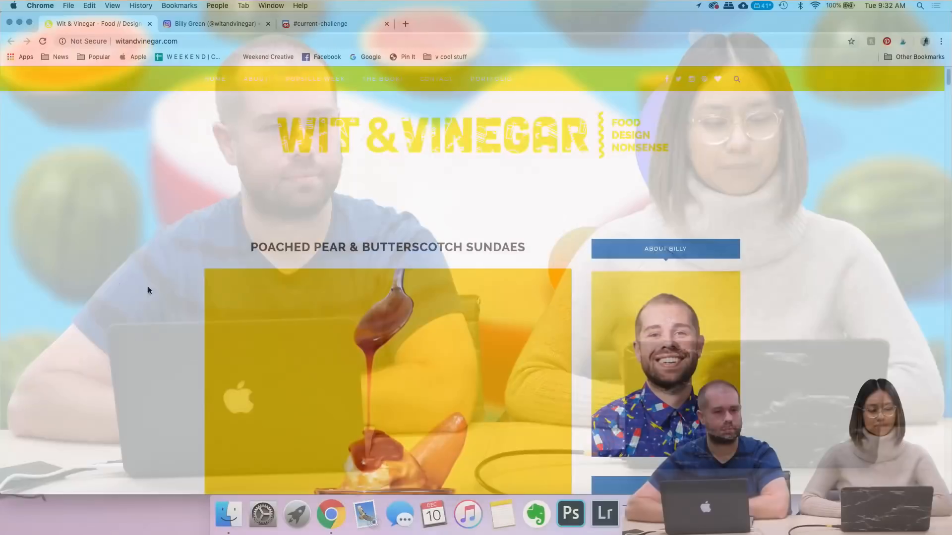
- Look through the Poached Pear & Butterscotch Sundaes post and its photos on the Wit & Vinegar website
{"action": "scroll", "coordinate": [113, 278], "scroll_direction": "down", "scroll_amount": 3}
{"action": "scroll", "coordinate": [113, 278], "scroll_direction": "down", "scroll_amount": 4}
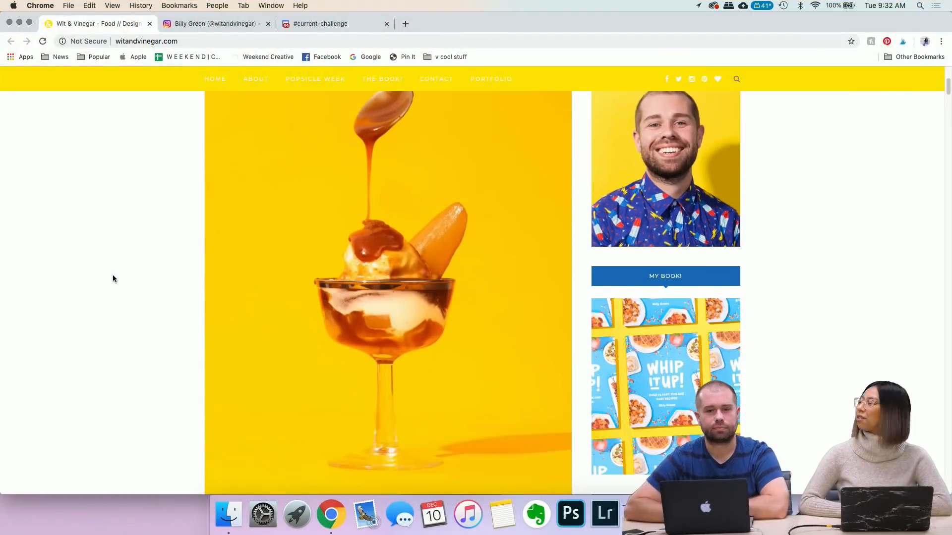
{"action": "scroll", "coordinate": [113, 279], "scroll_direction": "down", "scroll_amount": 3}
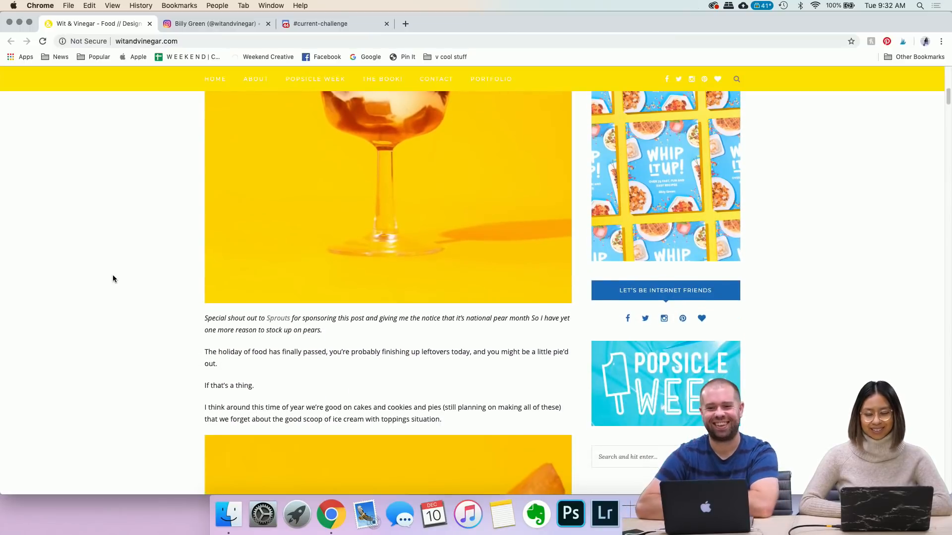
{"action": "scroll", "coordinate": [113, 279], "scroll_direction": "up", "scroll_amount": 1}
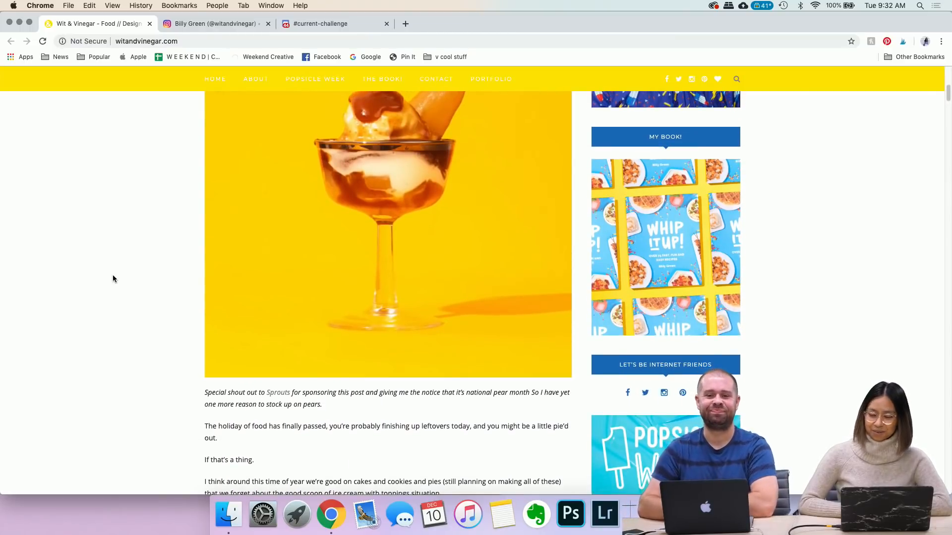
{"action": "scroll", "coordinate": [113, 279], "scroll_direction": "down", "scroll_amount": 1}
{"action": "mouse_move", "coordinate": [658, 169]}
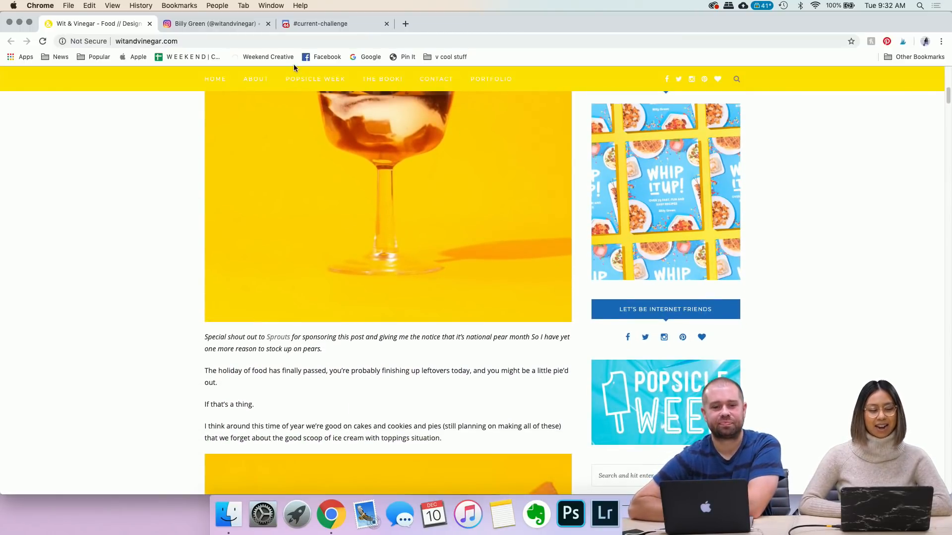
- Switch to the witandvinegar Instagram profile and examine the colours, backdrops and compositions of the food photos in its post grid
{"action": "left_click", "coordinate": [222, 22]}
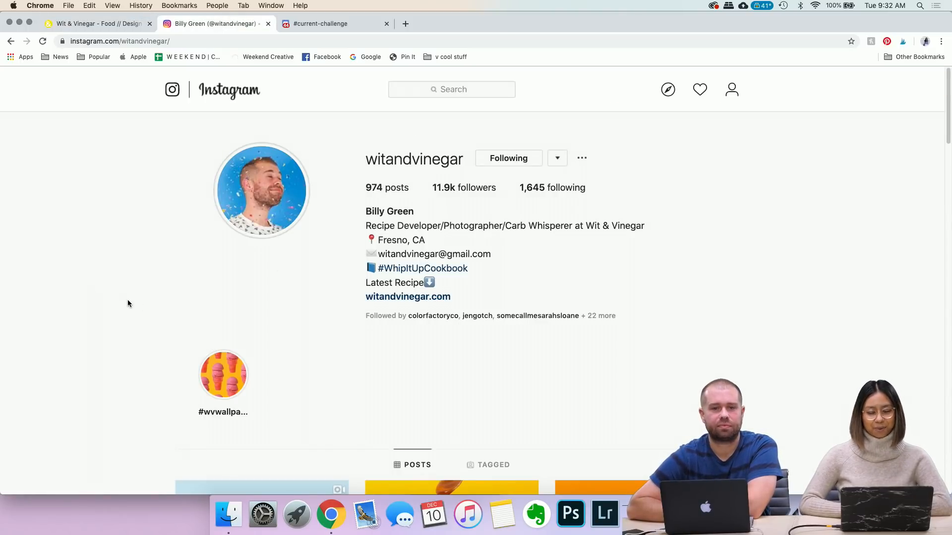
{"action": "scroll", "coordinate": [128, 300], "scroll_direction": "down", "scroll_amount": 10}
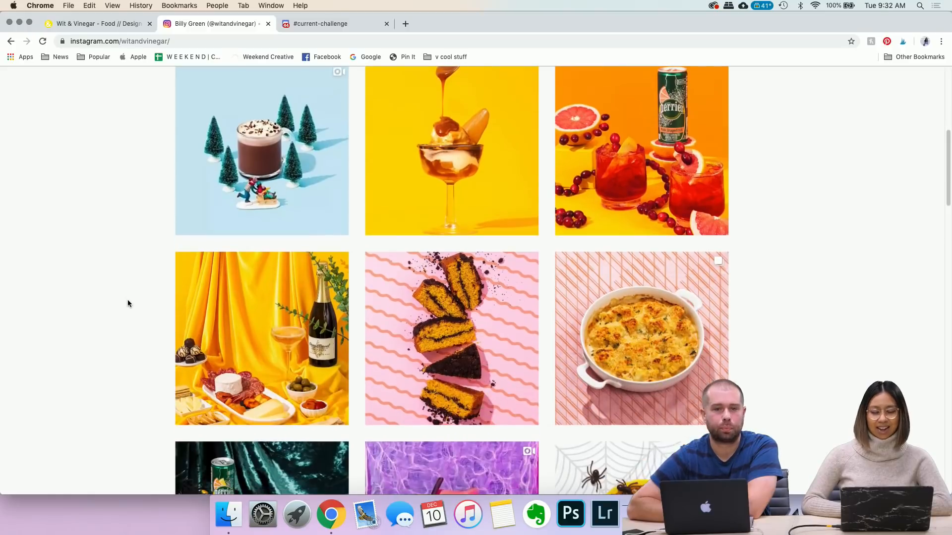
{"action": "scroll", "coordinate": [127, 304], "scroll_direction": "down", "scroll_amount": 1}
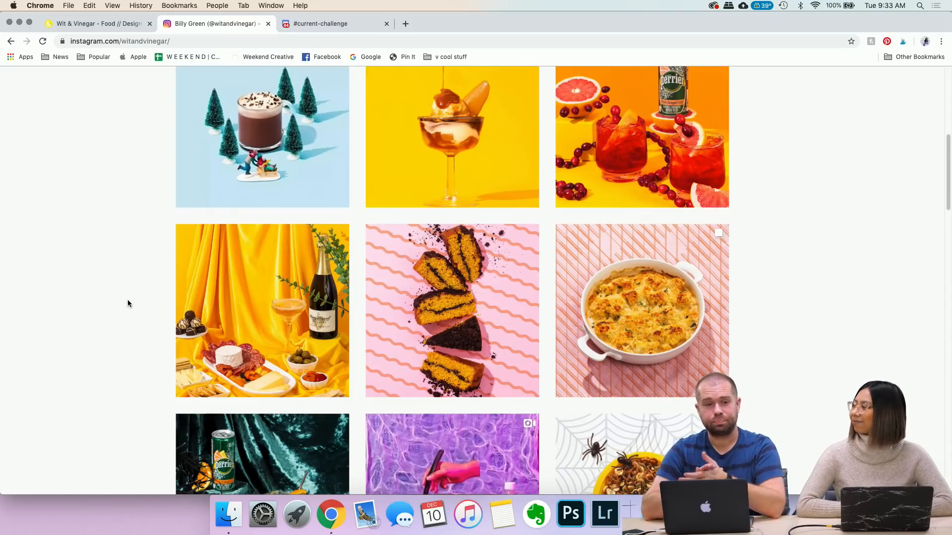
{"action": "scroll", "coordinate": [127, 303], "scroll_direction": "down", "scroll_amount": 5}
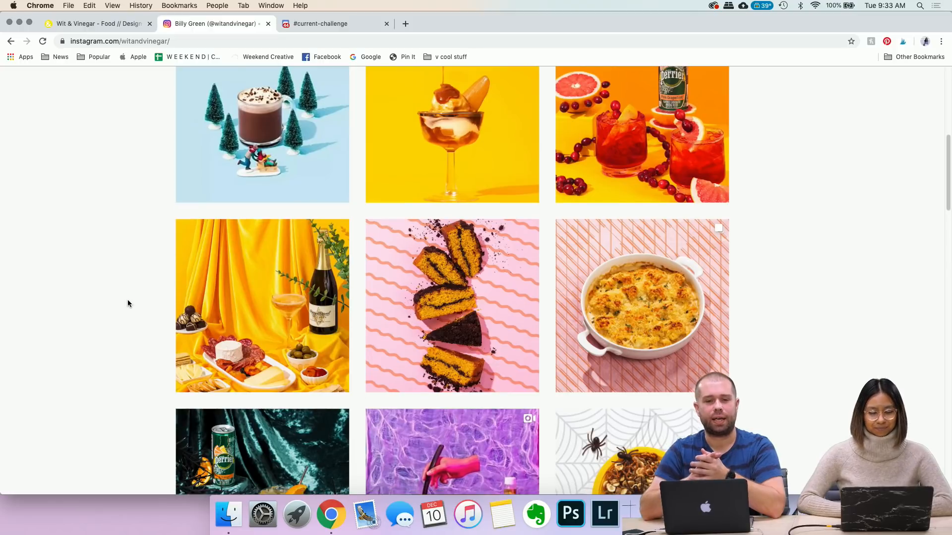
{"action": "scroll", "coordinate": [128, 304], "scroll_direction": "down", "scroll_amount": 5}
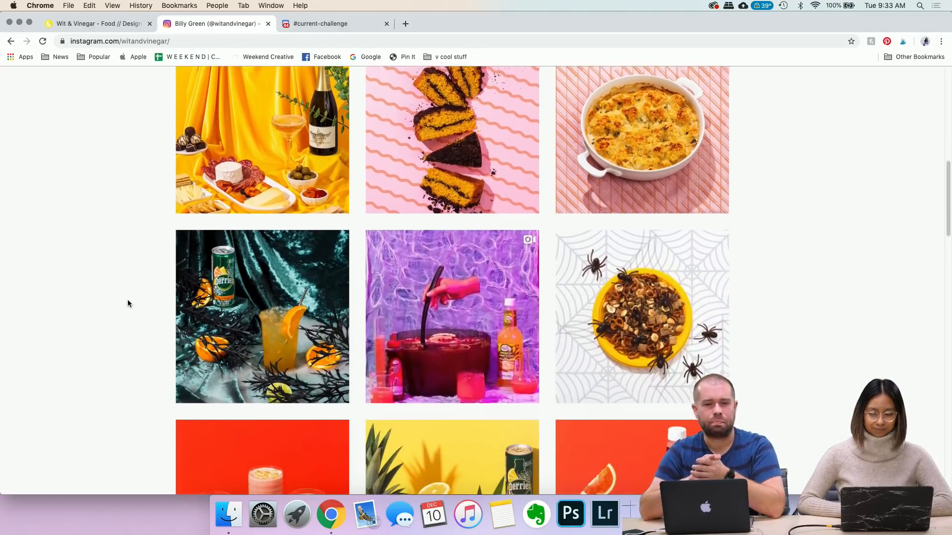
{"action": "scroll", "coordinate": [128, 304], "scroll_direction": "down", "scroll_amount": 5}
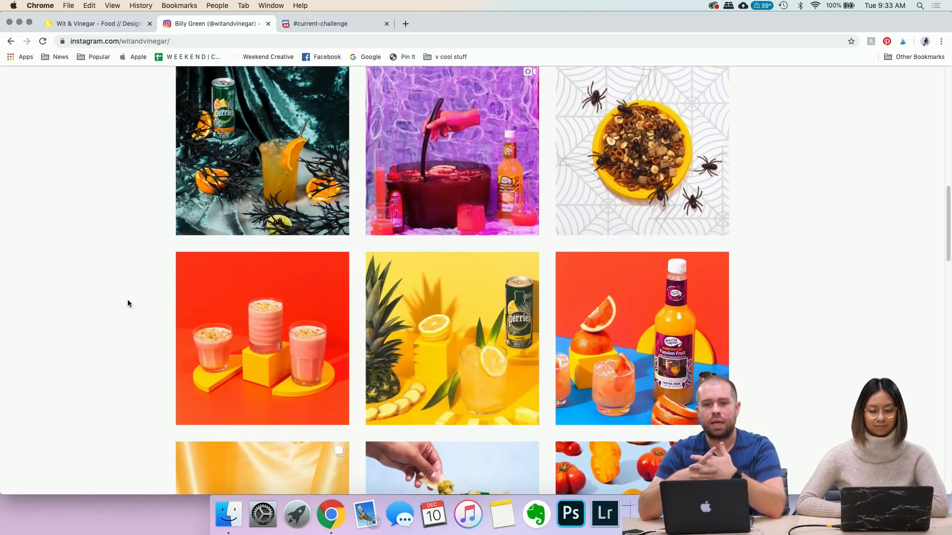
{"action": "scroll", "coordinate": [128, 304], "scroll_direction": "down", "scroll_amount": 4}
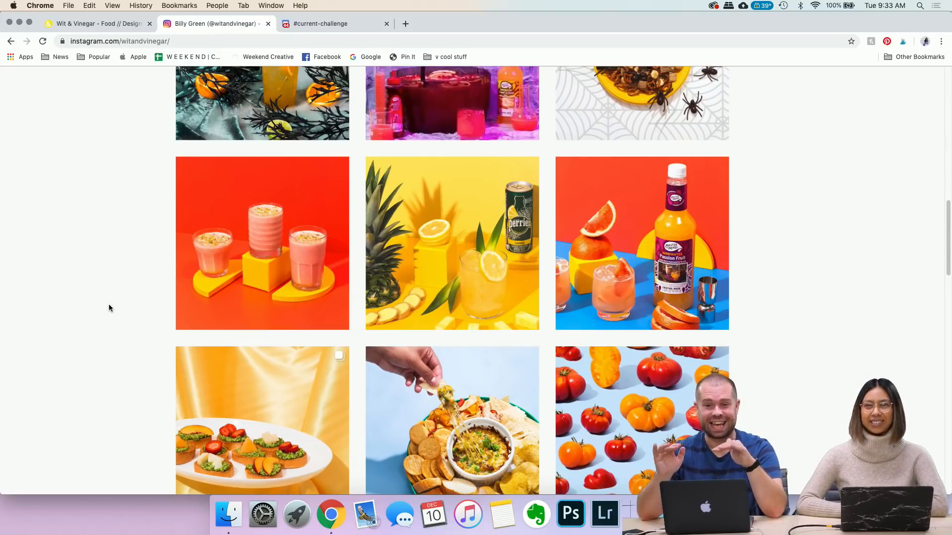
{"action": "scroll", "coordinate": [109, 305], "scroll_direction": "down", "scroll_amount": 2}
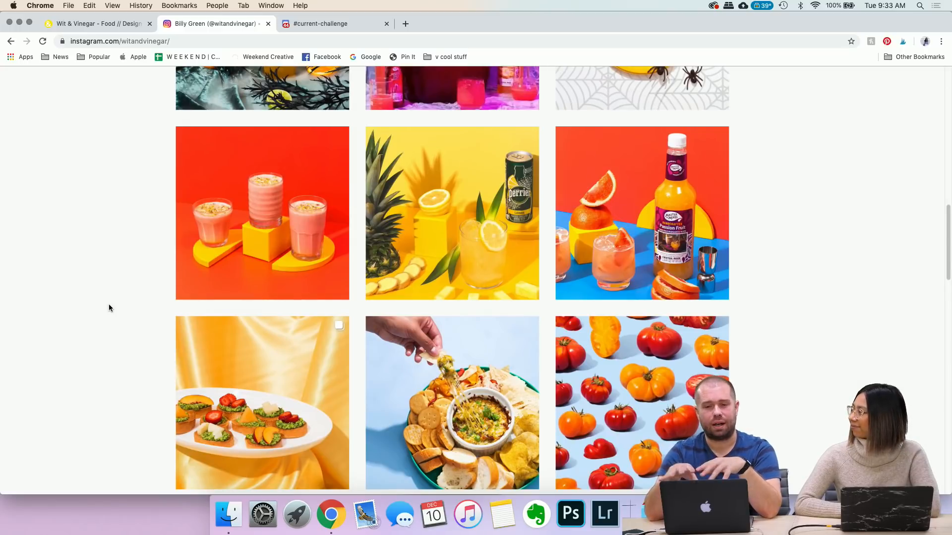
{"action": "scroll", "coordinate": [110, 308], "scroll_direction": "down", "scroll_amount": 3}
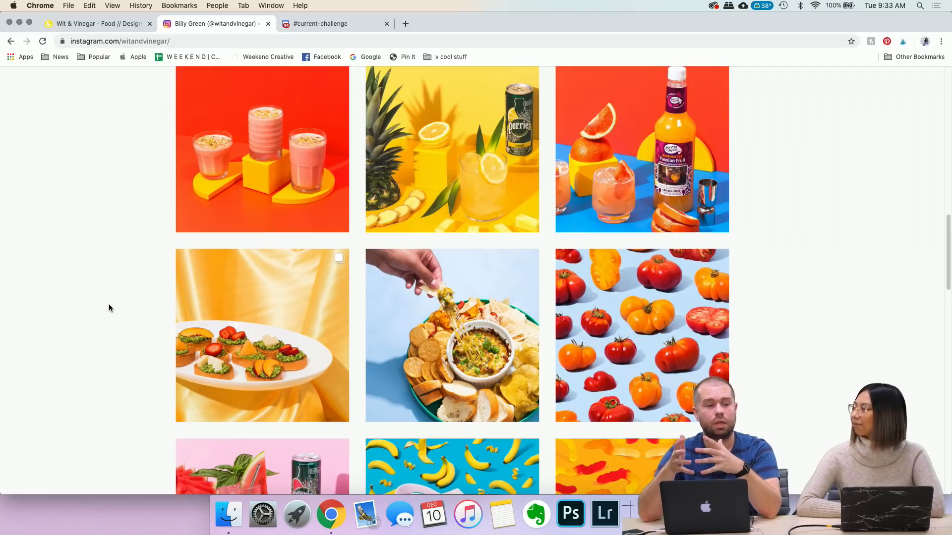
{"action": "scroll", "coordinate": [109, 308], "scroll_direction": "down", "scroll_amount": 3}
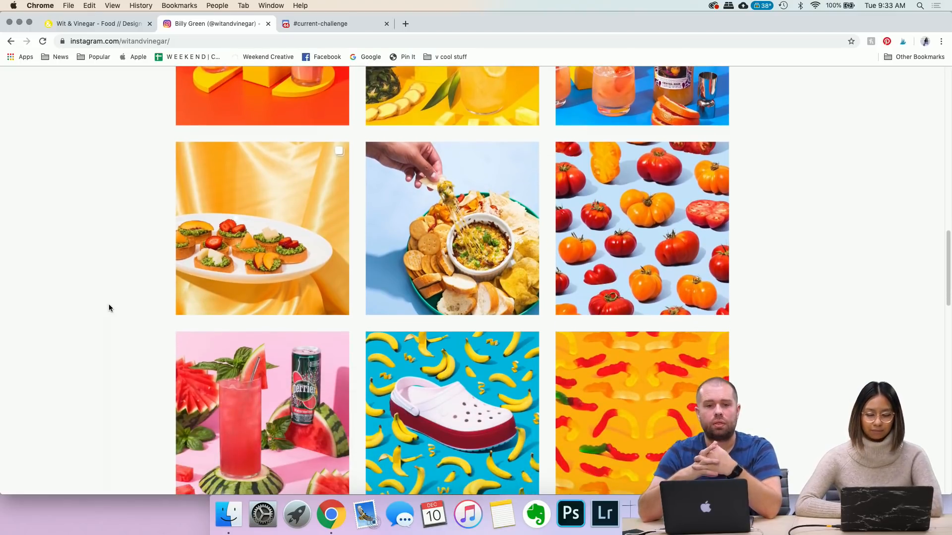
{"action": "scroll", "coordinate": [109, 308], "scroll_direction": "down", "scroll_amount": 2}
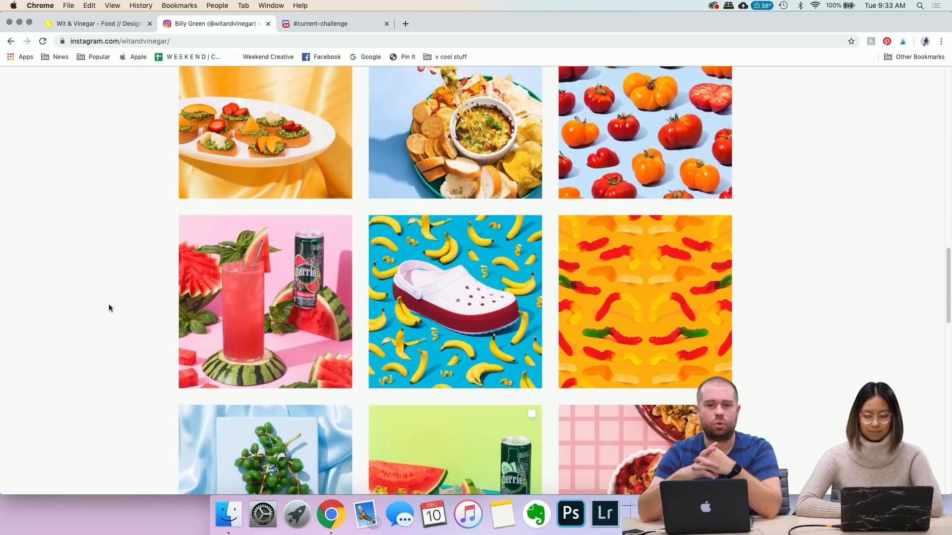
{"action": "scroll", "coordinate": [109, 308], "scroll_direction": "down", "scroll_amount": 1}
{"action": "scroll", "coordinate": [109, 308], "scroll_direction": "down", "scroll_amount": 2}
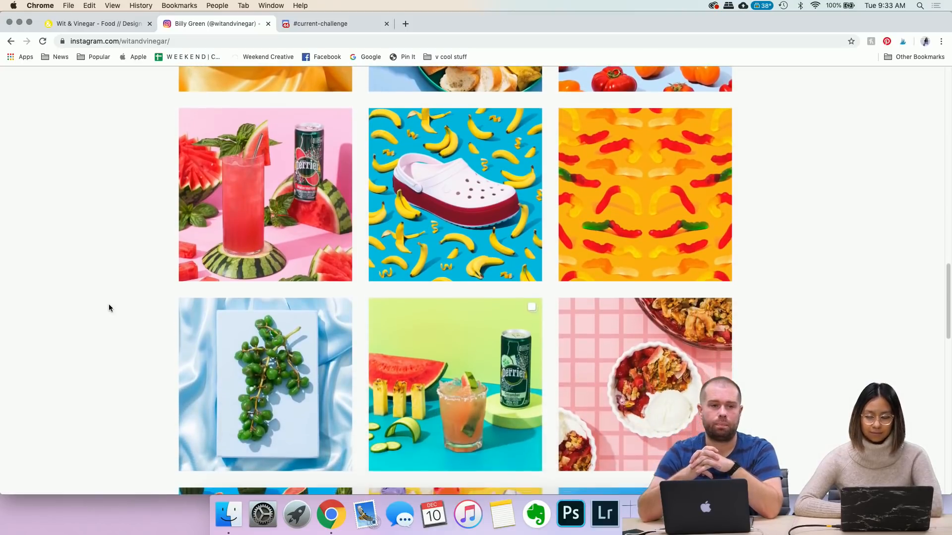
{"action": "scroll", "coordinate": [109, 308], "scroll_direction": "down", "scroll_amount": 1}
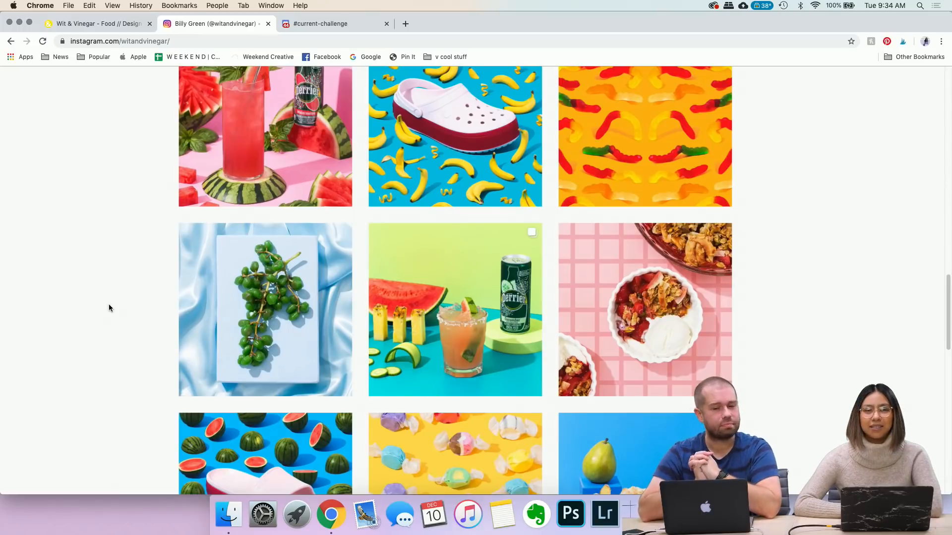
{"action": "scroll", "coordinate": [109, 308], "scroll_direction": "down", "scroll_amount": 1}
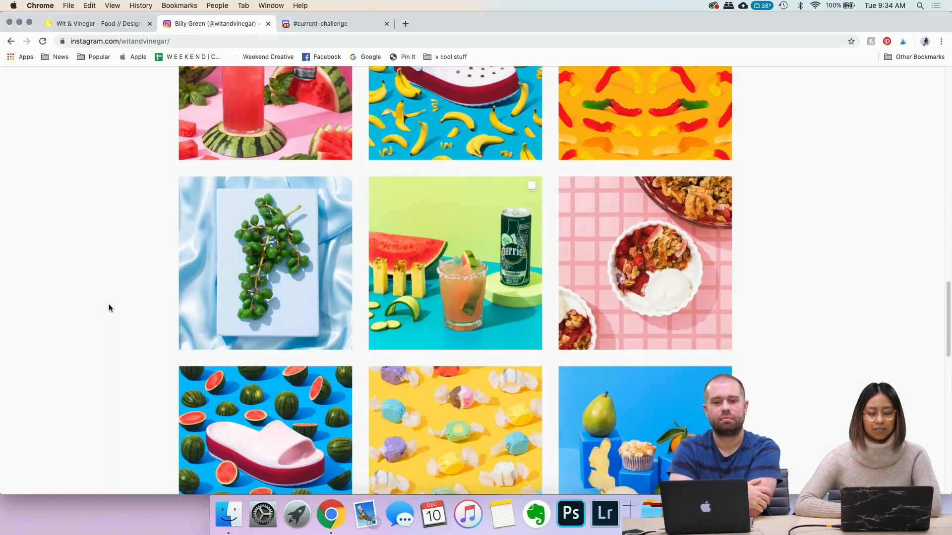
{"action": "scroll", "coordinate": [109, 308], "scroll_direction": "down", "scroll_amount": 3}
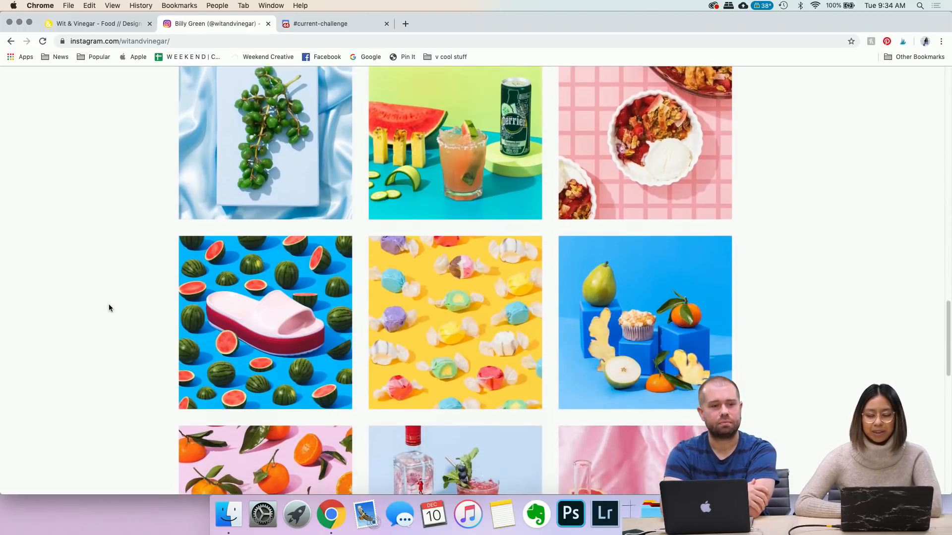
{"action": "scroll", "coordinate": [109, 308], "scroll_direction": "down", "scroll_amount": 2}
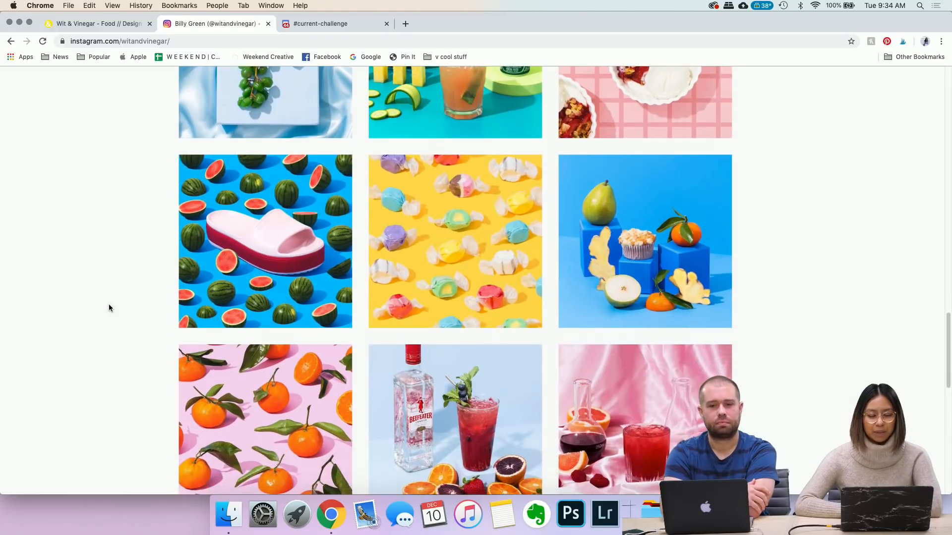
{"action": "scroll", "coordinate": [131, 292], "scroll_direction": "down", "scroll_amount": 1}
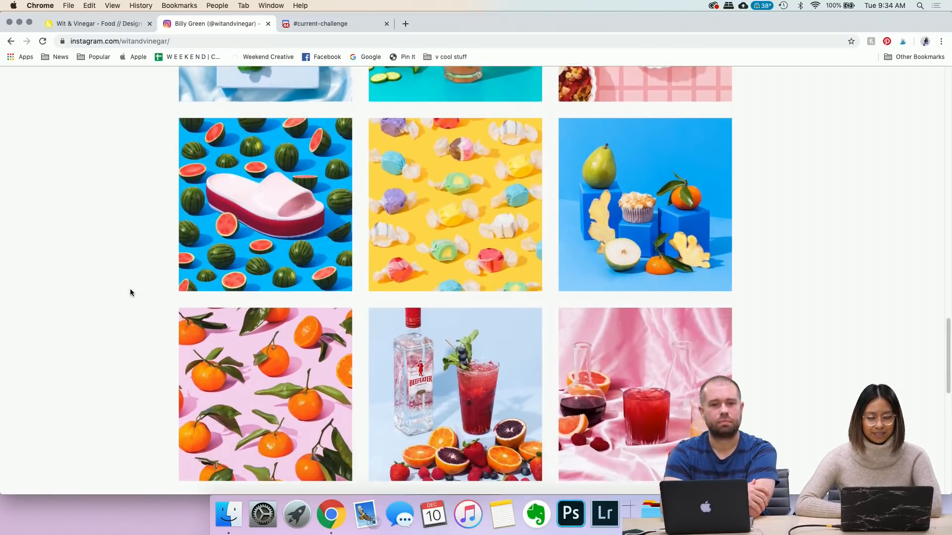
{"action": "scroll", "coordinate": [130, 292], "scroll_direction": "down", "scroll_amount": 1}
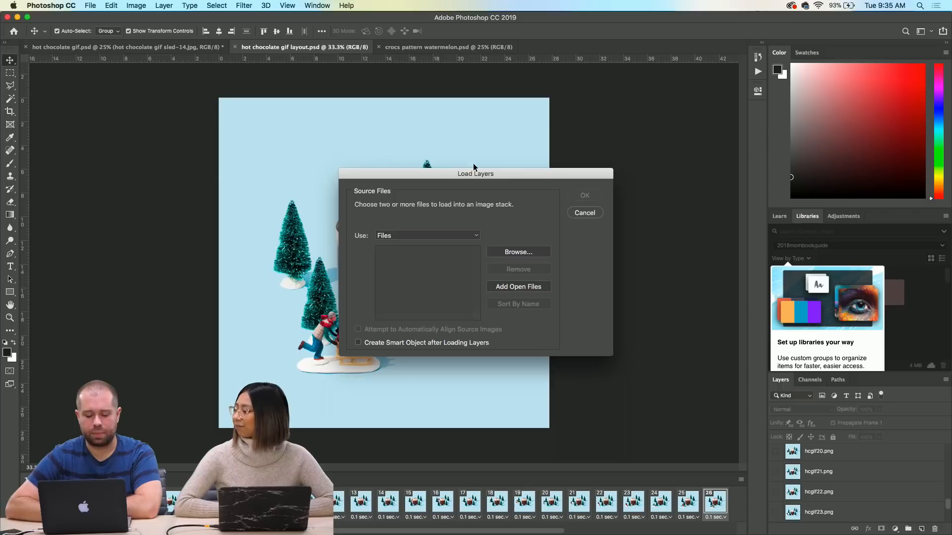
- Move the Load Layers dialog off the artwork, cancel it, and preview the hot chocolate GIF animation
{"action": "left_click_drag", "start_coordinate": [537, 176], "coordinate": [742, 139]}
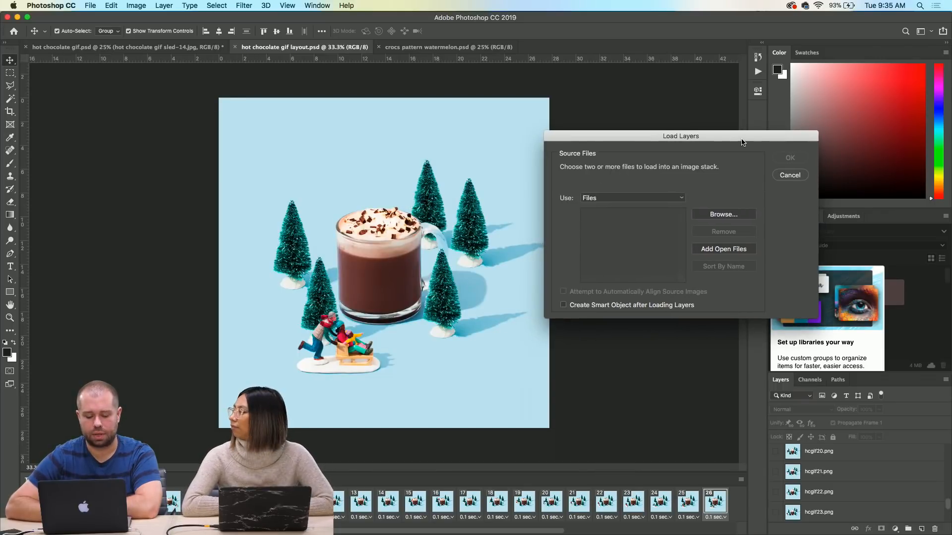
{"action": "left_click", "coordinate": [790, 175]}
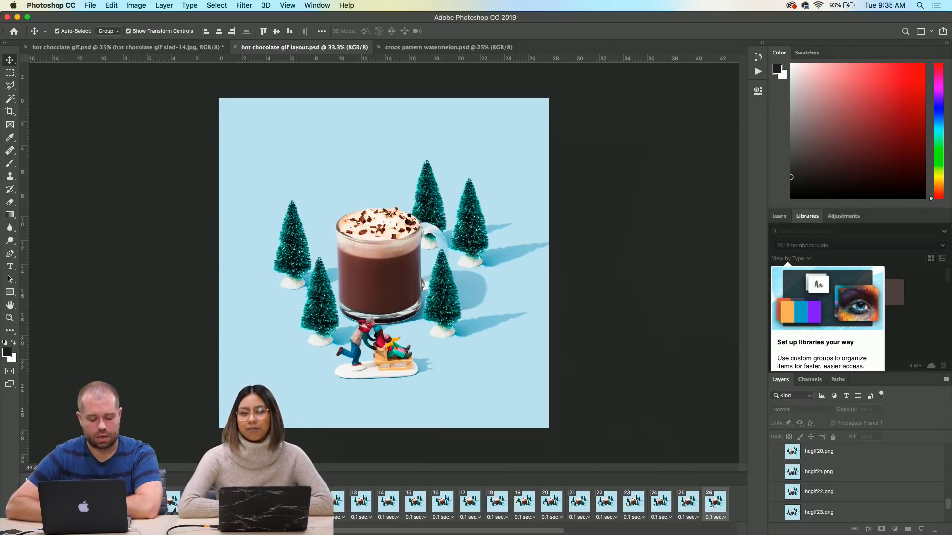
{"action": "key", "text": "space"}
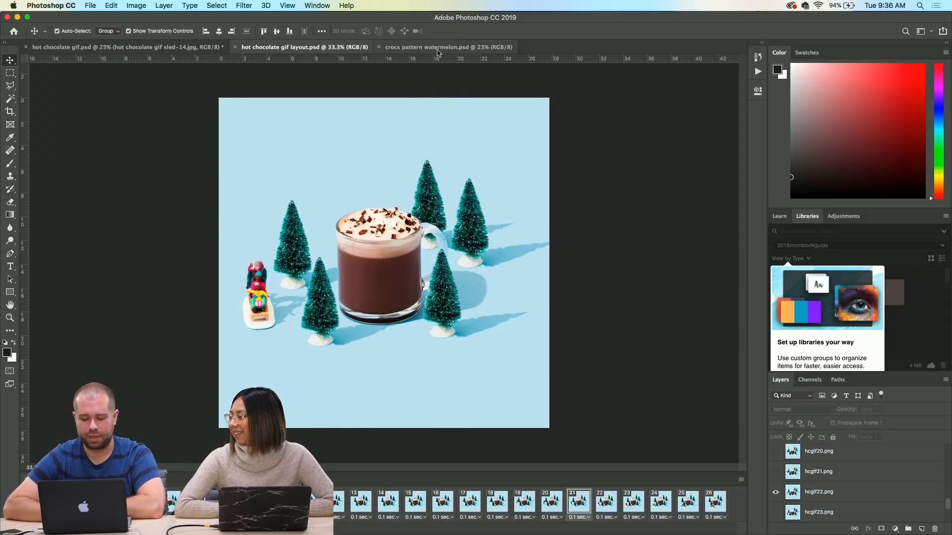
- Switch to Lightroom Classic, open the punch bowl test shot IMG_9778.CR2, and look through the rest of the shoot's frames
{"action": "mouse_move", "coordinate": [407, 534]}
{"action": "left_click", "coordinate": [549, 527]}
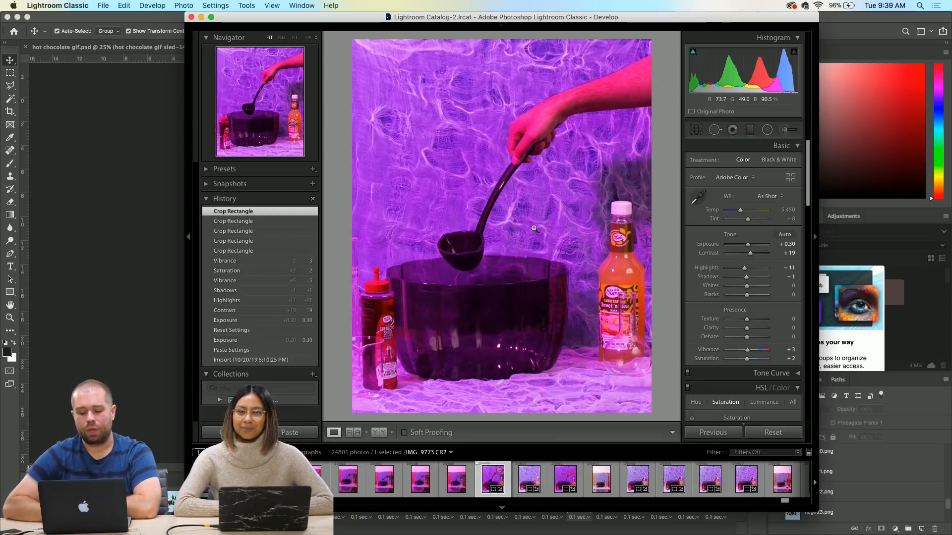
{"action": "left_click", "coordinate": [559, 475]}
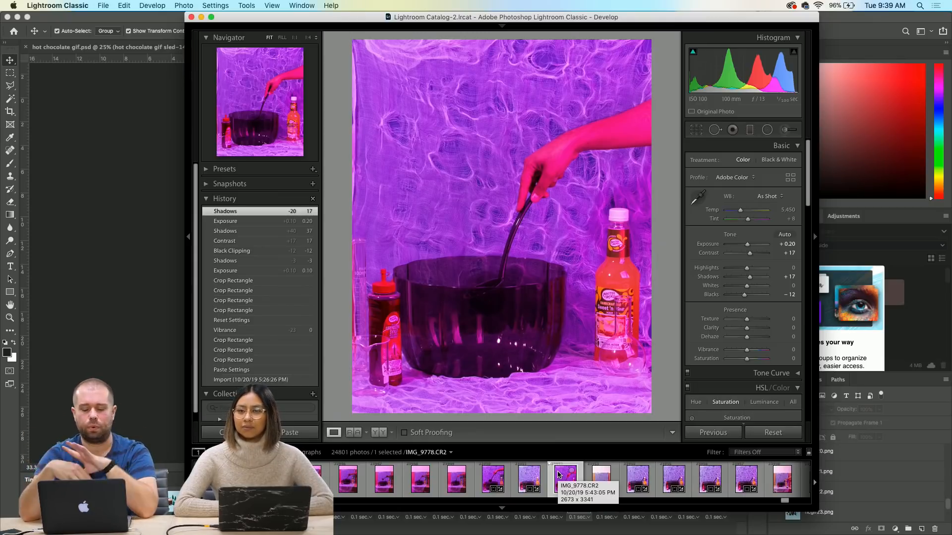
{"action": "left_click", "coordinate": [707, 484]}
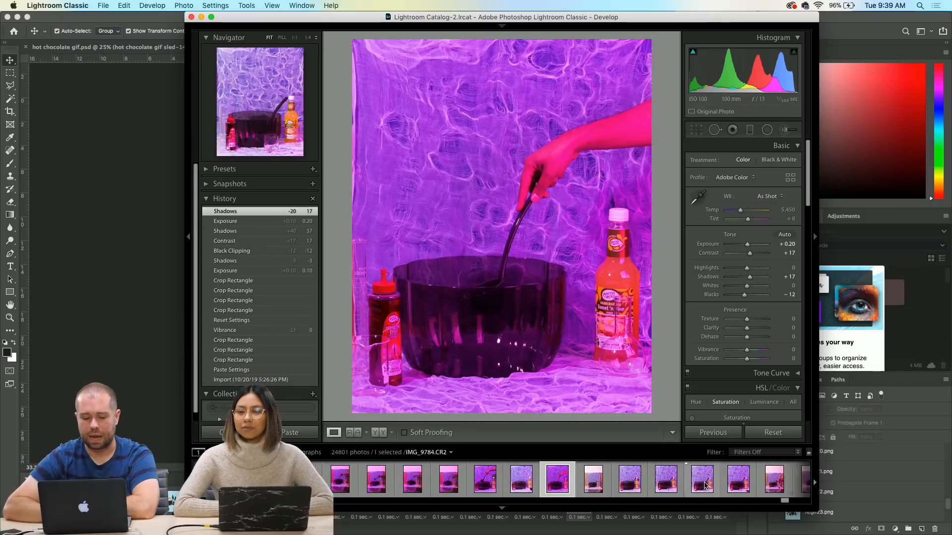
{"action": "scroll", "coordinate": [706, 485], "scroll_direction": "right", "scroll_amount": 2}
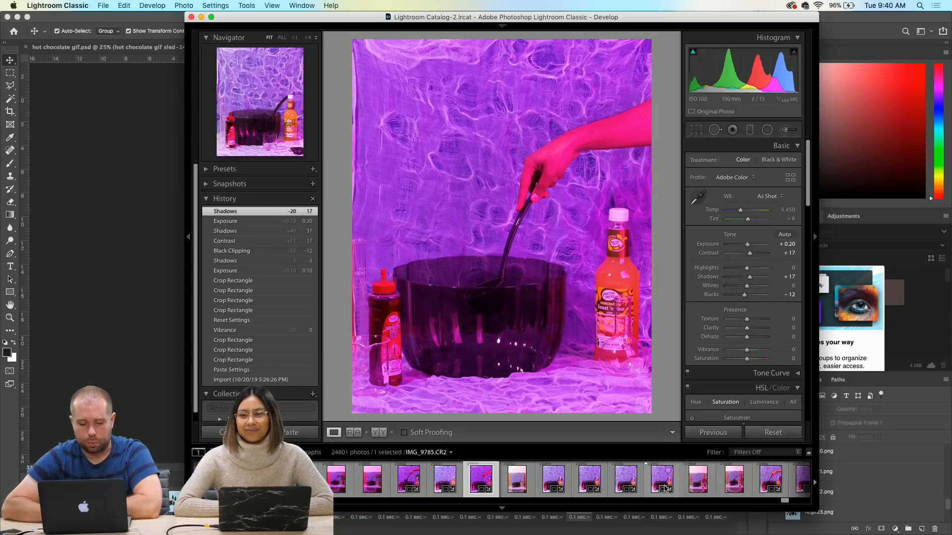
{"action": "scroll", "coordinate": [666, 488], "scroll_direction": "down", "scroll_amount": 5}
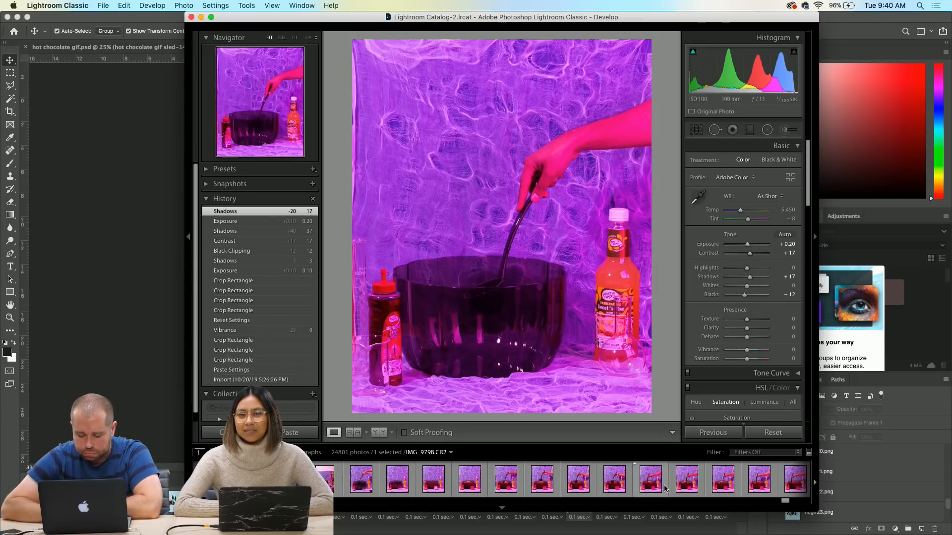
{"action": "scroll", "coordinate": [664, 488], "scroll_direction": "down", "scroll_amount": 2}
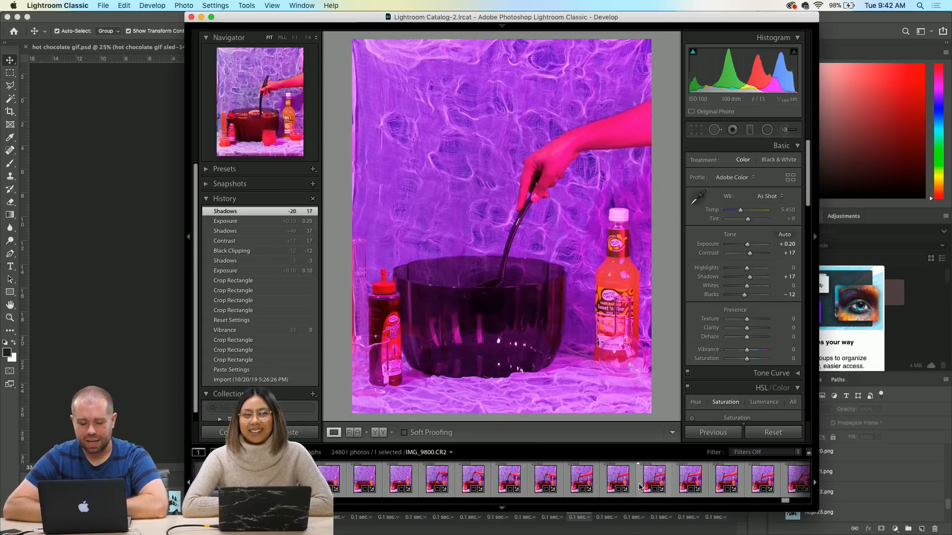
{"action": "scroll", "coordinate": [638, 487], "scroll_direction": "right", "scroll_amount": 1}
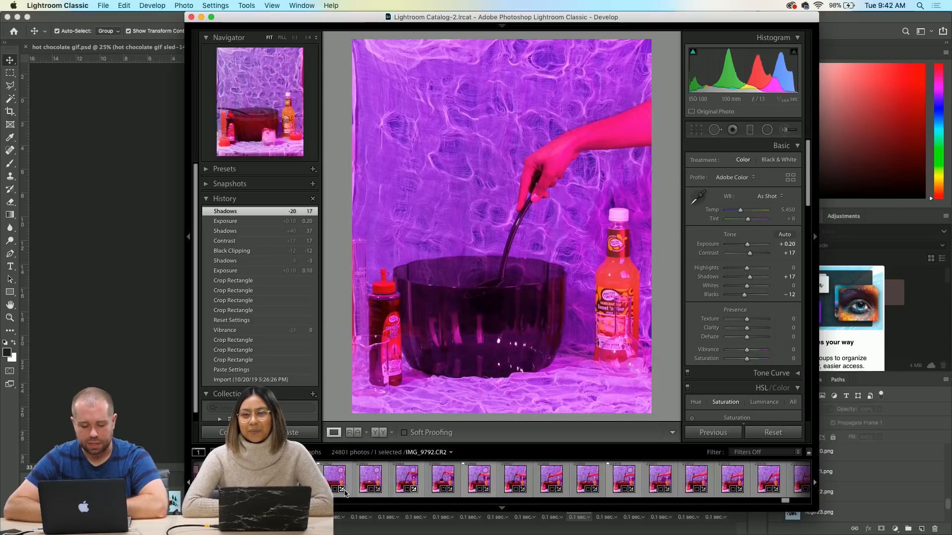
- Compare the empty-scene shot IMG_9791.CR2 with the stirring shot IMG_9798.CR2 and look through the frames that follow
{"action": "left_click", "coordinate": [308, 480]}
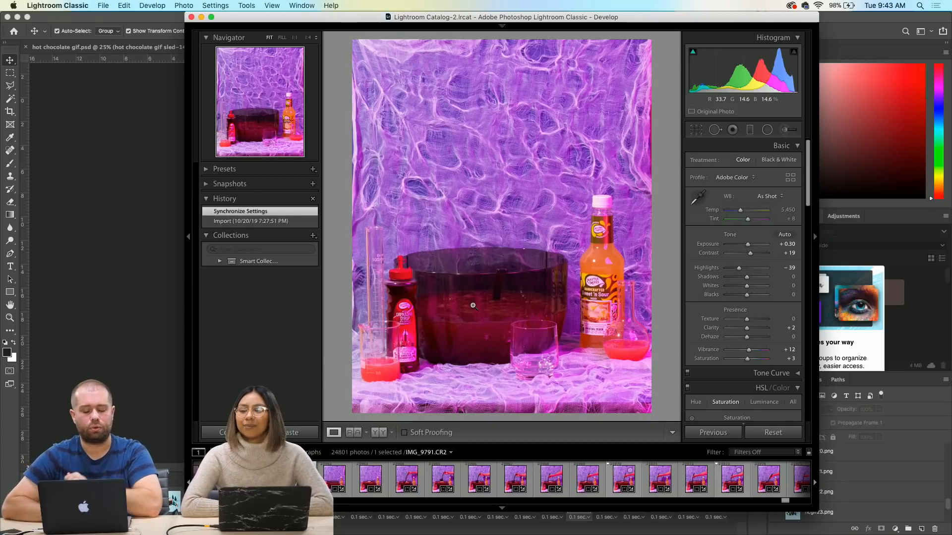
{"action": "left_click", "coordinate": [549, 476]}
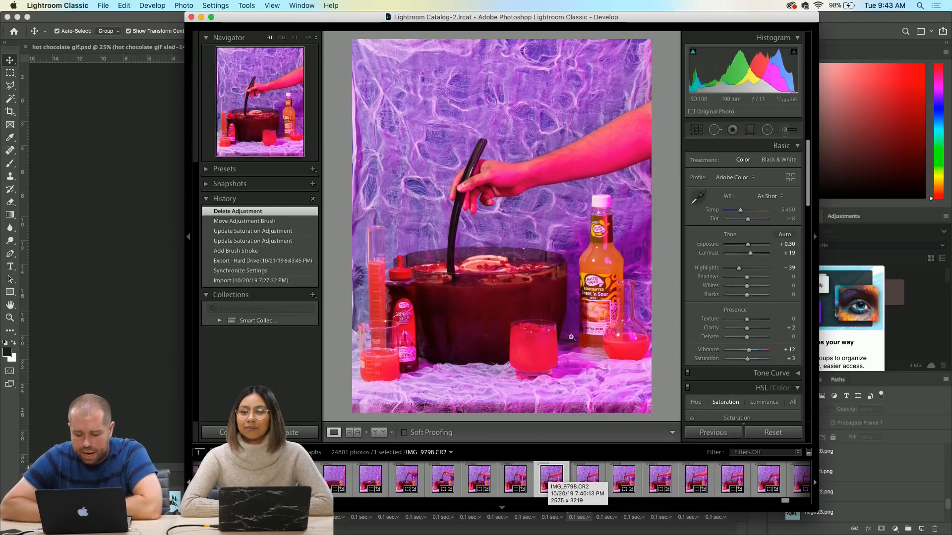
{"action": "scroll", "coordinate": [695, 485], "scroll_direction": "right", "scroll_amount": 6}
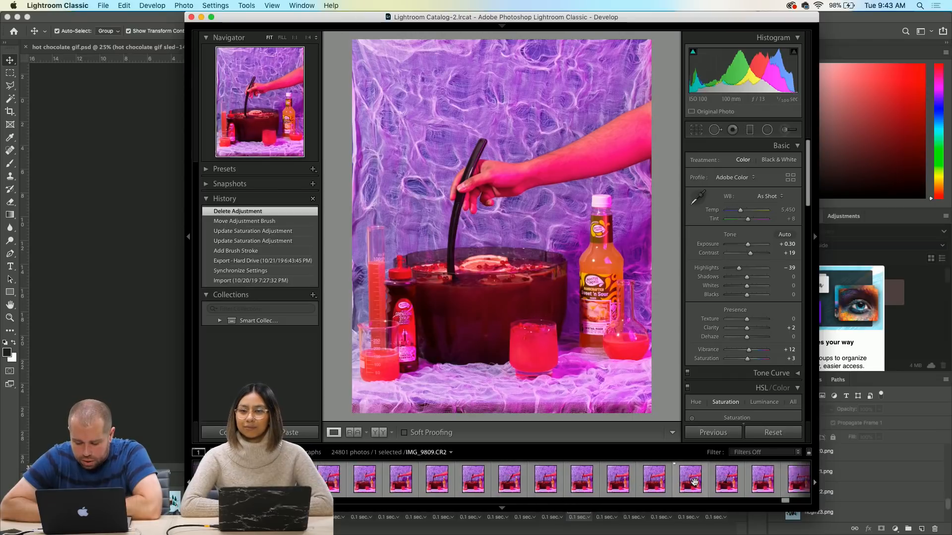
- Look ahead through the last frames of the punch bowl shoot as far as mom-halloween-gifnew2.jpg and return to the stirring shots
{"action": "scroll", "coordinate": [694, 485], "scroll_direction": "right", "scroll_amount": 10}
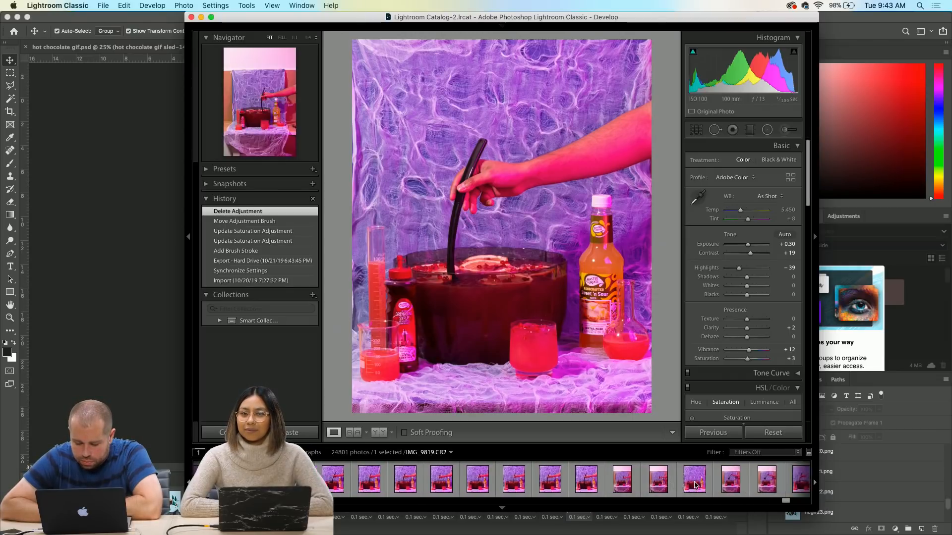
{"action": "scroll", "coordinate": [695, 485], "scroll_direction": "right", "scroll_amount": 6}
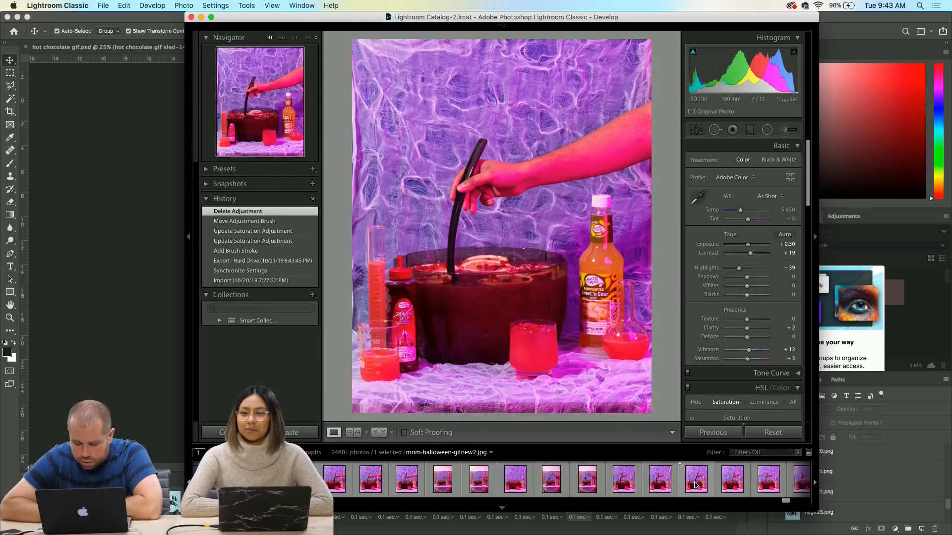
{"action": "scroll", "coordinate": [695, 485], "scroll_direction": "left", "scroll_amount": 5}
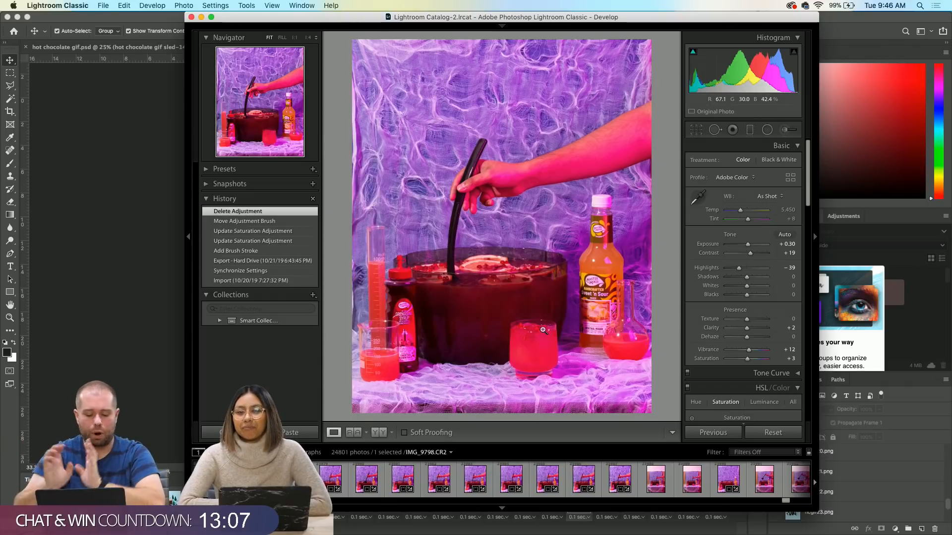
- Preview the stirring frames from IMG_9816.CR2 back to IMG_9806.CR2 to examine how the hand and ladle move between shots
{"action": "left_click", "coordinate": [590, 473]}
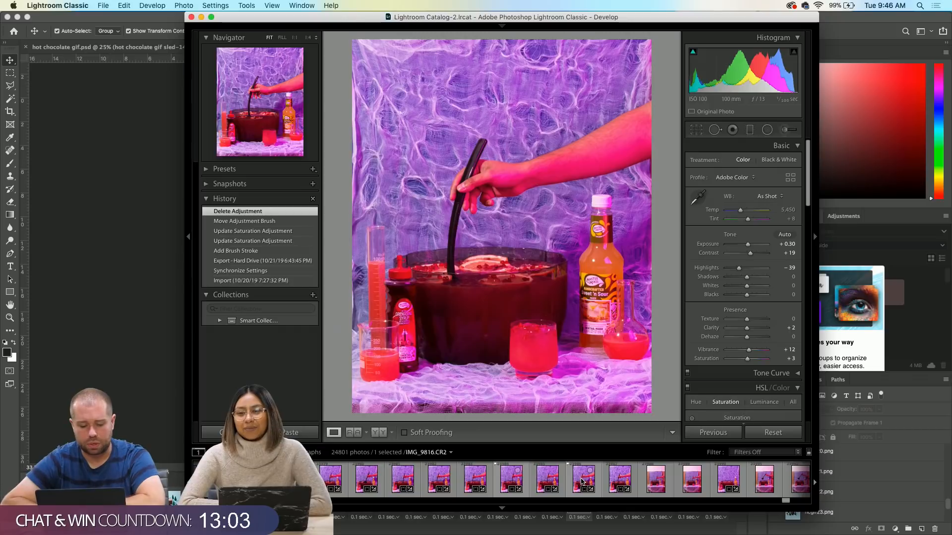
{"action": "left_click", "coordinate": [514, 482]}
{"action": "left_click", "coordinate": [442, 478]}
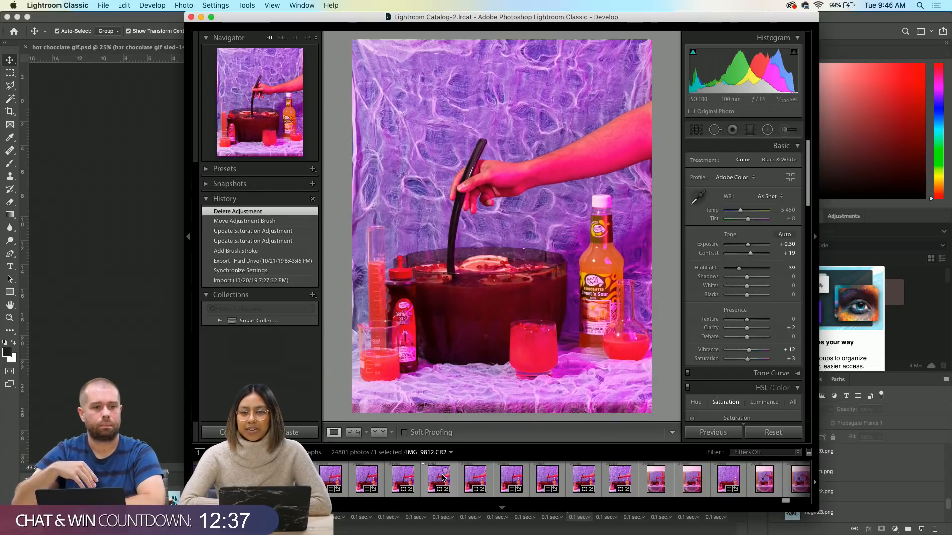
{"action": "key", "text": "Left"}
{"action": "key", "text": "Left"}
{"action": "key", "text": "Left"}
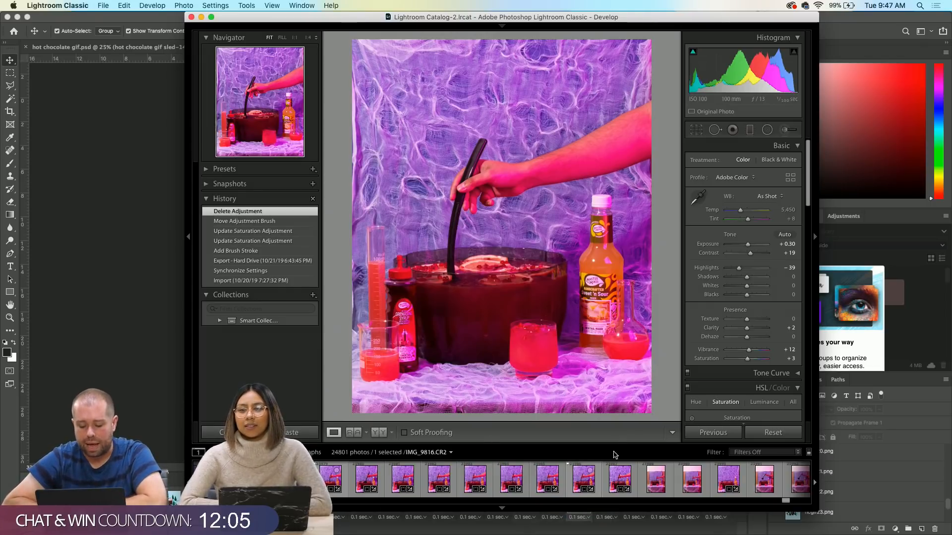
{"action": "left_click", "coordinate": [589, 484]}
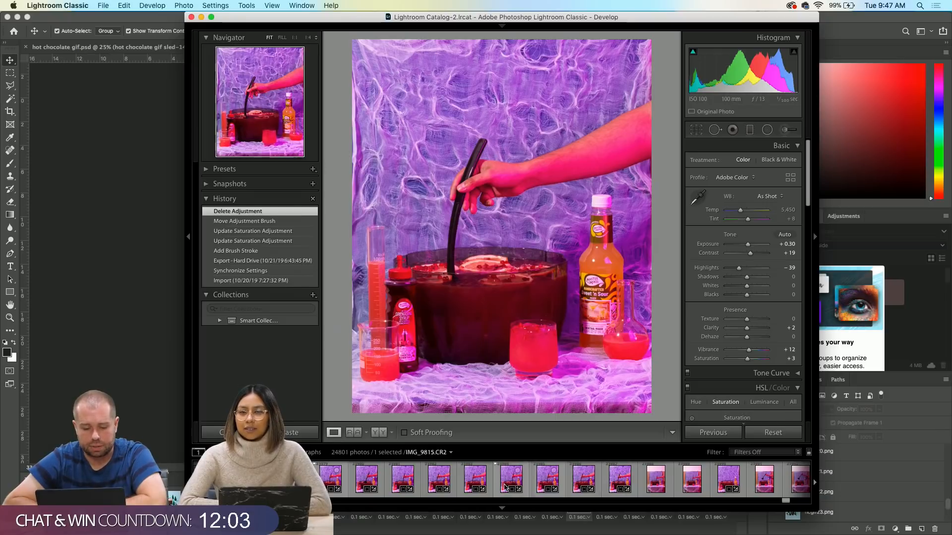
{"action": "left_click", "coordinate": [448, 488]}
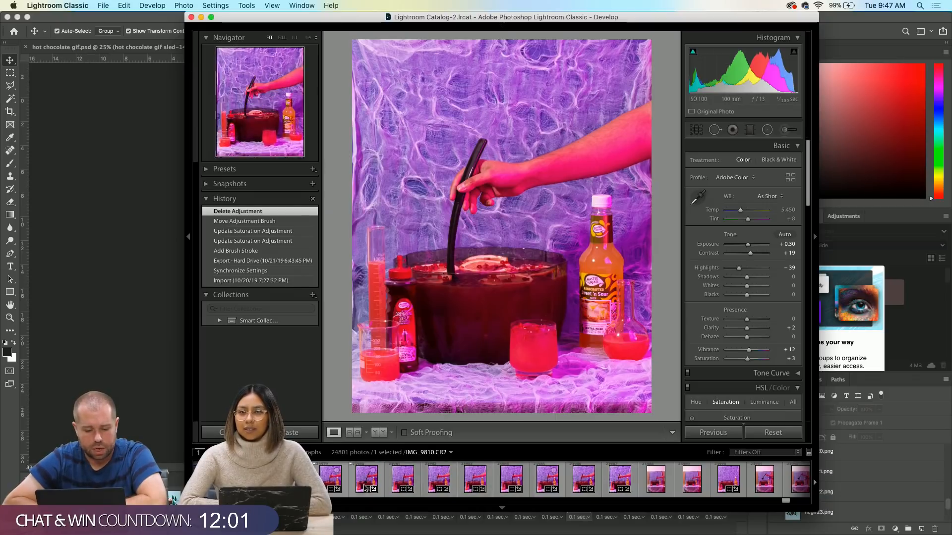
{"action": "scroll", "coordinate": [354, 488], "scroll_direction": "left", "scroll_amount": 1}
{"action": "scroll", "coordinate": [354, 488], "scroll_direction": "left", "scroll_amount": 3}
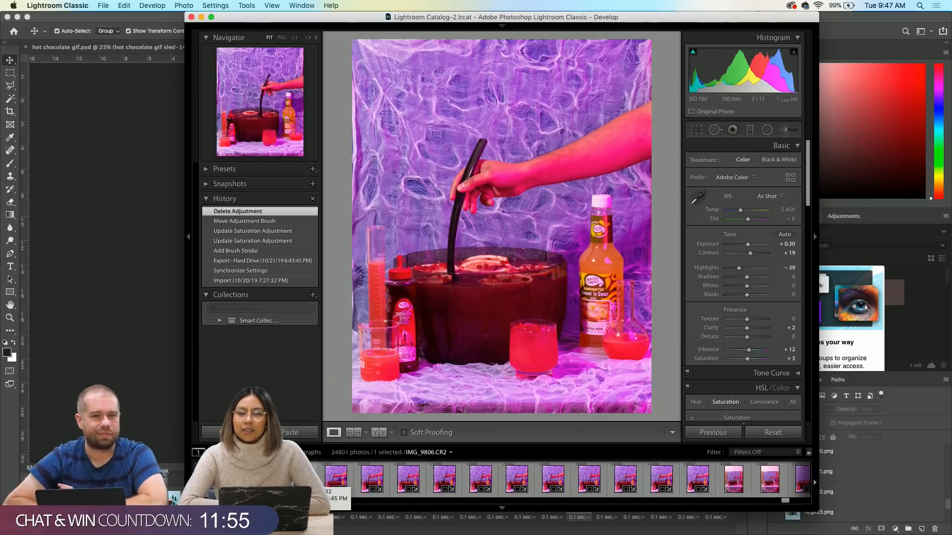
- Go back through the earlier stirring frames and open IMG_9793.CR2, the shot with the ladle resting in the punch bowl
{"action": "key", "text": "Left"}
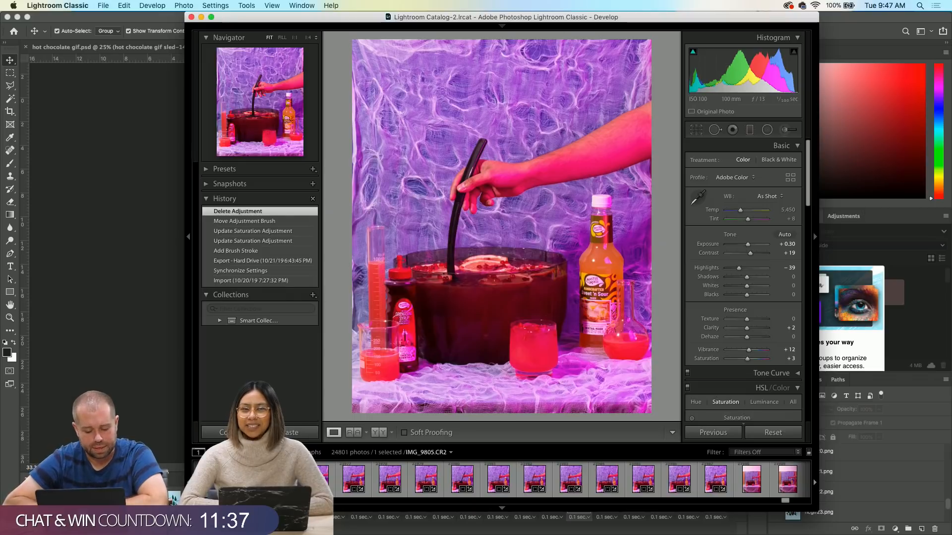
{"action": "key", "text": "Left"}
{"action": "key", "text": "Left"}
{"action": "key", "text": "Left"}
{"action": "key", "text": "Left"}
{"action": "key", "text": "Left"}
{"action": "key", "text": "Left"}
{"action": "key", "text": "Left"}
{"action": "key", "text": "Left"}
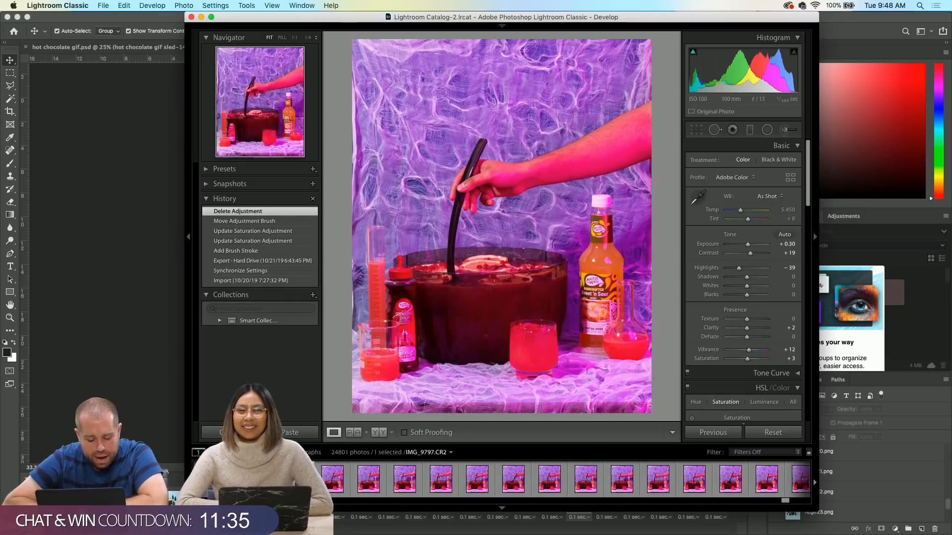
{"action": "key", "text": "Left"}
{"action": "key", "text": "Left"}
{"action": "key", "text": "Left"}
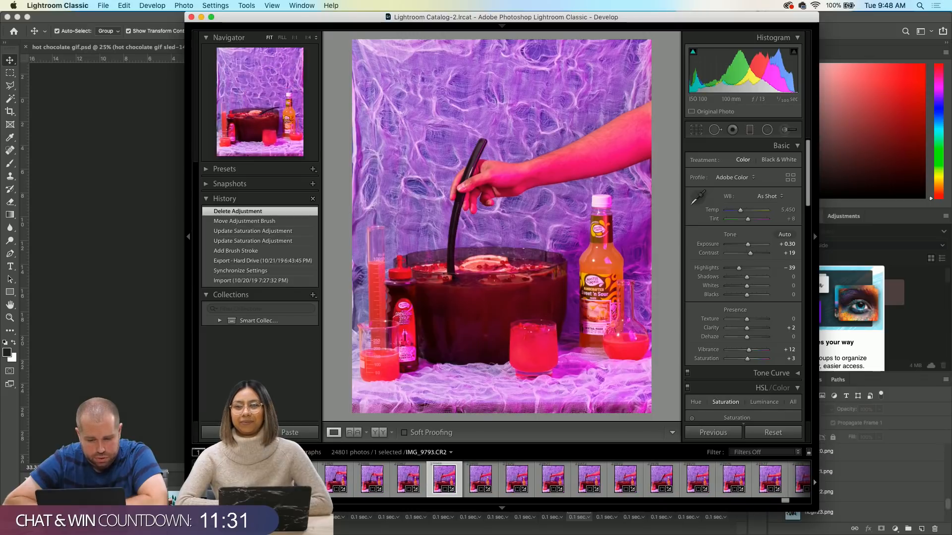
{"action": "key", "text": "Left"}
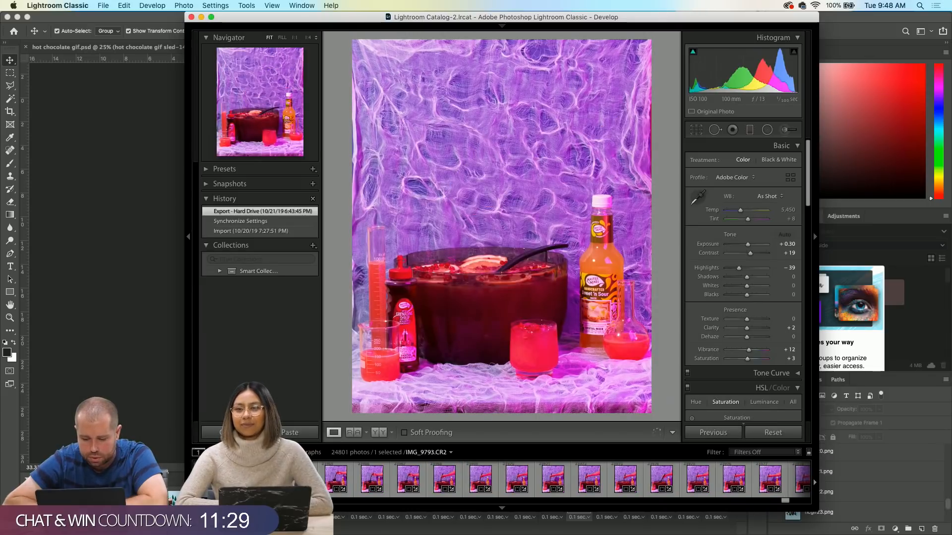
- Preview the neighbouring frame IMG_9794.CR2, and open IMG_9820.CR2, the shot without the ladle after the stirring sequence
{"action": "key", "text": "Right"}
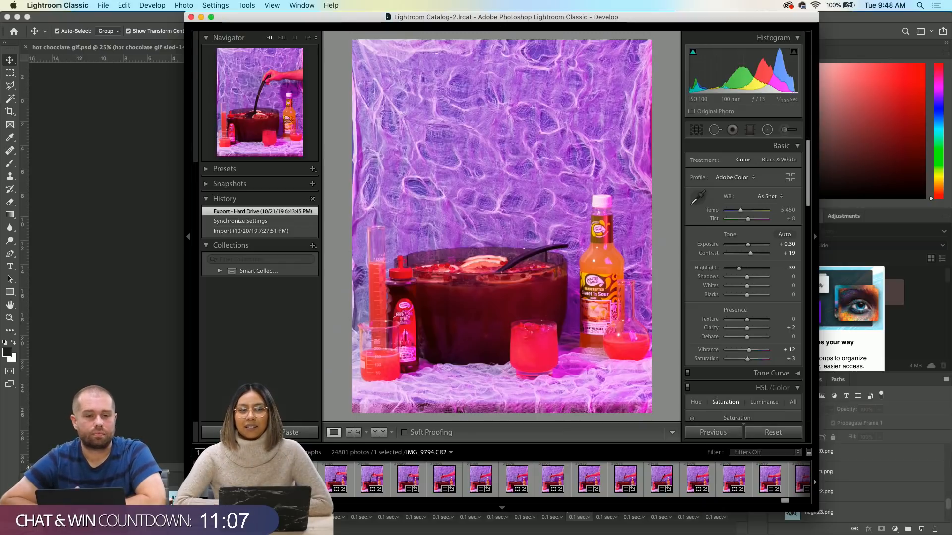
{"action": "key", "text": "Left"}
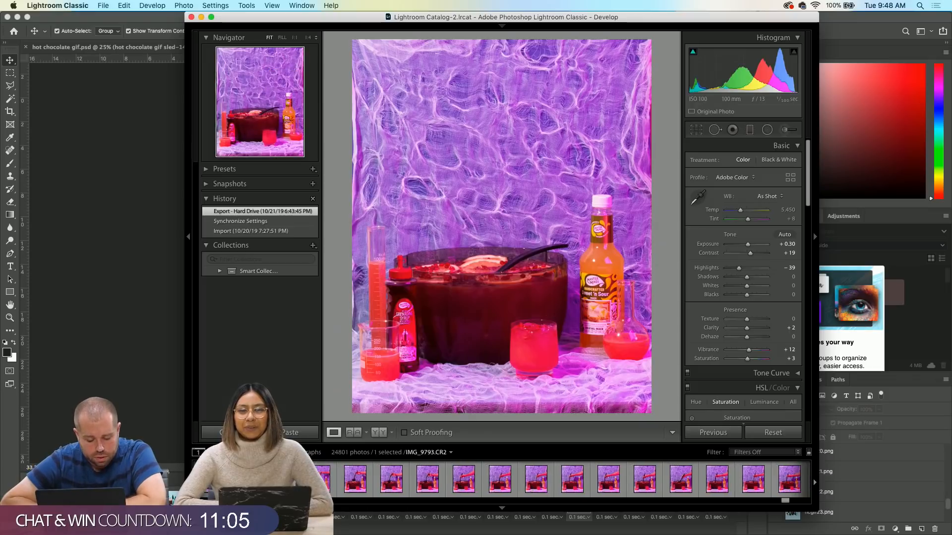
{"action": "key", "text": "Left"}
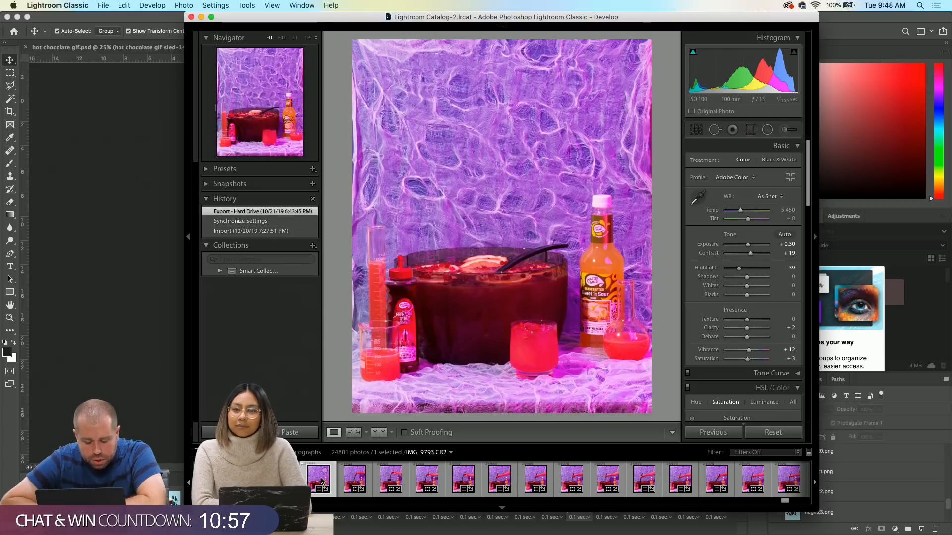
{"action": "scroll", "coordinate": [351, 481], "scroll_direction": "right", "scroll_amount": 5}
{"action": "scroll", "coordinate": [351, 481], "scroll_direction": "right", "scroll_amount": 2}
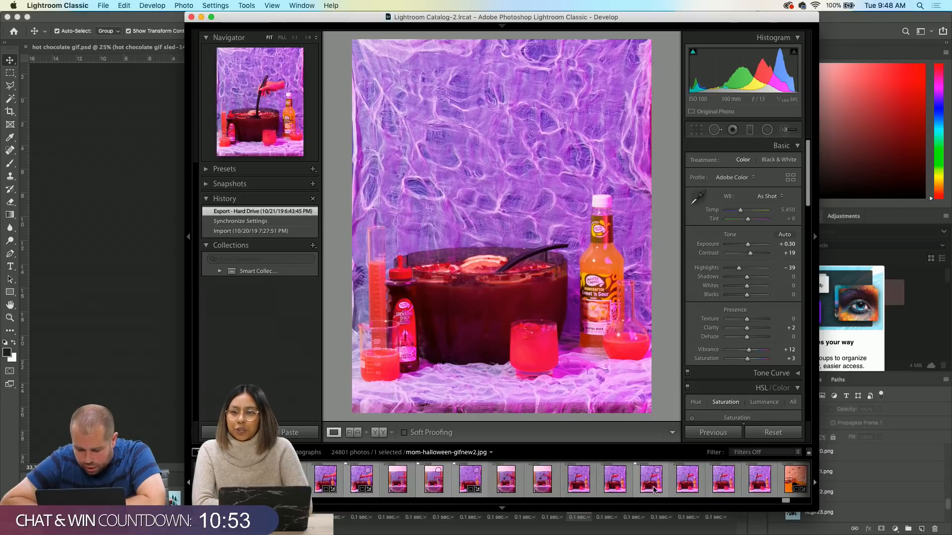
{"action": "scroll", "coordinate": [654, 489], "scroll_direction": "right", "scroll_amount": 3}
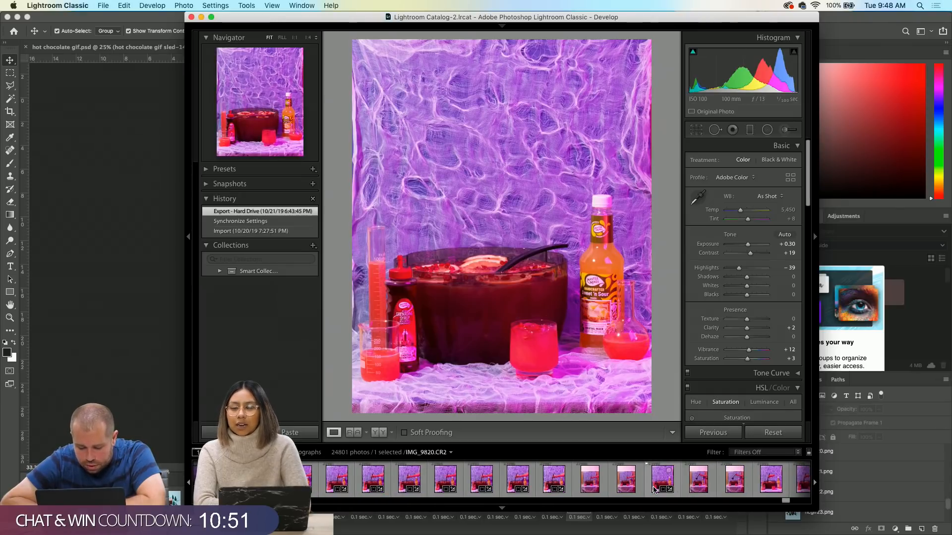
{"action": "left_click", "coordinate": [661, 482]}
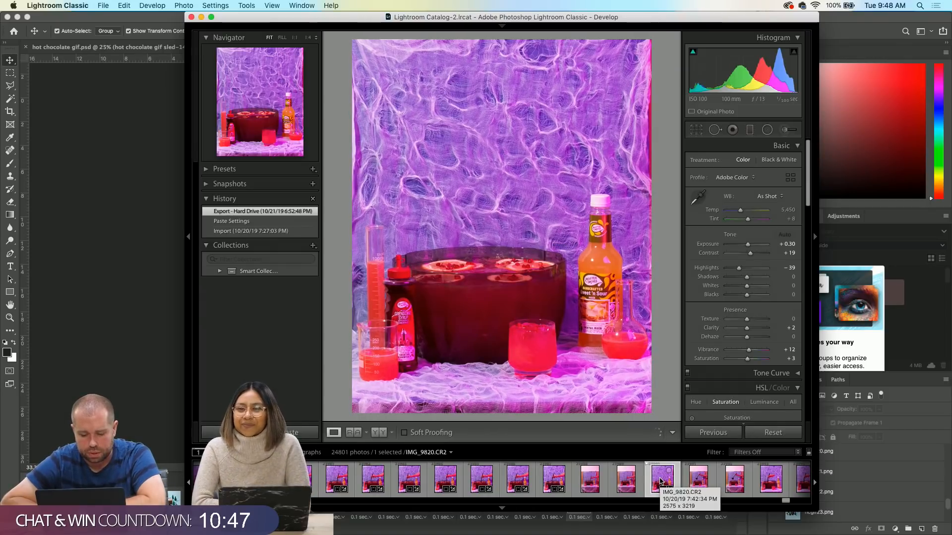
- Look back through the stirring frames between IMG_9816.CR2 and IMG_9792.CR2 and reopen the resting-ladle shot IMG_9793.CR2
{"action": "scroll", "coordinate": [659, 481], "scroll_direction": "left", "scroll_amount": 3}
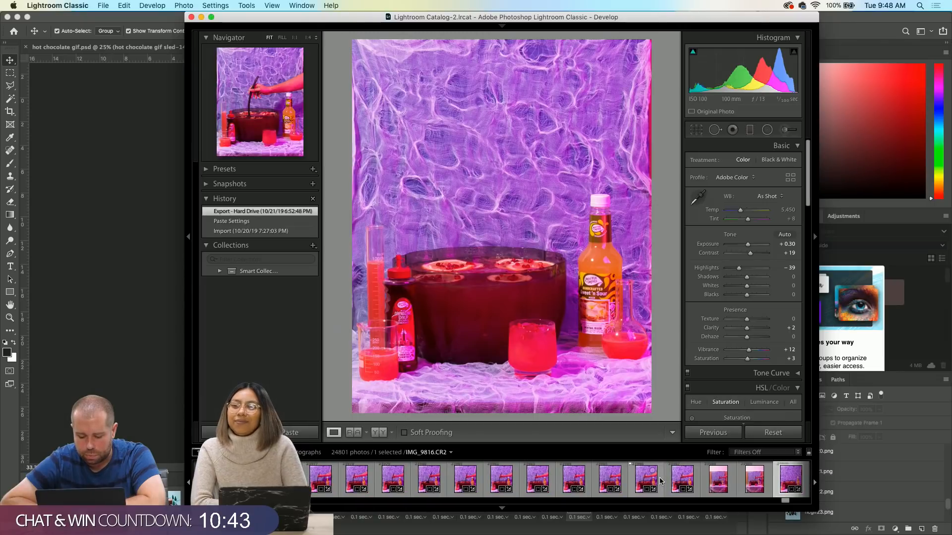
{"action": "scroll", "coordinate": [660, 481], "scroll_direction": "left", "scroll_amount": 10}
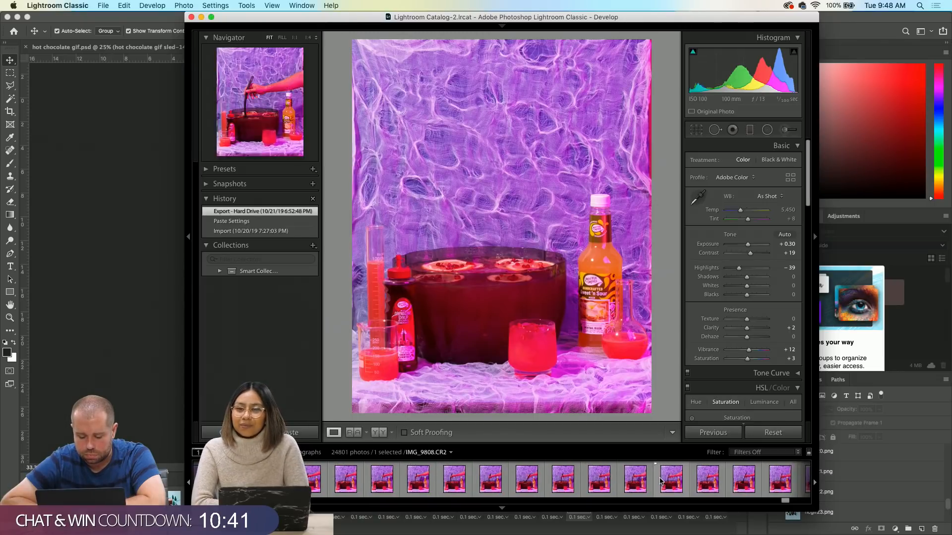
{"action": "scroll", "coordinate": [660, 481], "scroll_direction": "right", "scroll_amount": 5}
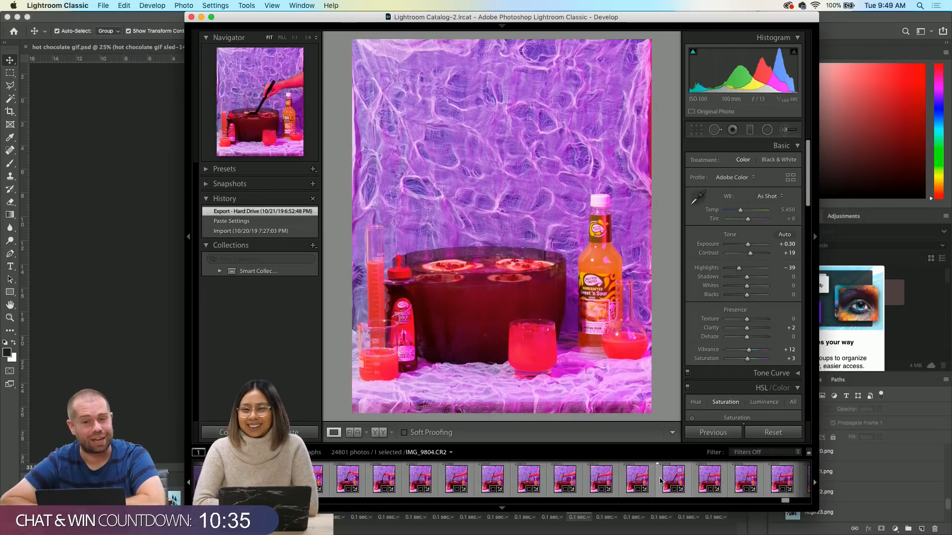
{"action": "scroll", "coordinate": [660, 481], "scroll_direction": "left", "scroll_amount": 5}
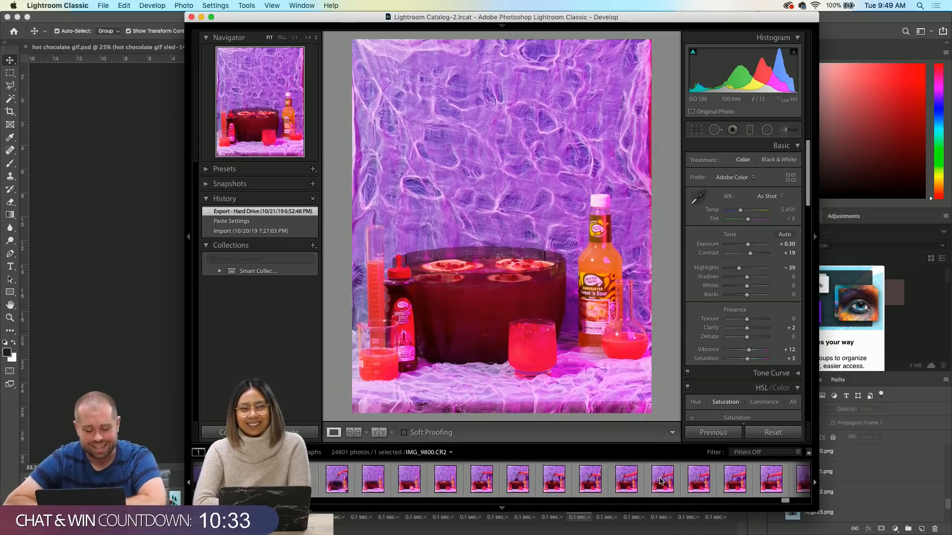
{"action": "scroll", "coordinate": [660, 481], "scroll_direction": "left", "scroll_amount": 3}
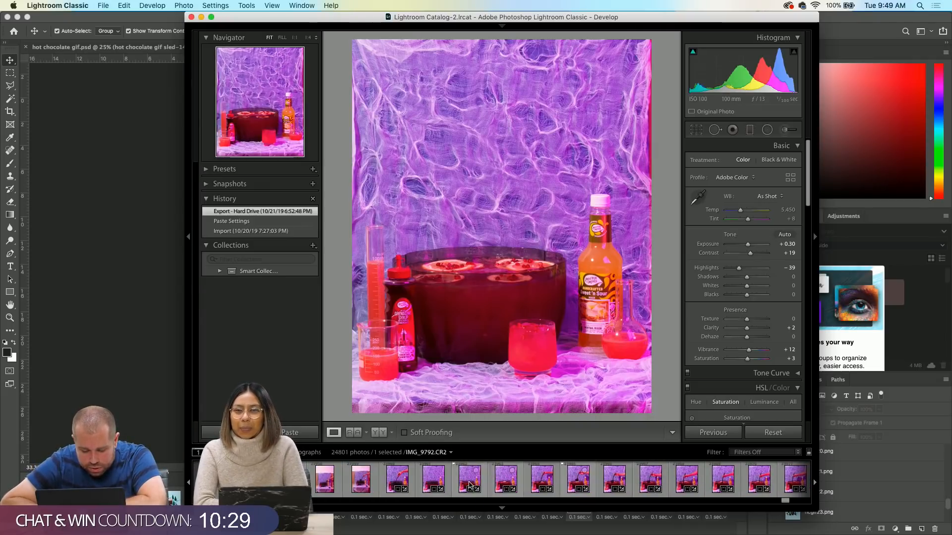
{"action": "left_click", "coordinate": [502, 478]}
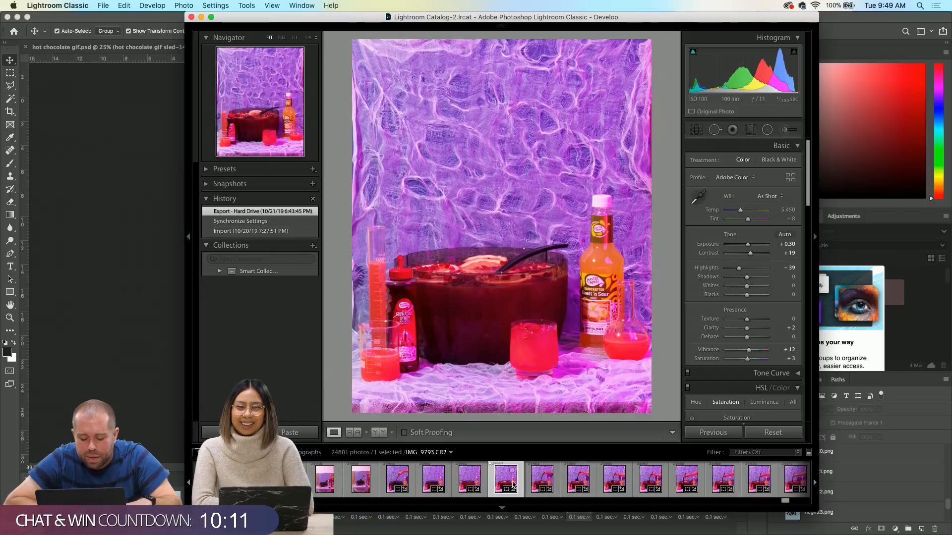
- View the scooping frames IMG_9794.CR2 to IMG_9797.CR2 one after another to examine the ladle's movement
{"action": "left_click", "coordinate": [541, 482]}
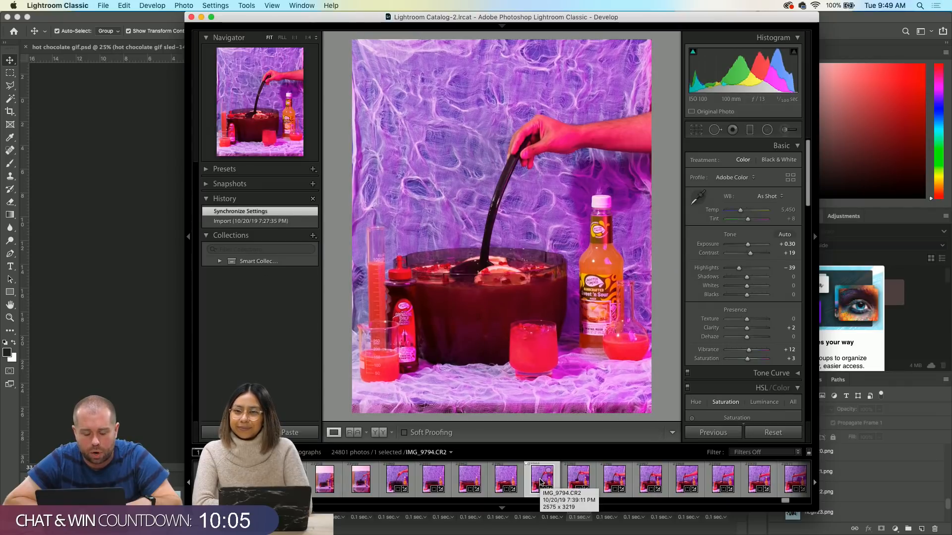
{"action": "left_click", "coordinate": [579, 480]}
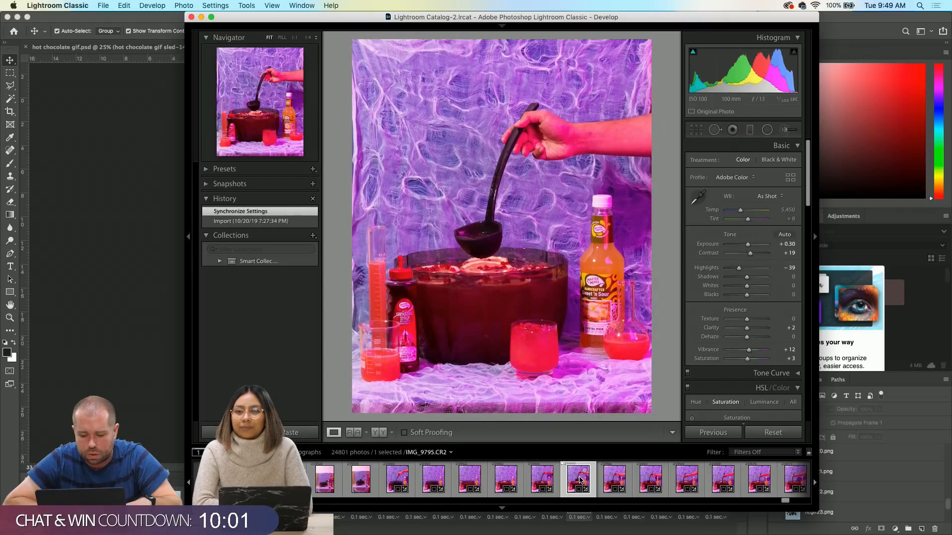
{"action": "left_click", "coordinate": [609, 479]}
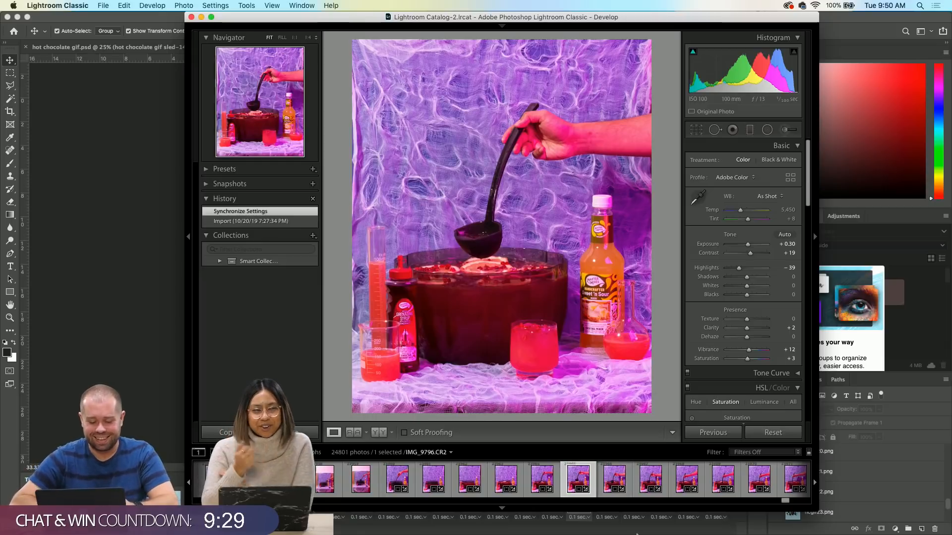
{"action": "left_click", "coordinate": [613, 486]}
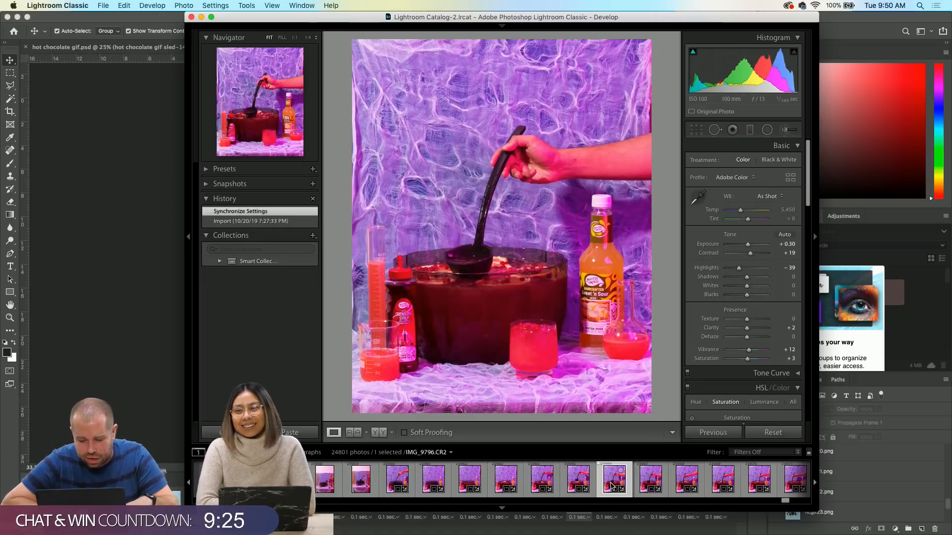
{"action": "left_click", "coordinate": [648, 480]}
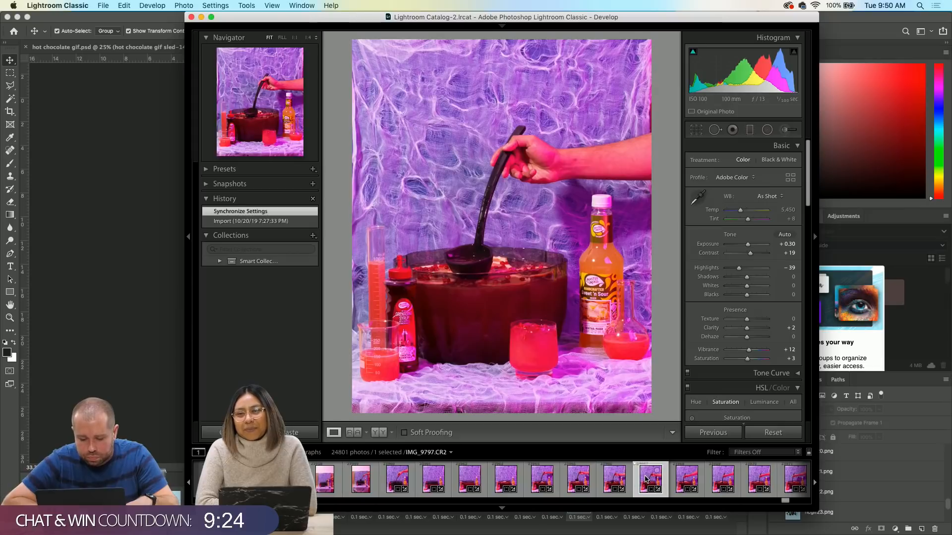
- Compare the stirring frames IMG_9798.CR2 and IMG_9799.CR2 to examine how far the hand and ladle shift
{"action": "left_click", "coordinate": [683, 477]}
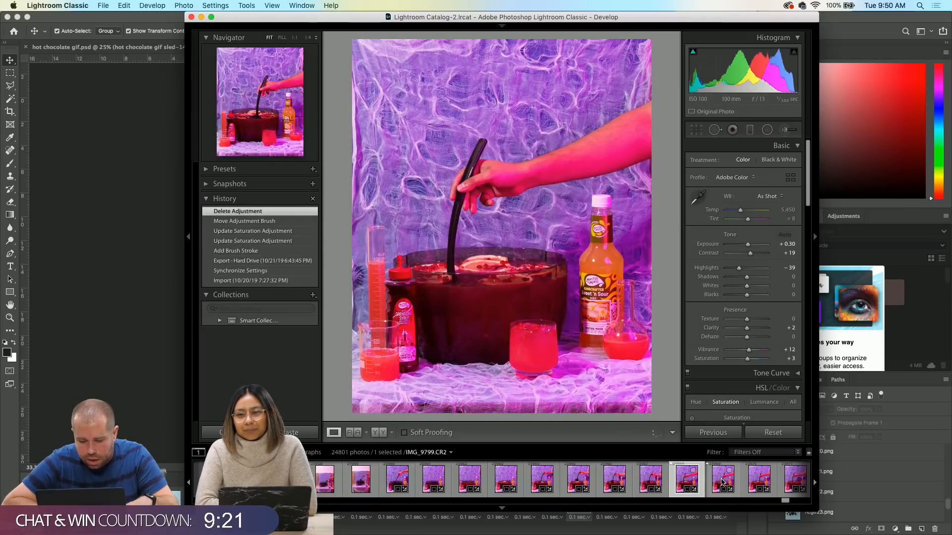
{"action": "left_click", "coordinate": [722, 483]}
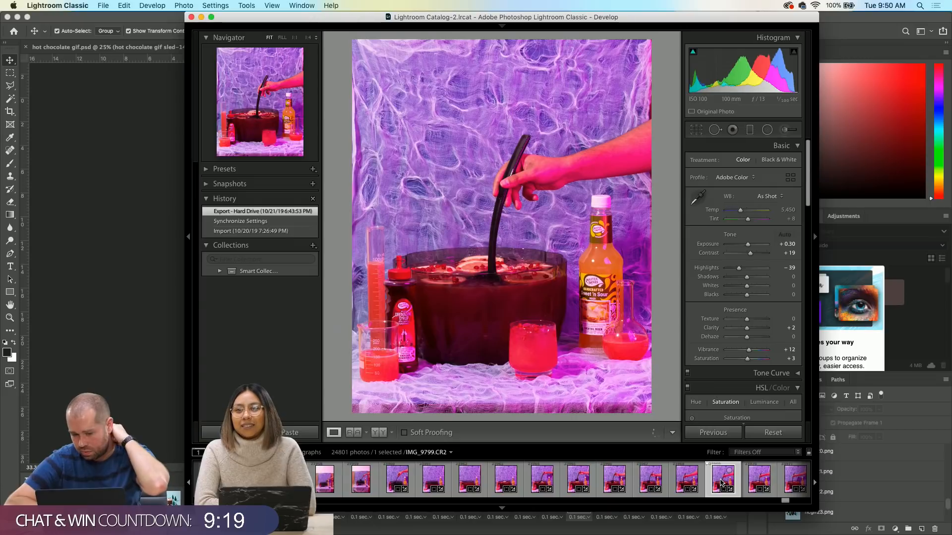
{"action": "left_click", "coordinate": [689, 483]}
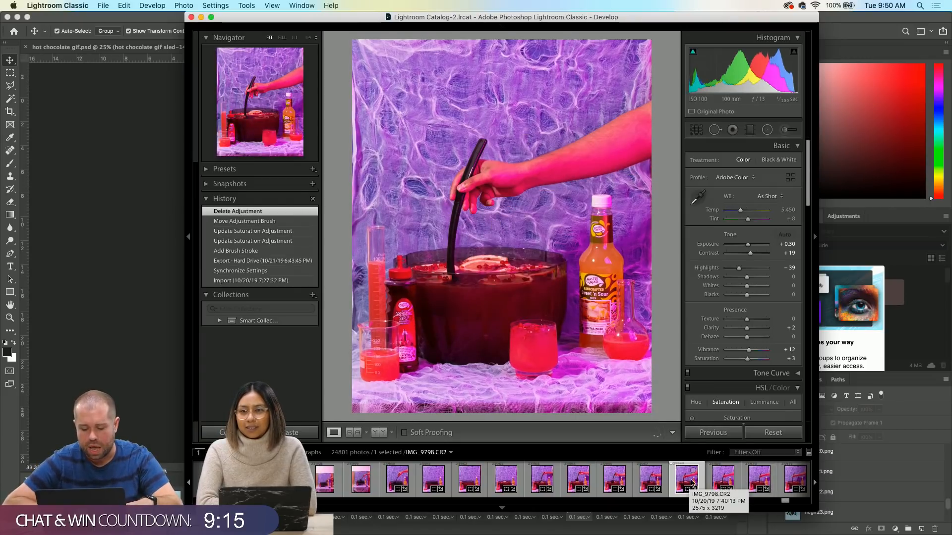
{"action": "left_click", "coordinate": [723, 483]}
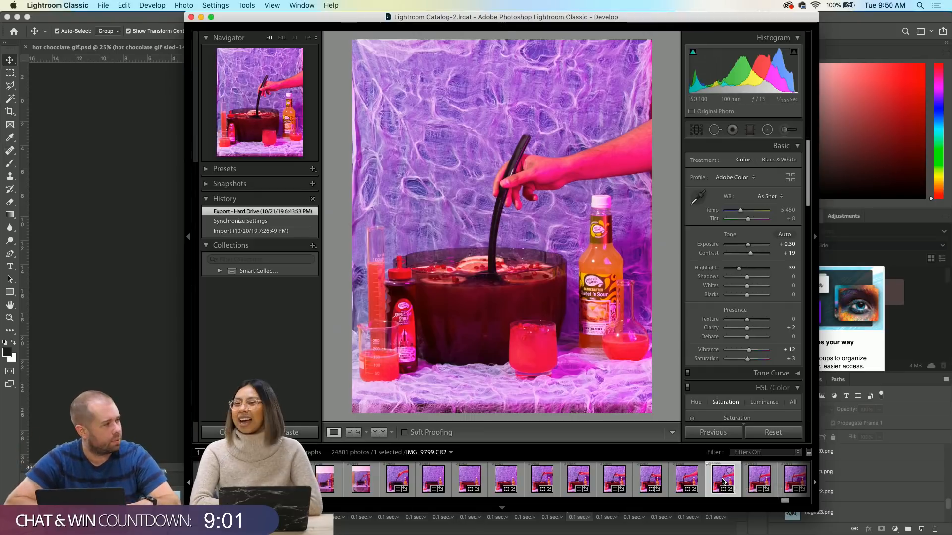
{"action": "key", "text": "Right"}
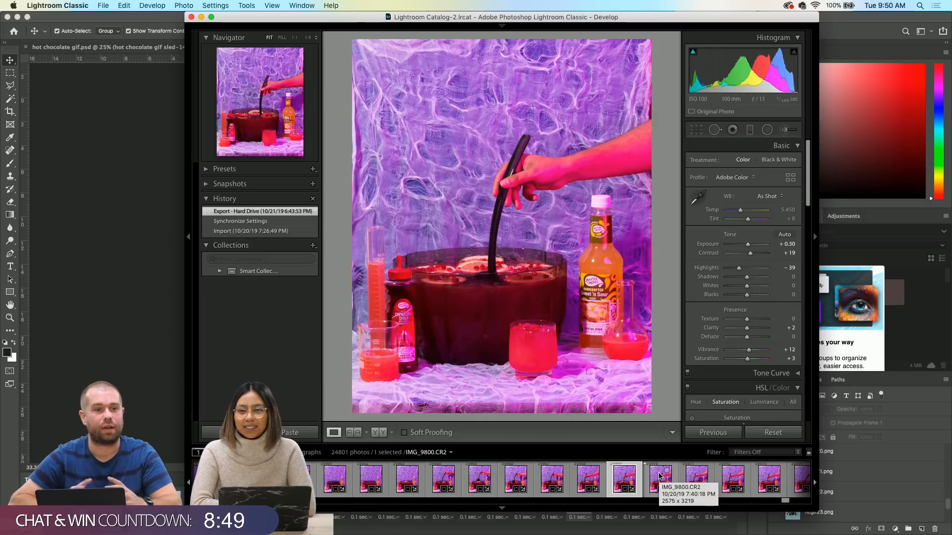
- View the stirring frames IMG_9800.CR2 to IMG_9803.CR2 one after another to examine the hand and ladle movement
{"action": "left_click", "coordinate": [660, 477]}
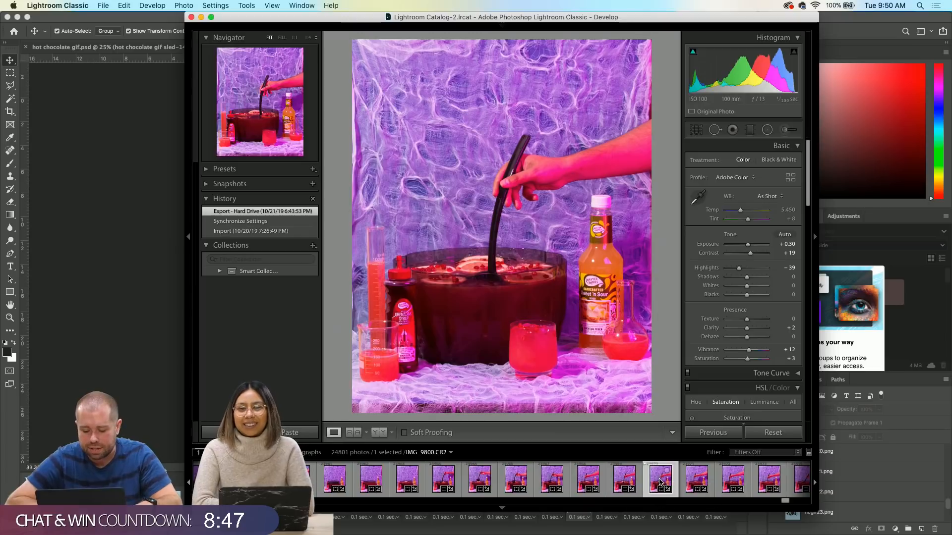
{"action": "left_click", "coordinate": [693, 481]}
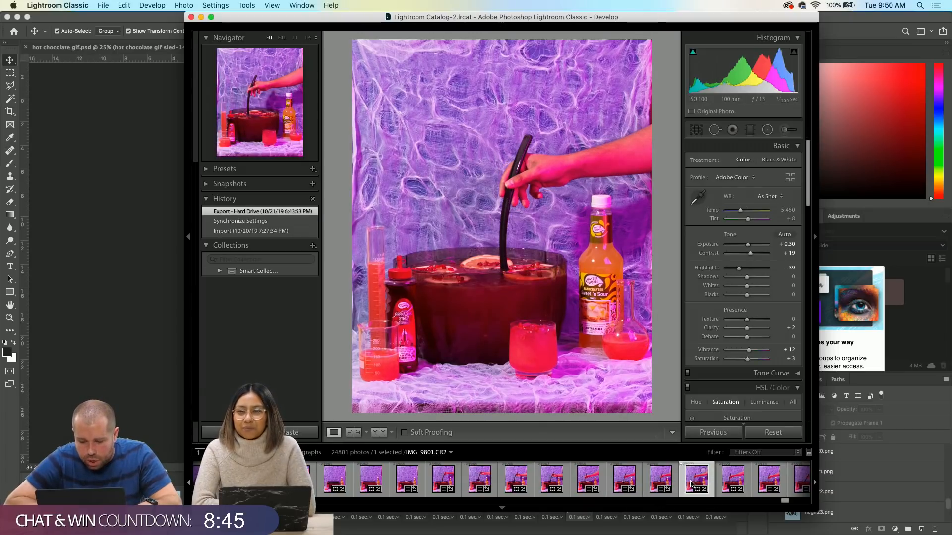
{"action": "left_click", "coordinate": [731, 480]}
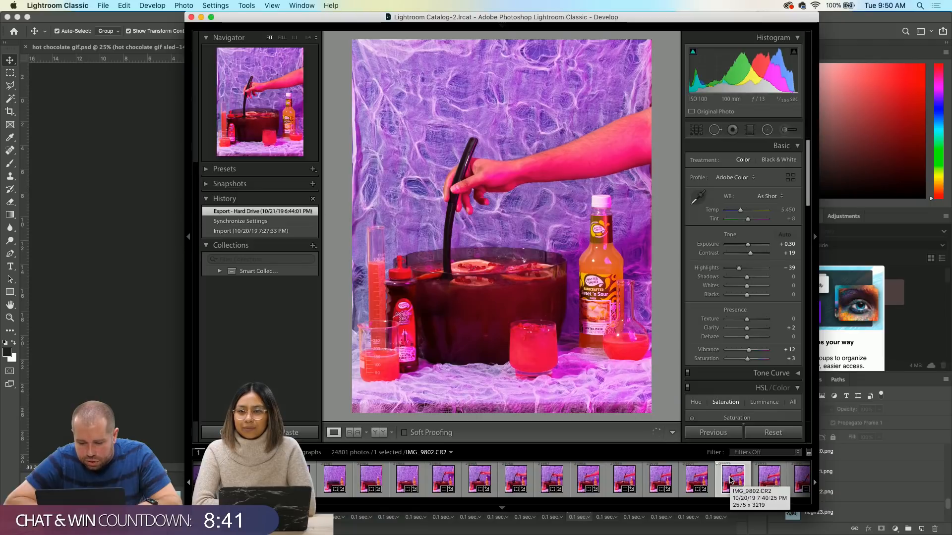
{"action": "left_click", "coordinate": [767, 481]}
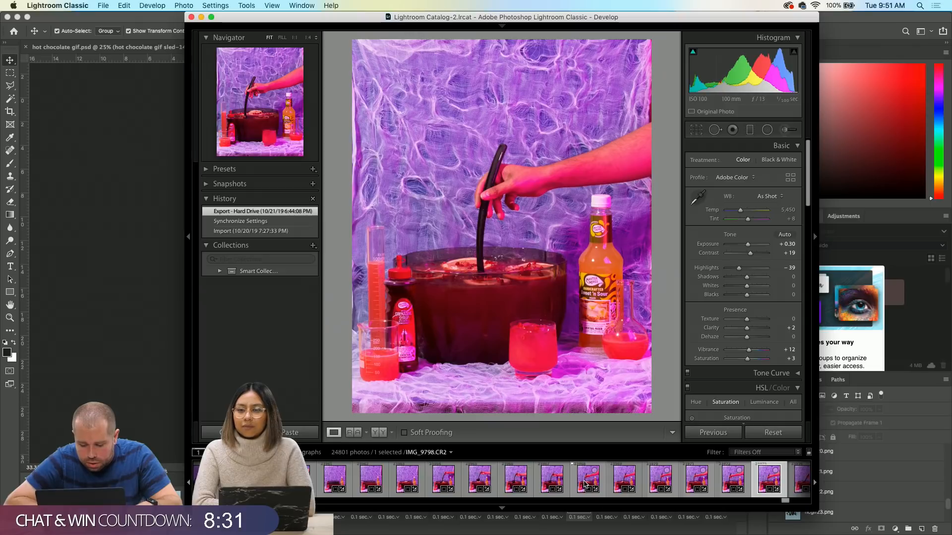
- Select the consecutive stirring frames from IMG_9798.CR2 through IMG_9804.CR2 in the filmstrip
{"action": "left_click", "coordinate": [592, 483]}
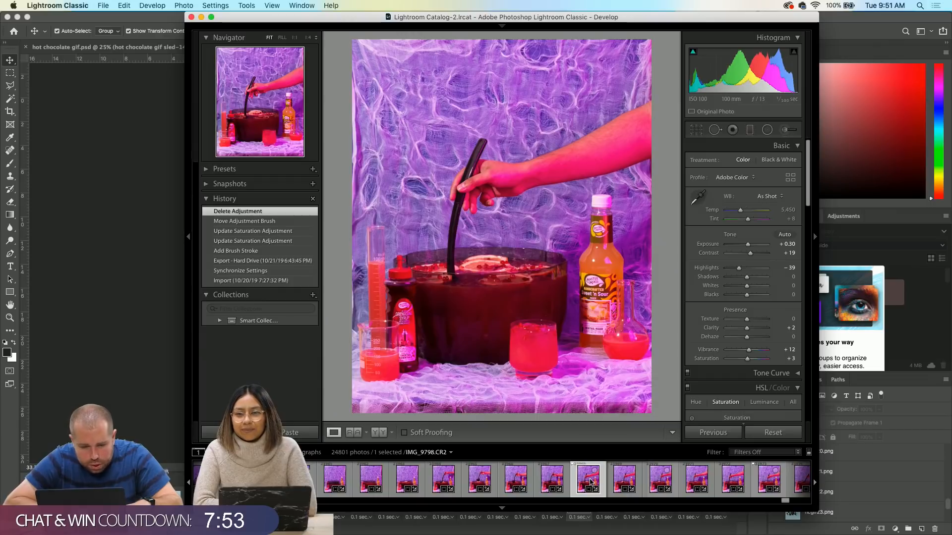
{"action": "left_click", "coordinate": [768, 483], "text": "shift"}
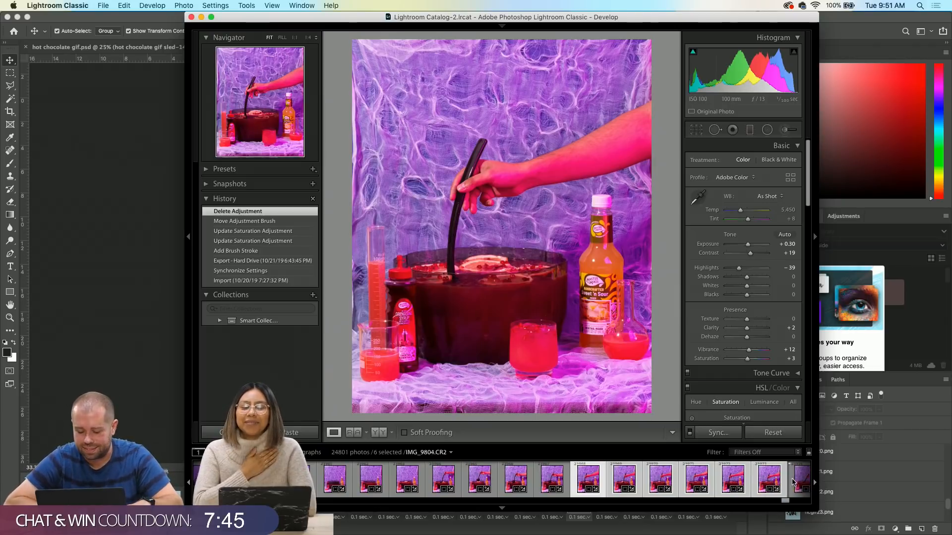
{"action": "left_click", "coordinate": [807, 481]}
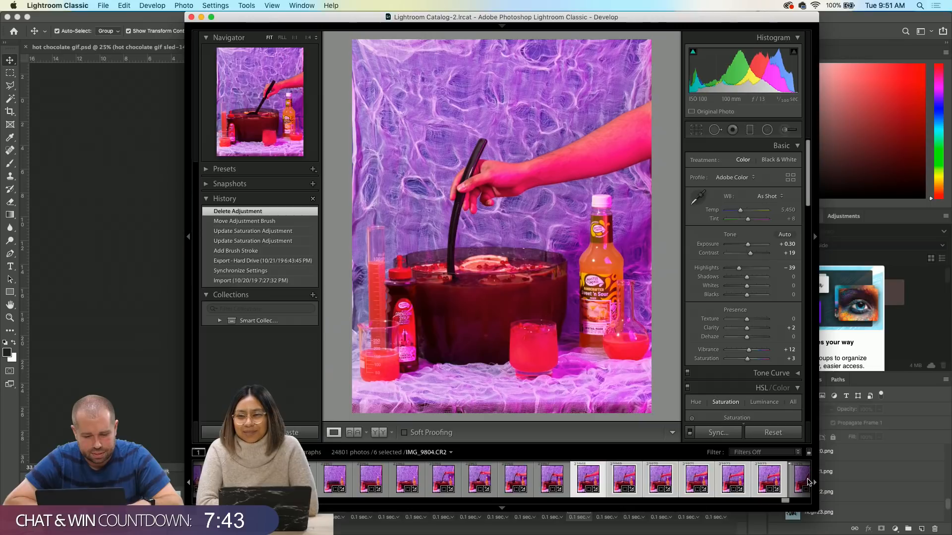
{"action": "left_click", "coordinate": [804, 482], "text": "shift"}
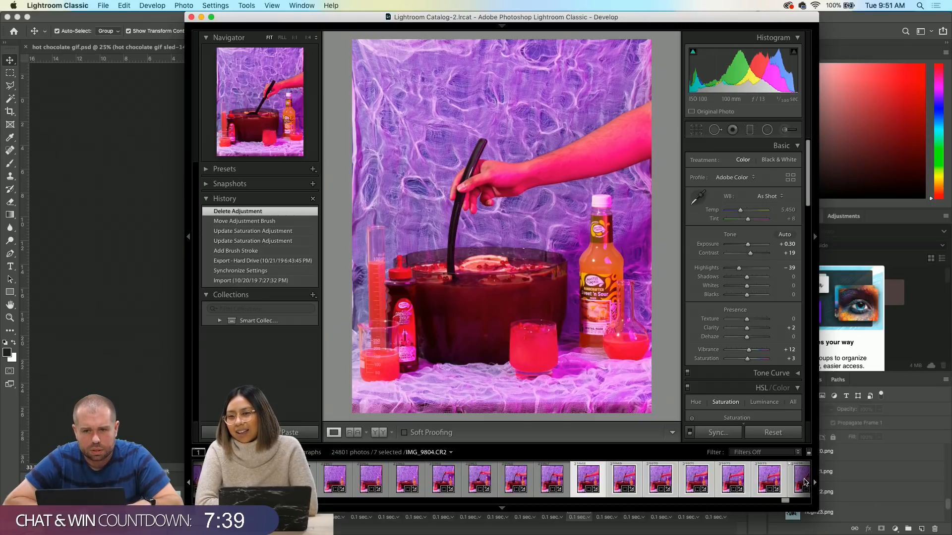
- Add the resting-ladle shot IMG_9793.CR2 to the selected stirring frames
{"action": "left_click", "coordinate": [483, 481]}
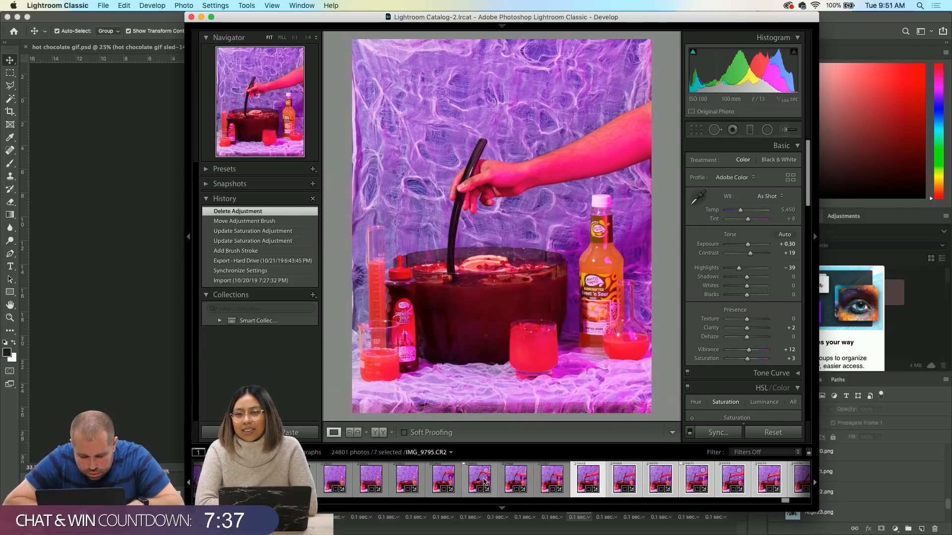
{"action": "left_click", "coordinate": [443, 481]}
{"action": "left_click", "coordinate": [407, 481]}
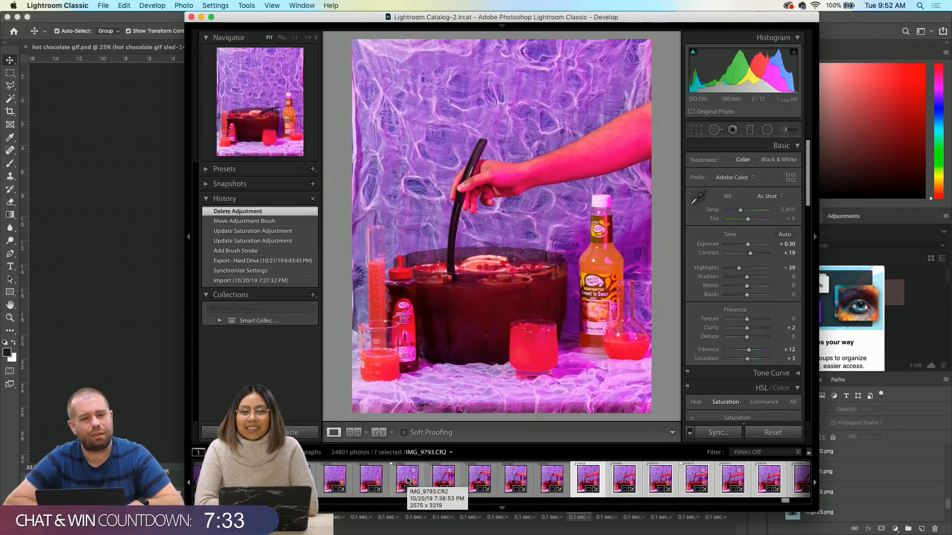
{"action": "left_click", "coordinate": [408, 480], "text": "super"}
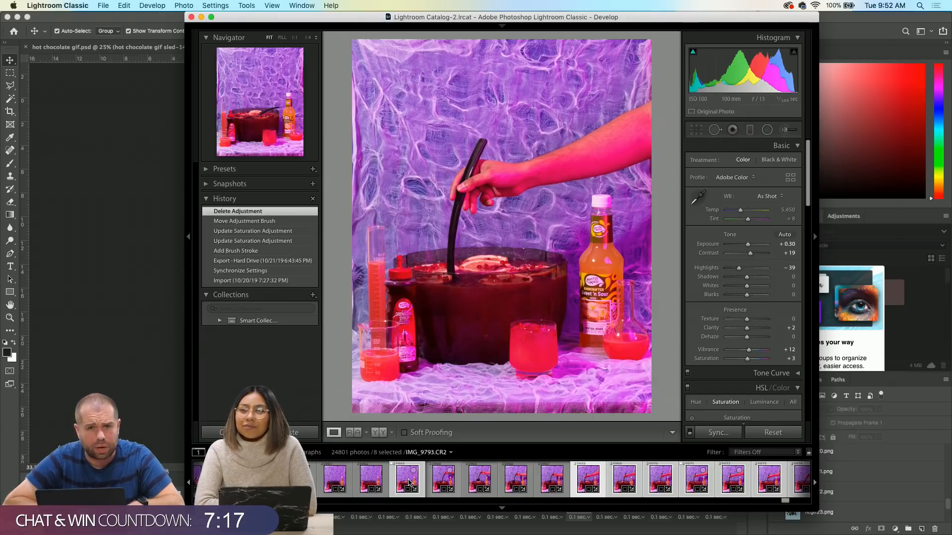
{"action": "left_click", "coordinate": [409, 483]}
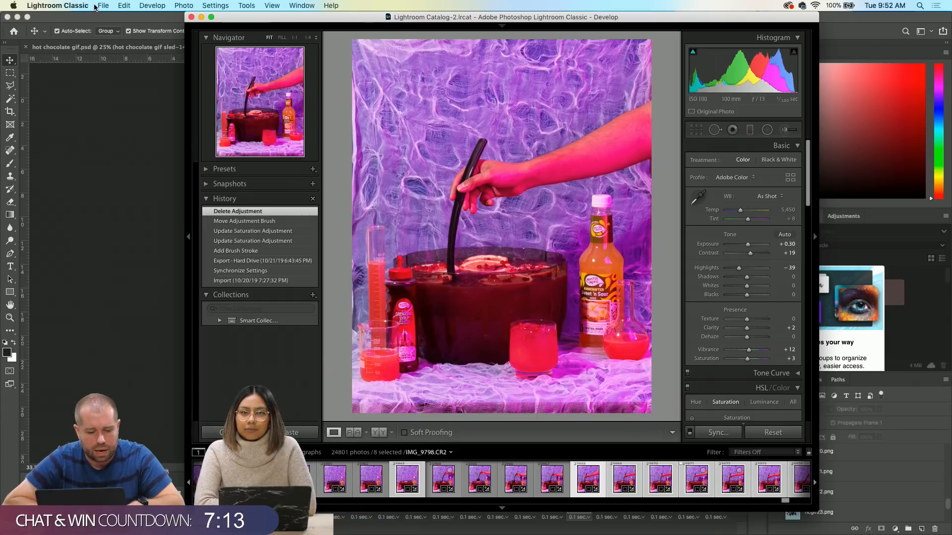
- Open the export settings for the selected frames and set the destination to a new folder named halloween on the Untitled drive
{"action": "left_click", "coordinate": [102, 6]}
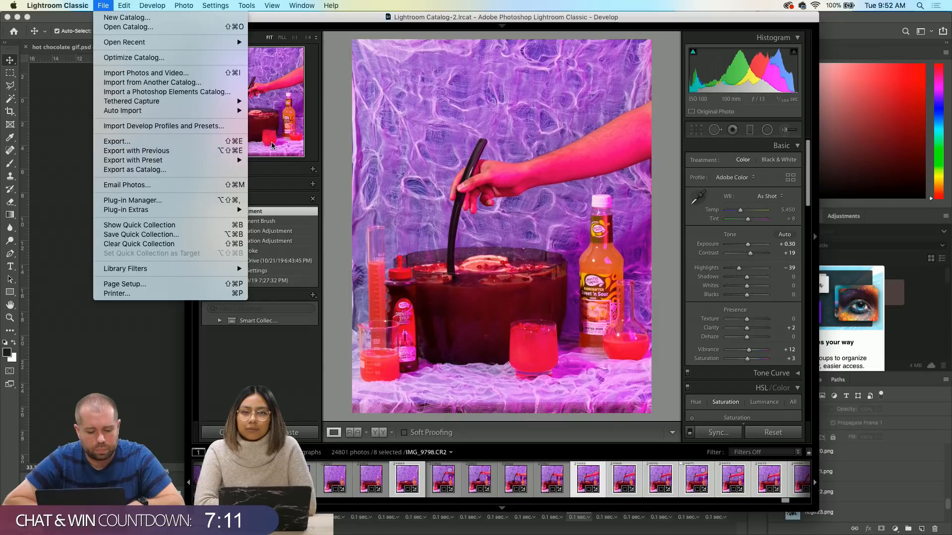
{"action": "left_click", "coordinate": [236, 145]}
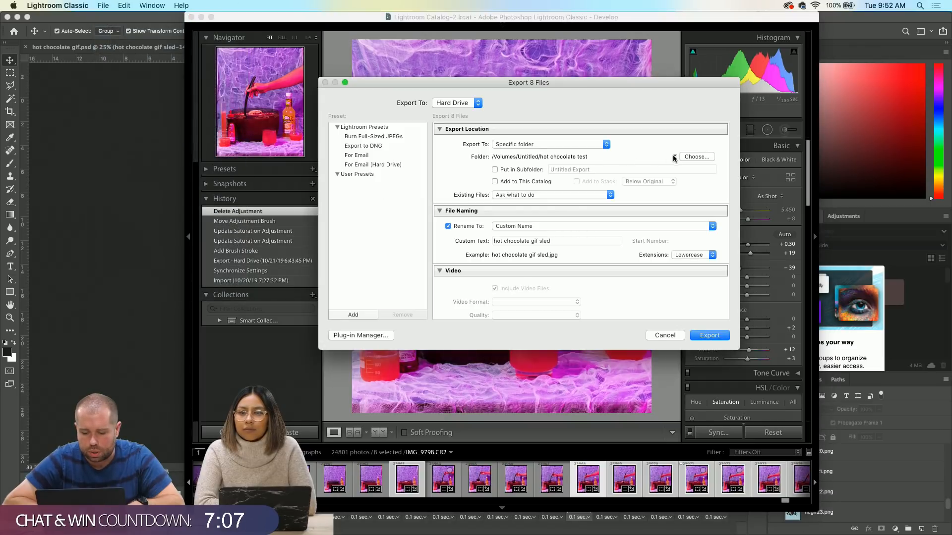
{"action": "left_click", "coordinate": [692, 157]}
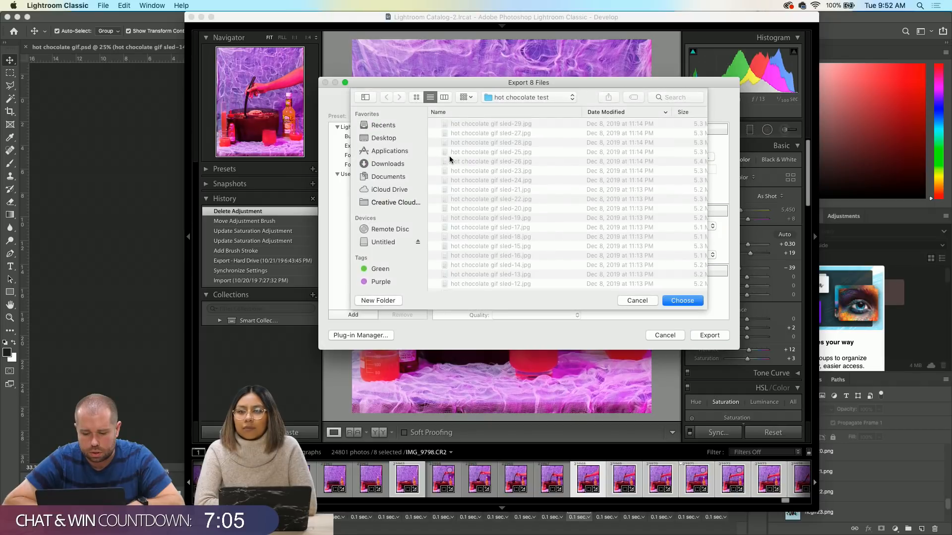
{"action": "scroll", "coordinate": [505, 160], "scroll_direction": "down", "scroll_amount": 8}
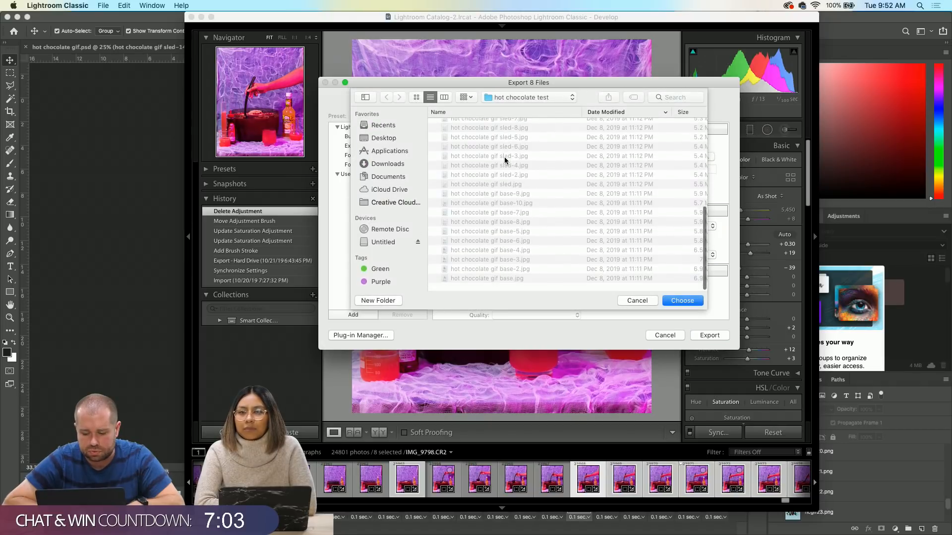
{"action": "scroll", "coordinate": [505, 160], "scroll_direction": "up", "scroll_amount": 8}
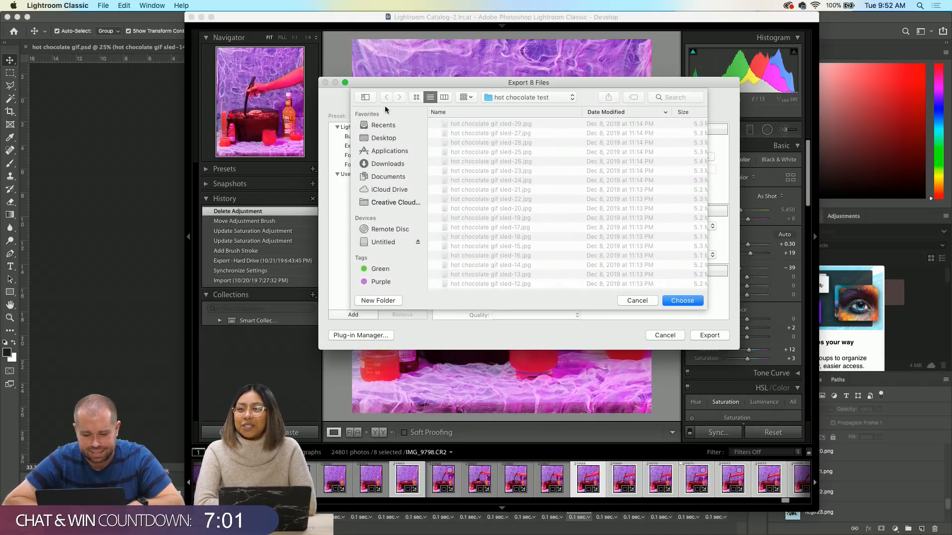
{"action": "left_click", "coordinate": [514, 101]}
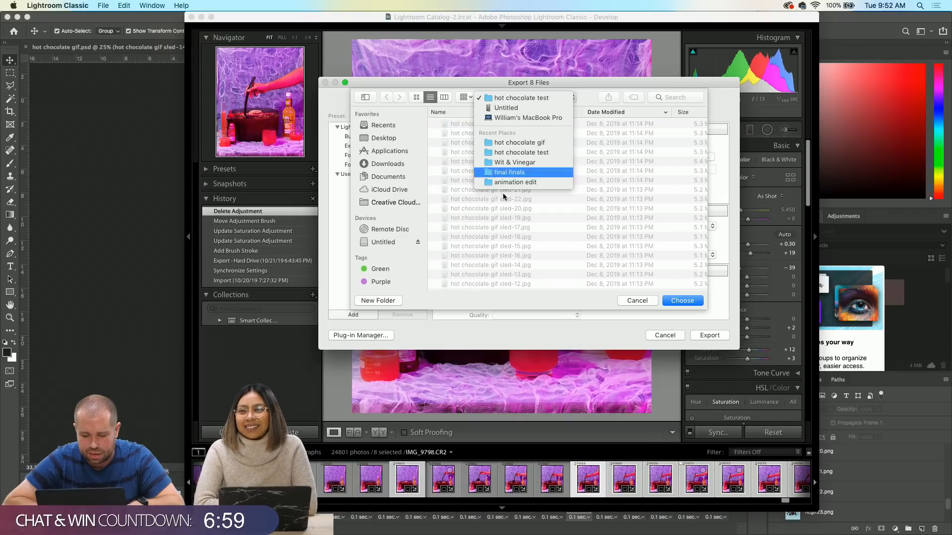
{"action": "left_click", "coordinate": [385, 243]}
{"action": "left_click", "coordinate": [385, 243]}
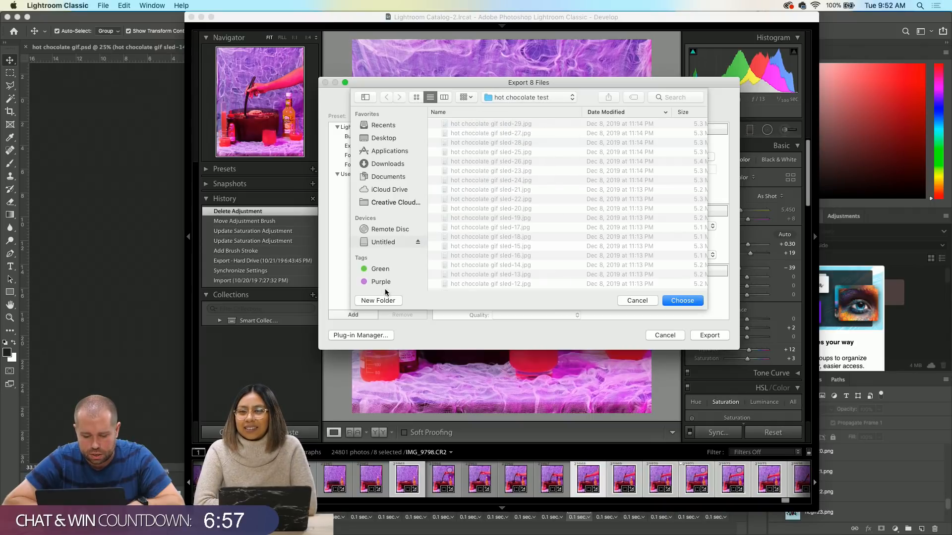
{"action": "left_click", "coordinate": [385, 302]}
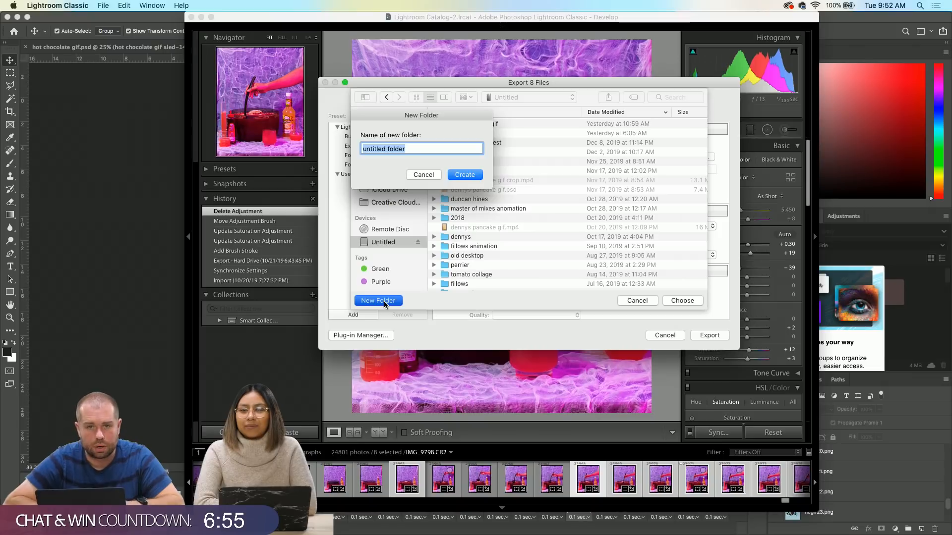
{"action": "type", "text": "halloween"}
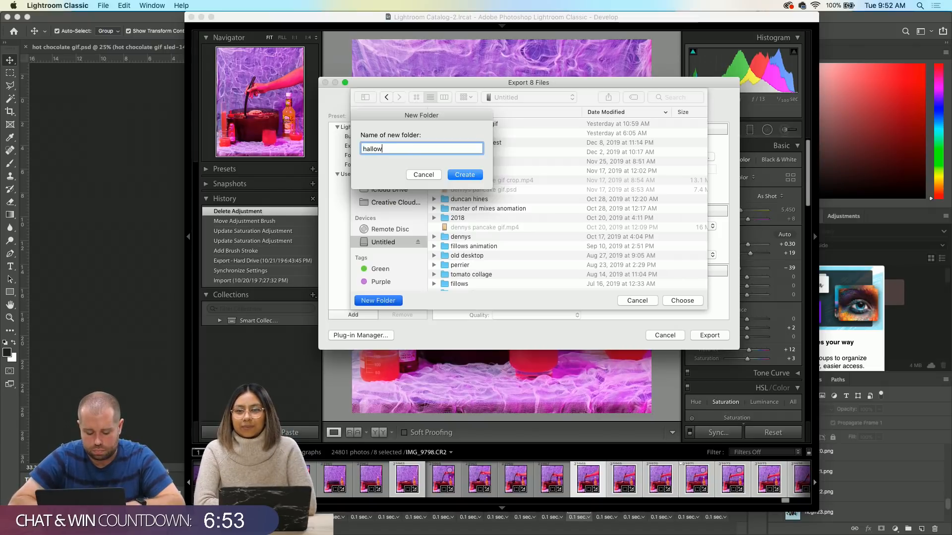
{"action": "key", "text": "Return"}
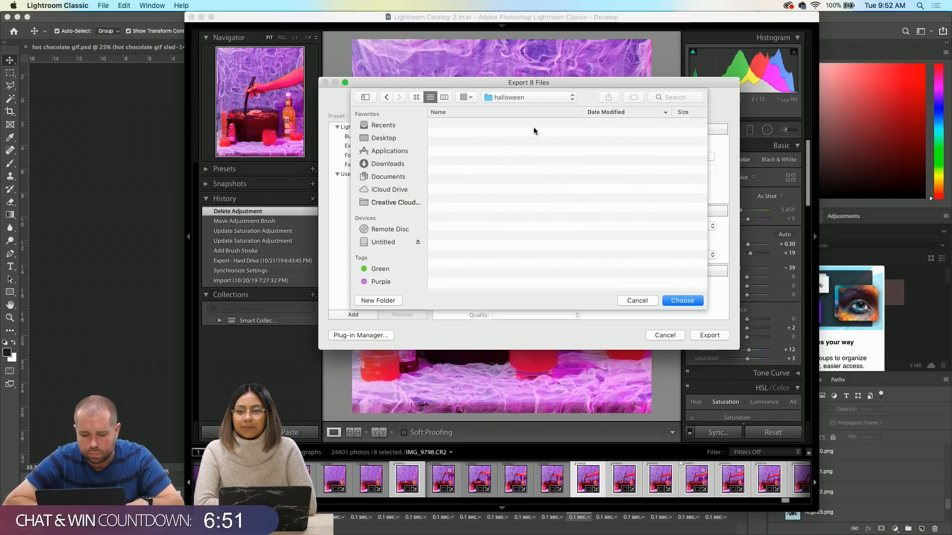
{"action": "left_click", "coordinate": [681, 300]}
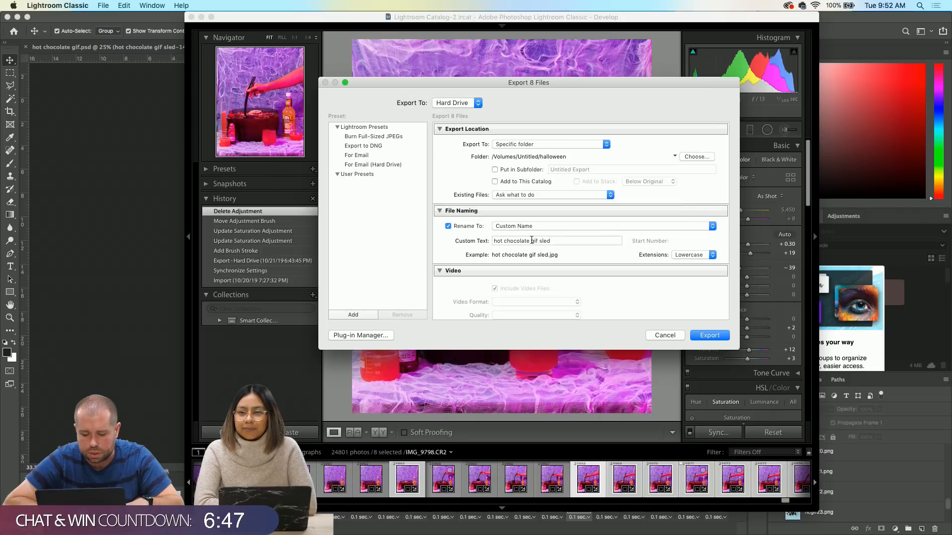
- Keep JPEG as the image format, set the custom file name to "halloween gif", and export the selected frames
{"action": "triple_click", "coordinate": [532, 240]}
{"action": "scroll", "coordinate": [532, 241], "scroll_direction": "down", "scroll_amount": 5}
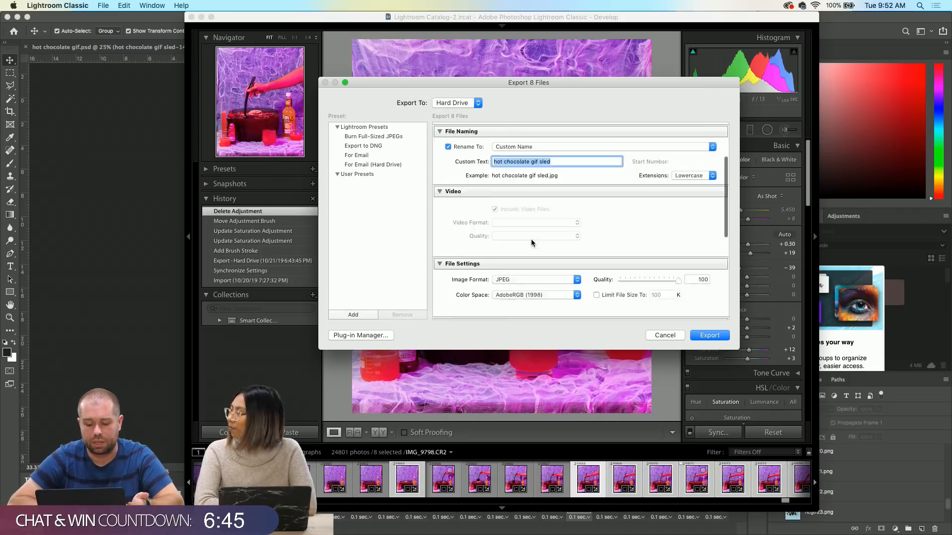
{"action": "left_click", "coordinate": [537, 216]}
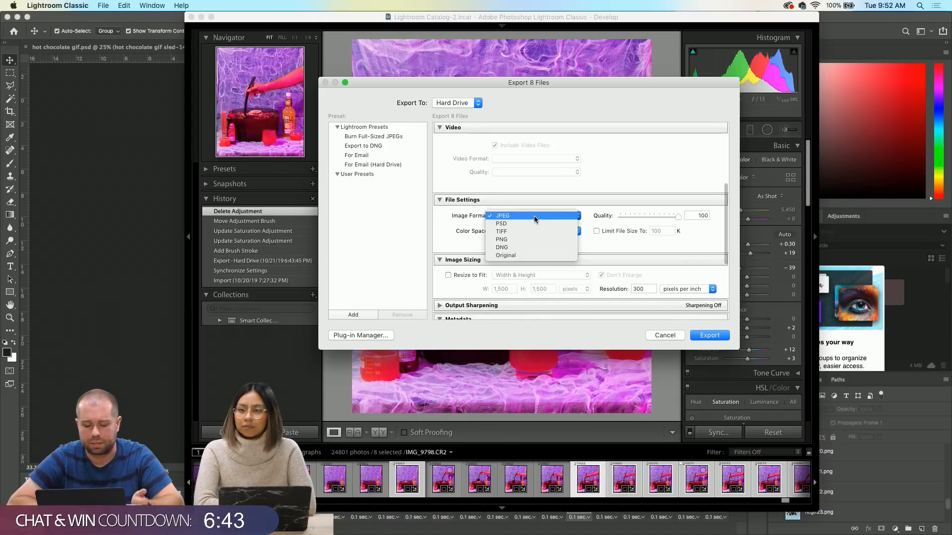
{"action": "left_click", "coordinate": [617, 180]}
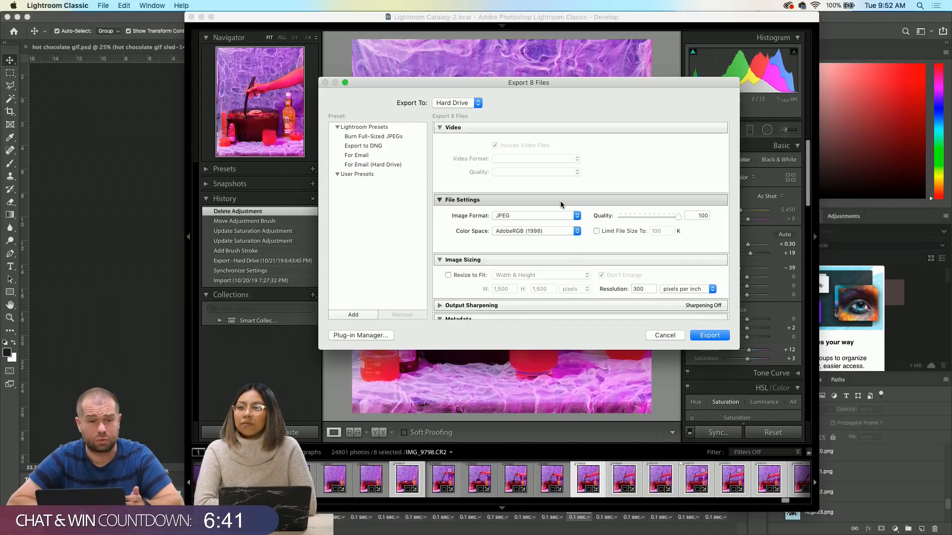
{"action": "scroll", "coordinate": [563, 209], "scroll_direction": "up", "scroll_amount": 5}
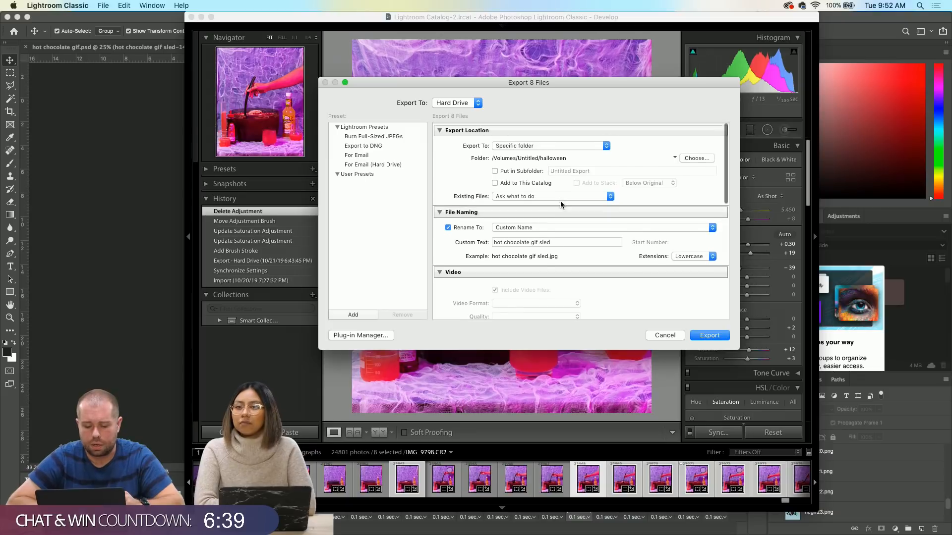
{"action": "left_click", "coordinate": [564, 243]}
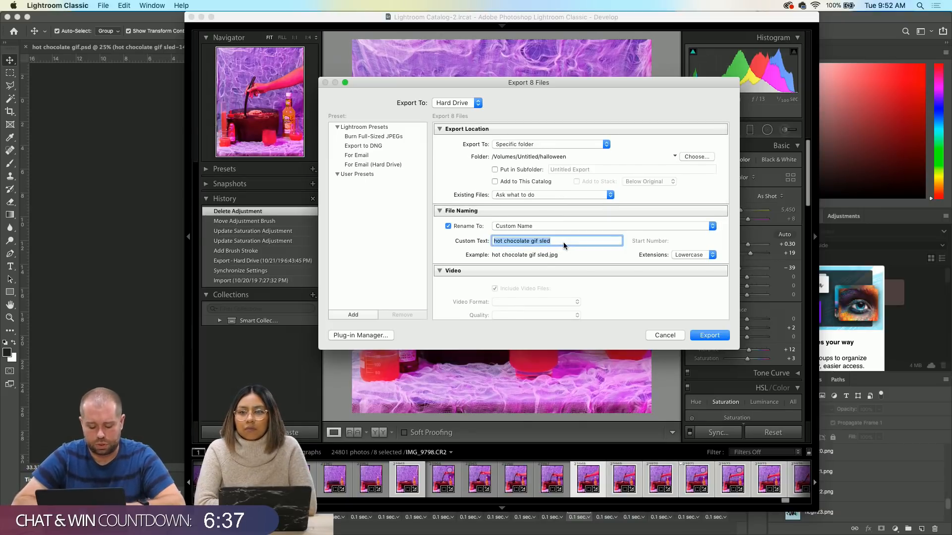
{"action": "type", "text": "halloween gif"}
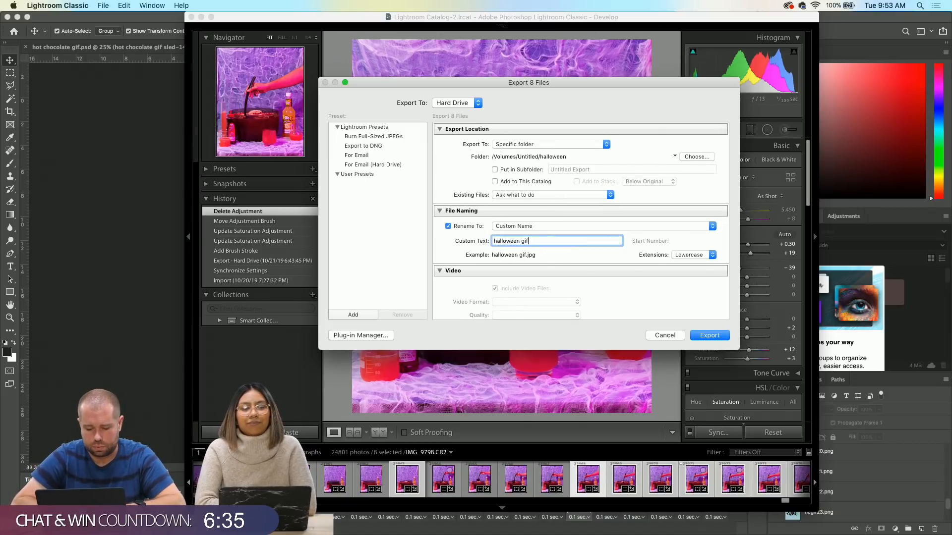
{"action": "key", "text": "Return"}
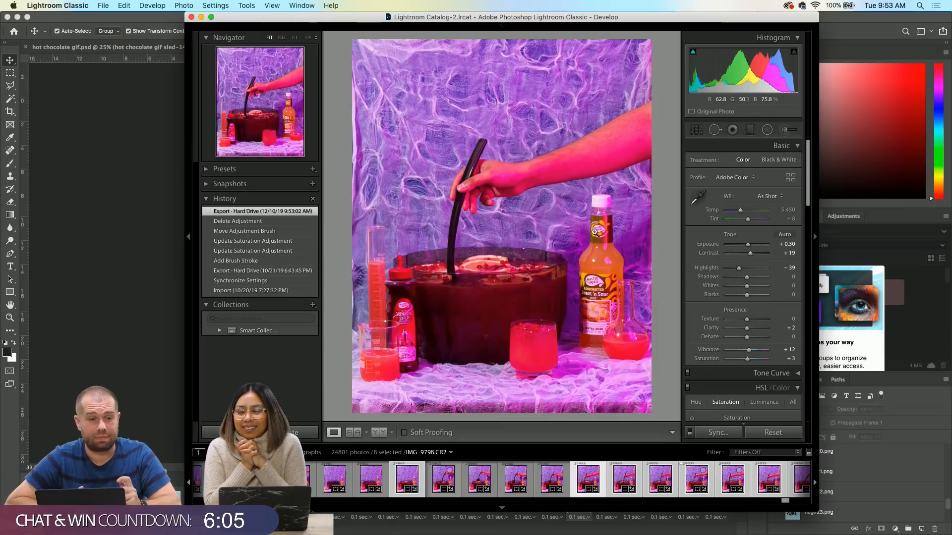
- Switch to Photoshop and start the Load Files into Stack script
{"action": "key", "text": "Left"}
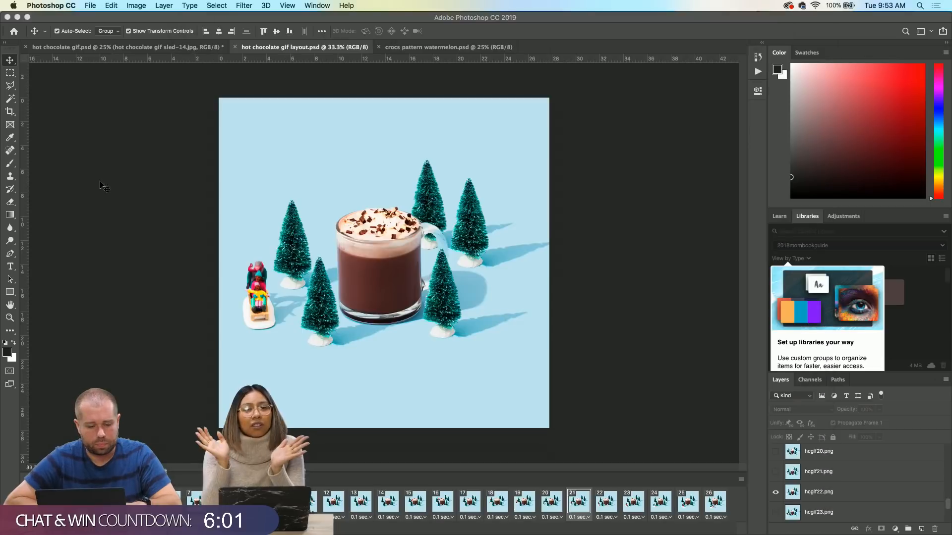
{"action": "key", "text": "super+Tab"}
{"action": "left_click", "coordinate": [91, 5]}
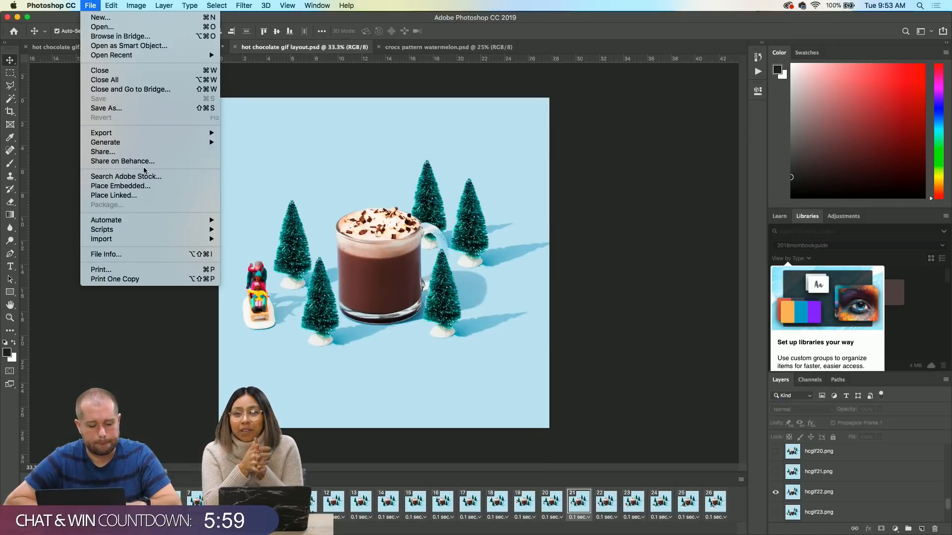
{"action": "mouse_move", "coordinate": [156, 219]}
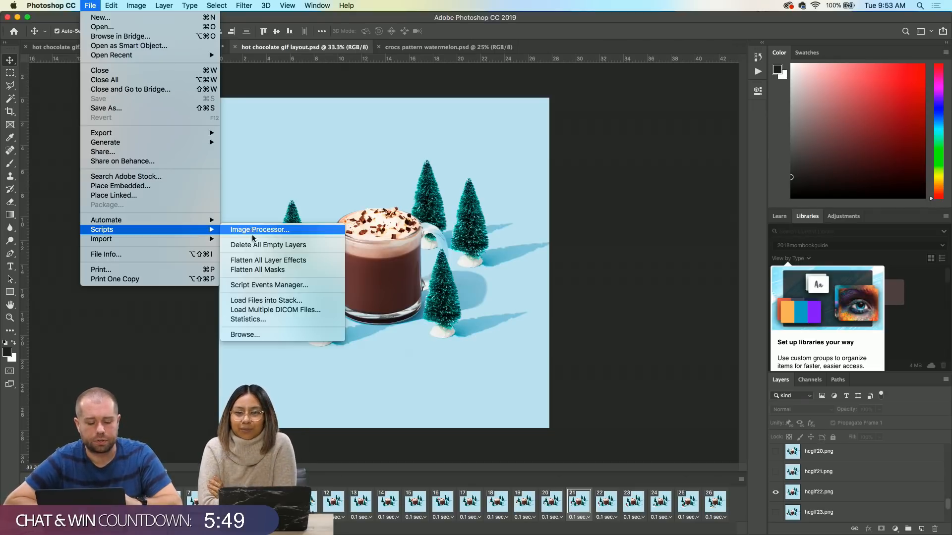
{"action": "left_click", "coordinate": [261, 302]}
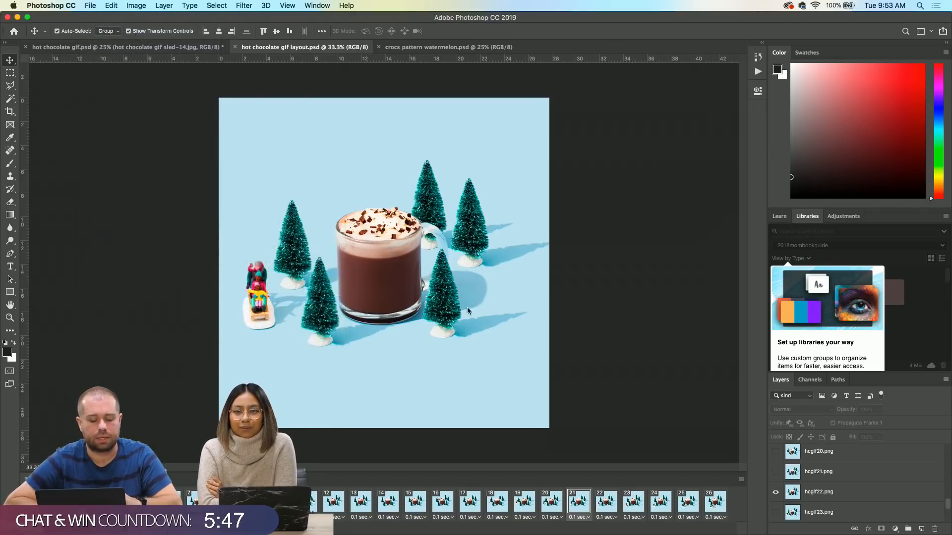
- Add all the halloween gif JPGs, from halloween gif.jpg to halloween gif-8.jpg, from the halloween folder and load them as a layer stack
{"action": "left_click", "coordinate": [522, 254]}
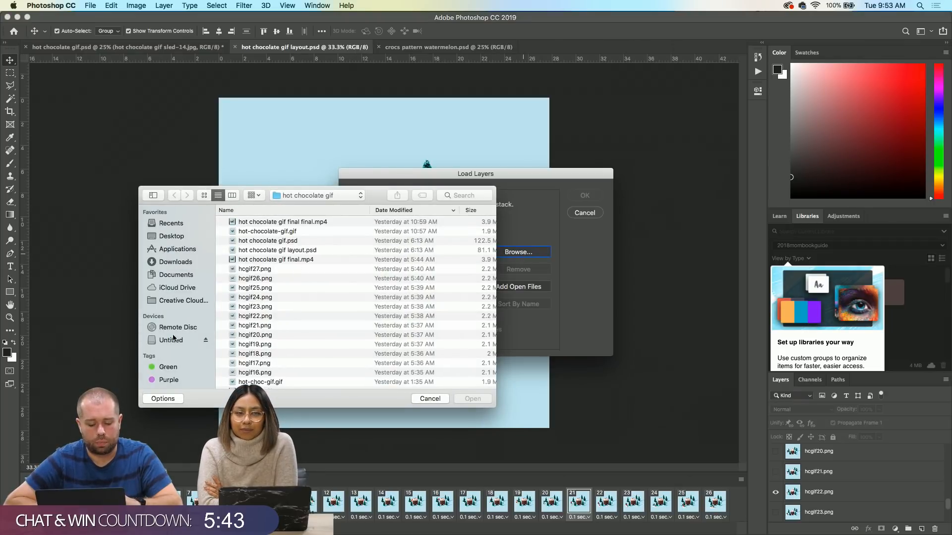
{"action": "left_click", "coordinate": [320, 196]}
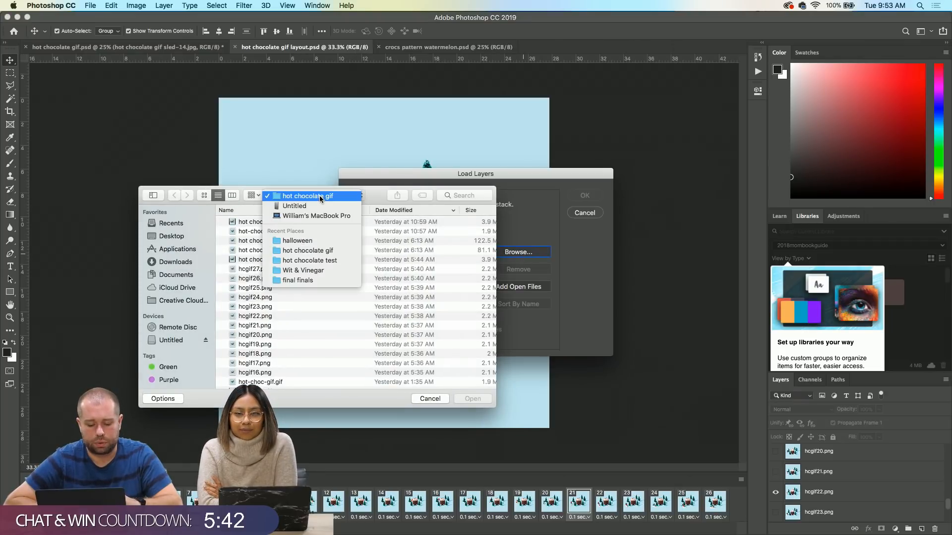
{"action": "left_click", "coordinate": [312, 241]}
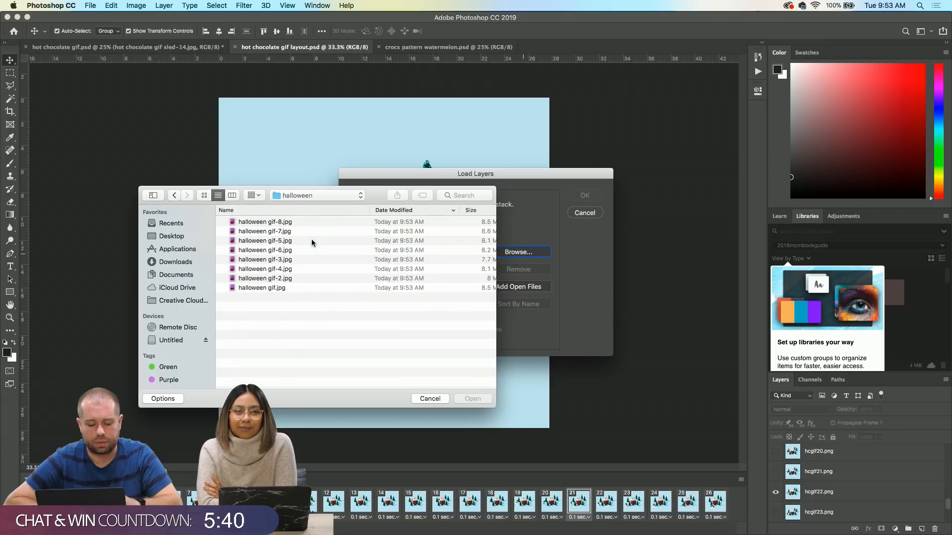
{"action": "left_click", "coordinate": [279, 223]}
{"action": "left_click", "coordinate": [279, 289], "text": "shift"}
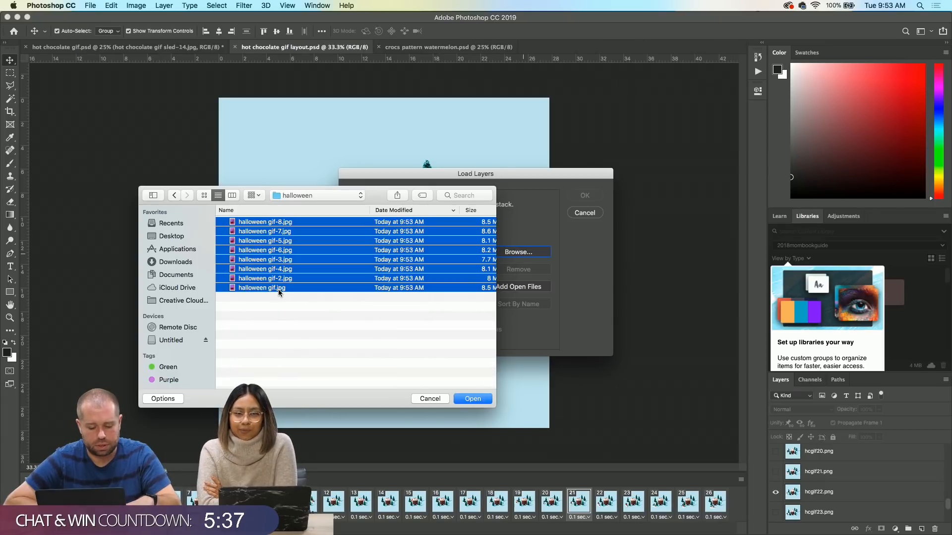
{"action": "left_click", "coordinate": [474, 399]}
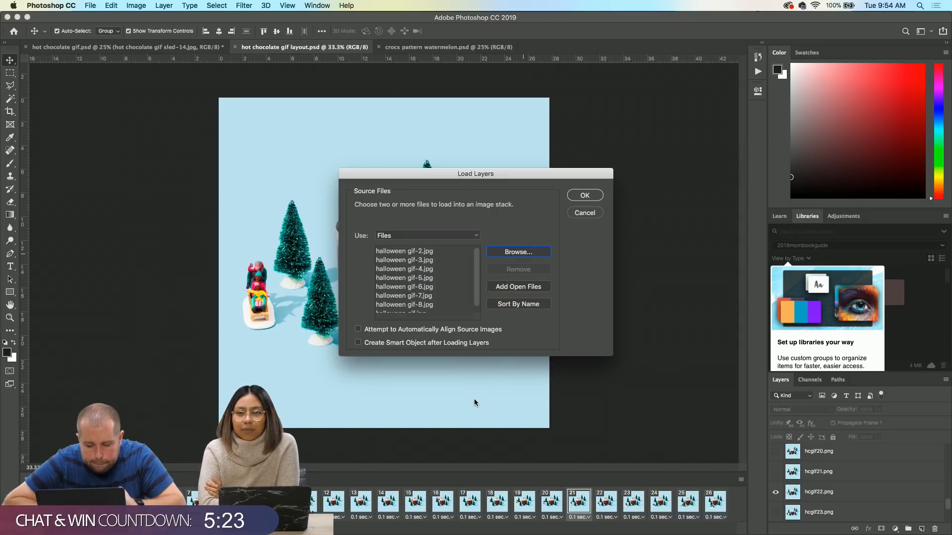
{"action": "left_click", "coordinate": [587, 195]}
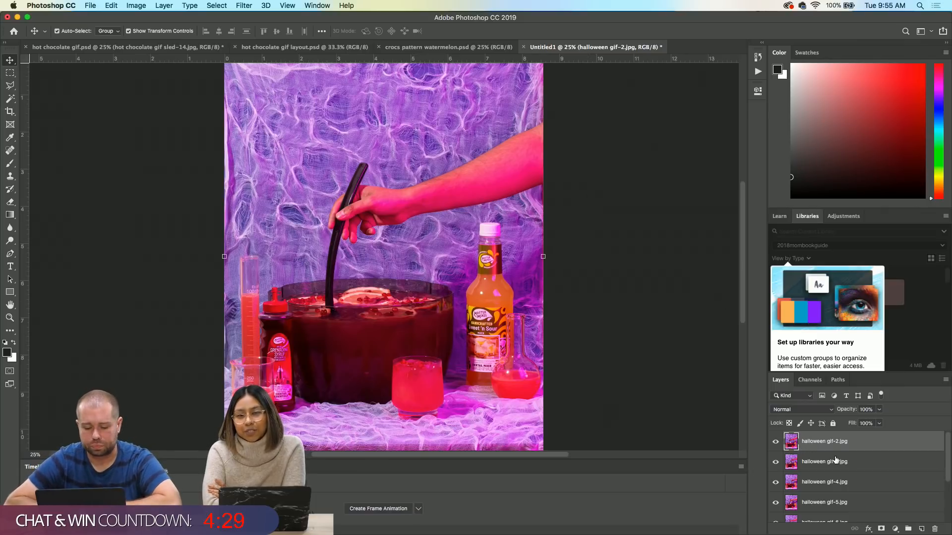
- Hide every layer above halloween gif.jpg, and briefly show and hide halloween gif-8.jpg and halloween gif-7.jpg
{"action": "scroll", "coordinate": [793, 471], "scroll_direction": "down", "scroll_amount": 3}
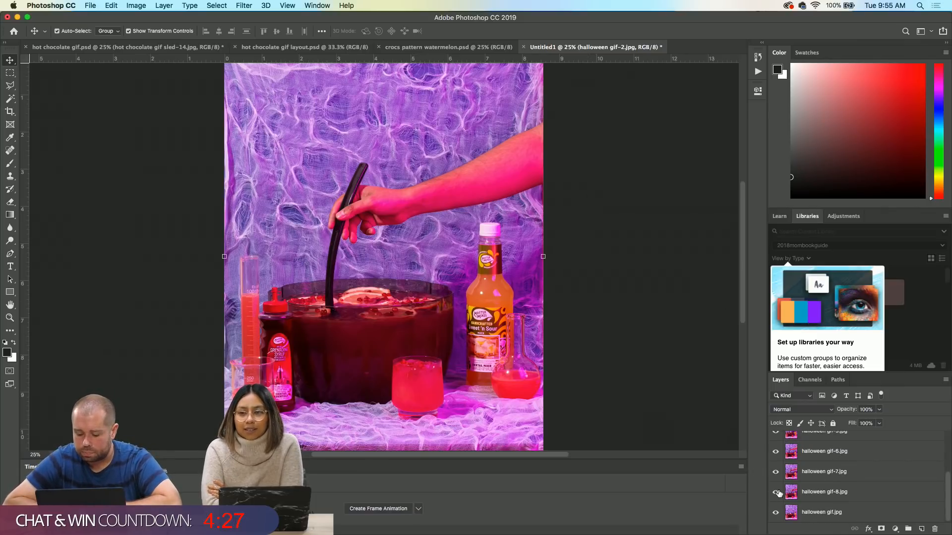
{"action": "left_click_drag", "start_coordinate": [776, 492], "coordinate": [775, 412]}
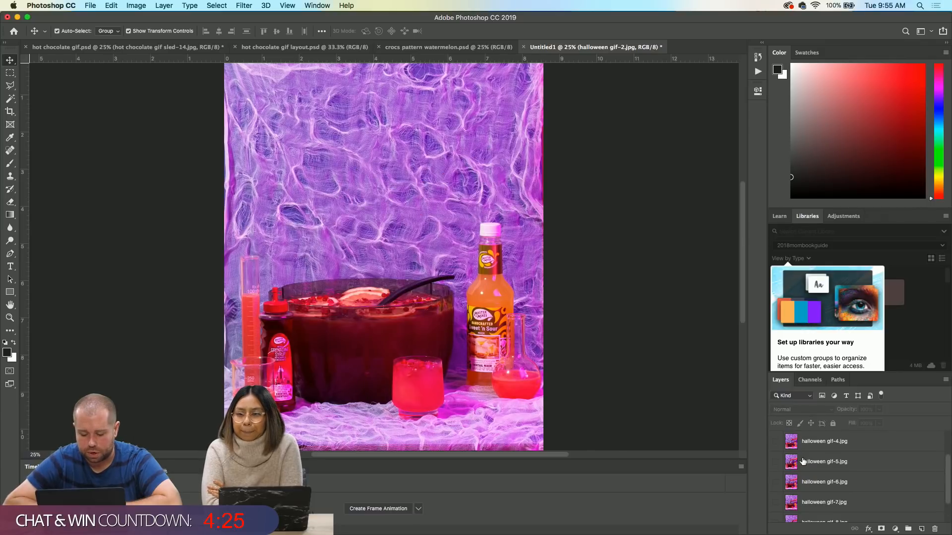
{"action": "scroll", "coordinate": [794, 471], "scroll_direction": "down", "scroll_amount": 1}
{"action": "left_click", "coordinate": [776, 493]}
{"action": "left_click", "coordinate": [776, 492]}
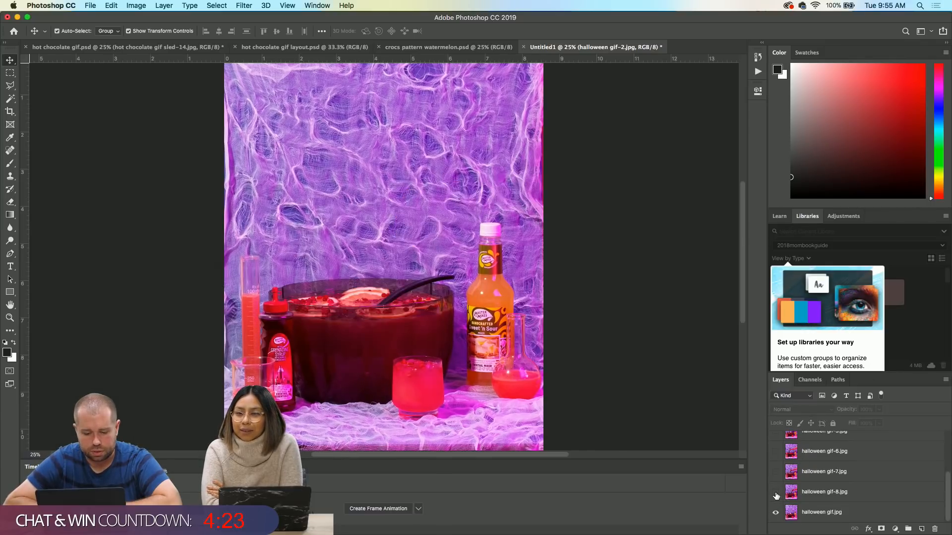
{"action": "left_click", "coordinate": [776, 475]}
{"action": "left_click", "coordinate": [777, 476]}
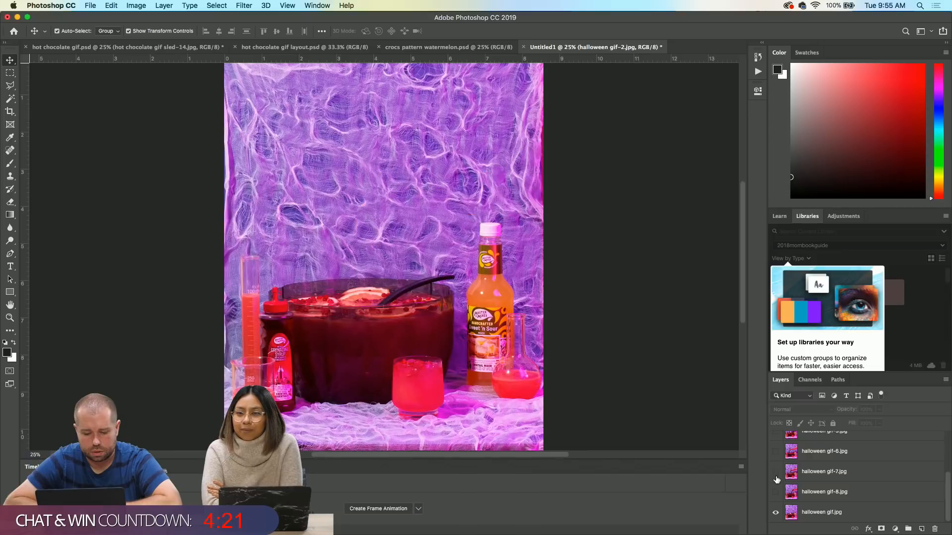
- Turn the visibility of layers halloween gif-2.jpg through halloween gif-8.jpg back on
{"action": "left_click", "coordinate": [775, 452]}
{"action": "scroll", "coordinate": [776, 455], "scroll_direction": "up", "scroll_amount": 1}
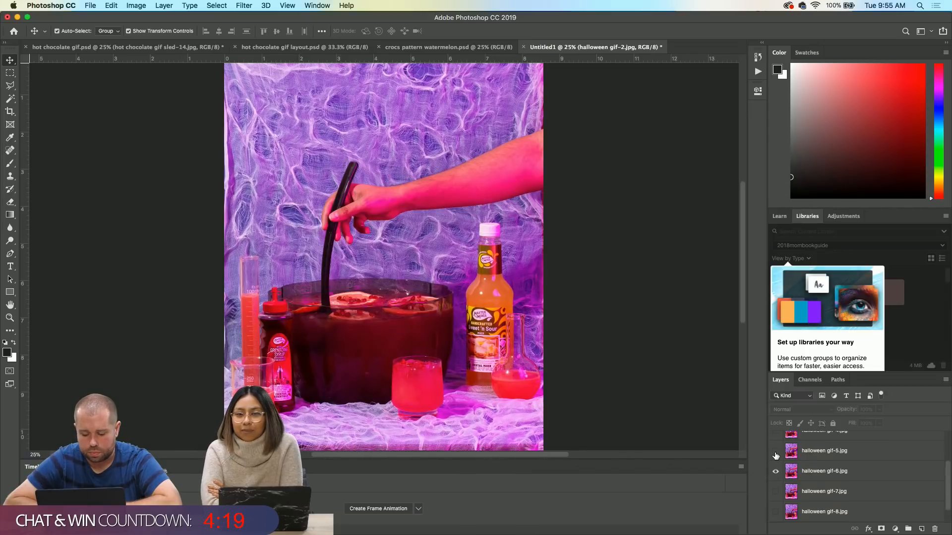
{"action": "left_click", "coordinate": [776, 453]}
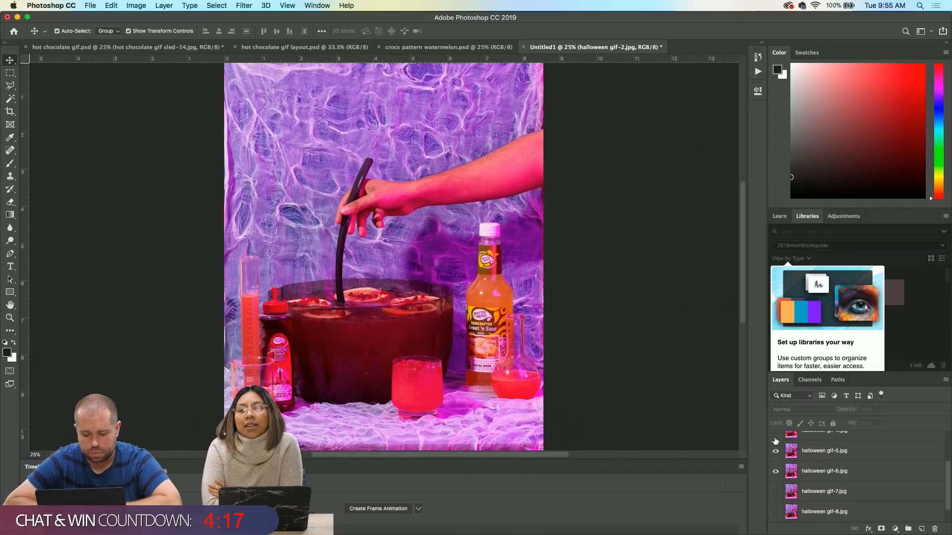
{"action": "left_click", "coordinate": [776, 436]}
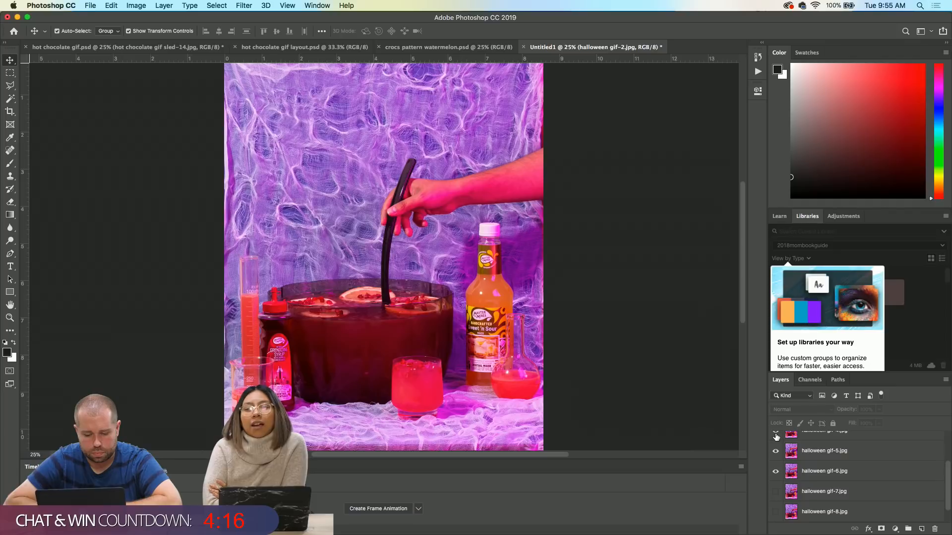
{"action": "left_click", "coordinate": [775, 493]}
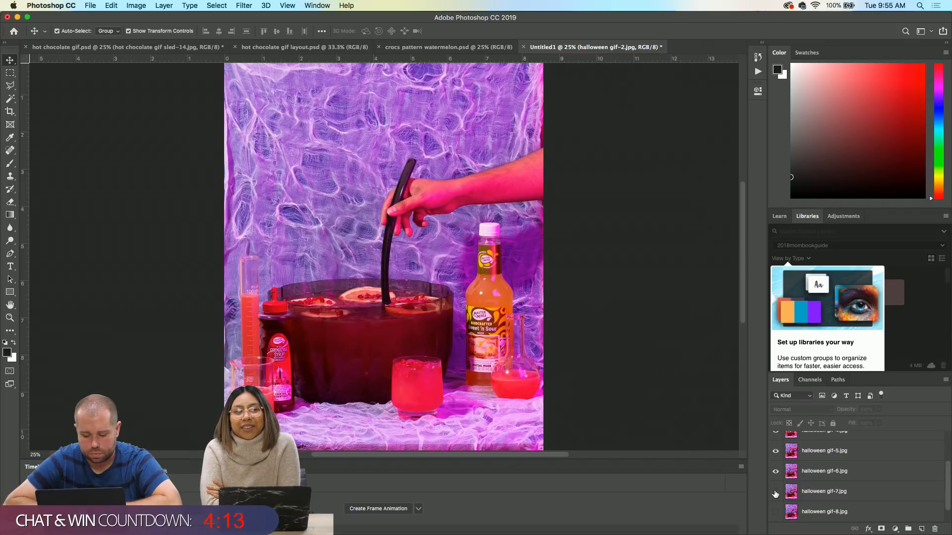
{"action": "left_click", "coordinate": [776, 511]}
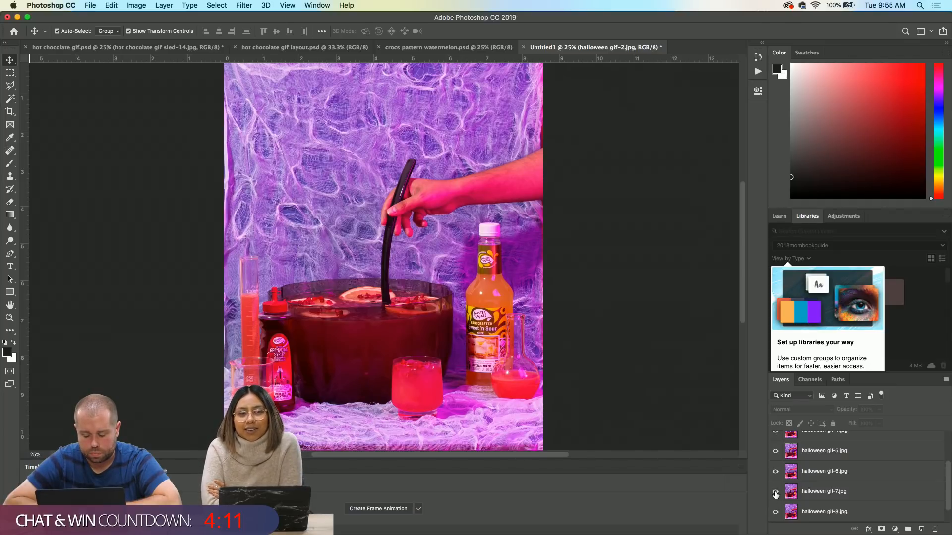
{"action": "scroll", "coordinate": [776, 493], "scroll_direction": "down", "scroll_amount": 1}
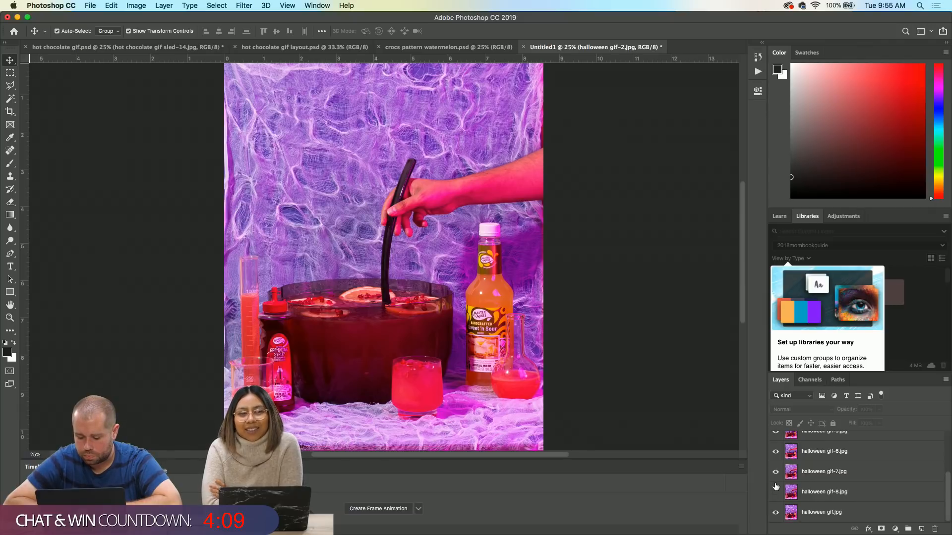
{"action": "scroll", "coordinate": [776, 471], "scroll_direction": "up", "scroll_amount": 3}
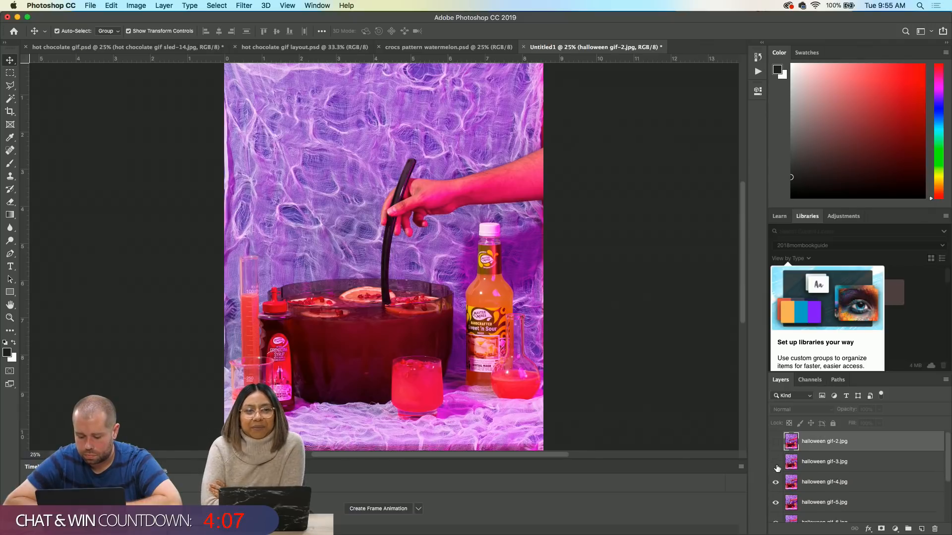
{"action": "left_click", "coordinate": [775, 461]}
{"action": "left_click", "coordinate": [775, 441]}
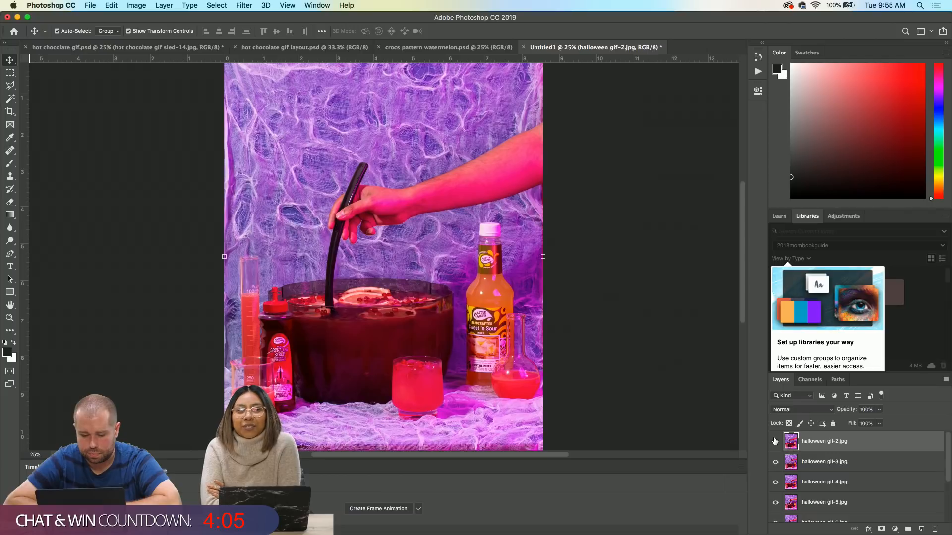
- Hide all layers above halloween gif.jpg and preview halloween gif-2.jpg through halloween gif-5.jpg one at a time over it
{"action": "scroll", "coordinate": [775, 441], "scroll_direction": "down", "scroll_amount": 4}
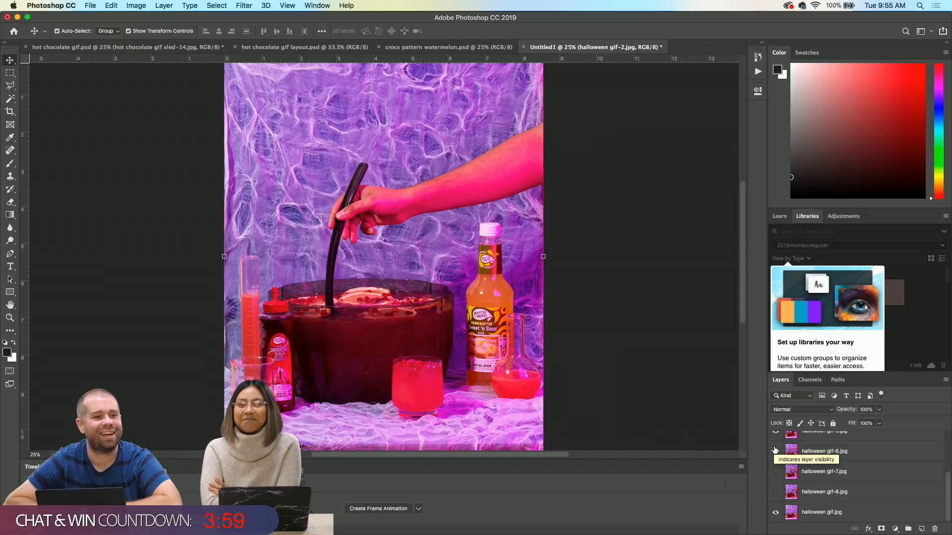
{"action": "left_click_drag", "start_coordinate": [775, 449], "coordinate": [773, 414]}
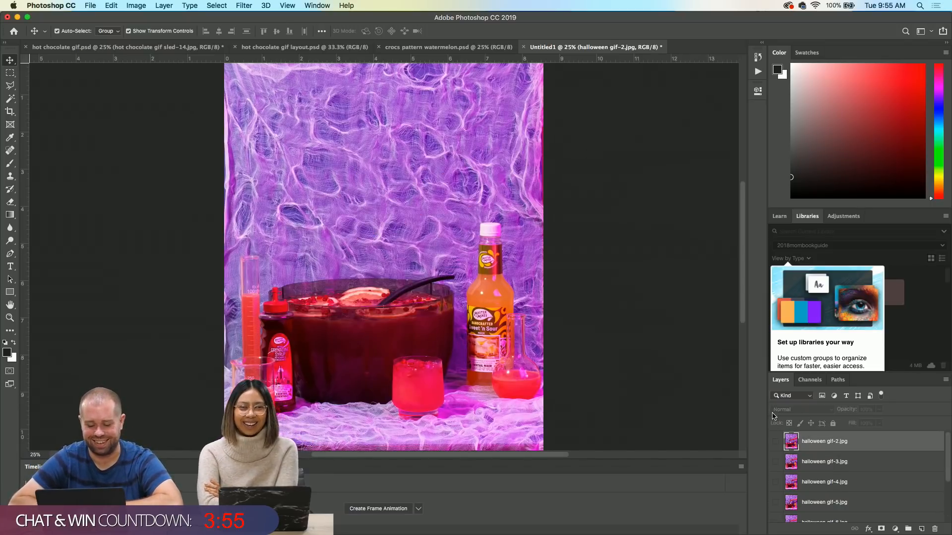
{"action": "left_click", "coordinate": [776, 442]}
{"action": "left_click", "coordinate": [776, 443]}
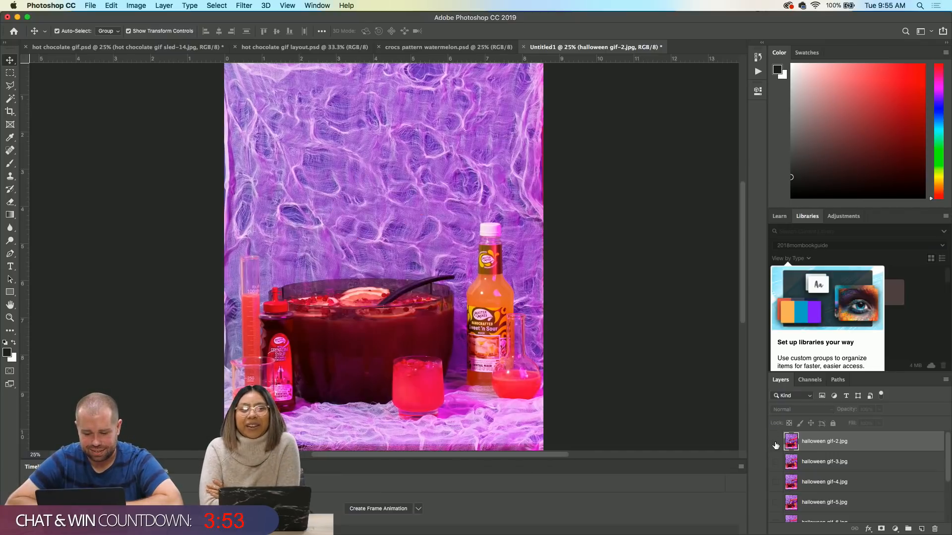
{"action": "left_click", "coordinate": [775, 462]}
{"action": "left_click", "coordinate": [775, 462]}
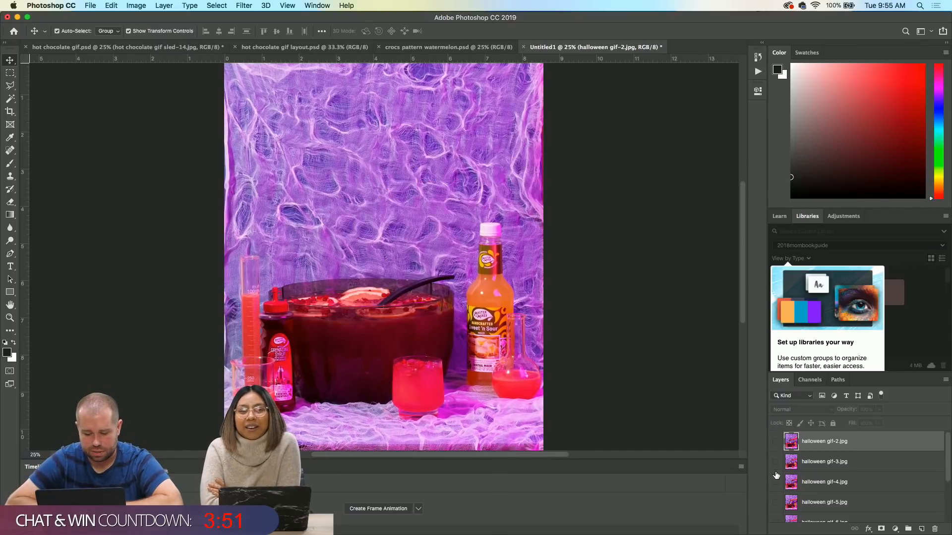
{"action": "left_click", "coordinate": [776, 482]}
{"action": "left_click", "coordinate": [776, 482]}
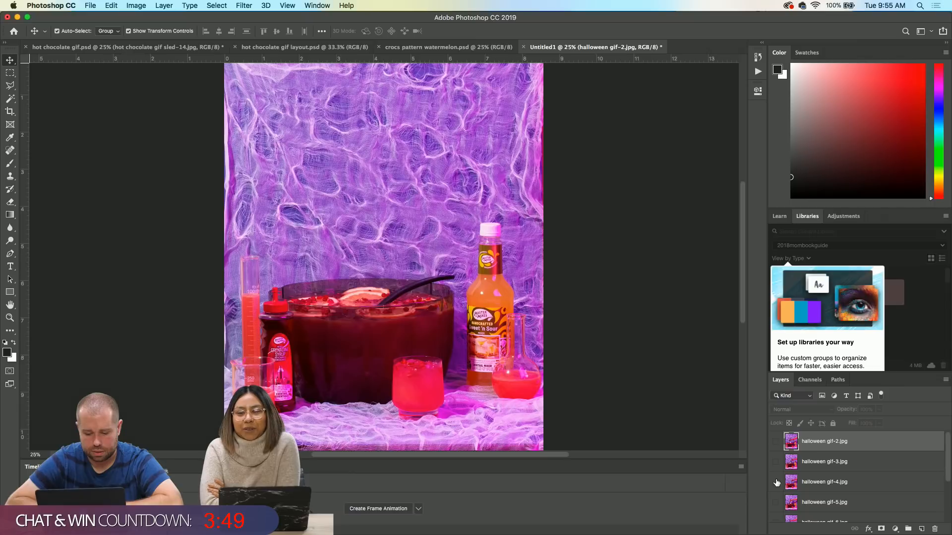
{"action": "left_click", "coordinate": [775, 502]}
{"action": "left_click", "coordinate": [775, 502]}
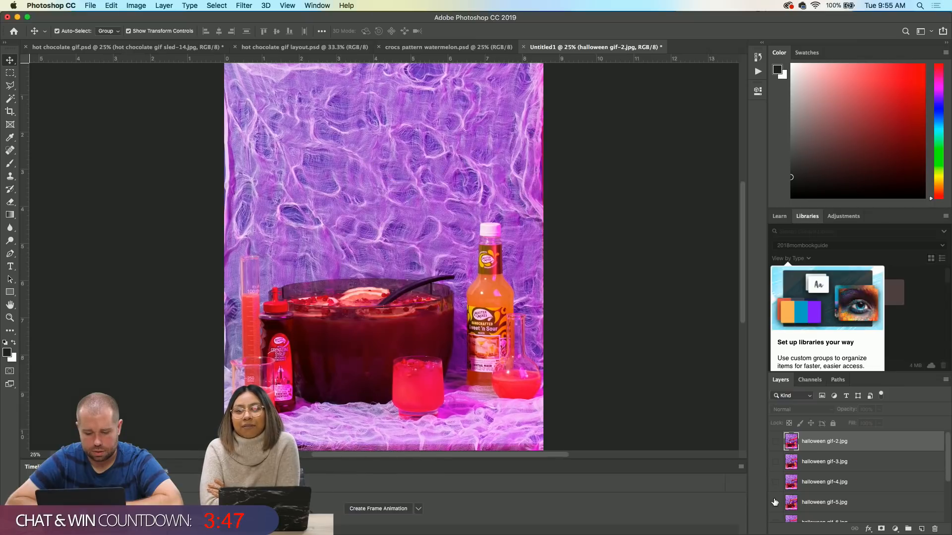
- Preview halloween gif-6.jpg, halloween gif-7.jpg and halloween gif-8.jpg one at a time, leaving each hidden again
{"action": "scroll", "coordinate": [775, 498], "scroll_direction": "down", "scroll_amount": 2}
{"action": "left_click", "coordinate": [776, 480]}
{"action": "left_click", "coordinate": [776, 480]}
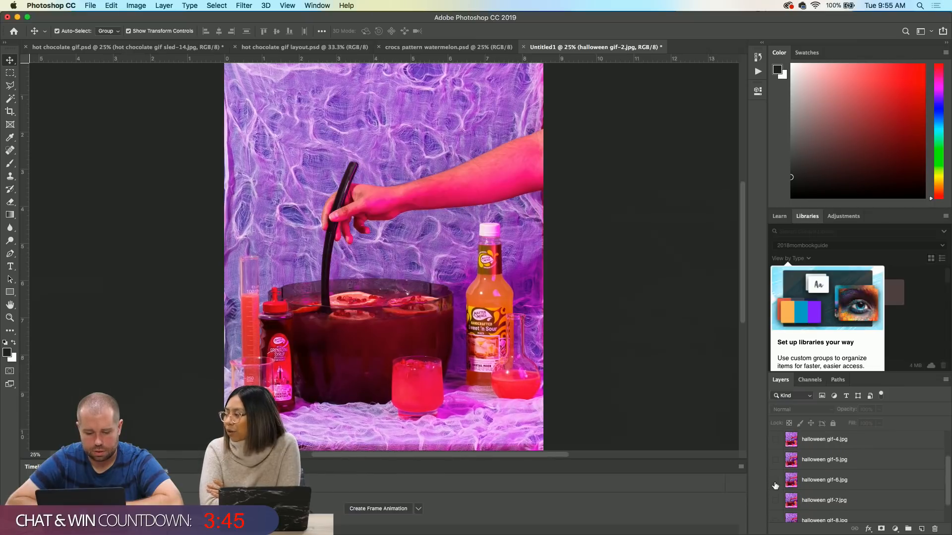
{"action": "left_click", "coordinate": [775, 501]}
{"action": "left_click", "coordinate": [775, 504]}
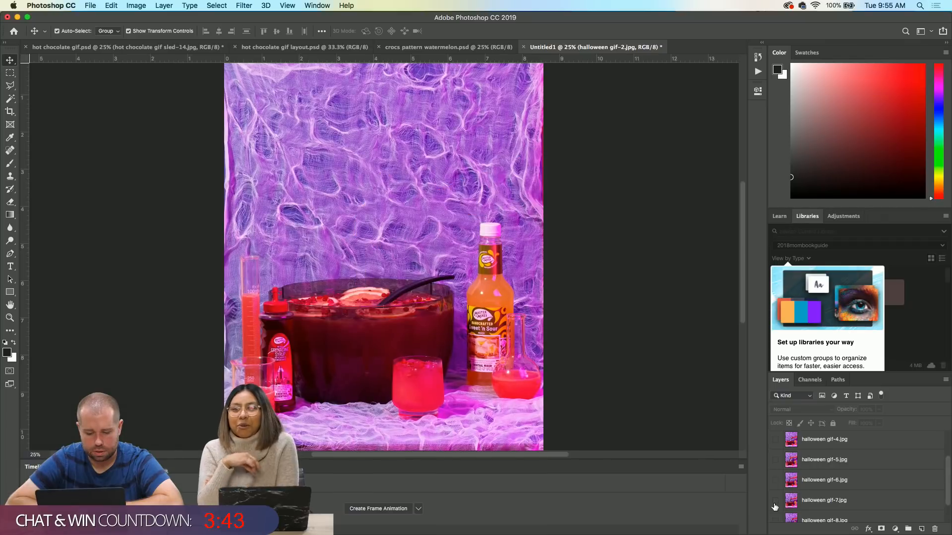
{"action": "scroll", "coordinate": [775, 503], "scroll_direction": "down", "scroll_amount": 2}
{"action": "left_click", "coordinate": [775, 494]}
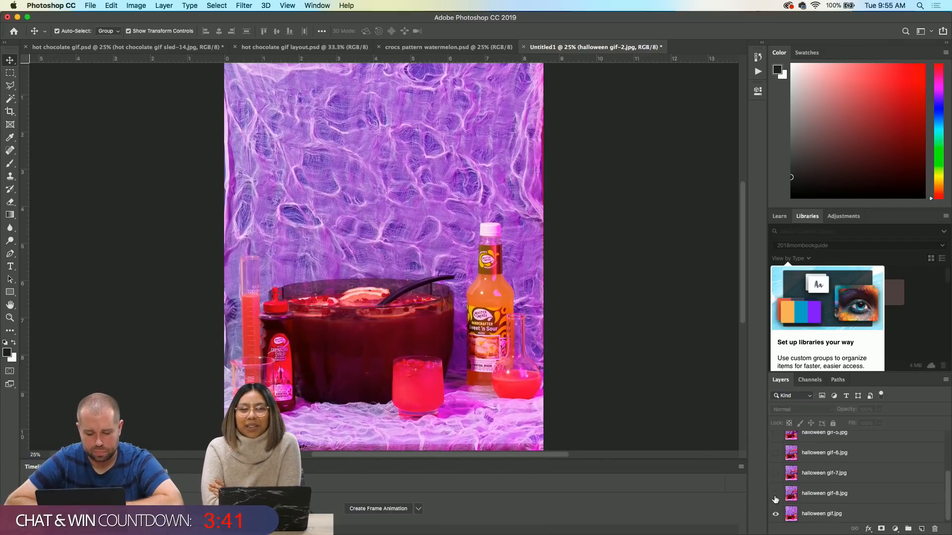
{"action": "left_click", "coordinate": [775, 494]}
{"action": "left_click", "coordinate": [774, 494]}
{"action": "left_click", "coordinate": [774, 493]}
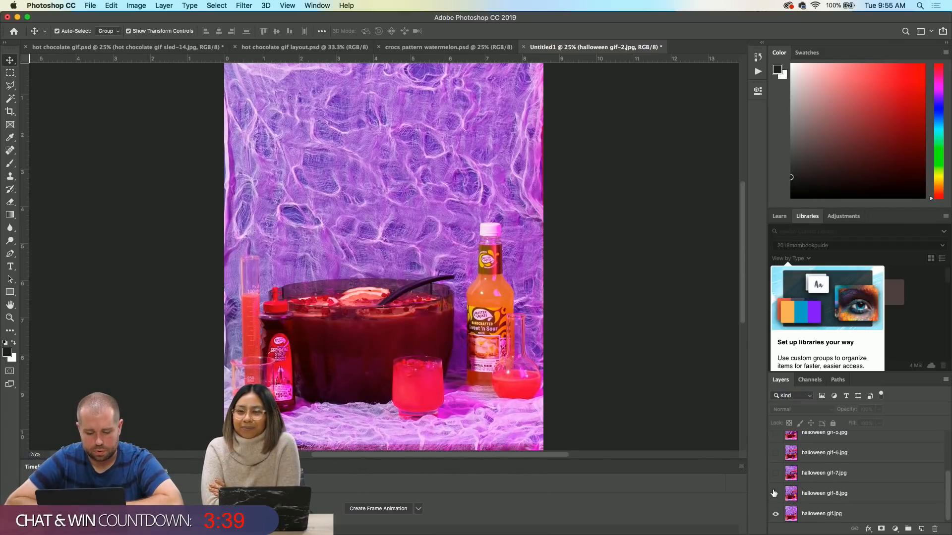
{"action": "left_click", "coordinate": [774, 493]}
{"action": "left_click", "coordinate": [774, 494]}
{"action": "left_click", "coordinate": [774, 493]}
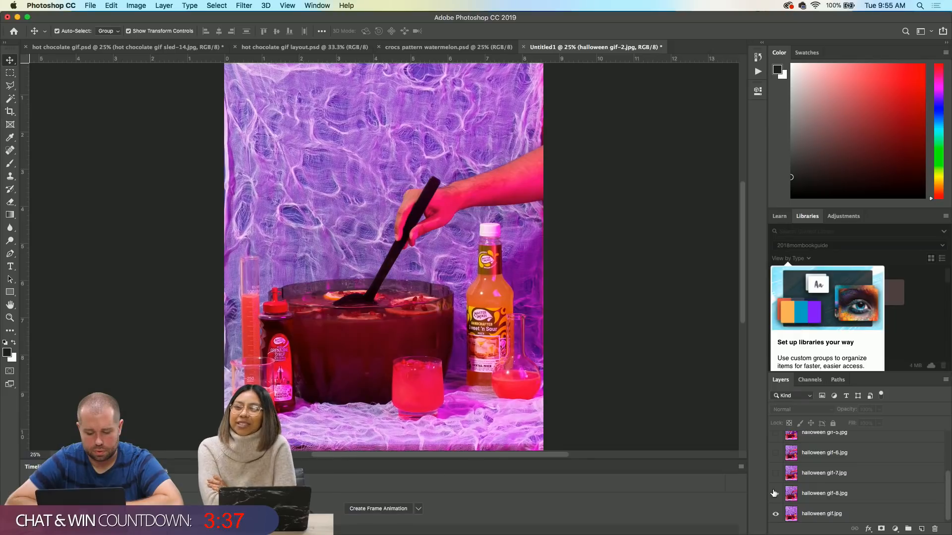
{"action": "left_click", "coordinate": [774, 493]}
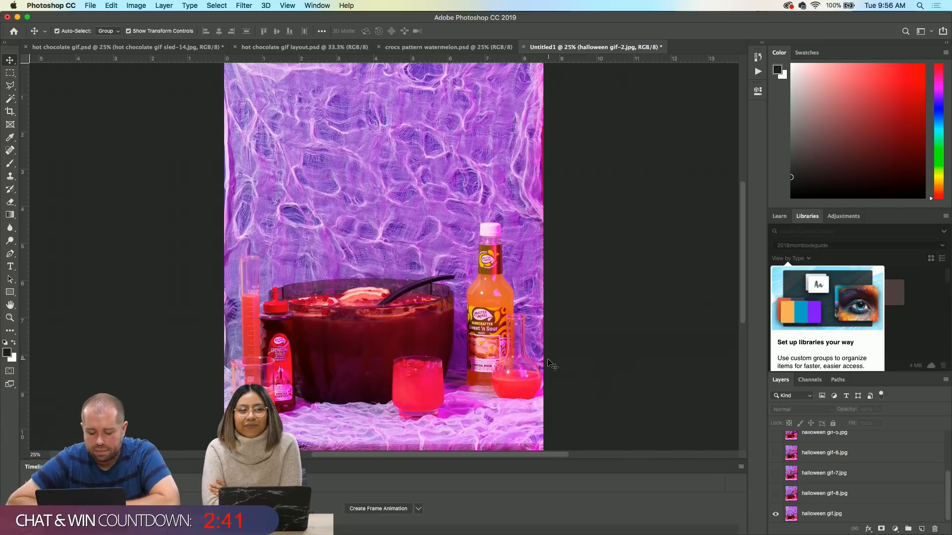
- Preview halloween gif-8.jpg, halloween gif-7.jpg and halloween gif-6.jpg stacked over halloween gif.jpg, and hide the three layers again
{"action": "left_click", "coordinate": [776, 494]}
{"action": "left_click", "coordinate": [775, 473]}
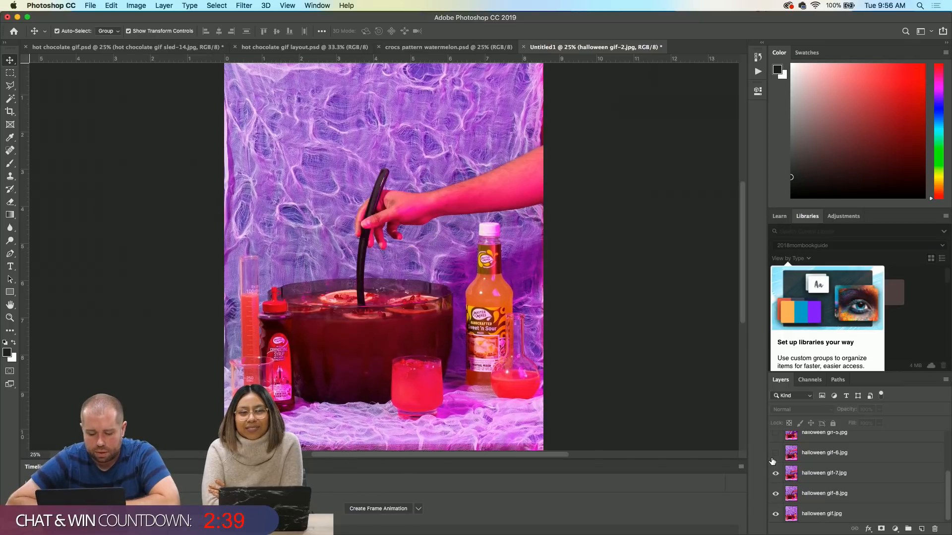
{"action": "left_click", "coordinate": [775, 453]}
{"action": "left_click", "coordinate": [776, 494]}
{"action": "left_click", "coordinate": [774, 494]}
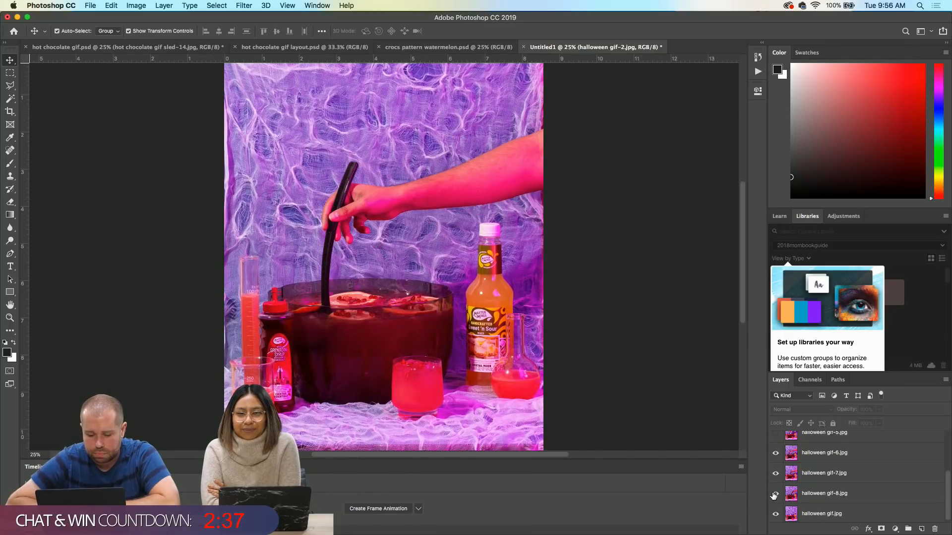
{"action": "left_click", "coordinate": [776, 453]}
{"action": "left_click", "coordinate": [775, 473]}
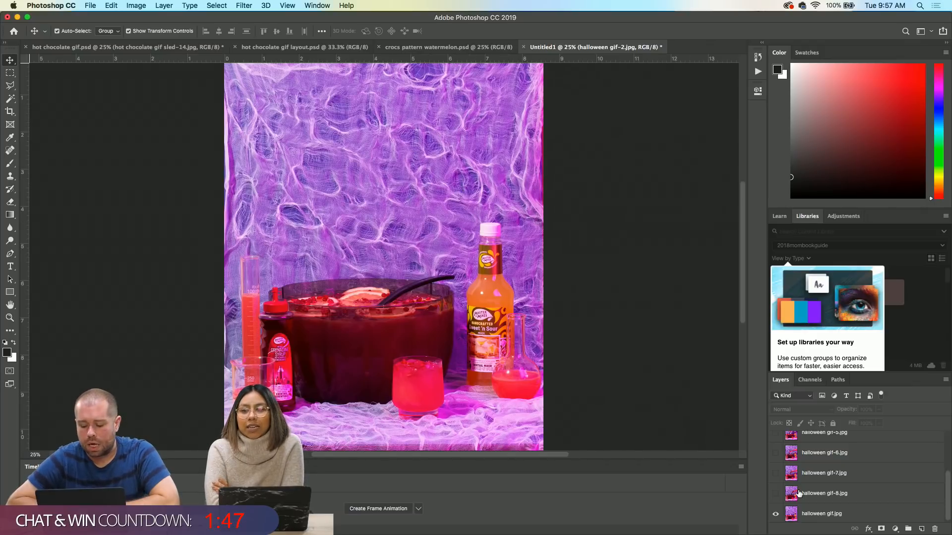
- Toggle halloween gif-8.jpg on and off to compare it with halloween gif.jpg, leaving it shown
{"action": "left_click", "coordinate": [776, 494]}
{"action": "left_click", "coordinate": [776, 495]}
{"action": "left_click", "coordinate": [776, 494]}
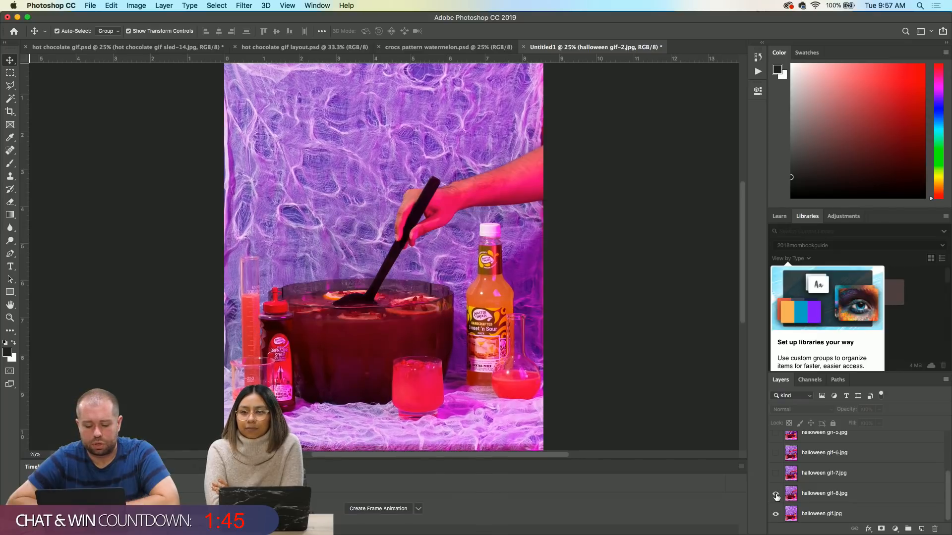
{"action": "left_click", "coordinate": [776, 494]}
{"action": "left_click", "coordinate": [776, 494]}
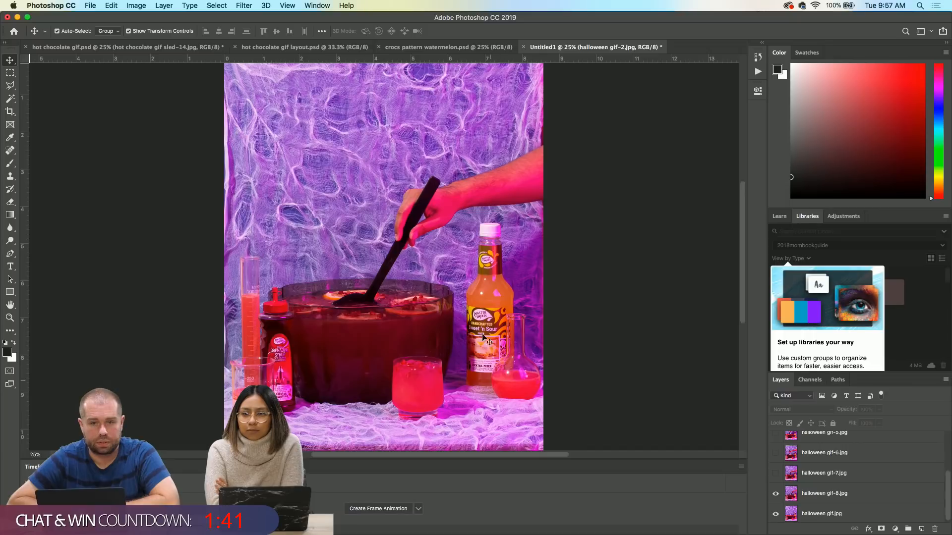
{"action": "left_click", "coordinate": [776, 495]}
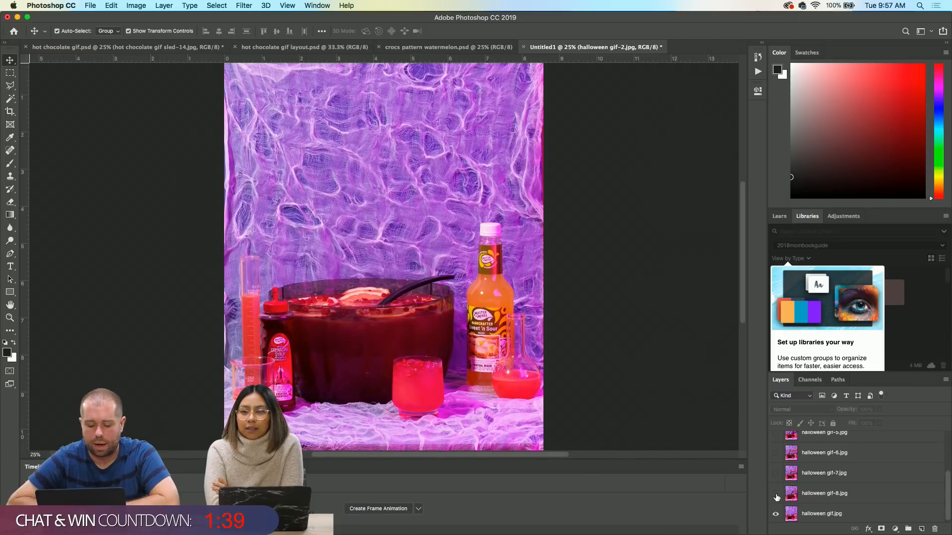
{"action": "left_click", "coordinate": [776, 494]}
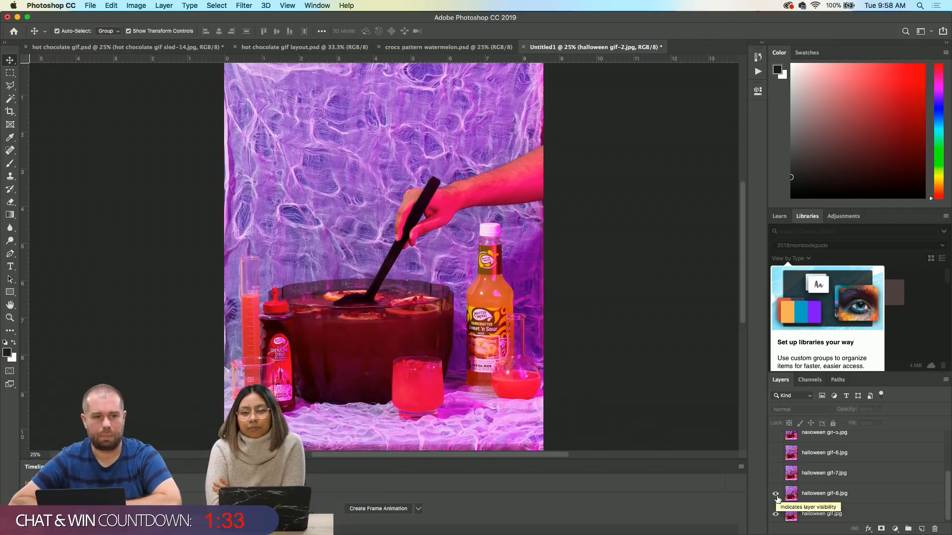
- Fully lock the halloween gif.jpg base layer at the bottom of the stack
{"action": "left_click", "coordinate": [814, 498]}
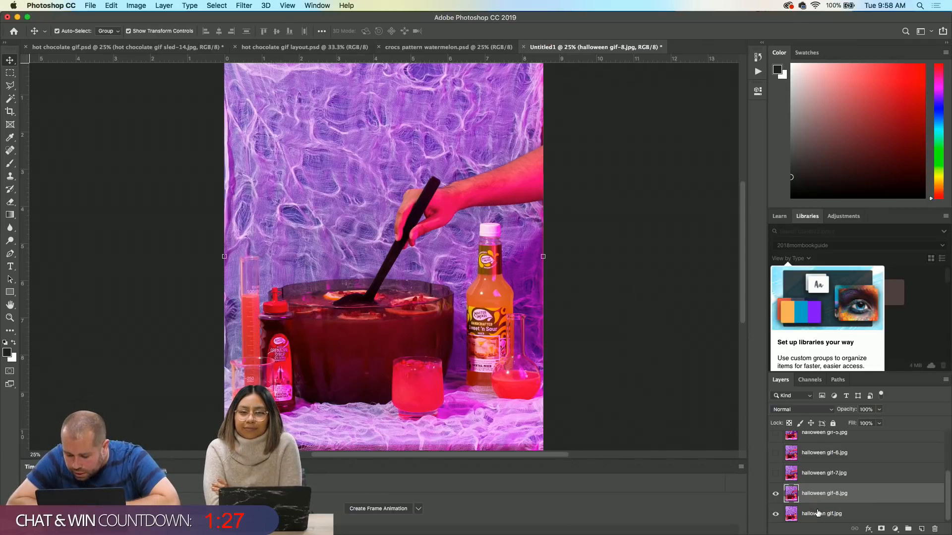
{"action": "left_click", "coordinate": [876, 519]}
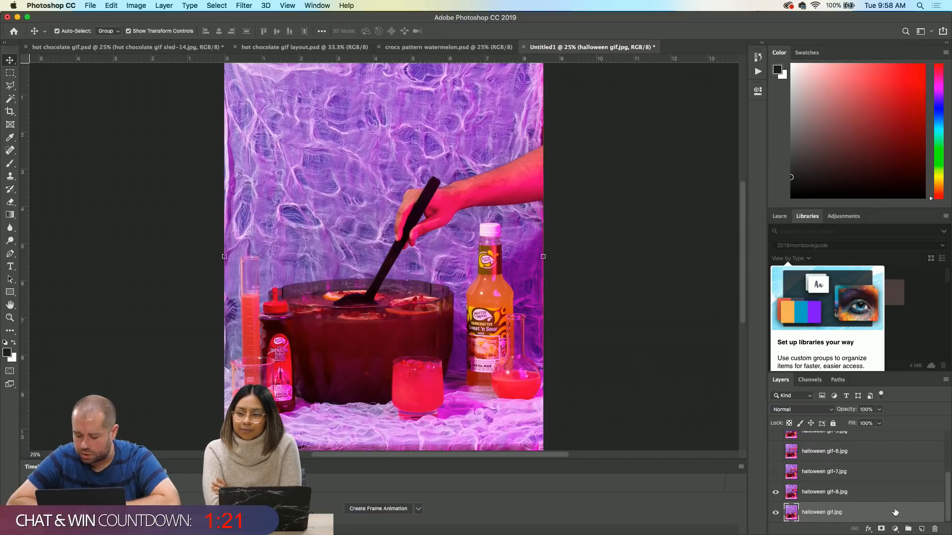
{"action": "scroll", "coordinate": [907, 465], "scroll_direction": "up", "scroll_amount": 1}
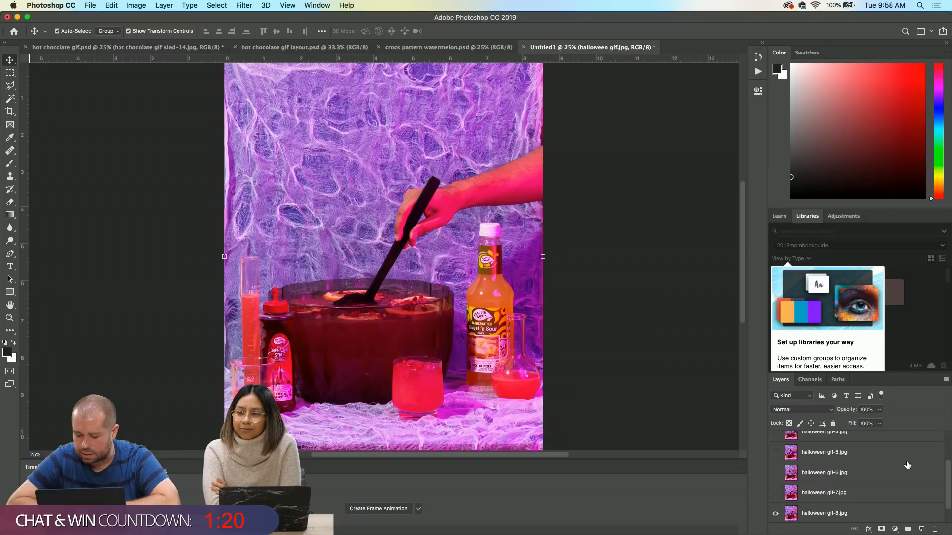
{"action": "left_click", "coordinate": [832, 423]}
{"action": "scroll", "coordinate": [855, 467], "scroll_direction": "down", "scroll_amount": 1}
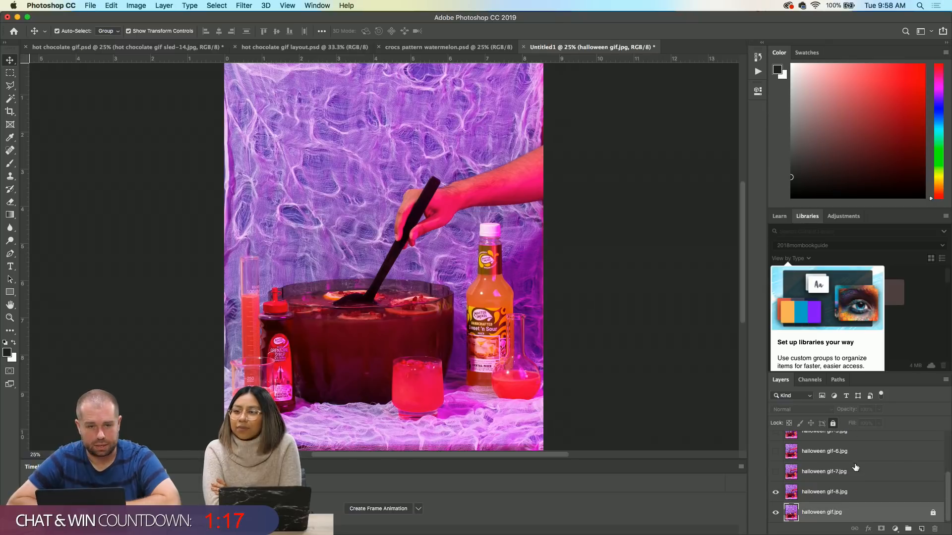
- Select layer halloween gif-8.jpg and set the Eraser to a 300 px brush with increased hardness
{"action": "left_click", "coordinate": [836, 493]}
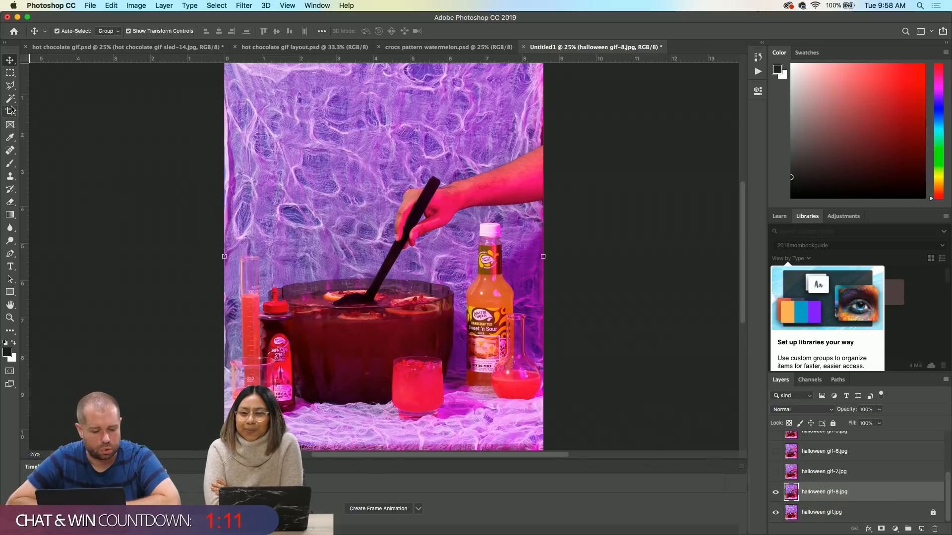
{"action": "left_click", "coordinate": [10, 202]}
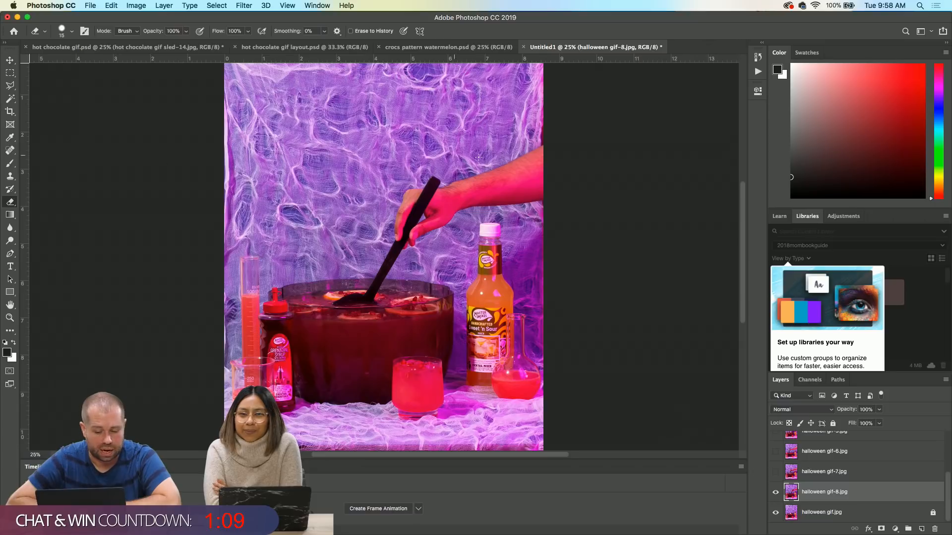
{"action": "key", "text": "bracketright"}
{"action": "key", "text": "bracketright"}
{"action": "key", "text": "bracketright"}
{"action": "key", "text": "bracketright"}
{"action": "key", "text": "bracketright"}
{"action": "key", "text": "bracketright"}
{"action": "key", "text": "bracketright"}
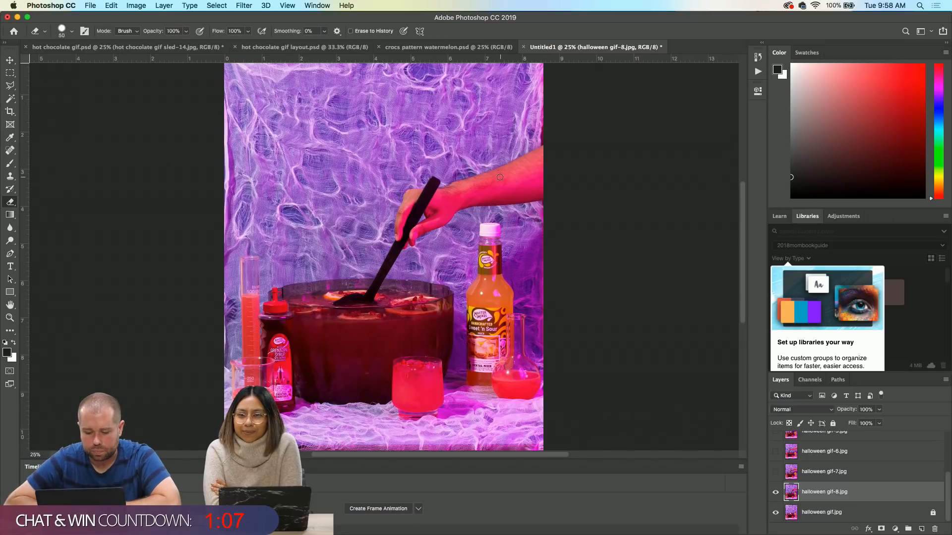
{"action": "key", "text": "bracketright"}
{"action": "key", "text": "bracketright"}
{"action": "key", "text": "bracketright"}
{"action": "key", "text": "bracketright"}
{"action": "key", "text": "bracketright"}
{"action": "key", "text": "bracketright"}
{"action": "key", "text": "bracketright"}
{"action": "key", "text": "bracketright"}
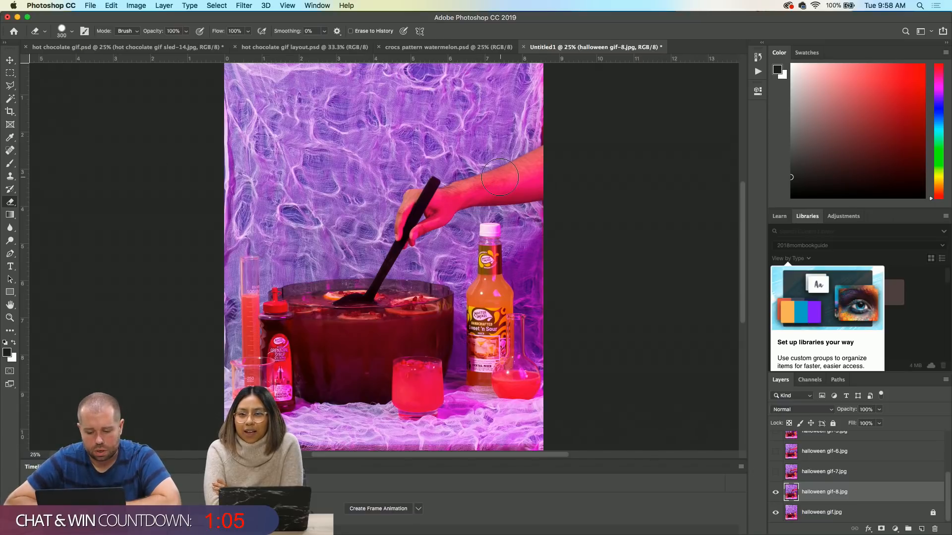
{"action": "left_click", "coordinate": [72, 31]}
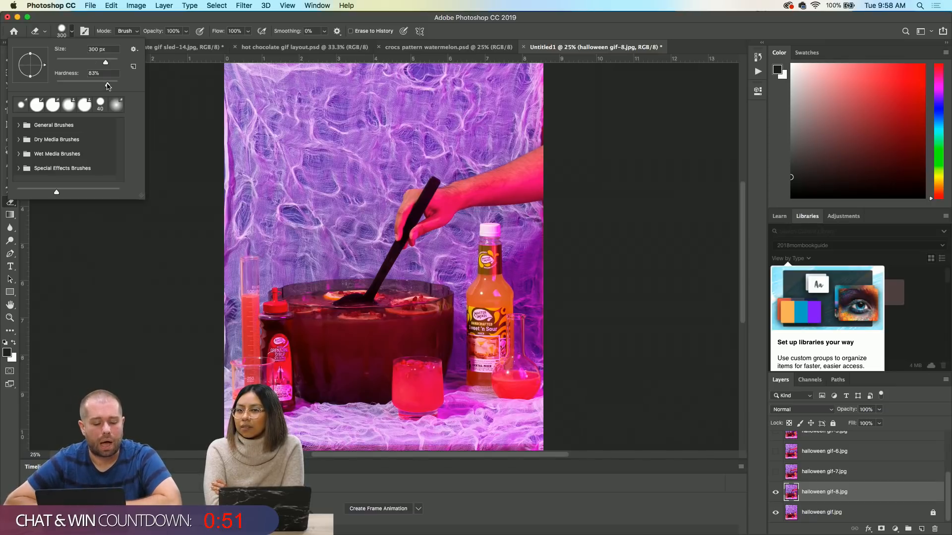
{"action": "left_click_drag", "start_coordinate": [108, 85], "coordinate": [119, 86]}
{"action": "left_click", "coordinate": [72, 33]}
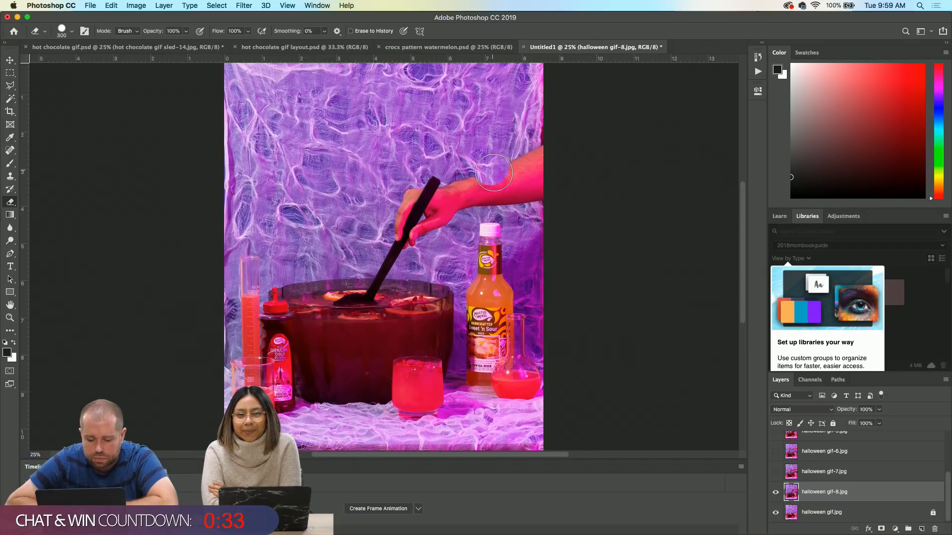
- Erase the forearm on halloween gif-8.jpg from above the bottle to the photo's edge, and reduce the eraser to 200 px
{"action": "left_click_drag", "start_coordinate": [497, 185], "coordinate": [492, 225]}
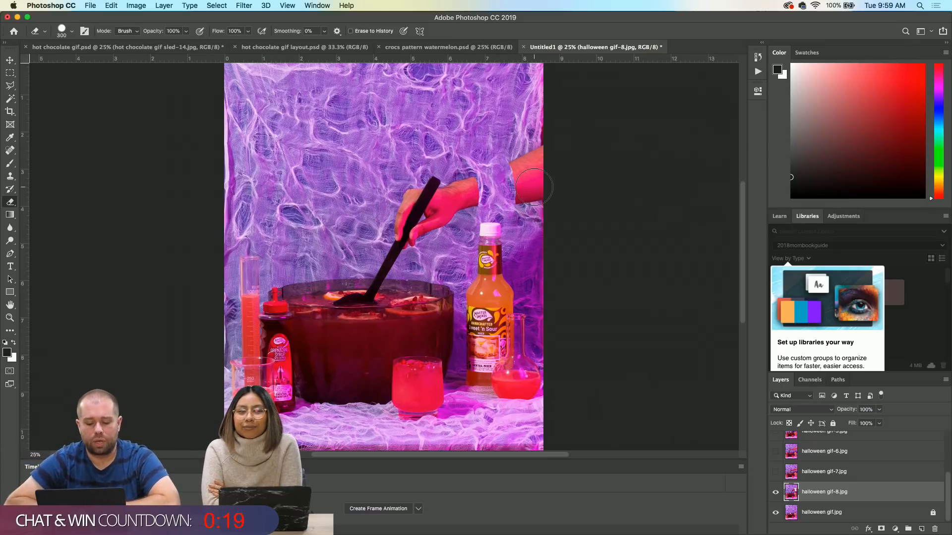
{"action": "mouse_move", "coordinate": [515, 165]}
{"action": "left_mouse_down"}
{"action": "mouse_move", "coordinate": [536, 147]}
{"action": "mouse_move", "coordinate": [542, 184]}
{"action": "mouse_move", "coordinate": [531, 193]}
{"action": "mouse_move", "coordinate": [532, 165]}
{"action": "left_mouse_up"}
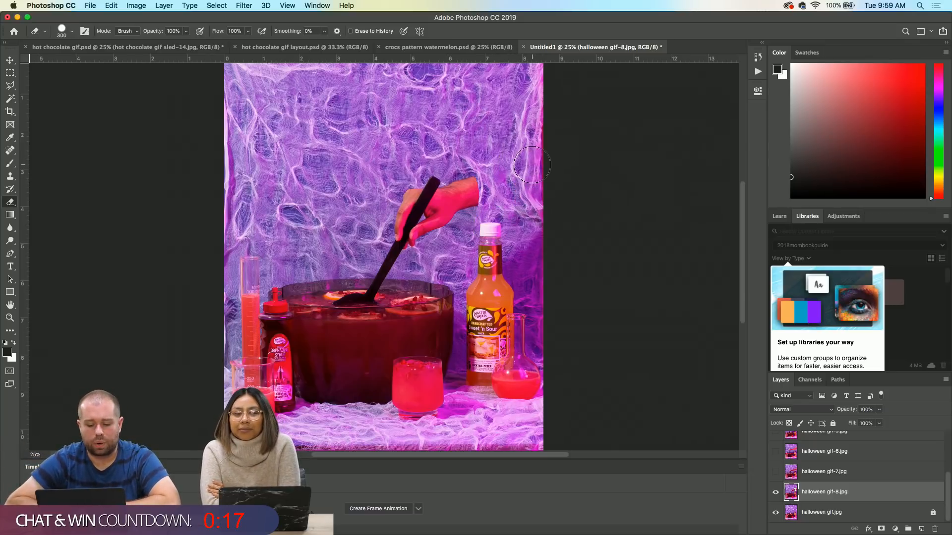
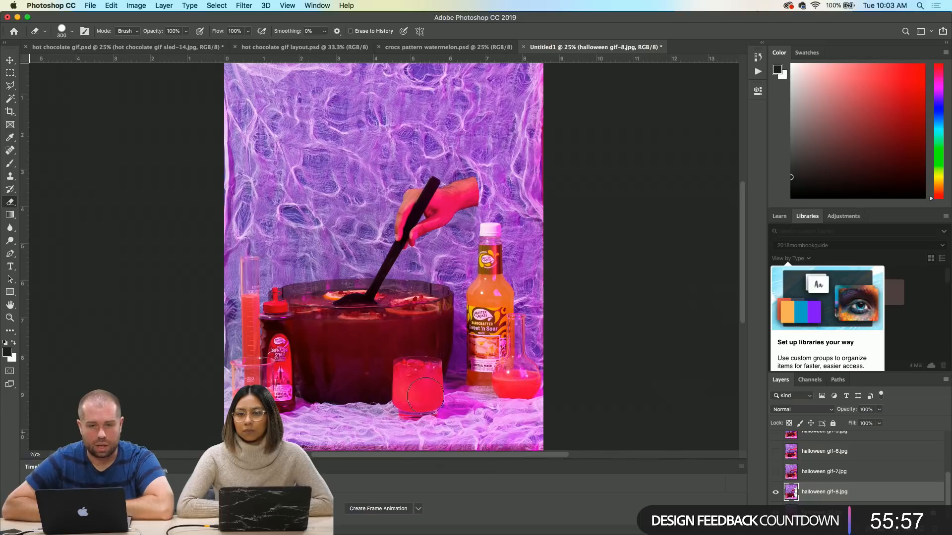
{"action": "key", "text": "bracketleft"}
{"action": "key", "text": "bracketleft"}
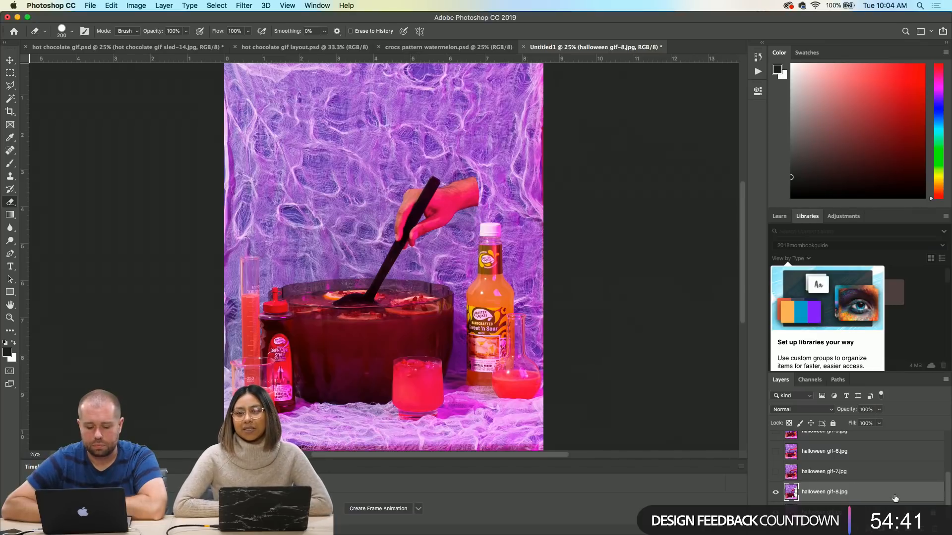
- Toggle halloween gif-7.jpg repeatedly to compare it with the erased halloween gif-8.jpg, leaving it shown
{"action": "left_click", "coordinate": [773, 473]}
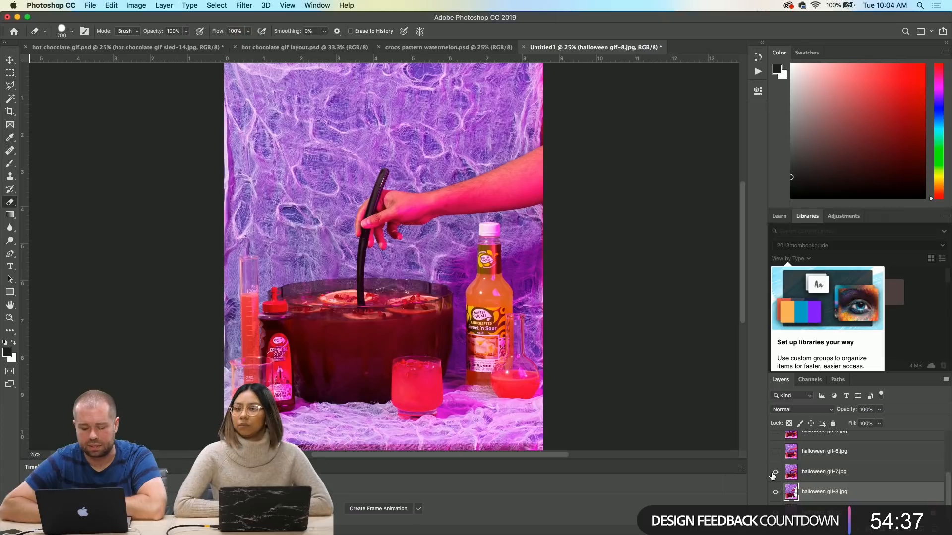
{"action": "left_click", "coordinate": [775, 473]}
{"action": "left_click", "coordinate": [776, 474]}
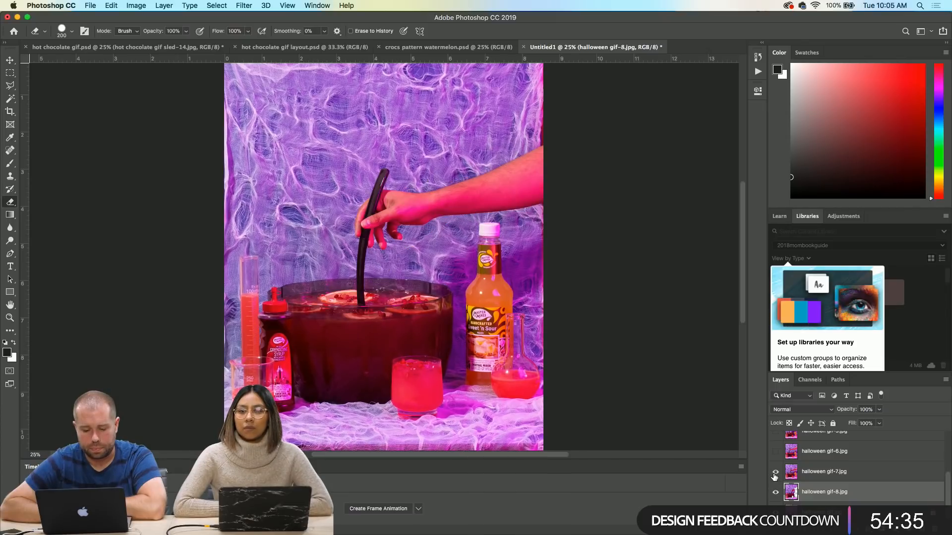
{"action": "left_click", "coordinate": [775, 473]}
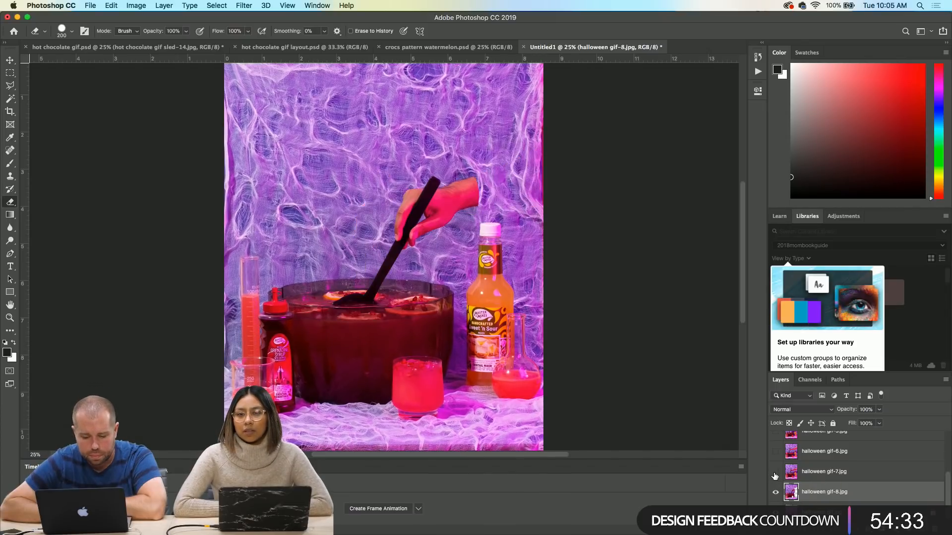
{"action": "left_click", "coordinate": [775, 473]}
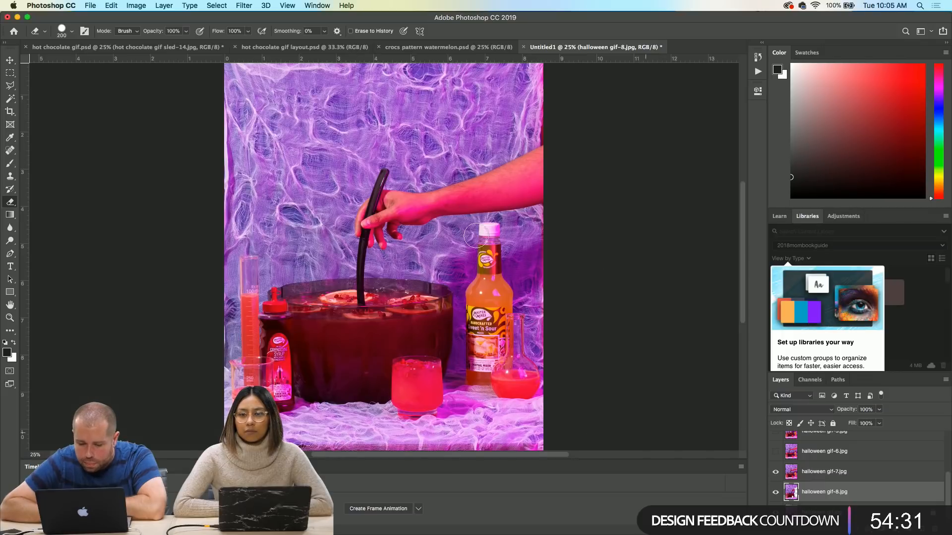
{"action": "left_click", "coordinate": [775, 474]}
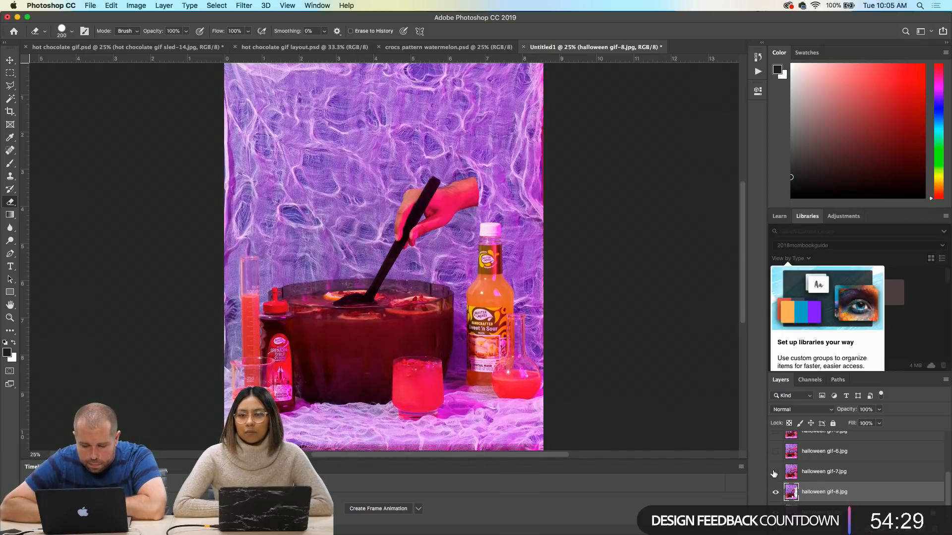
{"action": "left_click", "coordinate": [775, 473]}
{"action": "left_click", "coordinate": [775, 473]}
{"action": "left_click", "coordinate": [775, 473]}
{"action": "left_click", "coordinate": [775, 474]}
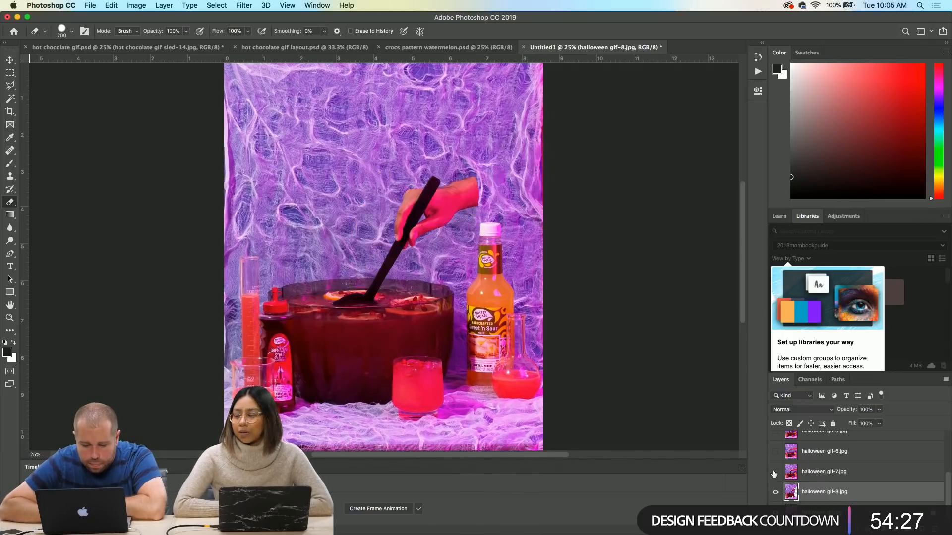
{"action": "left_click", "coordinate": [775, 474]}
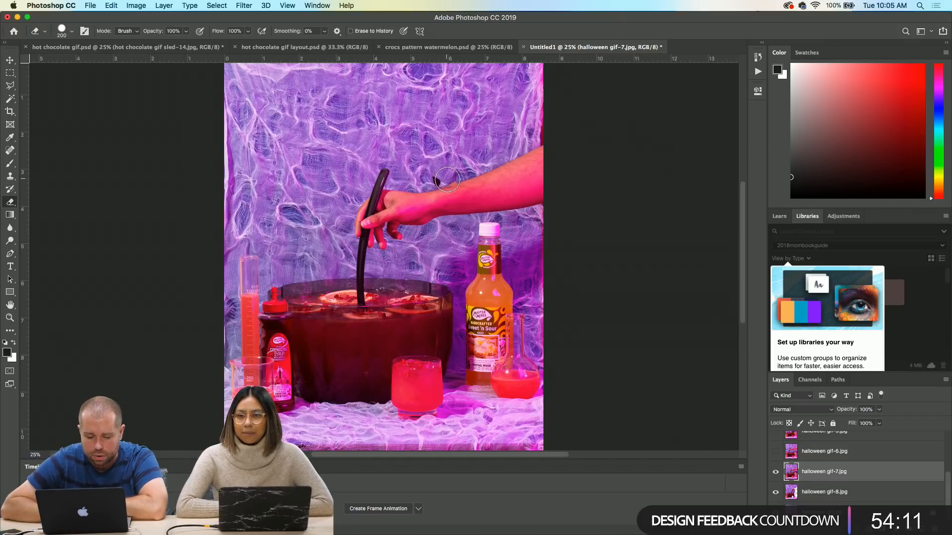
- Erase a vertical strip across the forearm near the wrist on halloween gif-7.jpg, and toggle the layer to compare it with the one below
{"action": "left_click_drag", "start_coordinate": [455, 192], "coordinate": [456, 228]}
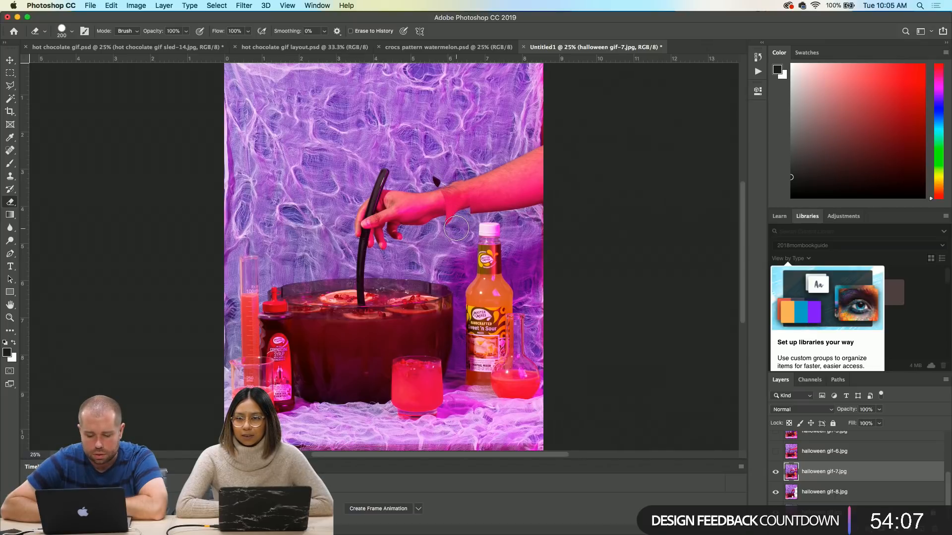
{"action": "left_click", "coordinate": [776, 473]}
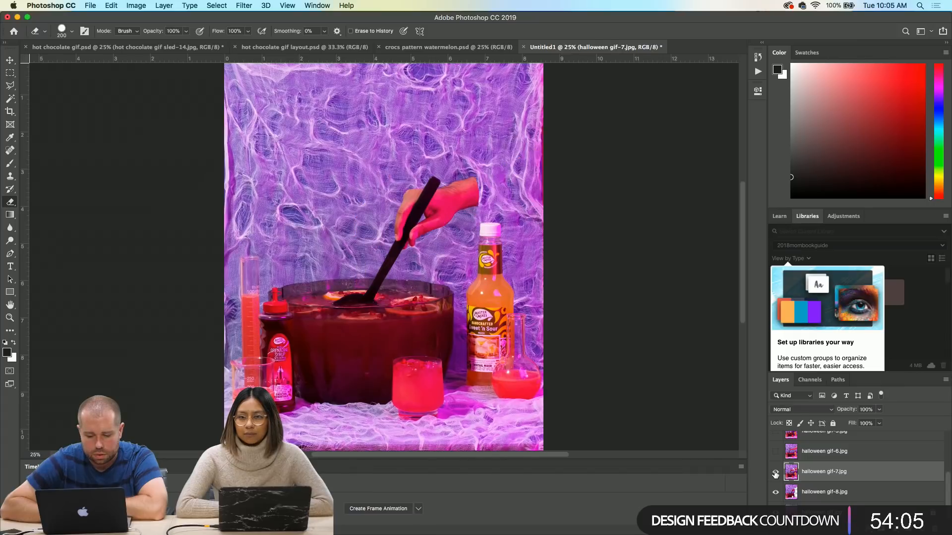
{"action": "left_click", "coordinate": [776, 474]}
{"action": "left_click", "coordinate": [776, 474]}
{"action": "left_click", "coordinate": [775, 474]}
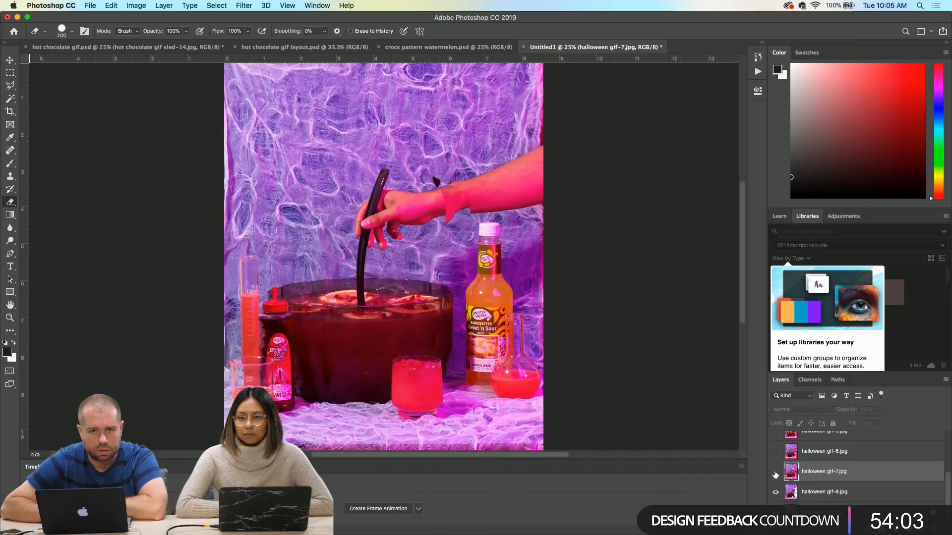
{"action": "left_click", "coordinate": [776, 473]}
{"action": "left_click", "coordinate": [775, 474]}
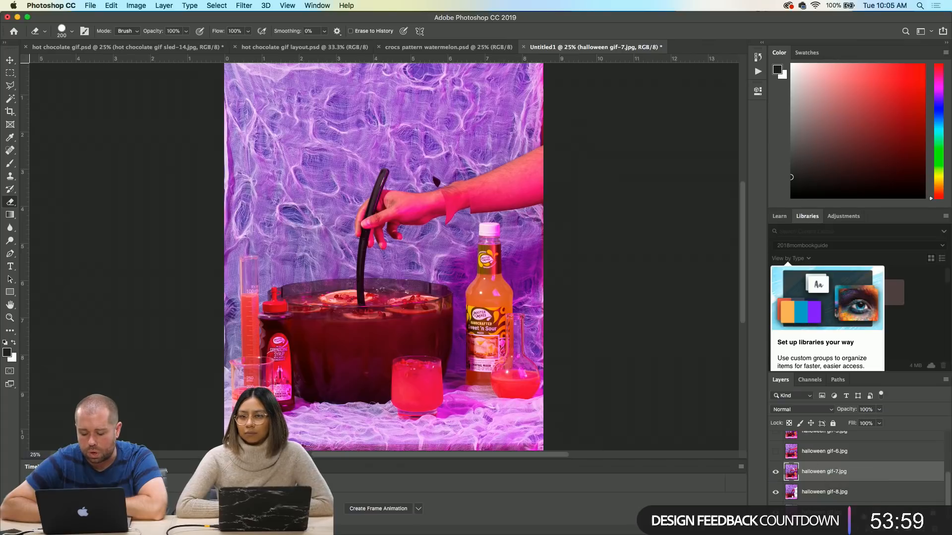
- Move halloween gif.jpg above halloween gif-8.jpg to check the erased gap against it, and return it to the bottom of the stack
{"action": "left_click", "coordinate": [854, 513]}
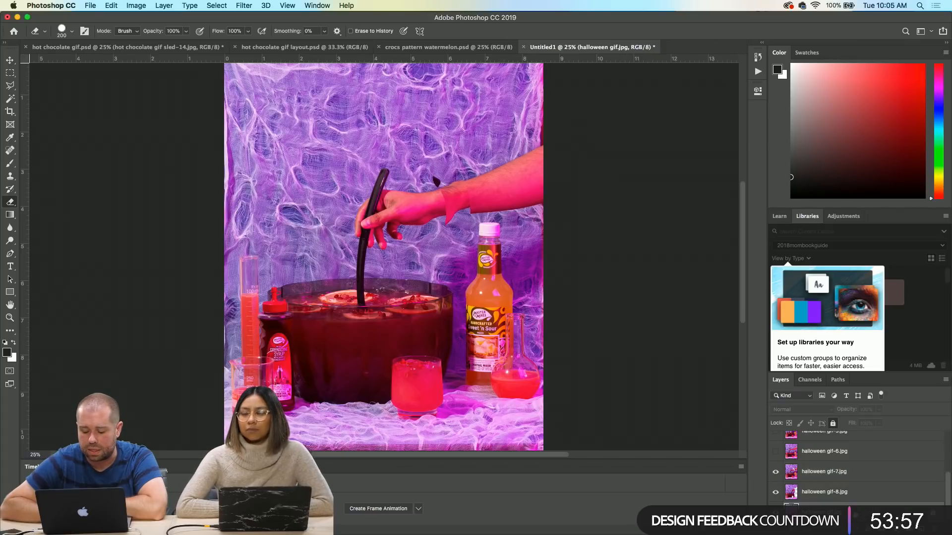
{"action": "left_click_drag", "start_coordinate": [849, 512], "coordinate": [848, 490]}
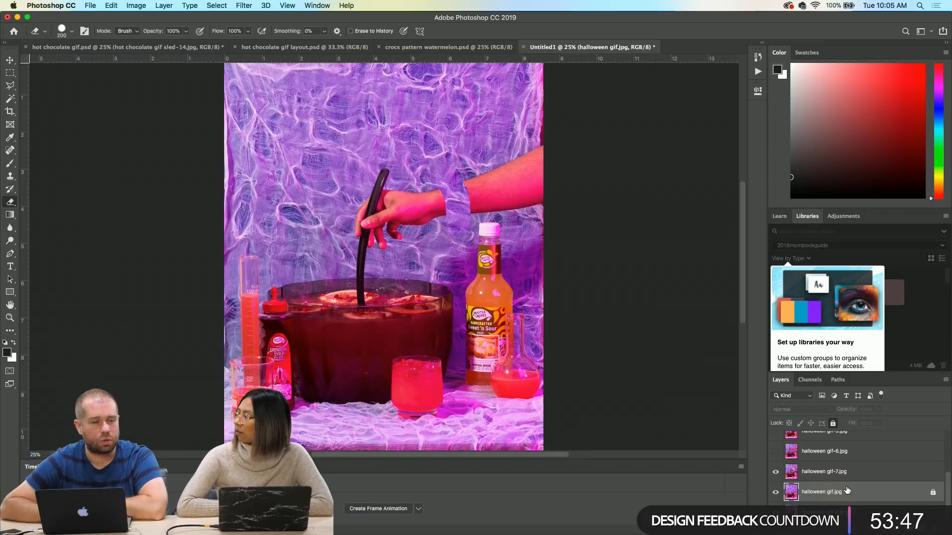
{"action": "left_click_drag", "start_coordinate": [847, 490], "coordinate": [846, 518]}
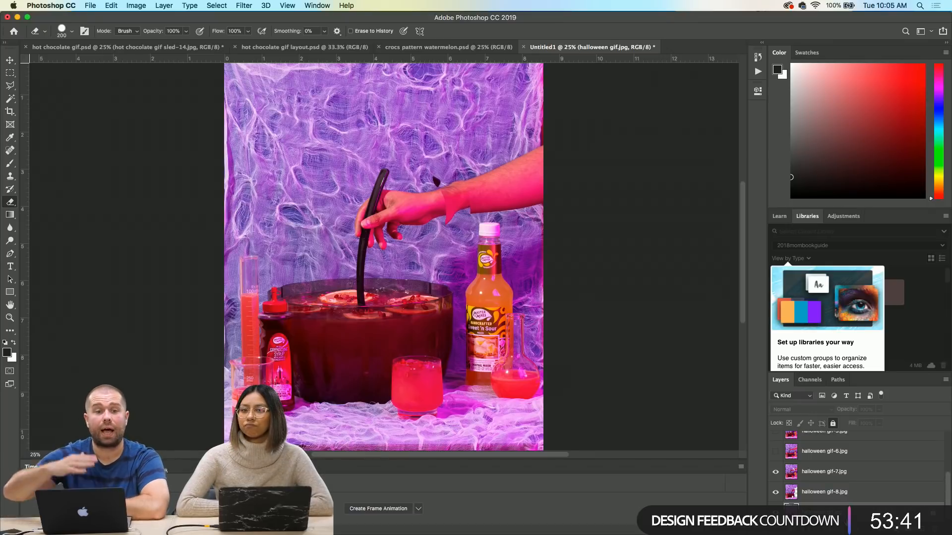
- Hide halloween gif-8.jpg and undo the vertical strip erased across the forearm on halloween gif-7.jpg
{"action": "left_click", "coordinate": [776, 492]}
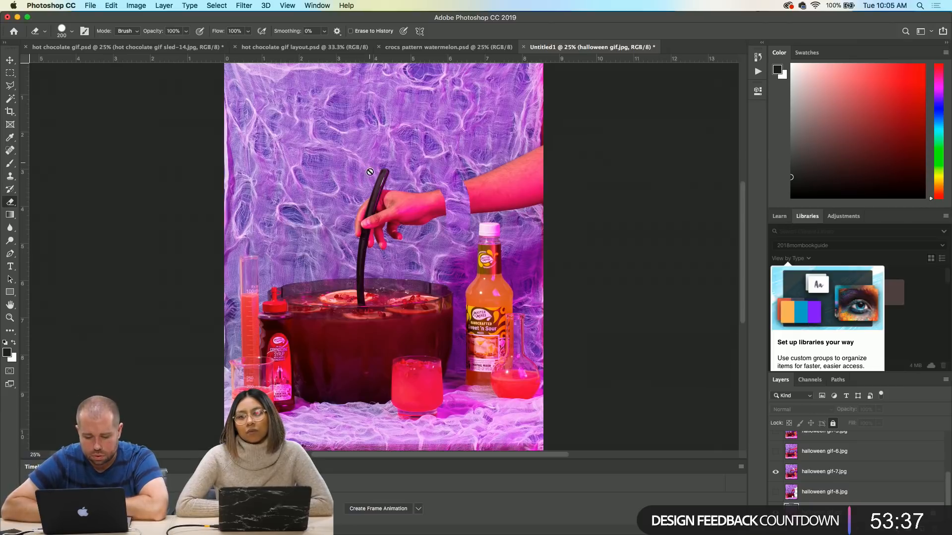
{"action": "key", "text": "super+z"}
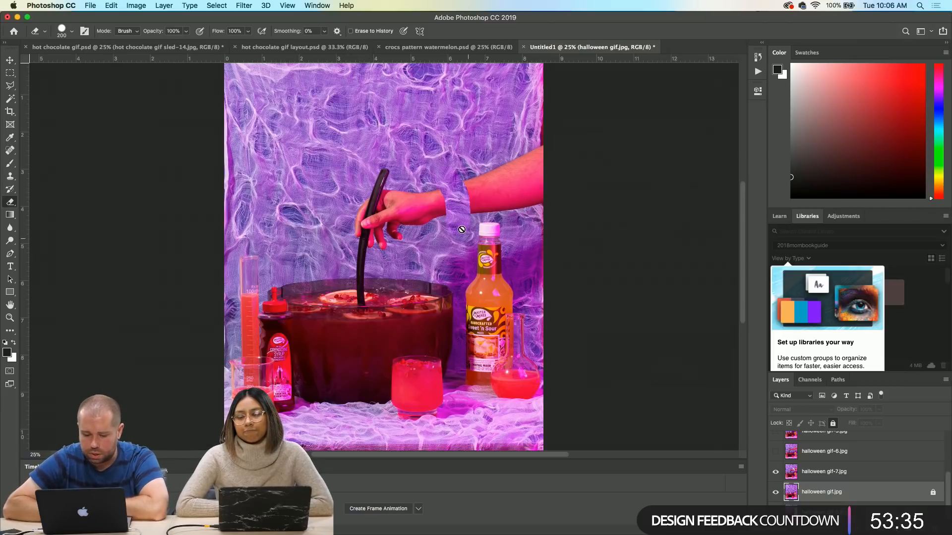
{"action": "key", "text": "super+shift+z"}
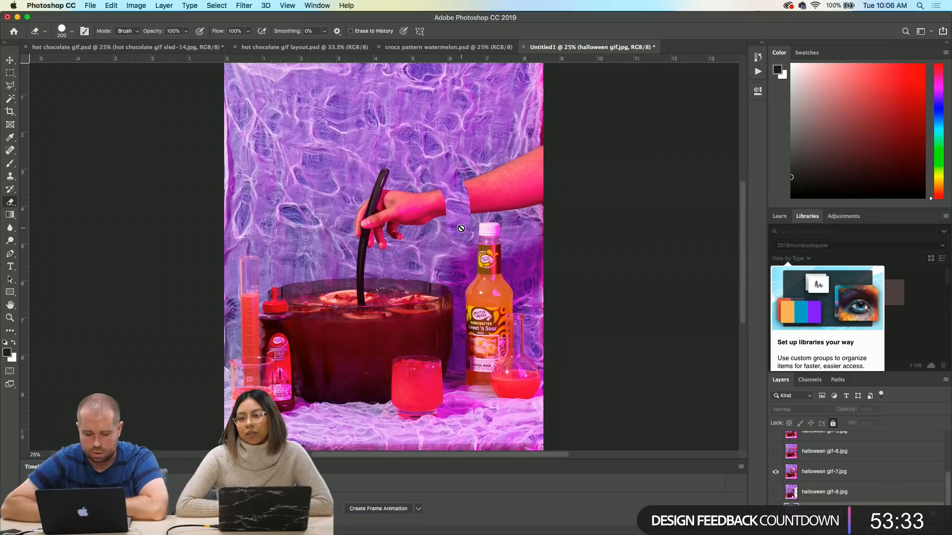
{"action": "key", "text": "super+z"}
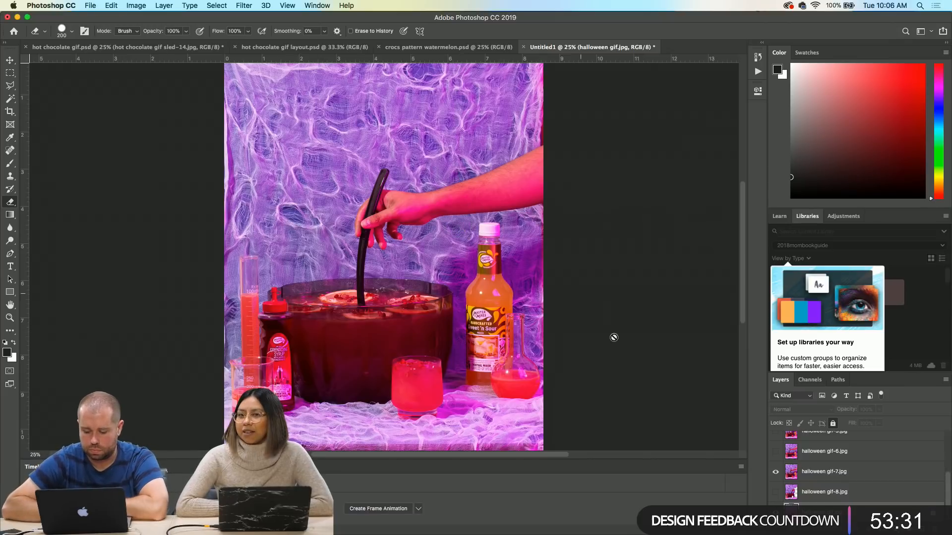
- Erase the forearm on halloween gif-7.jpg from just behind the wrist to the photo's edge, leaving only the hand on the ladle
{"action": "left_click", "coordinate": [817, 478]}
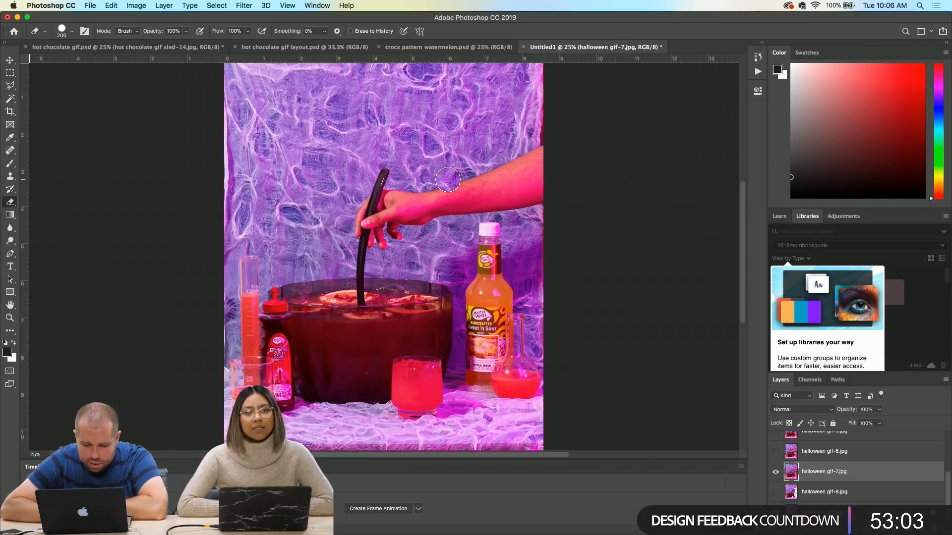
{"action": "left_click_drag", "start_coordinate": [453, 183], "coordinate": [458, 232]}
{"action": "mouse_move", "coordinate": [470, 154]}
{"action": "left_mouse_down"}
{"action": "mouse_move", "coordinate": [481, 176]}
{"action": "mouse_move", "coordinate": [472, 180]}
{"action": "mouse_move", "coordinate": [540, 147]}
{"action": "mouse_move", "coordinate": [548, 180]}
{"action": "mouse_move", "coordinate": [536, 206]}
{"action": "mouse_move", "coordinate": [528, 157]}
{"action": "mouse_move", "coordinate": [511, 210]}
{"action": "mouse_move", "coordinate": [506, 172]}
{"action": "mouse_move", "coordinate": [495, 217]}
{"action": "mouse_move", "coordinate": [485, 184]}
{"action": "mouse_move", "coordinate": [482, 208]}
{"action": "left_mouse_up"}
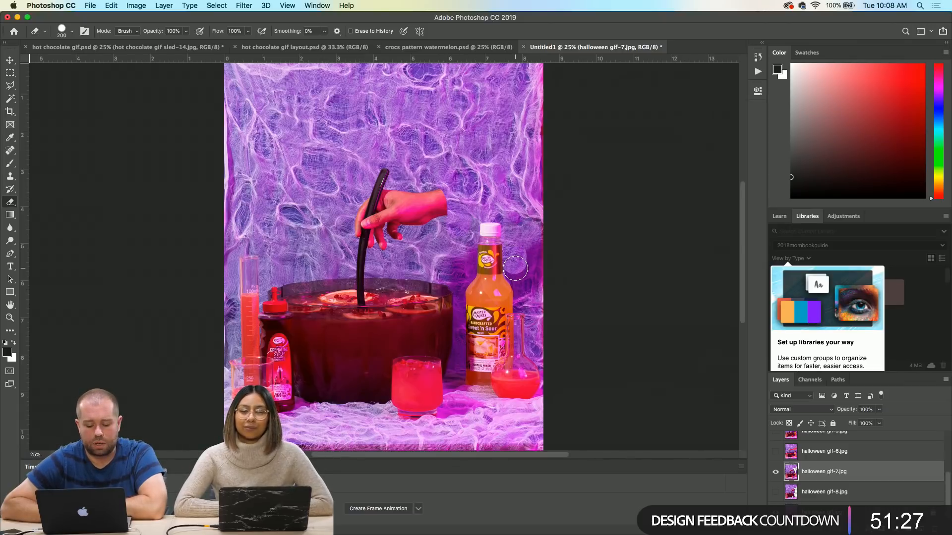
{"action": "mouse_move", "coordinate": [522, 273]}
{"action": "left_mouse_down"}
{"action": "mouse_move", "coordinate": [548, 238]}
{"action": "mouse_move", "coordinate": [548, 264]}
{"action": "mouse_move", "coordinate": [535, 274]}
{"action": "mouse_move", "coordinate": [538, 328]}
{"action": "mouse_move", "coordinate": [514, 301]}
{"action": "left_mouse_up"}
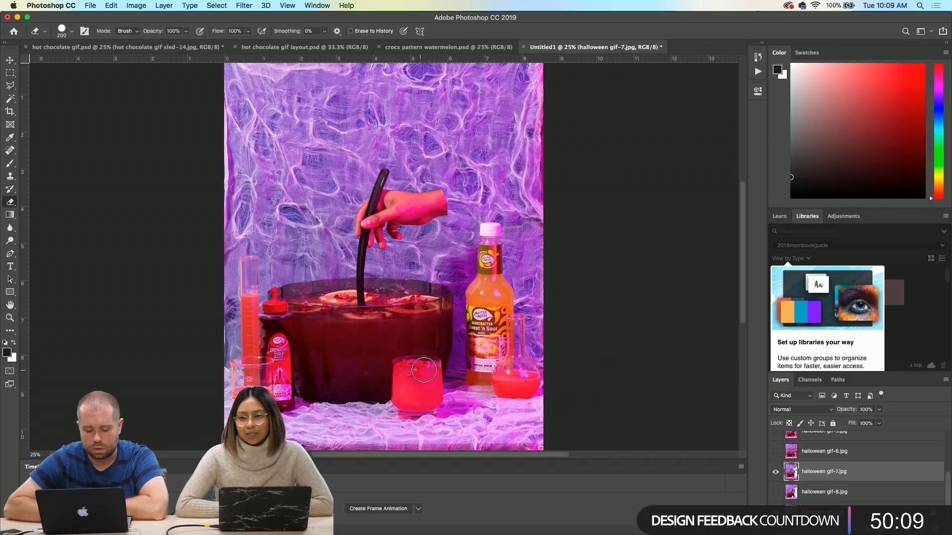
- Swap halloween gif-7.jpg for halloween gif-6.jpg and erase its forearm from the wrist to the photo's edge
{"action": "left_click", "coordinate": [775, 471]}
{"action": "left_click", "coordinate": [776, 451]}
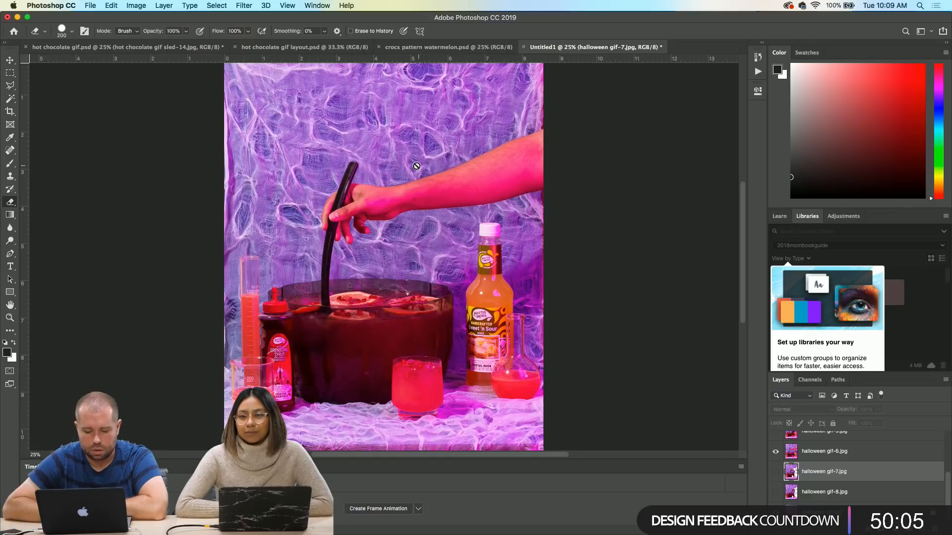
{"action": "left_click", "coordinate": [834, 452]}
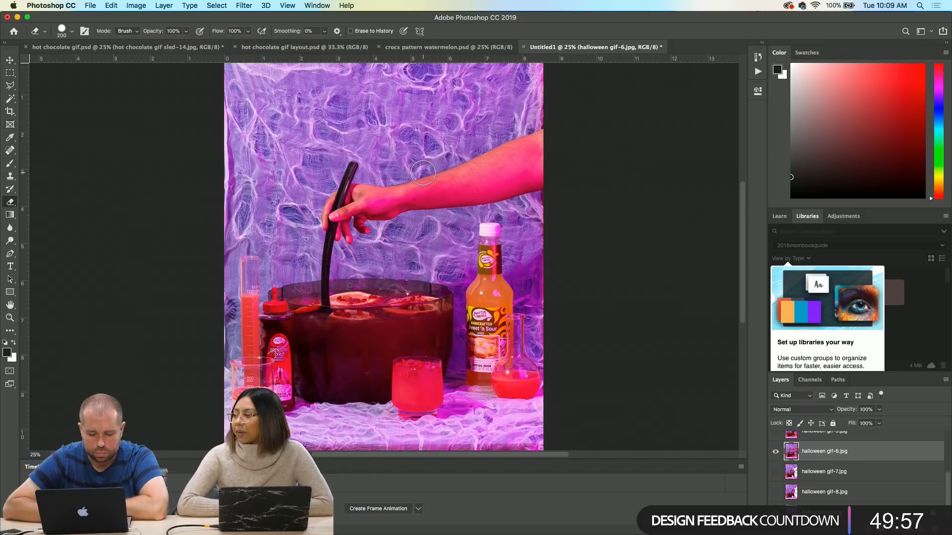
{"action": "mouse_move", "coordinate": [424, 175]}
{"action": "left_mouse_down"}
{"action": "mouse_move", "coordinate": [434, 221]}
{"action": "mouse_move", "coordinate": [437, 208]}
{"action": "mouse_move", "coordinate": [545, 179]}
{"action": "mouse_move", "coordinate": [520, 202]}
{"action": "mouse_move", "coordinate": [464, 209]}
{"action": "mouse_move", "coordinate": [446, 178]}
{"action": "mouse_move", "coordinate": [545, 133]}
{"action": "mouse_move", "coordinate": [541, 170]}
{"action": "mouse_move", "coordinate": [531, 153]}
{"action": "mouse_move", "coordinate": [467, 178]}
{"action": "left_mouse_up"}
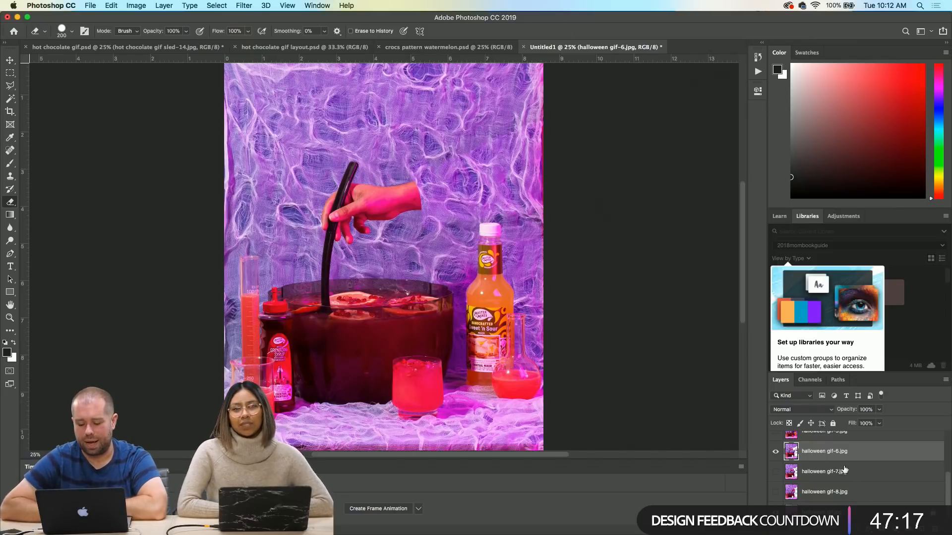
- Preview the stirring motion by showing halloween gif-8, -7, -6, -5 and -4 one after another, starting from the bare base photo
{"action": "scroll", "coordinate": [842, 467], "scroll_direction": "up", "scroll_amount": 4}
{"action": "scroll", "coordinate": [841, 465], "scroll_direction": "down", "scroll_amount": 4}
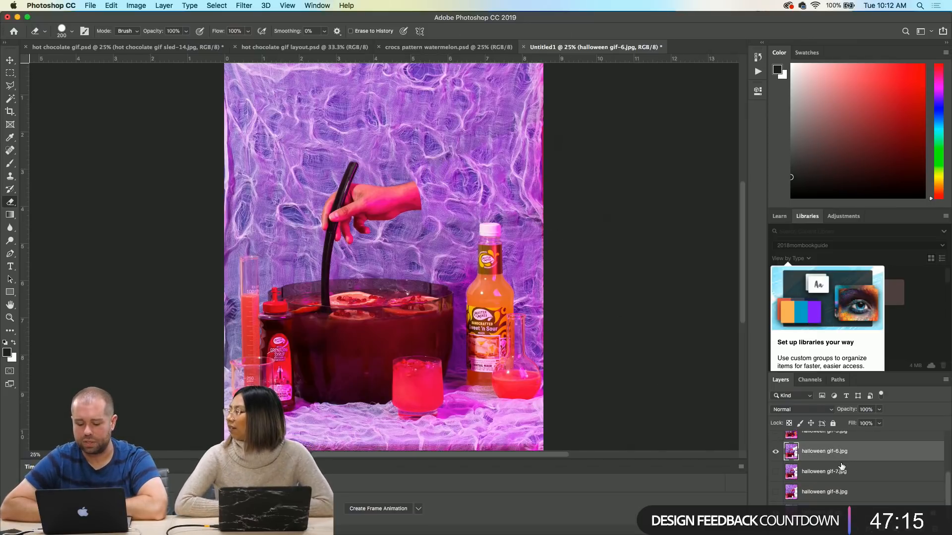
{"action": "left_click", "coordinate": [776, 461]}
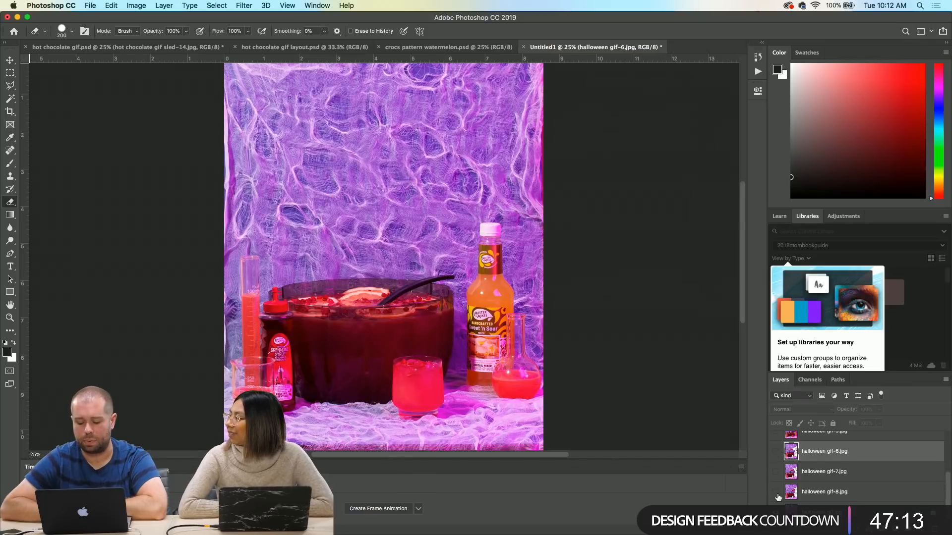
{"action": "left_click", "coordinate": [776, 492]}
{"action": "left_click", "coordinate": [776, 474]}
{"action": "left_click", "coordinate": [774, 452]}
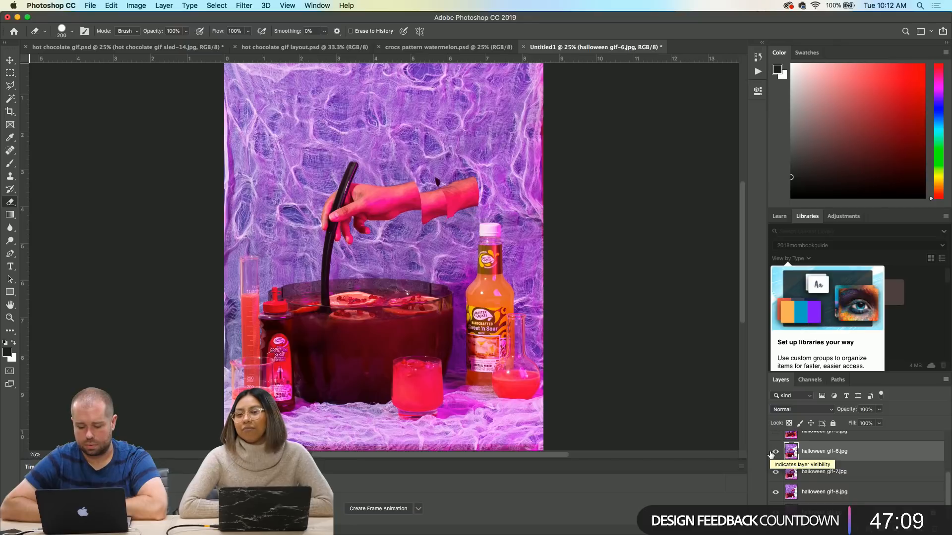
{"action": "left_click", "coordinate": [778, 437]}
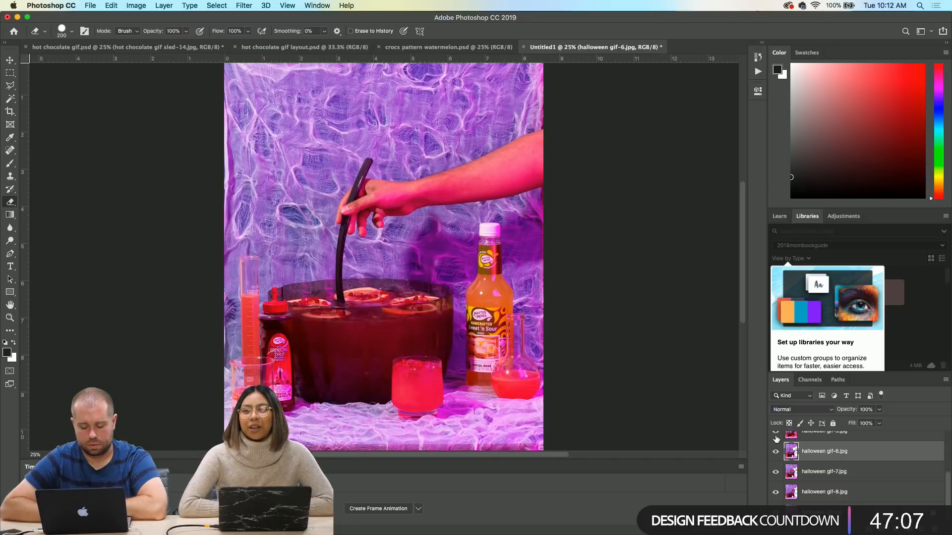
{"action": "scroll", "coordinate": [777, 438], "scroll_direction": "up", "scroll_amount": 1}
{"action": "left_click", "coordinate": [776, 437]}
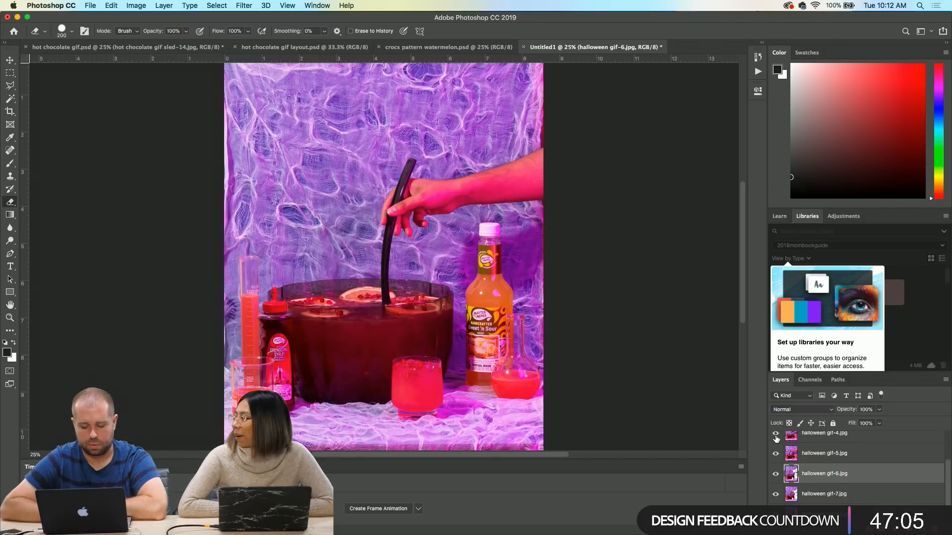
- Select halloween gif-5.jpg for editing and hide the finished halloween gif-6, -7 and -8 layers beneath it
{"action": "scroll", "coordinate": [831, 470], "scroll_direction": "up", "scroll_amount": 2}
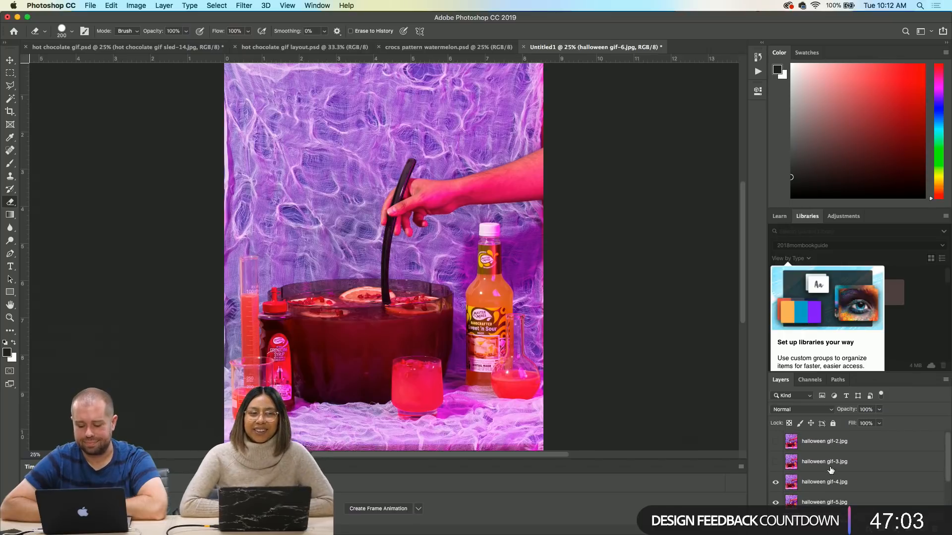
{"action": "left_click", "coordinate": [829, 502]}
{"action": "scroll", "coordinate": [829, 502], "scroll_direction": "down", "scroll_amount": 2}
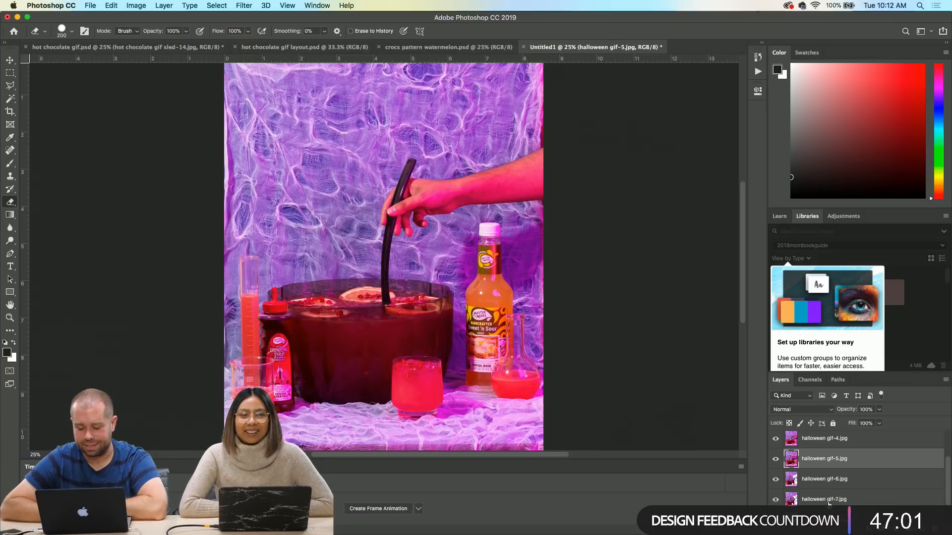
{"action": "scroll", "coordinate": [774, 485], "scroll_direction": "down", "scroll_amount": 1}
{"action": "scroll", "coordinate": [843, 471], "scroll_direction": "down", "scroll_amount": 1}
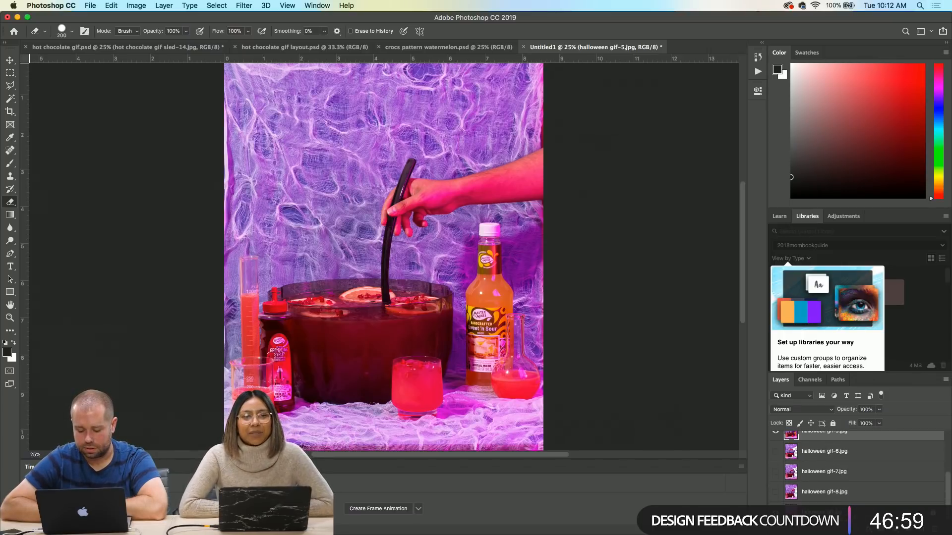
{"action": "scroll", "coordinate": [799, 490], "scroll_direction": "up", "scroll_amount": 3}
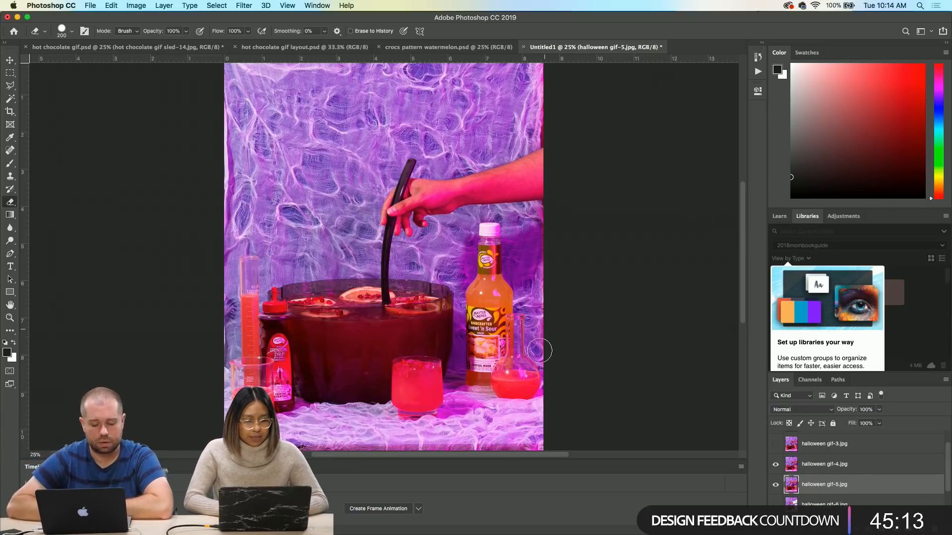
{"action": "scroll", "coordinate": [806, 457], "scroll_direction": "up", "scroll_amount": 1}
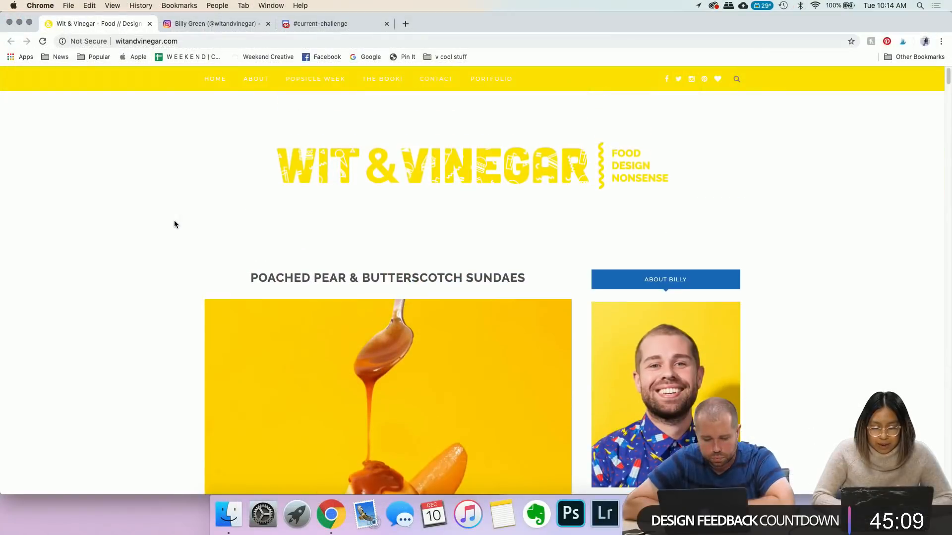
- Browse the latest recipe post on the Wit & Vinegar home page in Chrome, and bring up the open Instagram profile
{"action": "scroll", "coordinate": [174, 223], "scroll_direction": "down", "scroll_amount": 3}
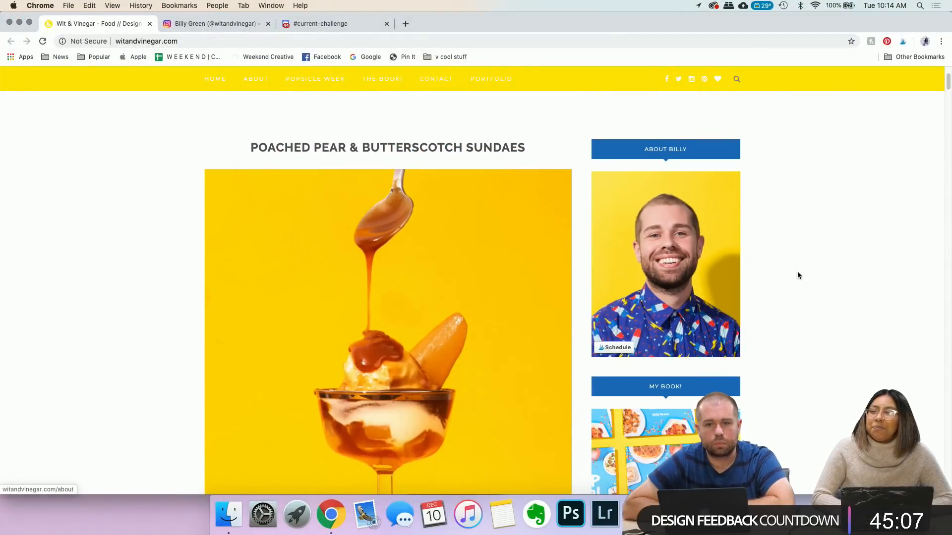
{"action": "scroll", "coordinate": [760, 331], "scroll_direction": "down", "scroll_amount": 3}
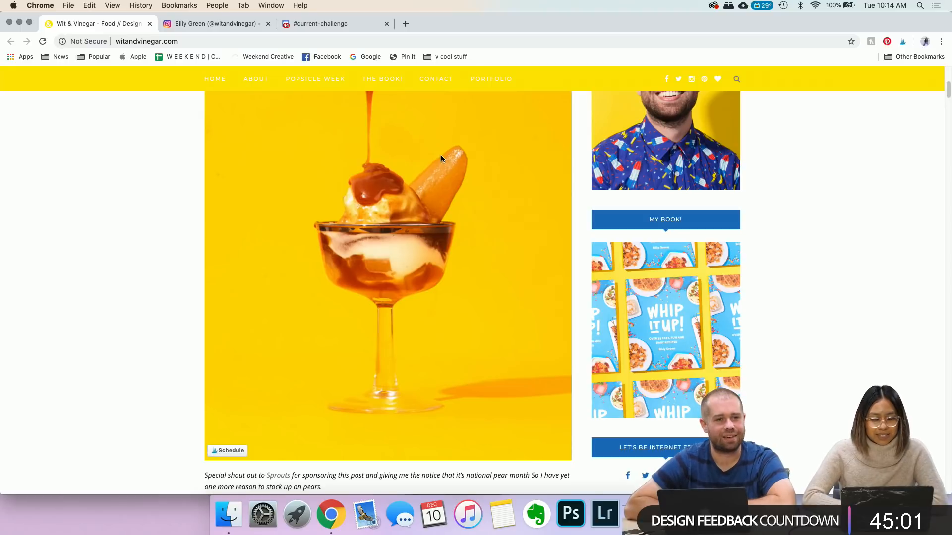
{"action": "left_click", "coordinate": [213, 23]}
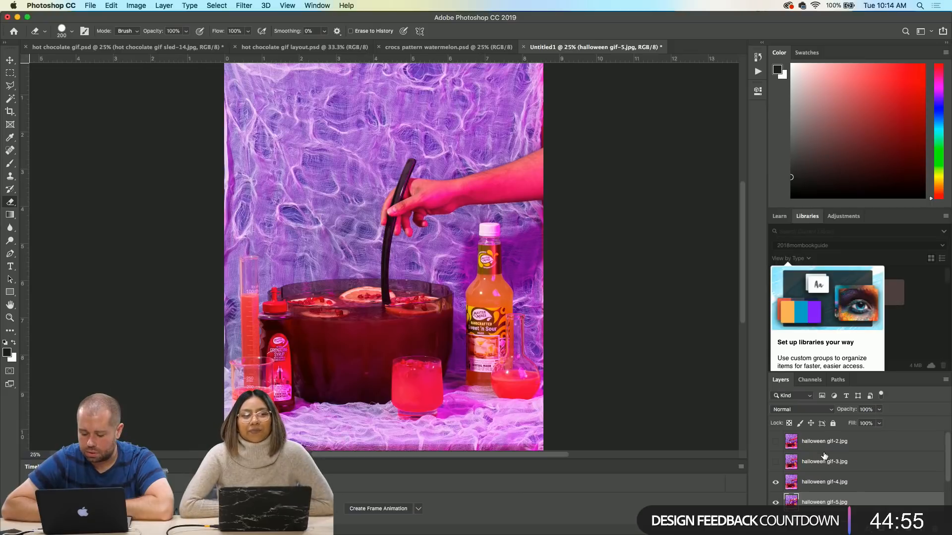
- Return to Photoshop and hide halloween gif-4.jpg so that halloween gif-5.jpg is the frame on view
{"action": "scroll", "coordinate": [816, 450], "scroll_direction": "down", "scroll_amount": 4}
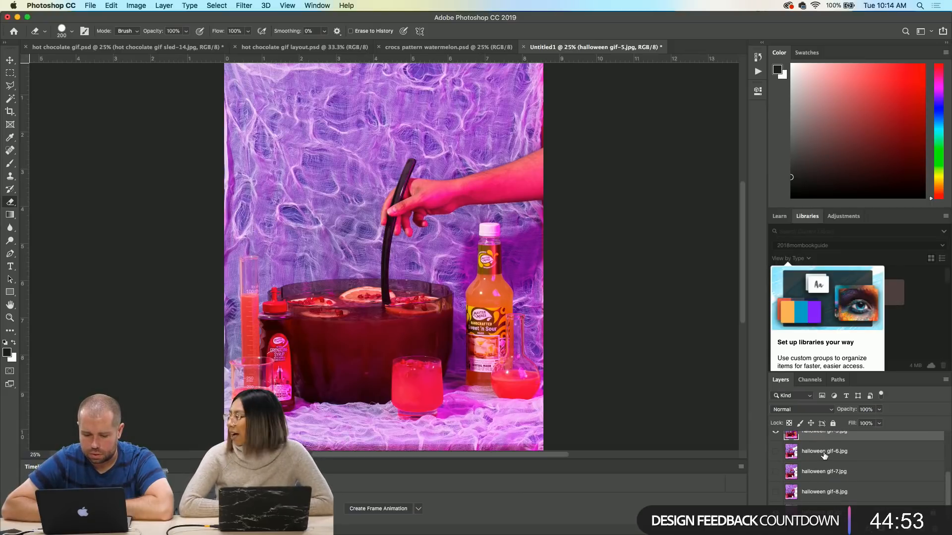
{"action": "scroll", "coordinate": [813, 461], "scroll_direction": "up", "scroll_amount": 4}
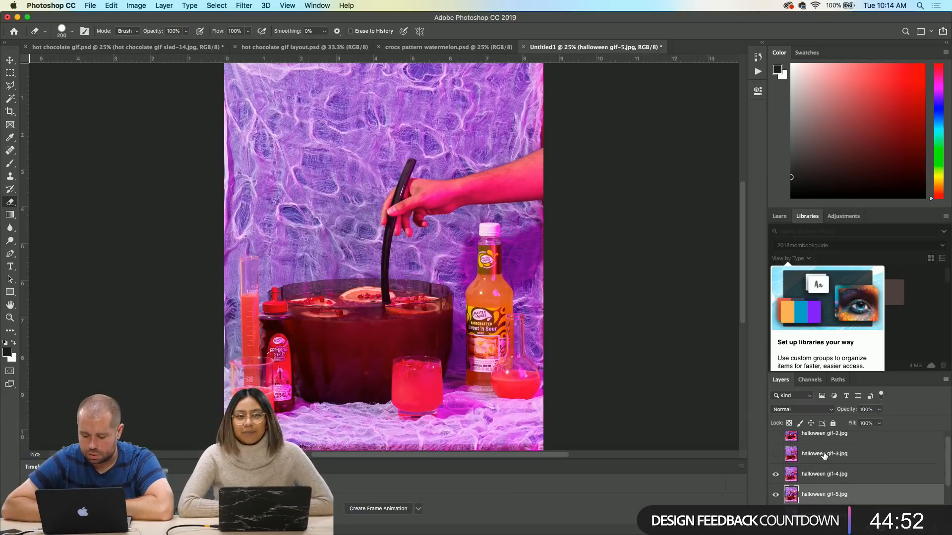
{"action": "left_click", "coordinate": [775, 475]}
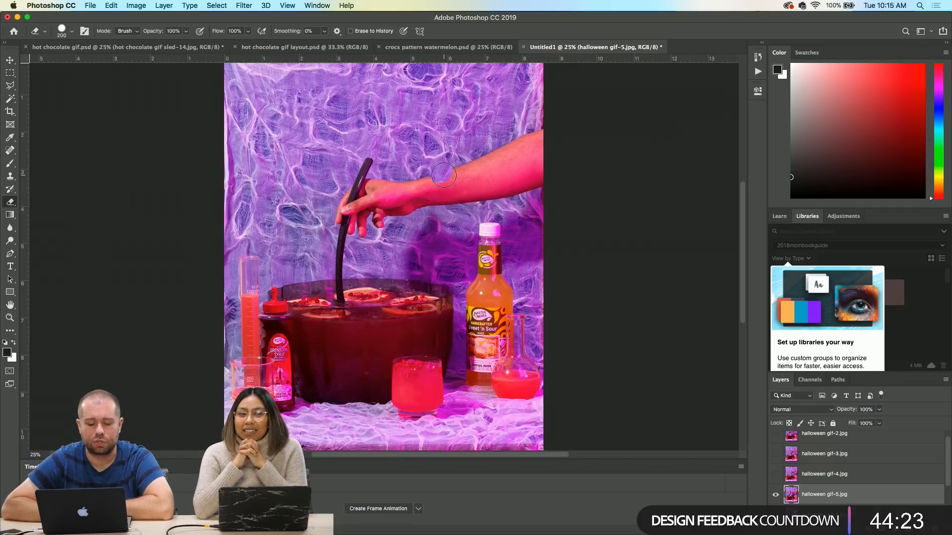
{"action": "mouse_move", "coordinate": [441, 172]}
{"action": "left_mouse_down"}
{"action": "mouse_move", "coordinate": [444, 214]}
{"action": "mouse_move", "coordinate": [467, 167]}
{"action": "mouse_move", "coordinate": [465, 177]}
{"action": "left_mouse_up"}
{"action": "key", "text": "super+z"}
{"action": "key", "text": "super+z"}
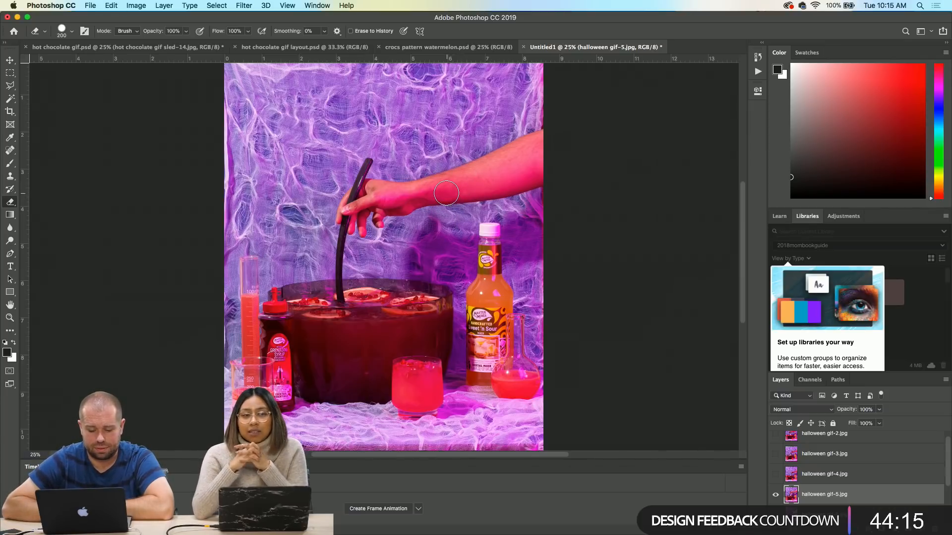
{"action": "left_click", "coordinate": [450, 194]}
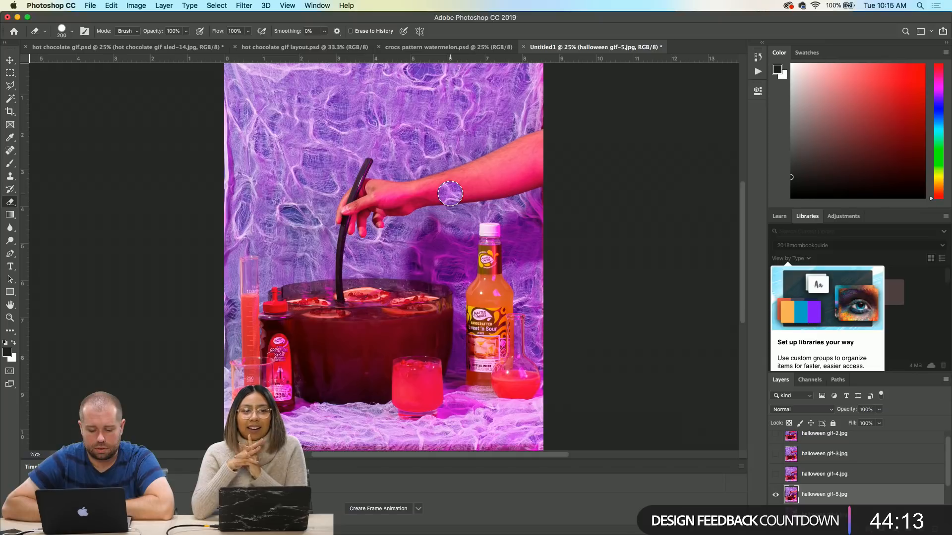
{"action": "left_click_drag", "start_coordinate": [451, 193], "coordinate": [444, 171]}
{"action": "key", "text": "super+z"}
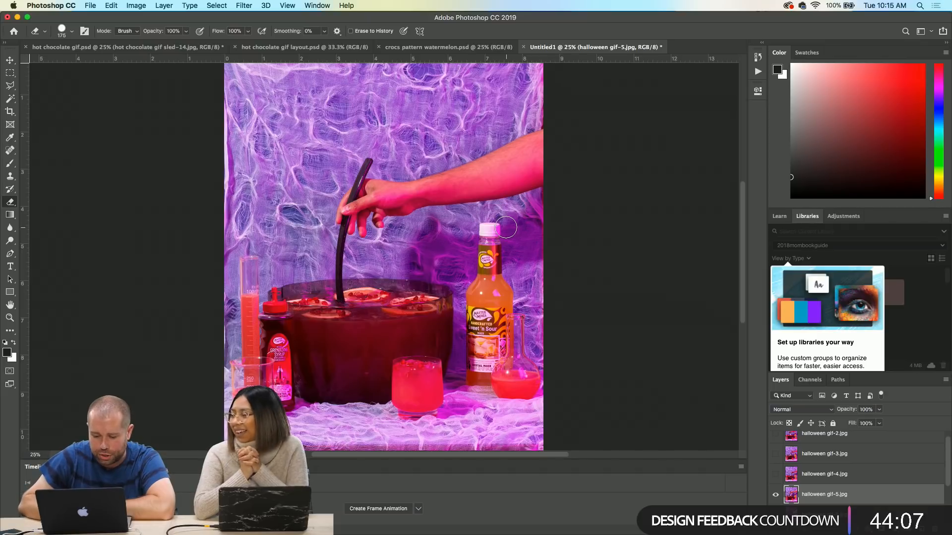
- Reduce the eraser to 150 px and erase the forearm on halloween gif-5.jpg from behind the wrist to the photo's edge
{"action": "key", "text": "bracketleft"}
{"action": "key", "text": "bracketleft"}
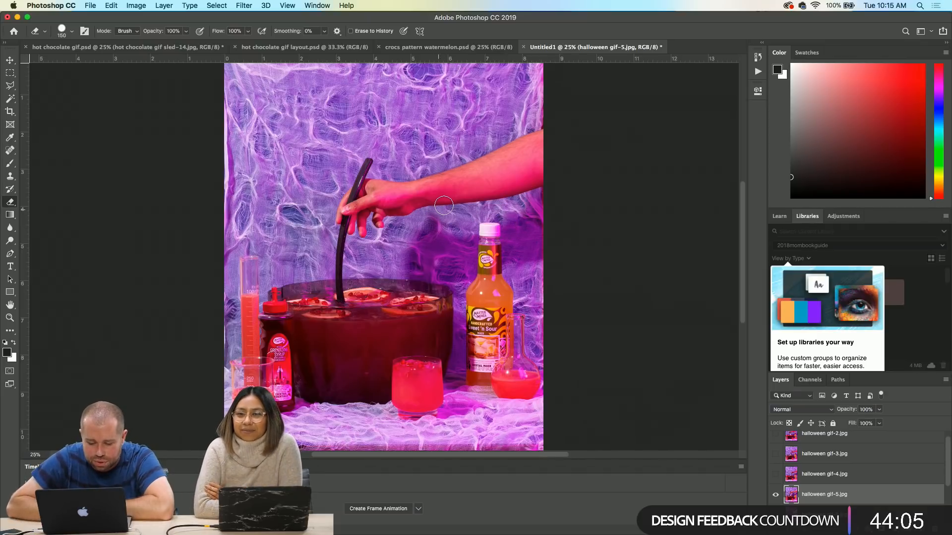
{"action": "left_click_drag", "start_coordinate": [446, 199], "coordinate": [438, 173]}
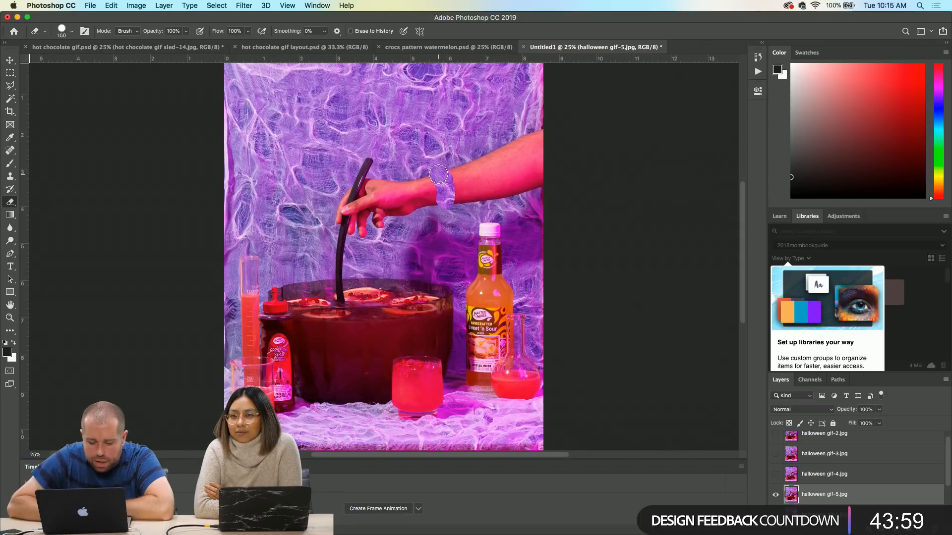
{"action": "left_click_drag", "start_coordinate": [444, 191], "coordinate": [446, 207]}
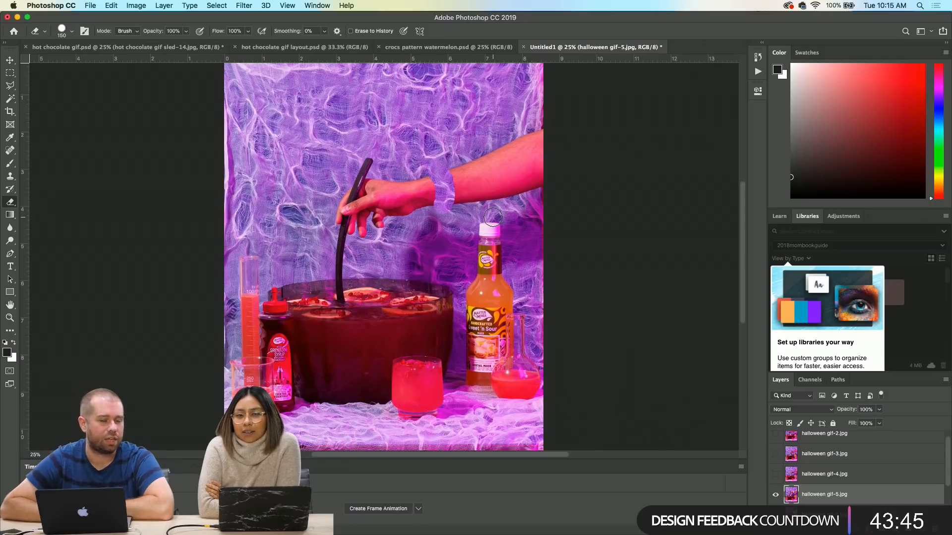
{"action": "mouse_move", "coordinate": [458, 176]}
{"action": "left_mouse_down"}
{"action": "mouse_move", "coordinate": [528, 144]}
{"action": "mouse_move", "coordinate": [540, 165]}
{"action": "mouse_move", "coordinate": [534, 186]}
{"action": "mouse_move", "coordinate": [530, 156]}
{"action": "mouse_move", "coordinate": [479, 178]}
{"action": "mouse_move", "coordinate": [461, 191]}
{"action": "mouse_move", "coordinate": [474, 198]}
{"action": "mouse_move", "coordinate": [515, 183]}
{"action": "mouse_move", "coordinate": [478, 187]}
{"action": "mouse_move", "coordinate": [475, 206]}
{"action": "left_mouse_up"}
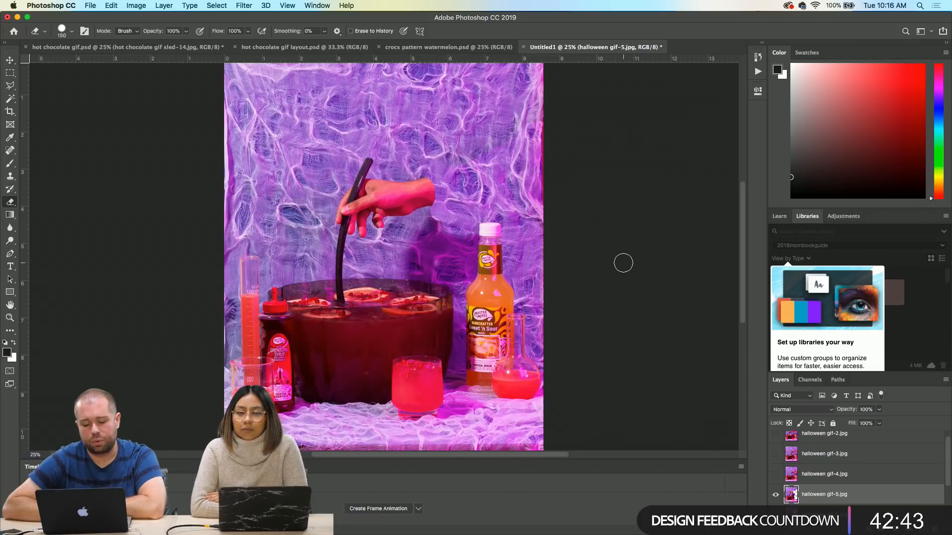
- Return to the Eraser tool and set its brush size to 175 px
{"action": "key", "text": "p"}
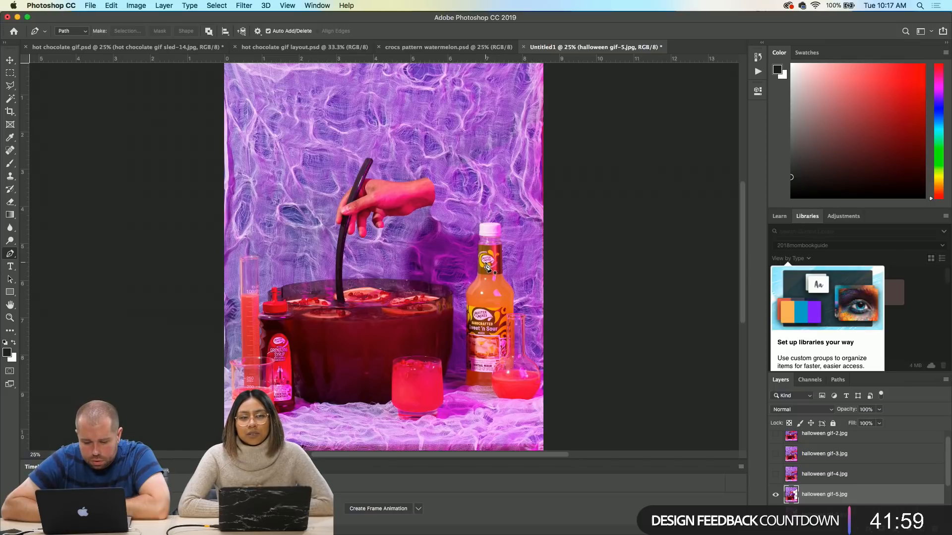
{"action": "left_click", "coordinate": [10, 202]}
{"action": "key", "text": "bracketleft"}
{"action": "key", "text": "bracketleft"}
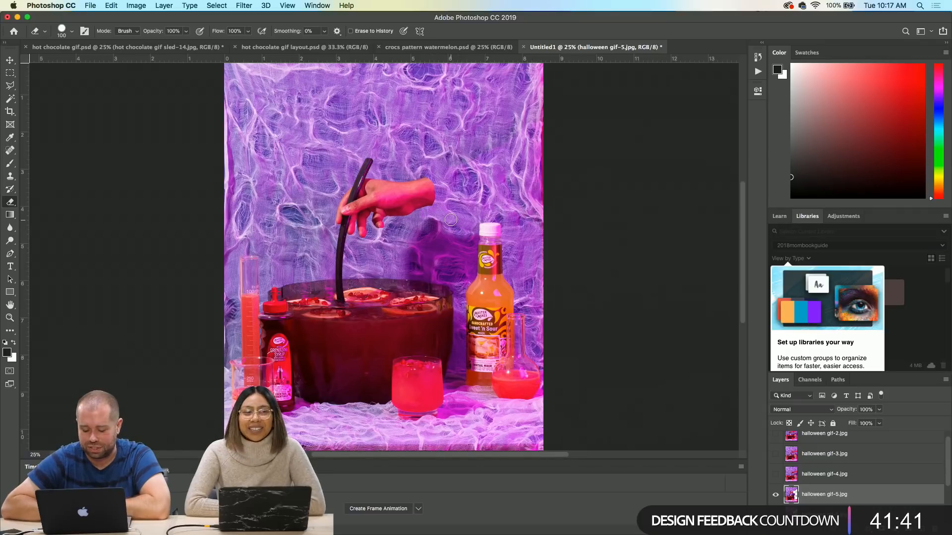
{"action": "key", "text": "bracketleft"}
{"action": "key", "text": "bracketleft"}
{"action": "key", "text": "bracketleft"}
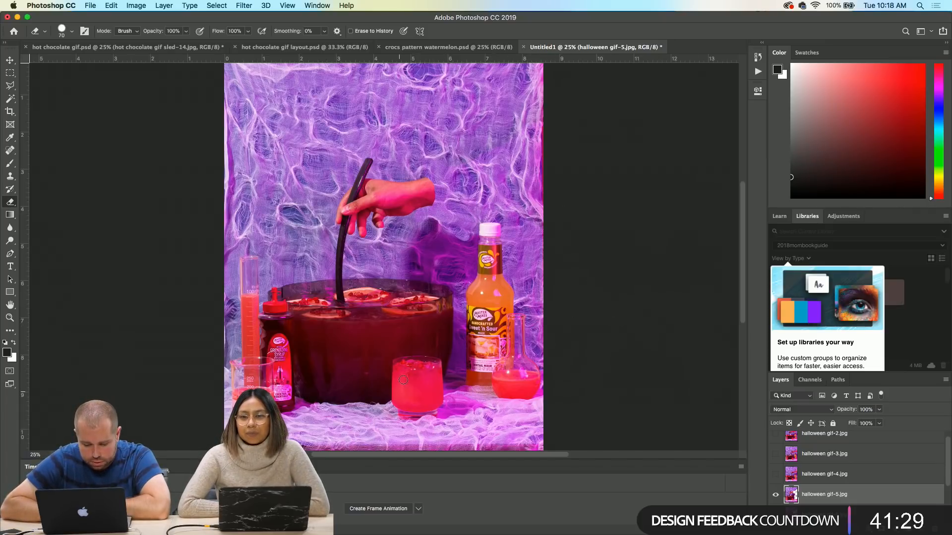
{"action": "key", "text": "bracketright"}
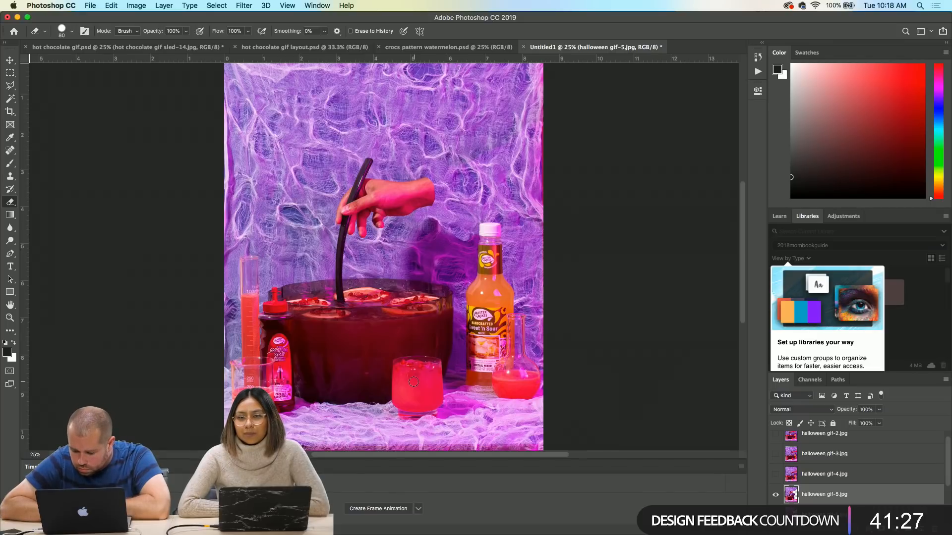
{"action": "key", "text": "bracketright"}
{"action": "key", "text": "bracketright"}
{"action": "key", "text": "bracketright"}
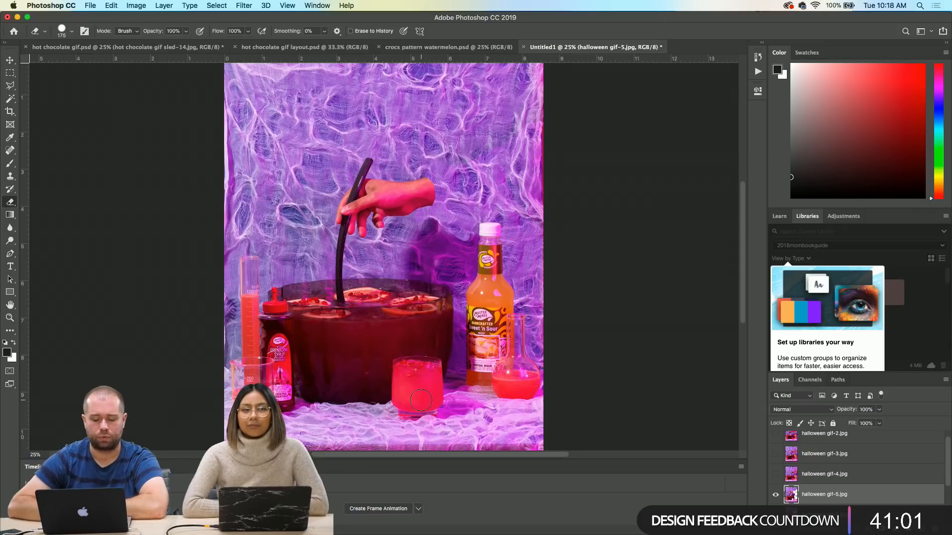
- Hide halloween gif-5.jpg, then show halloween gif-4.jpg and select it for editing
{"action": "scroll", "coordinate": [785, 479], "scroll_direction": "up", "scroll_amount": 1}
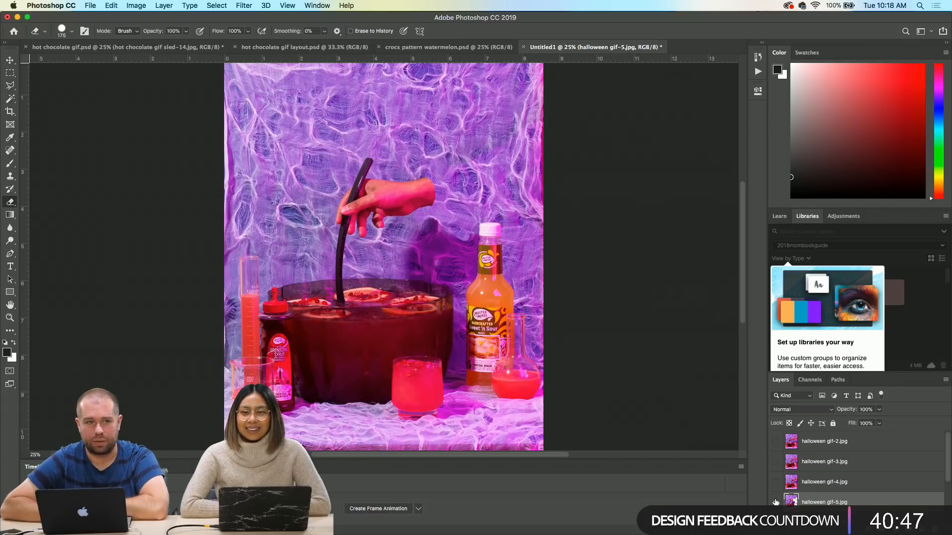
{"action": "left_click", "coordinate": [776, 502]}
{"action": "left_click", "coordinate": [776, 483]}
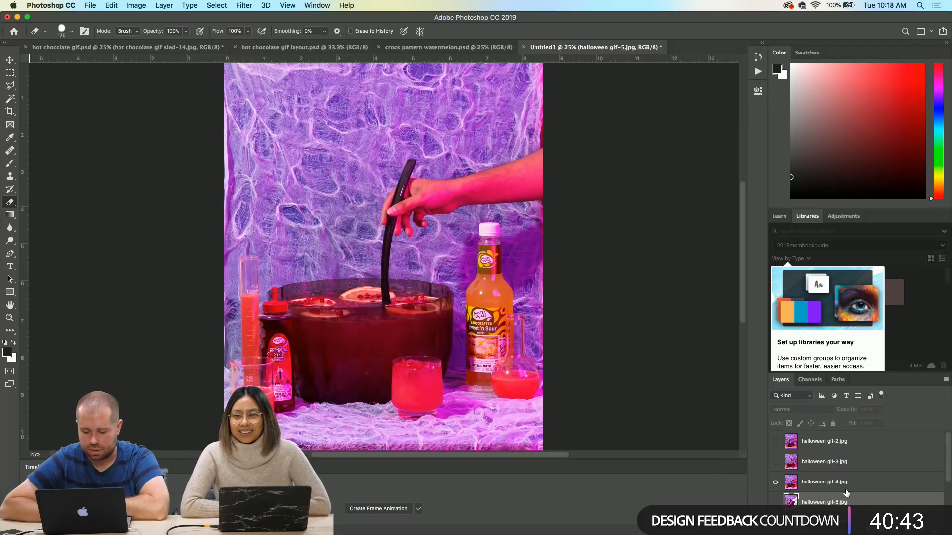
{"action": "left_click", "coordinate": [835, 484]}
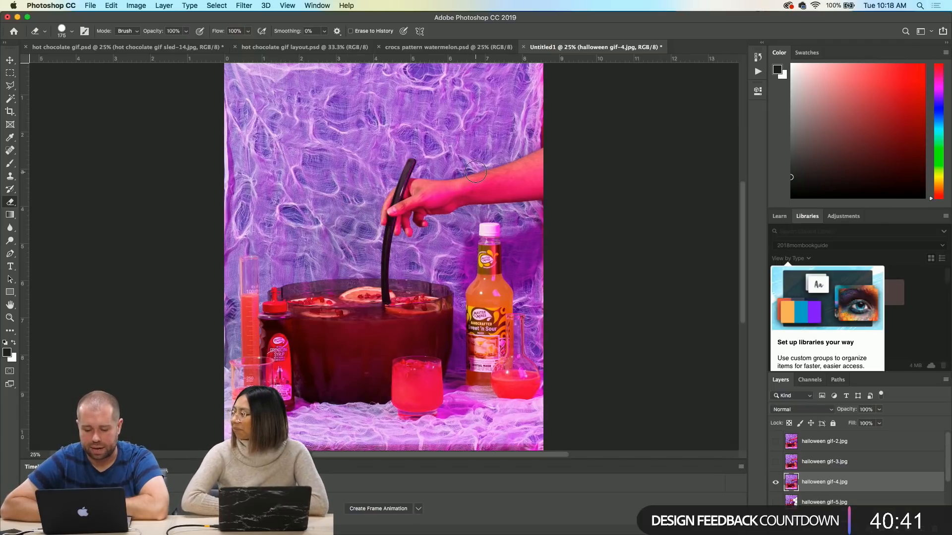
- Erase the forearm on halloween gif-4.jpg from behind the wrist to the photo's edge, and reduce the eraser to 125 px
{"action": "mouse_move", "coordinate": [474, 171]}
{"action": "left_mouse_down"}
{"action": "mouse_move", "coordinate": [483, 211]}
{"action": "mouse_move", "coordinate": [516, 193]}
{"action": "mouse_move", "coordinate": [534, 197]}
{"action": "mouse_move", "coordinate": [543, 180]}
{"action": "mouse_move", "coordinate": [539, 152]}
{"action": "mouse_move", "coordinate": [513, 167]}
{"action": "mouse_move", "coordinate": [529, 174]}
{"action": "mouse_move", "coordinate": [493, 182]}
{"action": "left_mouse_up"}
{"action": "mouse_move", "coordinate": [503, 234]}
{"action": "left_mouse_down"}
{"action": "mouse_move", "coordinate": [534, 345]}
{"action": "mouse_move", "coordinate": [535, 180]}
{"action": "left_mouse_up"}
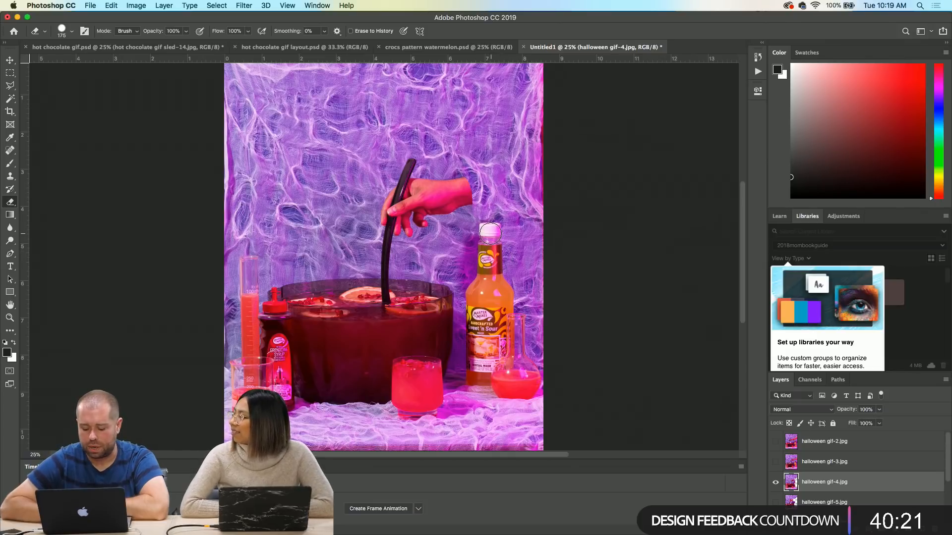
{"action": "key", "text": "bracketleft"}
{"action": "key", "text": "bracketleft"}
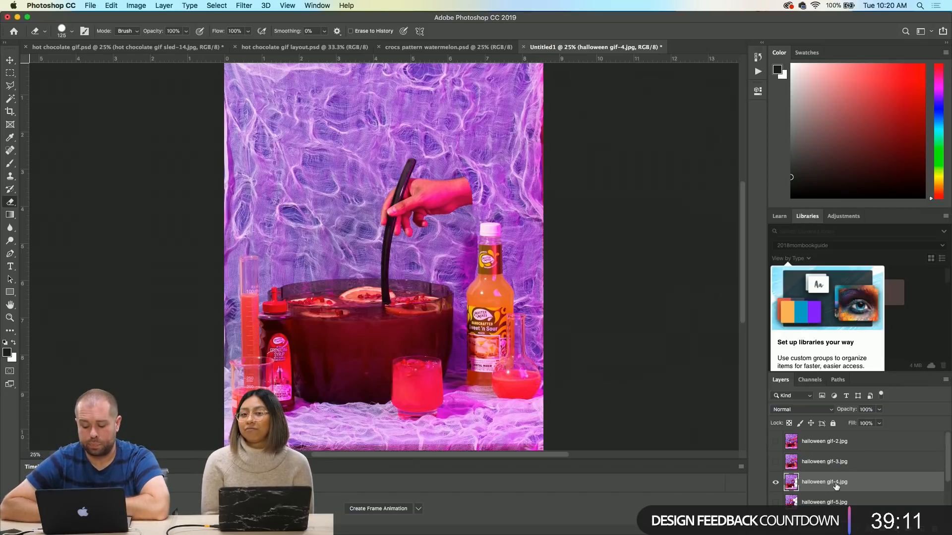
- Preview the stirring sequence by hiding halloween gif-4.jpg and showing the frames one by one from halloween gif-8.jpg up to halloween gif-4.jpg
{"action": "scroll", "coordinate": [838, 485], "scroll_direction": "down", "scroll_amount": 2}
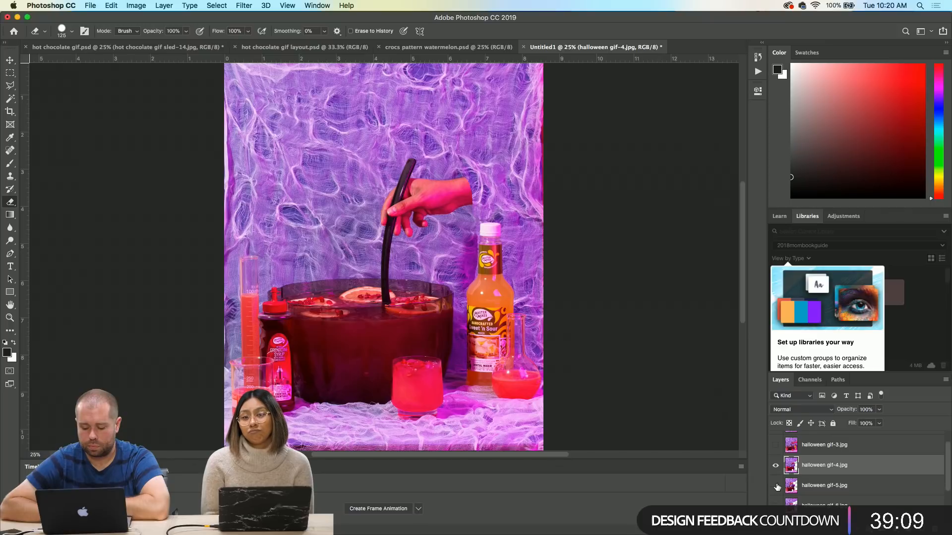
{"action": "scroll", "coordinate": [776, 491], "scroll_direction": "up", "scroll_amount": 2}
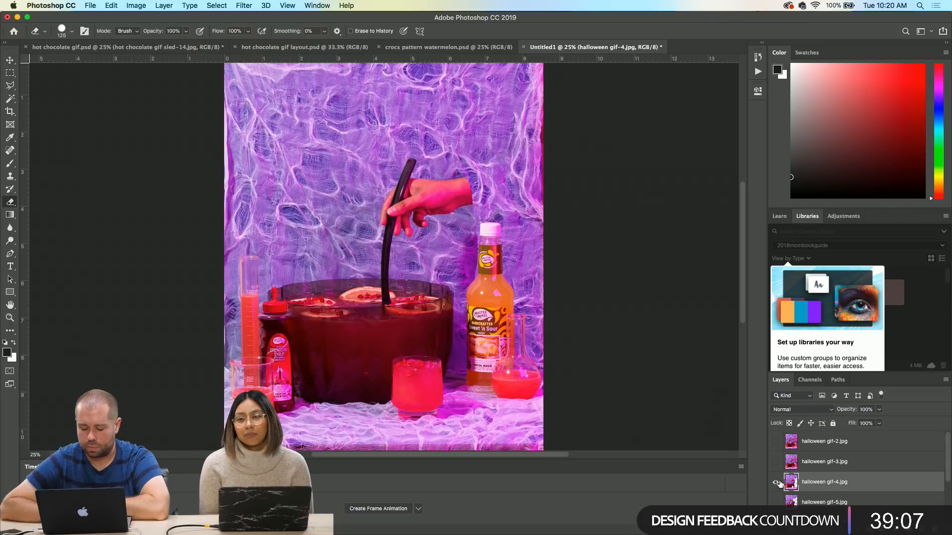
{"action": "left_click", "coordinate": [776, 483]}
{"action": "scroll", "coordinate": [779, 484], "scroll_direction": "down", "scroll_amount": 5}
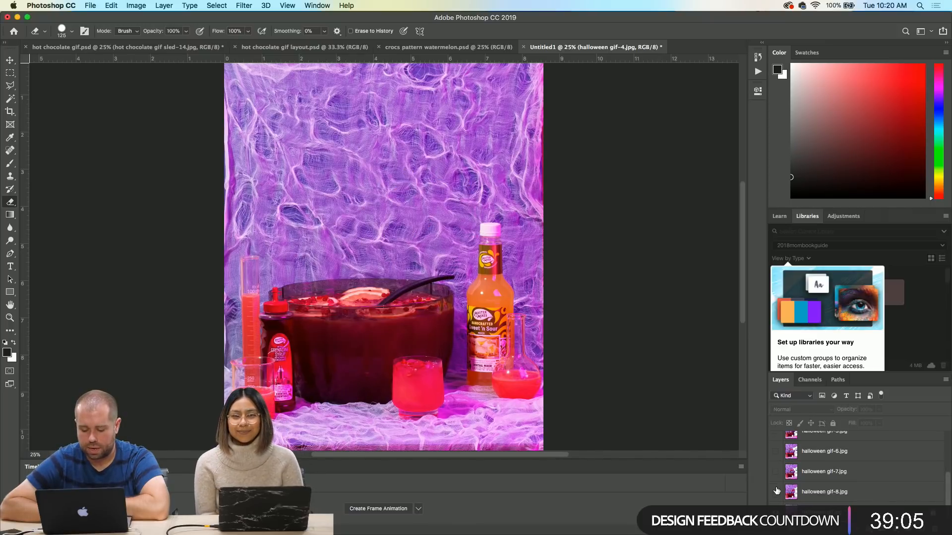
{"action": "left_click", "coordinate": [776, 482]}
{"action": "left_click", "coordinate": [777, 479]}
{"action": "left_click", "coordinate": [775, 453]}
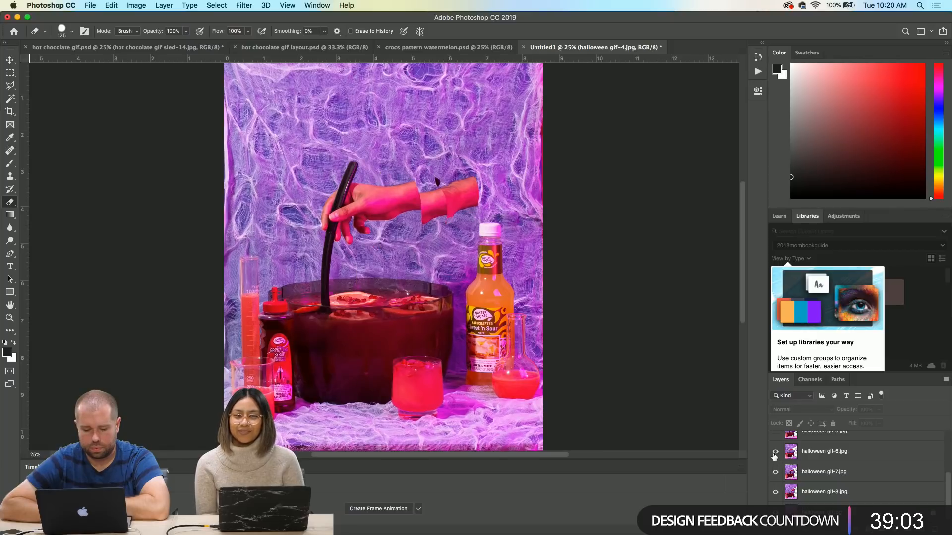
{"action": "scroll", "coordinate": [774, 456], "scroll_direction": "up", "scroll_amount": 3}
{"action": "left_click", "coordinate": [775, 455]}
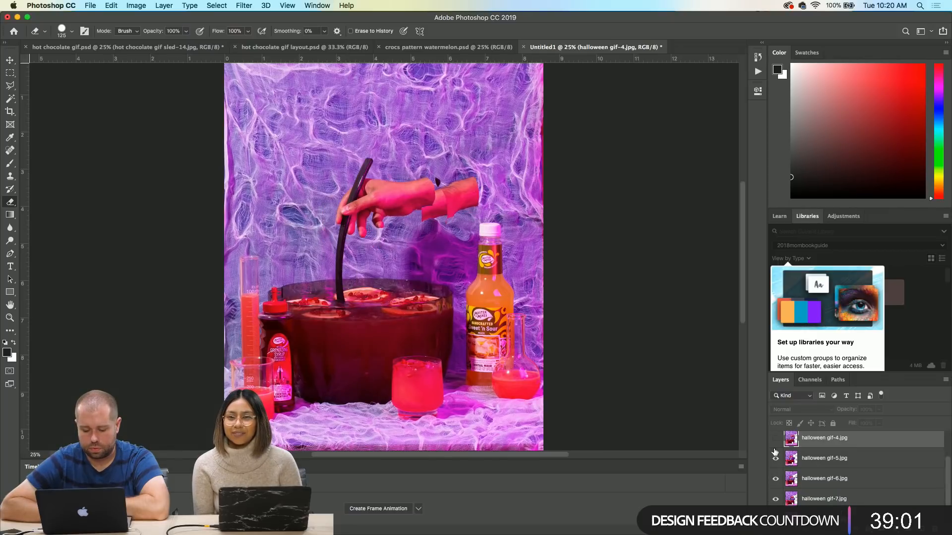
{"action": "scroll", "coordinate": [775, 452], "scroll_direction": "up", "scroll_amount": 1}
{"action": "left_click", "coordinate": [775, 449]}
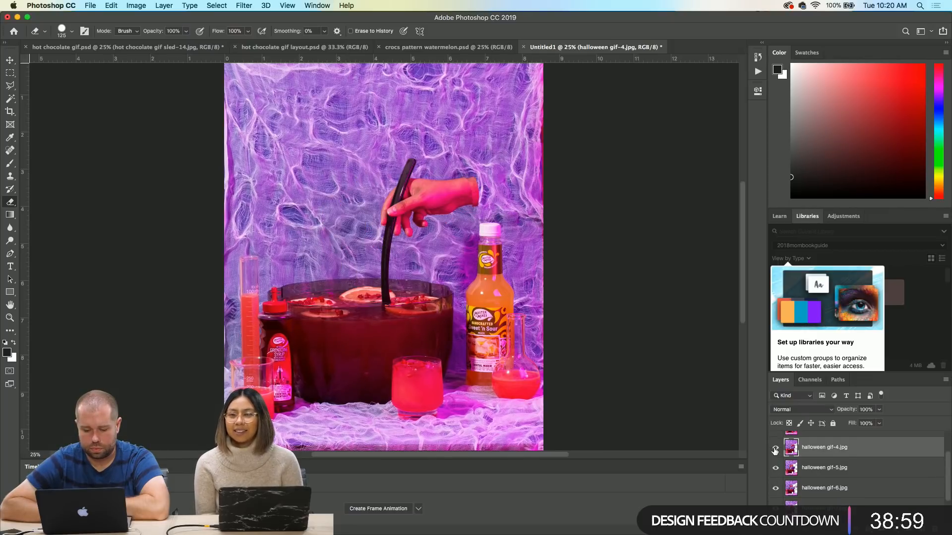
- Toggle the visibility of halloween gif-4.jpg and halloween gif-5.jpg to compare the hand positions between frames
{"action": "left_click", "coordinate": [774, 449]}
{"action": "left_click", "coordinate": [774, 450]}
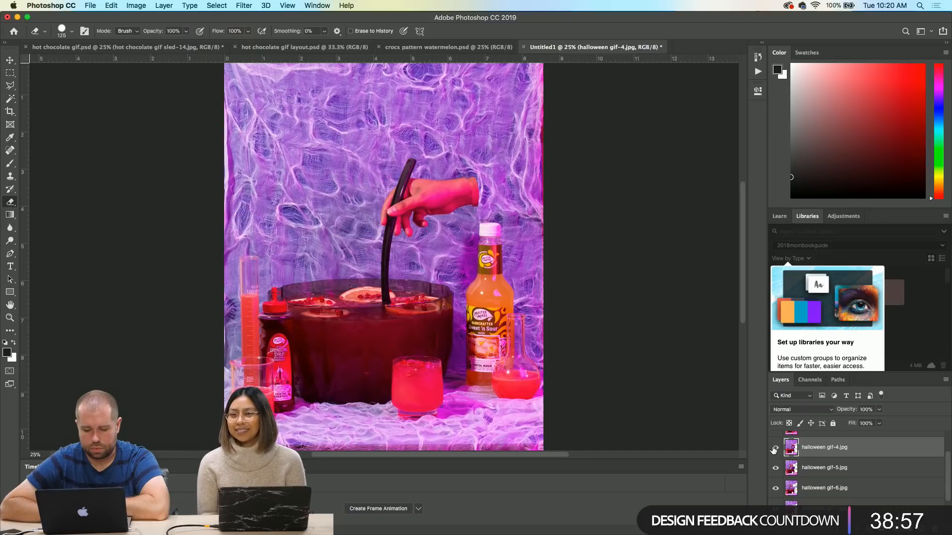
{"action": "left_click", "coordinate": [774, 450]}
{"action": "left_click", "coordinate": [774, 449]}
{"action": "left_click", "coordinate": [774, 449]}
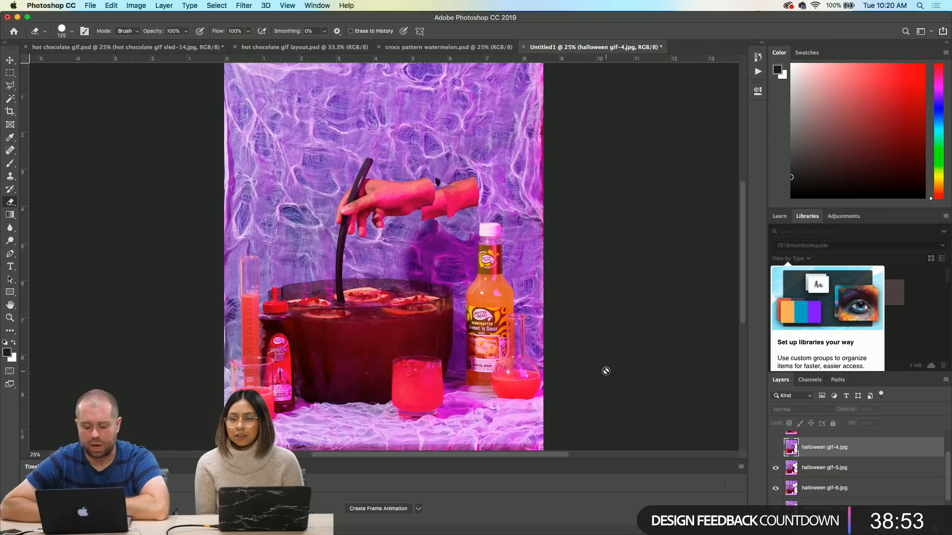
{"action": "left_click", "coordinate": [775, 468]}
{"action": "left_click", "coordinate": [775, 447]}
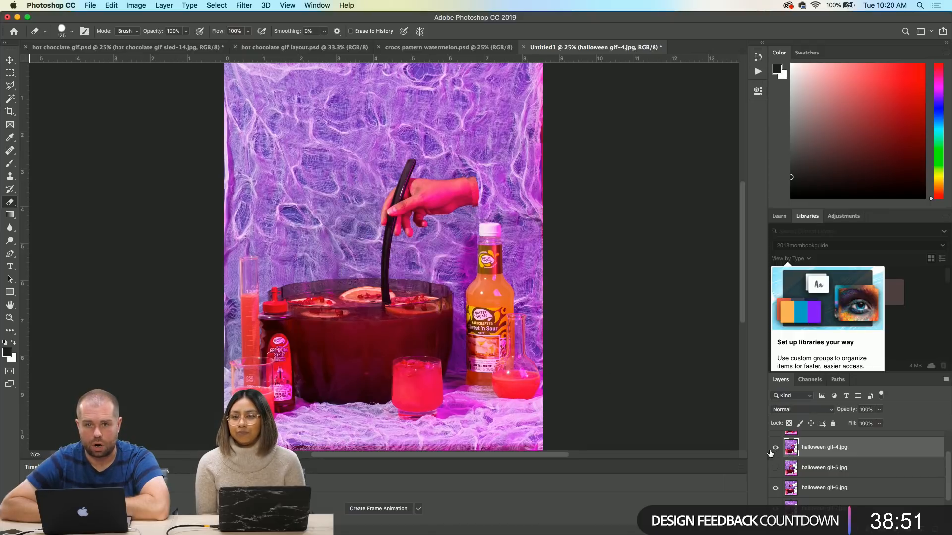
{"action": "left_click", "coordinate": [775, 449]}
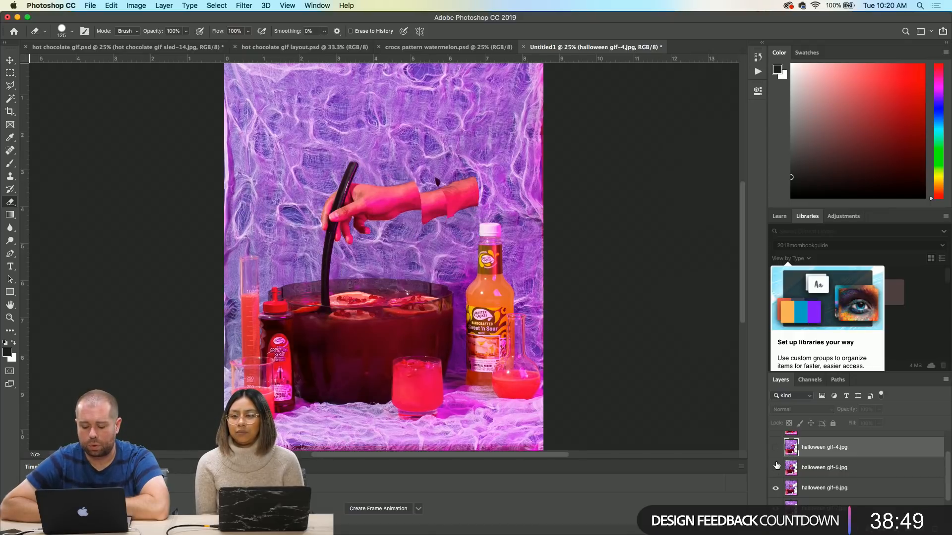
{"action": "left_click", "coordinate": [776, 466]}
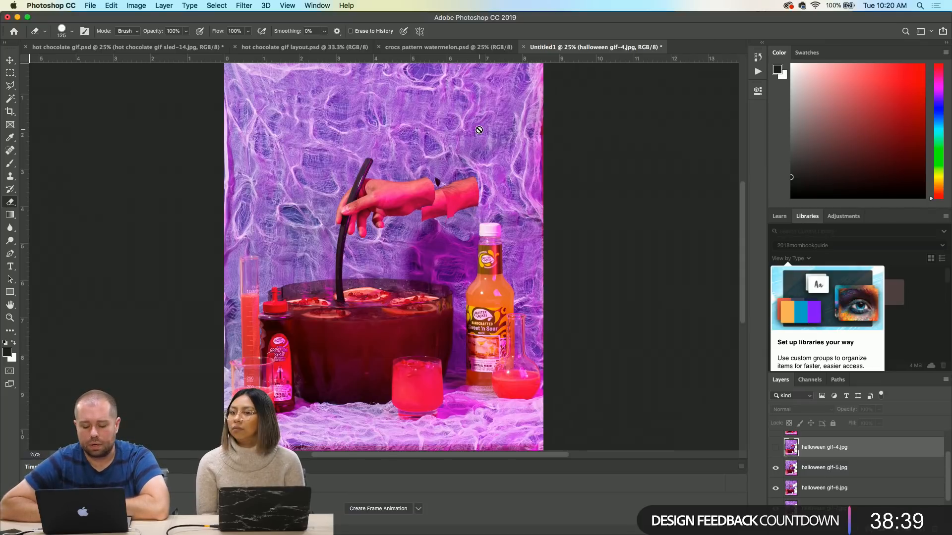
- Hide halloween gif-5, -6, -7 and -8 so that only the base photo halloween gif.jpg is on view
{"action": "left_click", "coordinate": [775, 467]}
{"action": "left_click", "coordinate": [775, 489]}
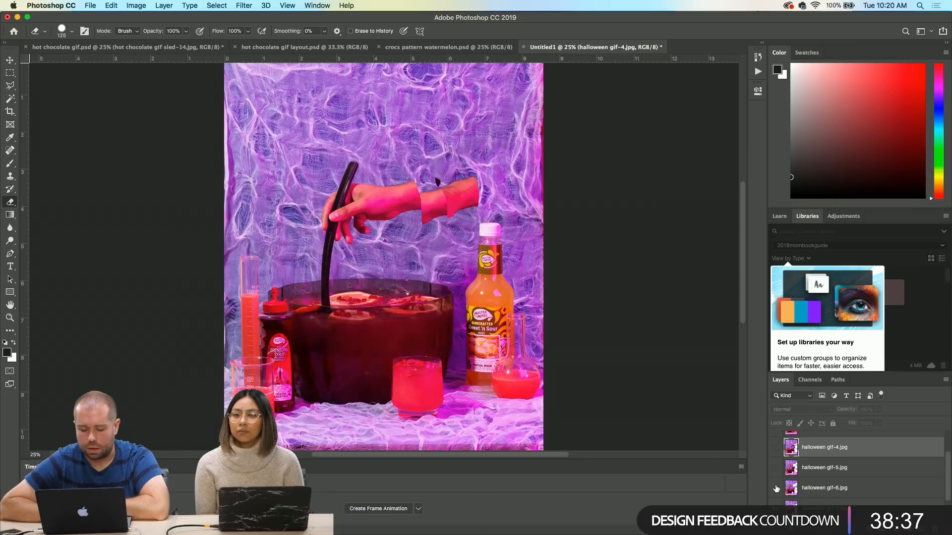
{"action": "left_click", "coordinate": [776, 508]}
{"action": "scroll", "coordinate": [775, 510], "scroll_direction": "down", "scroll_amount": 2}
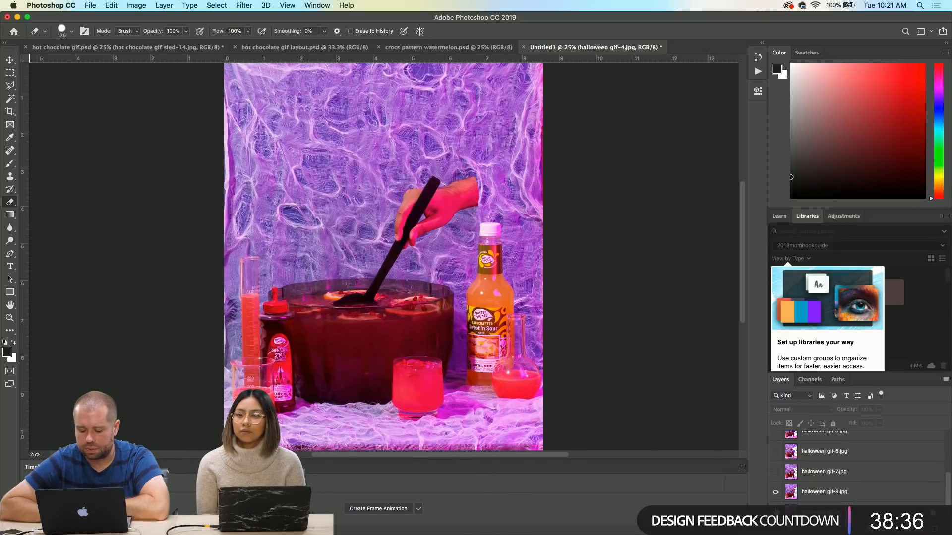
{"action": "left_click", "coordinate": [775, 500]}
{"action": "left_click", "coordinate": [775, 502]}
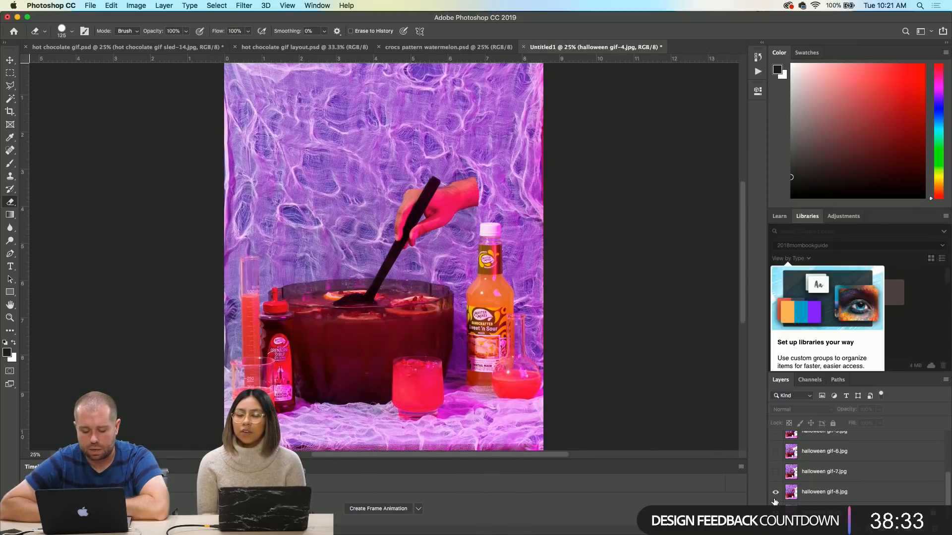
{"action": "left_click", "coordinate": [775, 472]}
{"action": "left_click", "coordinate": [775, 452]}
{"action": "left_click", "coordinate": [775, 453]}
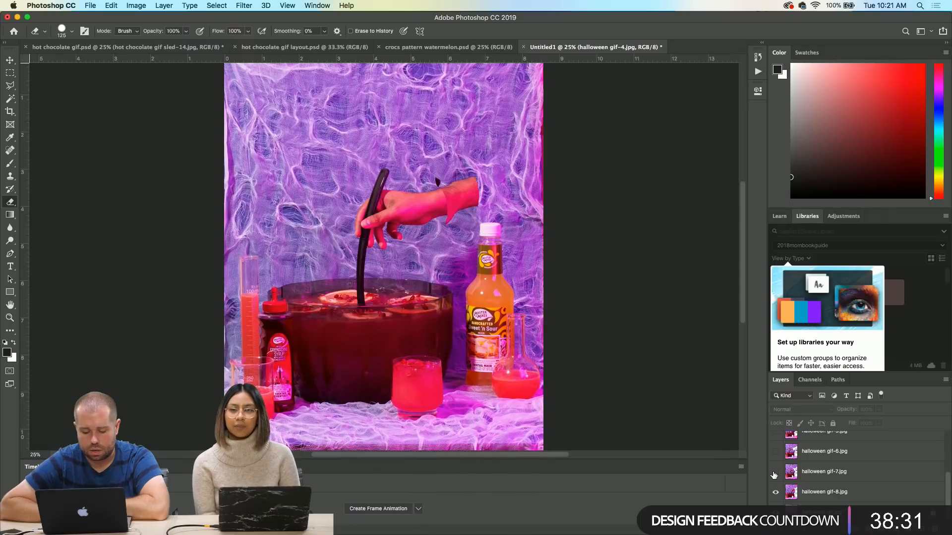
{"action": "left_click", "coordinate": [775, 473]}
{"action": "left_click", "coordinate": [776, 498]}
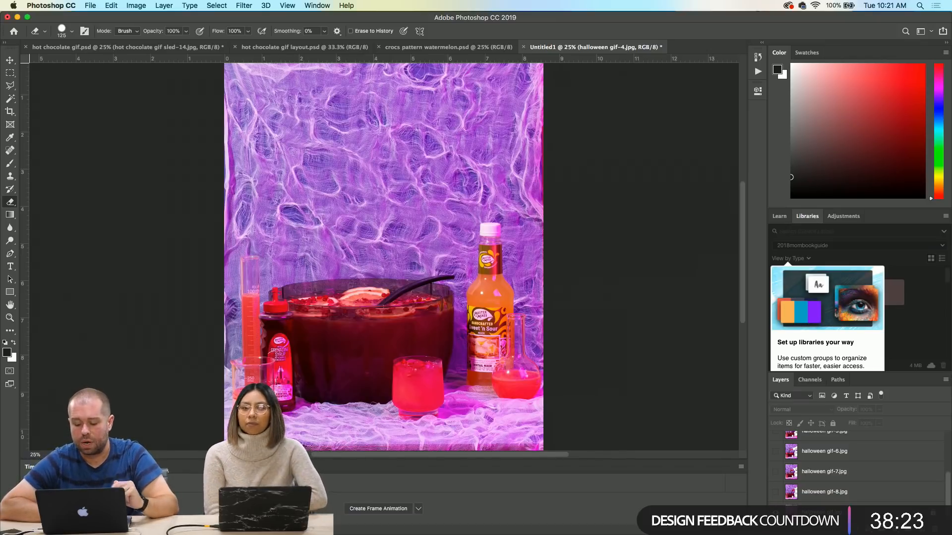
- Add a Hue/Saturation adjustment layer directly above the base layer halloween gif.jpg and set its saturation to -14
{"action": "left_click", "coordinate": [818, 508]}
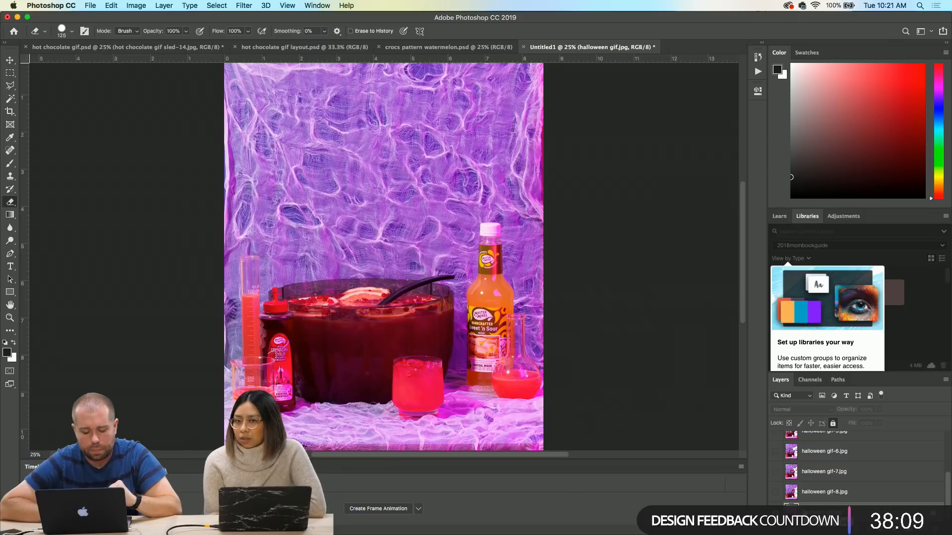
{"action": "left_click", "coordinate": [894, 528]}
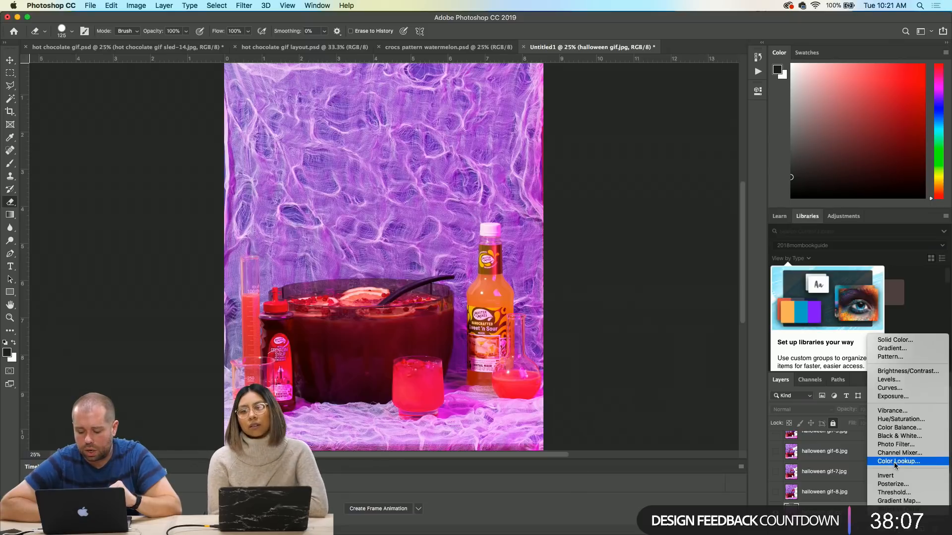
{"action": "left_click", "coordinate": [894, 420]}
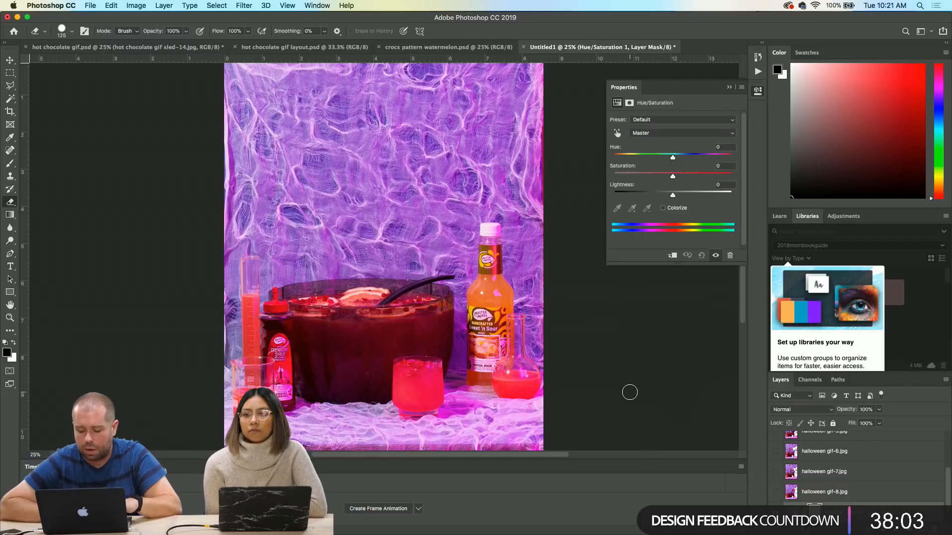
{"action": "left_click_drag", "start_coordinate": [672, 179], "coordinate": [664, 179]}
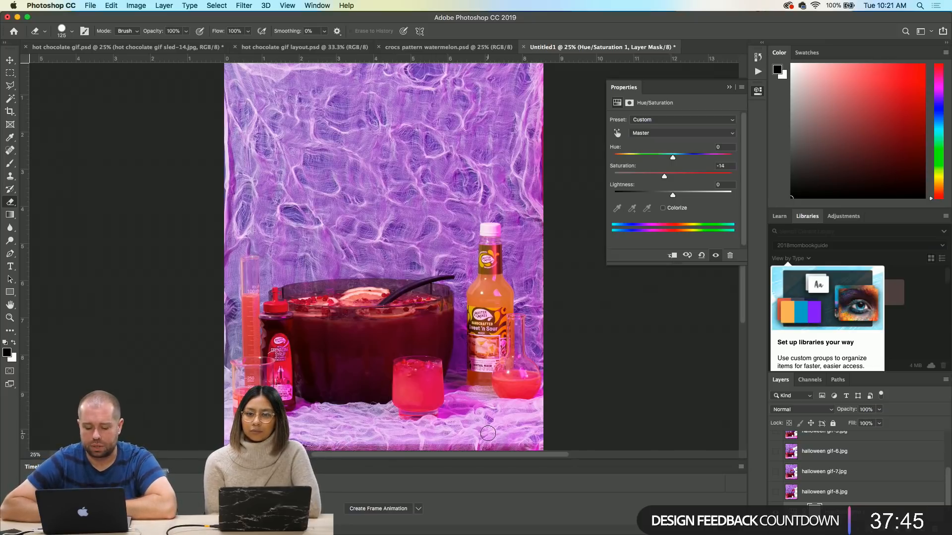
- Fill the Hue/Saturation layer's mask with black at 100% opacity in Normal mode
{"action": "left_click", "coordinate": [116, 6]}
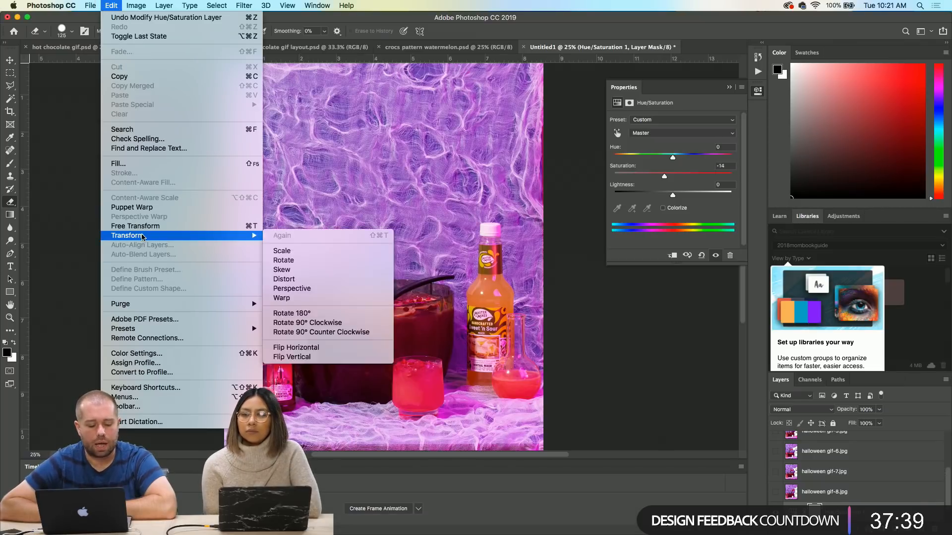
{"action": "left_click", "coordinate": [152, 165]}
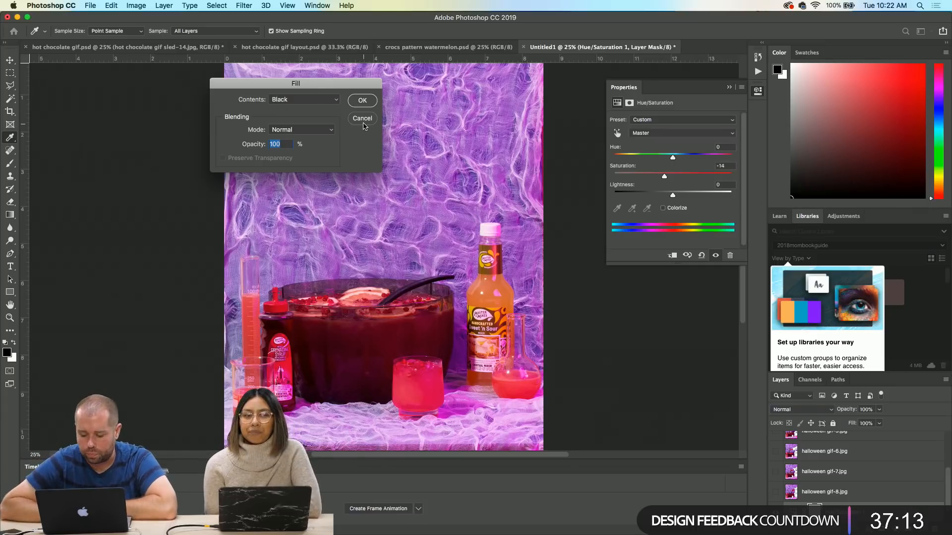
{"action": "left_click", "coordinate": [363, 100]}
{"action": "key", "text": "e"}
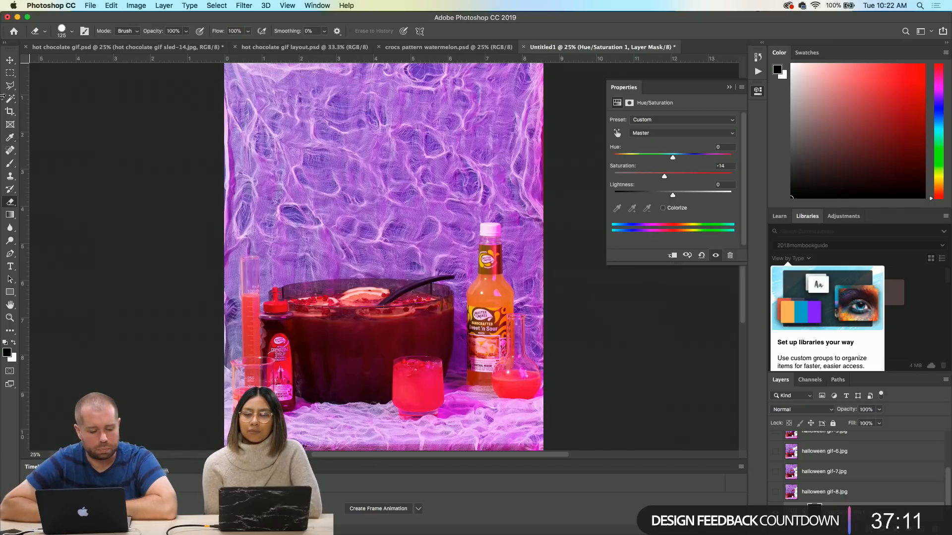
- Paint white on the Hue/Saturation mask over the punch glass, using the Brush tool at size 175
{"action": "left_click", "coordinate": [10, 166]}
{"action": "left_click", "coordinate": [14, 343]}
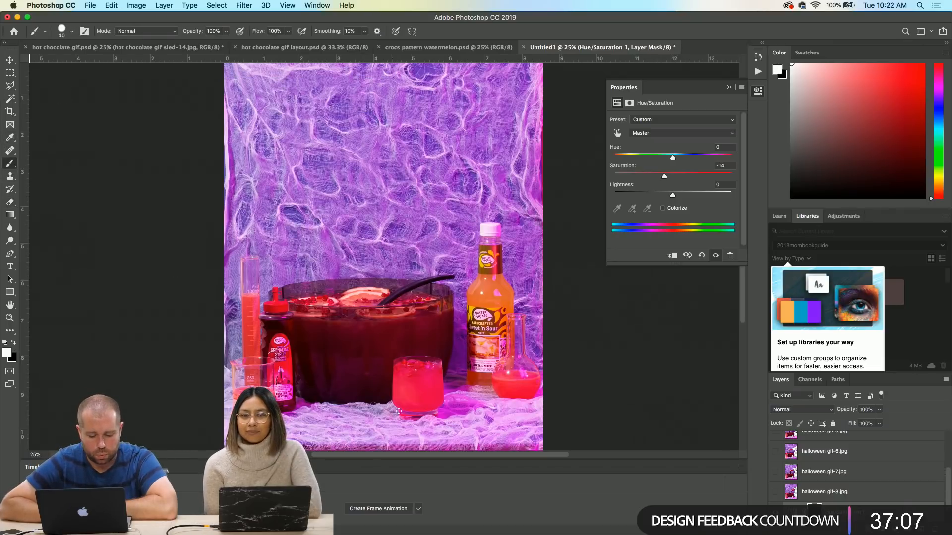
{"action": "key", "text": "bracketright"}
{"action": "key", "text": "bracketright"}
{"action": "key", "text": "bracketright"}
{"action": "key", "text": "bracketright"}
{"action": "key", "text": "bracketright"}
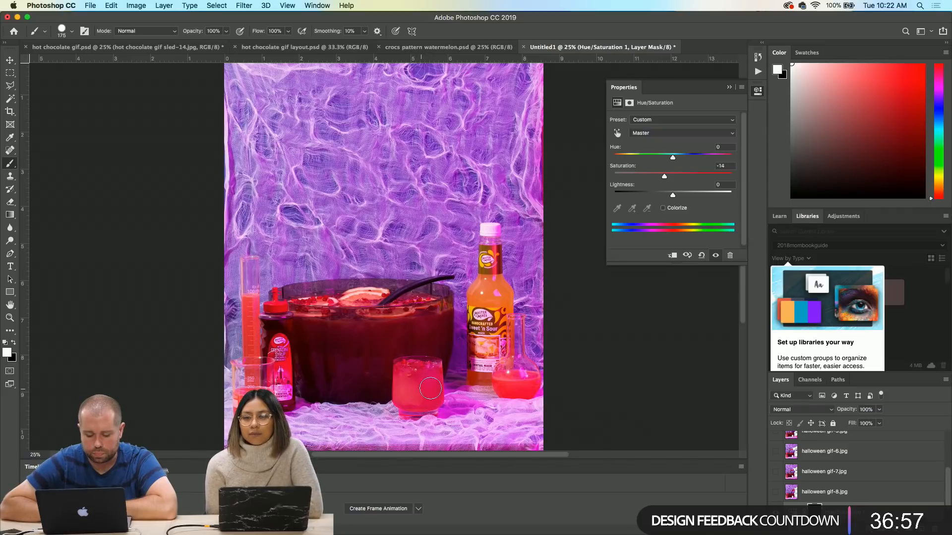
- Toggle the visibility of halloween gif-6.jpg repeatedly to compare it with the colour-adjusted base photo
{"action": "left_click", "coordinate": [775, 454]}
{"action": "left_click", "coordinate": [775, 454]}
{"action": "left_click", "coordinate": [775, 453]}
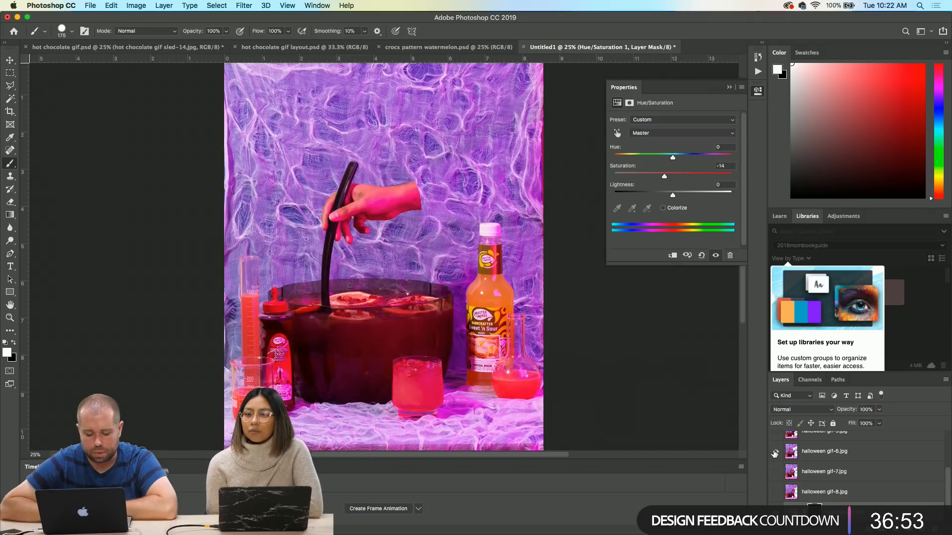
{"action": "left_click", "coordinate": [774, 454]}
{"action": "left_click", "coordinate": [775, 454]}
{"action": "left_click", "coordinate": [775, 454]}
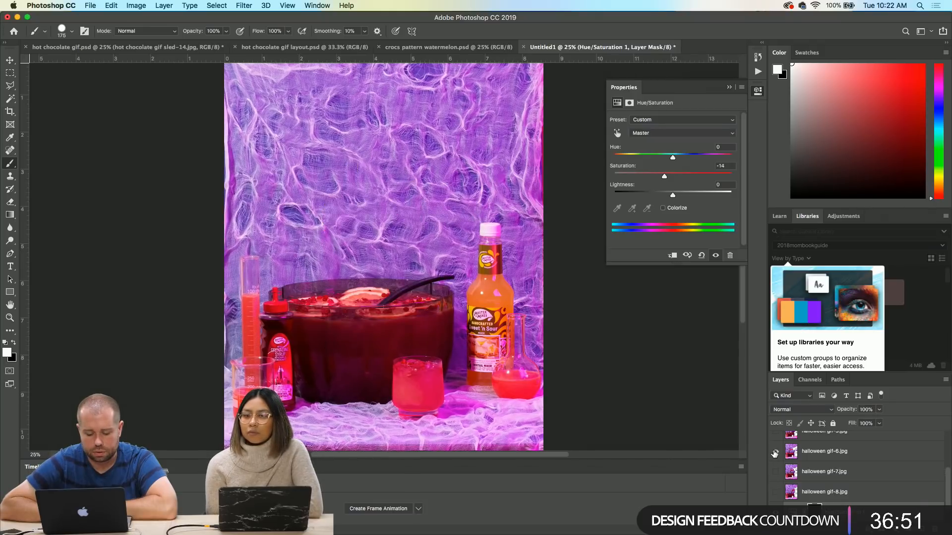
{"action": "left_click", "coordinate": [775, 453]}
{"action": "left_click", "coordinate": [775, 454]}
{"action": "left_click", "coordinate": [775, 453]}
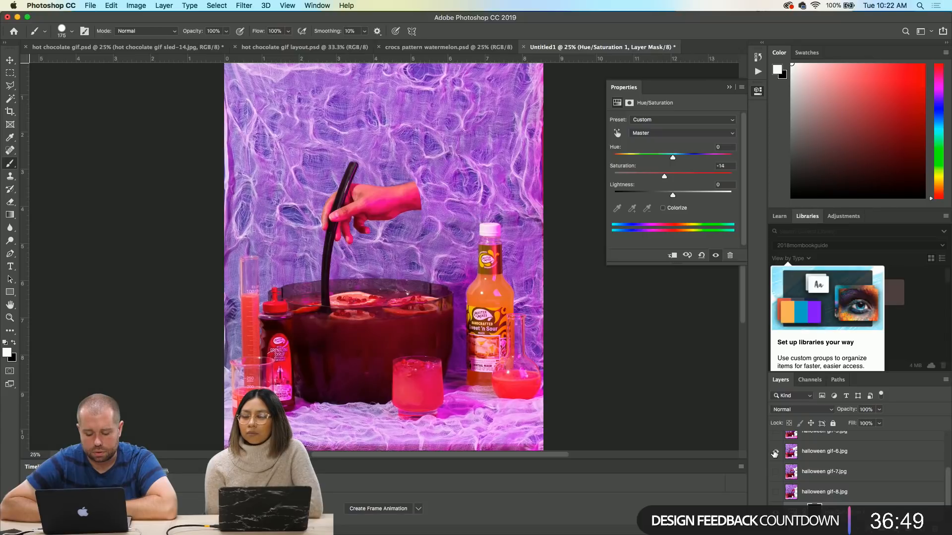
{"action": "left_click", "coordinate": [775, 454]}
{"action": "left_click", "coordinate": [775, 454]}
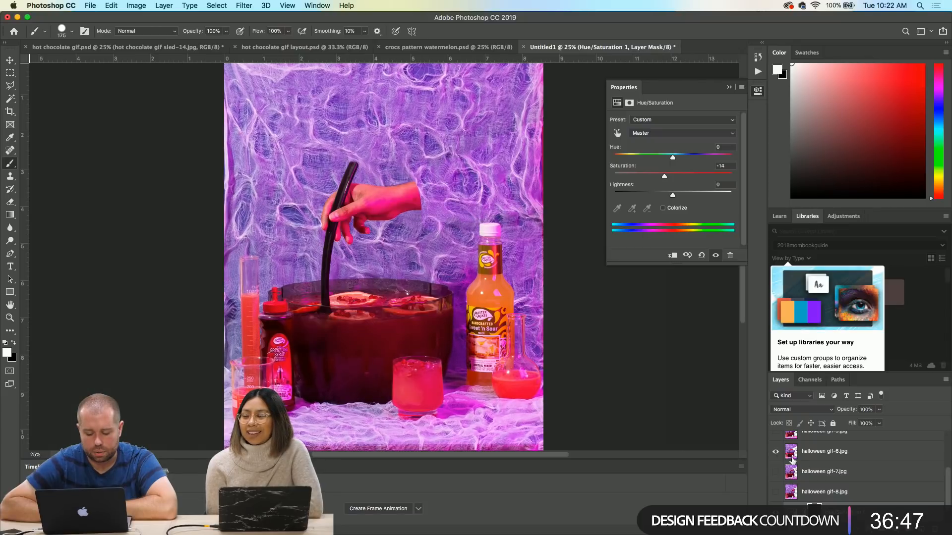
{"action": "left_click", "coordinate": [776, 453]}
{"action": "left_click", "coordinate": [776, 453]}
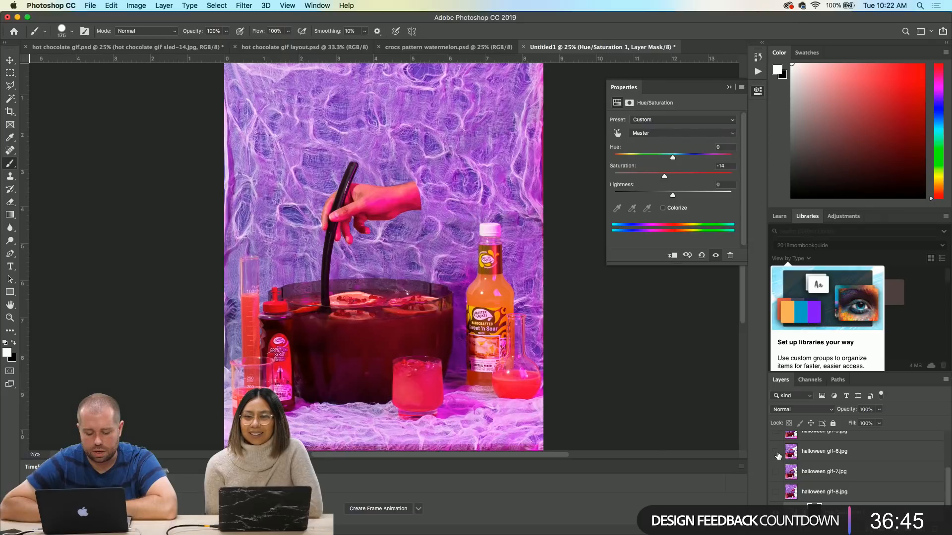
- Select the layer halloween gif-6.jpg, make it visible and switch to the Eraser tool
{"action": "left_click", "coordinate": [776, 453]}
{"action": "left_click", "coordinate": [779, 454]}
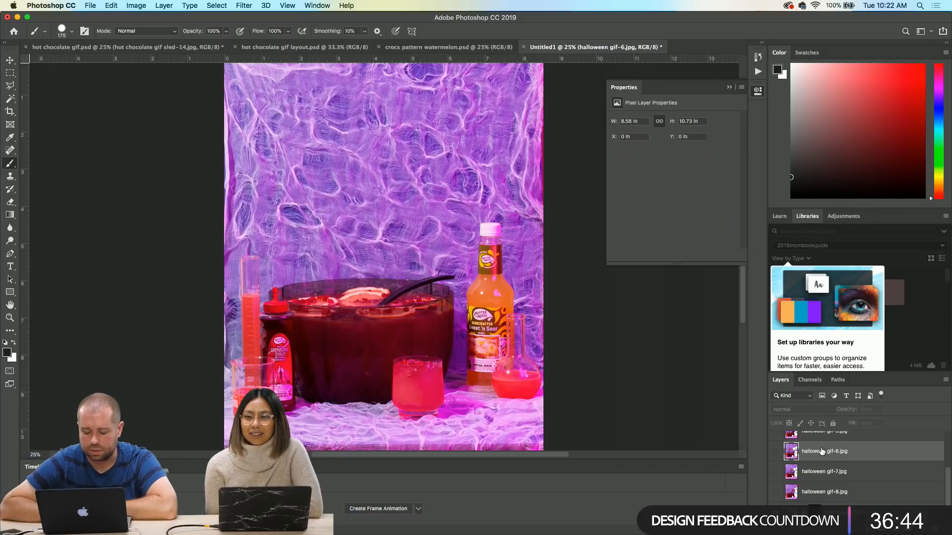
{"action": "left_click", "coordinate": [776, 453]}
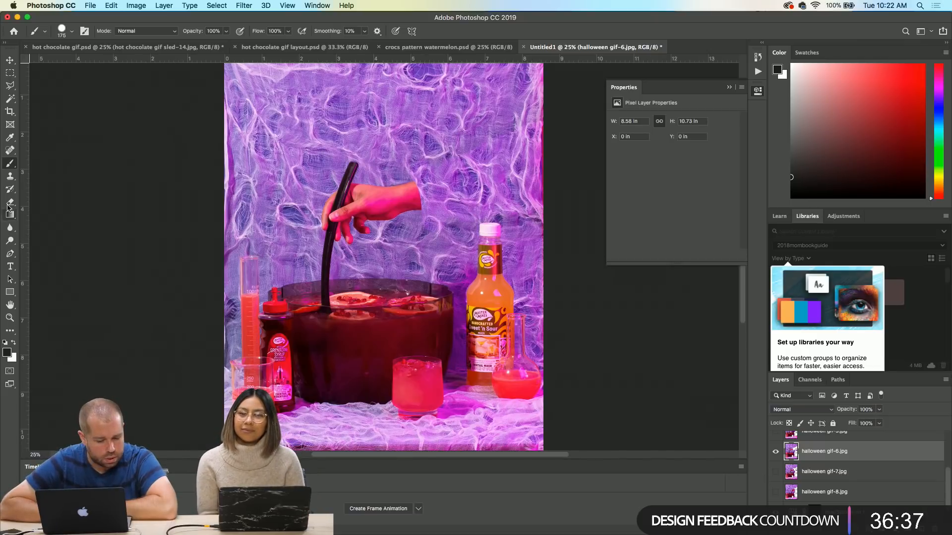
{"action": "left_click", "coordinate": [9, 201]}
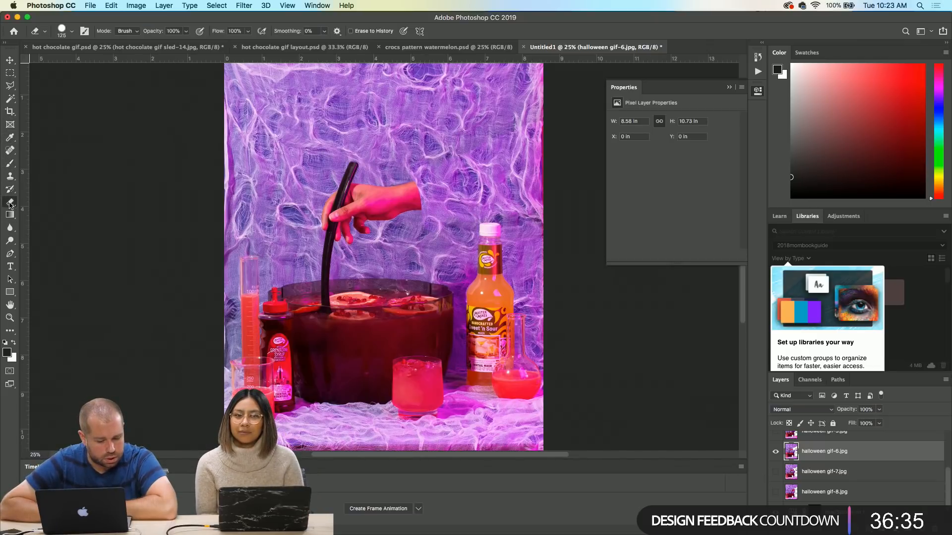
- Toggle the selected halloween gif-6.jpg frame on and off against the base photo, leaving it hidden
{"action": "left_click", "coordinate": [775, 451]}
{"action": "left_click", "coordinate": [775, 452]}
{"action": "left_click", "coordinate": [775, 452]}
{"action": "left_click", "coordinate": [775, 452]}
{"action": "left_click", "coordinate": [774, 453]}
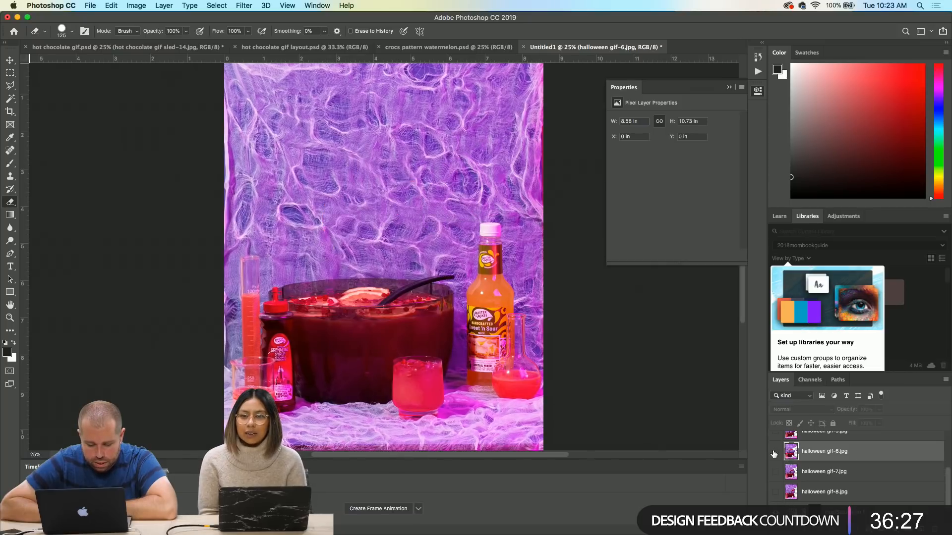
{"action": "left_click", "coordinate": [775, 452]}
{"action": "left_click", "coordinate": [775, 452]}
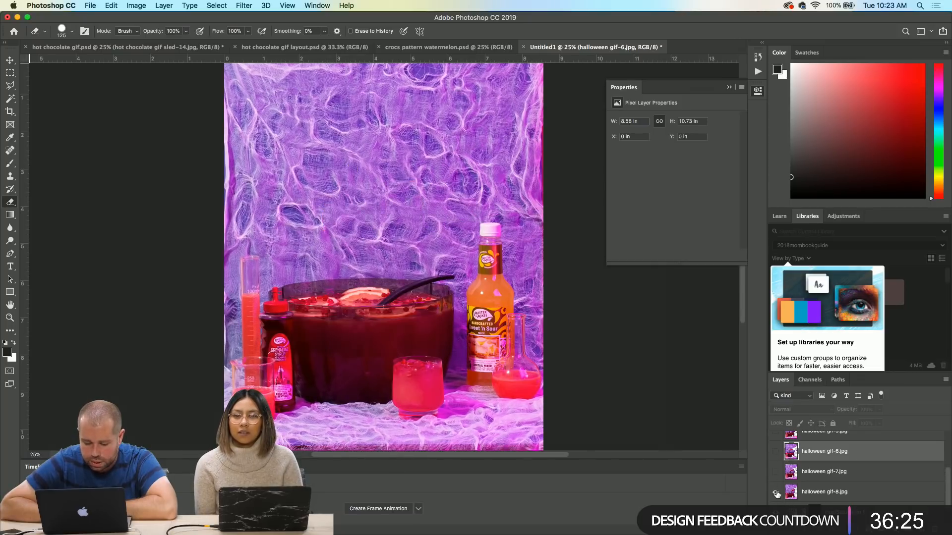
- Preview halloween gif-8.jpg, then select halloween gif-7.jpg and toggle its visibility to compare it with the base photo
{"action": "left_click", "coordinate": [776, 492]}
{"action": "left_click", "coordinate": [777, 493]}
{"action": "left_click", "coordinate": [776, 473]}
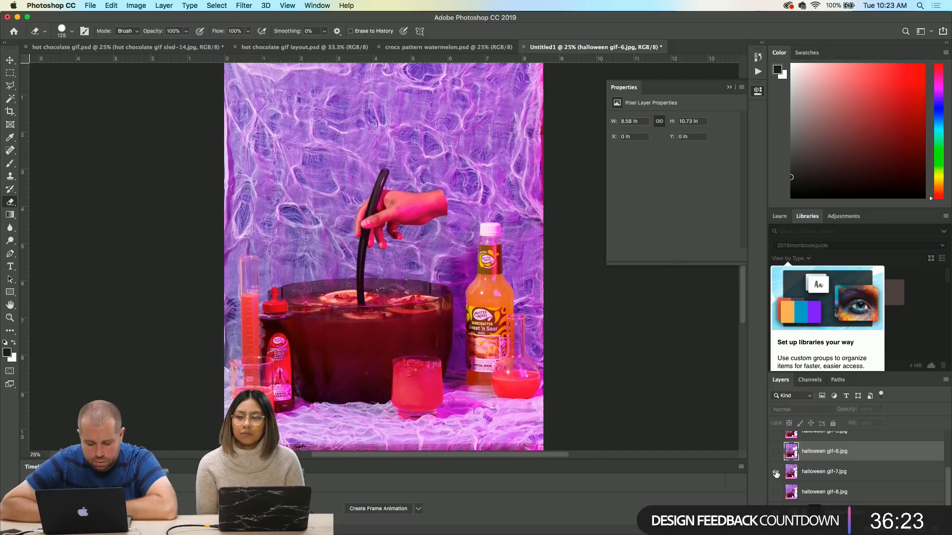
{"action": "left_click", "coordinate": [776, 472]}
{"action": "left_click", "coordinate": [776, 473]}
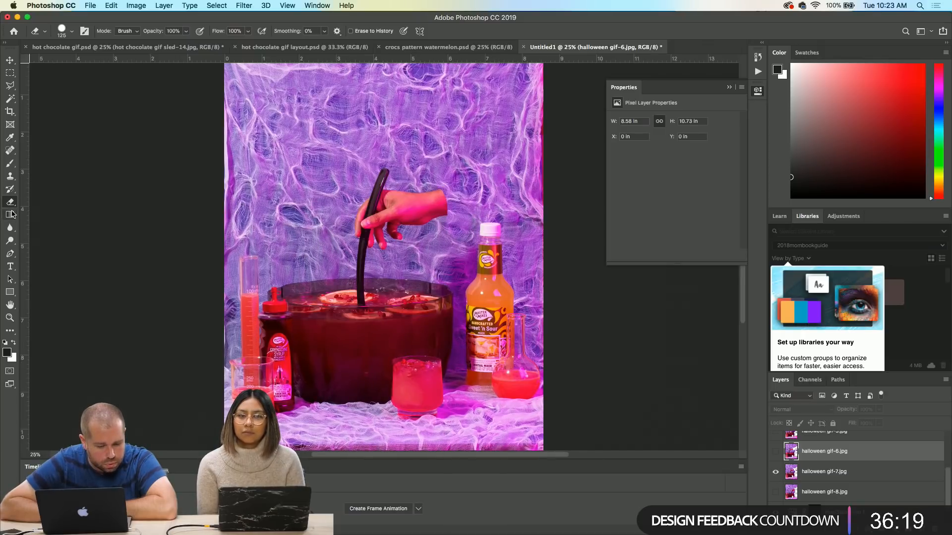
{"action": "left_click", "coordinate": [833, 473]}
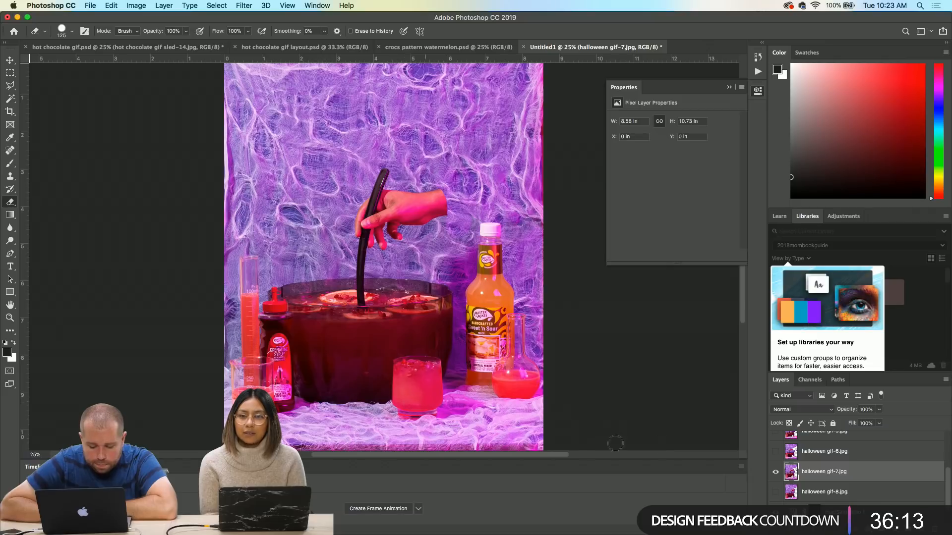
{"action": "left_click", "coordinate": [776, 474]}
{"action": "left_click", "coordinate": [776, 473]}
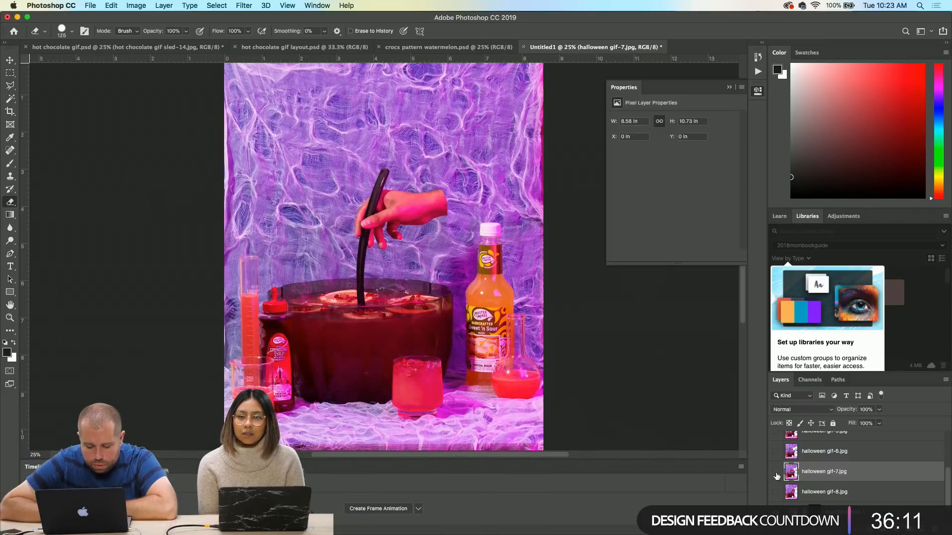
{"action": "left_click", "coordinate": [775, 474]}
{"action": "left_click", "coordinate": [776, 473]}
- Toggle halloween gif-7, -6, -5 and -4 in turn to compare the hand positions, leaving all of them hidden
{"action": "left_click", "coordinate": [776, 452]}
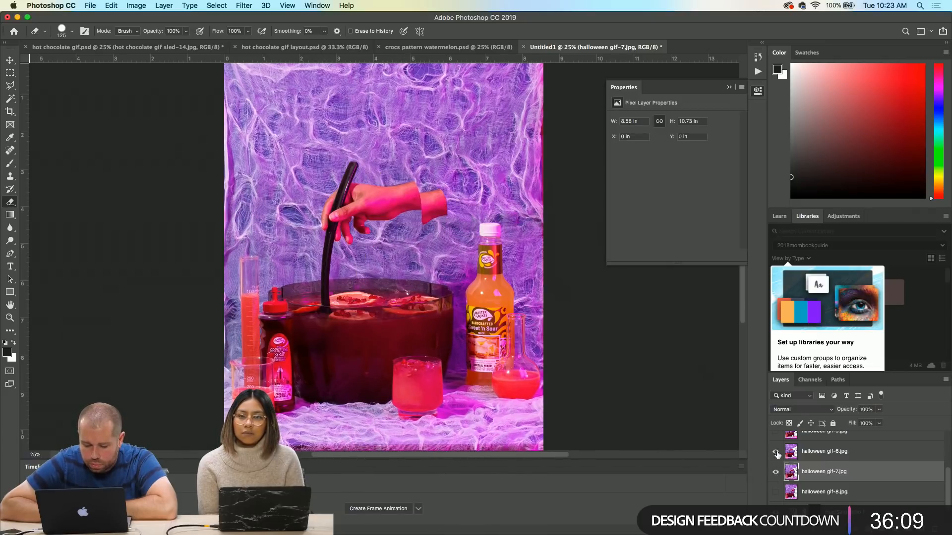
{"action": "scroll", "coordinate": [778, 455], "scroll_direction": "up", "scroll_amount": 2}
{"action": "left_click", "coordinate": [776, 486]}
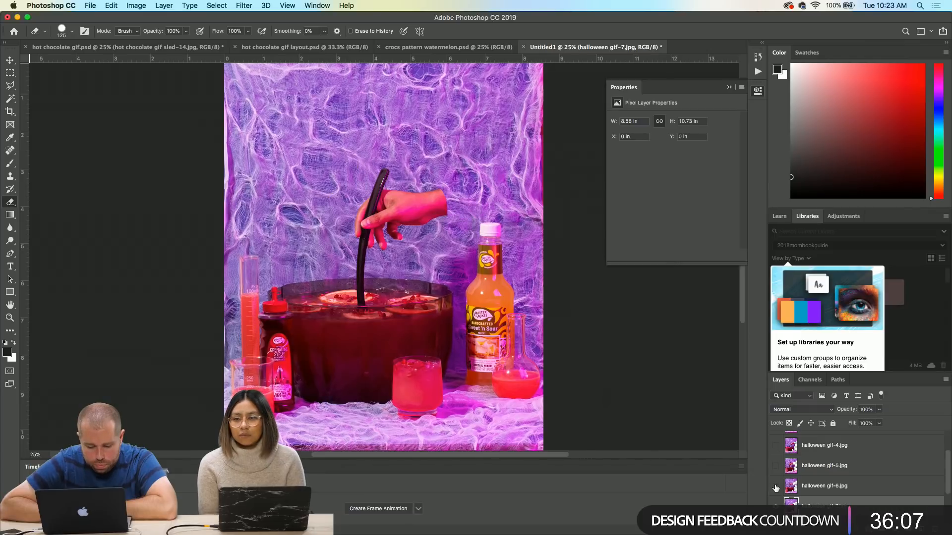
{"action": "left_click", "coordinate": [776, 487]}
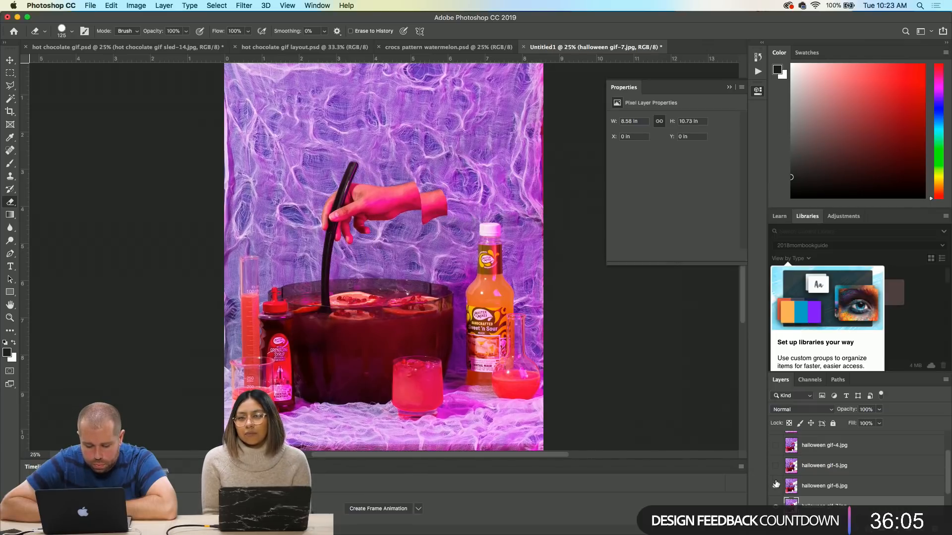
{"action": "left_click", "coordinate": [775, 487]}
{"action": "left_click", "coordinate": [776, 503]}
{"action": "left_click", "coordinate": [775, 487]}
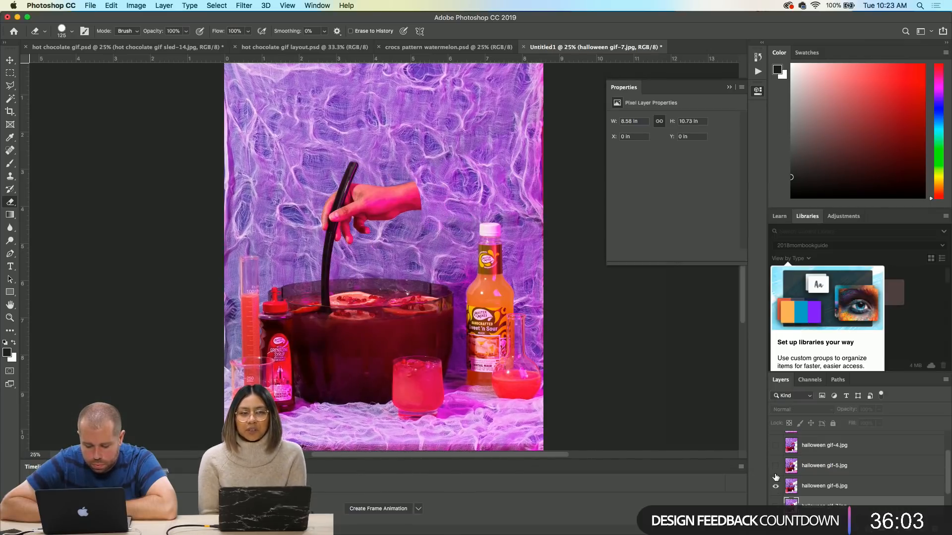
{"action": "left_click", "coordinate": [776, 487]}
{"action": "left_click", "coordinate": [776, 466]}
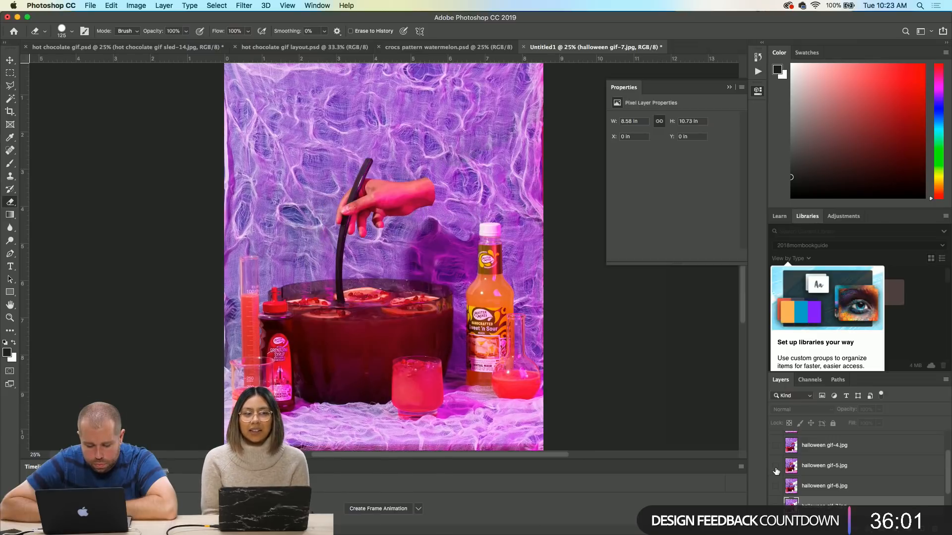
{"action": "left_click", "coordinate": [776, 466]}
{"action": "left_click", "coordinate": [776, 446]}
{"action": "left_click", "coordinate": [776, 447]}
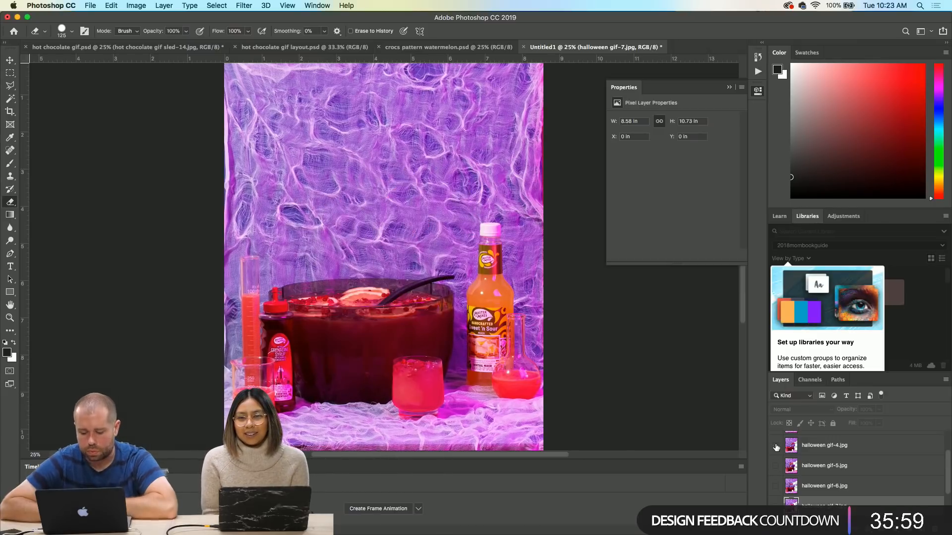
- Show only halloween gif-8.jpg above the Hue/Saturation layer and the base photo
{"action": "scroll", "coordinate": [777, 448], "scroll_direction": "up", "scroll_amount": 2}
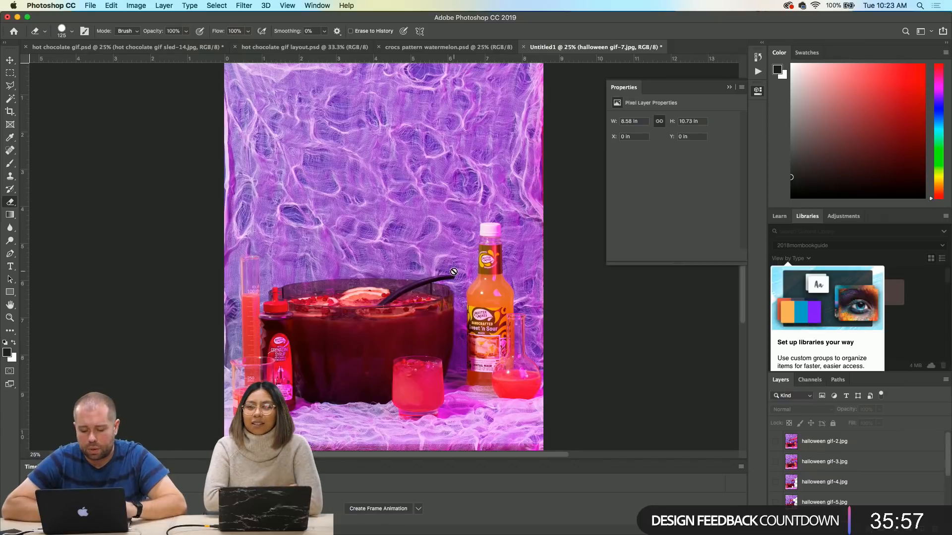
{"action": "scroll", "coordinate": [817, 479], "scroll_direction": "down", "scroll_amount": 4}
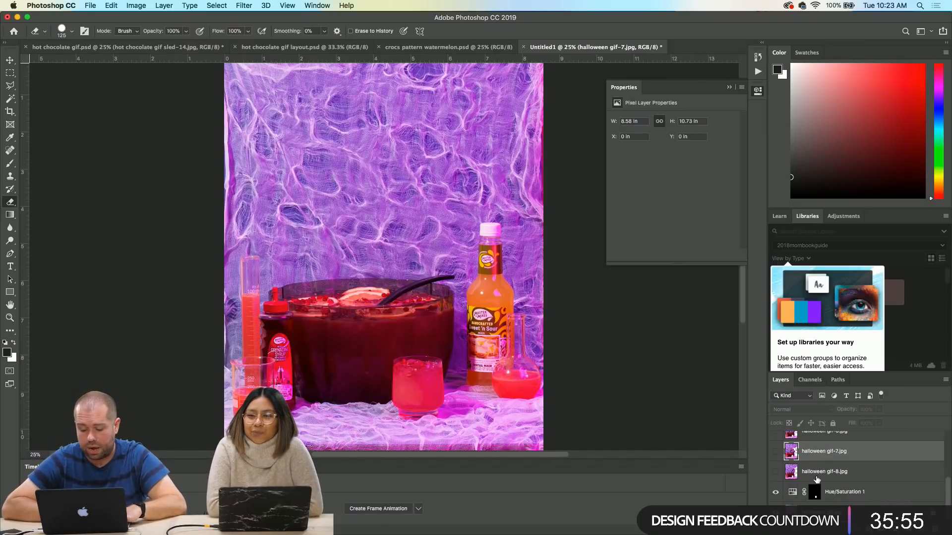
{"action": "left_click", "coordinate": [776, 471]}
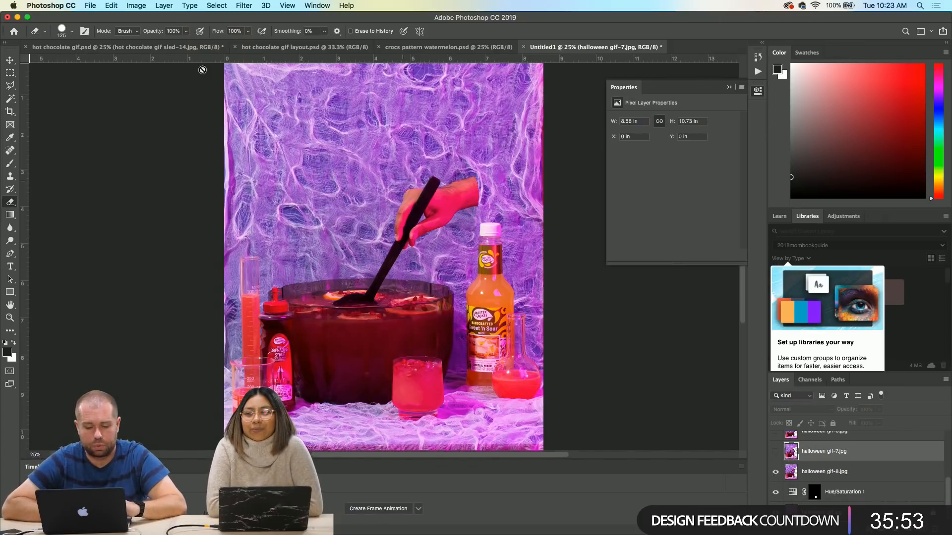
{"action": "left_click", "coordinate": [91, 6]}
{"action": "mouse_move", "coordinate": [126, 134]}
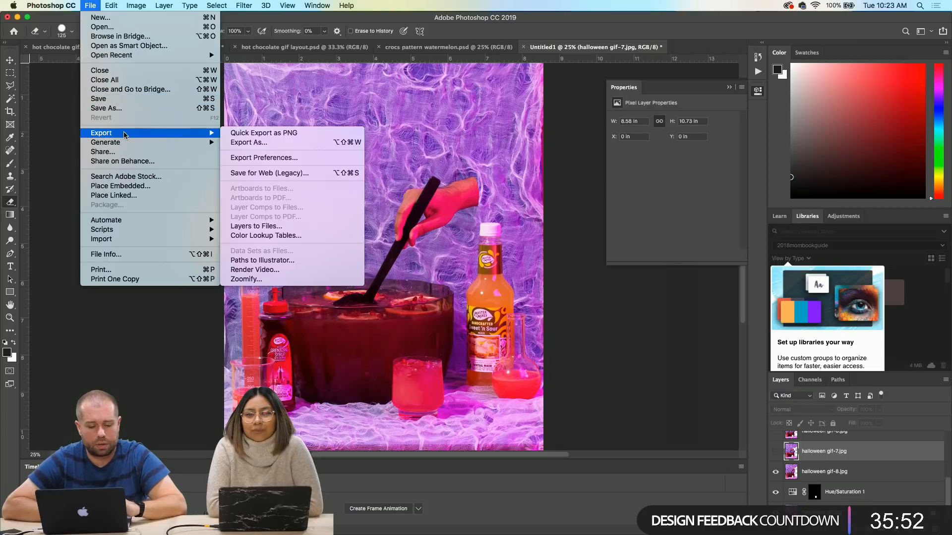
{"action": "left_click", "coordinate": [280, 173]}
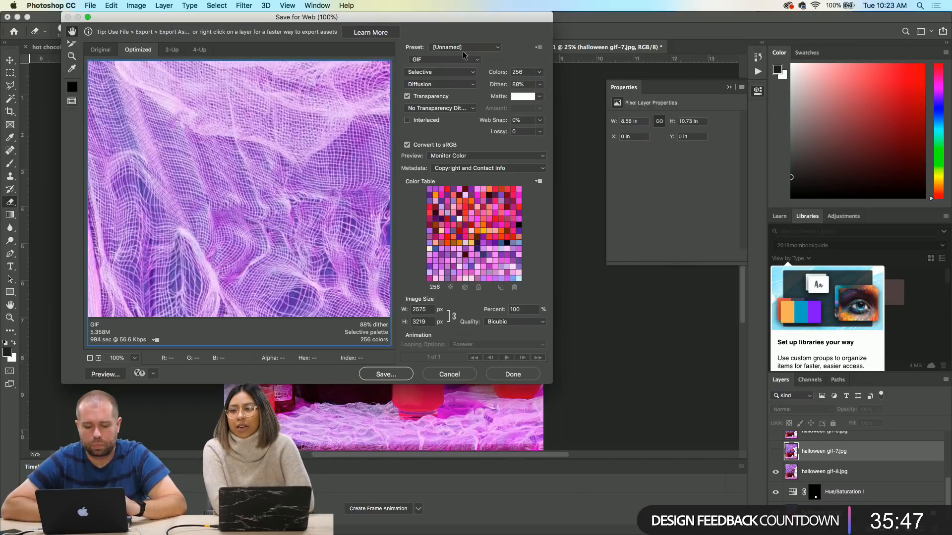
{"action": "left_click", "coordinate": [466, 47]}
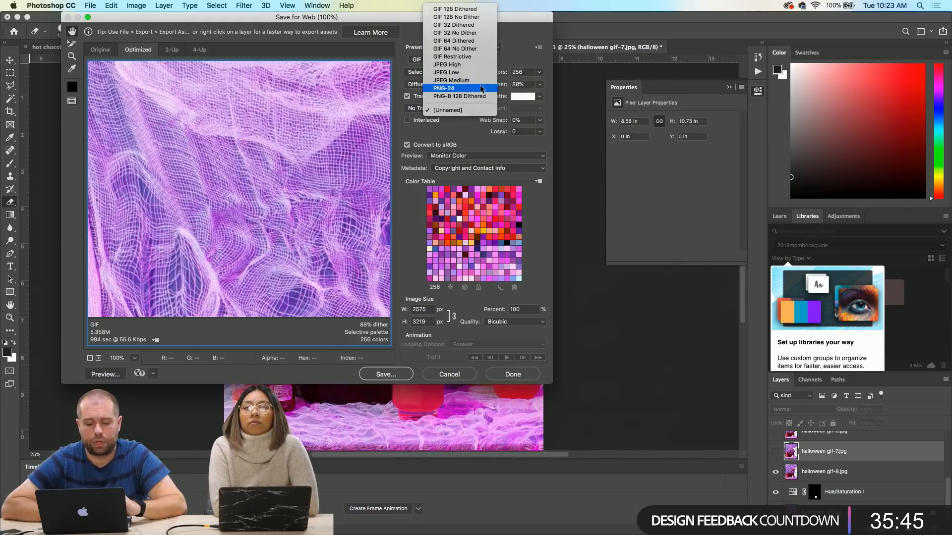
{"action": "left_click", "coordinate": [480, 88]}
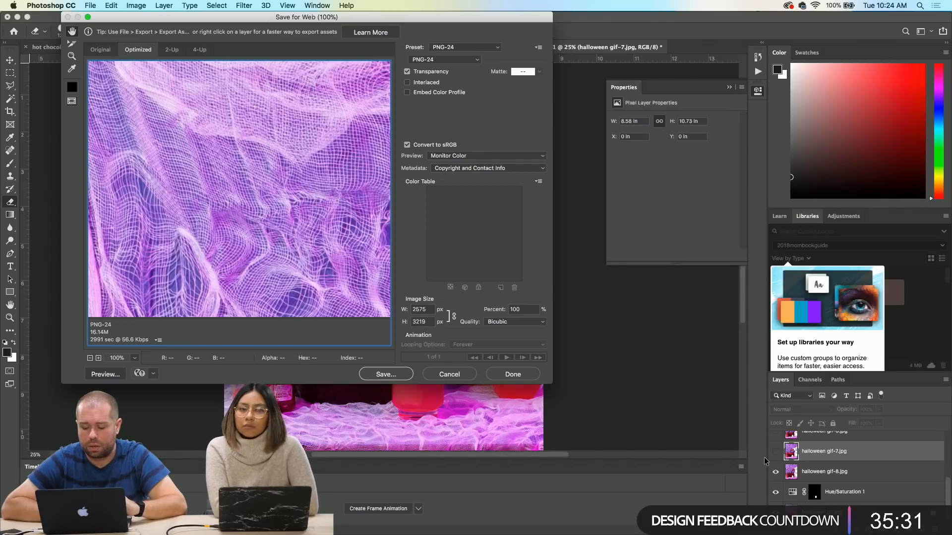
{"action": "left_click", "coordinate": [404, 374]}
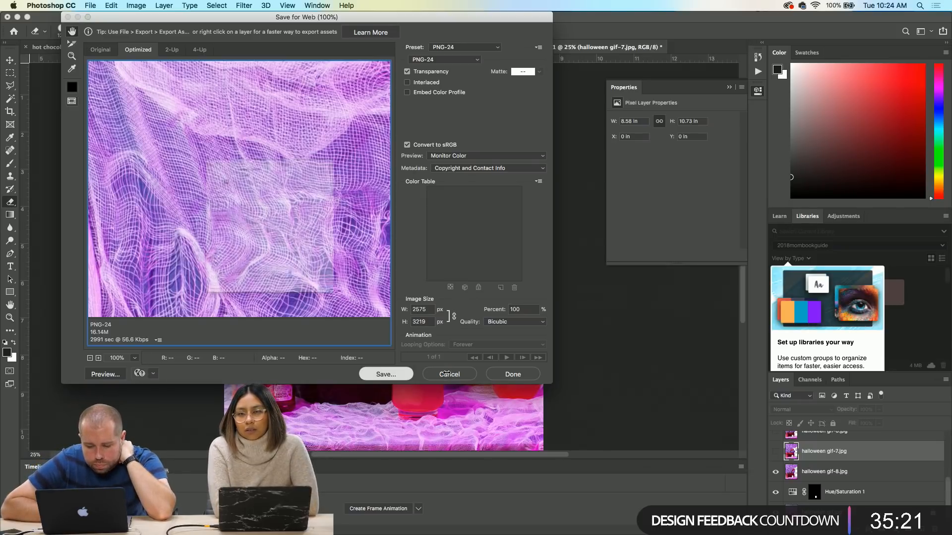
{"action": "left_click", "coordinate": [378, 399]}
{"action": "left_click", "coordinate": [459, 373]}
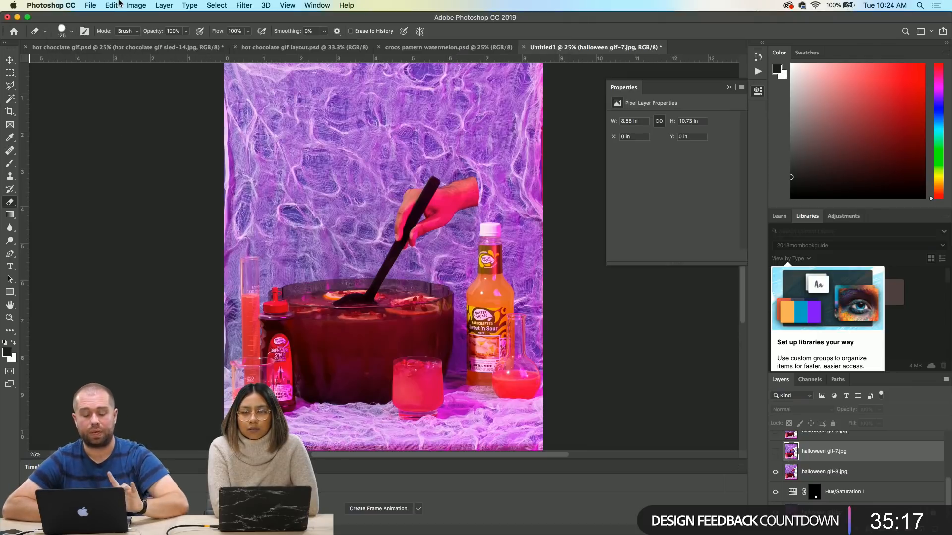
- Resize the whole image to 2000 pixels wide with proportions constrained and automatic resampling
{"action": "left_click", "coordinate": [133, 13]}
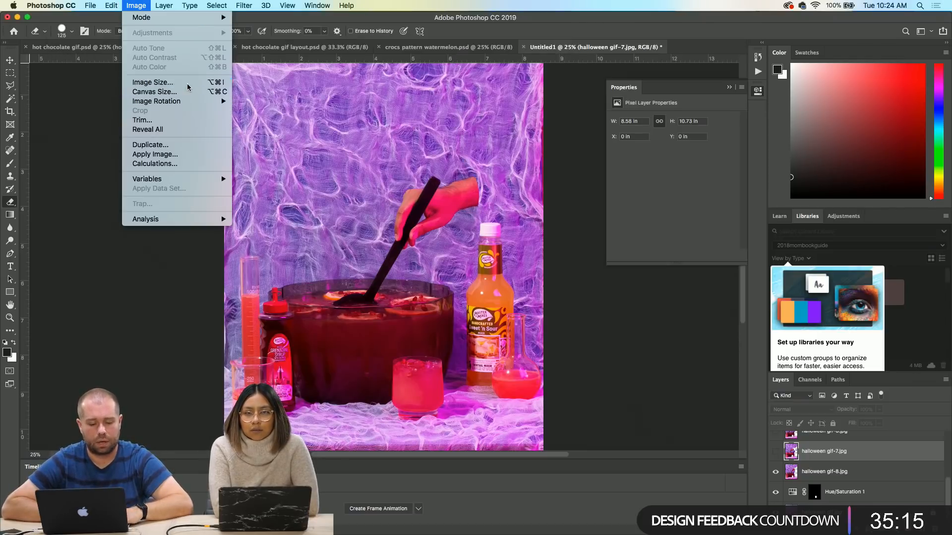
{"action": "left_click", "coordinate": [145, 83]}
{"action": "type", "text": "2000"}
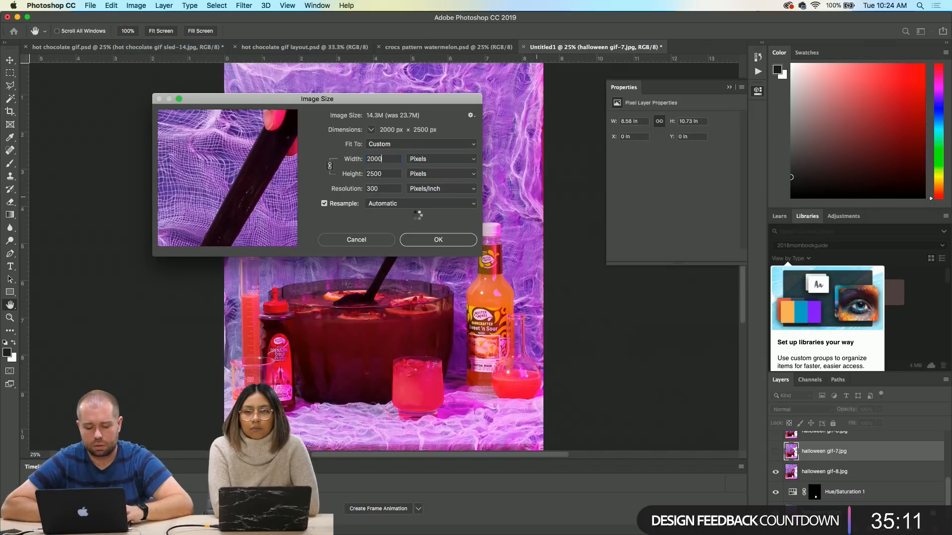
{"action": "key", "text": "Return"}
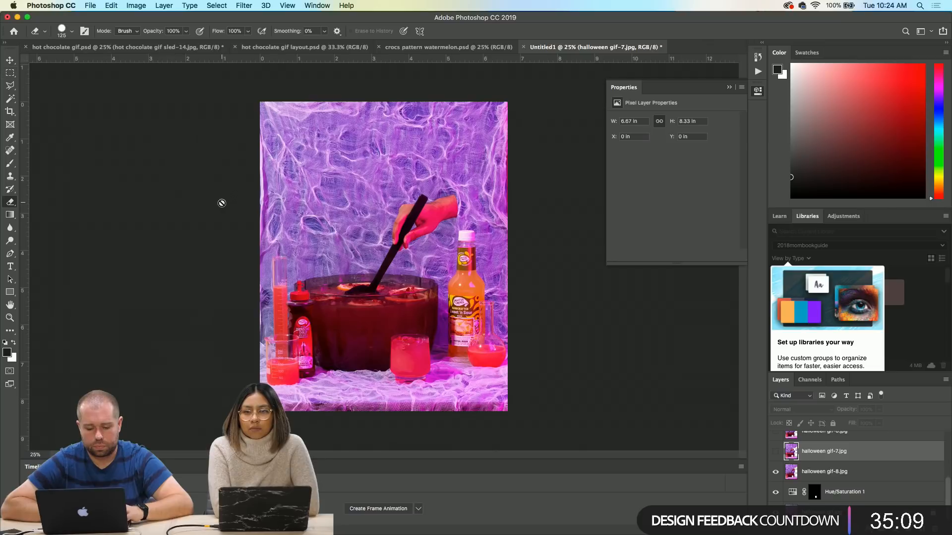
{"action": "left_click", "coordinate": [90, 5]}
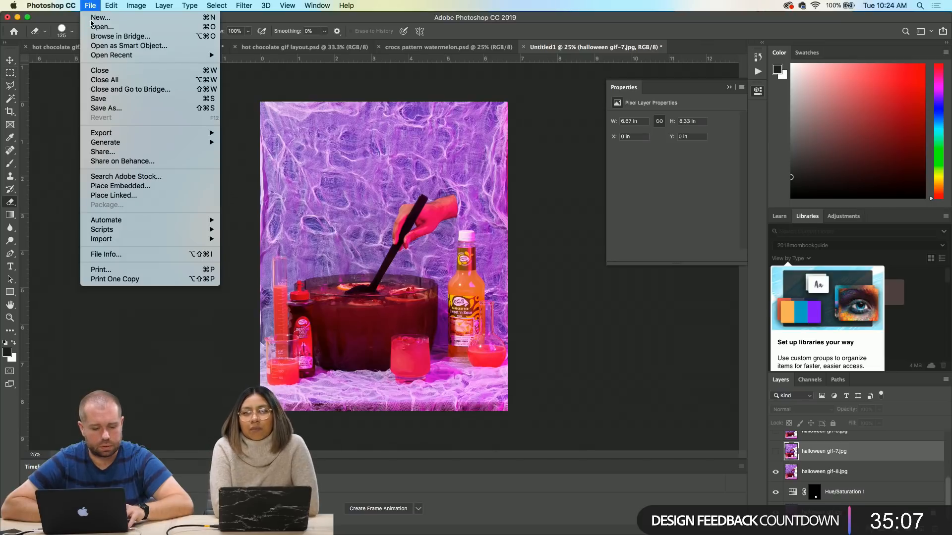
{"action": "left_click", "coordinate": [51, 95]}
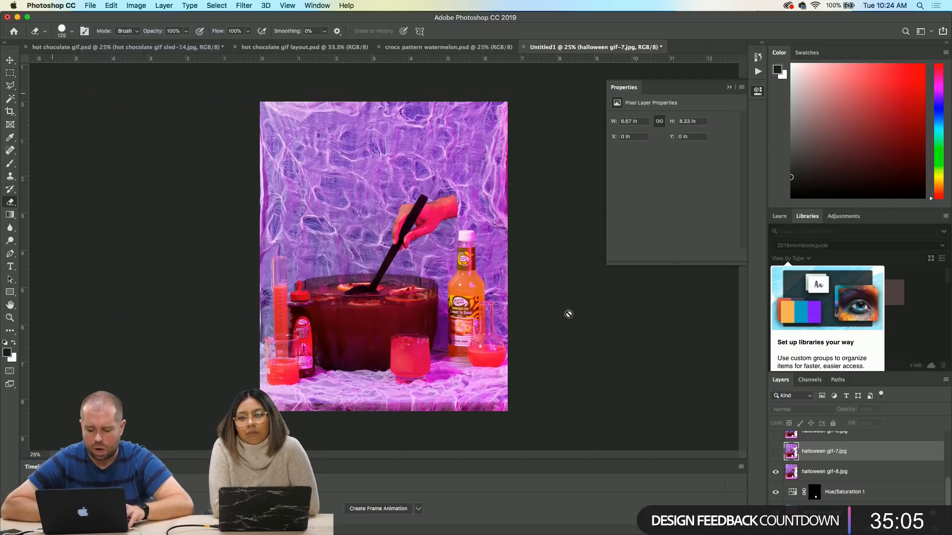
{"action": "scroll", "coordinate": [836, 471], "scroll_direction": "up", "scroll_amount": 5}
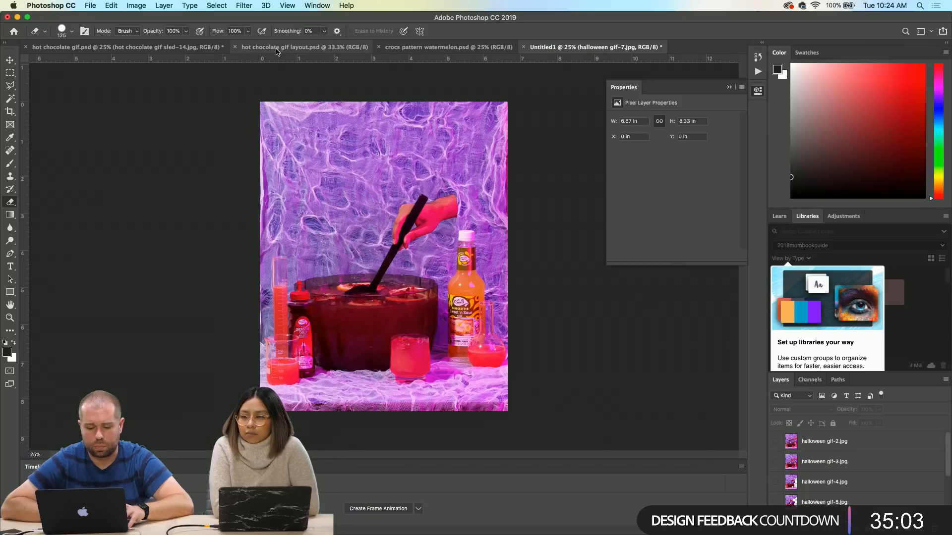
- Duplicate the top three adjustment layers, Curves, Exposure and Curves, from hot chocolate gif.psd into the Untitled1 document
{"action": "left_click", "coordinate": [362, 48]}
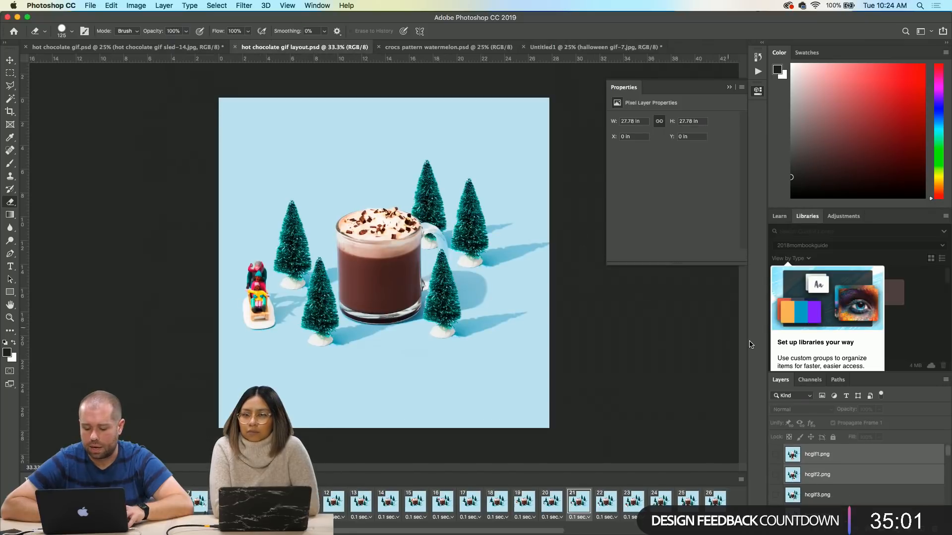
{"action": "left_click", "coordinate": [114, 47]}
{"action": "scroll", "coordinate": [847, 448], "scroll_direction": "up", "scroll_amount": 5}
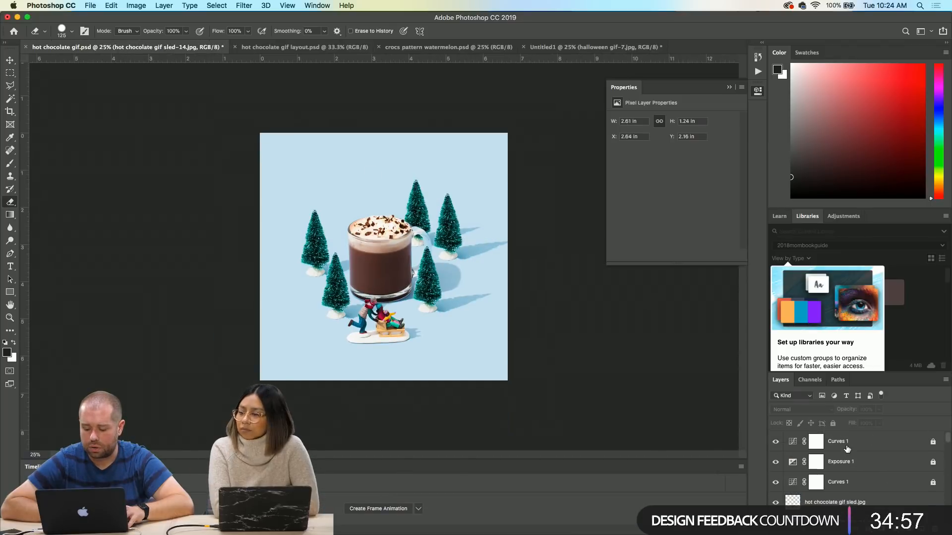
{"action": "left_click", "coordinate": [847, 448]}
{"action": "left_click", "coordinate": [841, 487], "text": "shift"}
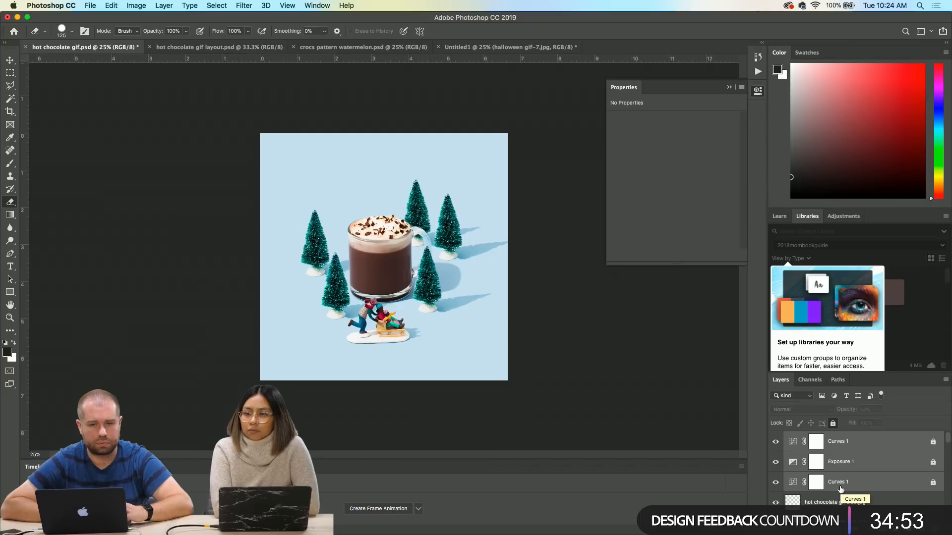
{"action": "right_click", "coordinate": [840, 489]}
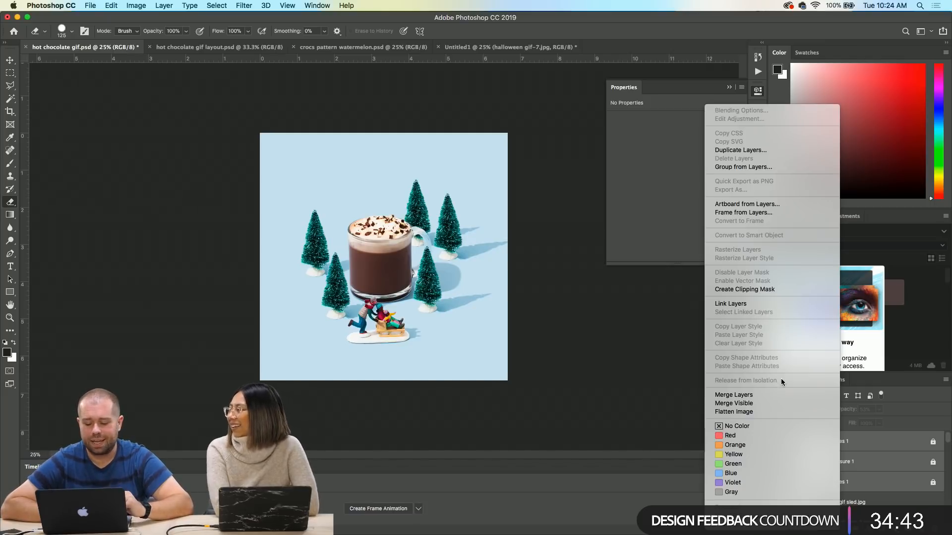
{"action": "left_click", "coordinate": [767, 151]}
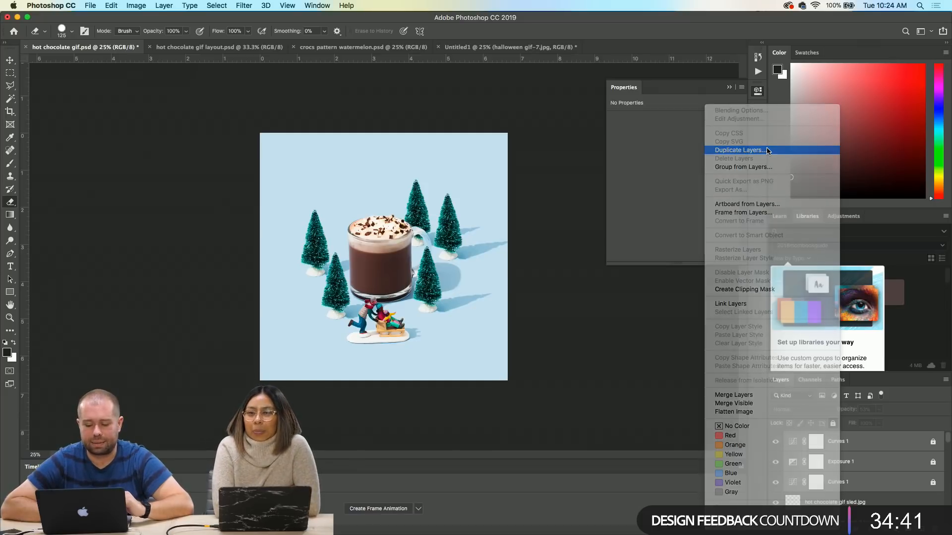
{"action": "left_click", "coordinate": [372, 180]}
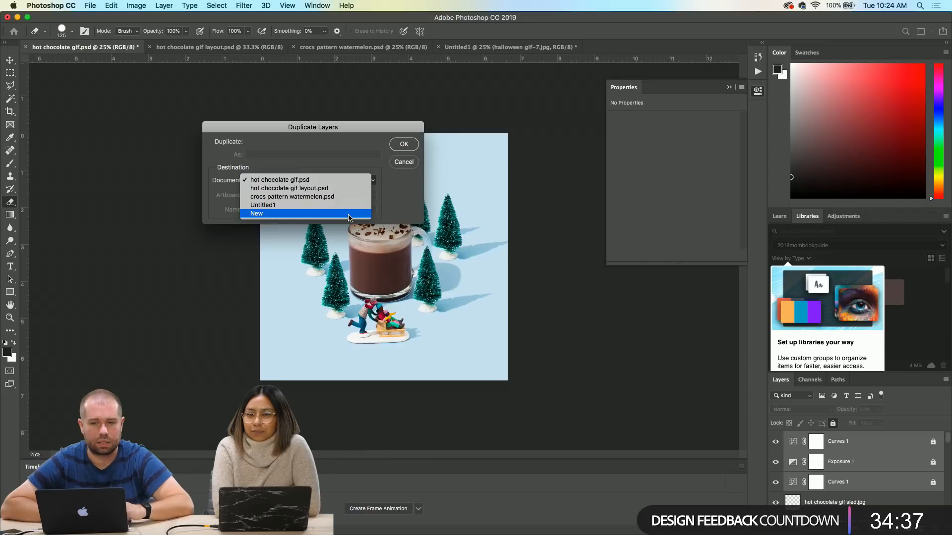
{"action": "left_click", "coordinate": [347, 213]}
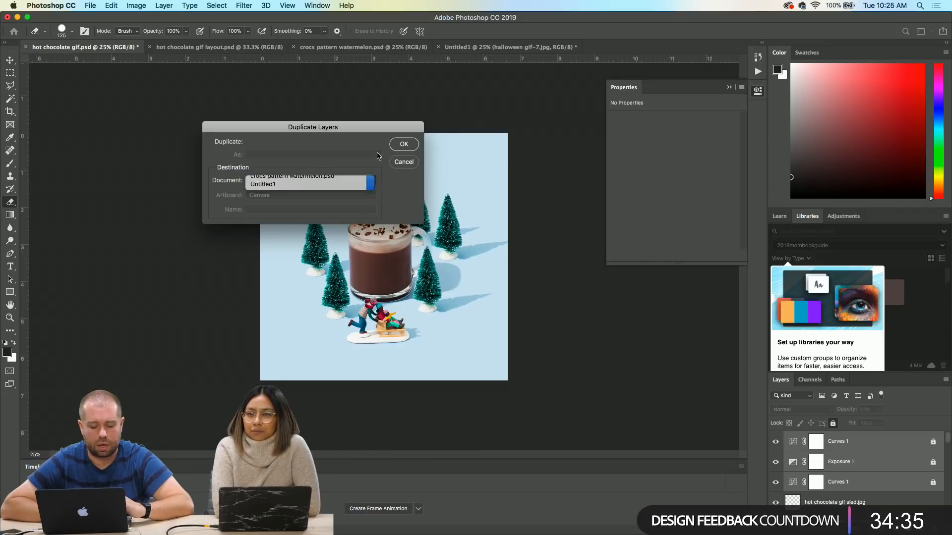
{"action": "left_click", "coordinate": [396, 144]}
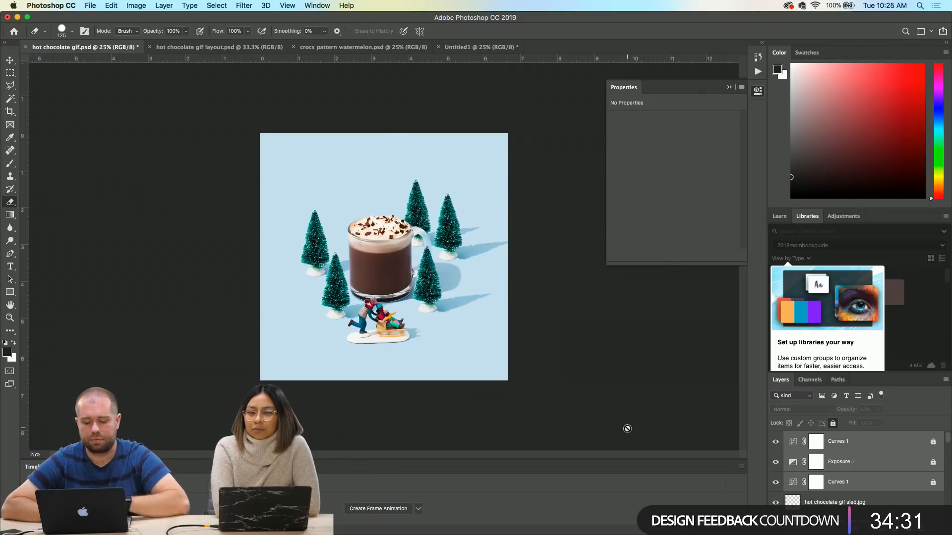
- In Untitled1, move the three duplicated Curves and Exposure layers above halloween gif-2.jpg to the top of the layer stack
{"action": "left_click", "coordinate": [473, 48]}
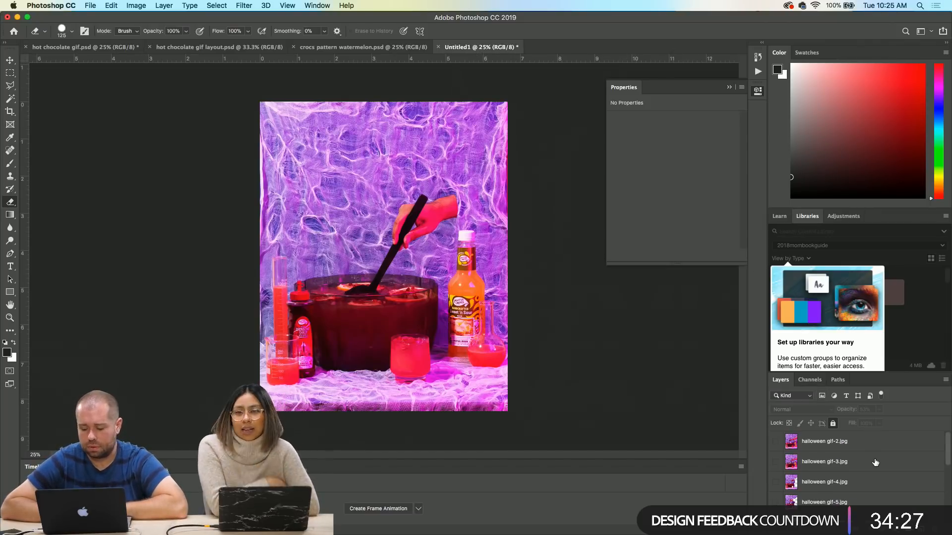
{"action": "scroll", "coordinate": [875, 463], "scroll_direction": "down", "scroll_amount": 5}
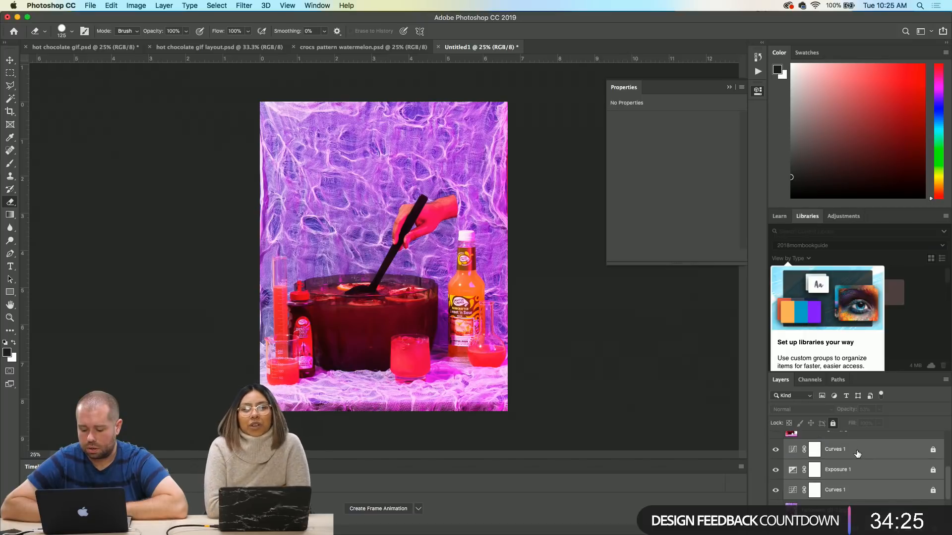
{"action": "scroll", "coordinate": [858, 455], "scroll_direction": "up", "scroll_amount": 5}
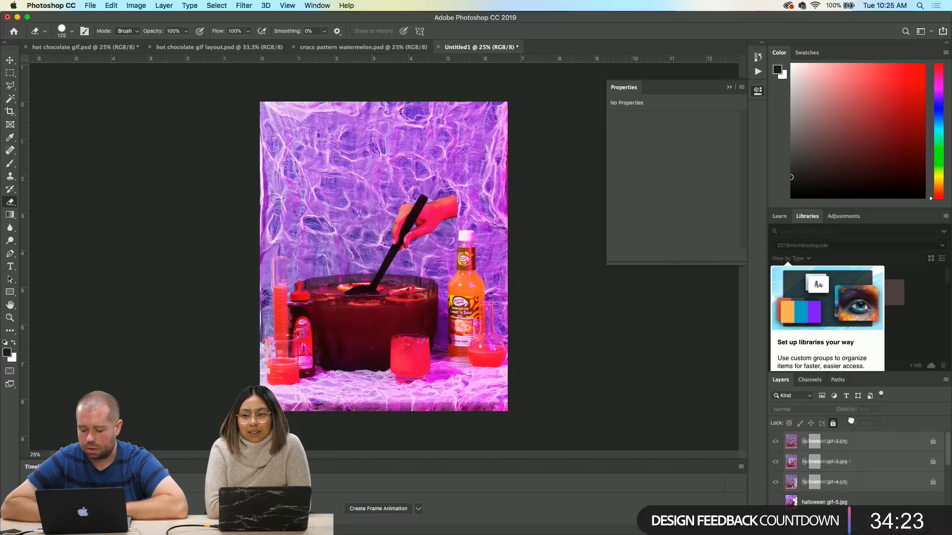
{"action": "scroll", "coordinate": [852, 438], "scroll_direction": "down", "scroll_amount": 3}
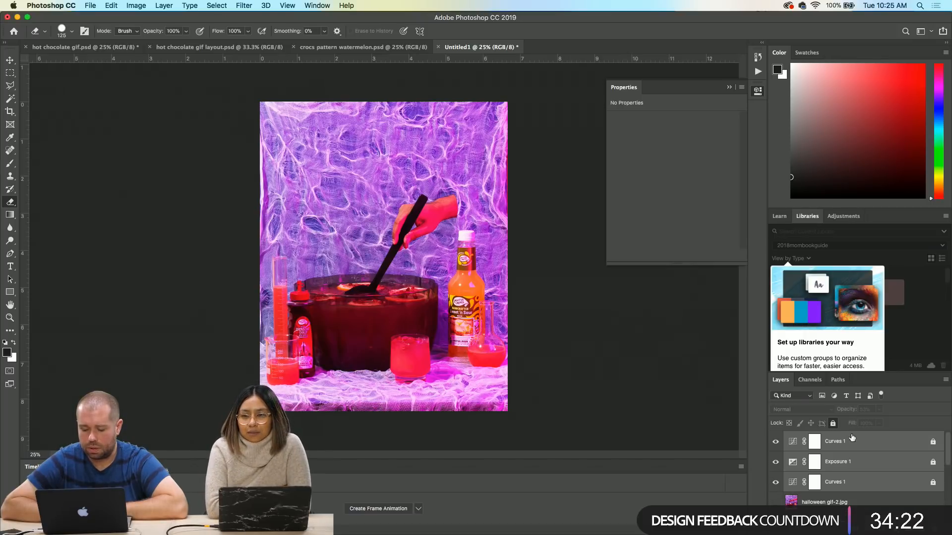
- Toggle the copied adjustment layers' visibility to compare their effect, leaving Exposure 1 and the lower Curves layer shown and the upper Curves hidden
{"action": "left_click", "coordinate": [776, 463]}
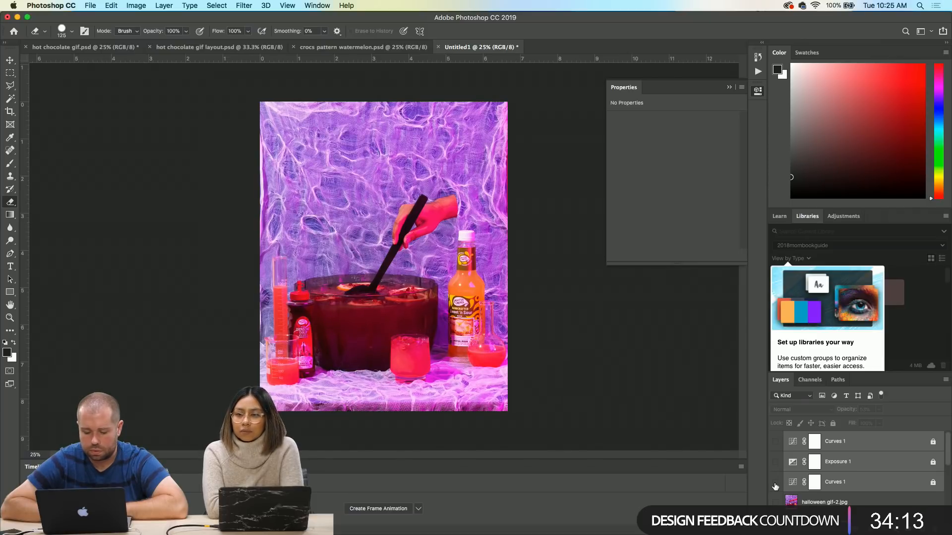
{"action": "left_click", "coordinate": [776, 462]}
{"action": "left_click", "coordinate": [775, 463]}
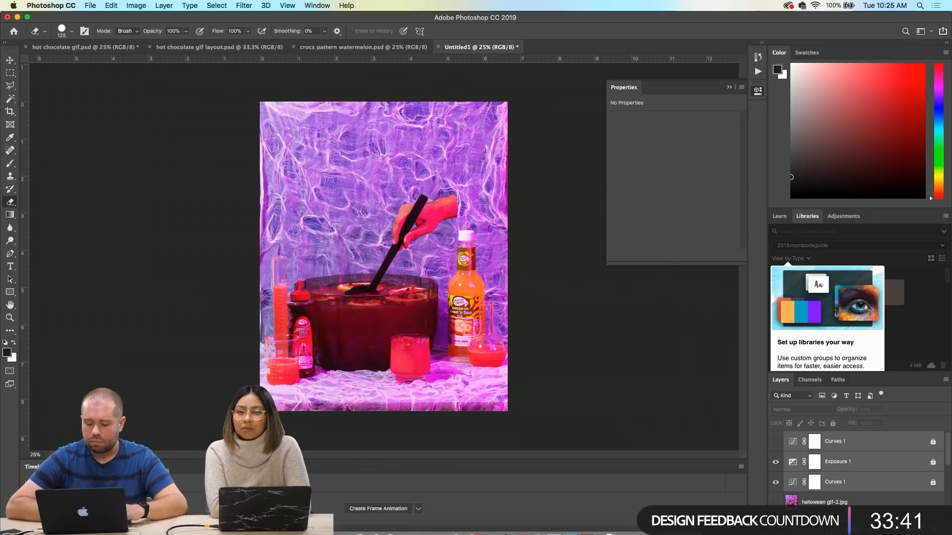
- Start a Save for Web export of the visible halloween frame with the PNG-24 preset
{"action": "scroll", "coordinate": [836, 463], "scroll_direction": "down", "scroll_amount": 10}
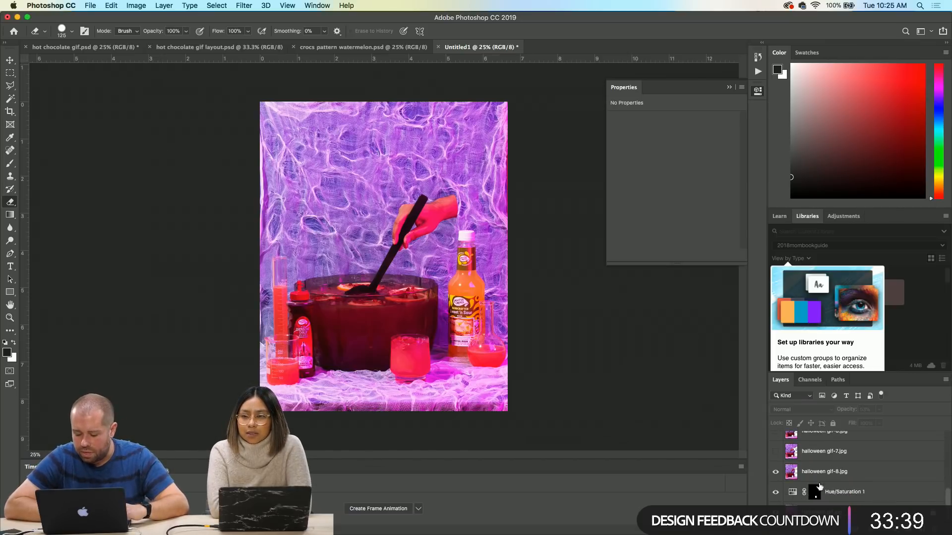
{"action": "left_click", "coordinate": [90, 5]}
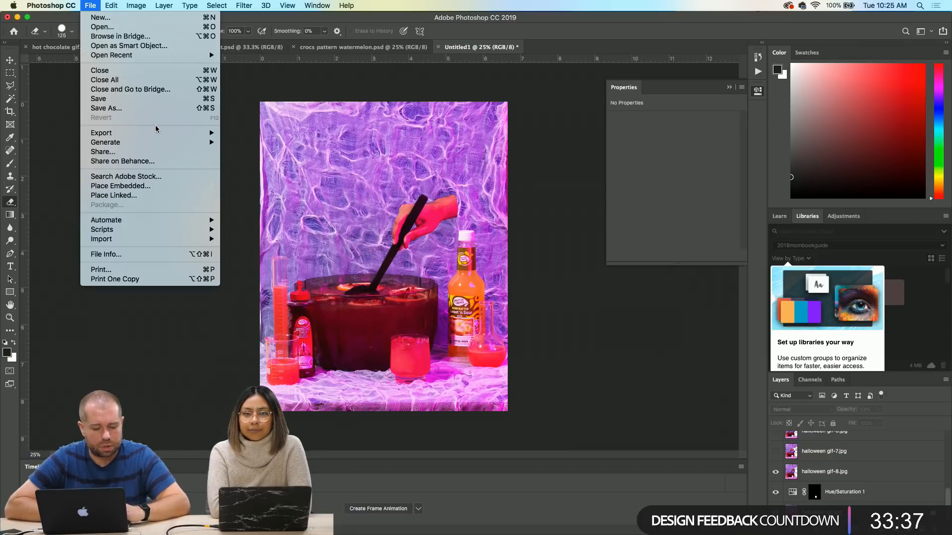
{"action": "mouse_move", "coordinate": [161, 135]}
{"action": "left_click", "coordinate": [325, 174]}
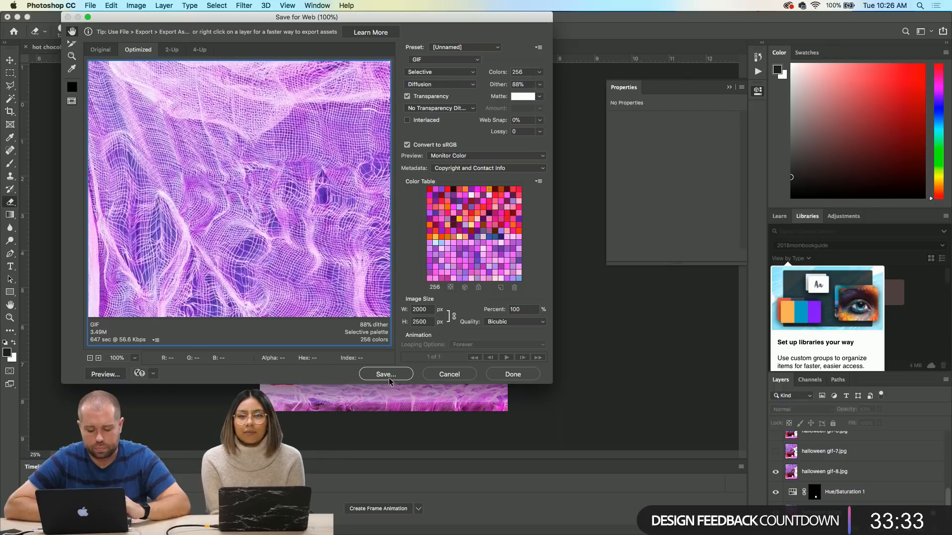
{"action": "left_click", "coordinate": [468, 48]}
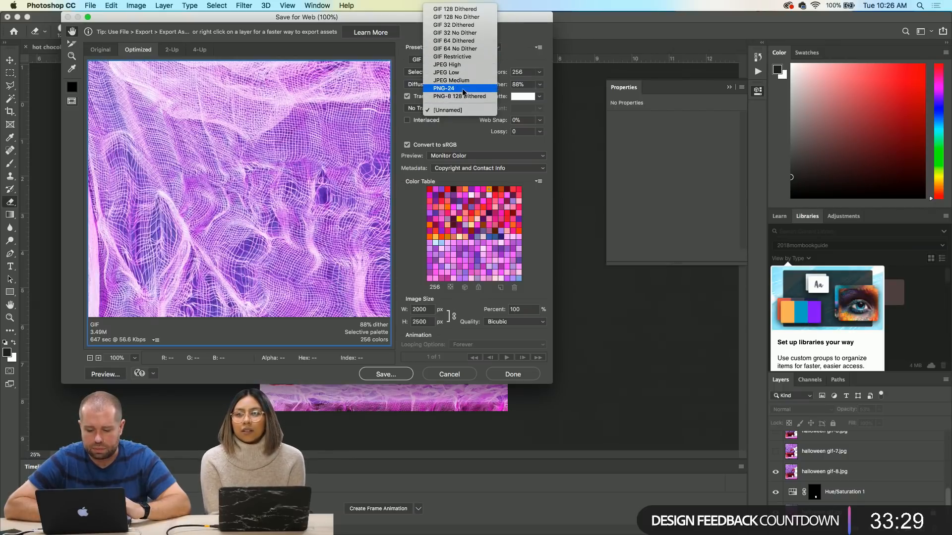
{"action": "left_click", "coordinate": [464, 89]}
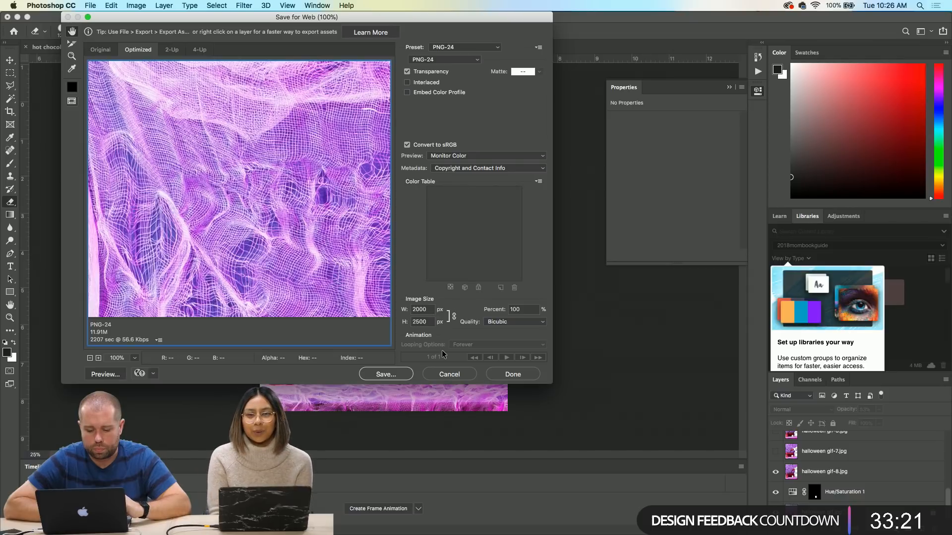
- Choose the halloween folder as the export destination and name the file halloweengifedit.png
{"action": "left_click", "coordinate": [388, 372]}
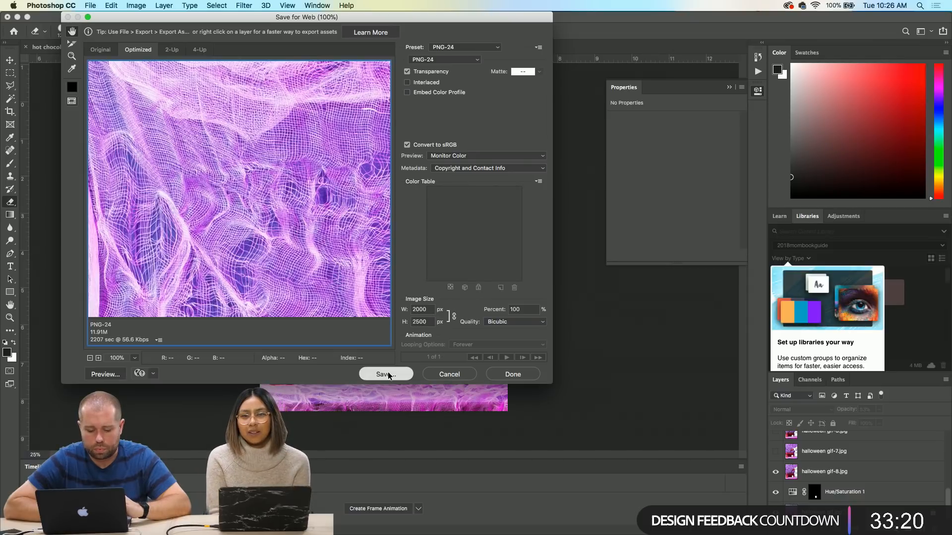
{"action": "left_click", "coordinate": [241, 105]}
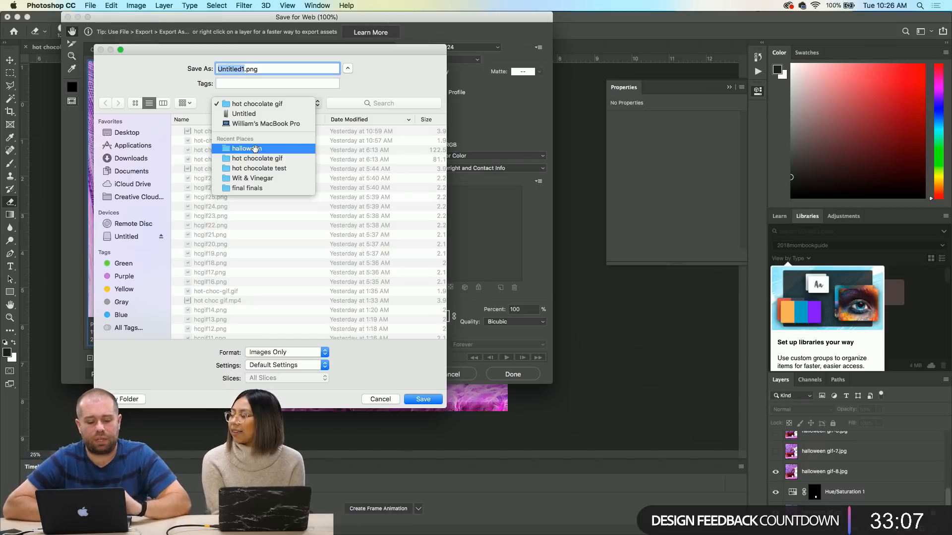
{"action": "left_click", "coordinate": [232, 233]}
{"action": "left_click", "coordinate": [243, 103]}
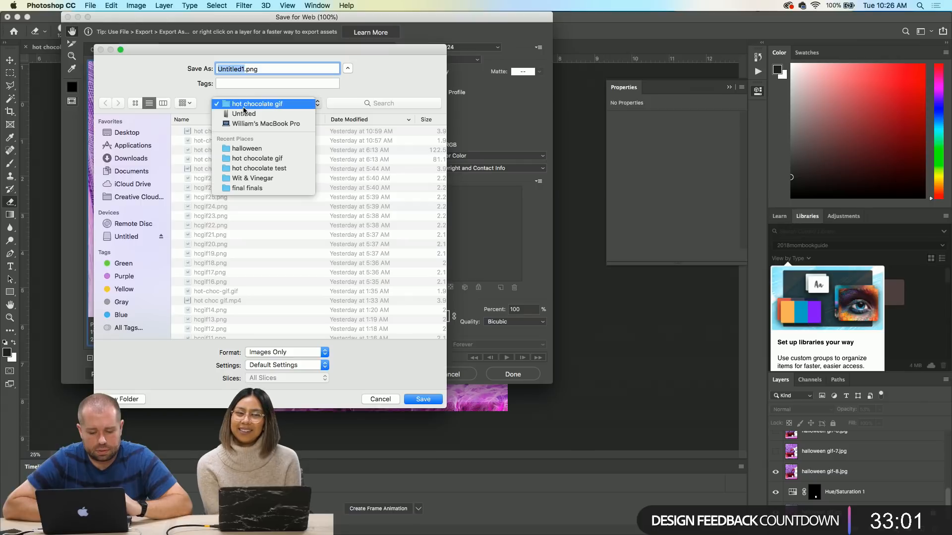
{"action": "left_click", "coordinate": [290, 149]}
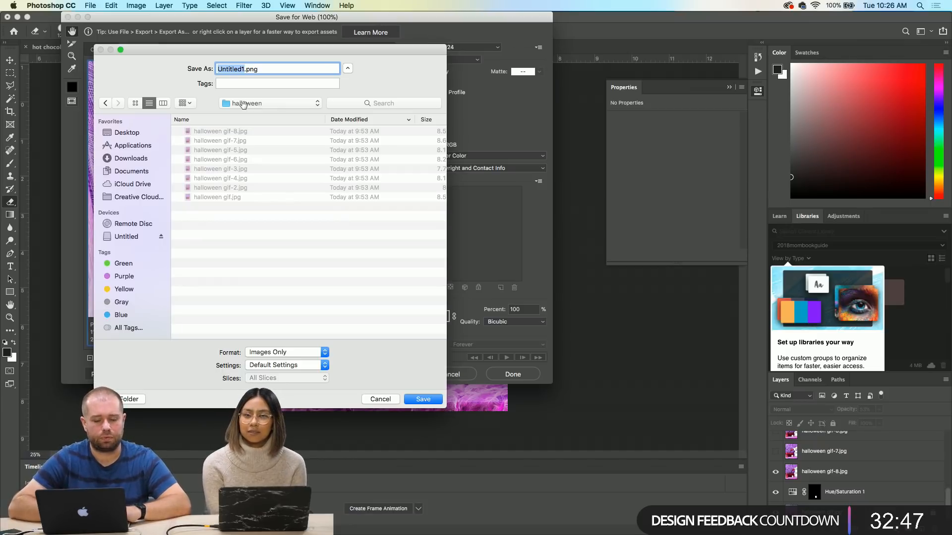
{"action": "type", "text": "hallow"}
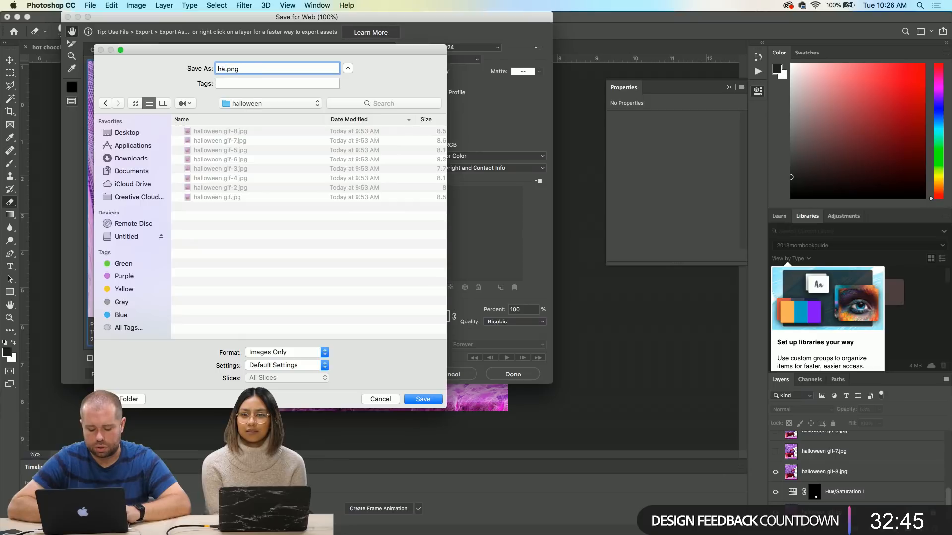
{"action": "type", "text": "eengifedit"}
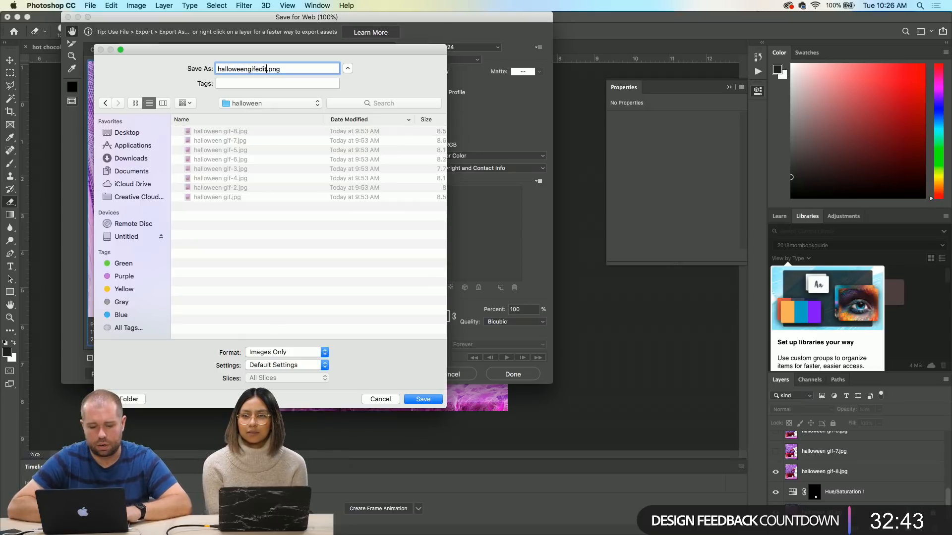
- Save the web export as halloweengifedit.png, and make the halloween gif-7.jpg layer visible instead of halloween gif-8.jpg
{"action": "key", "text": "Return"}
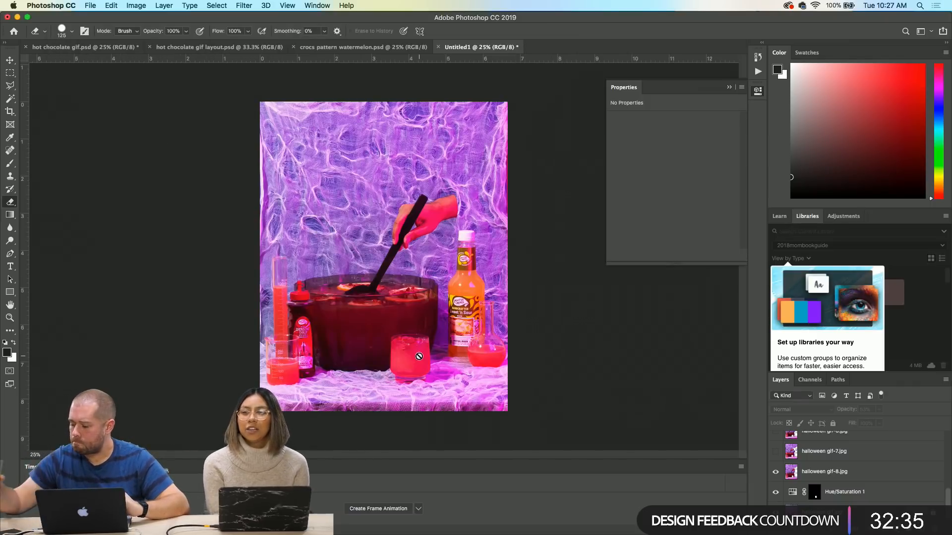
{"action": "left_click", "coordinate": [776, 473]}
{"action": "left_click", "coordinate": [776, 452]}
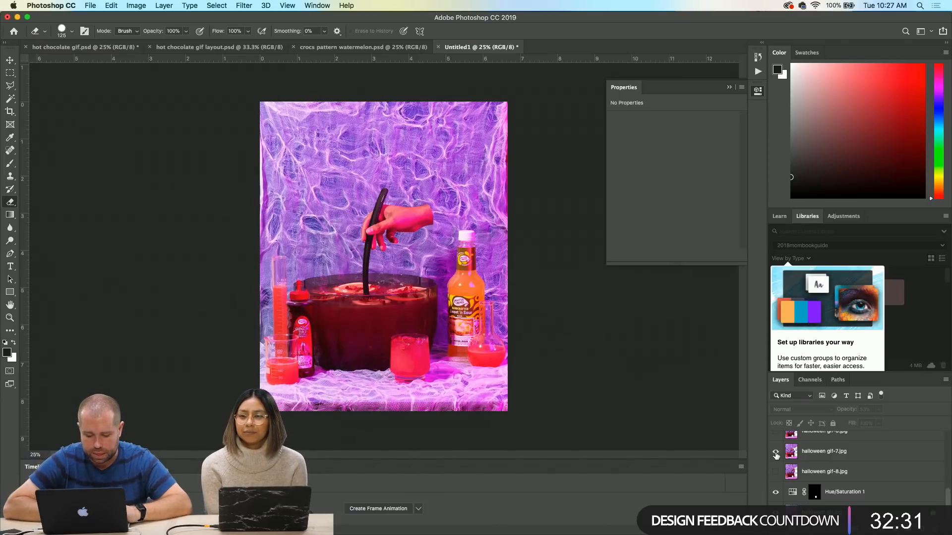
{"action": "left_click", "coordinate": [91, 5]}
{"action": "mouse_move", "coordinate": [122, 134]}
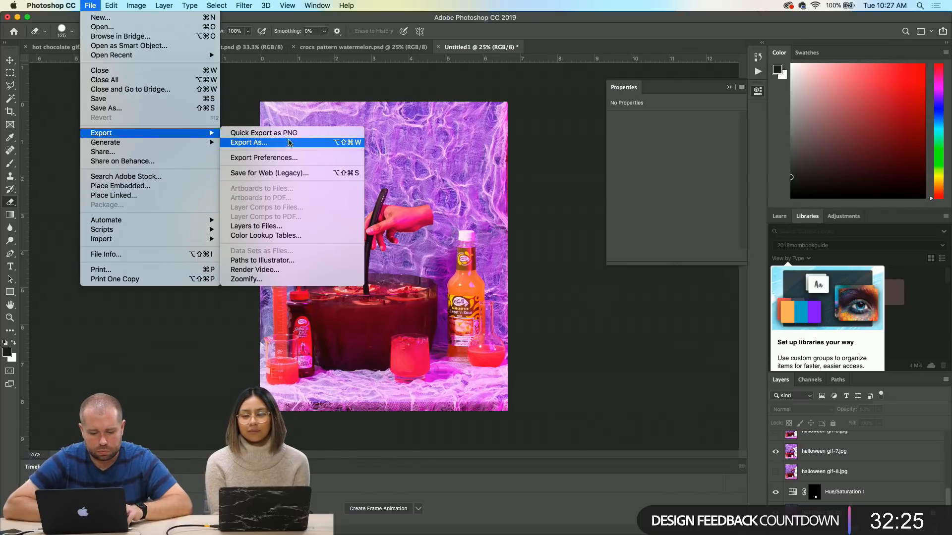
{"action": "left_click", "coordinate": [270, 133]}
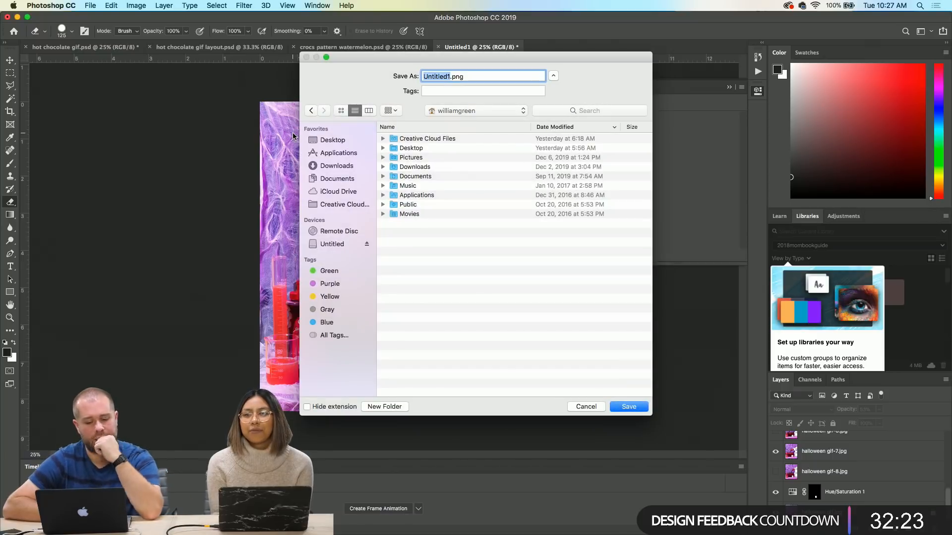
{"action": "left_click", "coordinate": [575, 407]}
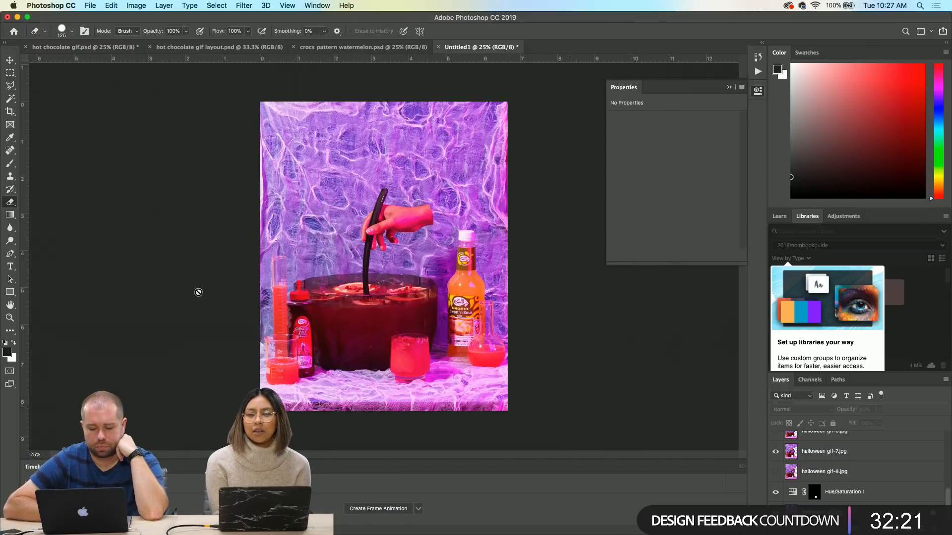
- Export the visible frame with Save for Web as a PNG-24 named halloweengifedit2.png in the halloween folder
{"action": "left_click", "coordinate": [91, 6]}
{"action": "mouse_move", "coordinate": [132, 134]}
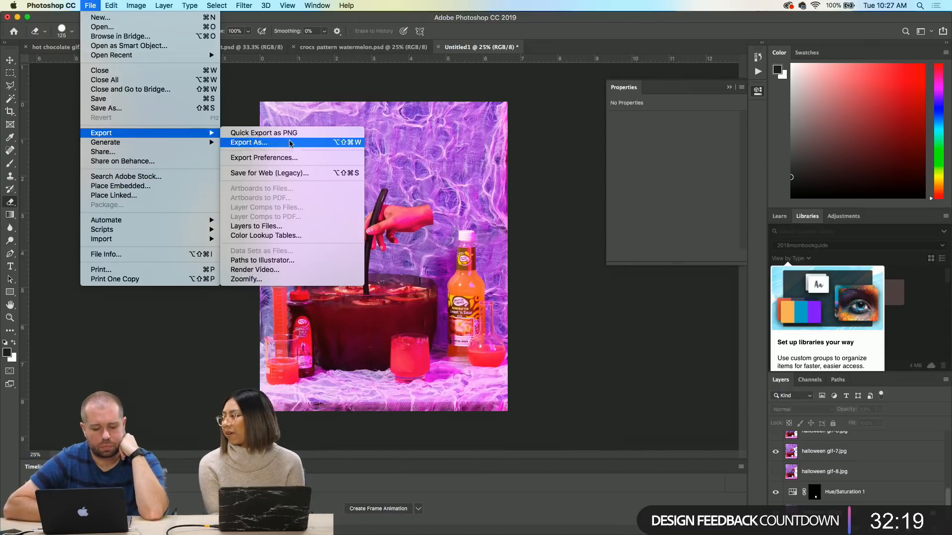
{"action": "left_click", "coordinate": [287, 172]}
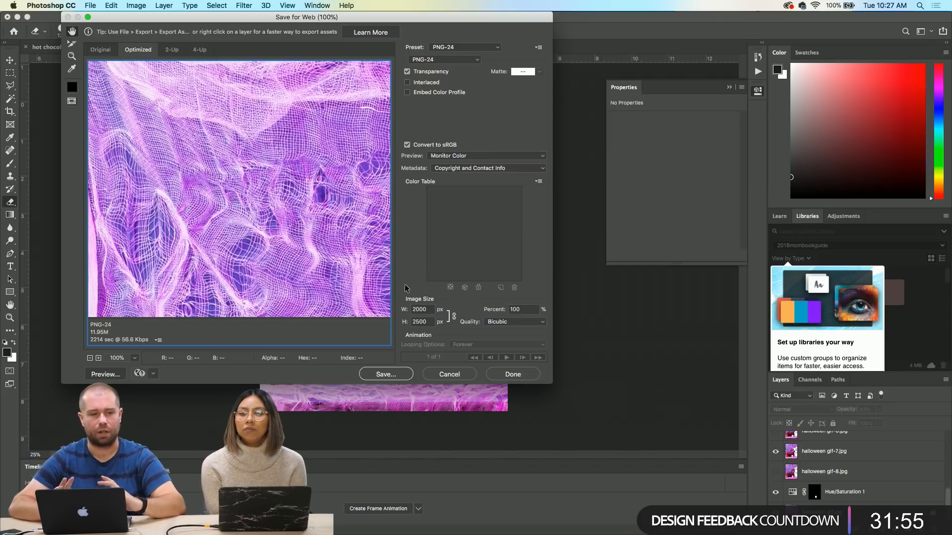
{"action": "left_click", "coordinate": [398, 374]}
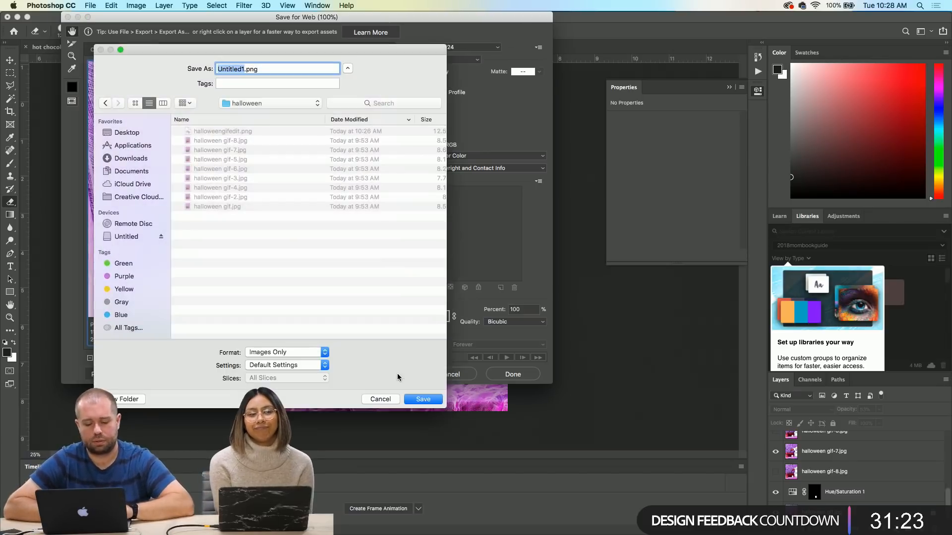
{"action": "left_click", "coordinate": [249, 131]}
{"action": "left_click", "coordinate": [267, 69]}
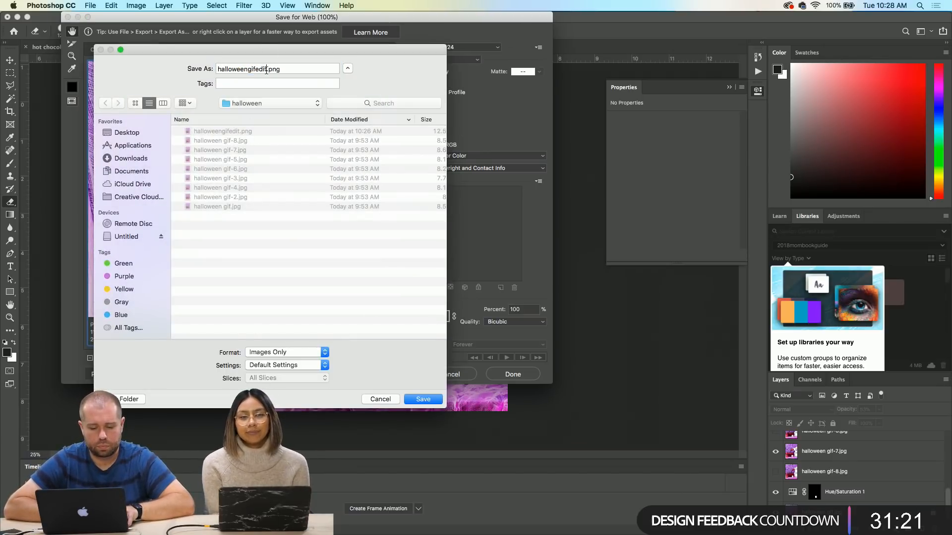
{"action": "type", "text": "2"}
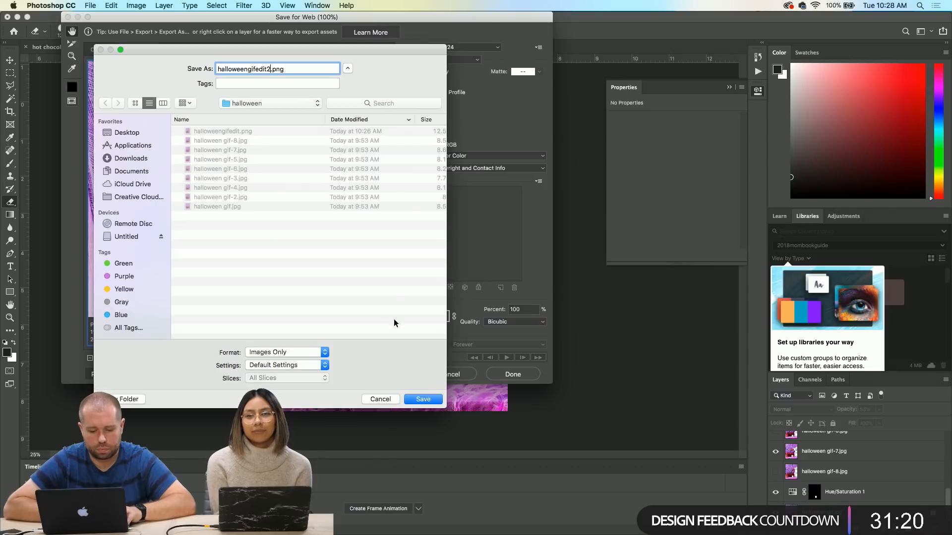
{"action": "left_click", "coordinate": [428, 400]}
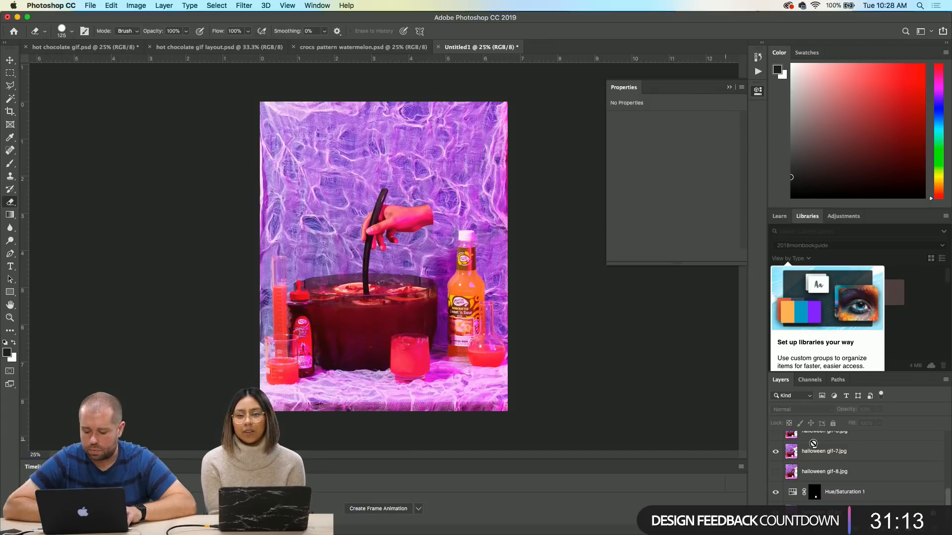
- Hide the halloween gif-7.jpg layer and show the halloween gif-6.jpg layer
{"action": "left_click", "coordinate": [776, 451]}
{"action": "scroll", "coordinate": [777, 451], "scroll_direction": "up", "scroll_amount": 1}
{"action": "left_click", "coordinate": [777, 451]}
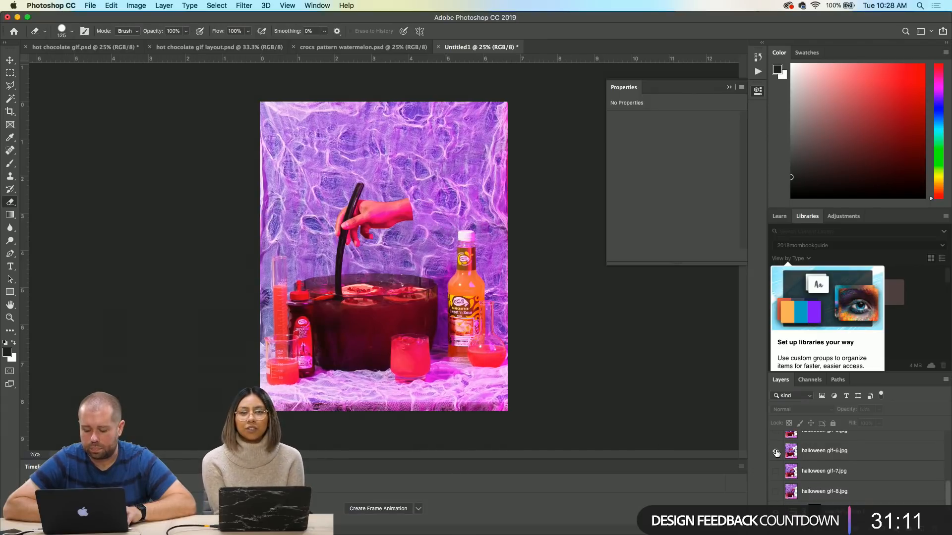
- Export the halloween gif-6.jpg frame with Save for Web as a PNG-24 named halloweengifedit3.png in the halloween folder
{"action": "left_click", "coordinate": [91, 5]}
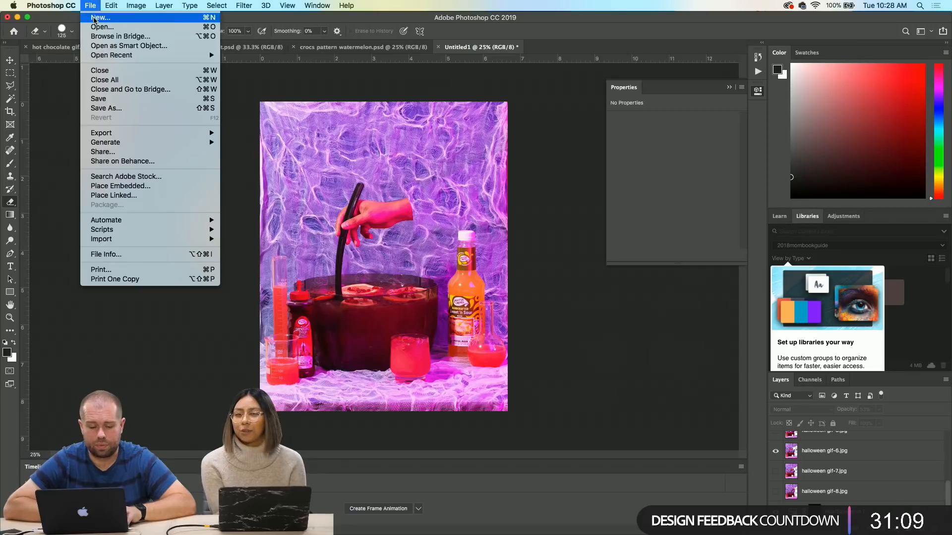
{"action": "mouse_move", "coordinate": [135, 132]}
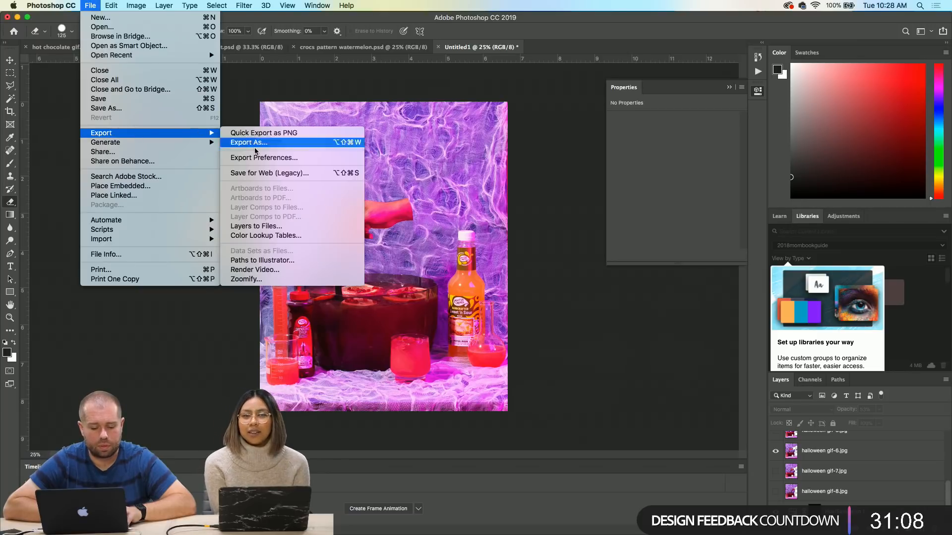
{"action": "left_click", "coordinate": [255, 173]}
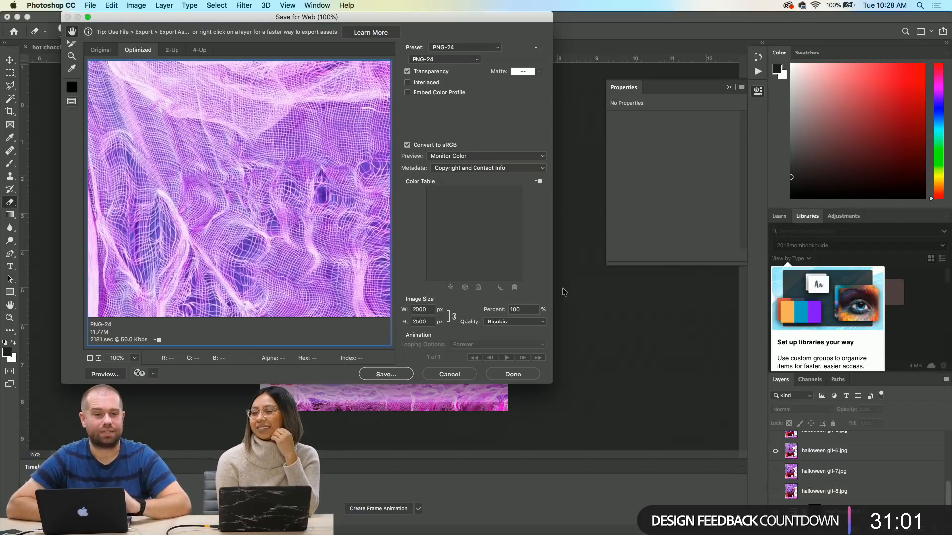
{"action": "left_click", "coordinate": [387, 374]}
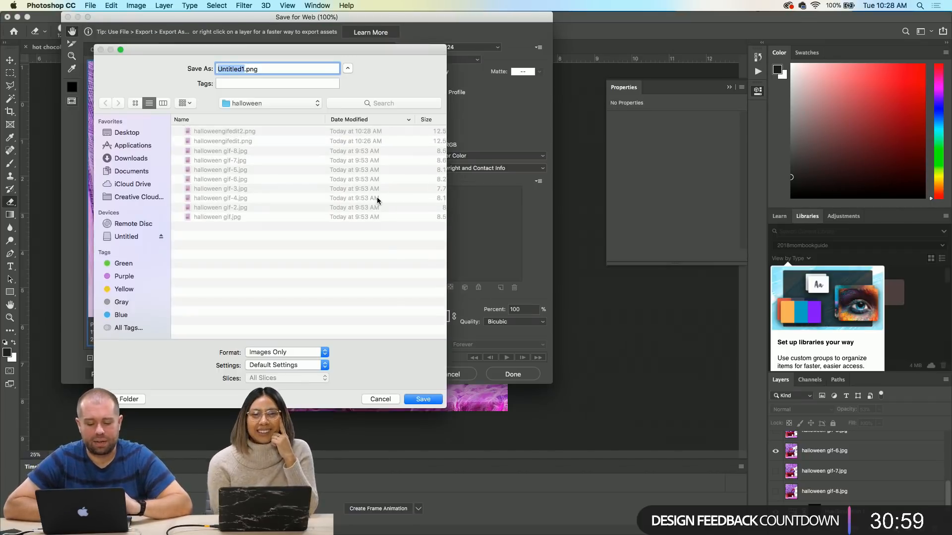
{"action": "left_click", "coordinate": [224, 131]}
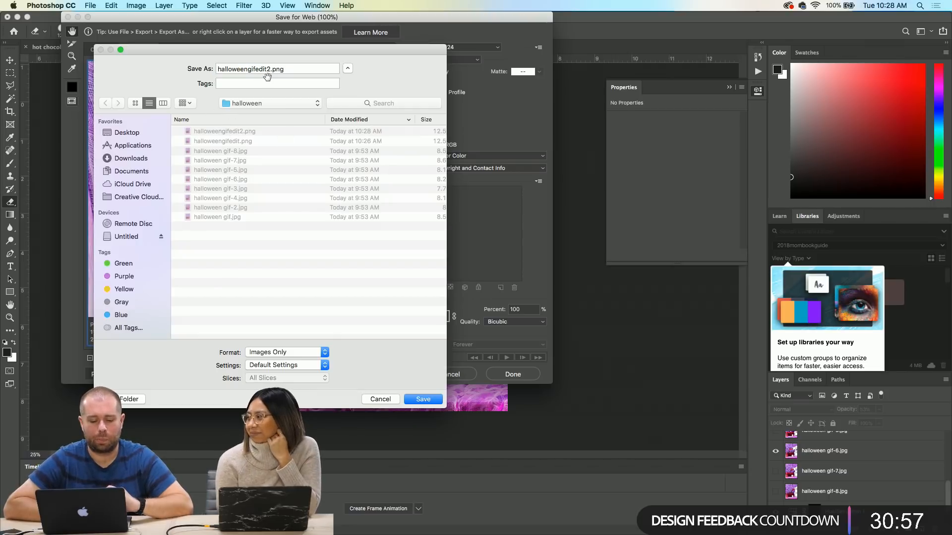
{"action": "left_click", "coordinate": [270, 69]}
{"action": "key", "text": "BackSpace"}
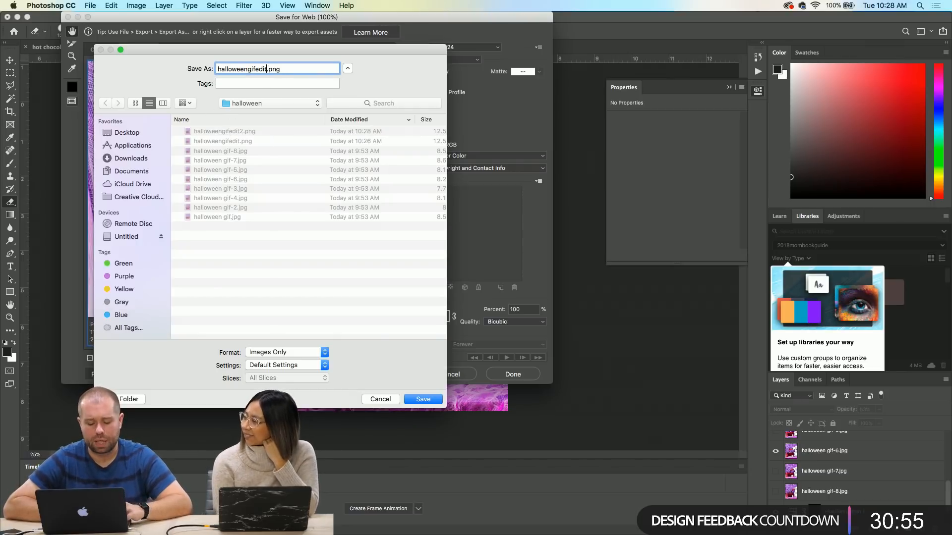
{"action": "type", "text": "3"}
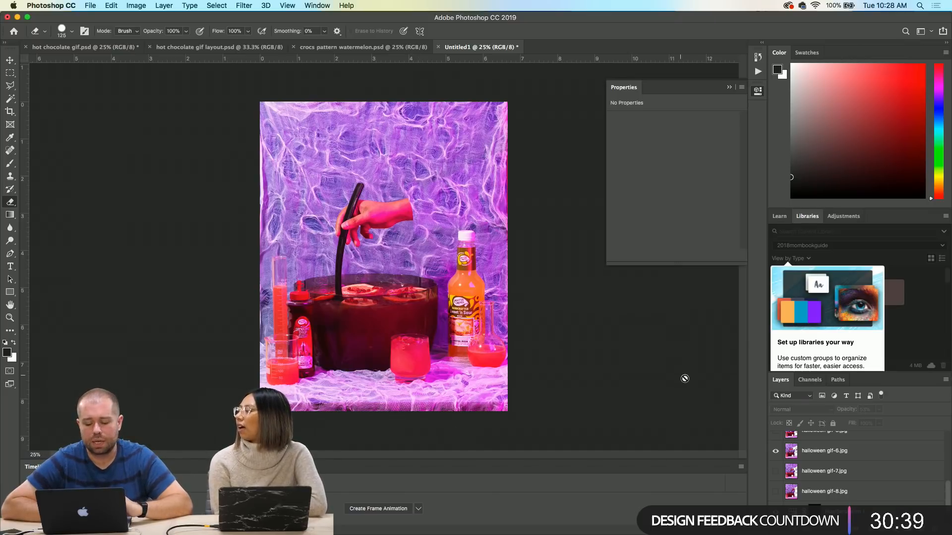
{"action": "left_click", "coordinate": [92, 5]}
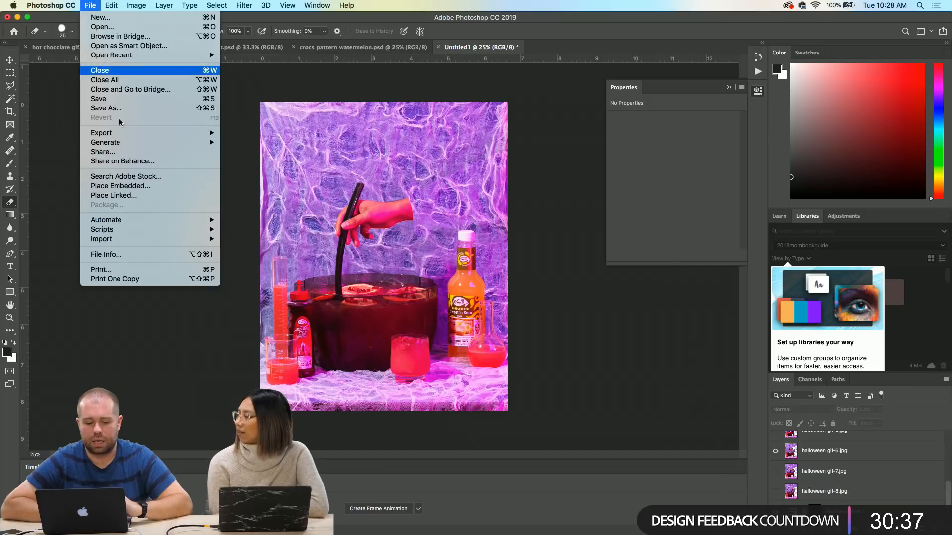
{"action": "mouse_move", "coordinate": [212, 136]}
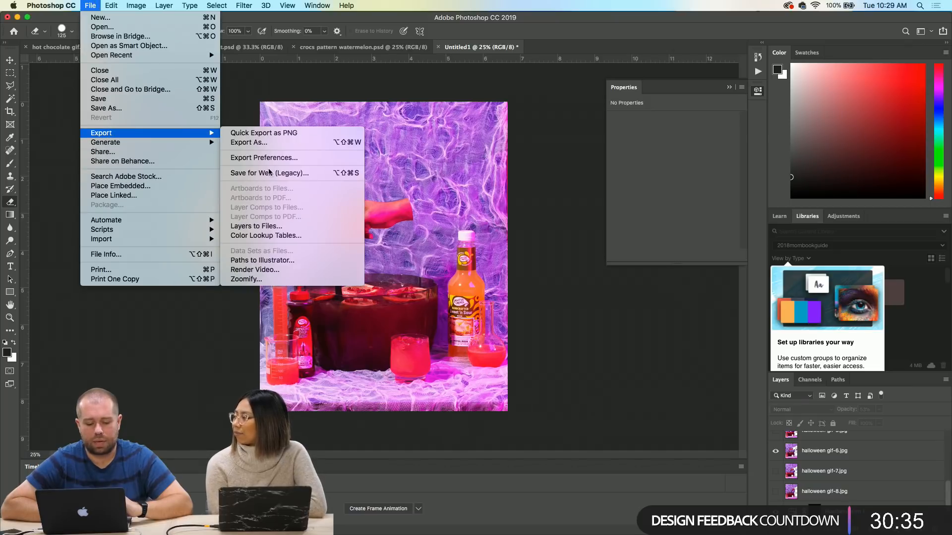
{"action": "left_click", "coordinate": [270, 172]}
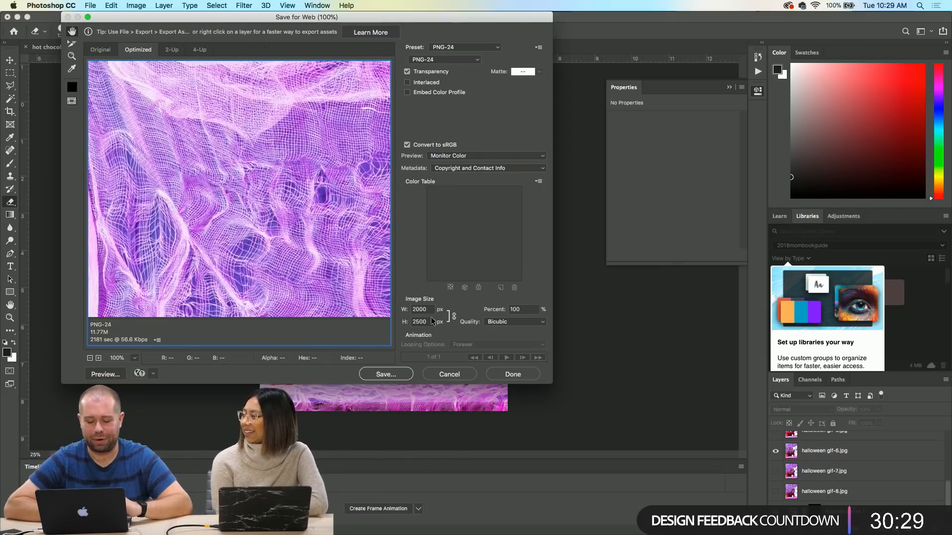
{"action": "left_click", "coordinate": [386, 375]}
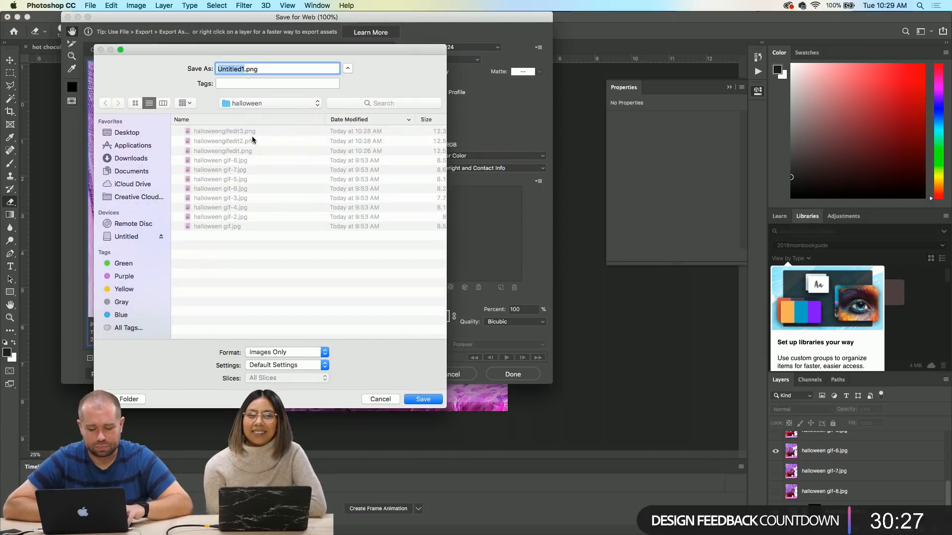
{"action": "left_click", "coordinate": [249, 133]}
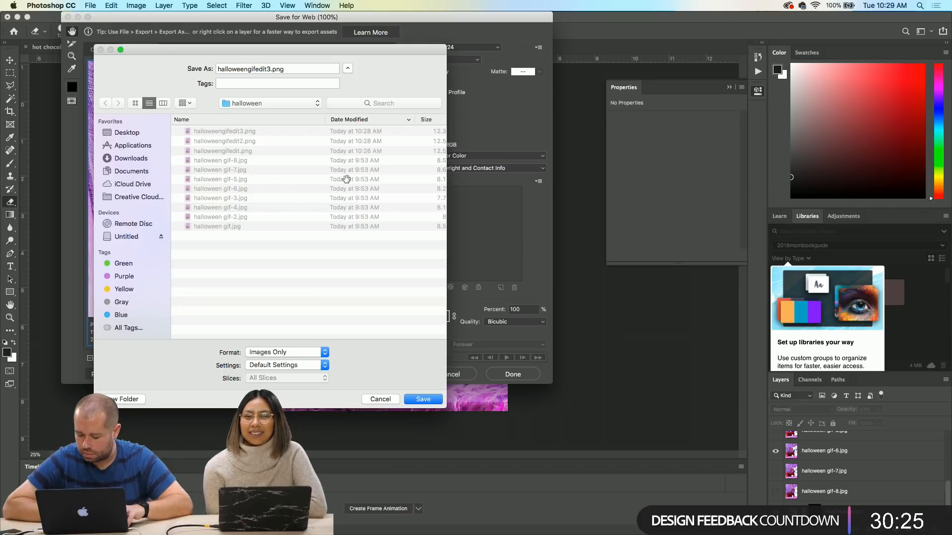
{"action": "left_click", "coordinate": [380, 400]}
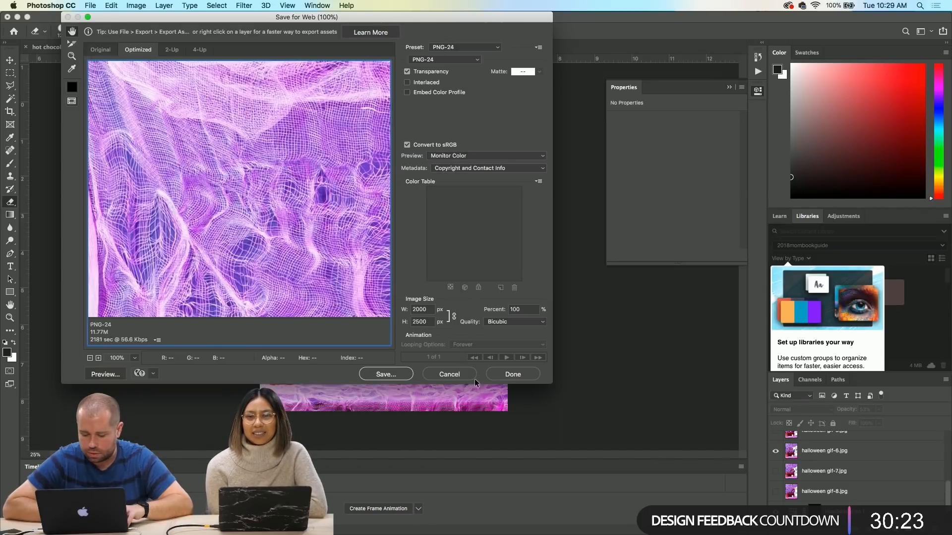
{"action": "left_click", "coordinate": [456, 375]}
- Hide the halloween gif-6.jpg layer and show the halloween gif-5.jpg layer
{"action": "left_click", "coordinate": [775, 450]}
{"action": "left_click", "coordinate": [775, 435]}
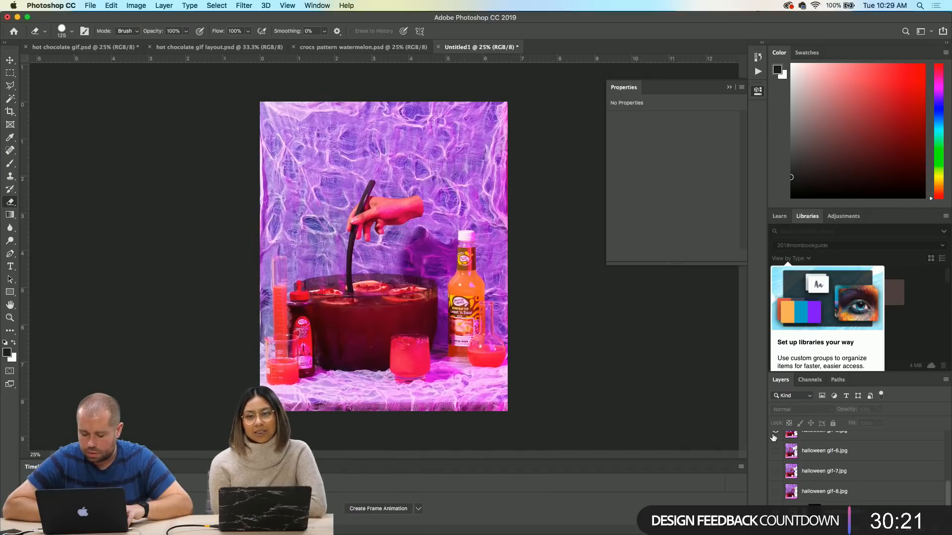
{"action": "scroll", "coordinate": [854, 483], "scroll_direction": "up", "scroll_amount": 3}
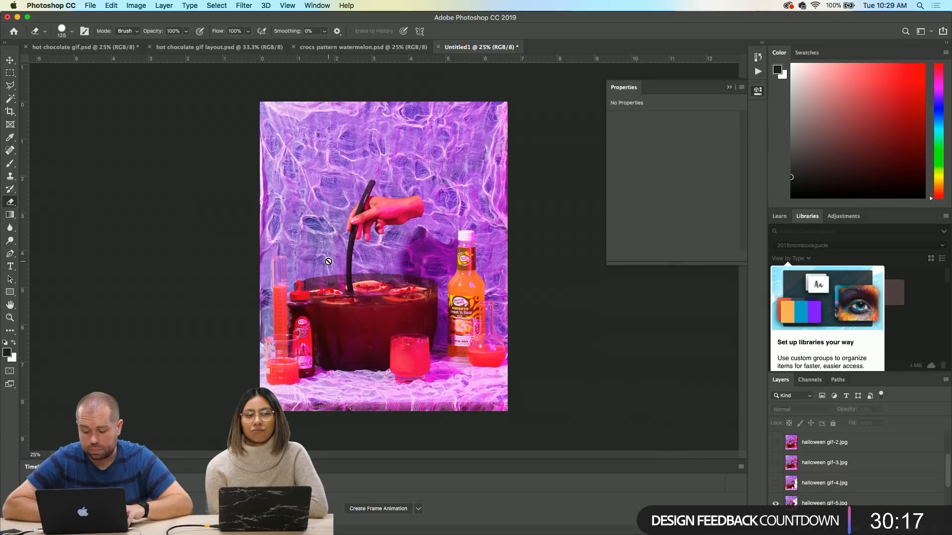
- Export the halloween gif-5.jpg frame with Save for Web as a PNG-24 named halloweengifedit4.png in the halloween folder
{"action": "left_click", "coordinate": [90, 6]}
{"action": "mouse_move", "coordinate": [162, 134]}
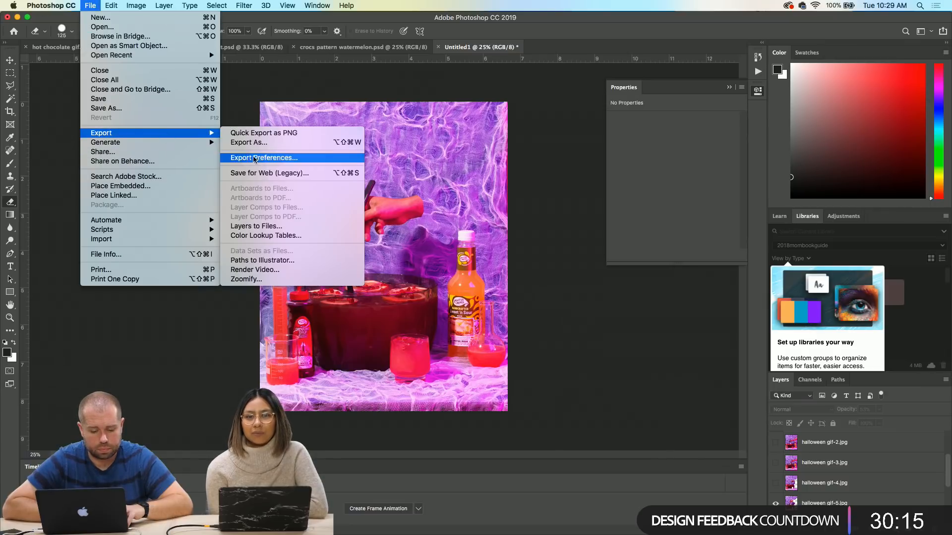
{"action": "left_click", "coordinate": [256, 173]}
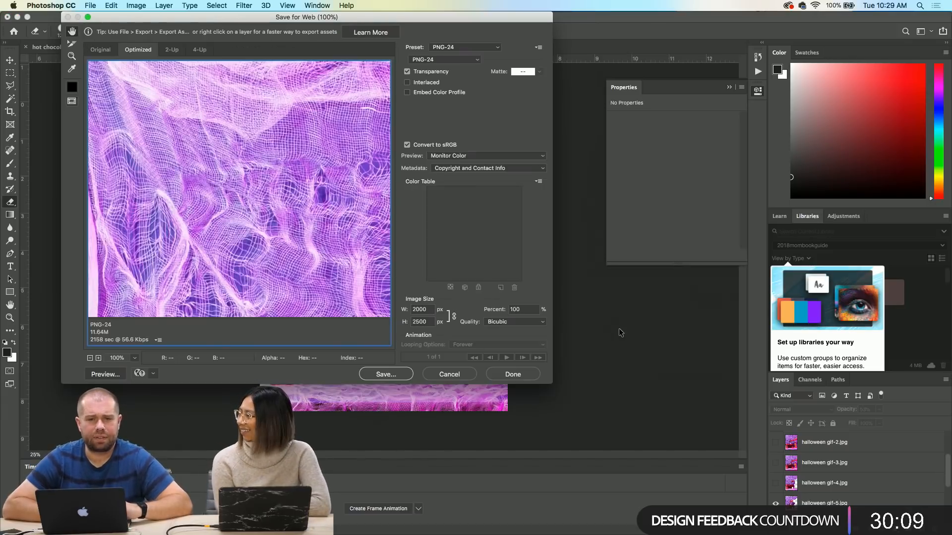
{"action": "left_click", "coordinate": [385, 375]}
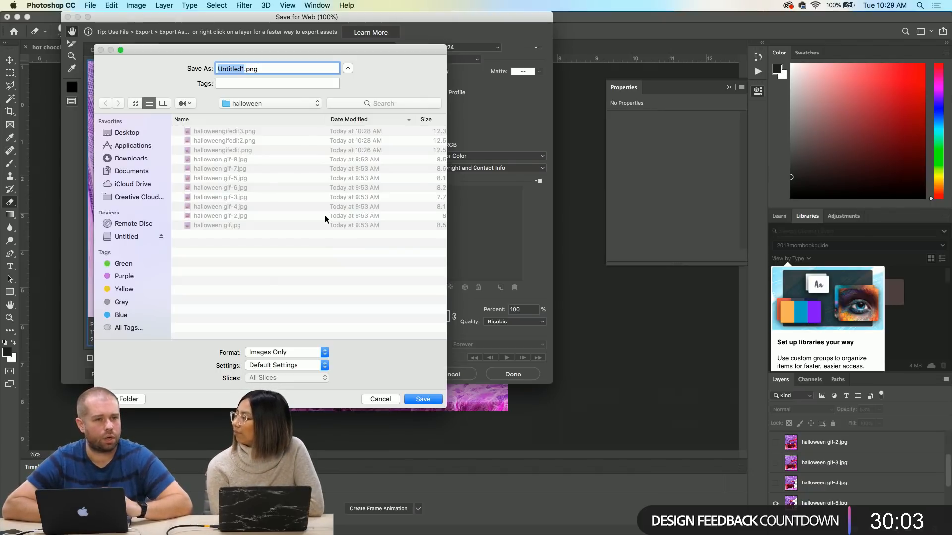
{"action": "left_click", "coordinate": [239, 131]}
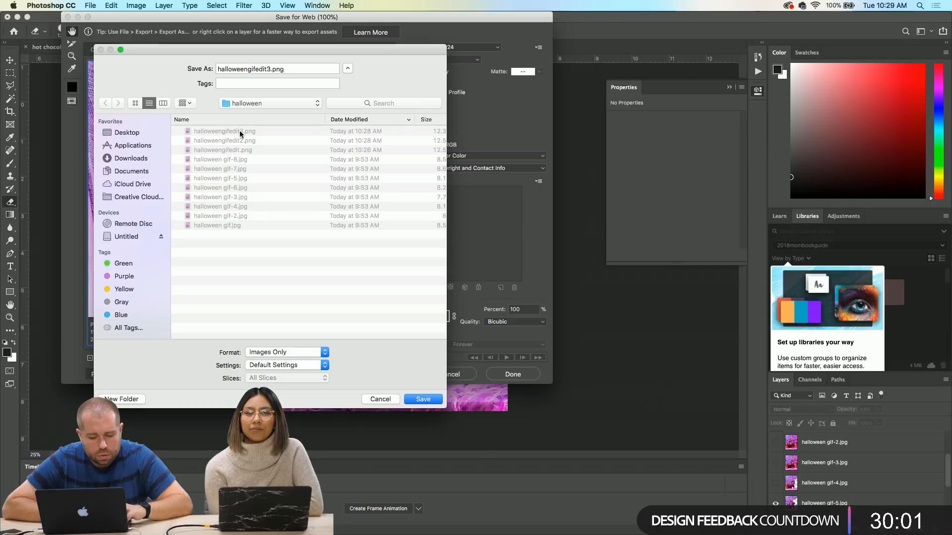
{"action": "left_click", "coordinate": [266, 68]}
{"action": "key", "text": "BackSpace"}
{"action": "type", "text": "4"}
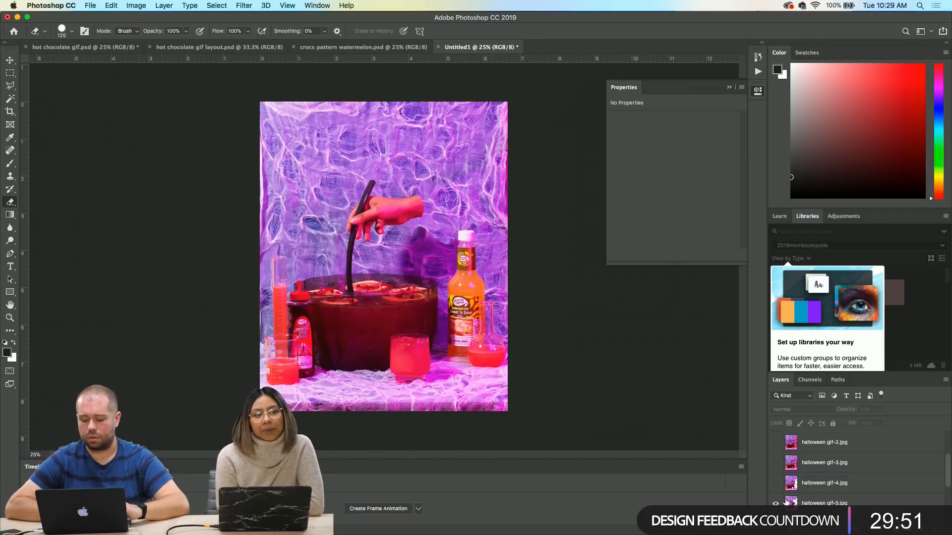
- Hide the halloween gif-5.jpg layer, show the halloween gif-4.jpg layer, and open that frame in Save for Web
{"action": "left_click", "coordinate": [776, 503]}
{"action": "left_click", "coordinate": [775, 483]}
{"action": "left_click", "coordinate": [111, 5]}
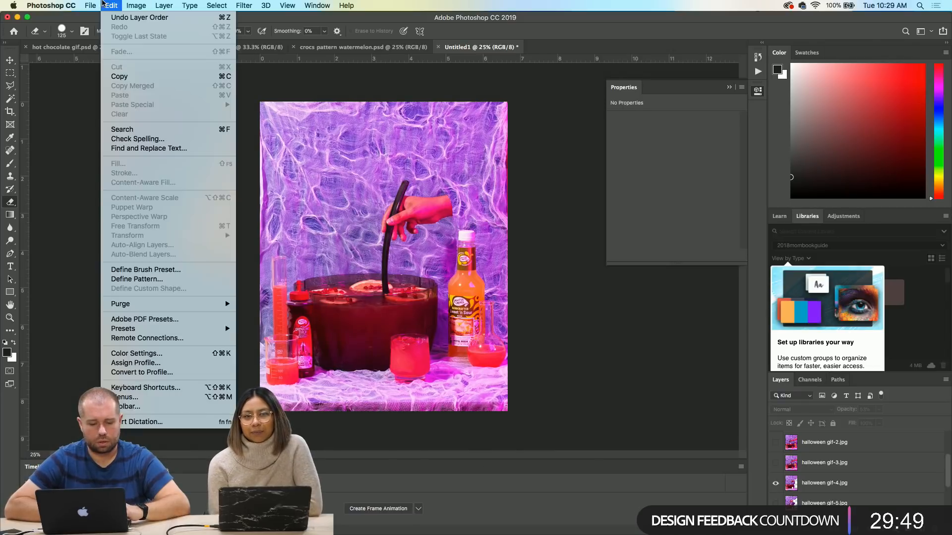
{"action": "mouse_move", "coordinate": [91, 5]}
{"action": "mouse_move", "coordinate": [133, 135]}
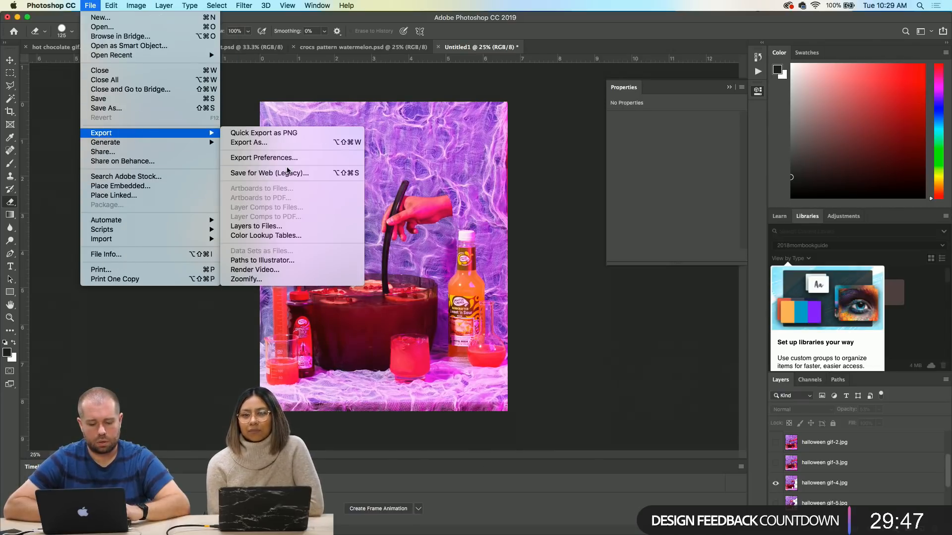
{"action": "left_click", "coordinate": [288, 173]}
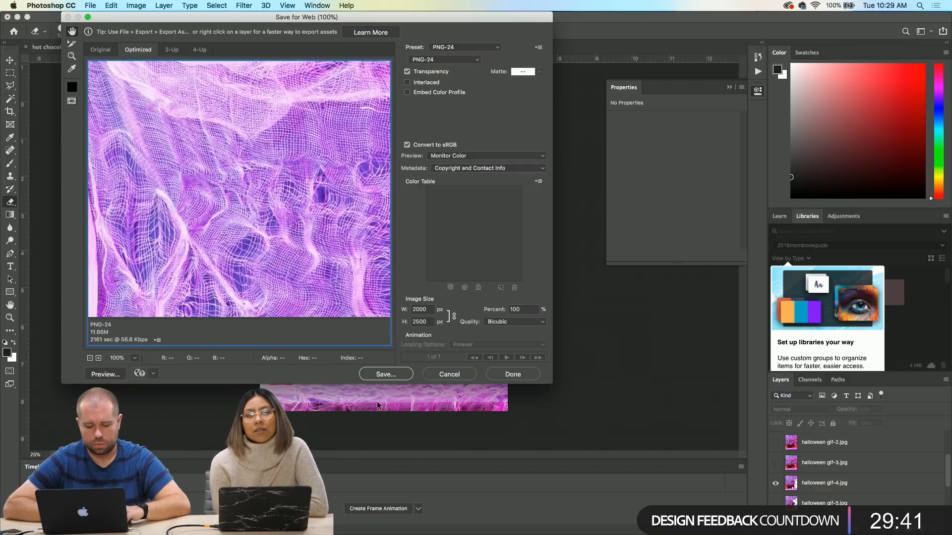
- Save the frame as a PNG-24 named halloweengifedit5.png in the halloween folder
{"action": "left_click", "coordinate": [386, 373]}
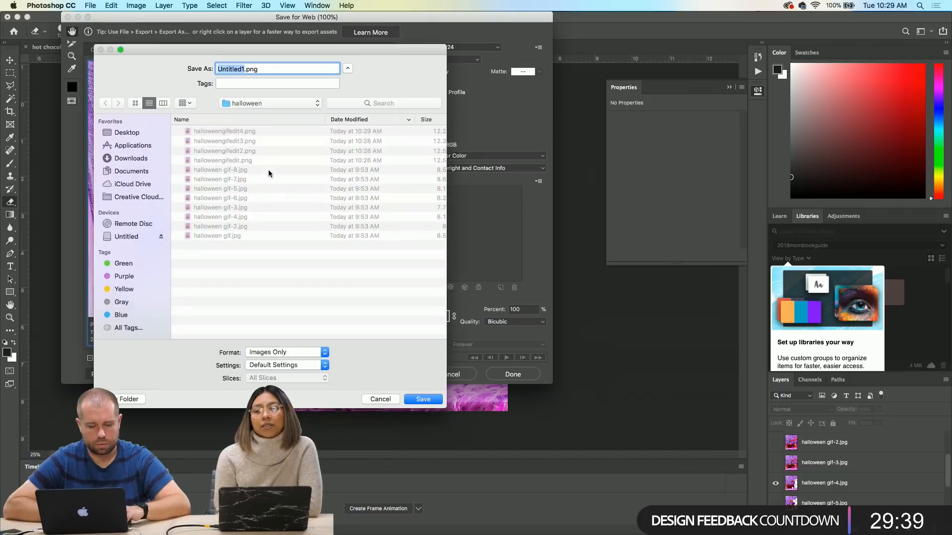
{"action": "left_click", "coordinate": [240, 133]}
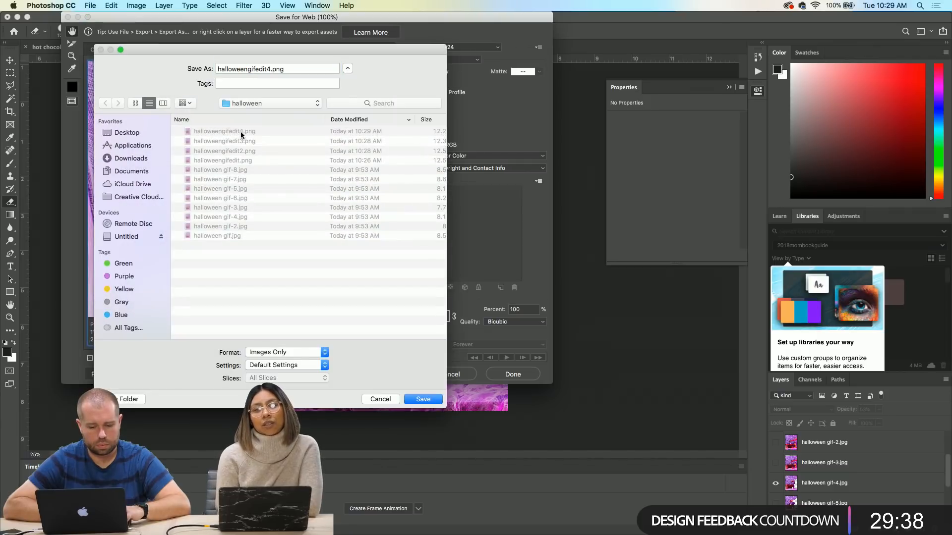
{"action": "triple_click", "coordinate": [272, 74]}
{"action": "left_click", "coordinate": [271, 74]}
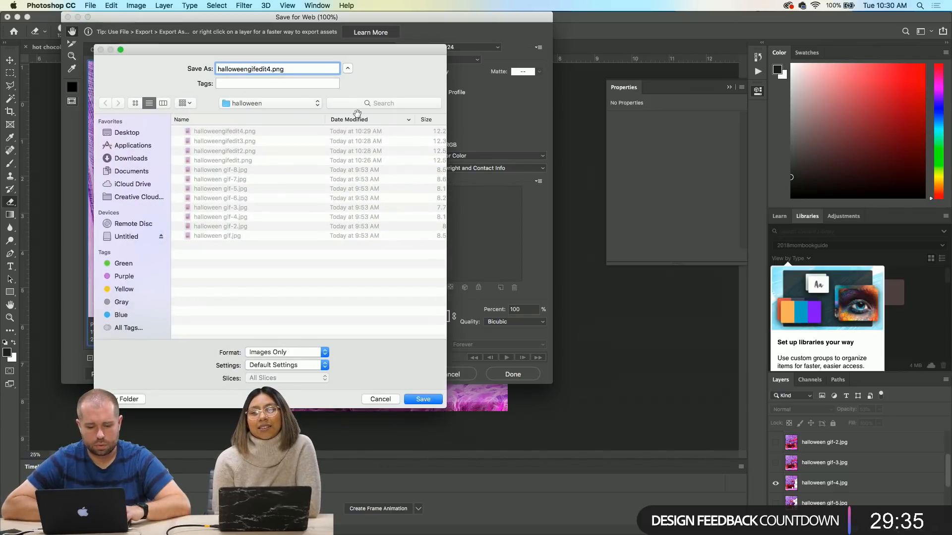
{"action": "key", "text": "BackSpace"}
{"action": "type", "text": "5"}
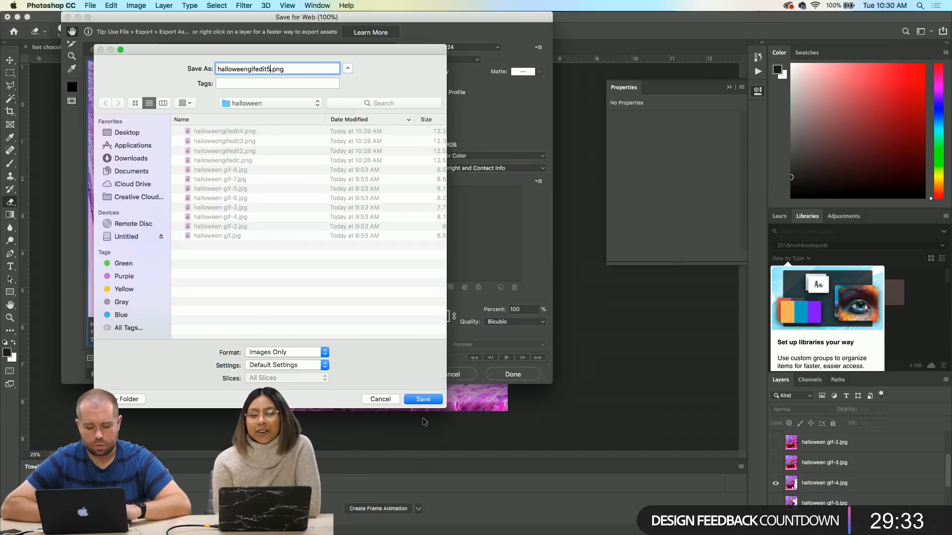
{"action": "left_click", "coordinate": [423, 399]}
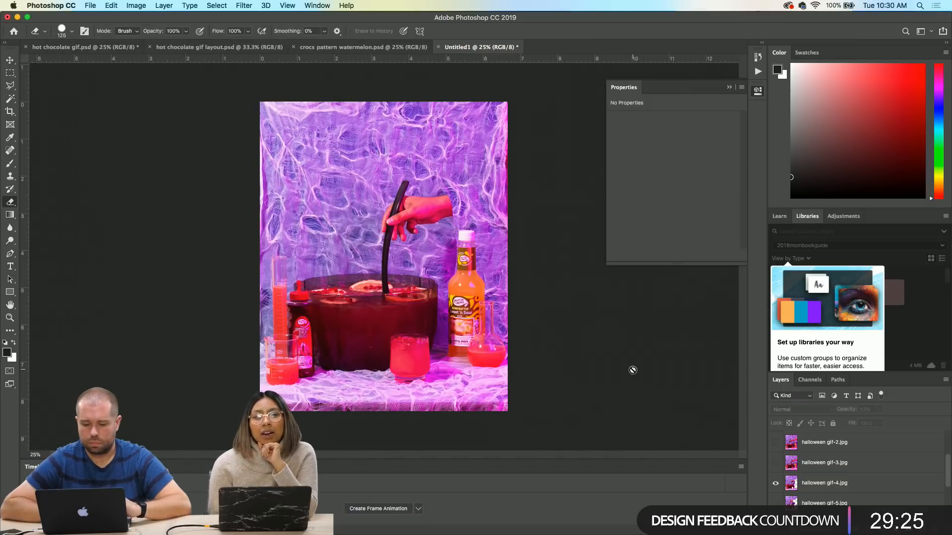
- Load halloweengifedit.png and halloweengifedit2.png through halloweengifedit5.png as a layer stack in a new document, and collapse the Properties panel
{"action": "left_click", "coordinate": [90, 5]}
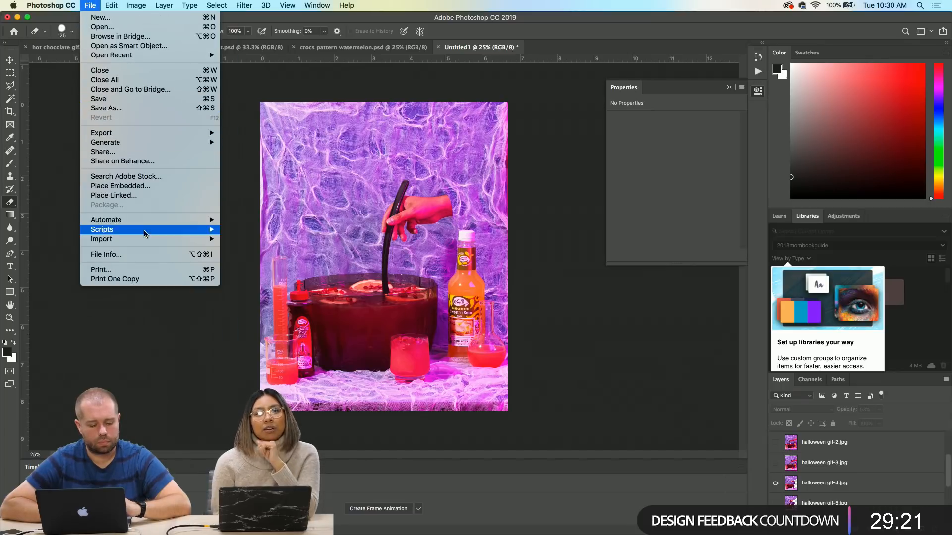
{"action": "mouse_move", "coordinate": [154, 232]}
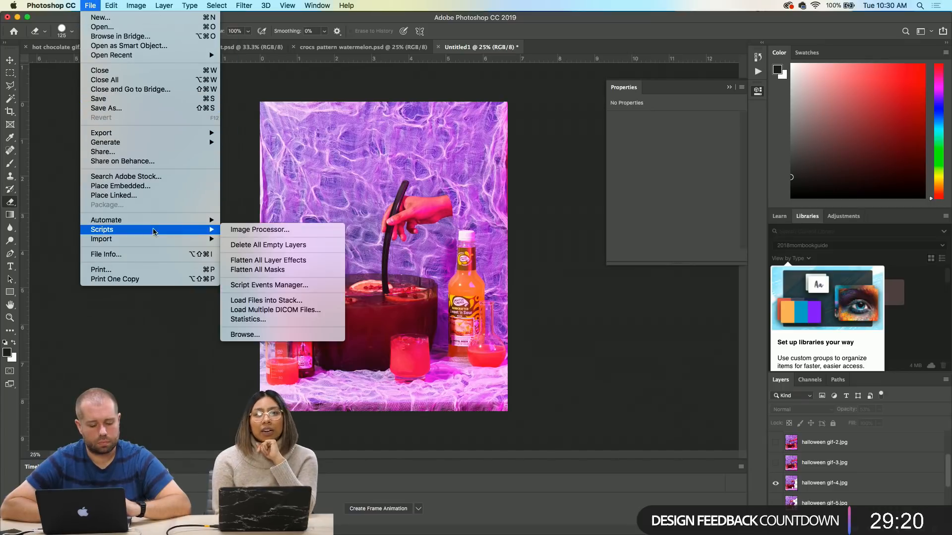
{"action": "left_click", "coordinate": [277, 301]}
{"action": "left_click", "coordinate": [507, 253]}
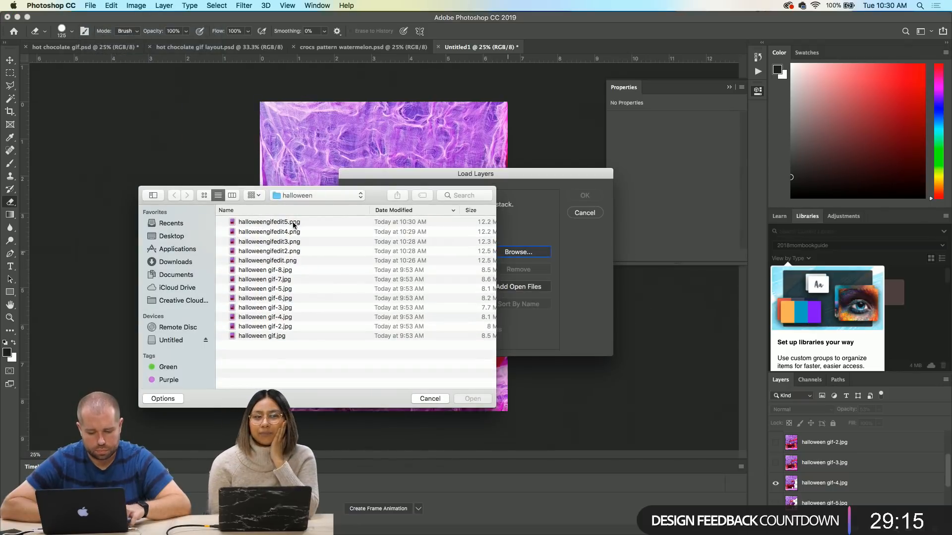
{"action": "left_click", "coordinate": [293, 222]}
{"action": "left_click", "coordinate": [292, 262], "text": "shift"}
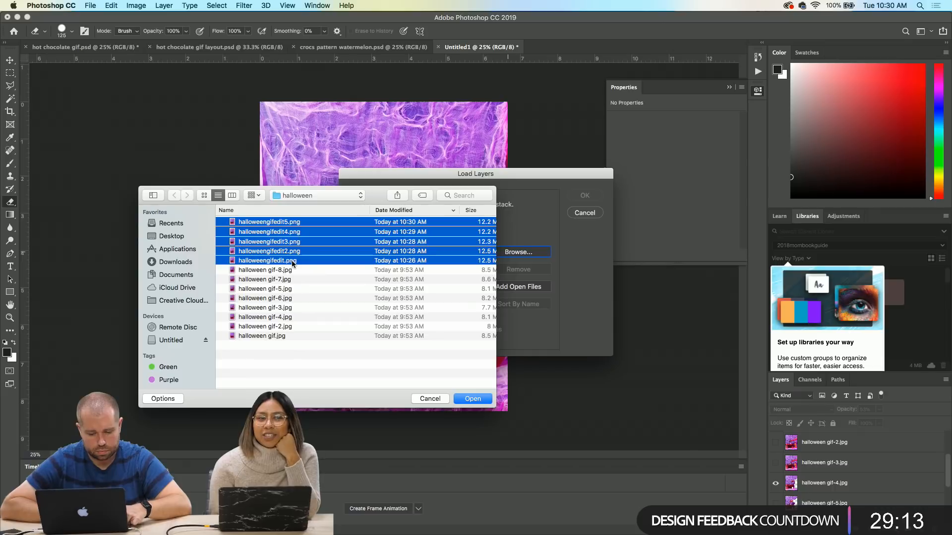
{"action": "left_click", "coordinate": [461, 400]}
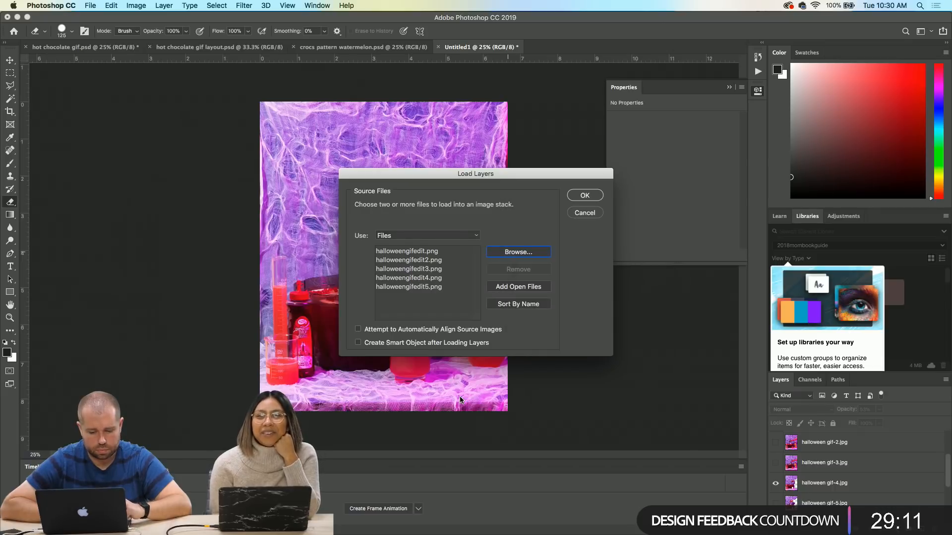
{"action": "left_click", "coordinate": [585, 196]}
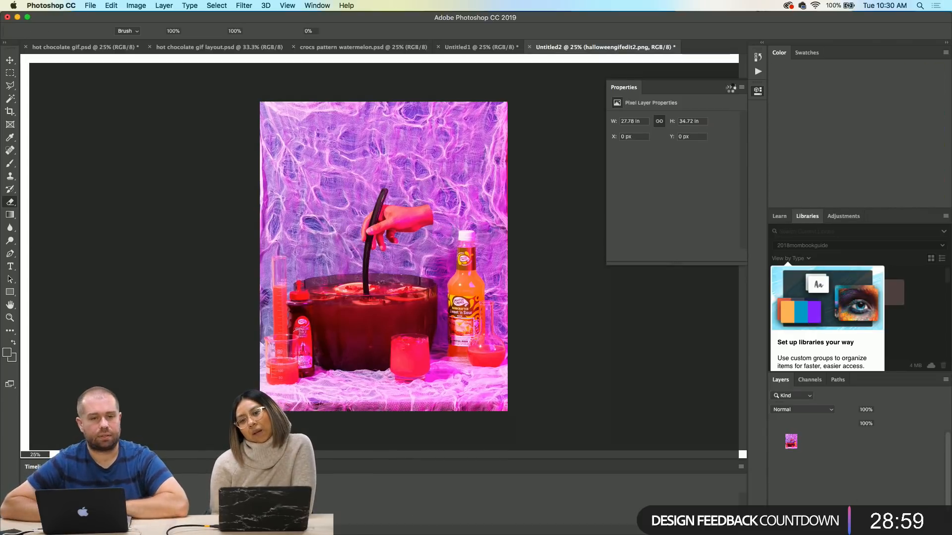
{"action": "left_click", "coordinate": [730, 88]}
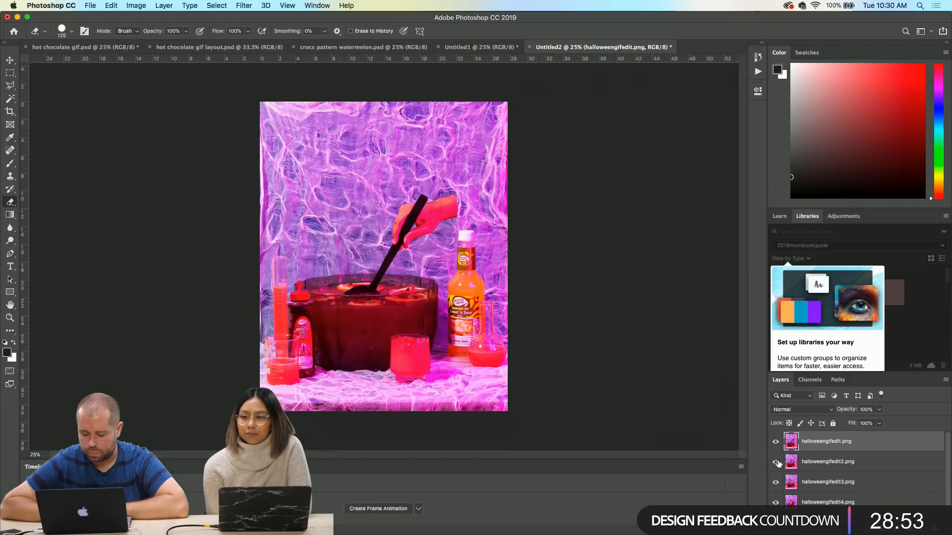
- Compare the halloweengifedit.png frame with the halloweengifedit2.png frame beneath it by repeatedly hiding and showing the top layer
{"action": "left_click", "coordinate": [775, 442]}
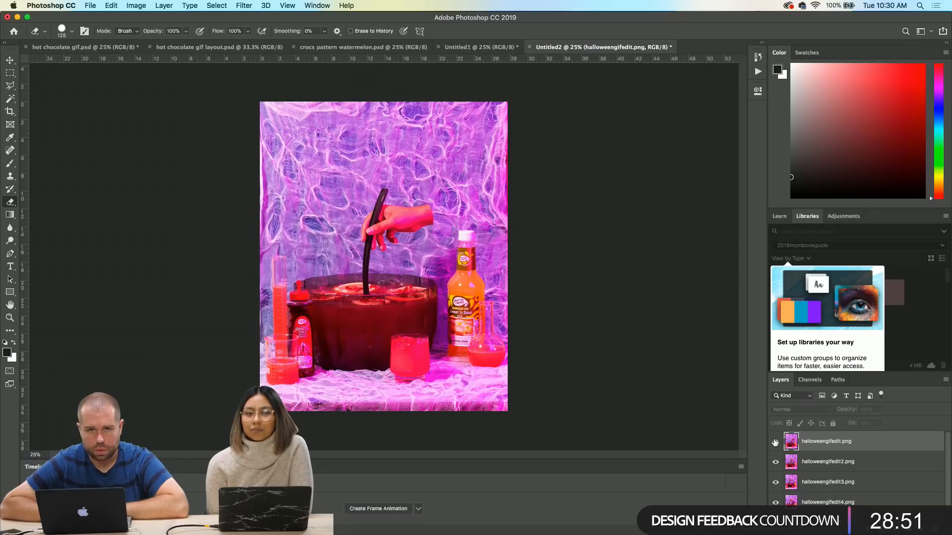
{"action": "left_click", "coordinate": [776, 442]}
{"action": "left_click", "coordinate": [775, 442]}
{"action": "left_click", "coordinate": [776, 442]}
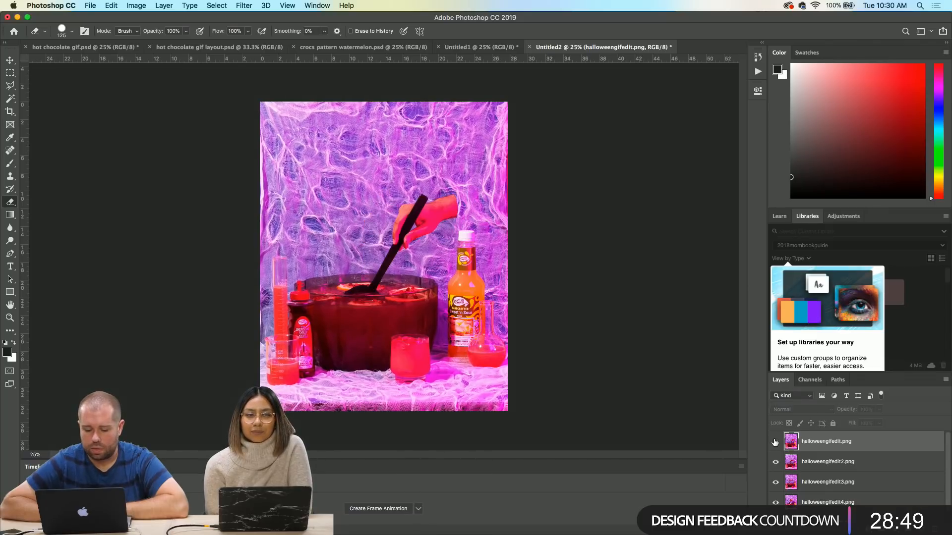
{"action": "left_click", "coordinate": [775, 442]}
{"action": "left_click", "coordinate": [776, 442]}
{"action": "left_click", "coordinate": [776, 441]}
{"action": "left_click", "coordinate": [775, 442]}
{"action": "left_click", "coordinate": [775, 442]}
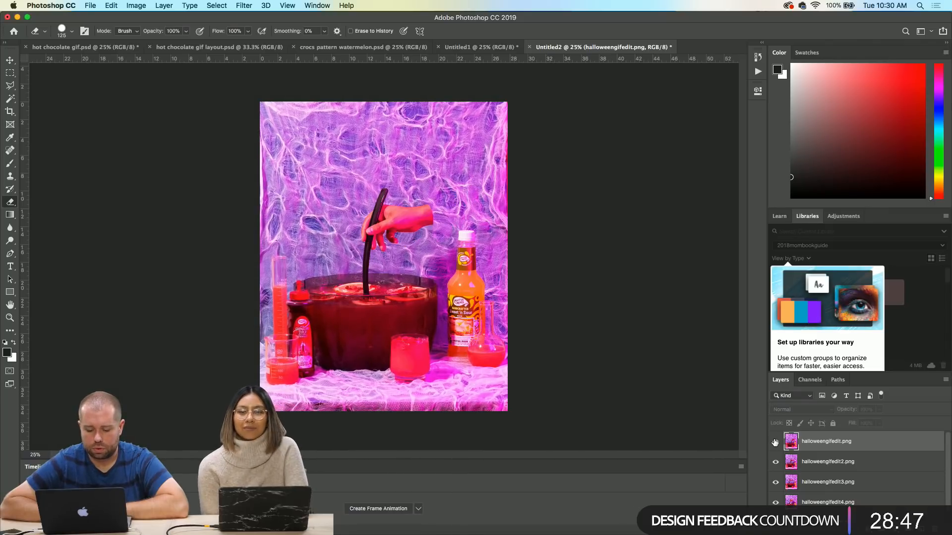
{"action": "left_click", "coordinate": [776, 442]}
- Select the halloweengifedit5.png layer, create a frame animation, and make frames from the layers
{"action": "scroll", "coordinate": [833, 491], "scroll_direction": "down", "scroll_amount": 1}
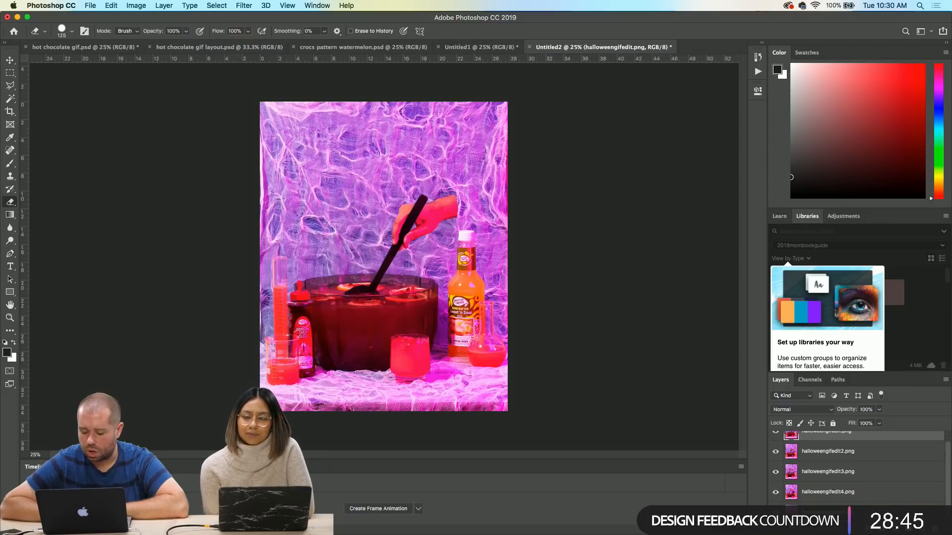
{"action": "left_click", "coordinate": [833, 512]}
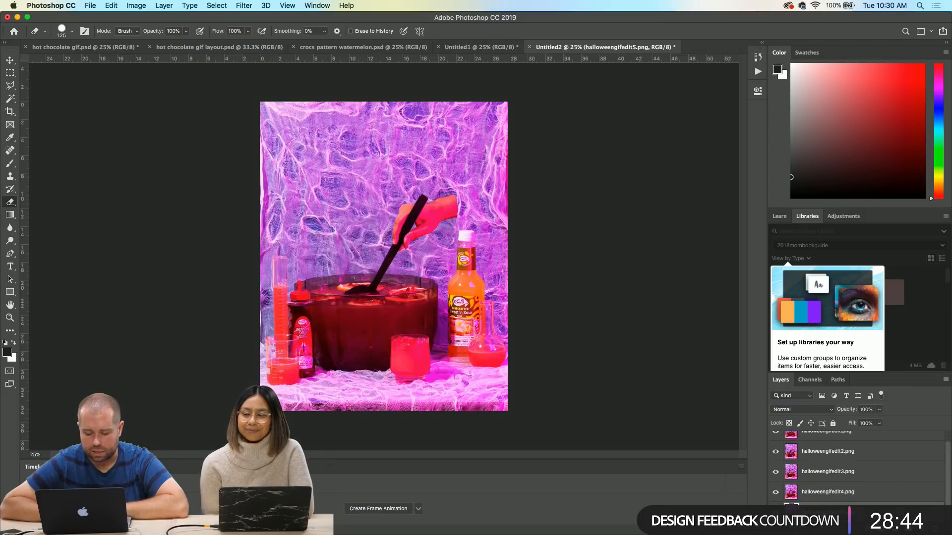
{"action": "left_click", "coordinate": [391, 510]}
{"action": "left_click", "coordinate": [740, 481]}
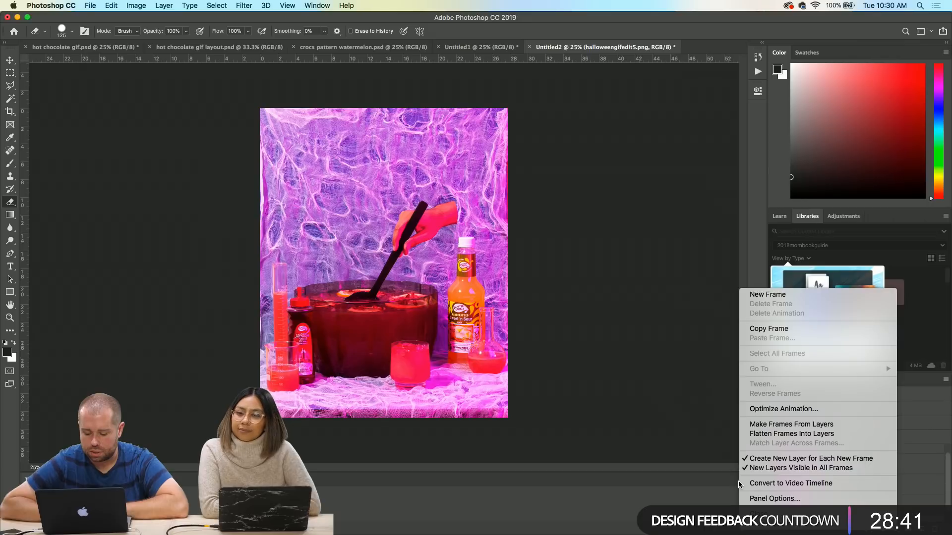
{"action": "left_click", "coordinate": [782, 425]}
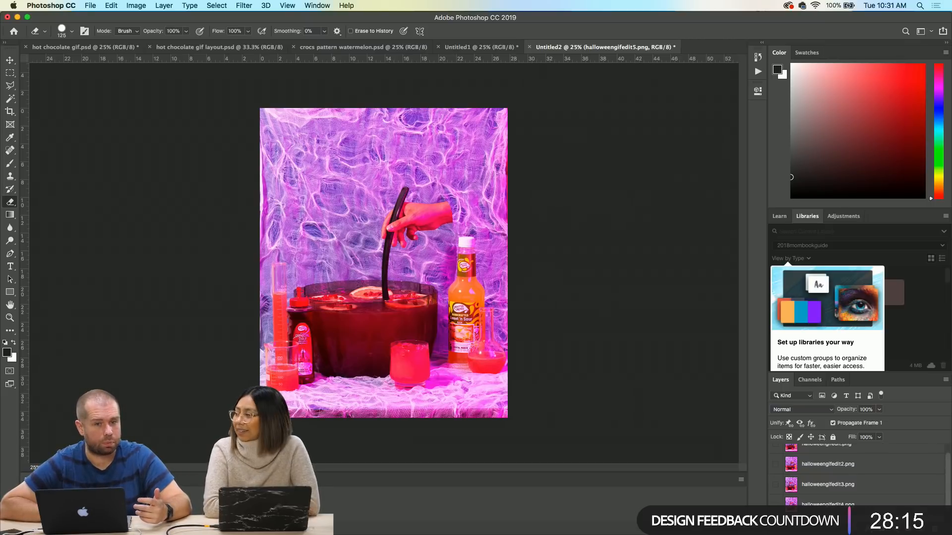
- Preview the frame animation and reverse the order of its frames
{"action": "key", "text": "space"}
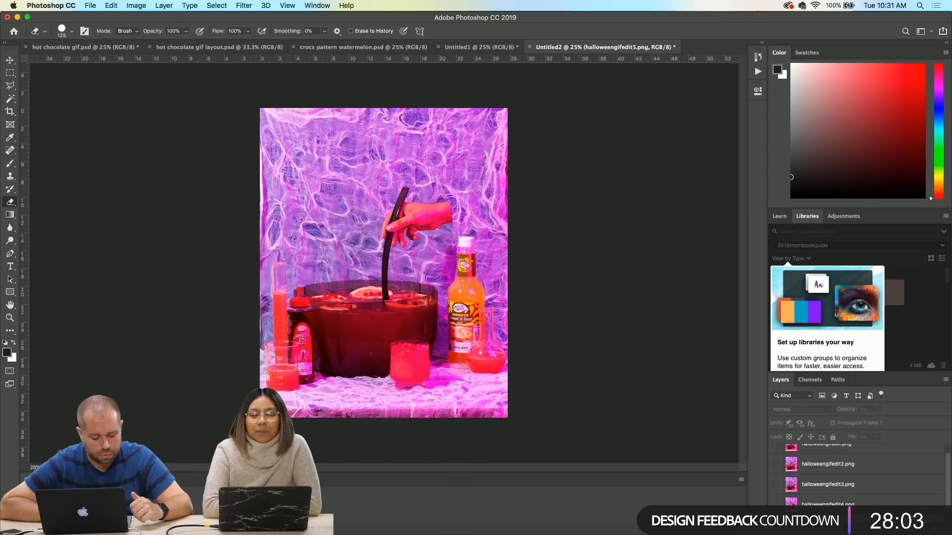
{"action": "key", "text": "space"}
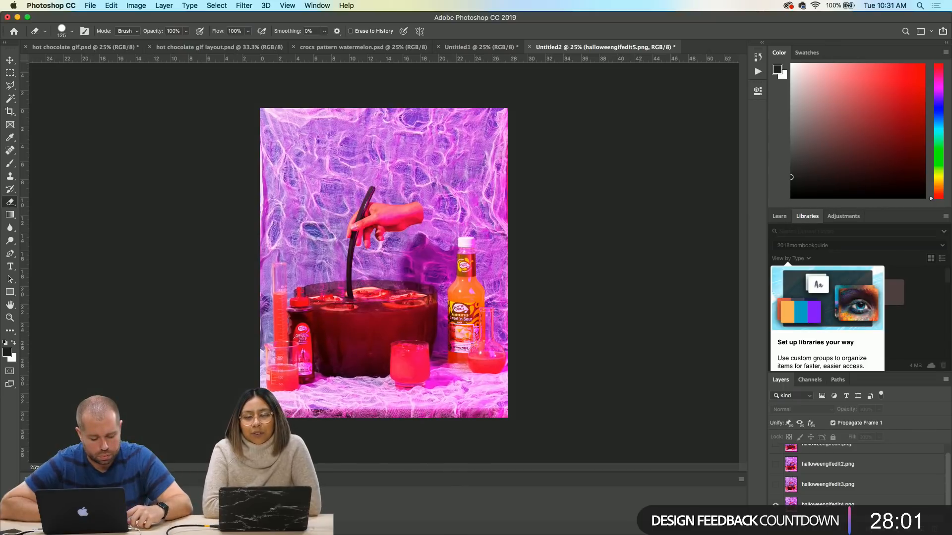
{"action": "left_click", "coordinate": [741, 480]}
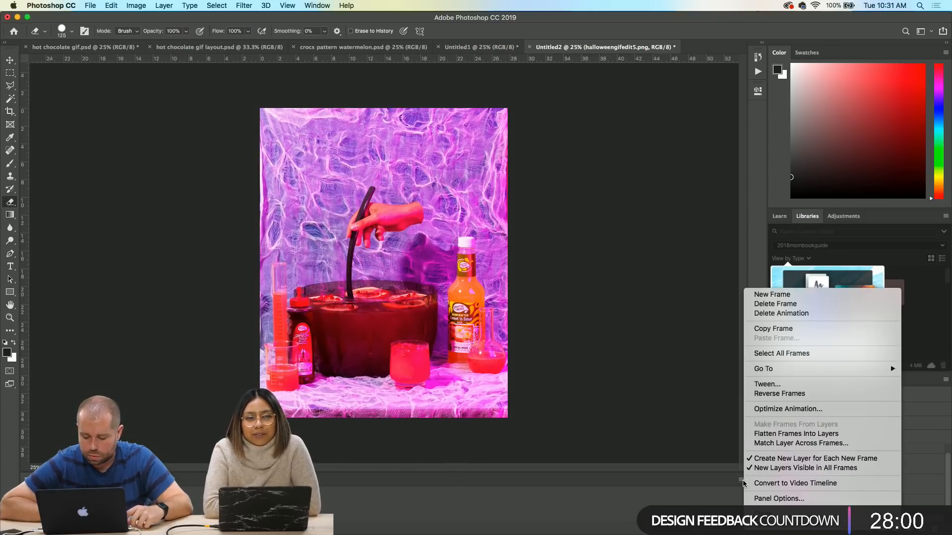
{"action": "left_click", "coordinate": [774, 395]}
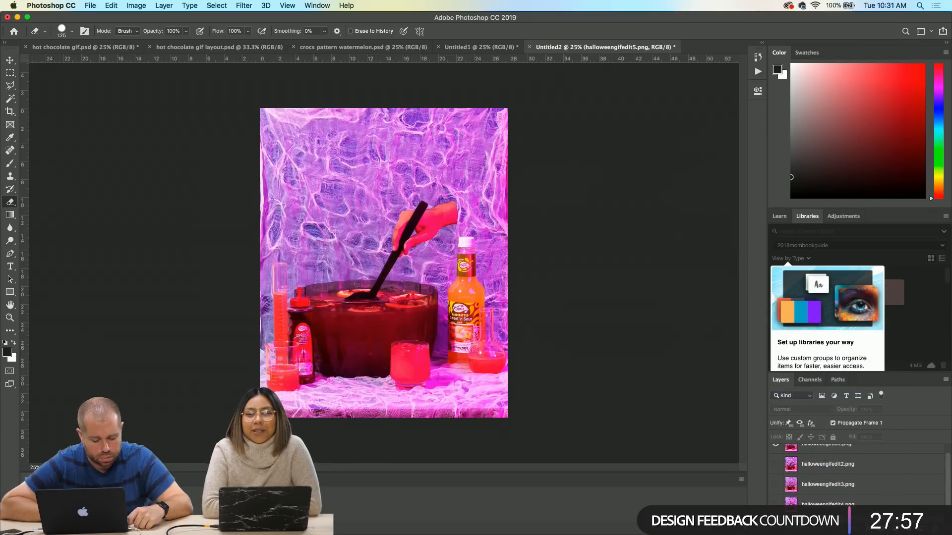
- Play back the reversed animation to check the stirring motion
{"action": "key", "text": "space"}
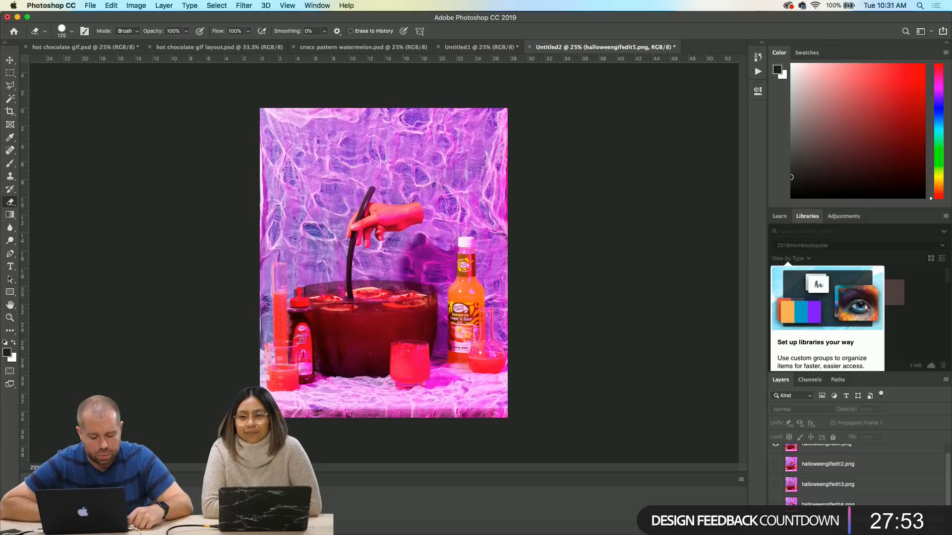
{"action": "key", "text": "space"}
{"action": "key", "text": "space"}
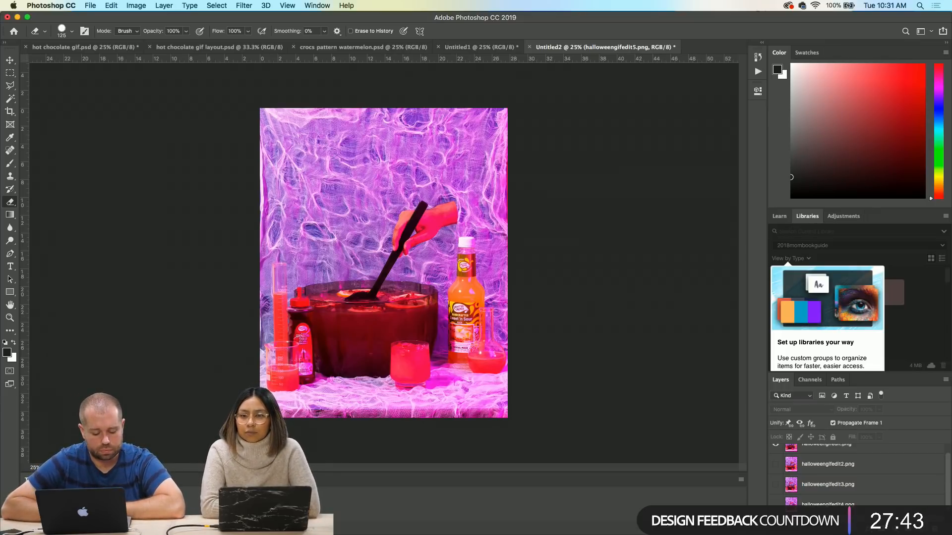
- Delete the animation frame showing halloweengifedit.png and preview the shortened animation
{"action": "key", "text": "Delete"}
{"action": "left_click", "coordinate": [546, 185]}
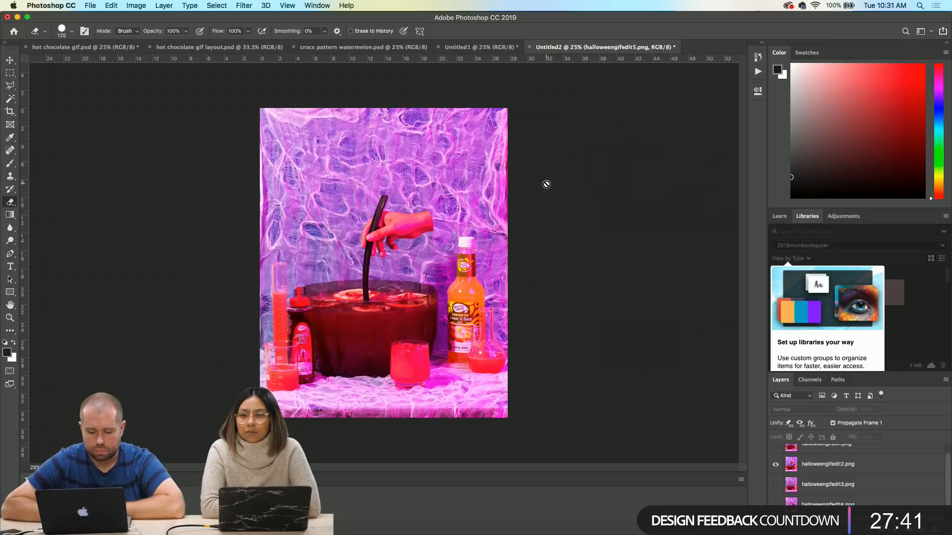
{"action": "key", "text": "space"}
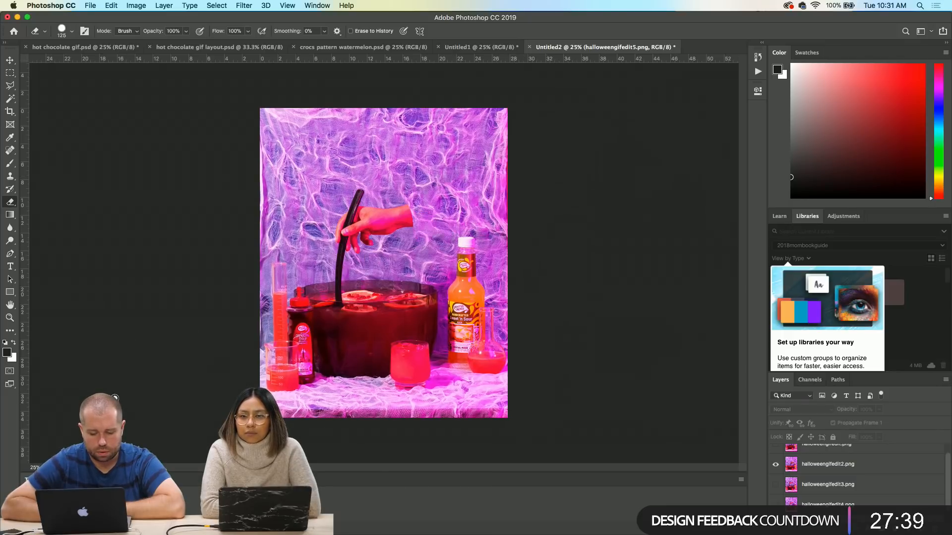
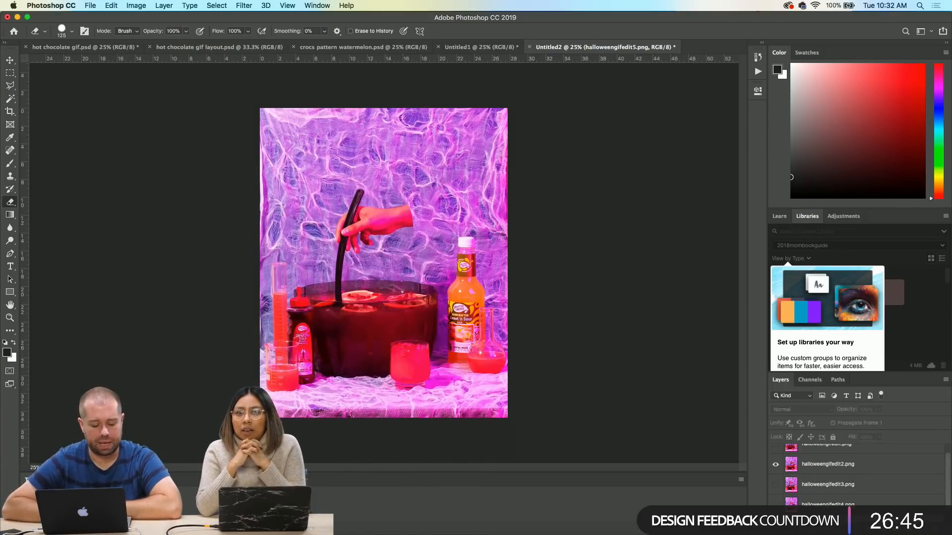
{"action": "key", "text": "space"}
- Open the animation in Save for Web and apply the GIF 128 Dithered preset
{"action": "left_click", "coordinate": [90, 6]}
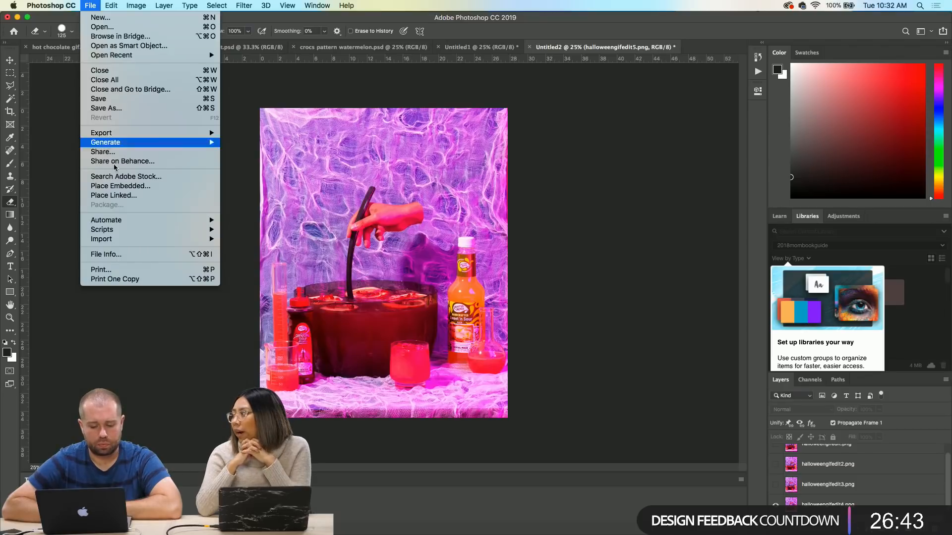
{"action": "mouse_move", "coordinate": [136, 133]}
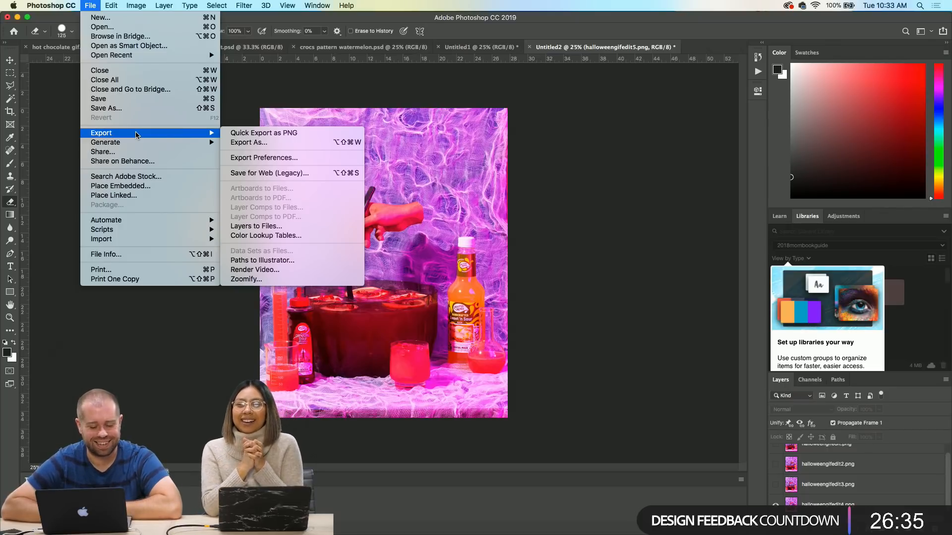
{"action": "left_click", "coordinate": [299, 174]}
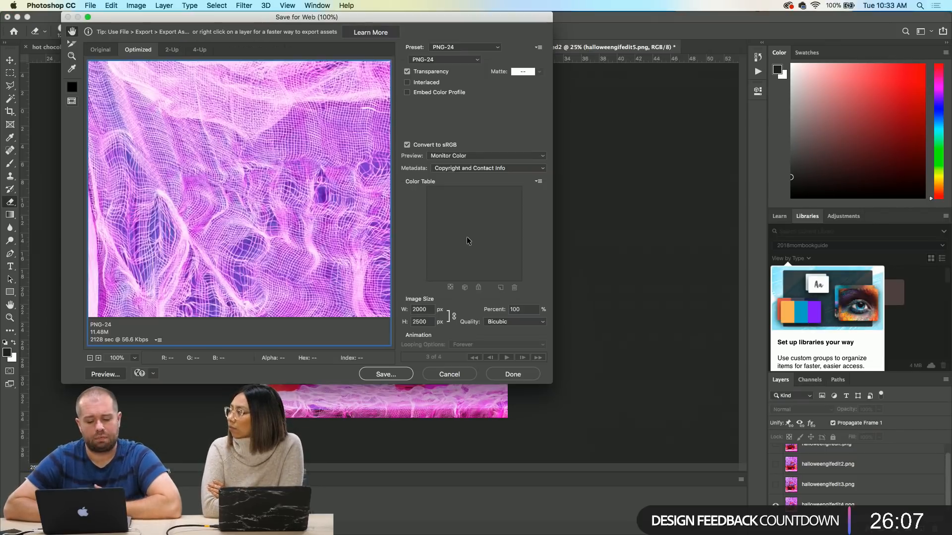
{"action": "left_click", "coordinate": [471, 47]}
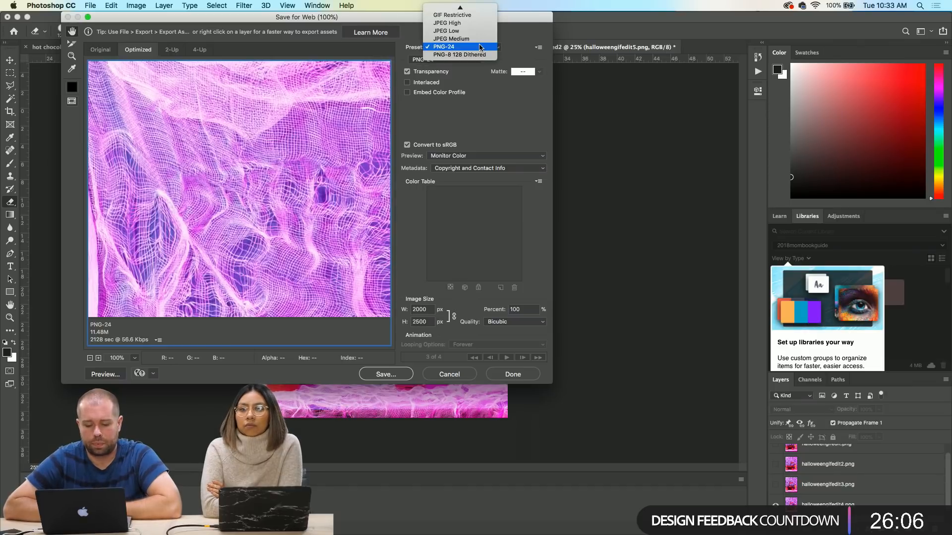
{"action": "left_click", "coordinate": [470, 9]}
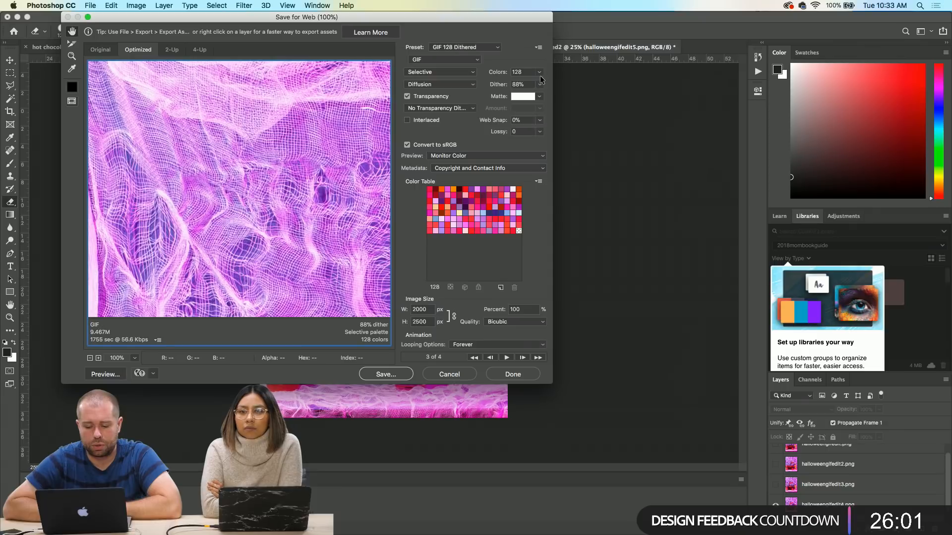
- Inspect the 128-color GIF preview at 100%, covering the hand, punch bowl, and drink glass
{"action": "left_click", "coordinate": [540, 72]}
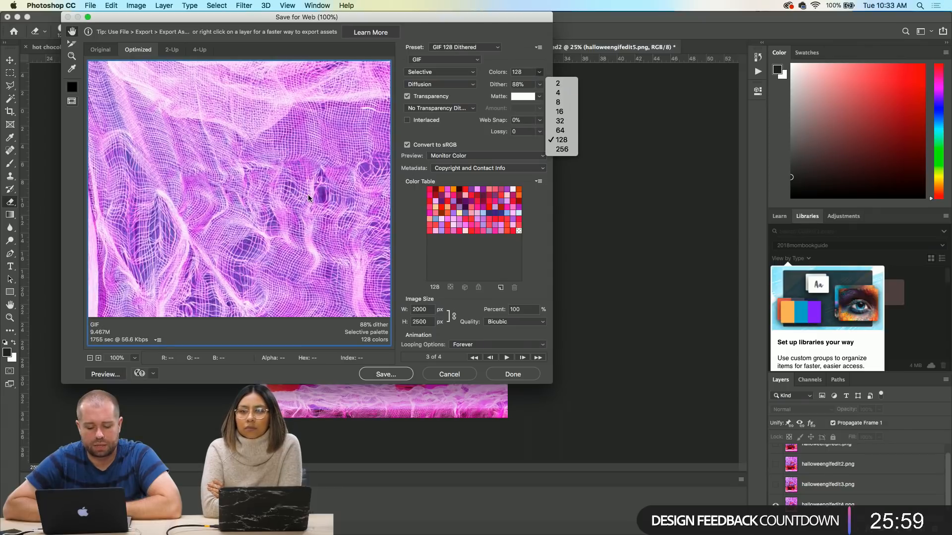
{"action": "left_click", "coordinate": [214, 162]}
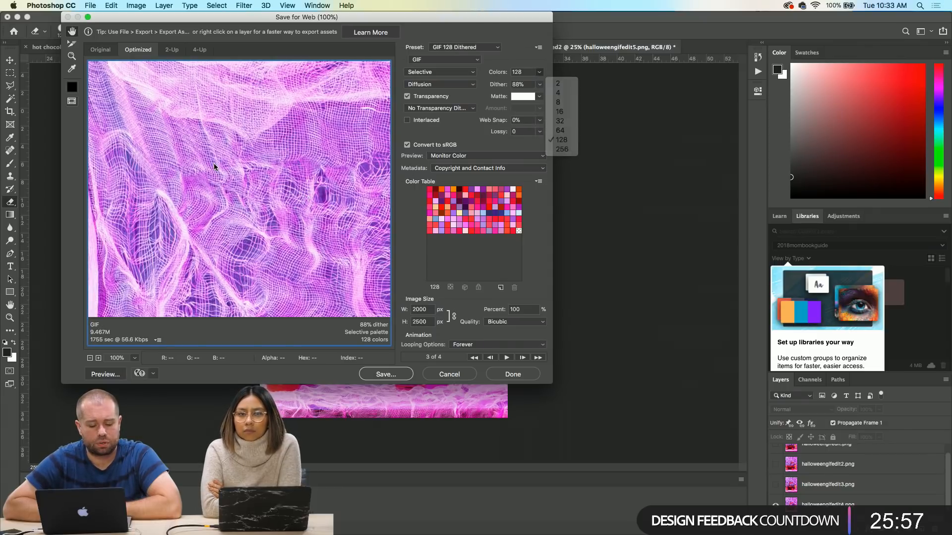
{"action": "left_click_drag", "start_coordinate": [272, 257], "coordinate": [132, 119]}
{"action": "left_click_drag", "start_coordinate": [252, 235], "coordinate": [166, 156]}
{"action": "left_click_drag", "start_coordinate": [200, 214], "coordinate": [213, 138]}
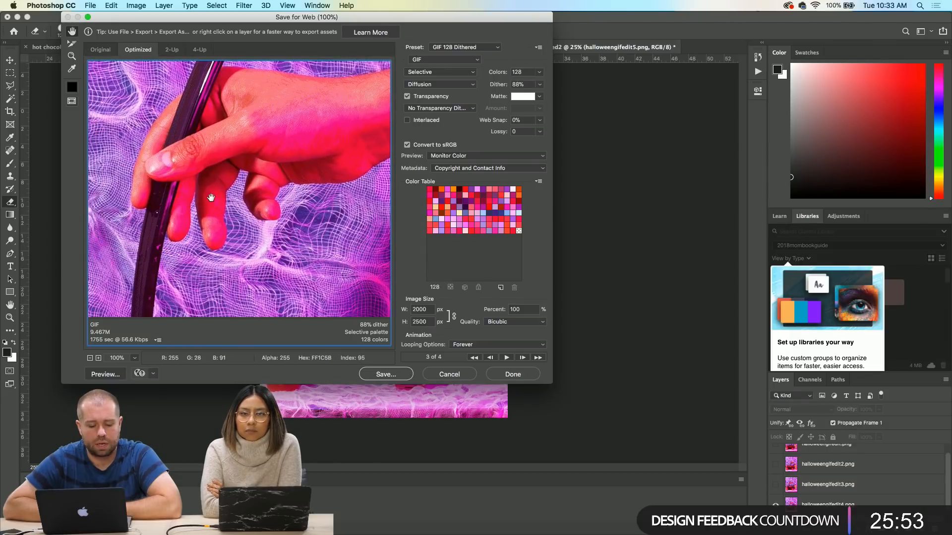
{"action": "left_click_drag", "start_coordinate": [210, 197], "coordinate": [238, 109]}
{"action": "left_click_drag", "start_coordinate": [236, 270], "coordinate": [226, 113]}
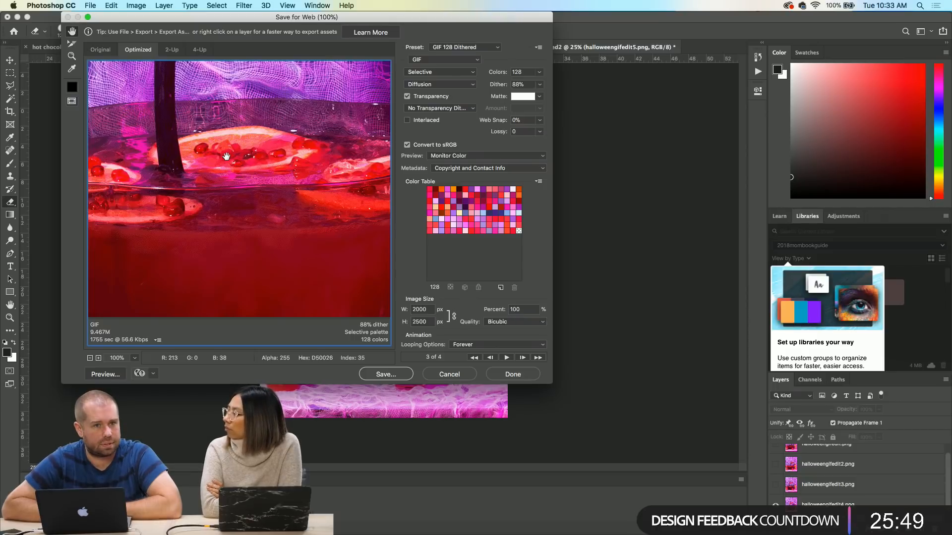
{"action": "left_click_drag", "start_coordinate": [226, 157], "coordinate": [226, 81]}
{"action": "left_click_drag", "start_coordinate": [225, 169], "coordinate": [225, 78]}
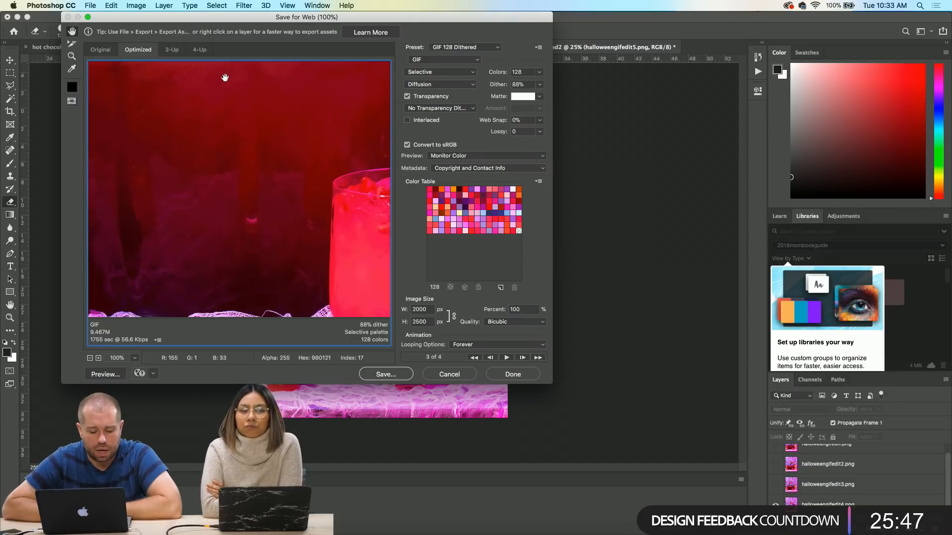
{"action": "left_click_drag", "start_coordinate": [289, 161], "coordinate": [114, 143]}
{"action": "left_click_drag", "start_coordinate": [210, 173], "coordinate": [308, 186]}
{"action": "left_click_drag", "start_coordinate": [261, 130], "coordinate": [320, 276]}
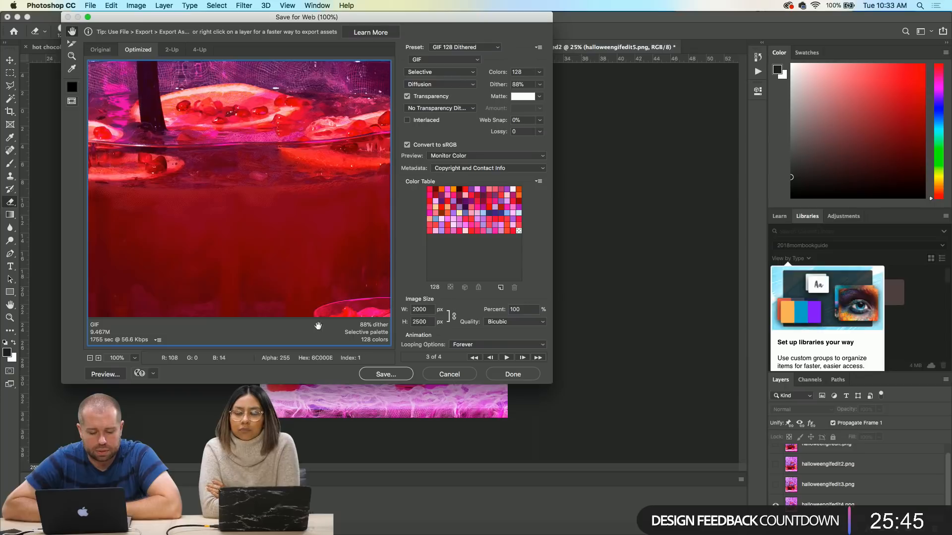
{"action": "left_click_drag", "start_coordinate": [268, 223], "coordinate": [215, 327]}
{"action": "left_click_drag", "start_coordinate": [236, 213], "coordinate": [339, 126]}
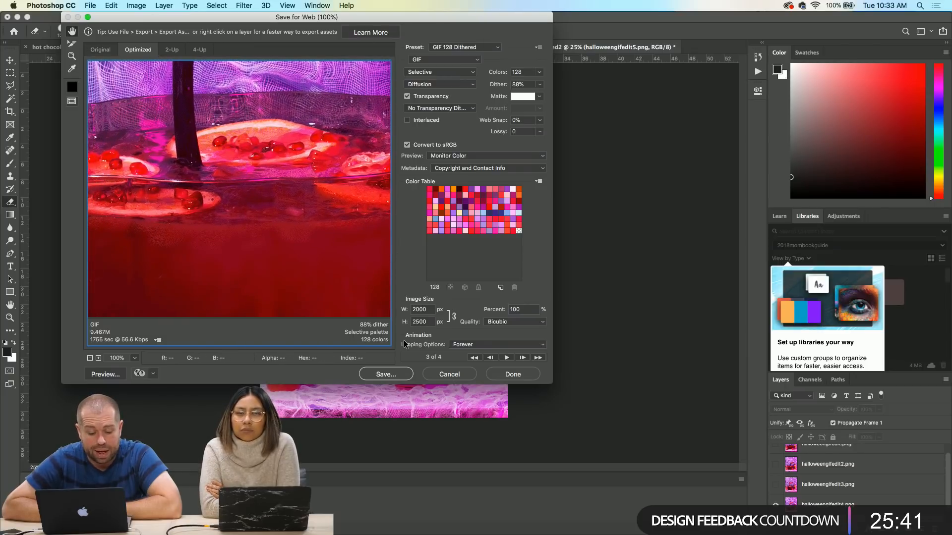
- Compare the dithered GIF preview at zoom levels between 25% and 200%, ending at 33.3%
{"action": "left_click", "coordinate": [90, 358]}
{"action": "left_click", "coordinate": [90, 358]}
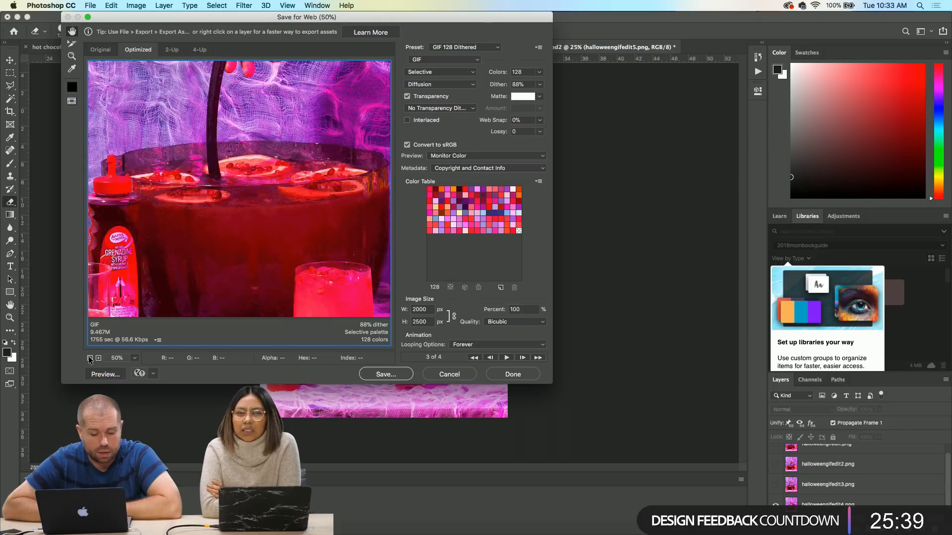
{"action": "left_click", "coordinate": [89, 358]}
{"action": "left_click", "coordinate": [89, 358]}
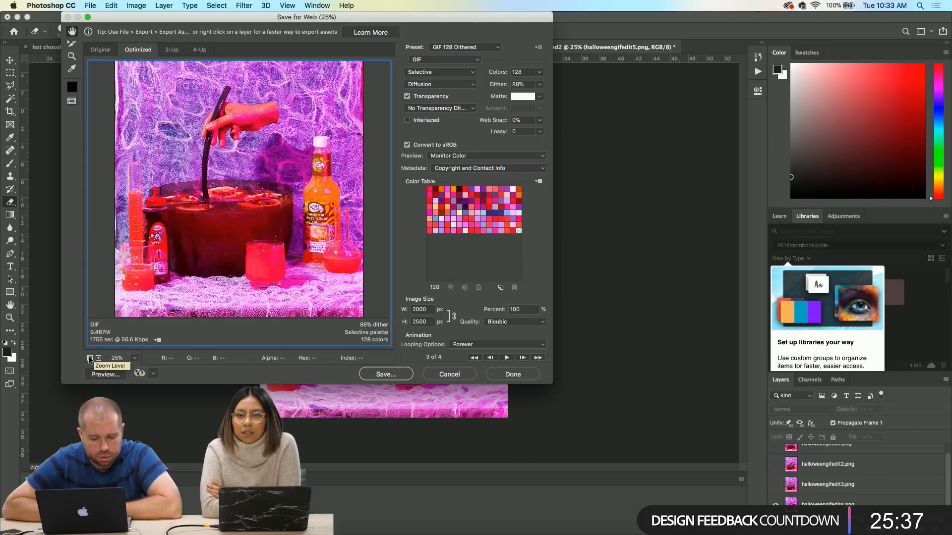
{"action": "left_click", "coordinate": [98, 359]}
{"action": "left_click", "coordinate": [99, 358]}
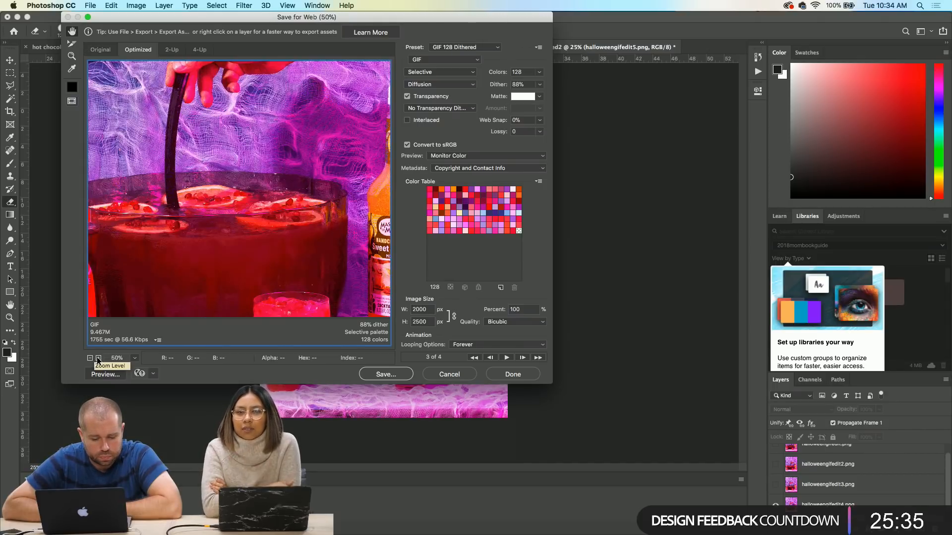
{"action": "left_click", "coordinate": [99, 359]}
{"action": "left_click", "coordinate": [97, 358]}
{"action": "left_click", "coordinate": [98, 358]}
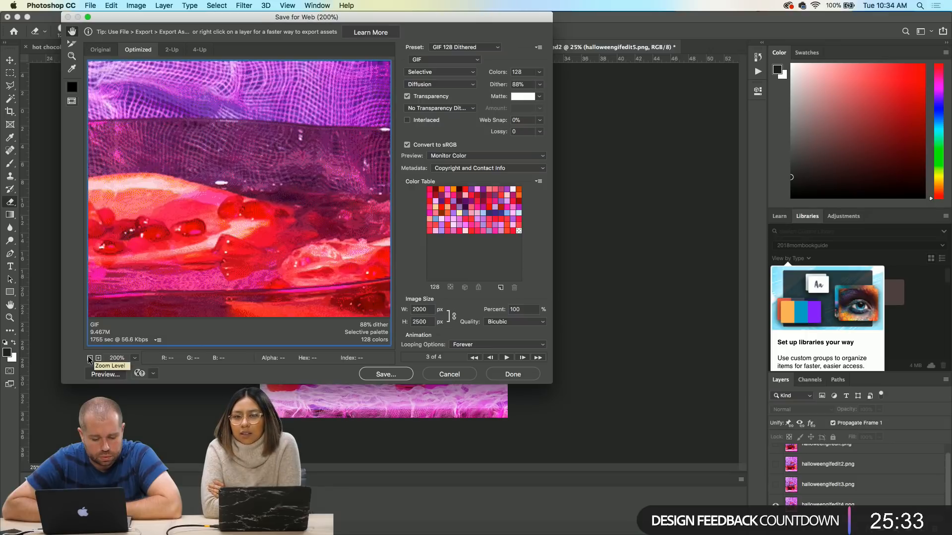
{"action": "left_click", "coordinate": [90, 358]}
{"action": "left_click", "coordinate": [89, 358]}
{"action": "left_click", "coordinate": [90, 358]}
{"action": "left_click", "coordinate": [90, 358]}
{"action": "left_click", "coordinate": [90, 358]}
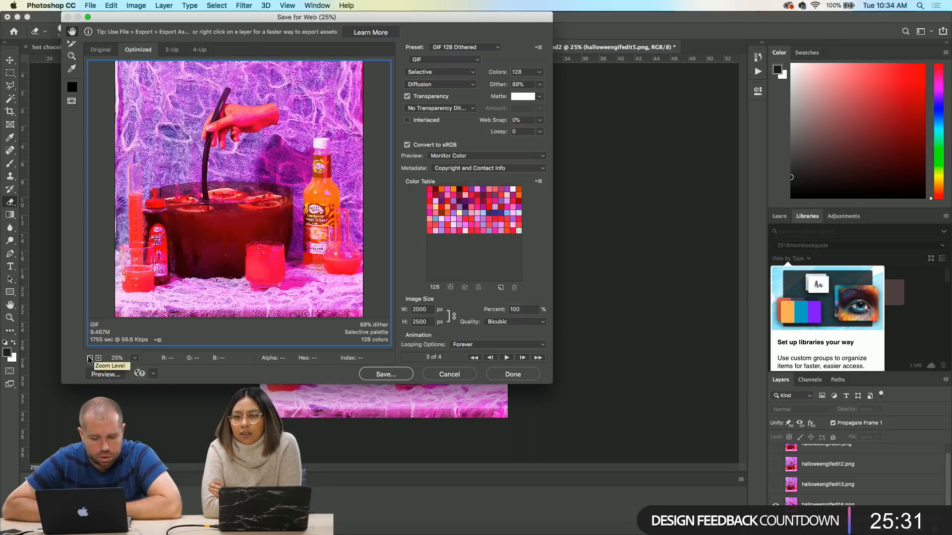
{"action": "left_click", "coordinate": [98, 358]}
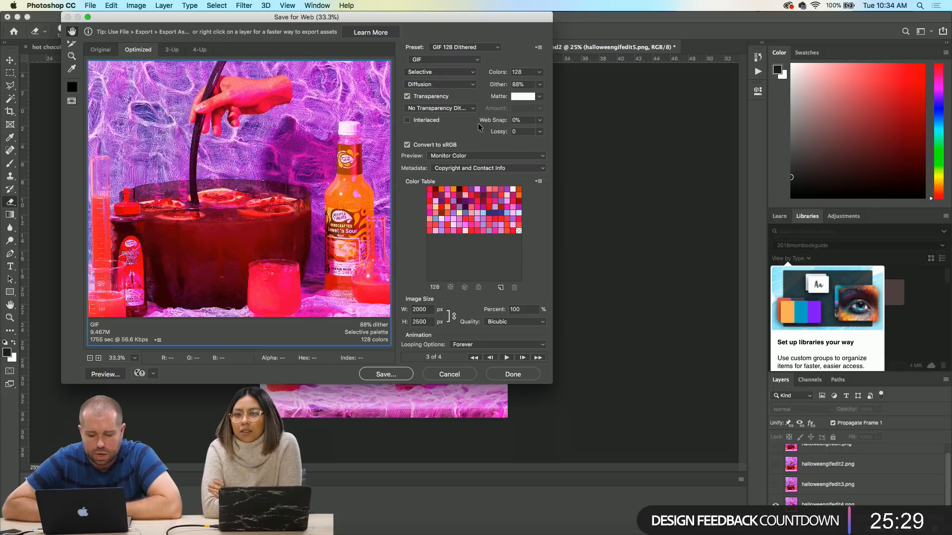
- Set the GIF to 256 colors and check the hand and backdrop in the preview at 100%
{"action": "left_click", "coordinate": [536, 72]}
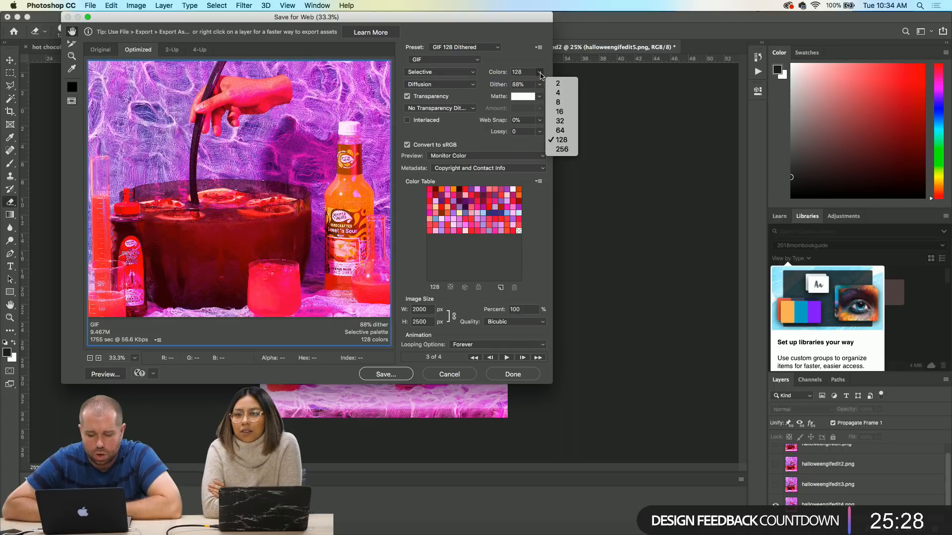
{"action": "left_click", "coordinate": [561, 147]}
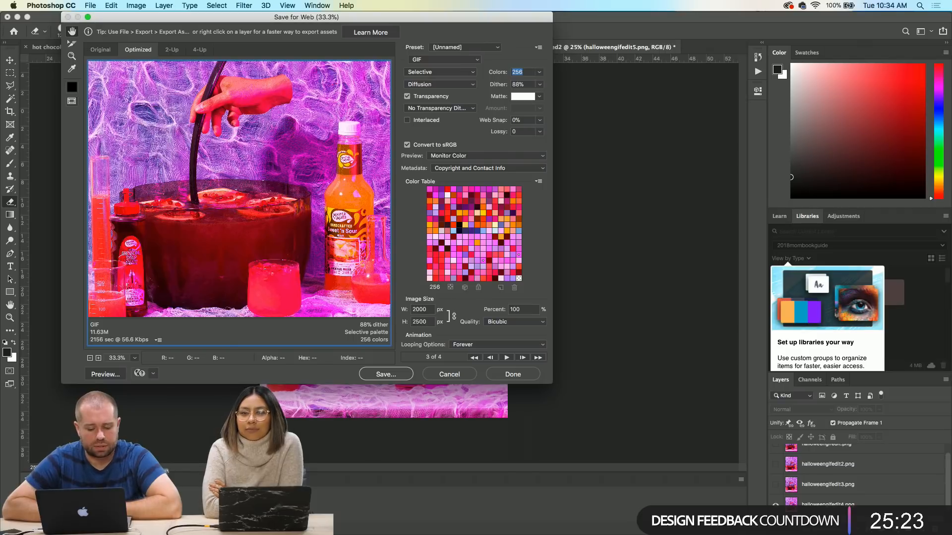
{"action": "left_click", "coordinate": [98, 358]}
{"action": "left_click", "coordinate": [98, 358]}
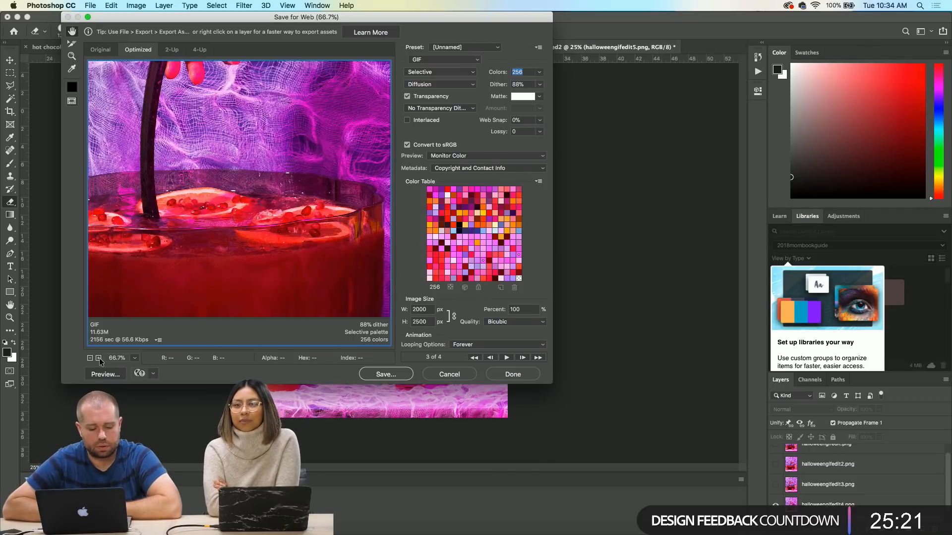
{"action": "left_click", "coordinate": [98, 358]}
{"action": "left_click_drag", "start_coordinate": [166, 181], "coordinate": [242, 242]}
{"action": "left_click_drag", "start_coordinate": [242, 182], "coordinate": [247, 274]}
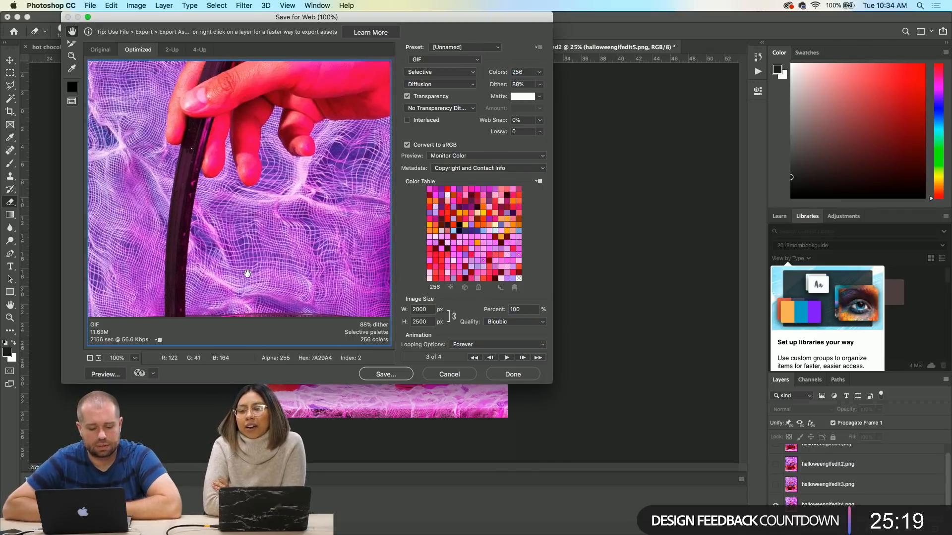
- Save the optimized GIF as "halloween hand.gif" in the halloween folder
{"action": "left_click", "coordinate": [390, 373]}
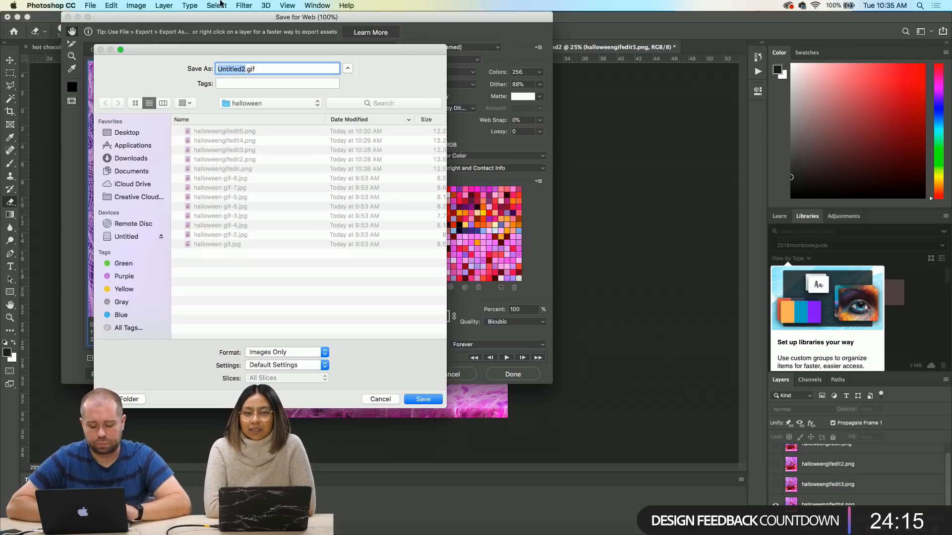
{"action": "type", "text": "hallow"}
{"action": "type", "text": "een hand"}
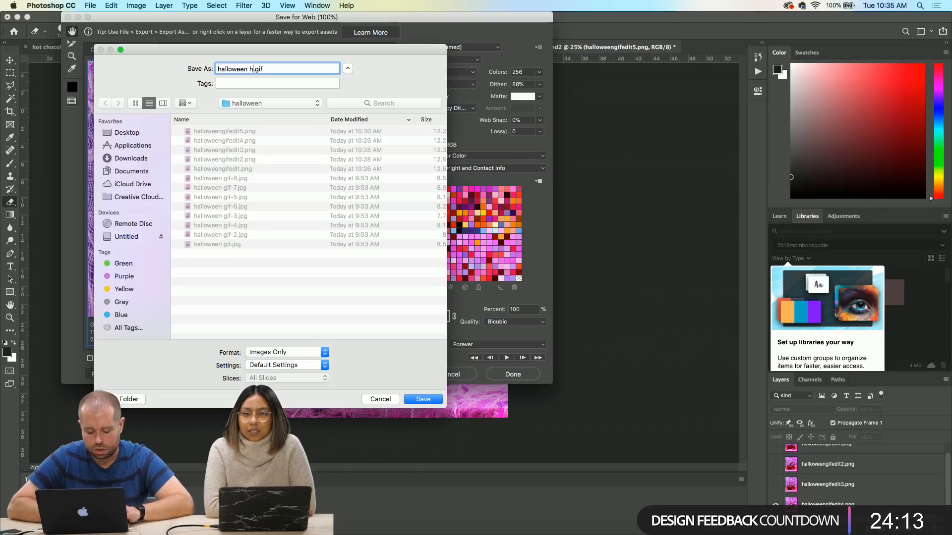
{"action": "key", "text": "Return"}
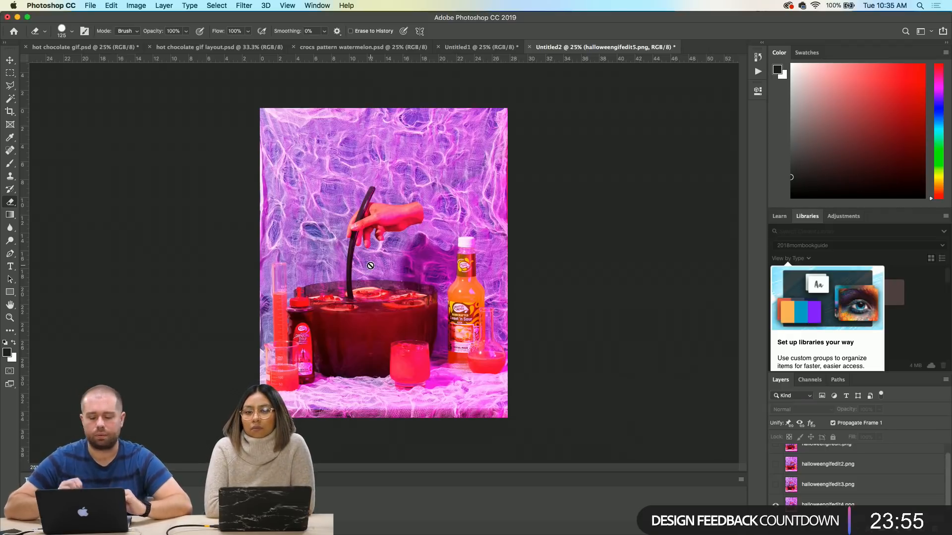
{"action": "left_click", "coordinate": [91, 5]}
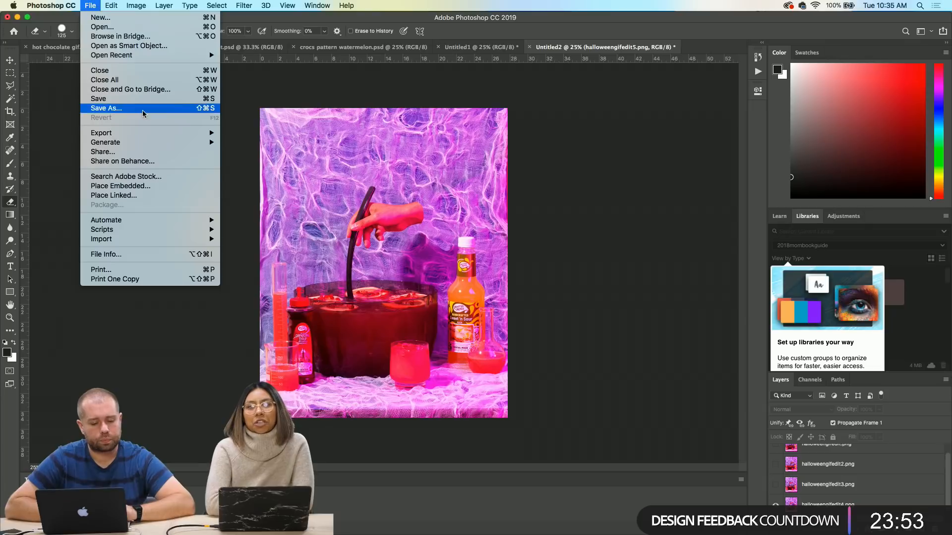
{"action": "mouse_move", "coordinate": [149, 134]}
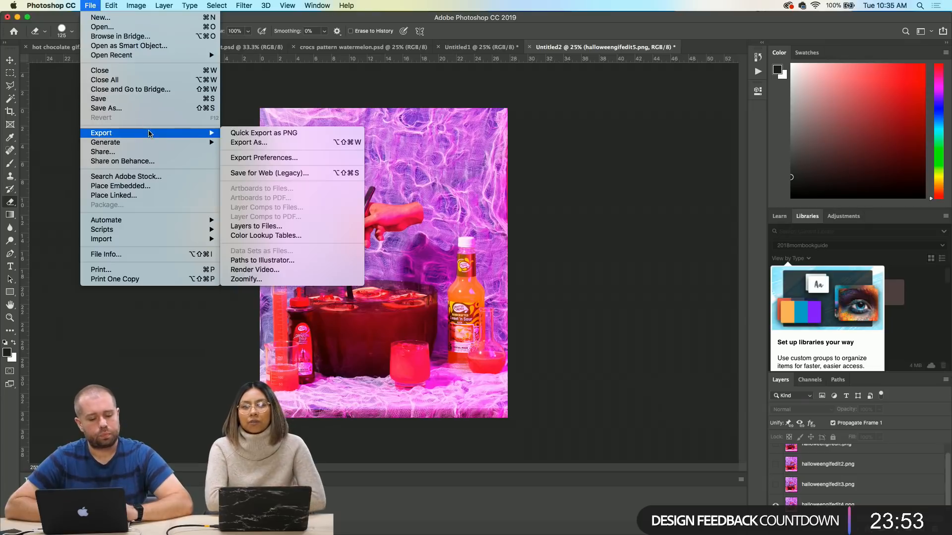
{"action": "left_click", "coordinate": [246, 174]}
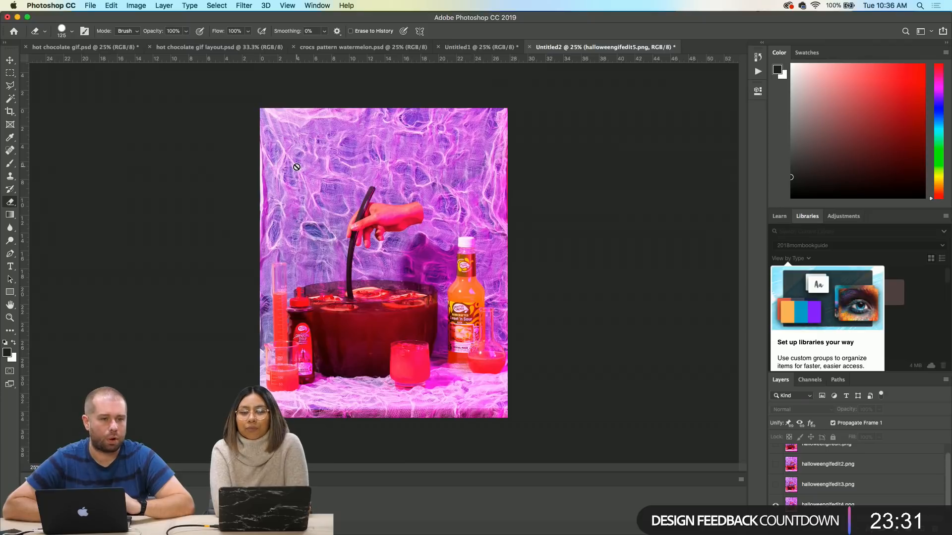
{"action": "left_click", "coordinate": [92, 6]}
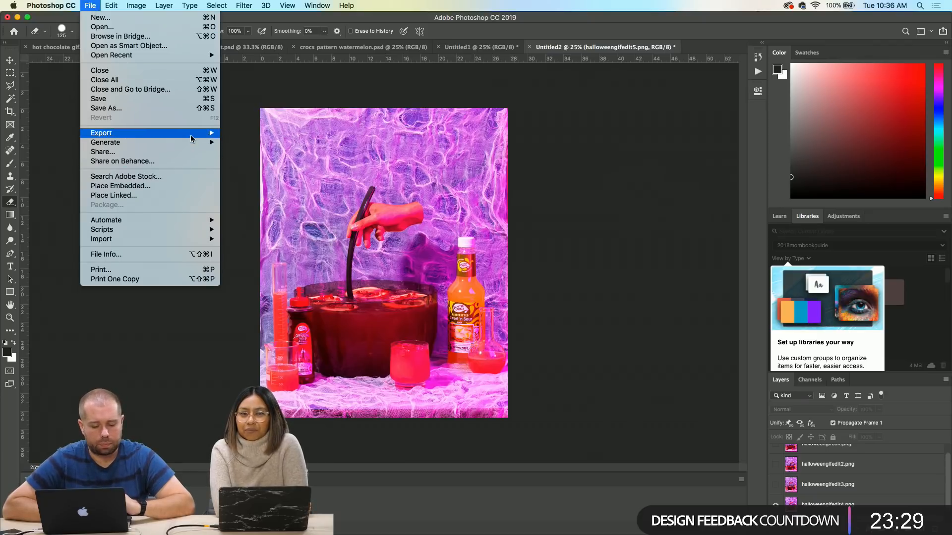
{"action": "mouse_move", "coordinate": [191, 135]}
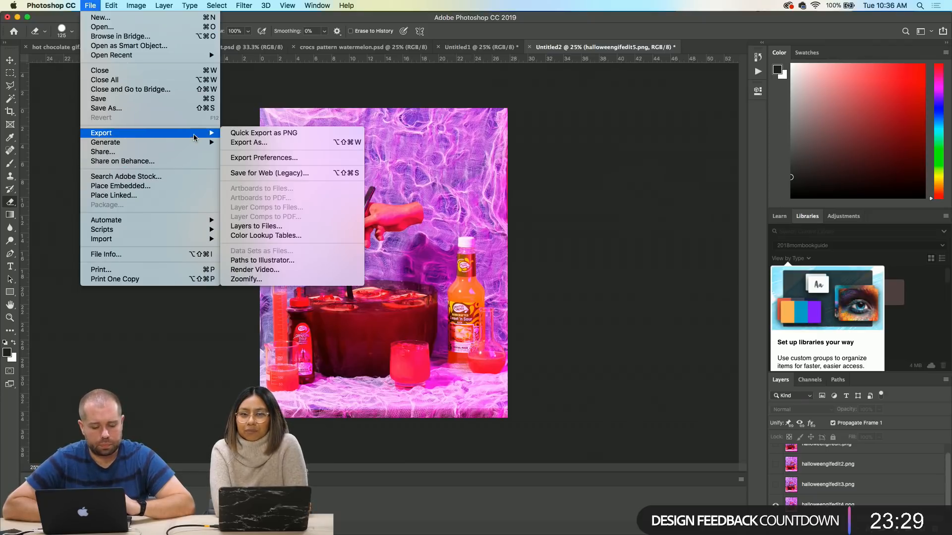
{"action": "left_click", "coordinate": [267, 177]}
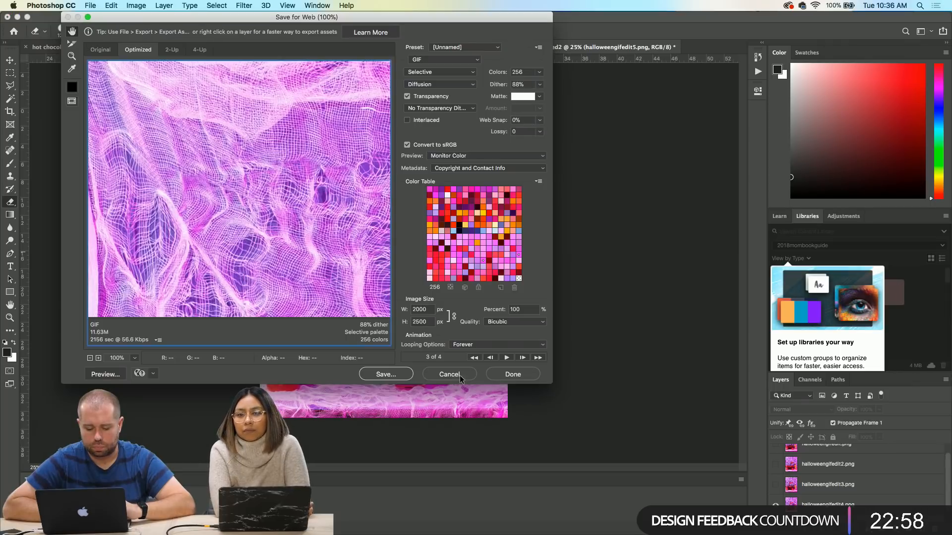
{"action": "left_click", "coordinate": [459, 375]}
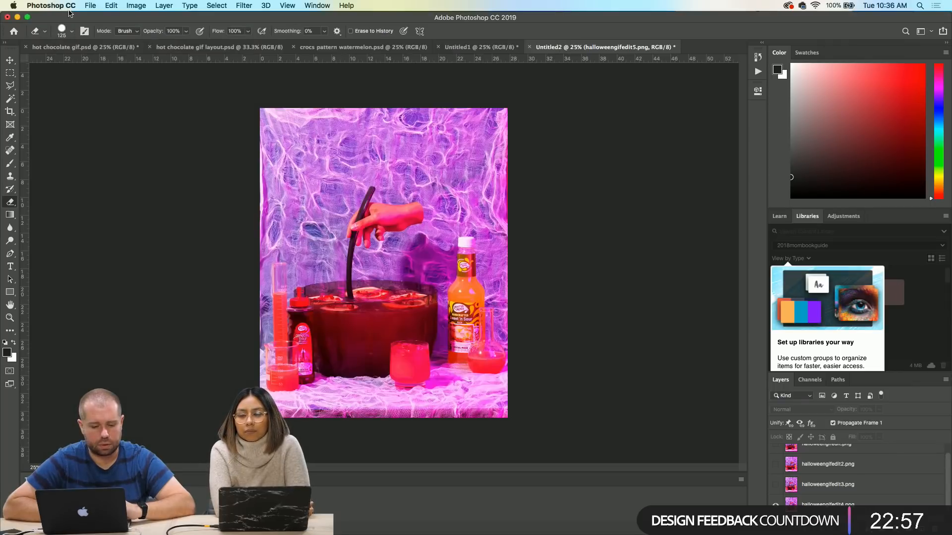
- Start rendering the animation as a video and set the output folder to halloween
{"action": "left_click", "coordinate": [52, 5]}
{"action": "mouse_move", "coordinate": [90, 6]}
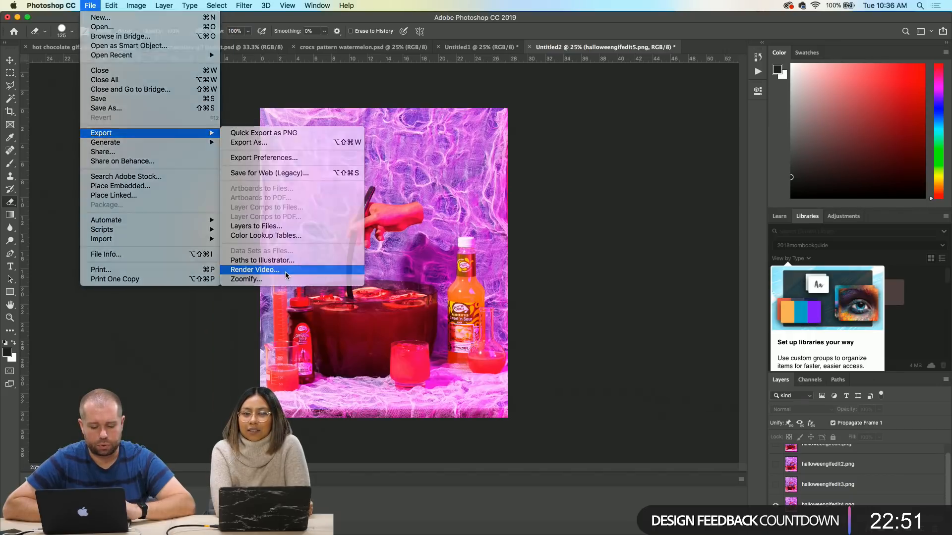
{"action": "left_click", "coordinate": [285, 270]}
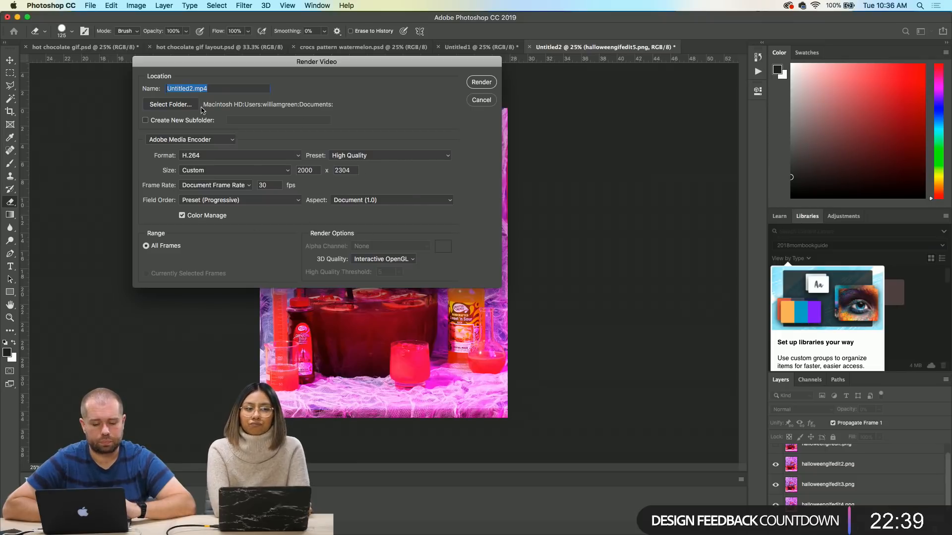
{"action": "left_click", "coordinate": [175, 105]}
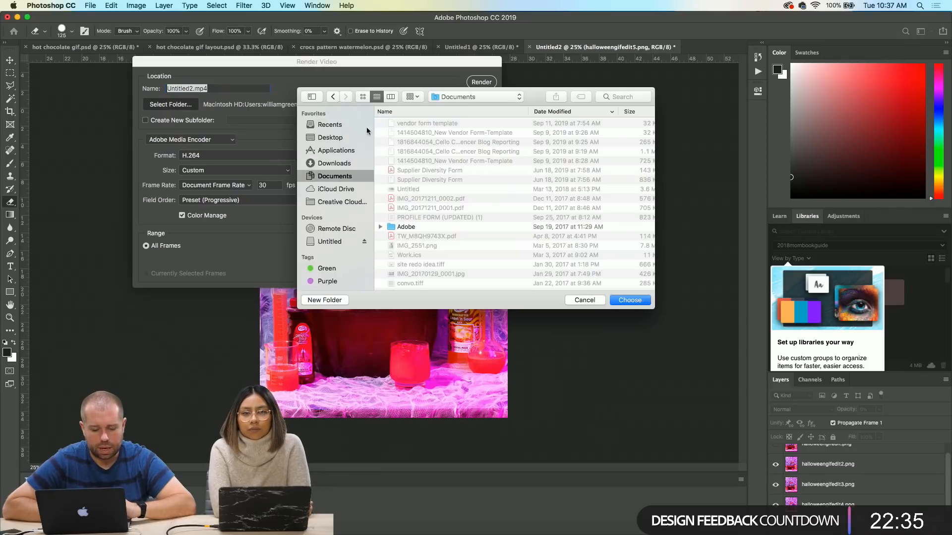
{"action": "left_click", "coordinate": [466, 97]}
{"action": "left_click", "coordinate": [461, 162]}
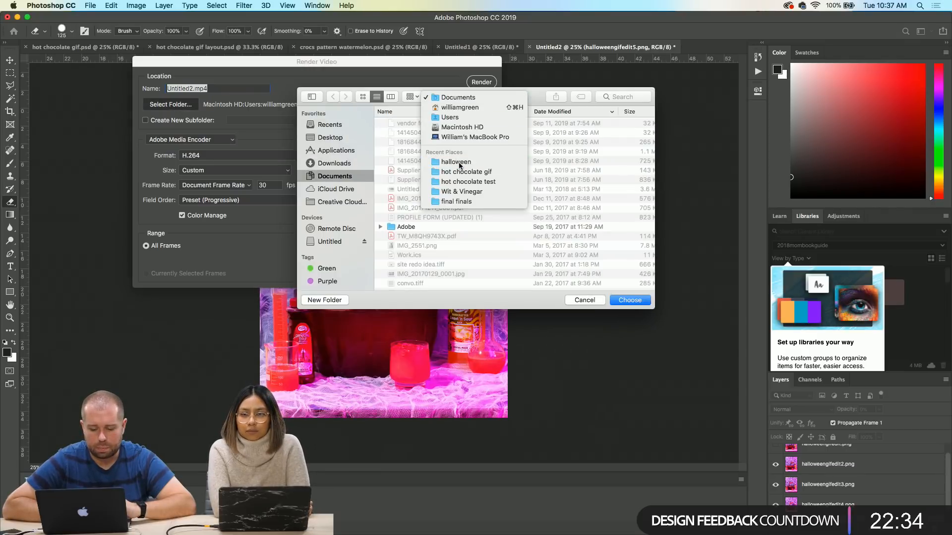
{"action": "left_click", "coordinate": [629, 299]}
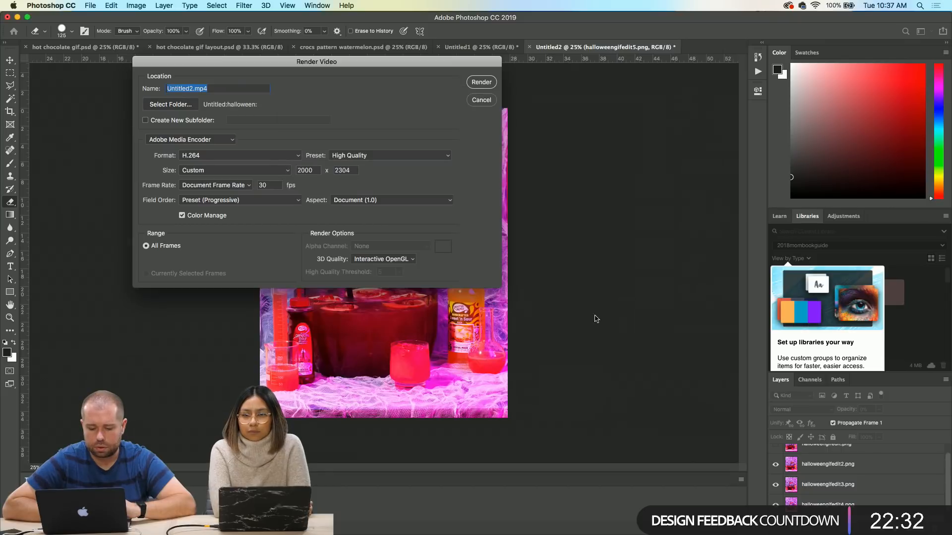
- Name the video "halloween hand.mp4" and render it
{"action": "left_click", "coordinate": [206, 89]}
{"action": "double_click", "coordinate": [193, 88]}
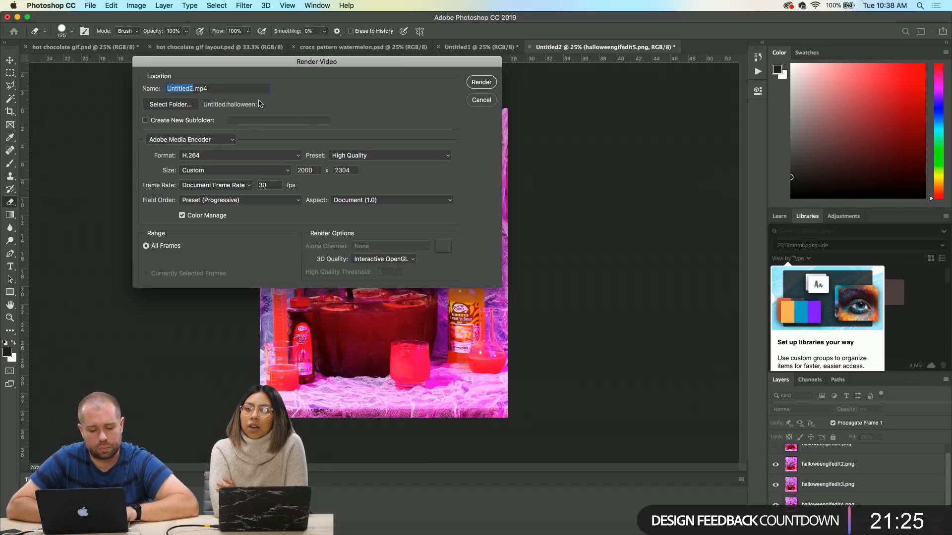
{"action": "type", "text": "halloween han"}
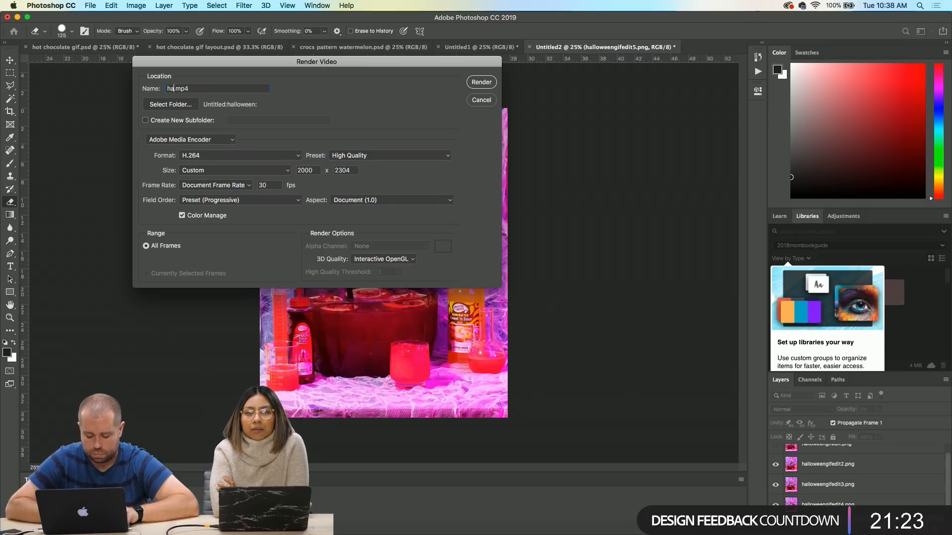
{"action": "type", "text": "d"}
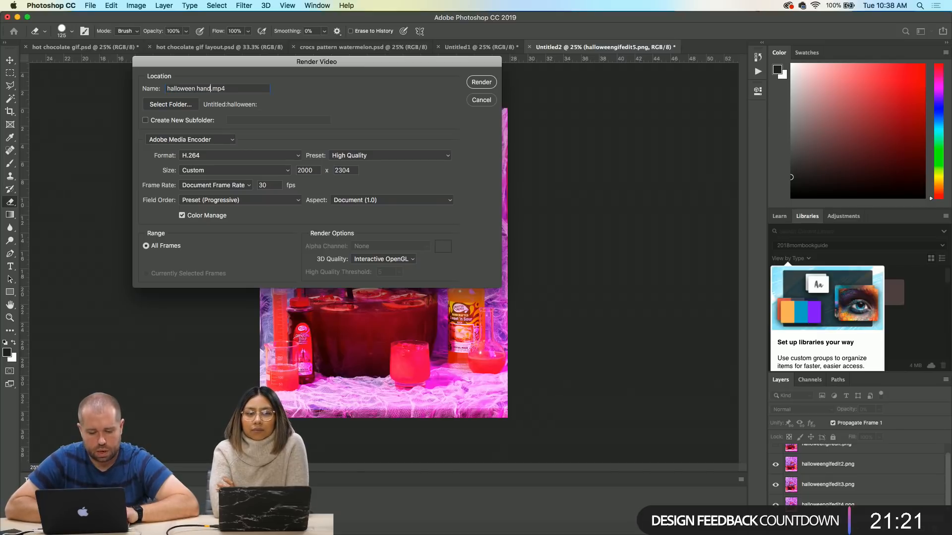
{"action": "key", "text": "Return"}
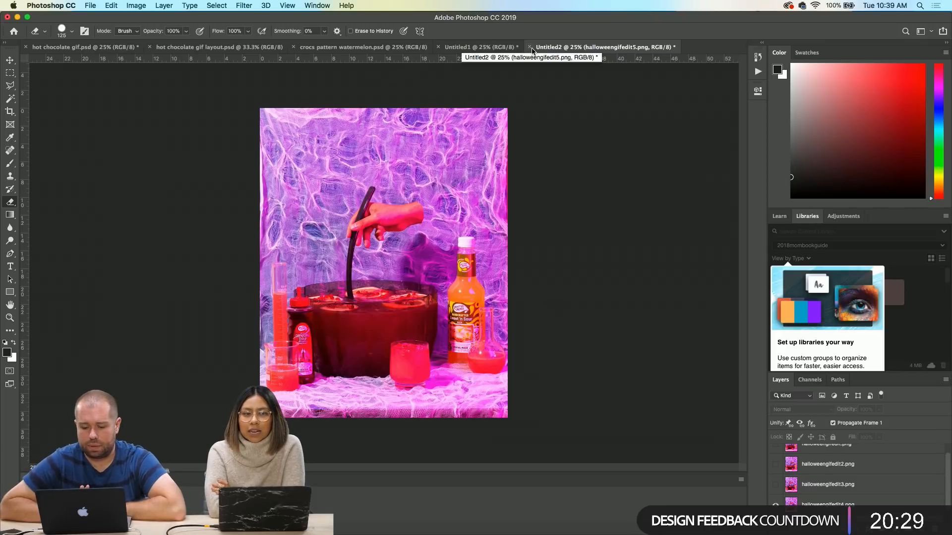
- Switch to Lightroom Classic and browse the filmstrip from the newest photos back to the first tree-shaped cookie shots
{"action": "mouse_move", "coordinate": [434, 534]}
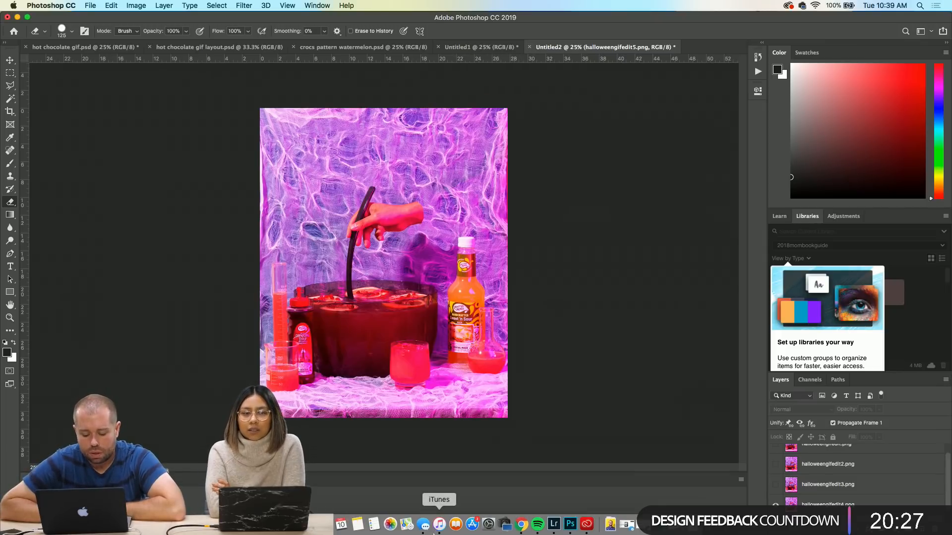
{"action": "left_click", "coordinate": [554, 524]}
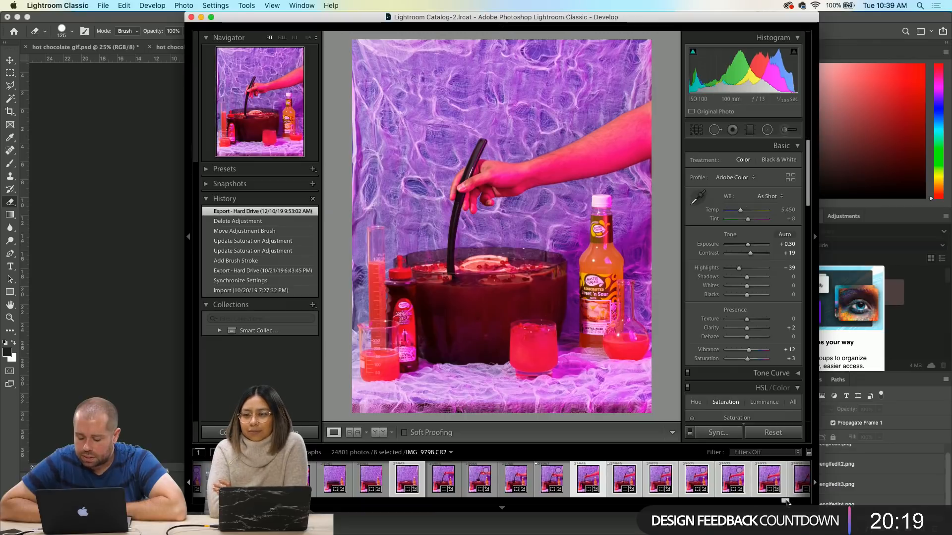
{"action": "left_click_drag", "start_coordinate": [787, 501], "coordinate": [829, 502]}
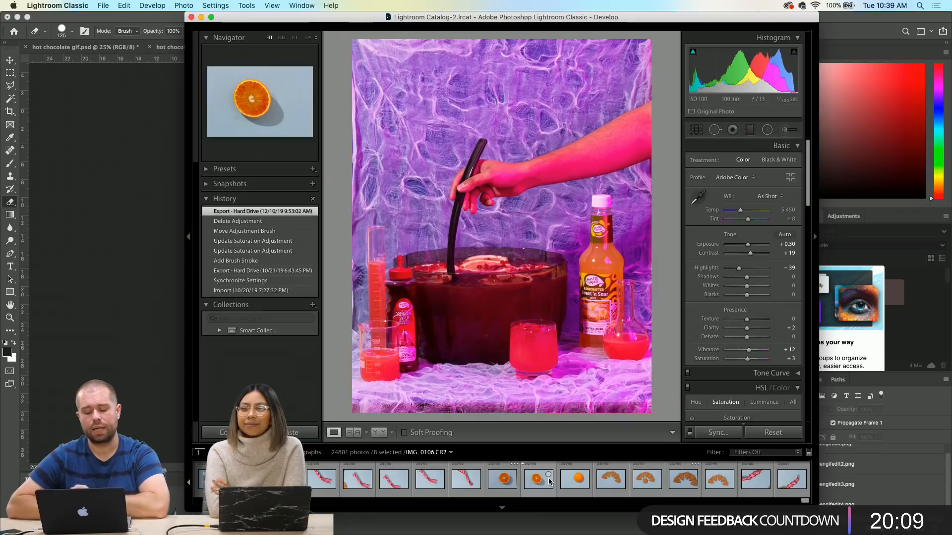
{"action": "scroll", "coordinate": [549, 481], "scroll_direction": "up", "scroll_amount": 10}
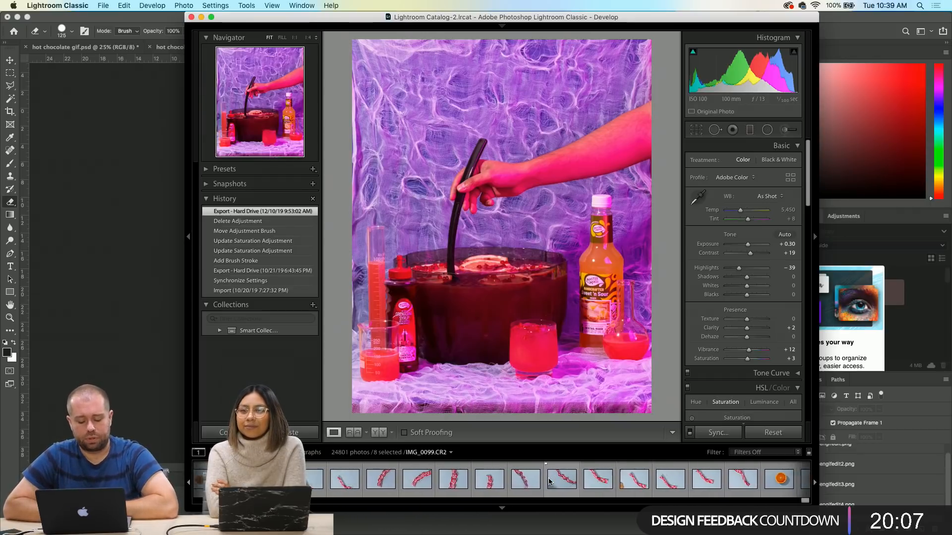
{"action": "scroll", "coordinate": [549, 481], "scroll_direction": "up", "scroll_amount": 10}
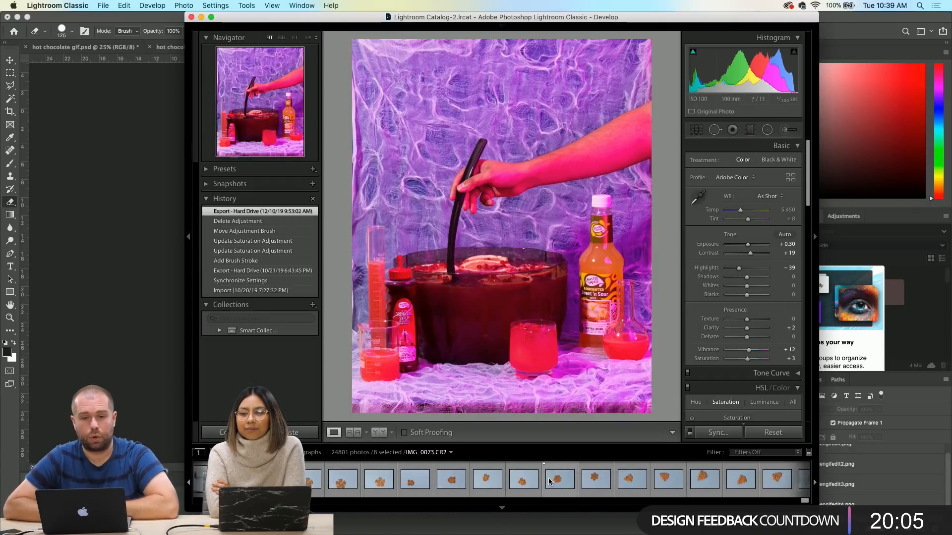
{"action": "scroll", "coordinate": [550, 481], "scroll_direction": "up", "scroll_amount": 10}
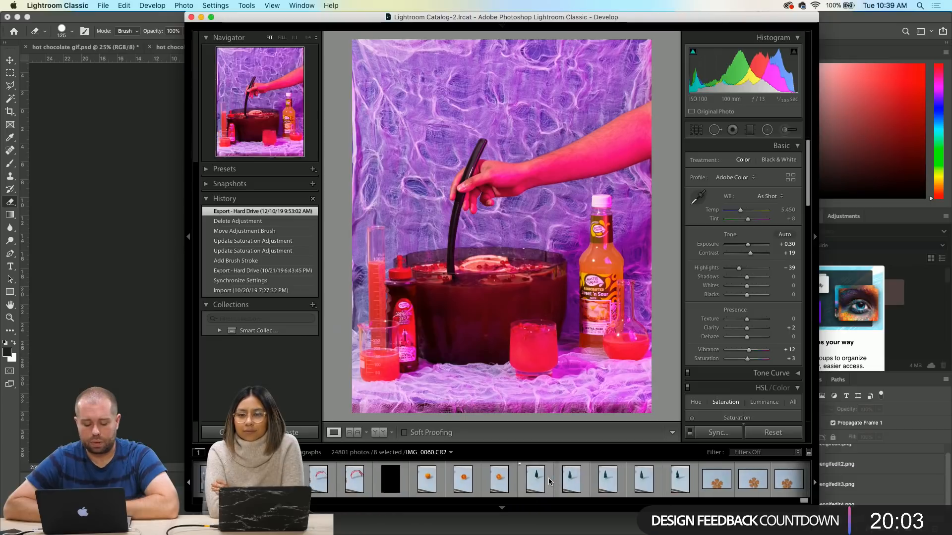
{"action": "scroll", "coordinate": [549, 481], "scroll_direction": "up", "scroll_amount": 10}
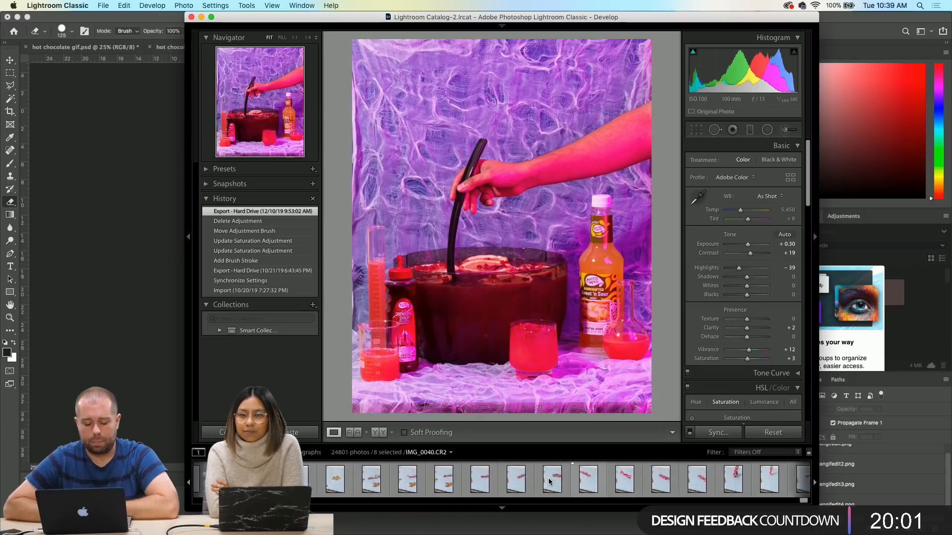
{"action": "scroll", "coordinate": [550, 481], "scroll_direction": "up", "scroll_amount": 2}
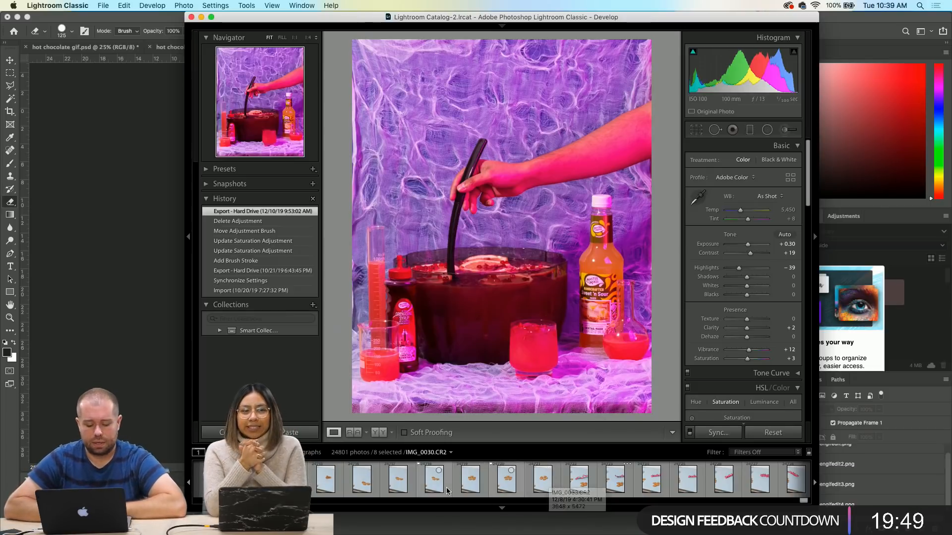
{"action": "scroll", "coordinate": [446, 490], "scroll_direction": "left", "scroll_amount": 5}
{"action": "scroll", "coordinate": [447, 490], "scroll_direction": "left", "scroll_amount": 4}
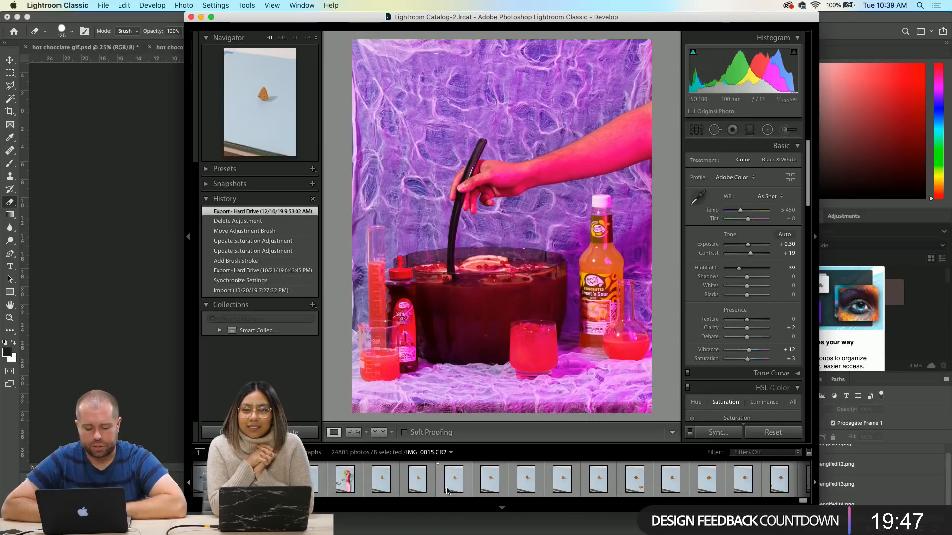
{"action": "scroll", "coordinate": [506, 478], "scroll_direction": "left", "scroll_amount": 4}
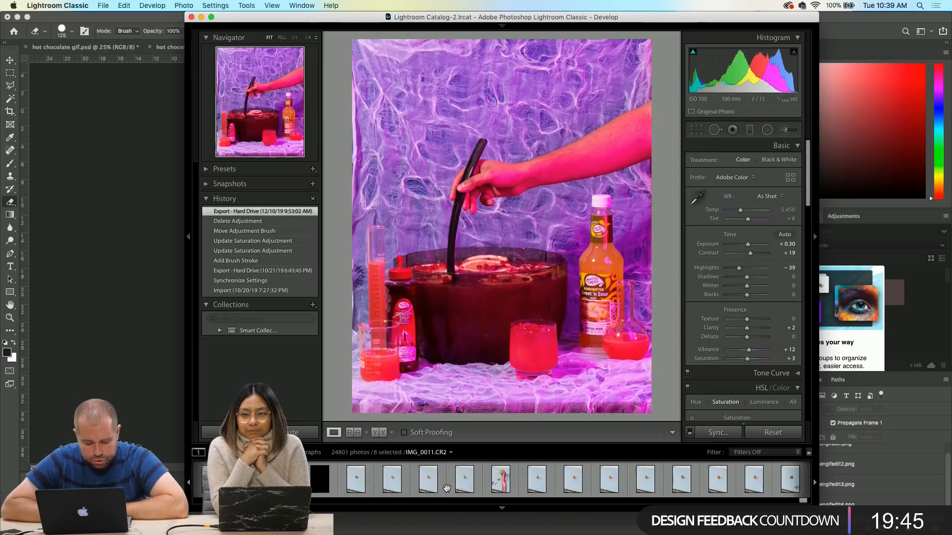
- View the single-cookie shots on the blue backdrop and the photo with the striped ribbon spool
{"action": "left_click", "coordinate": [519, 480]}
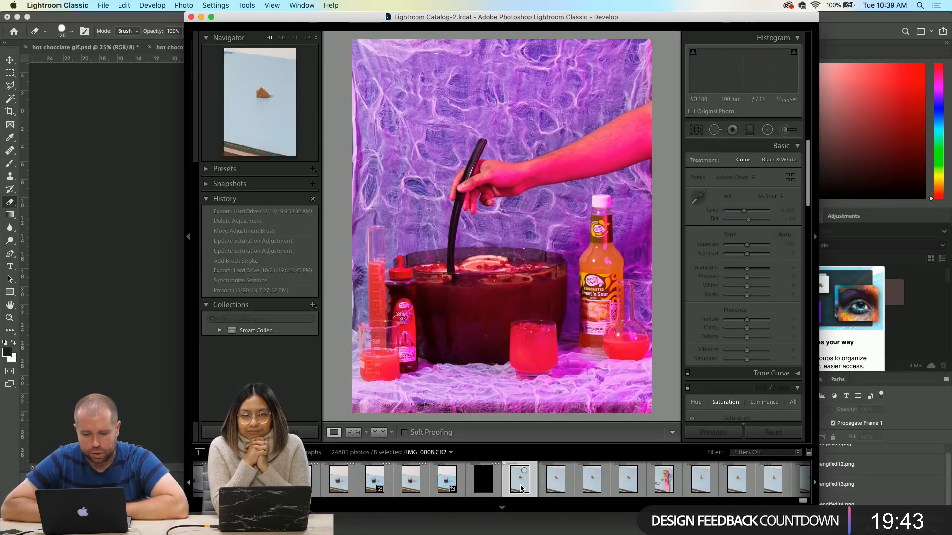
{"action": "left_click", "coordinate": [702, 478]}
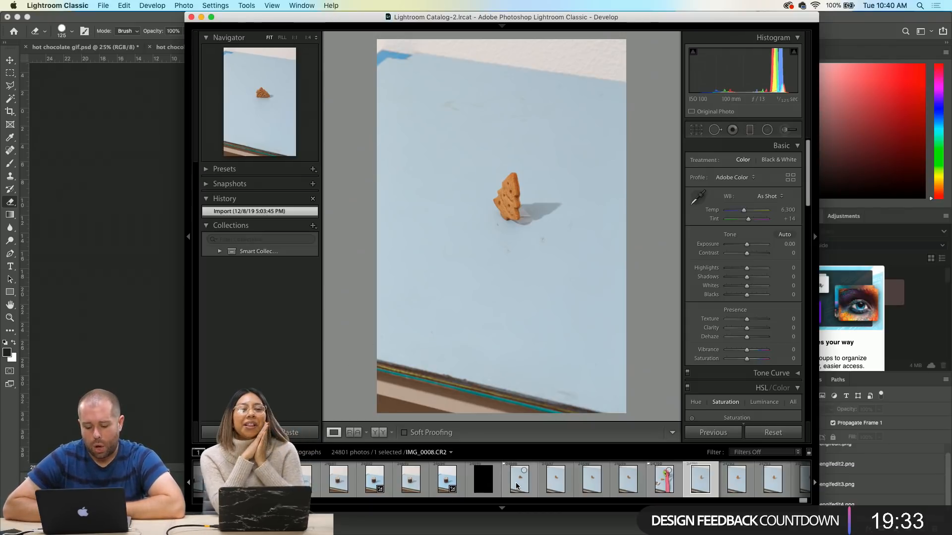
{"action": "left_click", "coordinate": [556, 479]}
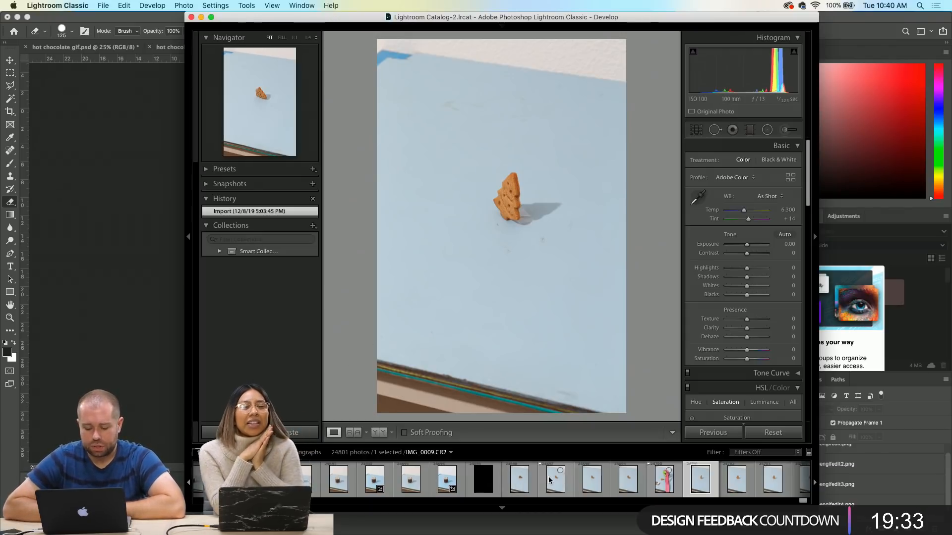
{"action": "left_click", "coordinate": [664, 483]}
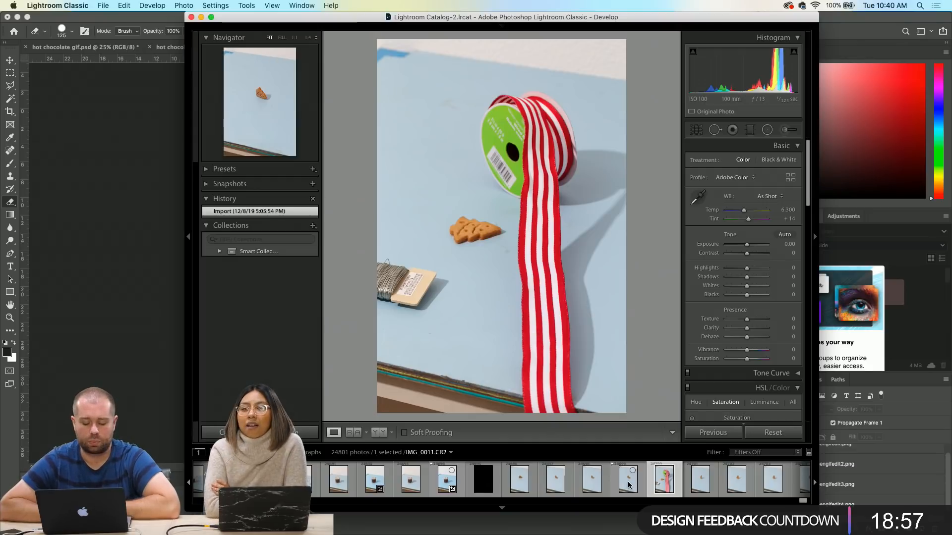
- Browse forward through the cookie frames and view IMG_0036.CR2 and IMG_0038.CR2 with the striped ribbon
{"action": "scroll", "coordinate": [629, 485], "scroll_direction": "down", "scroll_amount": 4}
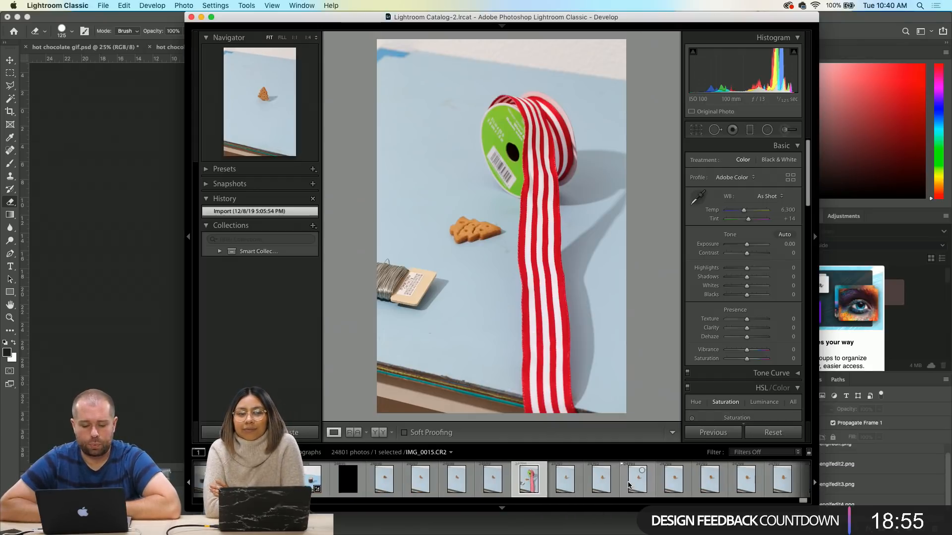
{"action": "scroll", "coordinate": [628, 485], "scroll_direction": "down", "scroll_amount": 1}
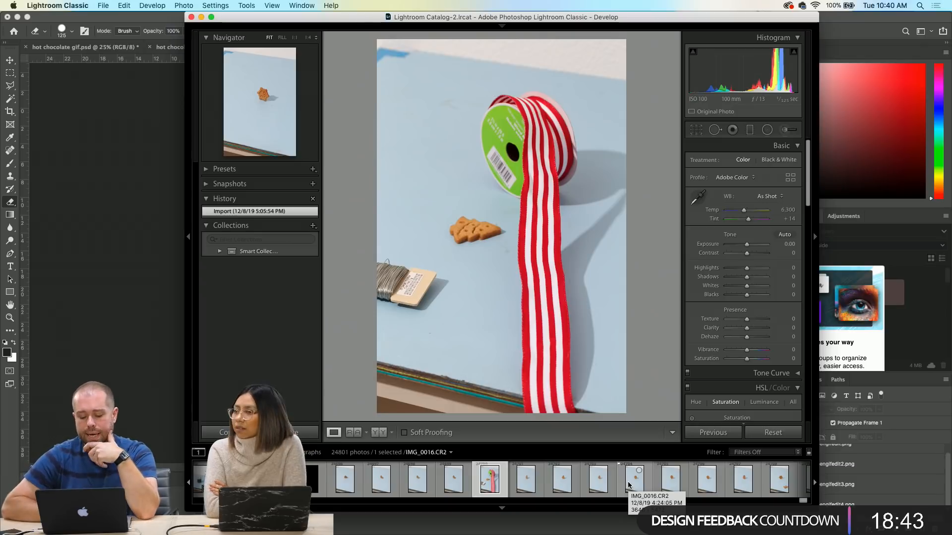
{"action": "scroll", "coordinate": [628, 485], "scroll_direction": "down", "scroll_amount": 5}
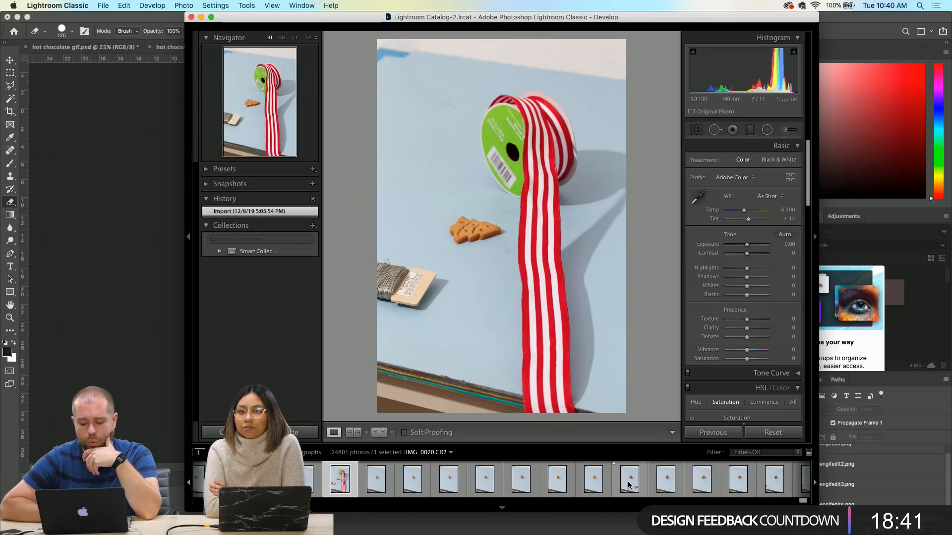
{"action": "scroll", "coordinate": [628, 485], "scroll_direction": "down", "scroll_amount": 6}
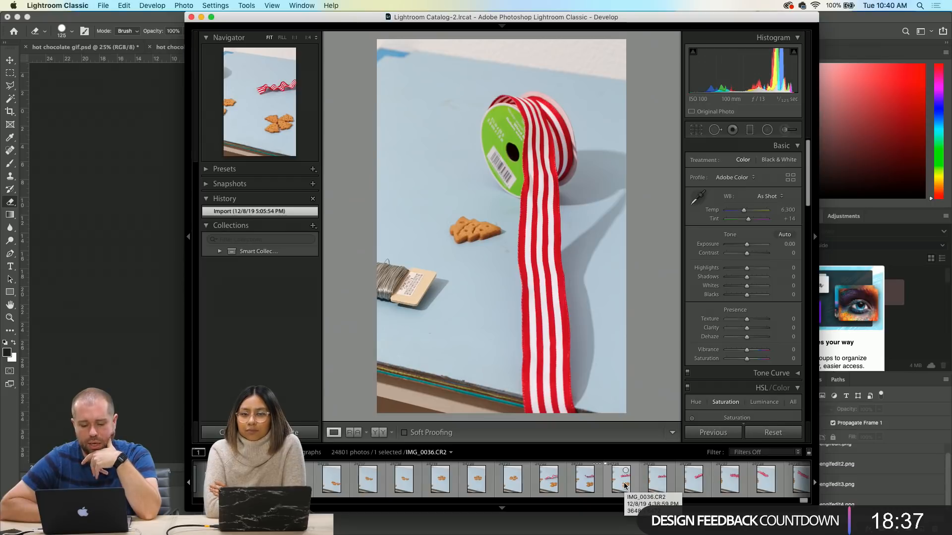
{"action": "left_click", "coordinate": [625, 485]}
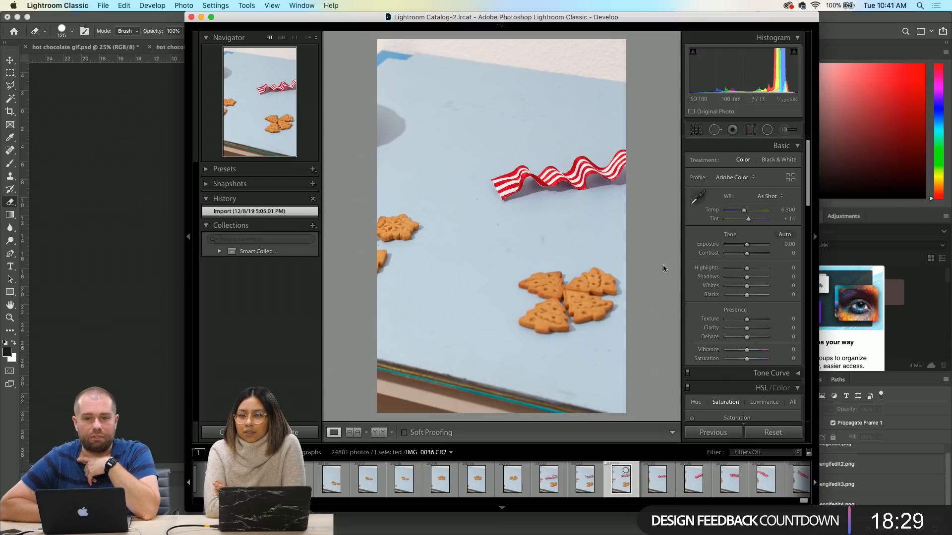
{"action": "left_click", "coordinate": [660, 483]}
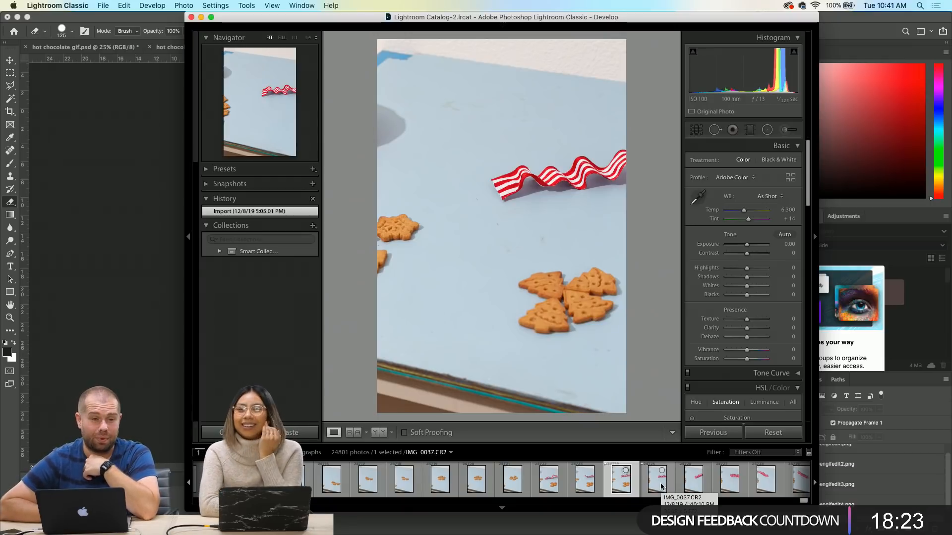
{"action": "left_click", "coordinate": [695, 484]}
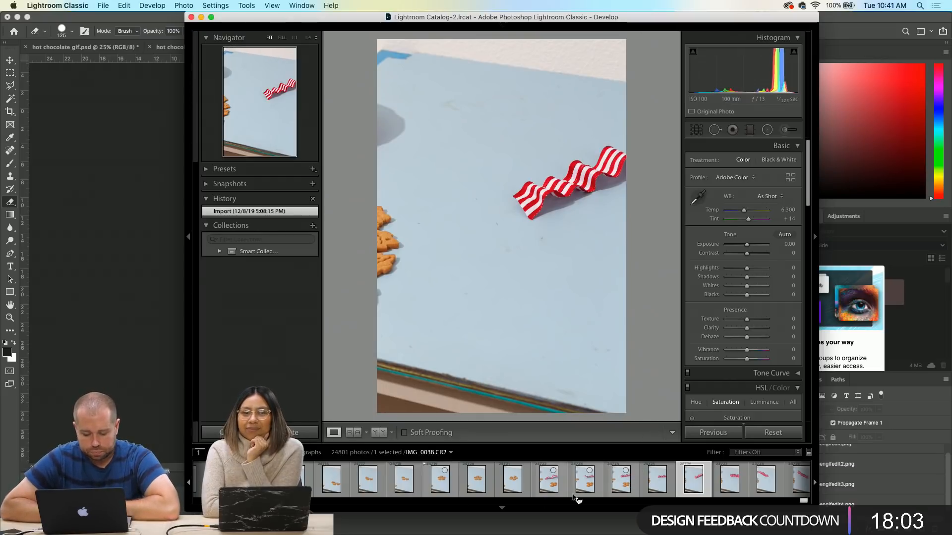
- Browse the filmstrip past the orange slice and green tree photos to examine the horizontal tree-cookie frames
{"action": "scroll", "coordinate": [612, 482], "scroll_direction": "right", "scroll_amount": 5}
{"action": "scroll", "coordinate": [612, 481], "scroll_direction": "right", "scroll_amount": 10}
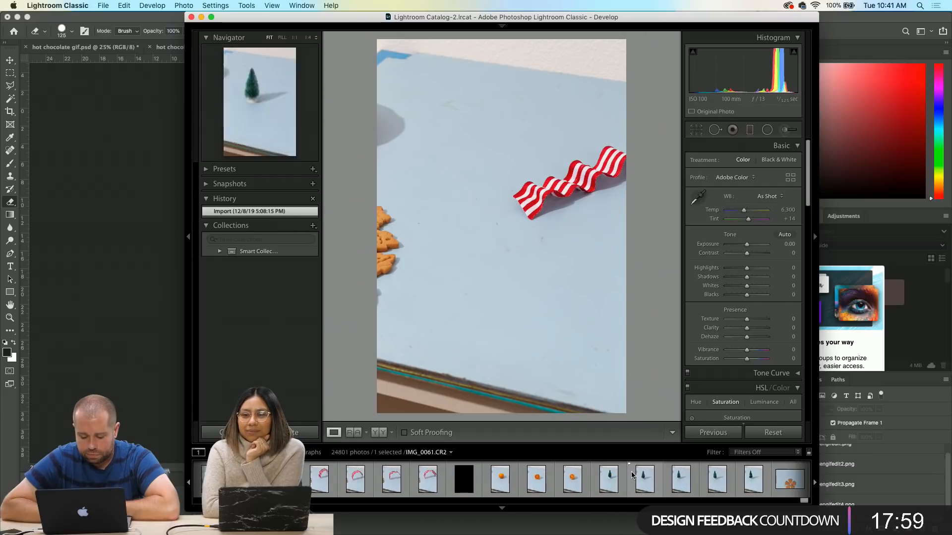
{"action": "scroll", "coordinate": [632, 476], "scroll_direction": "right", "scroll_amount": 4}
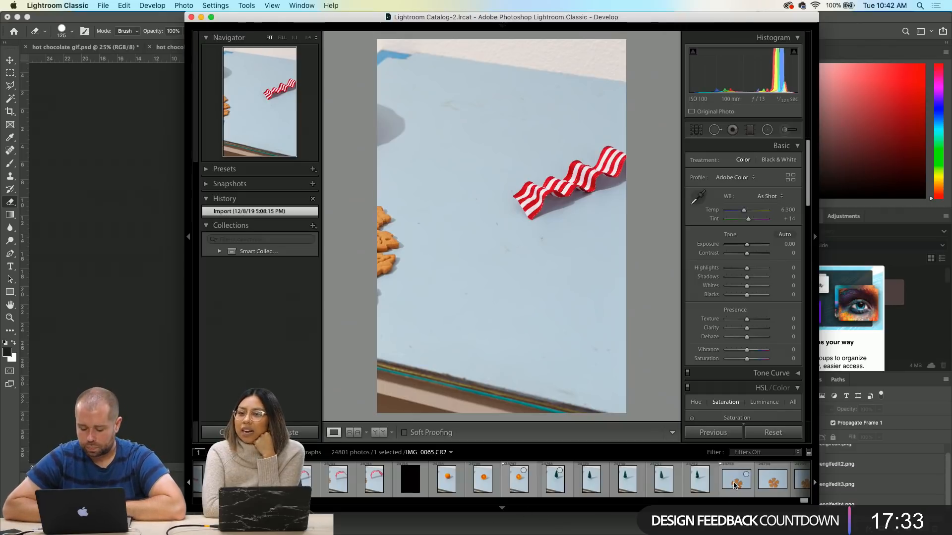
{"action": "scroll", "coordinate": [733, 481], "scroll_direction": "right", "scroll_amount": 5}
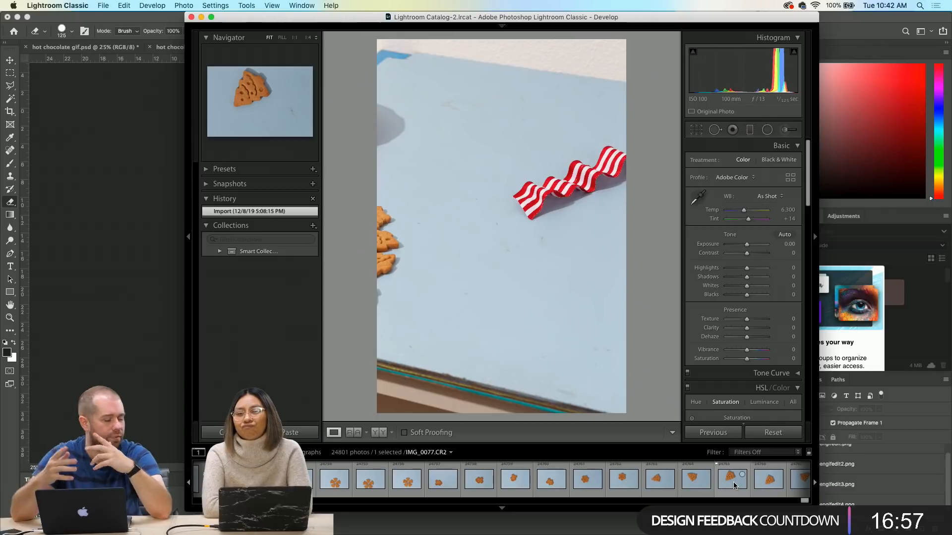
{"action": "left_click", "coordinate": [766, 480]}
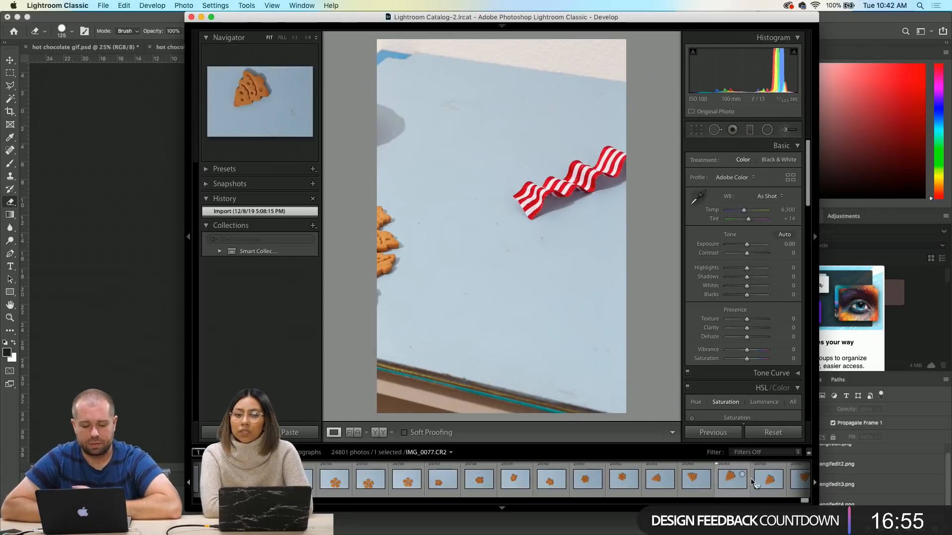
{"action": "key", "text": "Right"}
{"action": "key", "text": "Right"}
{"action": "key", "text": "Right"}
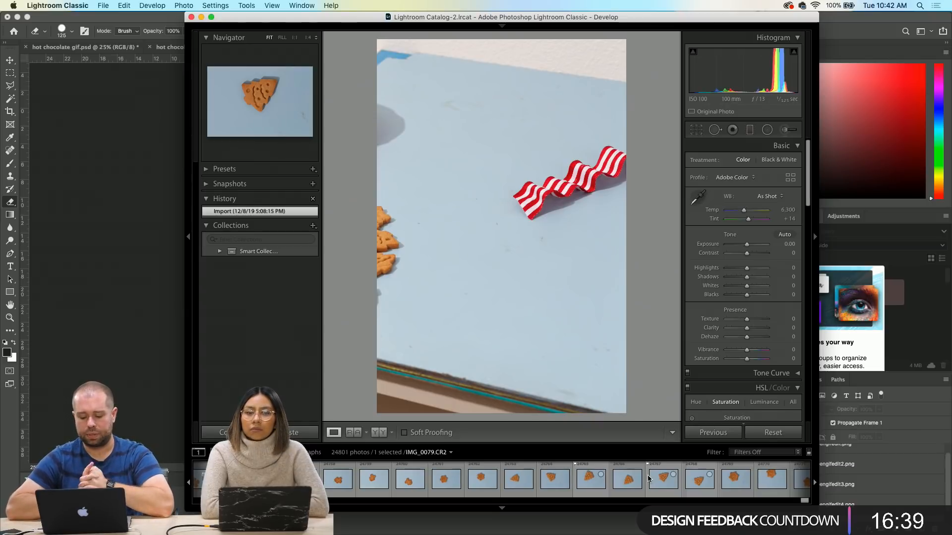
- Browse back and forth through the cookie and ribbon frames and view the looped striped ribbon photo IMG_0052.CR2
{"action": "scroll", "coordinate": [648, 479], "scroll_direction": "up", "scroll_amount": 5}
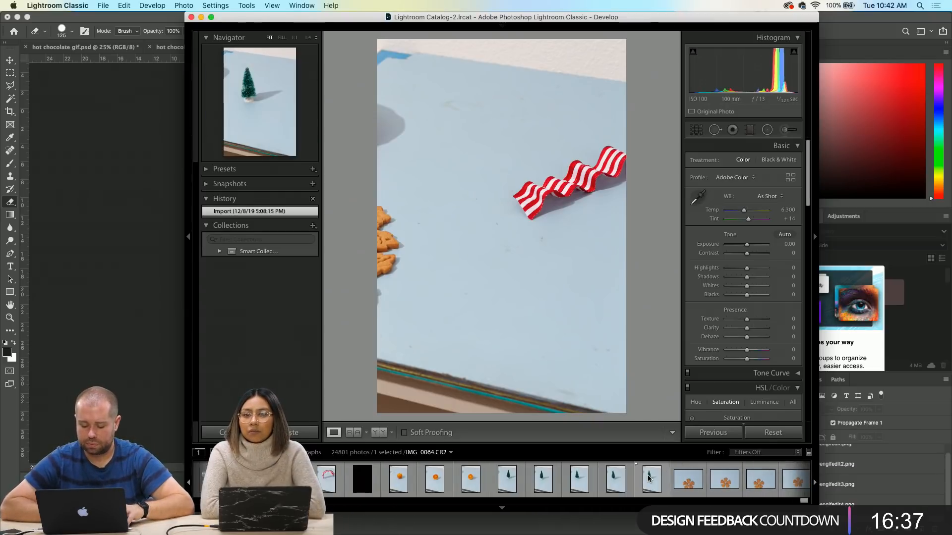
{"action": "scroll", "coordinate": [648, 478], "scroll_direction": "down", "scroll_amount": 6}
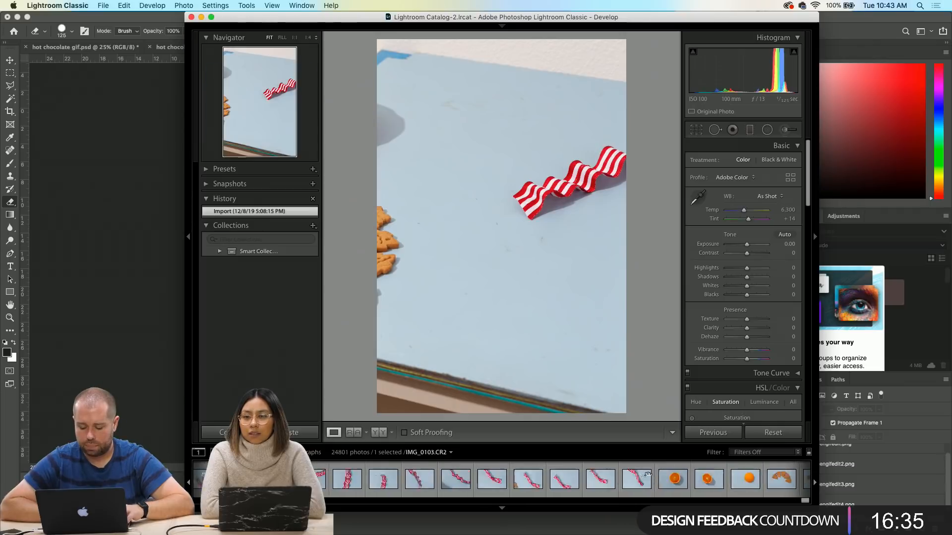
{"action": "scroll", "coordinate": [648, 479], "scroll_direction": "up", "scroll_amount": 5}
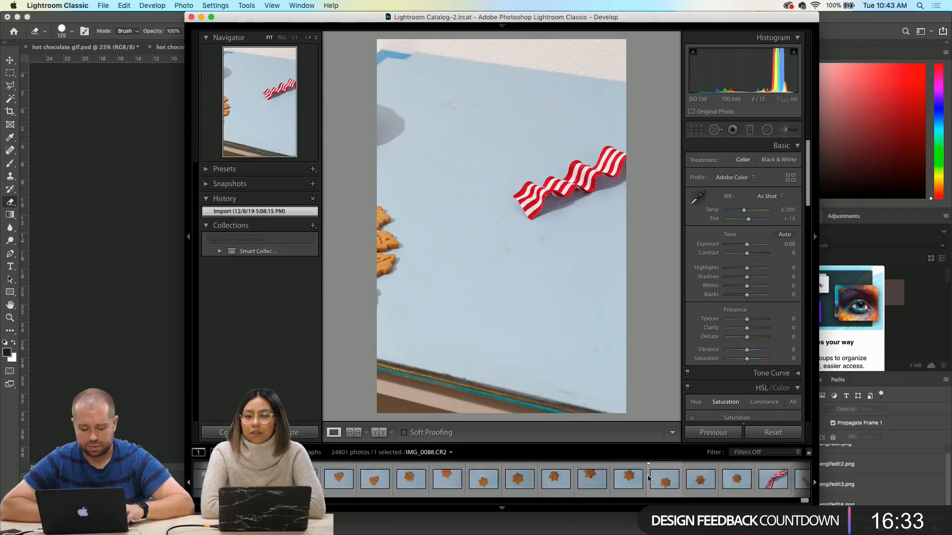
{"action": "scroll", "coordinate": [648, 478], "scroll_direction": "up", "scroll_amount": 5}
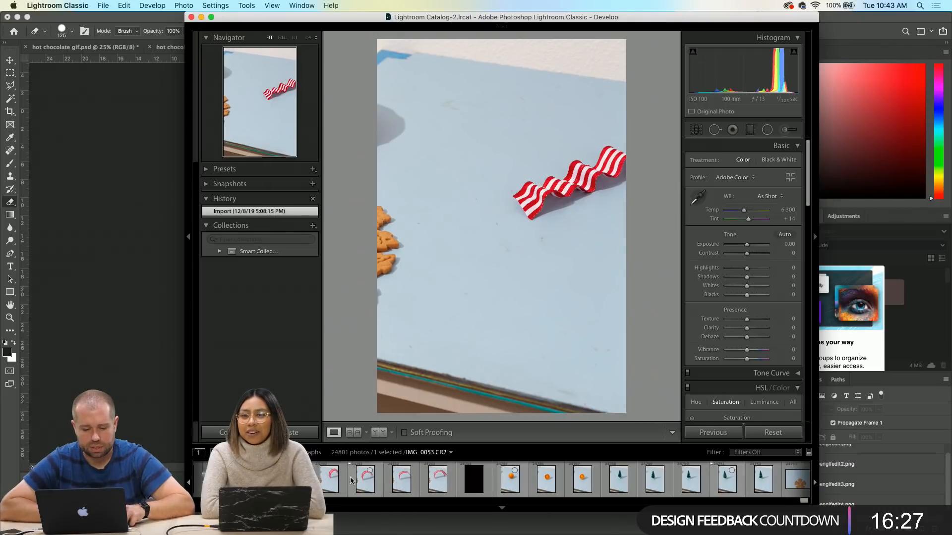
{"action": "left_click", "coordinate": [324, 478]}
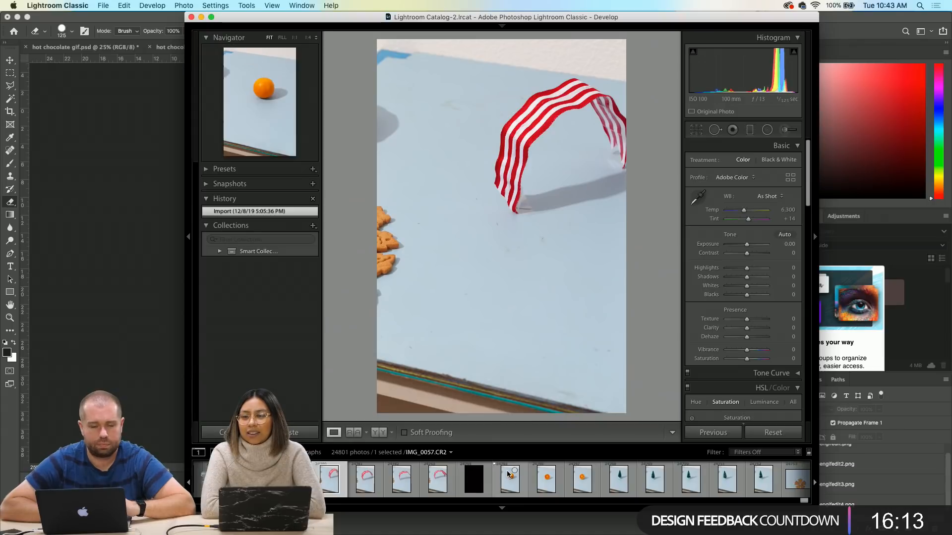
- Browse back through the ribbon frames and view IMG_0044.CR2 with the ribbon before the green tree, plus IMG_0045.CR2
{"action": "scroll", "coordinate": [484, 481], "scroll_direction": "left", "scroll_amount": 5}
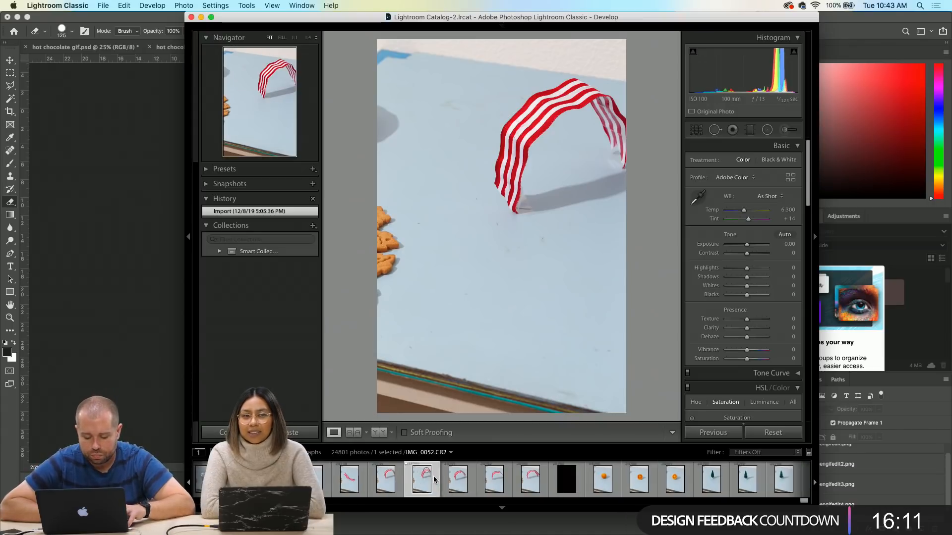
{"action": "scroll", "coordinate": [484, 481], "scroll_direction": "left", "scroll_amount": 6}
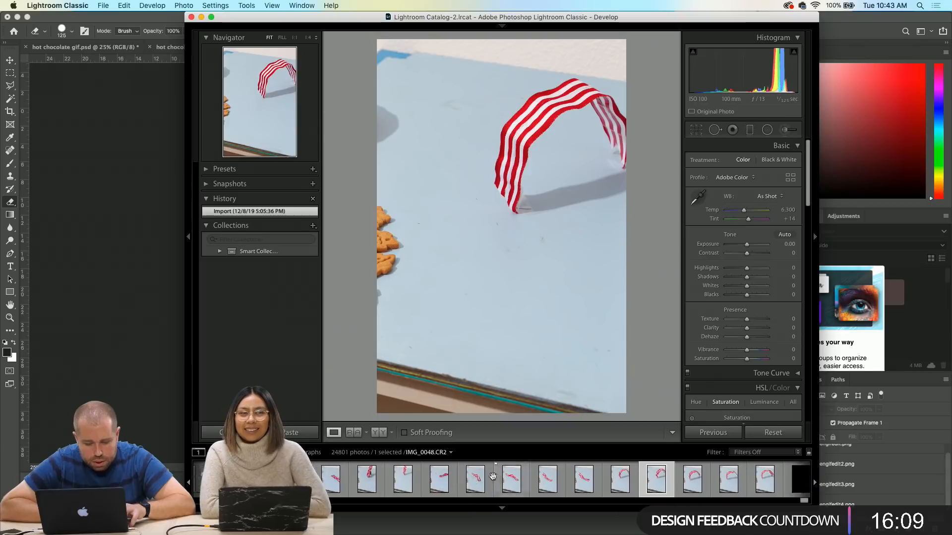
{"action": "scroll", "coordinate": [474, 480], "scroll_direction": "left", "scroll_amount": 1}
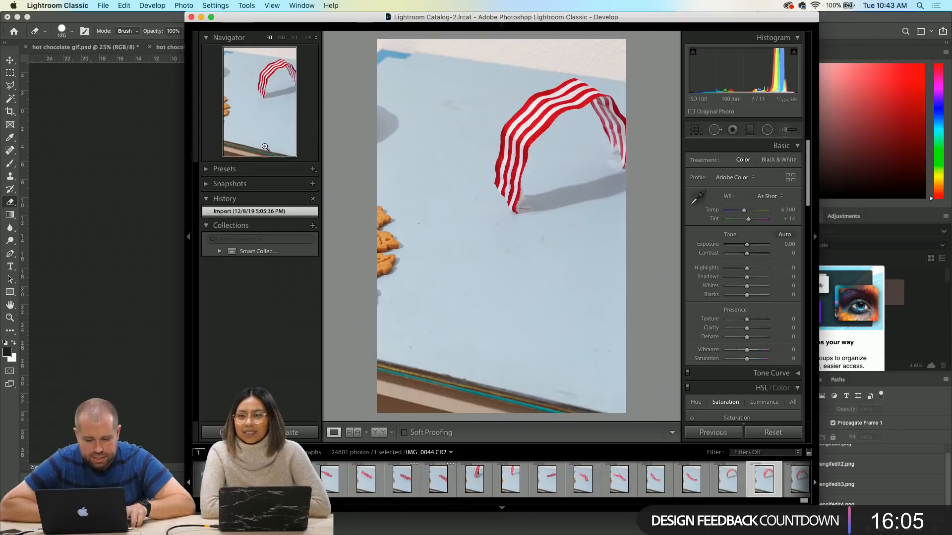
{"action": "left_click", "coordinate": [475, 483]}
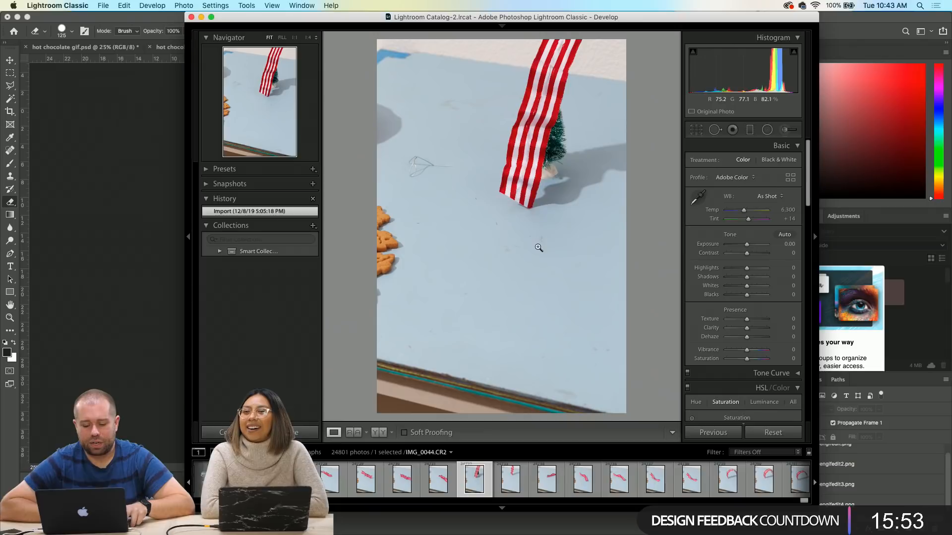
{"action": "left_click", "coordinate": [515, 484]}
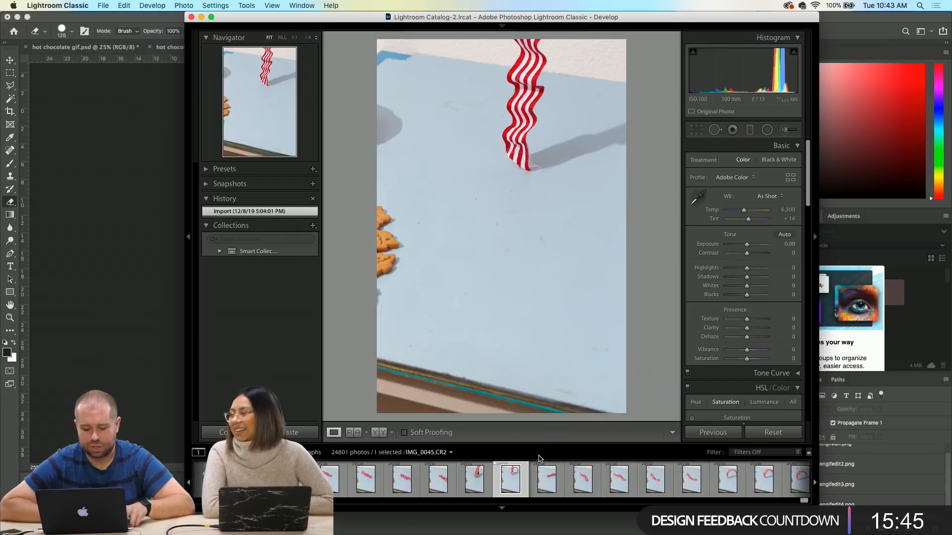
- Browse back to the early single-cookie shots and view the frames from IMG_0013.CR2 to IMG_0016.CR2 one after another
{"action": "scroll", "coordinate": [437, 483], "scroll_direction": "up", "scroll_amount": 2}
{"action": "scroll", "coordinate": [443, 488], "scroll_direction": "up", "scroll_amount": 6}
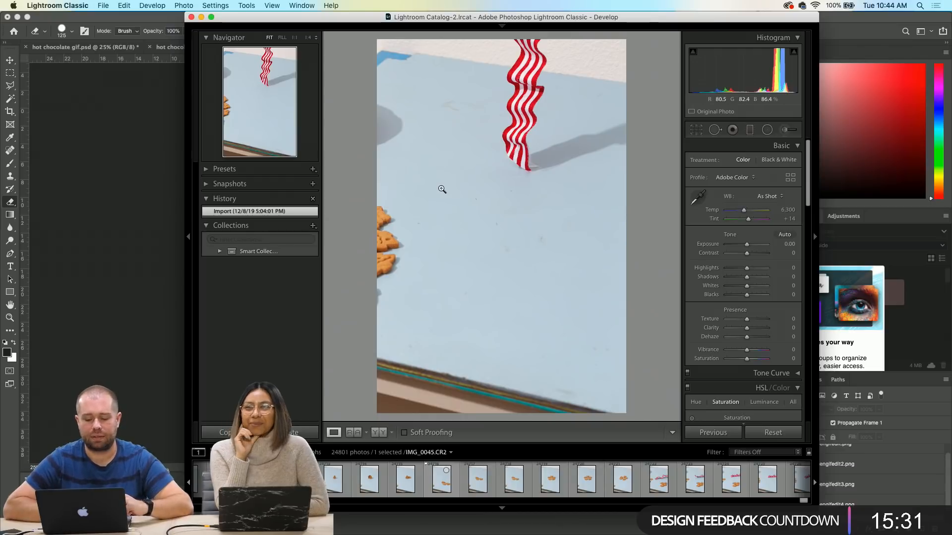
{"action": "scroll", "coordinate": [360, 486], "scroll_direction": "left", "scroll_amount": 2}
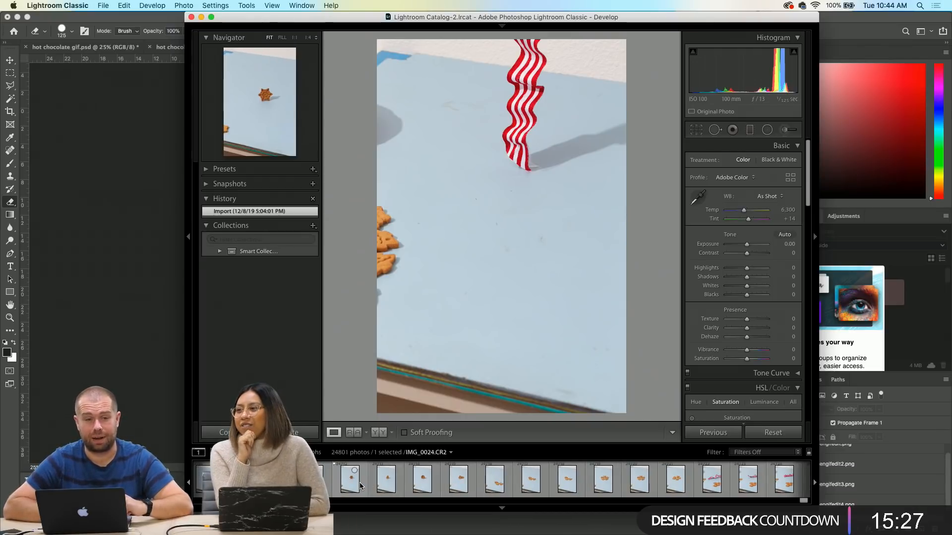
{"action": "scroll", "coordinate": [360, 486], "scroll_direction": "left", "scroll_amount": 1}
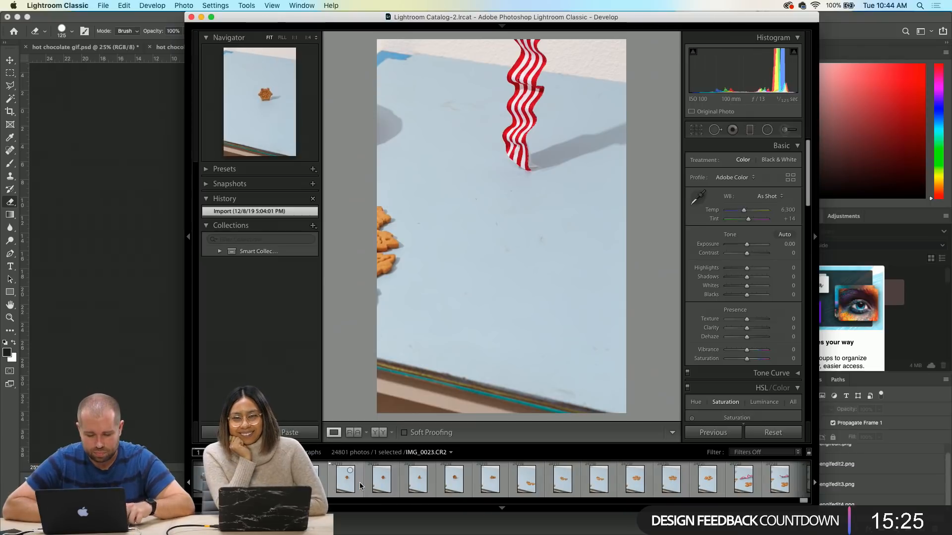
{"action": "scroll", "coordinate": [359, 483], "scroll_direction": "left", "scroll_amount": 10}
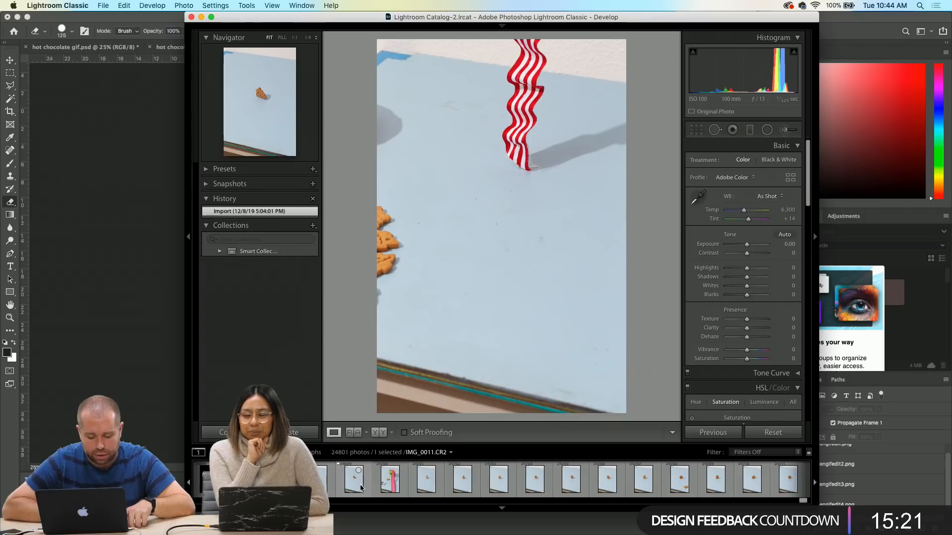
{"action": "scroll", "coordinate": [361, 488], "scroll_direction": "left", "scroll_amount": 2}
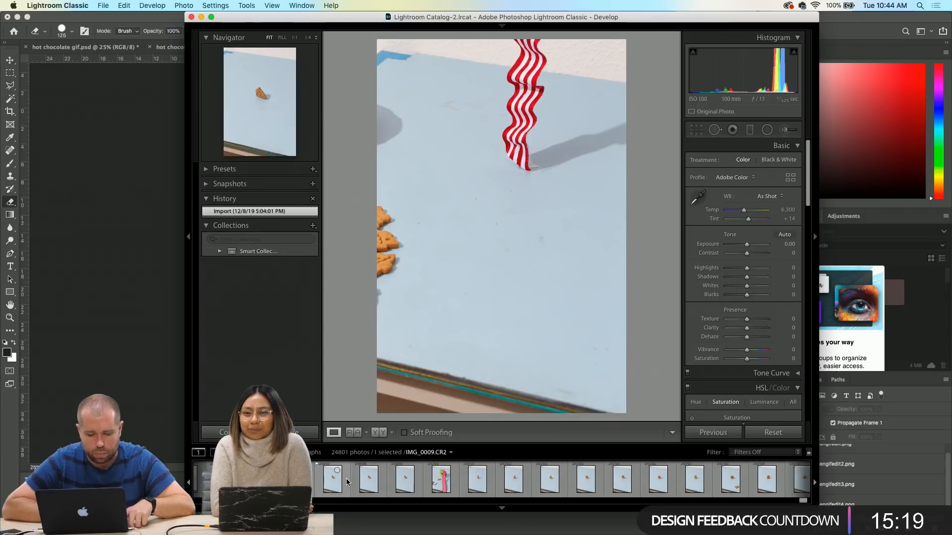
{"action": "left_click", "coordinate": [479, 485]}
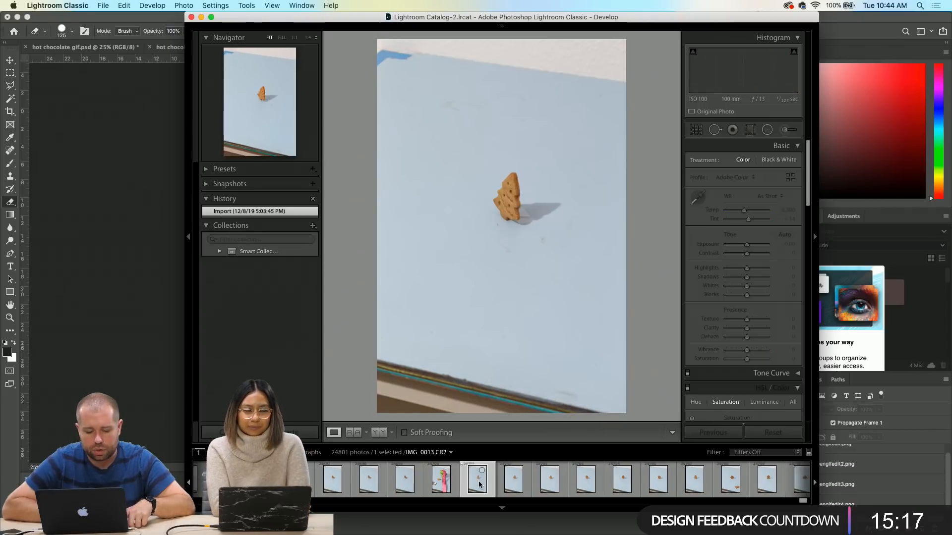
{"action": "left_click", "coordinate": [514, 479]}
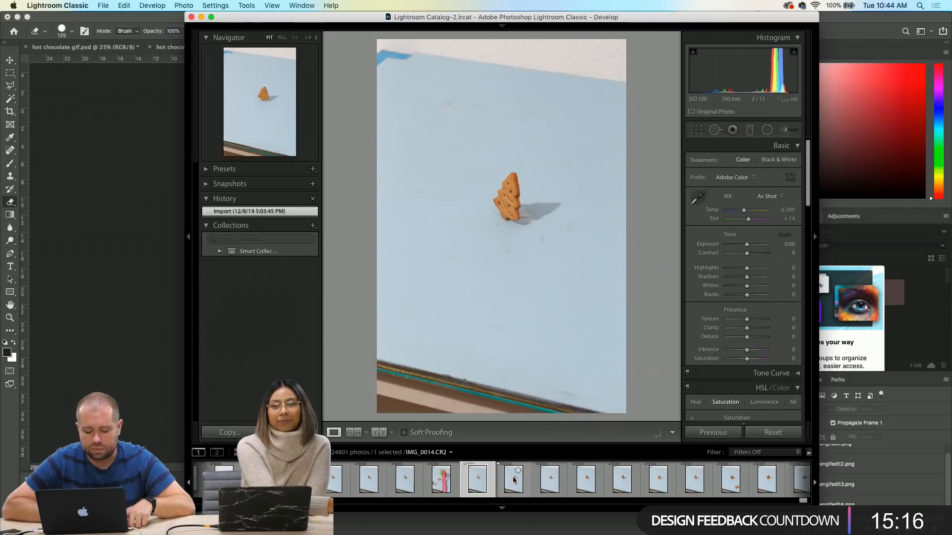
{"action": "left_click", "coordinate": [552, 480]}
{"action": "left_click", "coordinate": [585, 480]}
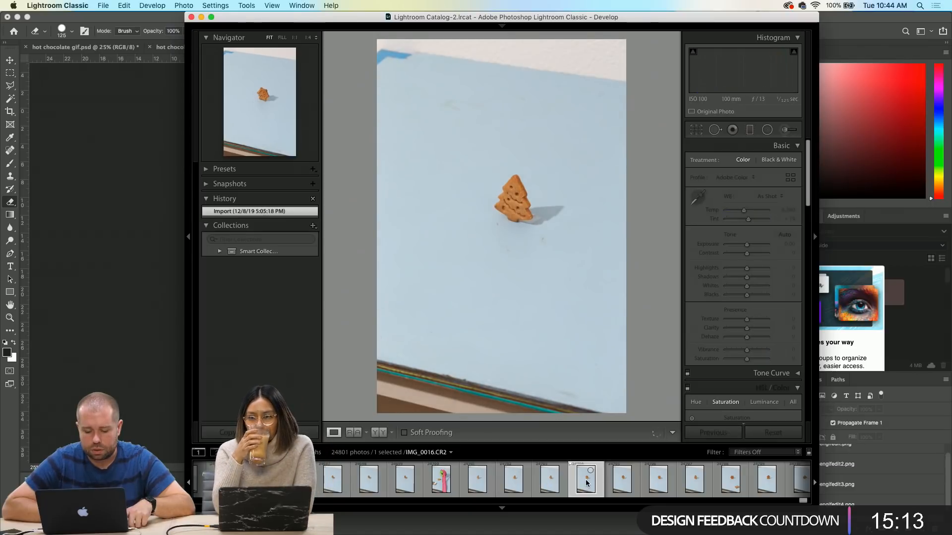
{"action": "left_click", "coordinate": [585, 480]}
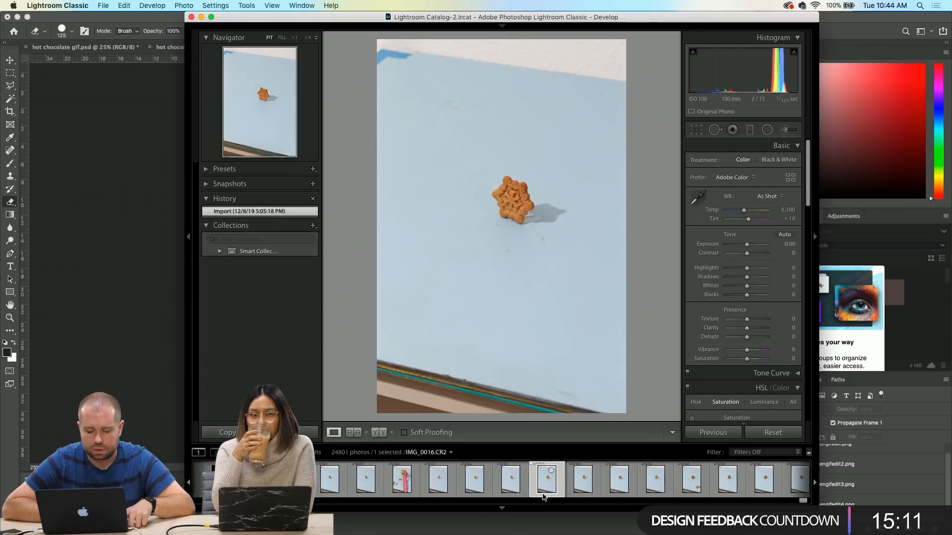
- View the following star, gingerbread and snowflake cookie frames in sequence up to IMG_0023.CR2
{"action": "left_click", "coordinate": [618, 480]}
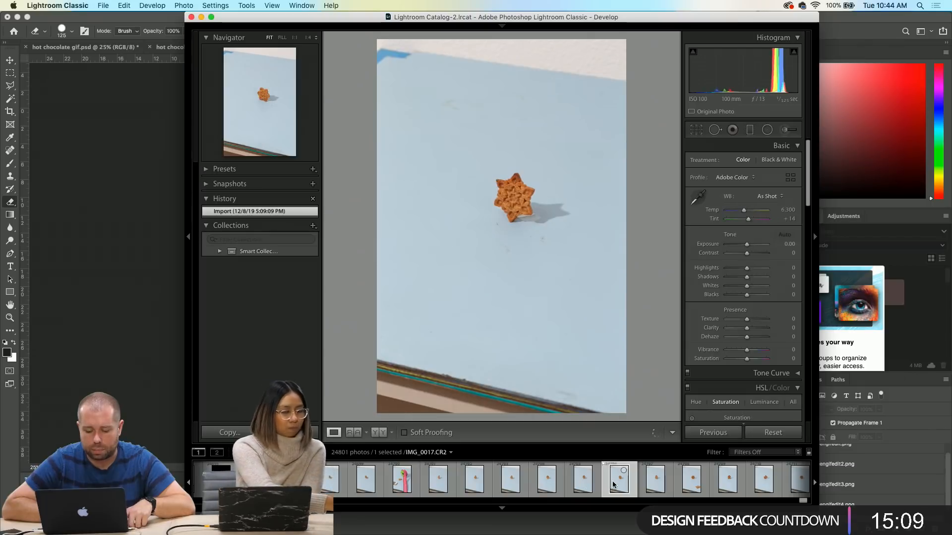
{"action": "left_click", "coordinate": [652, 480]}
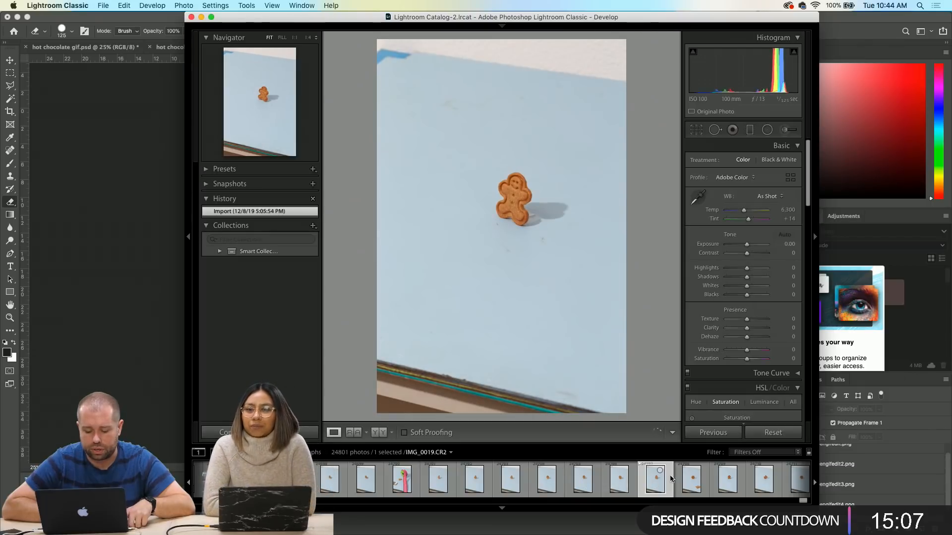
{"action": "left_click", "coordinate": [687, 480]}
{"action": "scroll", "coordinate": [687, 480], "scroll_direction": "down", "scroll_amount": 2}
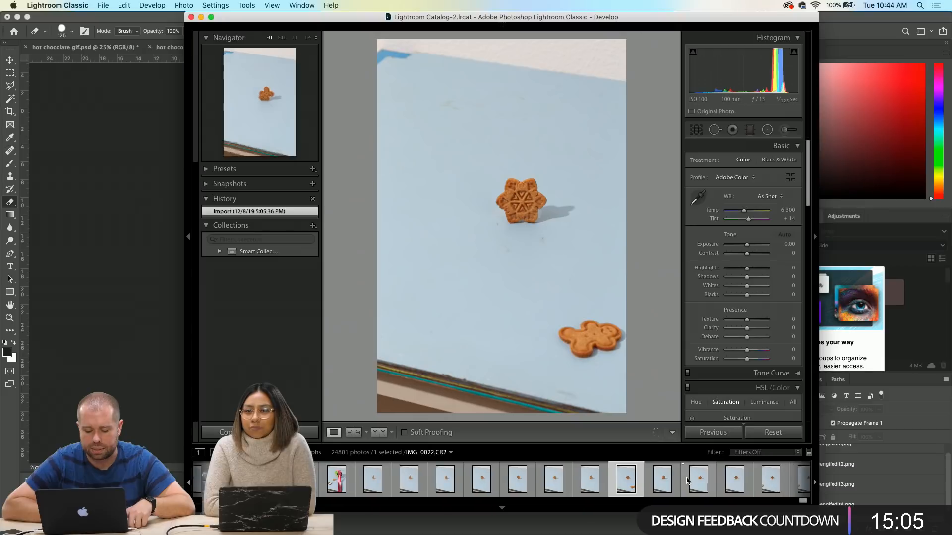
{"action": "left_click", "coordinate": [664, 481]}
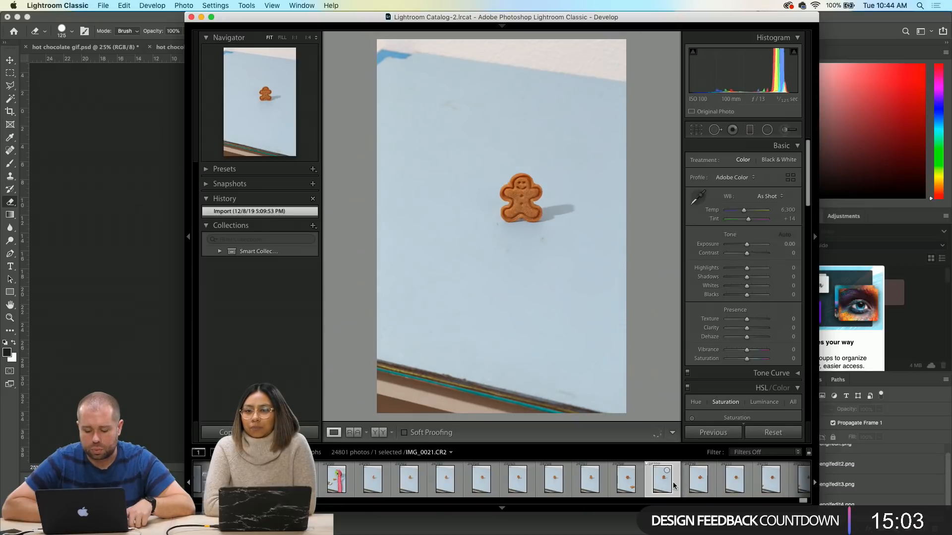
{"action": "left_click", "coordinate": [697, 481]}
{"action": "left_click", "coordinate": [734, 482]}
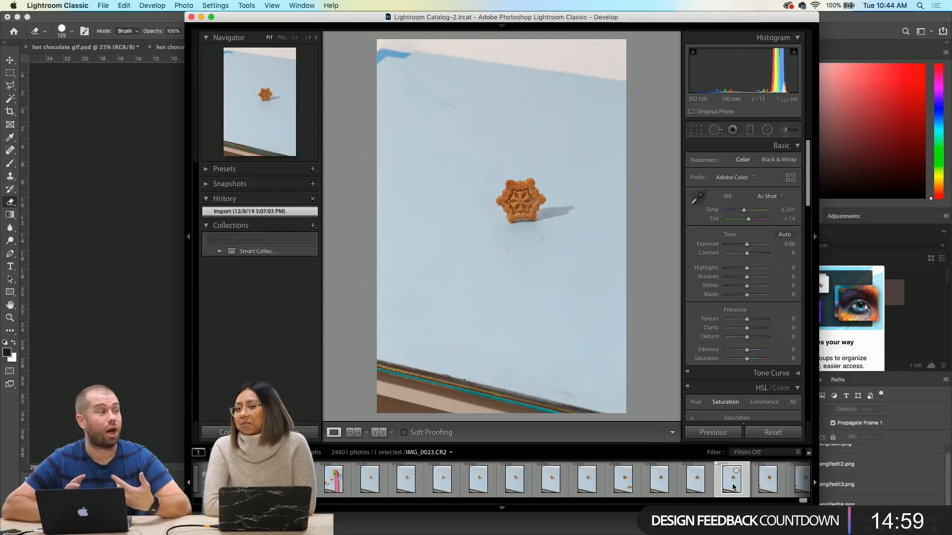
- Continue forward through the cookie frames, viewing the paired-cookie shots up to the three tree cookies in IMG_0028.CR2
{"action": "scroll", "coordinate": [733, 488], "scroll_direction": "down", "scroll_amount": 1}
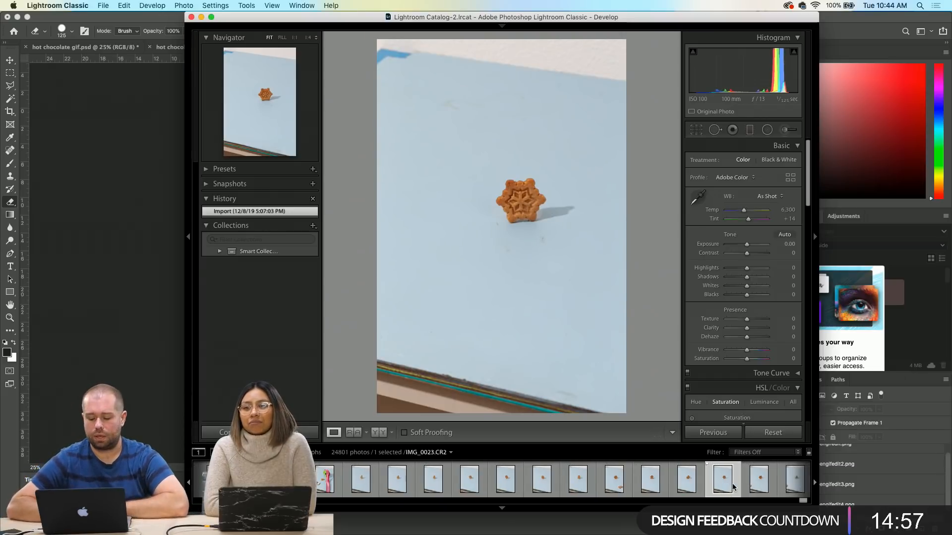
{"action": "left_click", "coordinate": [753, 483]}
{"action": "scroll", "coordinate": [754, 483], "scroll_direction": "down", "scroll_amount": 2}
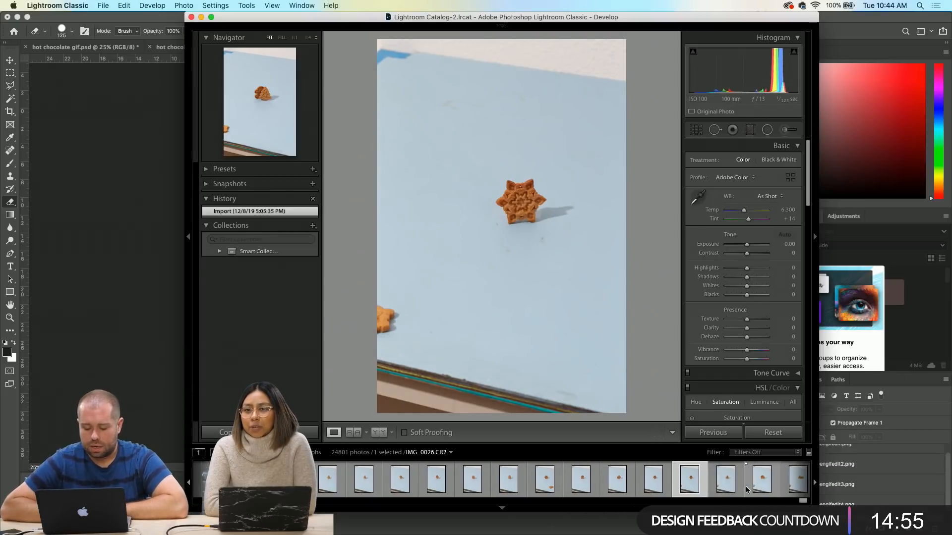
{"action": "left_click", "coordinate": [756, 486]}
{"action": "scroll", "coordinate": [759, 484], "scroll_direction": "down", "scroll_amount": 3}
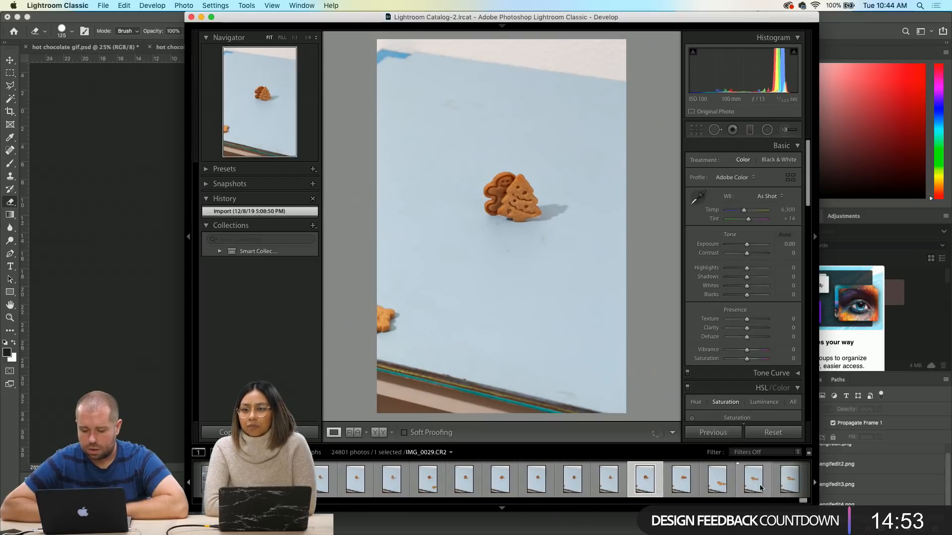
{"action": "left_click", "coordinate": [681, 483]}
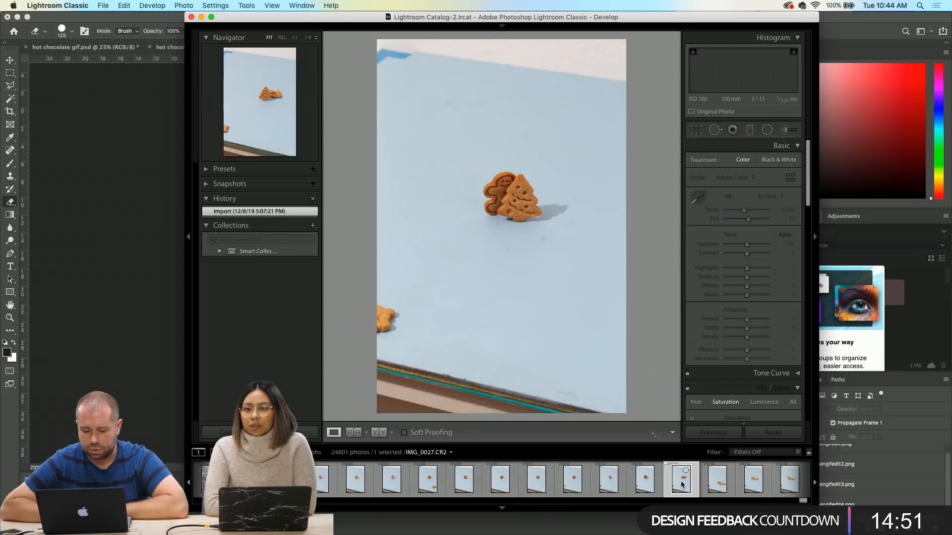
{"action": "left_click", "coordinate": [720, 485]}
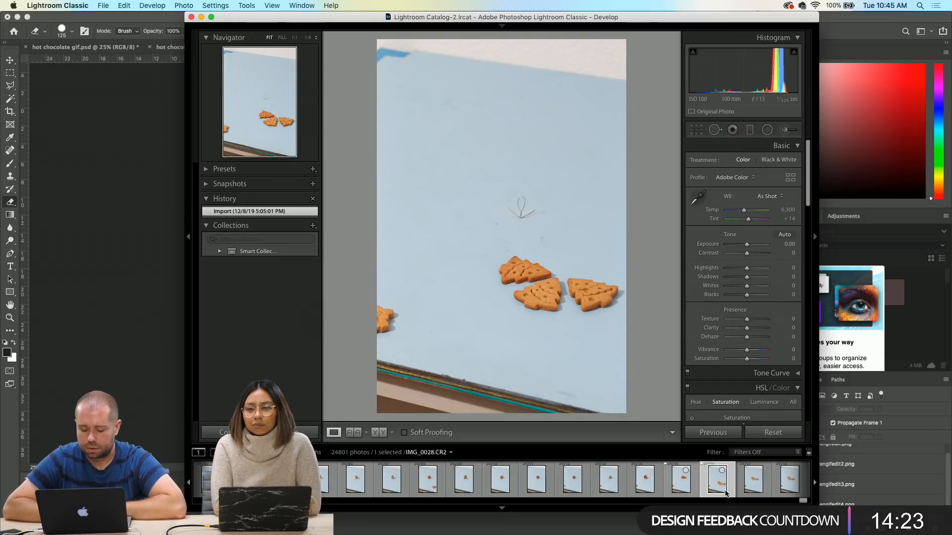
- Browse past the ribbon frames and back to the earlier plate and green tree series, and view the edited tree photo IMG_9989.CR2
{"action": "left_click", "coordinate": [723, 488]}
{"action": "left_click", "coordinate": [726, 488]}
{"action": "left_click", "coordinate": [726, 489]}
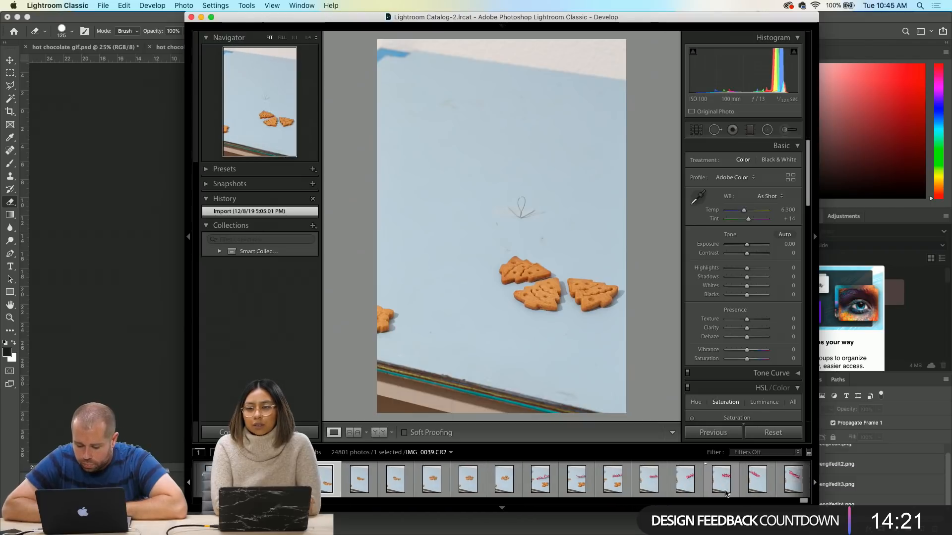
{"action": "scroll", "coordinate": [725, 493], "scroll_direction": "right", "scroll_amount": 5}
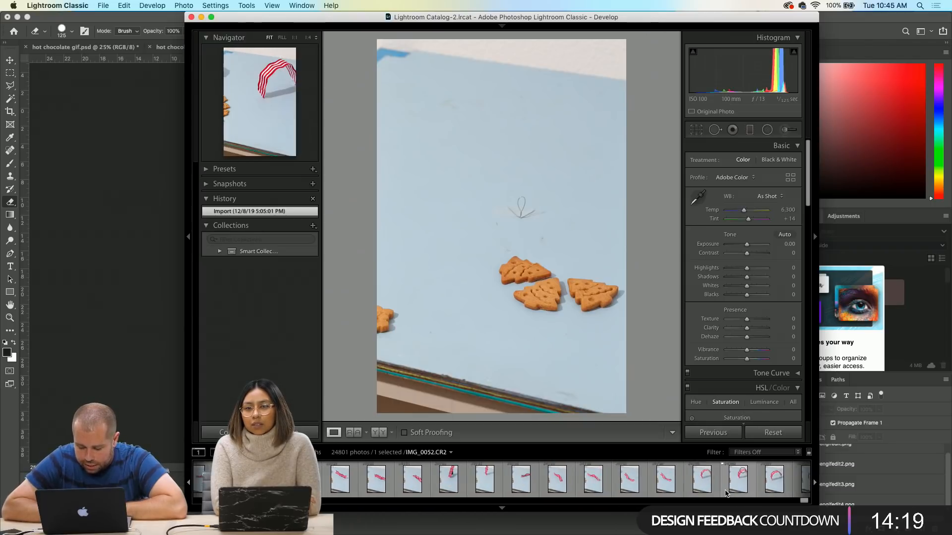
{"action": "scroll", "coordinate": [725, 490], "scroll_direction": "left", "scroll_amount": 10}
{"action": "scroll", "coordinate": [725, 490], "scroll_direction": "left", "scroll_amount": 10}
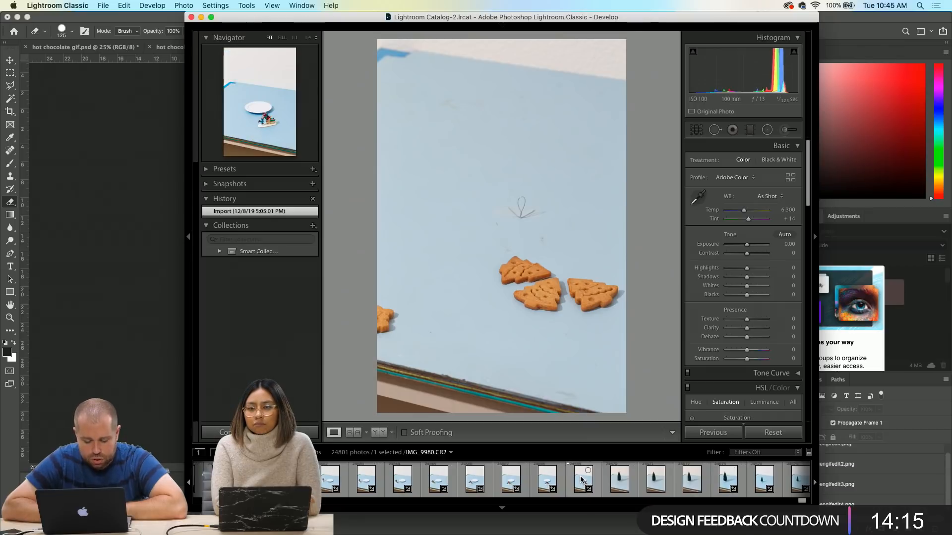
{"action": "scroll", "coordinate": [712, 484], "scroll_direction": "right", "scroll_amount": 3}
{"action": "scroll", "coordinate": [711, 485], "scroll_direction": "right", "scroll_amount": 2}
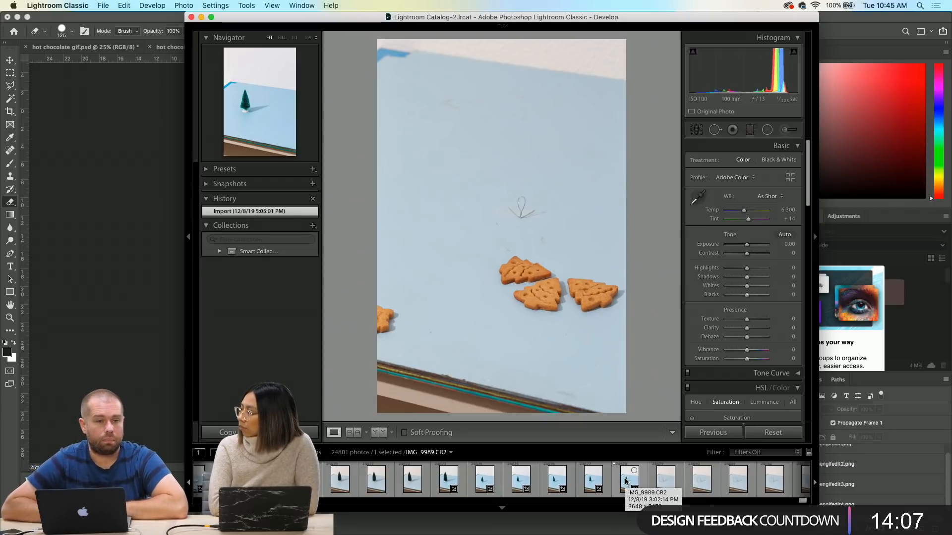
{"action": "scroll", "coordinate": [625, 482], "scroll_direction": "right", "scroll_amount": 2}
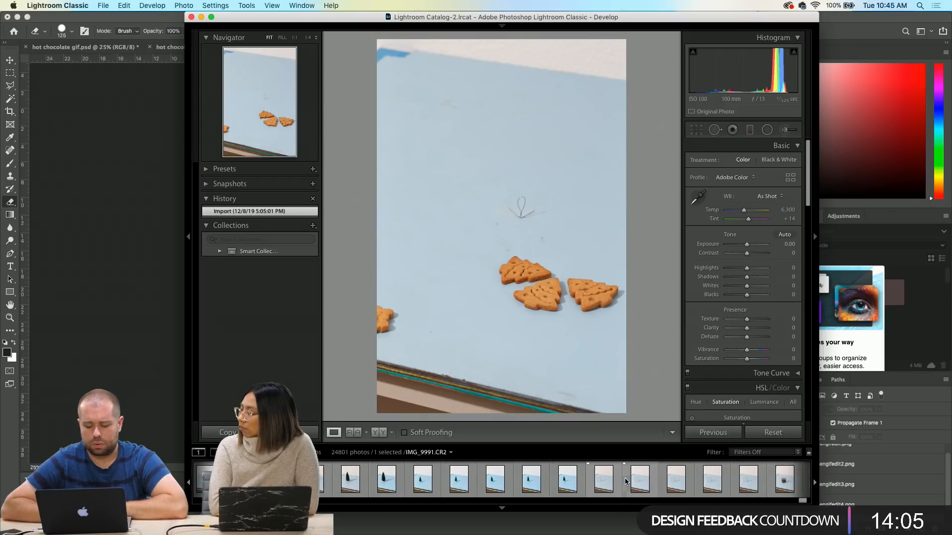
{"action": "left_click", "coordinate": [558, 484]}
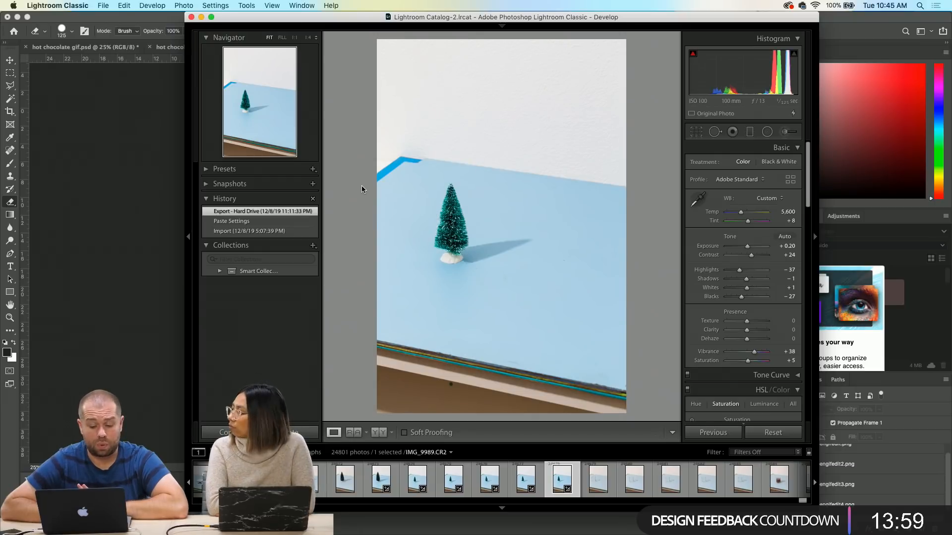
- Apply the edited tree photo IMG_9989.CR2's develop settings to the snowflake cookie frame IMG_0016.CR2 and compare it before and after
{"action": "left_click", "coordinate": [223, 433]}
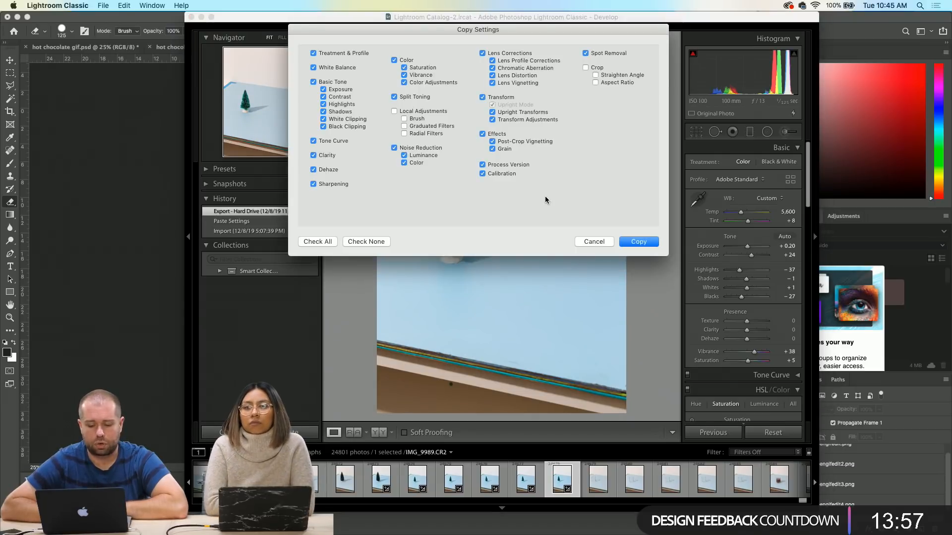
{"action": "left_click", "coordinate": [633, 241]}
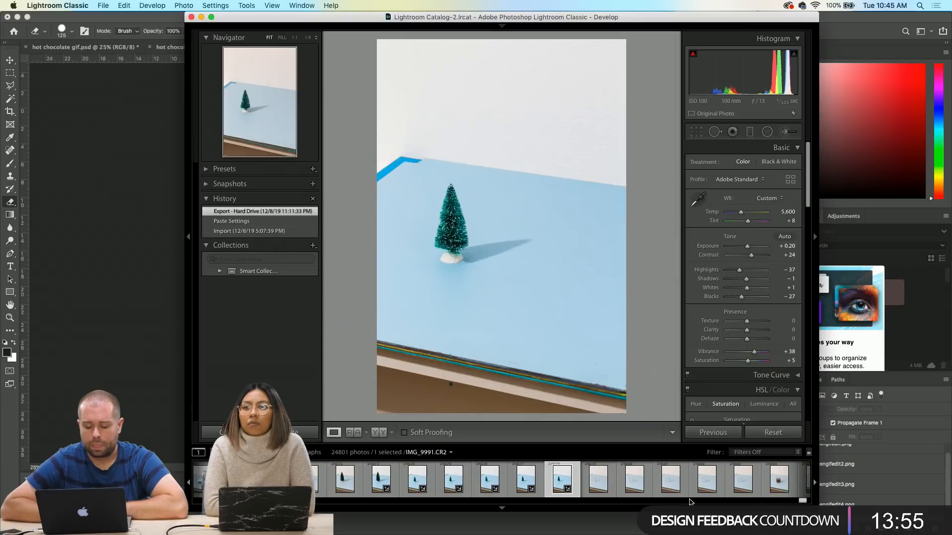
{"action": "scroll", "coordinate": [757, 502], "scroll_direction": "right", "scroll_amount": 10}
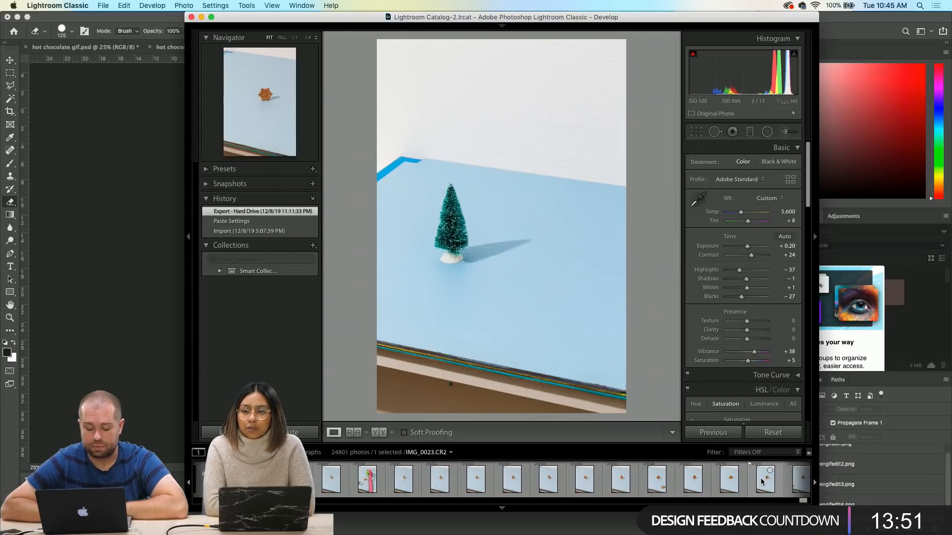
{"action": "left_click", "coordinate": [512, 479]}
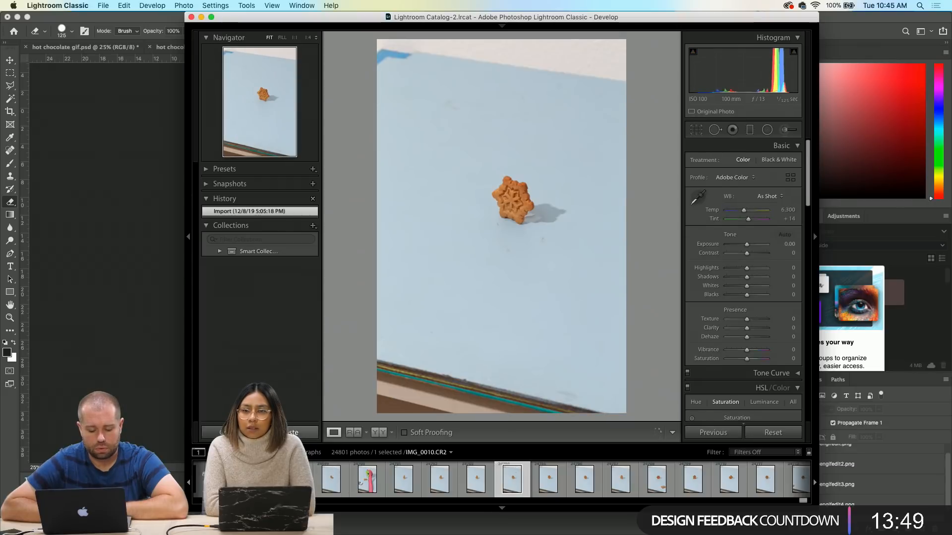
{"action": "key", "text": "super+shift+v"}
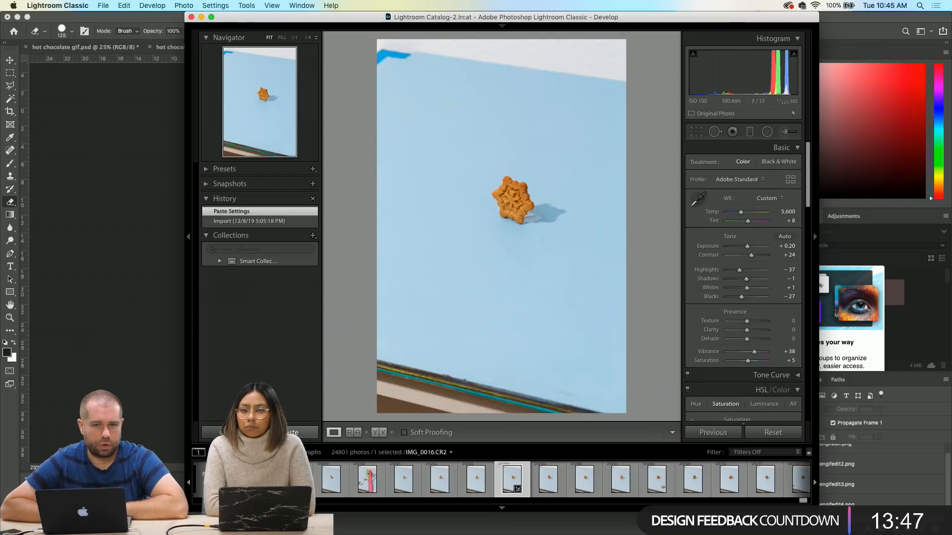
{"action": "left_click", "coordinate": [378, 433]}
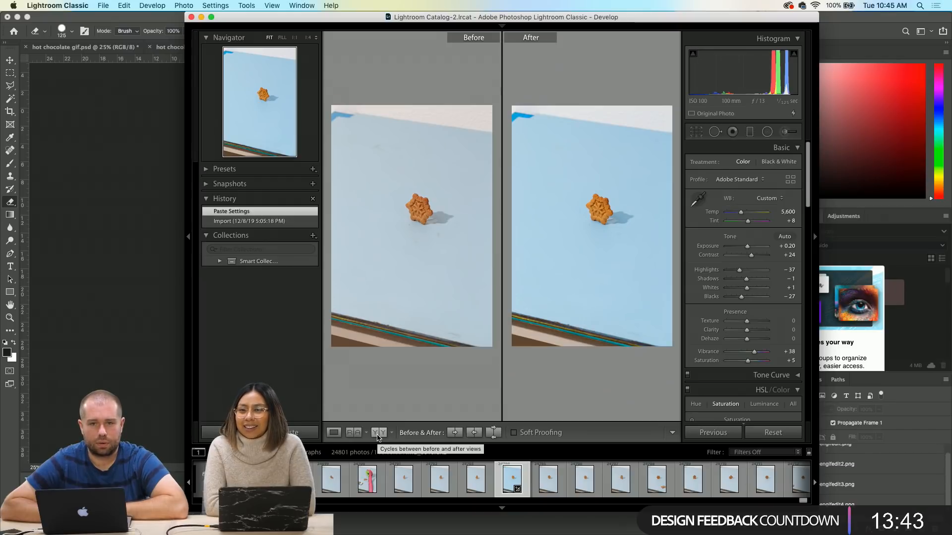
{"action": "left_click", "coordinate": [333, 433]}
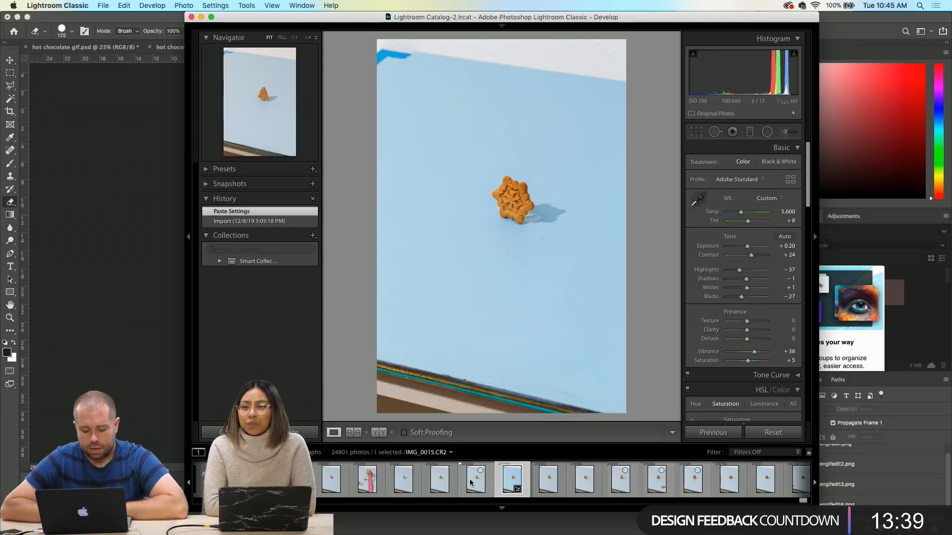
- Paste the copied develop settings onto the tree cookie frame IMG_0013.CR2
{"action": "left_click", "coordinate": [401, 492]}
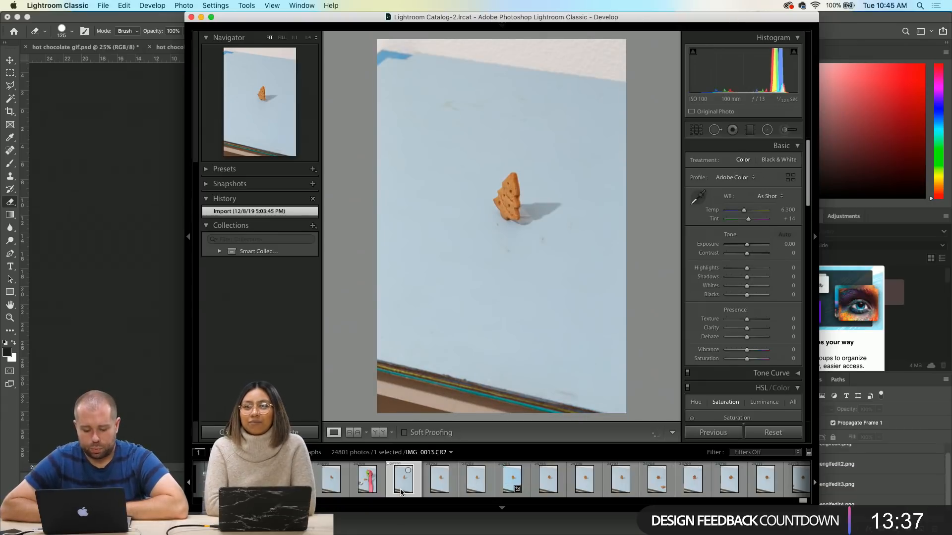
{"action": "scroll", "coordinate": [748, 310], "scroll_direction": "down", "scroll_amount": 4}
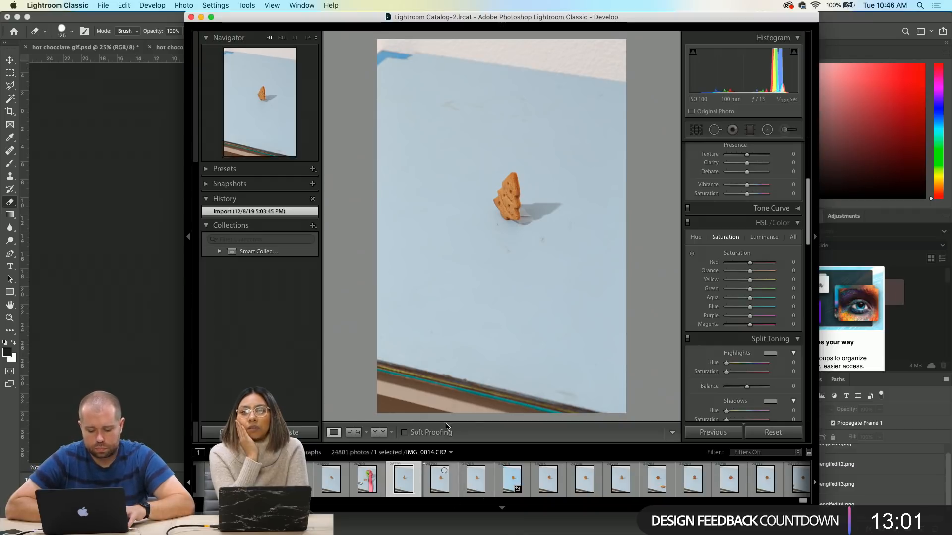
{"action": "key", "text": "super+shift+v"}
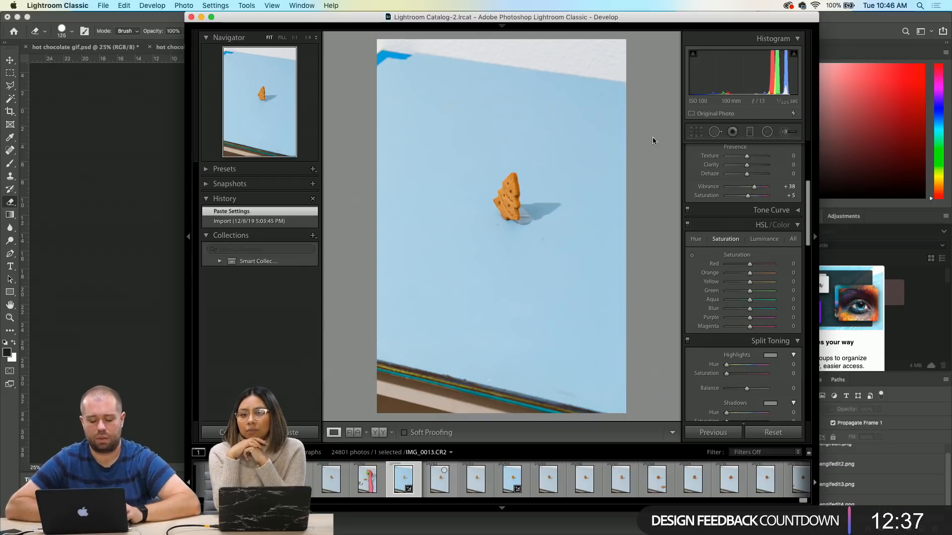
- Select the frames from IMG_0013.CR2 through the green tree frame IMG_0064.CR2 and synchronize IMG_0013.CR2's develop settings across them
{"action": "scroll", "coordinate": [404, 483], "scroll_direction": "left", "scroll_amount": 1}
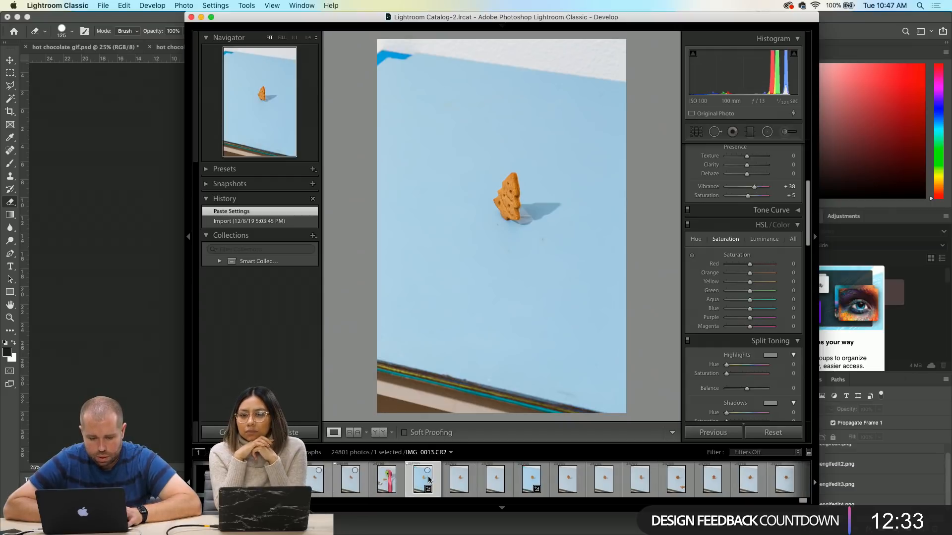
{"action": "scroll", "coordinate": [419, 481], "scroll_direction": "right", "scroll_amount": 5}
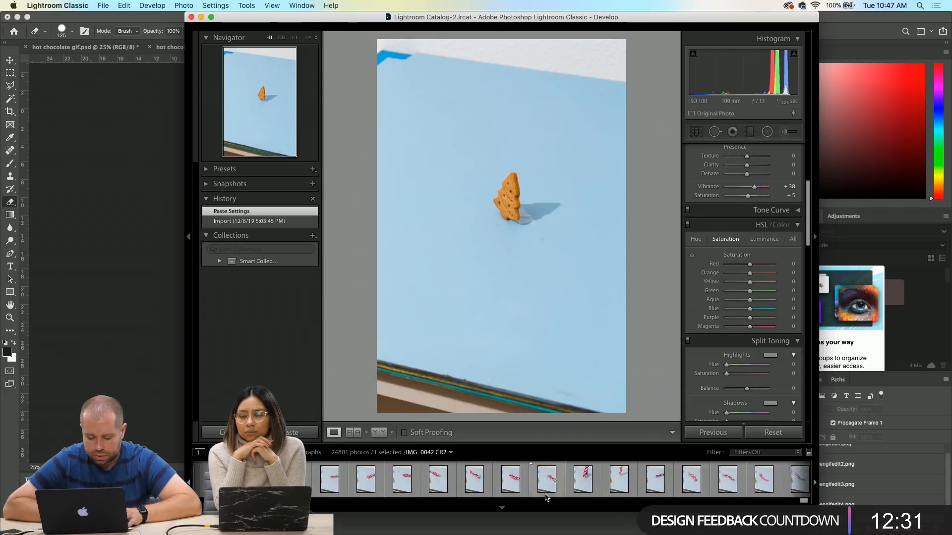
{"action": "scroll", "coordinate": [587, 475], "scroll_direction": "right", "scroll_amount": 5}
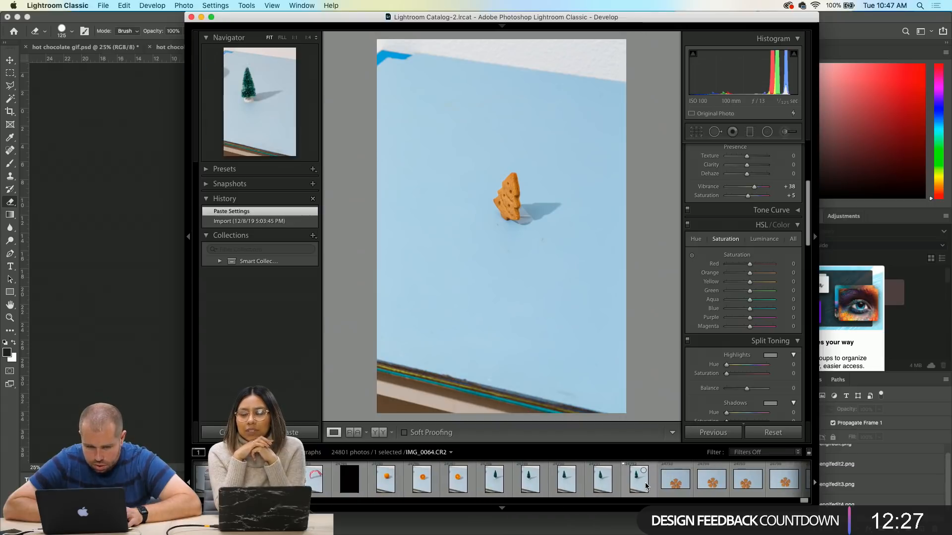
{"action": "left_click", "coordinate": [645, 483], "text": "shift"}
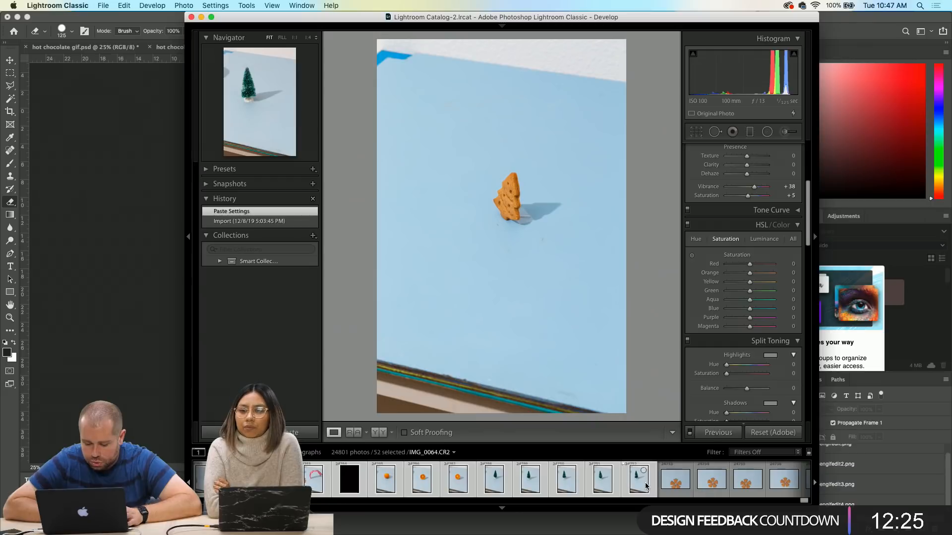
{"action": "left_click", "coordinate": [714, 435]}
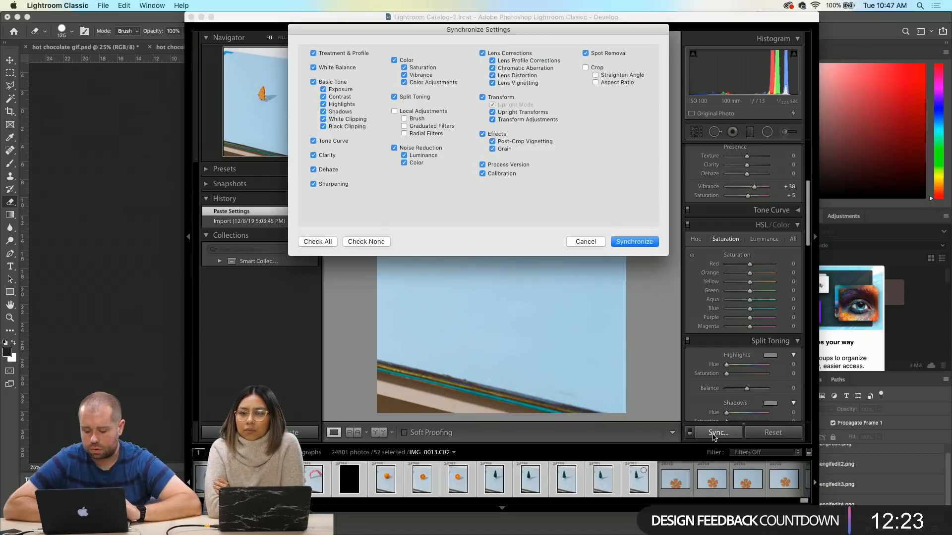
{"action": "key", "text": "Return"}
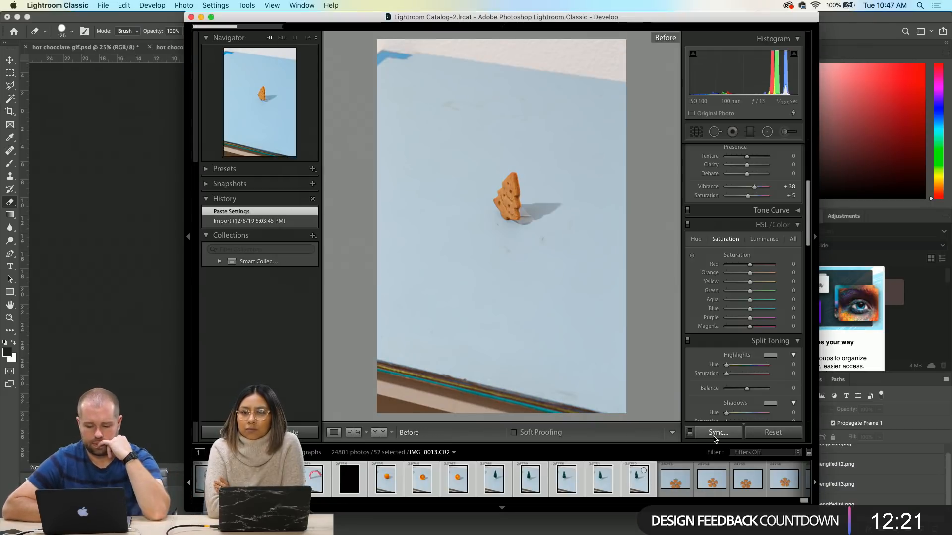
{"action": "left_click", "coordinate": [591, 476]}
{"action": "scroll", "coordinate": [591, 475], "scroll_direction": "left", "scroll_amount": 2}
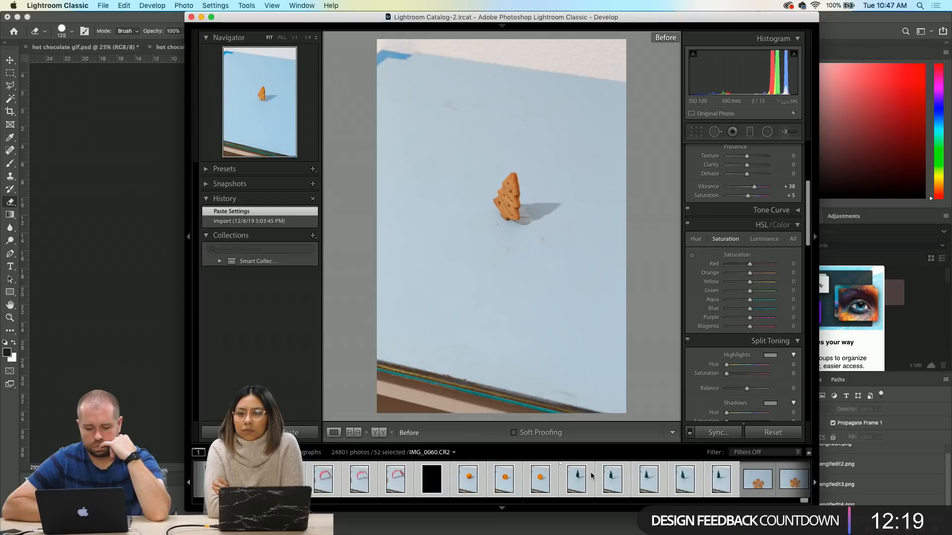
{"action": "left_click", "coordinate": [709, 430]}
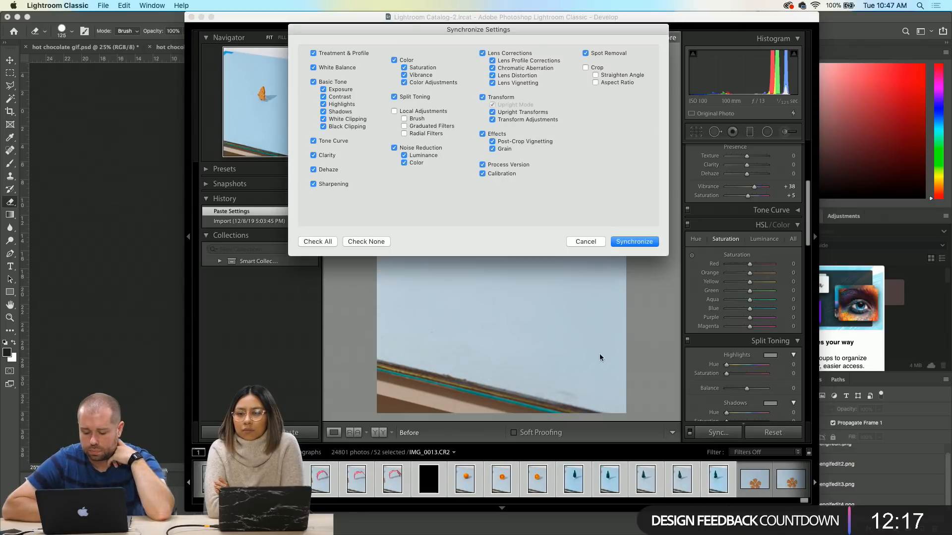
{"action": "left_click", "coordinate": [593, 244]}
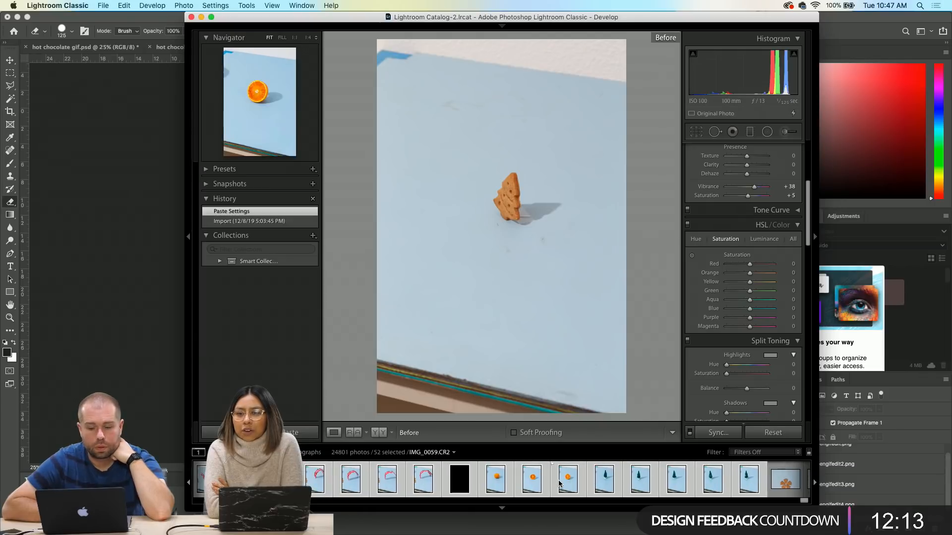
- Check the synchronized settings on the orange and green tree frames, and look through the ribbon and cookie frames in the selection
{"action": "left_click", "coordinate": [531, 480]}
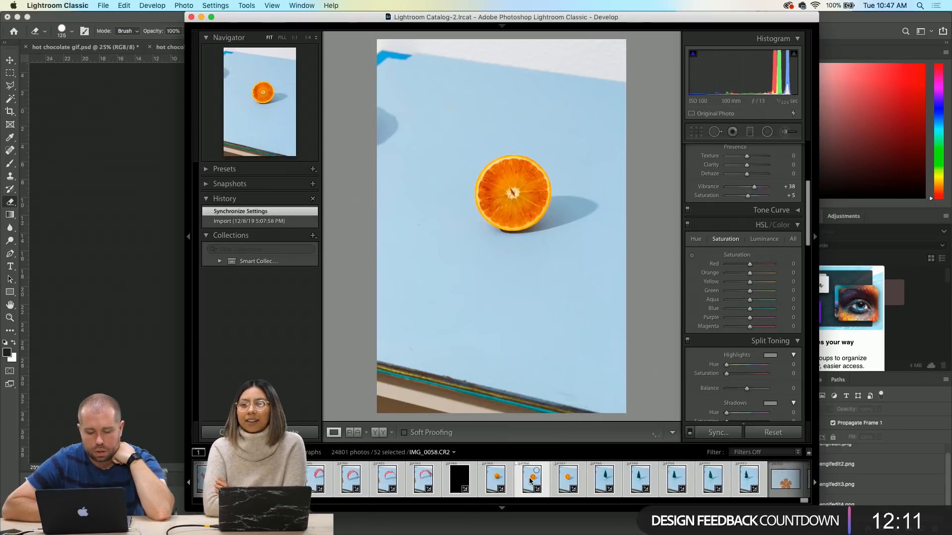
{"action": "left_click", "coordinate": [501, 480]}
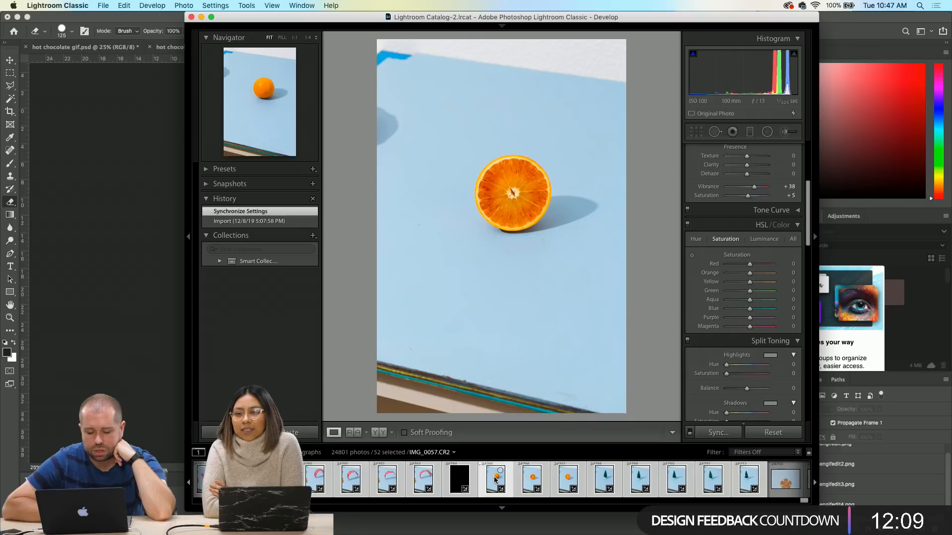
{"action": "left_click", "coordinate": [635, 483]}
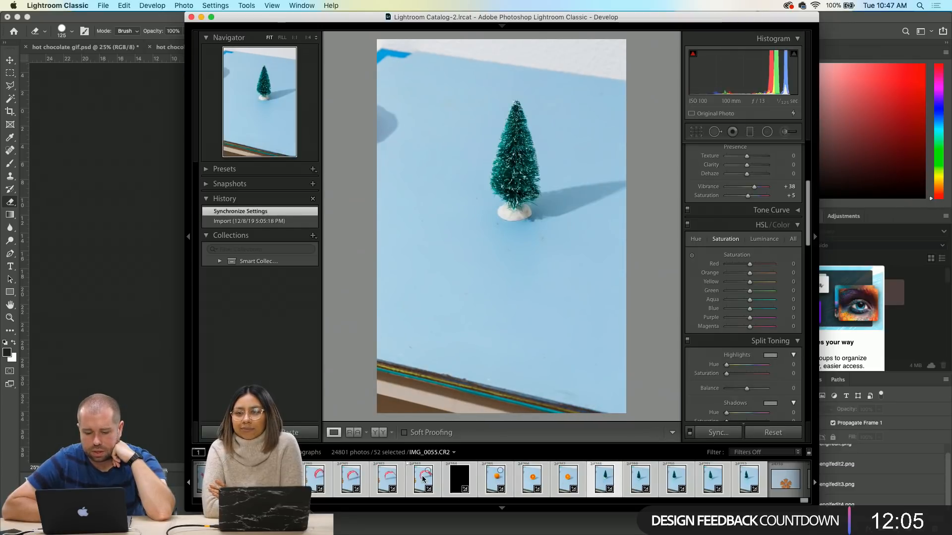
{"action": "scroll", "coordinate": [423, 479], "scroll_direction": "left", "scroll_amount": 1}
{"action": "scroll", "coordinate": [423, 479], "scroll_direction": "left", "scroll_amount": 4}
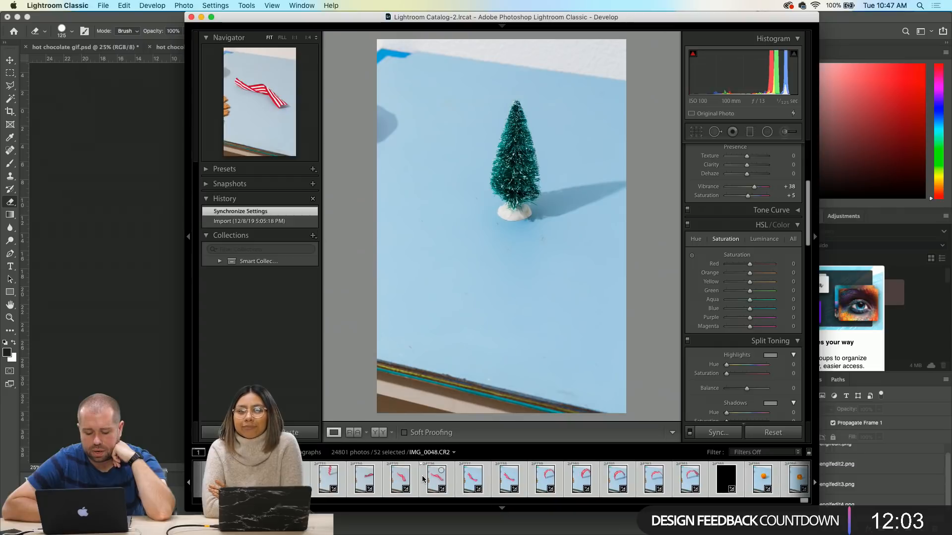
{"action": "scroll", "coordinate": [395, 479], "scroll_direction": "left", "scroll_amount": 5}
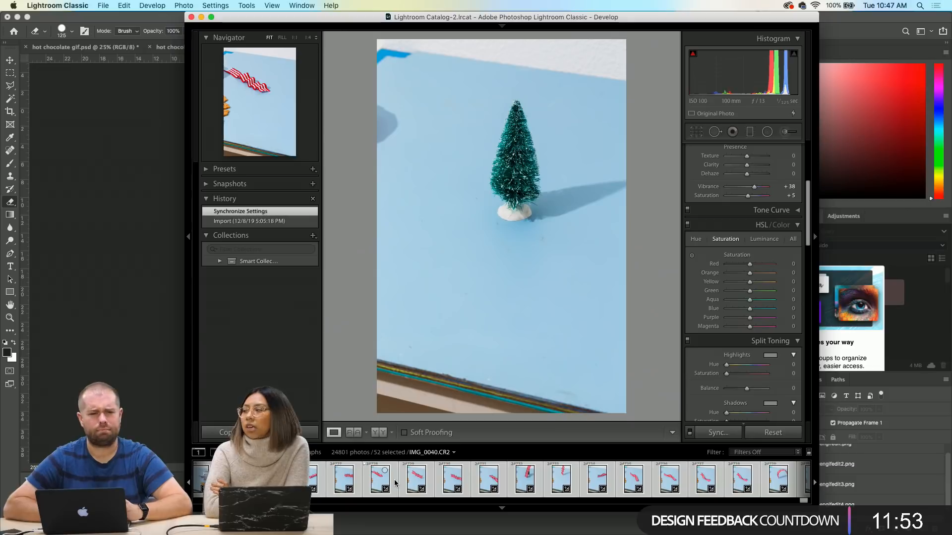
{"action": "scroll", "coordinate": [395, 483], "scroll_direction": "left", "scroll_amount": 10}
{"action": "scroll", "coordinate": [394, 483], "scroll_direction": "left", "scroll_amount": 5}
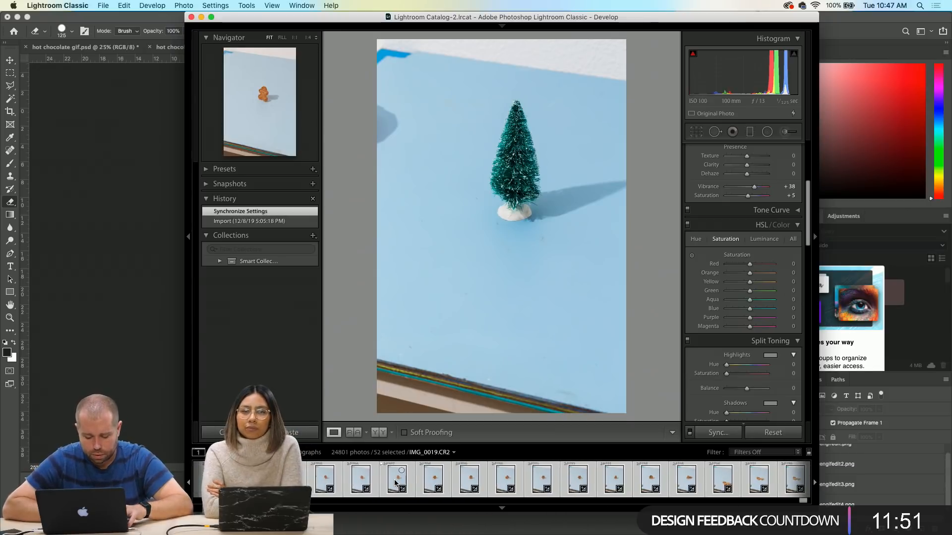
{"action": "scroll", "coordinate": [394, 483], "scroll_direction": "right", "scroll_amount": 20}
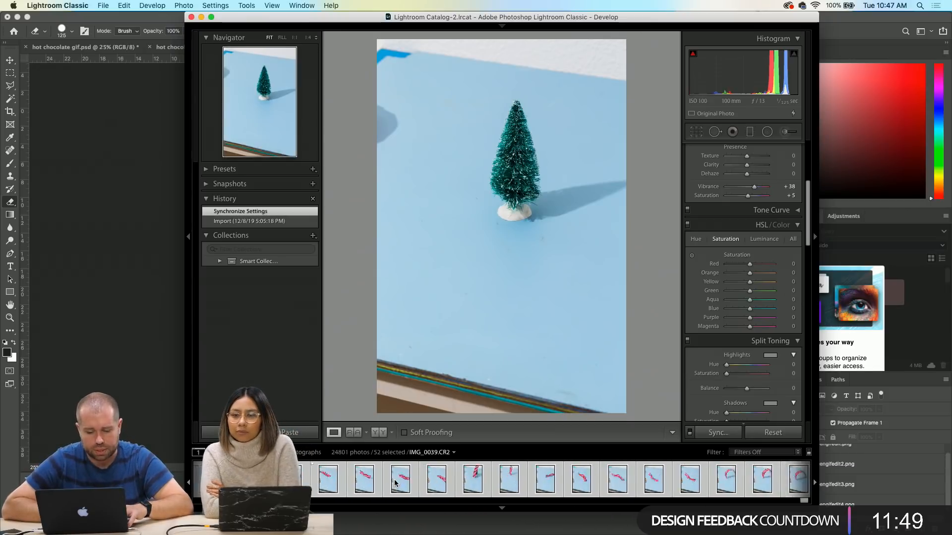
- Start exporting the selected frames and set the destination to a new folder named "sugar cookie" on the Untitled drive
{"action": "left_click", "coordinate": [100, 5]}
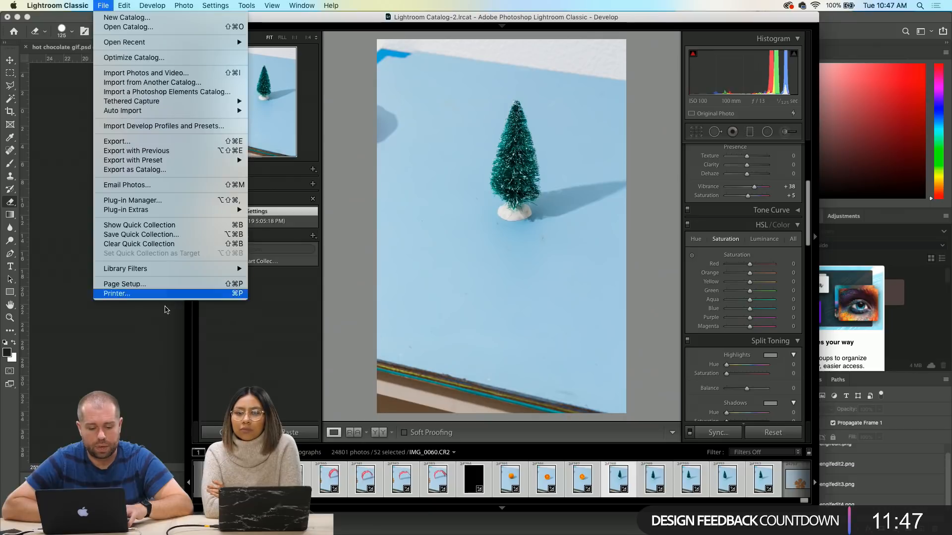
{"action": "left_click", "coordinate": [184, 142]}
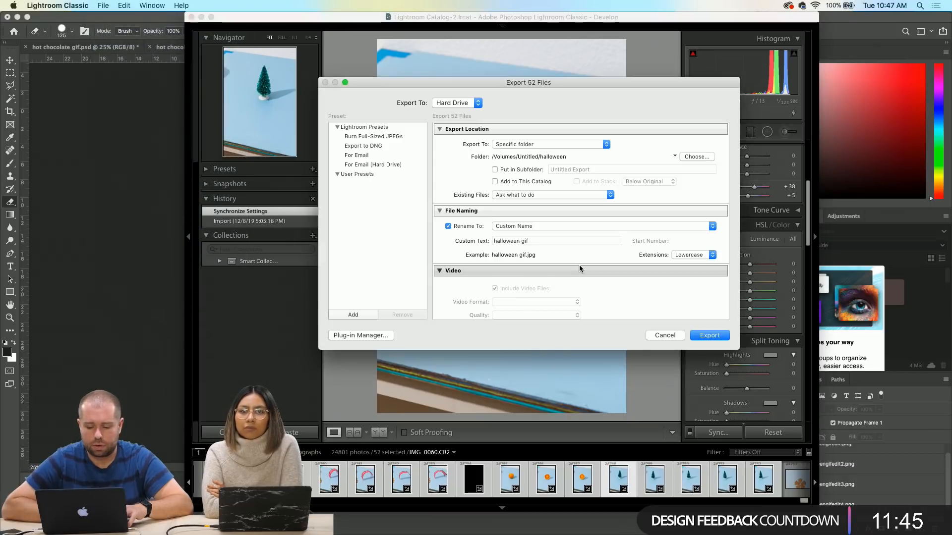
{"action": "left_click", "coordinate": [689, 157]}
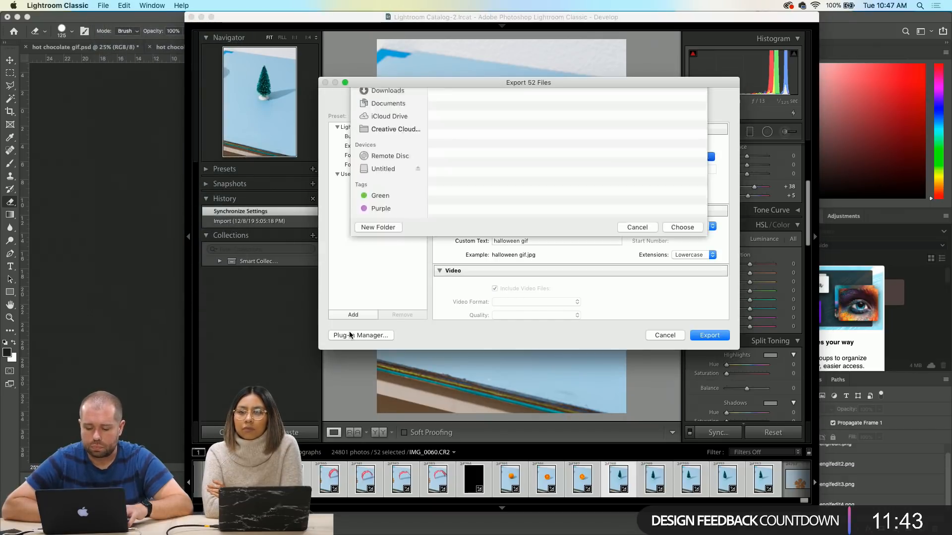
{"action": "left_click", "coordinate": [527, 97]}
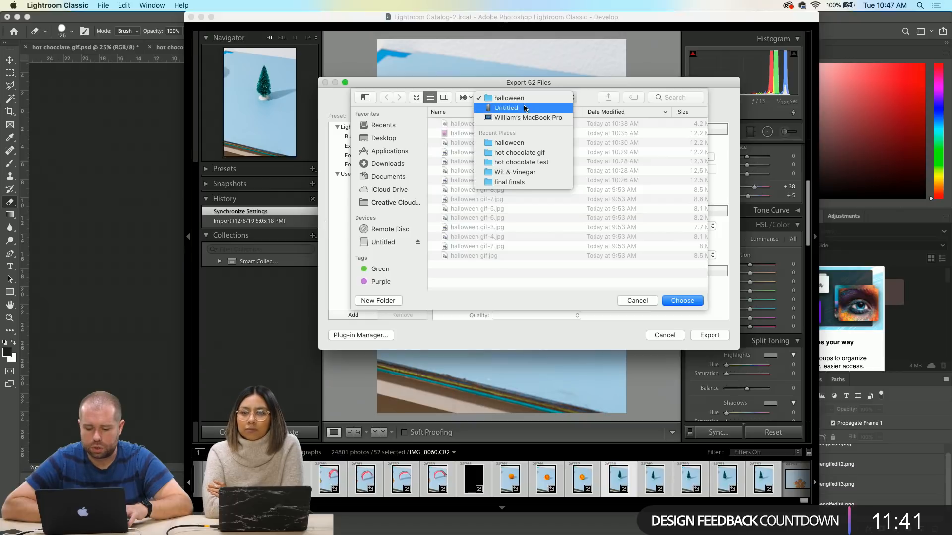
{"action": "left_click", "coordinate": [527, 107]}
{"action": "left_click", "coordinate": [382, 301]}
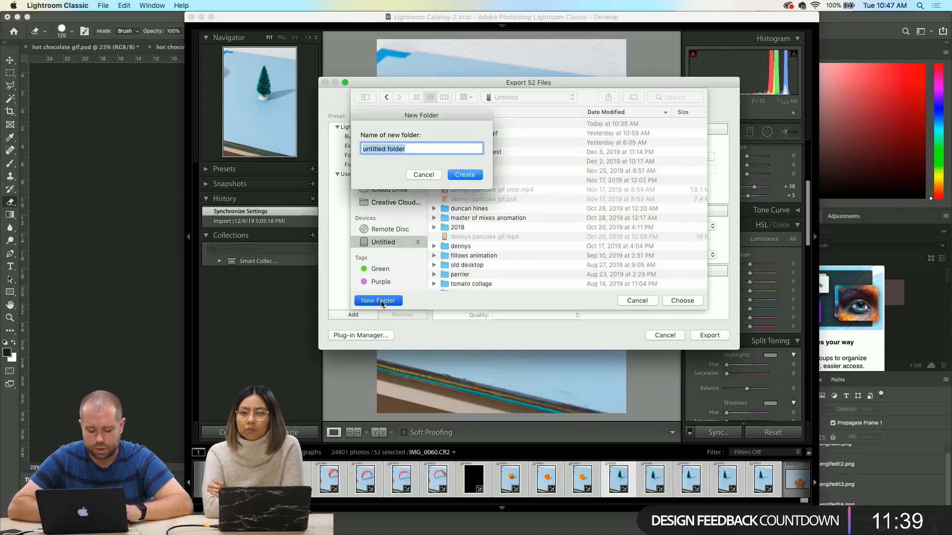
{"action": "type", "text": "sugar cookie"}
{"action": "key", "text": "Return"}
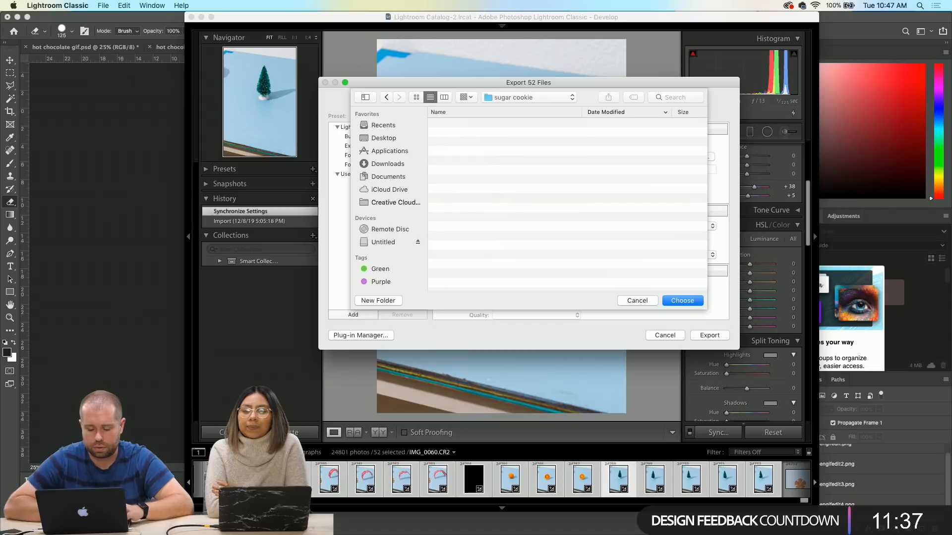
{"action": "left_click", "coordinate": [678, 301]}
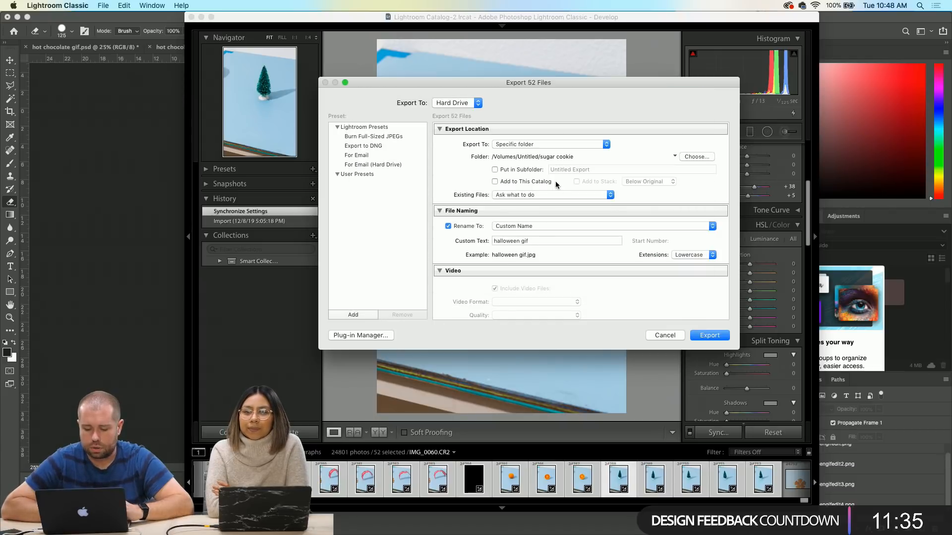
- Set the custom name for the exported files to "sugar cookie pattern"
{"action": "triple_click", "coordinate": [535, 241]}
{"action": "type", "text": "sugar "}
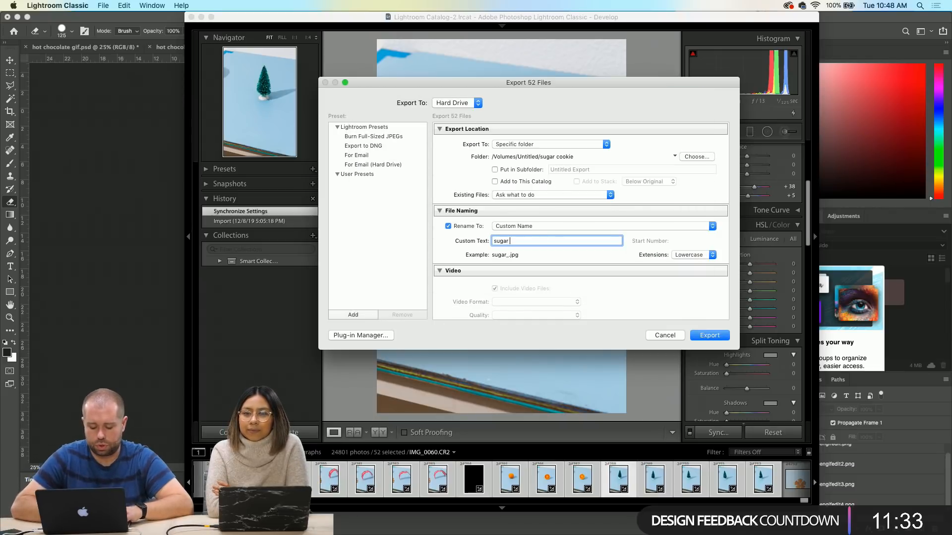
{"action": "type", "text": "cookie pattern"}
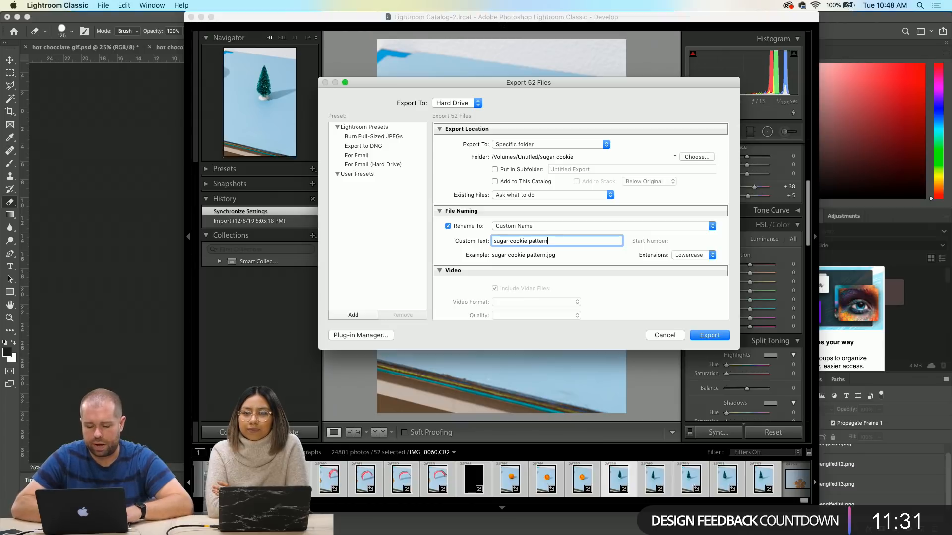
- Run the export of the selected frames and switch to Photoshop
{"action": "key", "text": "Return"}
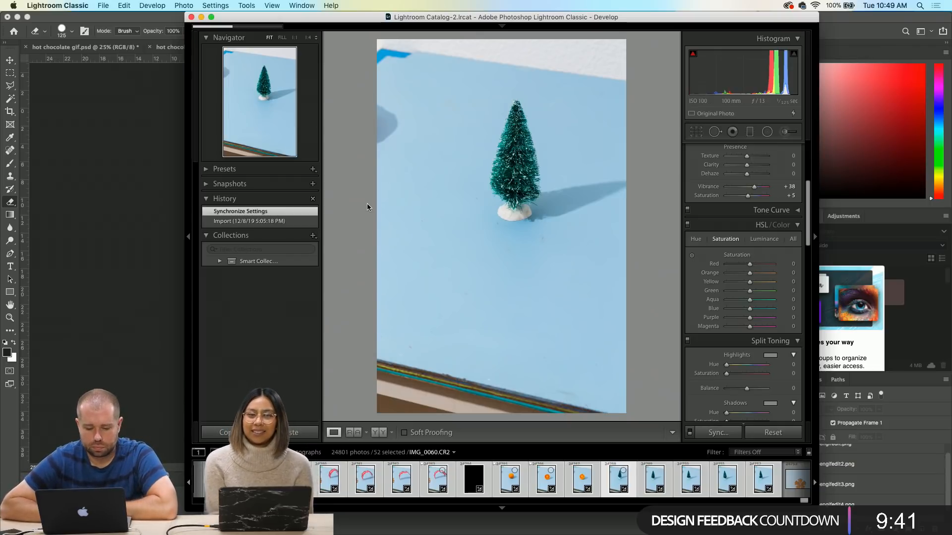
{"action": "mouse_move", "coordinate": [507, 533]}
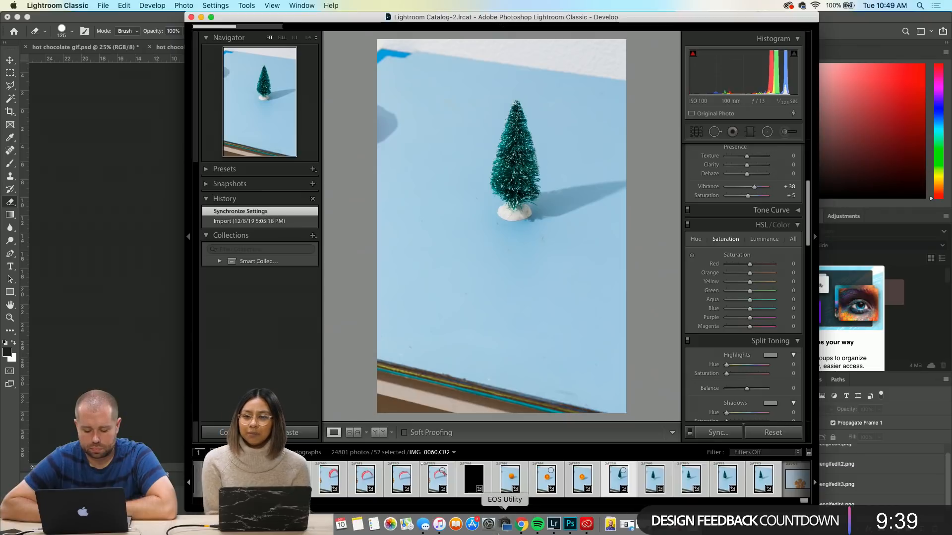
{"action": "left_click", "coordinate": [570, 528]}
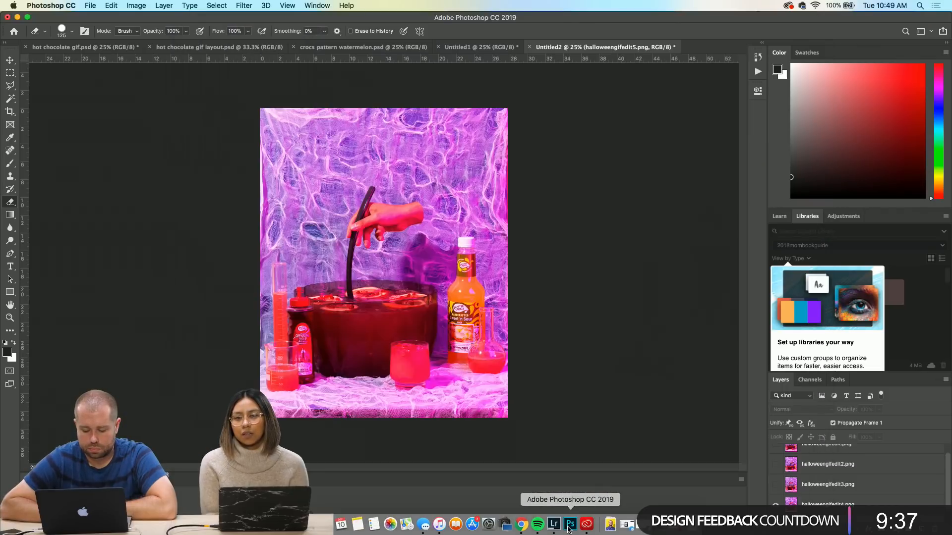
- Start loading files into a stack and browse to the "sugar cookie" folder for the source images
{"action": "left_click", "coordinate": [91, 5]}
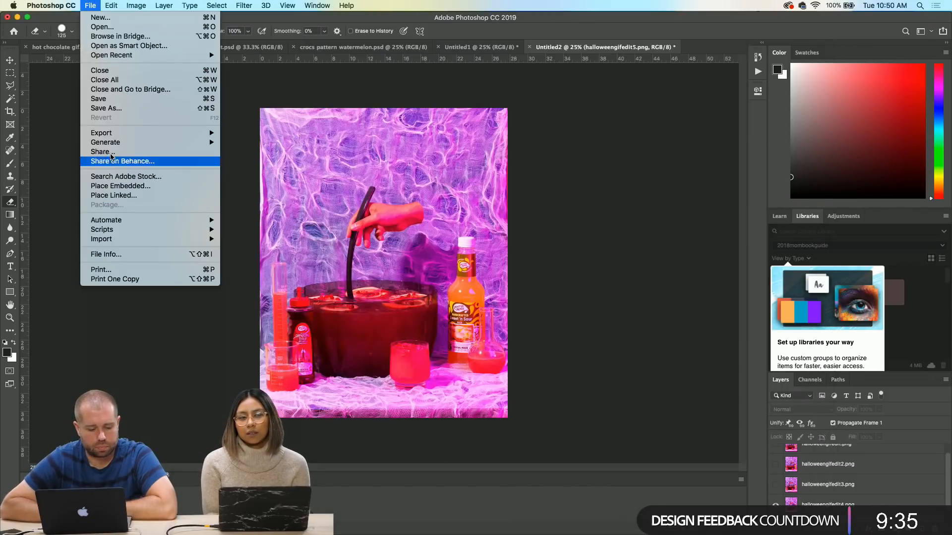
{"action": "mouse_move", "coordinate": [136, 231]}
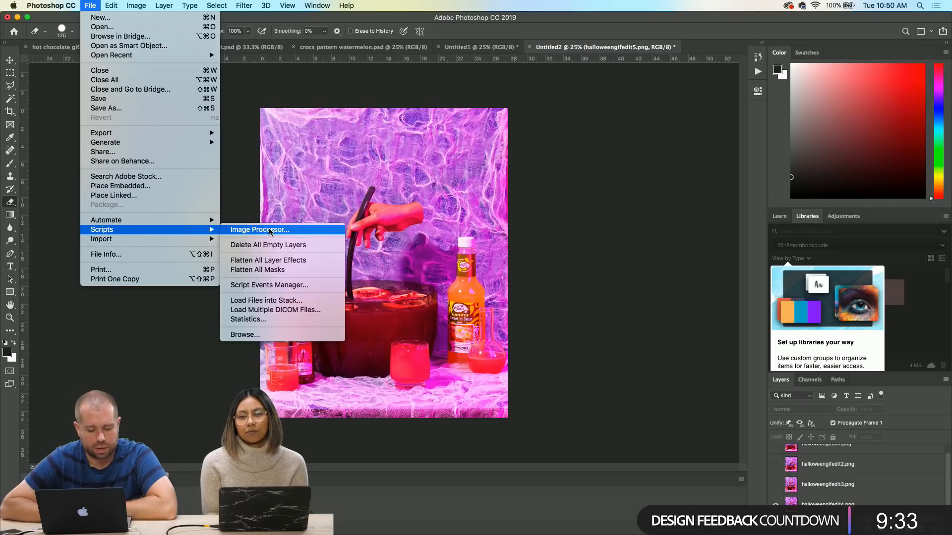
{"action": "left_click", "coordinate": [271, 300]}
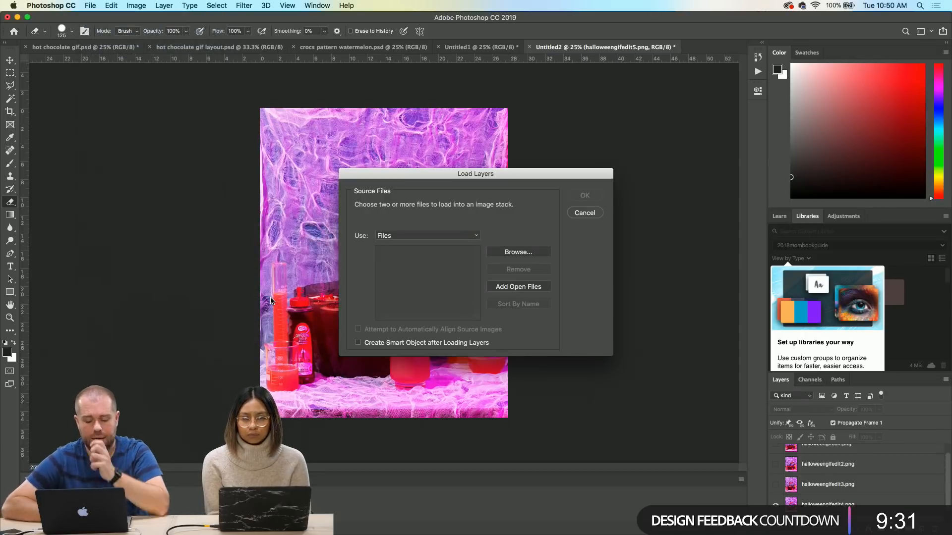
{"action": "left_click", "coordinate": [512, 255]}
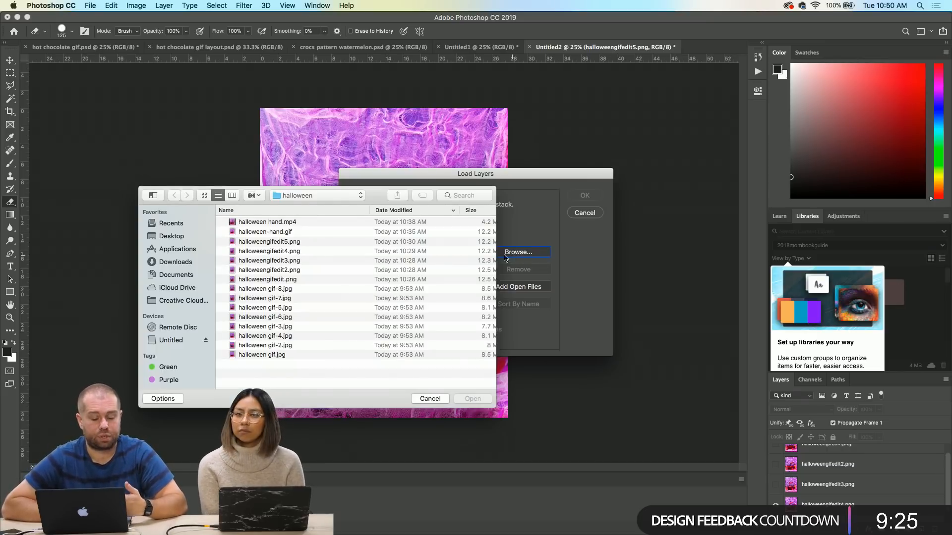
{"action": "left_click", "coordinate": [317, 195]}
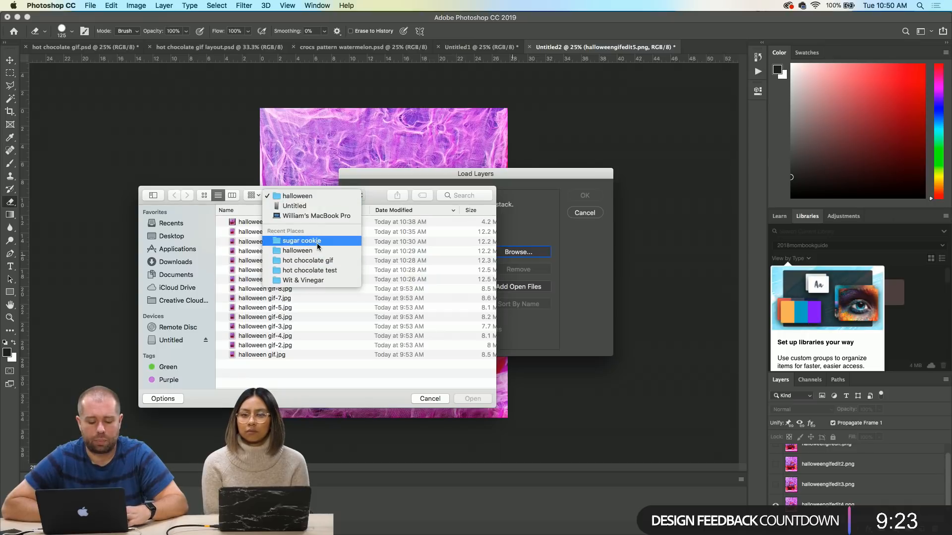
{"action": "left_click", "coordinate": [301, 214]}
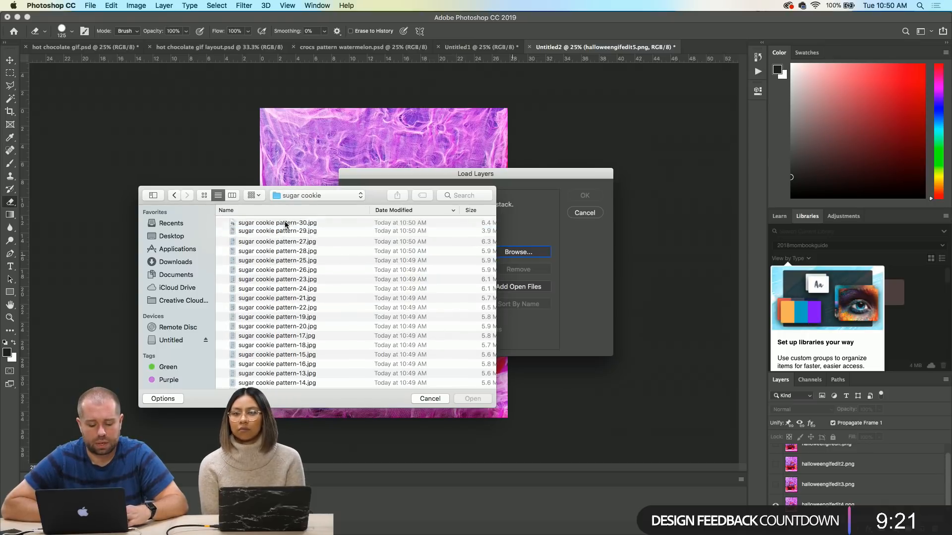
- Select the sugar cookie pattern images from sugar cookie pattern-30.jpg through sugar cookie pattern.jpg and load them as layers
{"action": "left_click", "coordinate": [284, 224]}
{"action": "left_click", "coordinate": [285, 231], "text": "shift"}
{"action": "scroll", "coordinate": [284, 234], "scroll_direction": "down", "scroll_amount": 5}
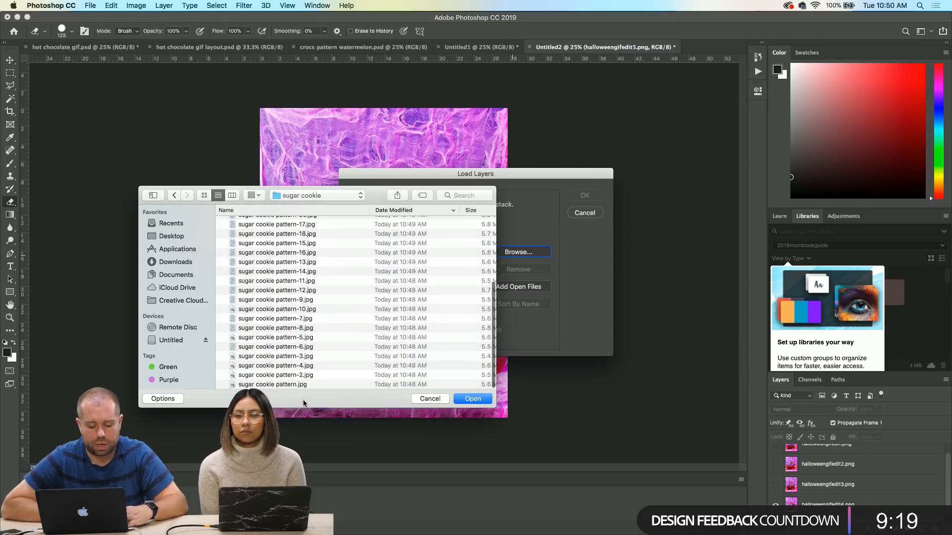
{"action": "left_click", "coordinate": [300, 386], "text": "shift"}
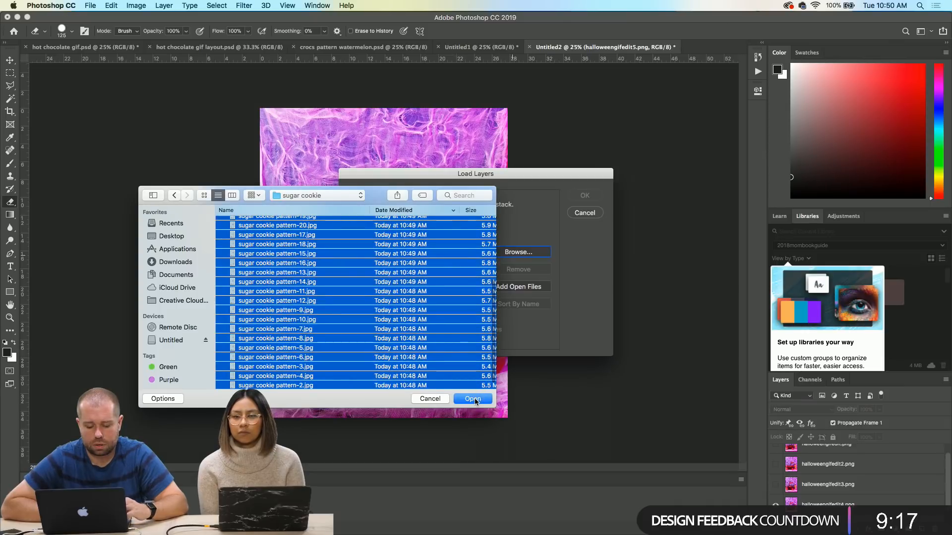
{"action": "left_click", "coordinate": [473, 399]}
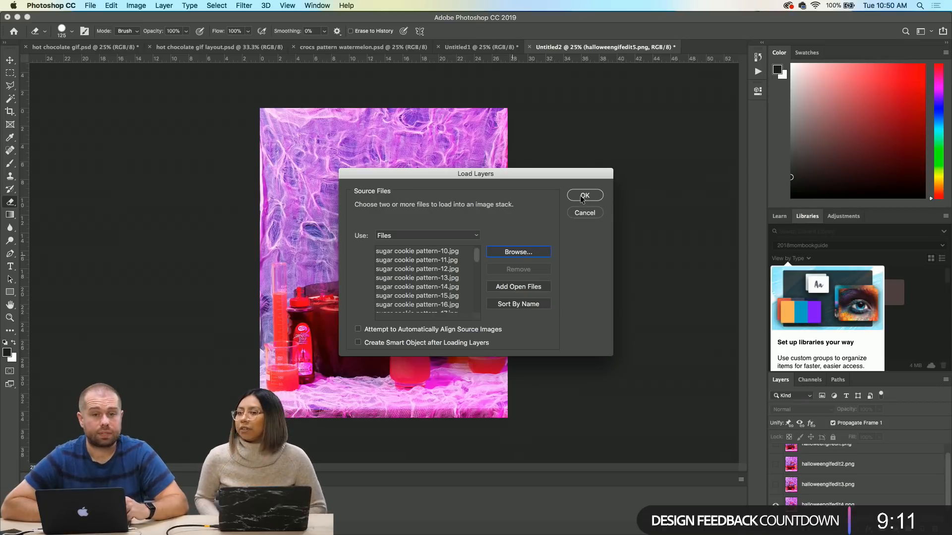
{"action": "left_click", "coordinate": [583, 198]}
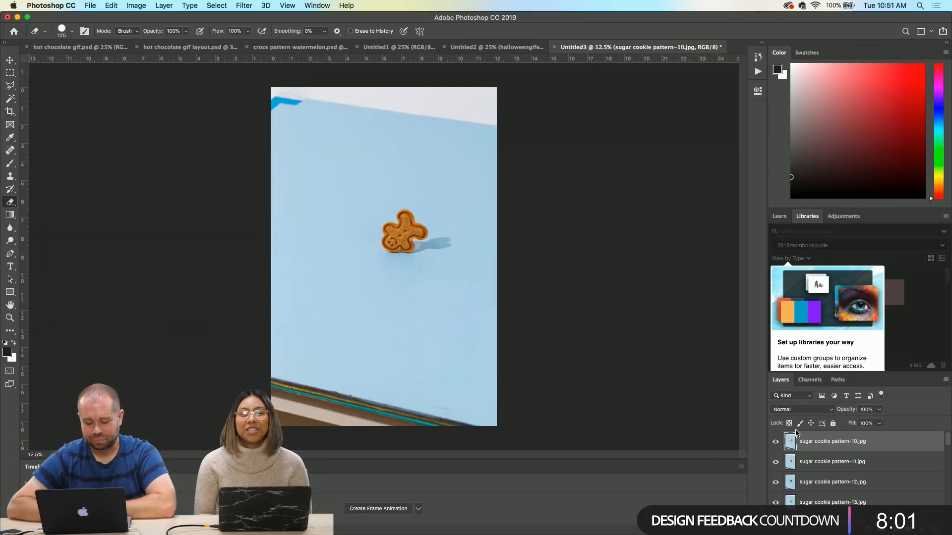
- Hide all the loaded sugar cookie pattern layers
{"action": "scroll", "coordinate": [795, 459], "scroll_direction": "up", "scroll_amount": 3}
{"action": "scroll", "coordinate": [796, 458], "scroll_direction": "down", "scroll_amount": 1}
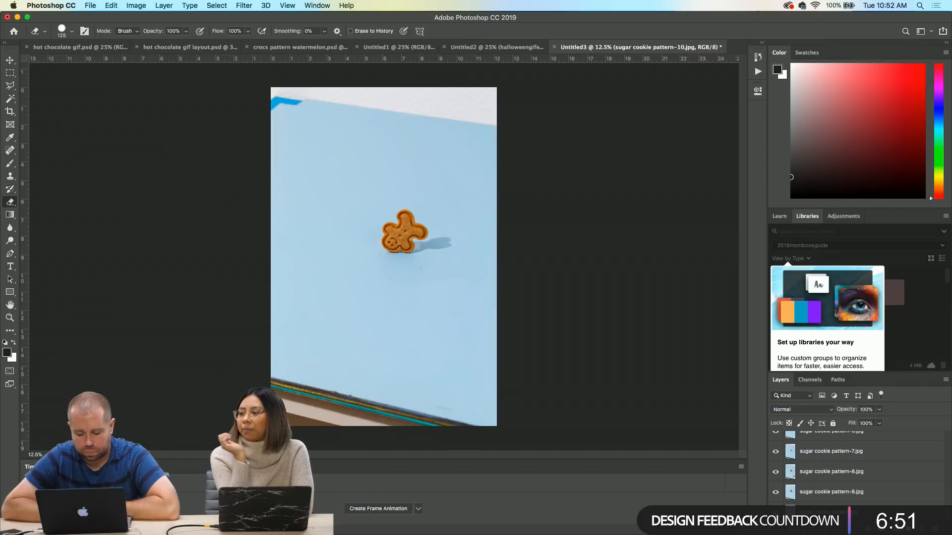
{"action": "scroll", "coordinate": [776, 447], "scroll_direction": "up", "scroll_amount": 5}
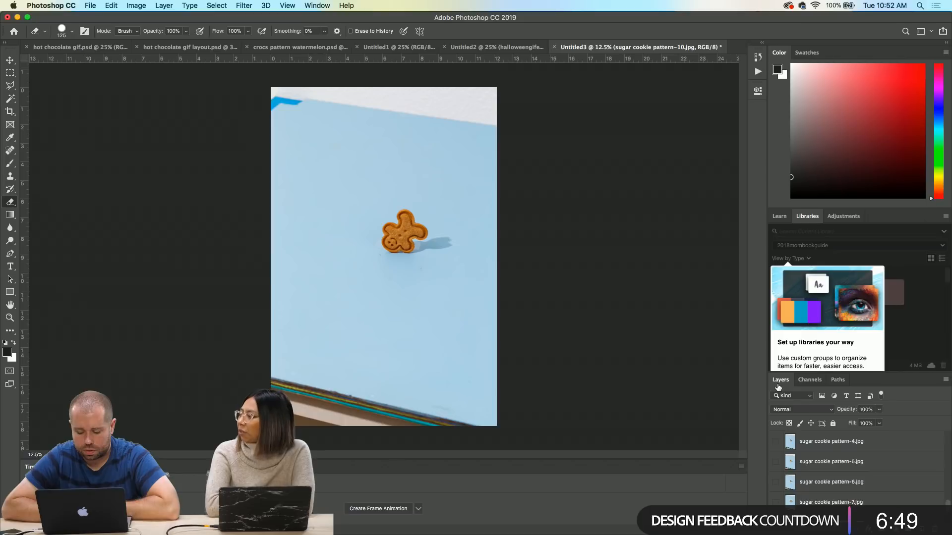
{"action": "scroll", "coordinate": [779, 386], "scroll_direction": "up", "scroll_amount": 10}
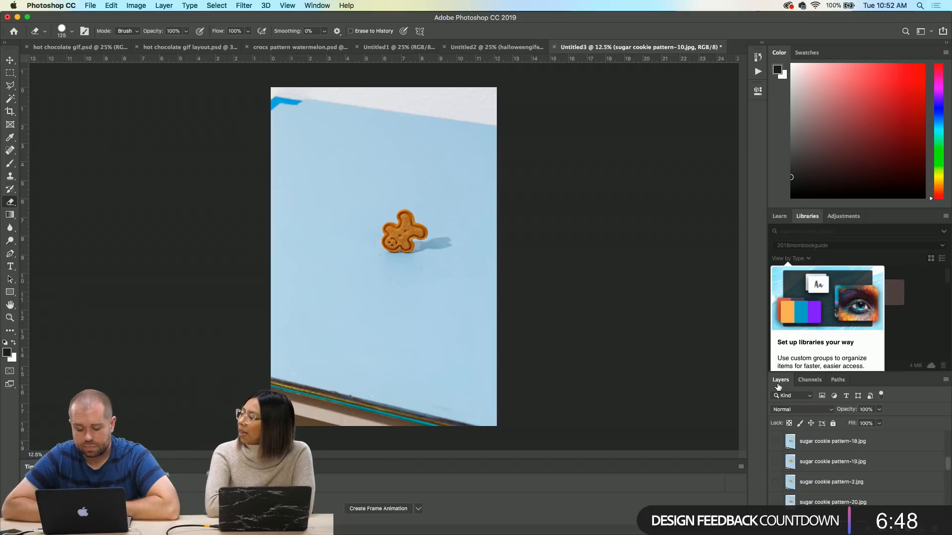
{"action": "left_click", "coordinate": [775, 444]}
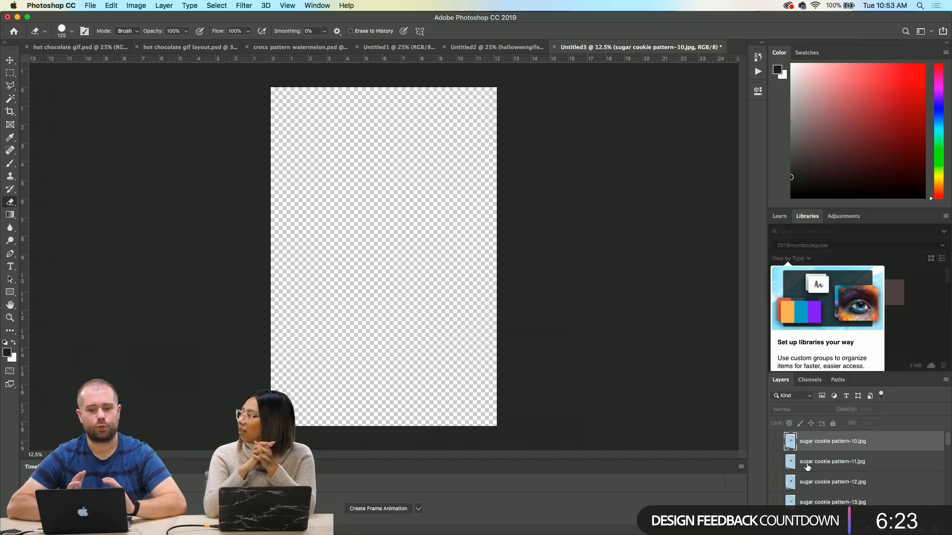
- Undo the last layer deletion to restore the empty layer beneath the sugar cookie pattern layers
{"action": "scroll", "coordinate": [843, 469], "scroll_direction": "up", "scroll_amount": 3}
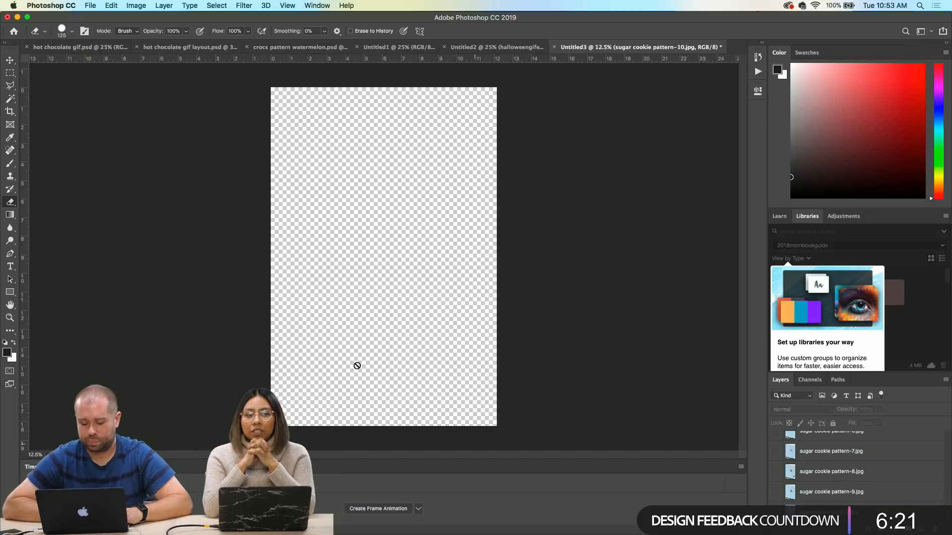
{"action": "left_click", "coordinate": [112, 5]}
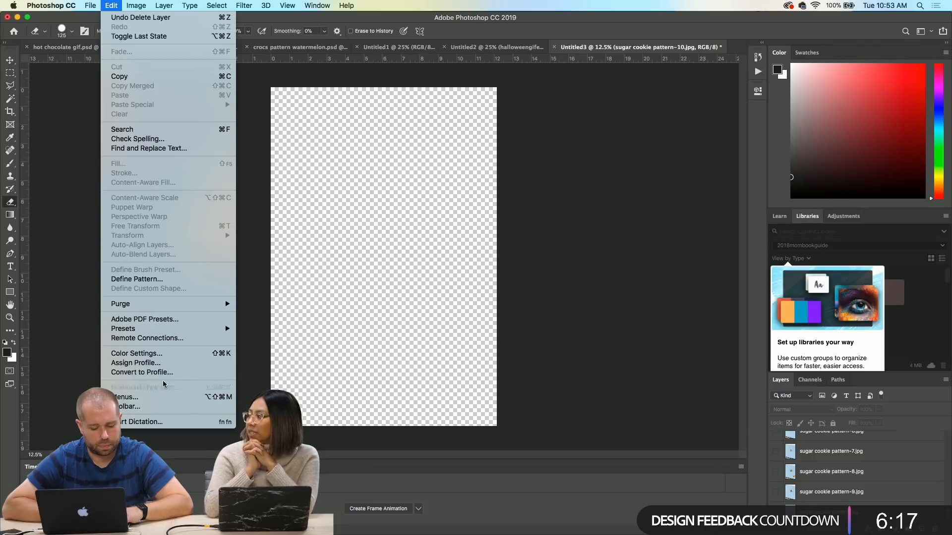
{"action": "left_click", "coordinate": [818, 472]}
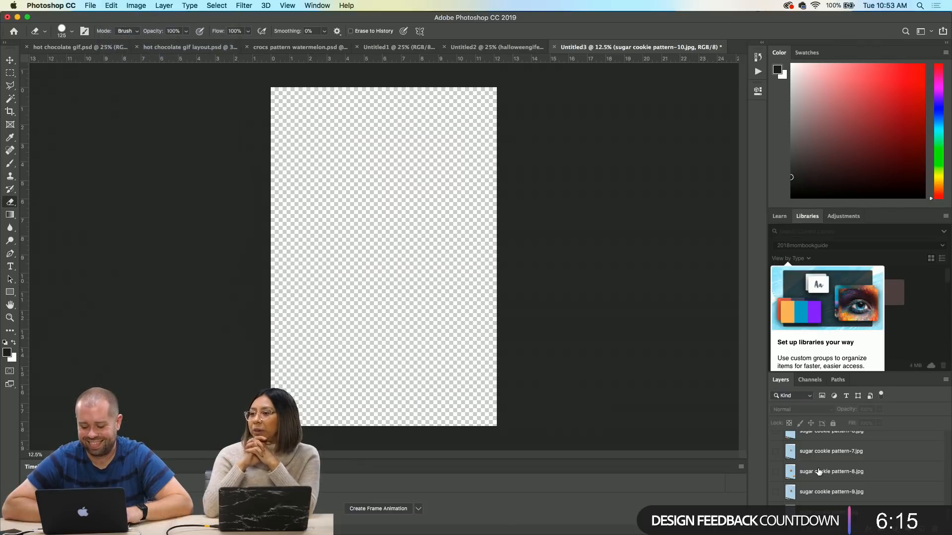
{"action": "scroll", "coordinate": [818, 472], "scroll_direction": "down", "scroll_amount": 4}
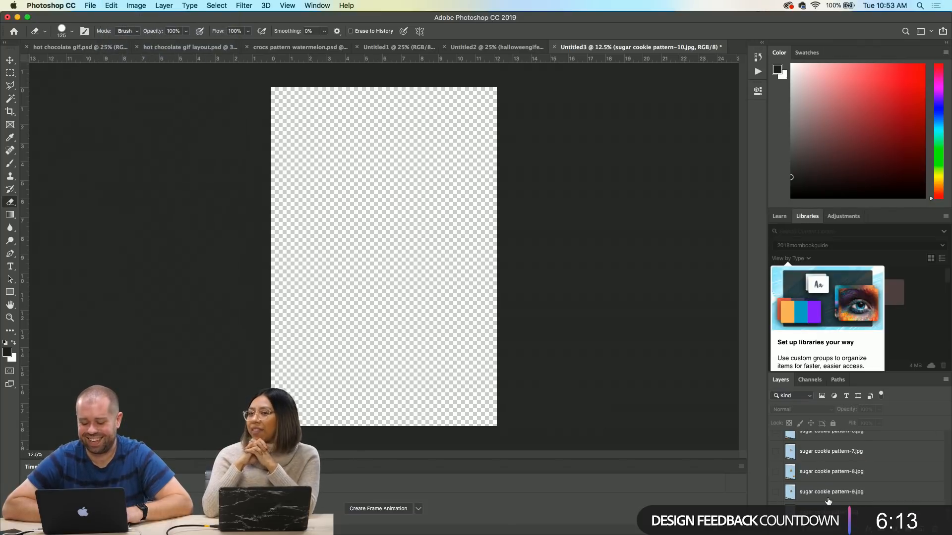
{"action": "scroll", "coordinate": [830, 463], "scroll_direction": "up", "scroll_amount": 2}
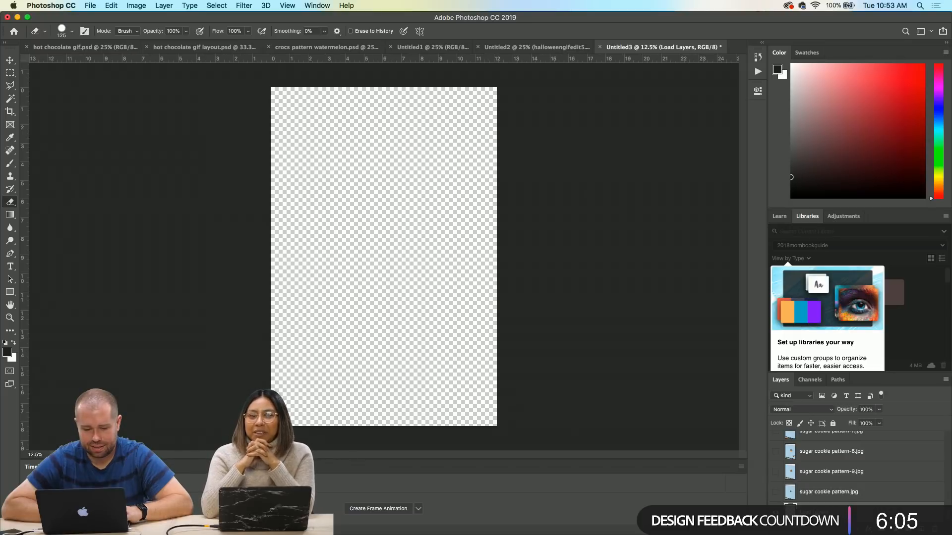
- Fill the empty base layer with the light blue color c2d3e3 at 100% opacity in Normal mode
{"action": "left_click", "coordinate": [111, 6]}
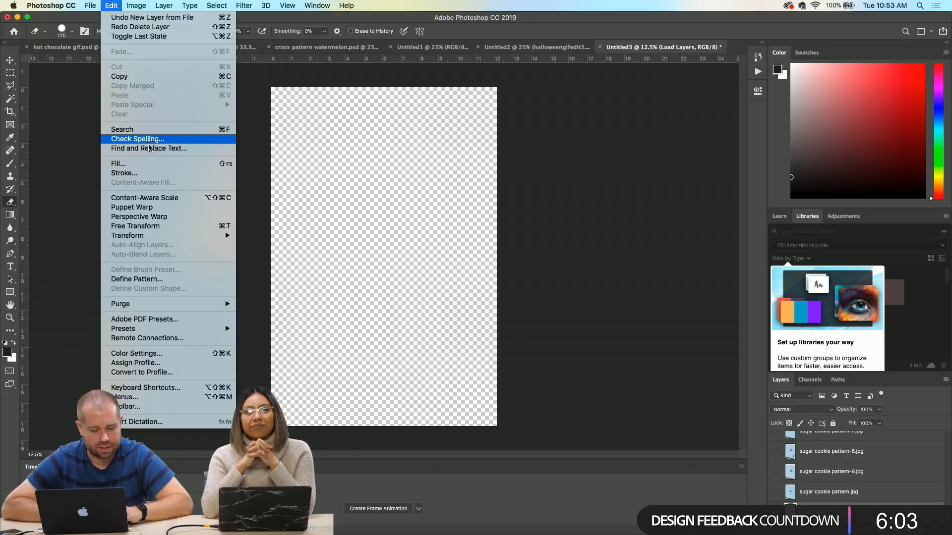
{"action": "left_click", "coordinate": [149, 165]}
{"action": "left_click", "coordinate": [303, 101]}
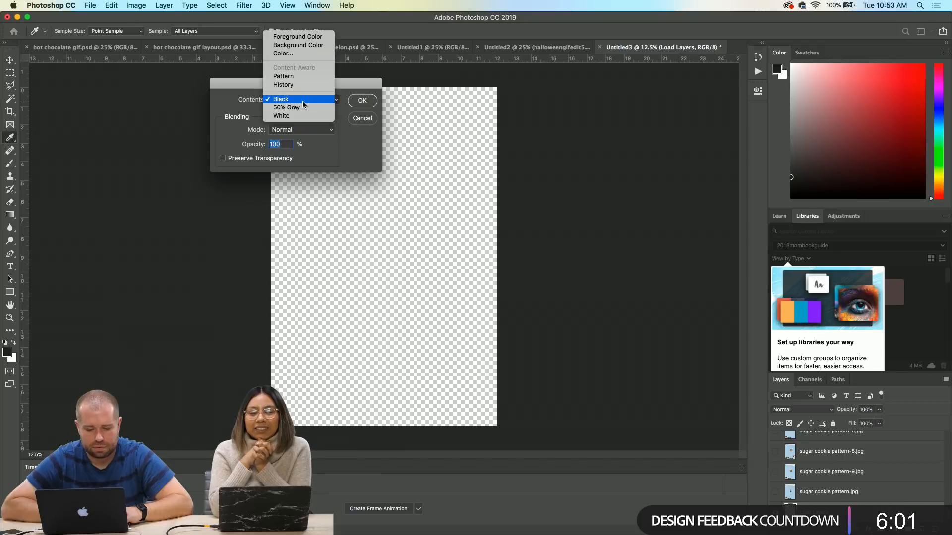
{"action": "left_click", "coordinate": [298, 54]}
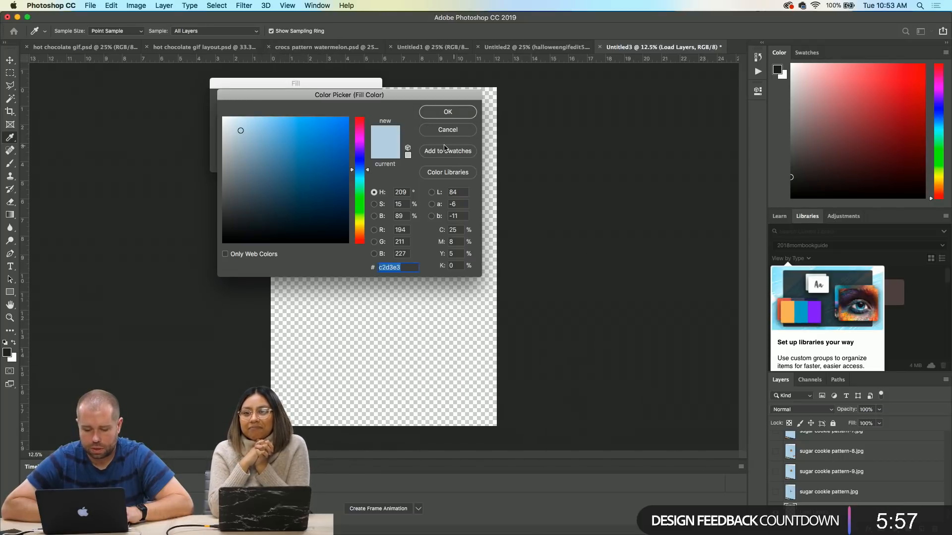
{"action": "left_click", "coordinate": [447, 114]}
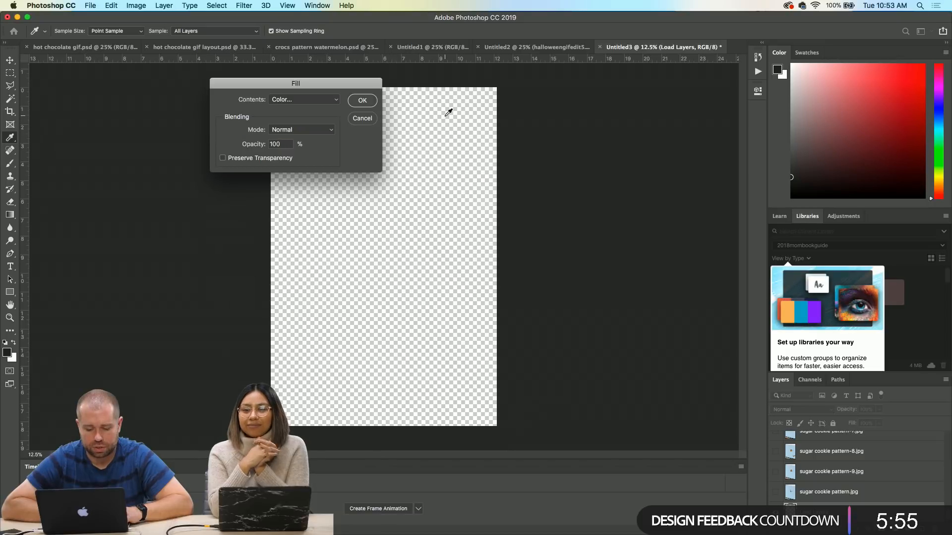
{"action": "left_click", "coordinate": [362, 100]}
{"action": "key", "text": "e"}
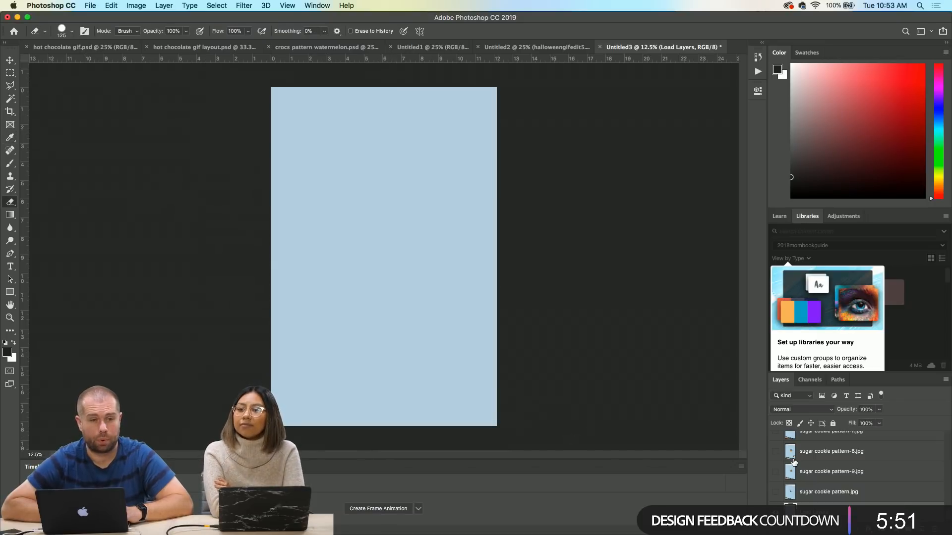
- Show the sugar cookie pattern.jpg layer and lock the blue fill layer beneath it
{"action": "left_click", "coordinate": [776, 492]}
{"action": "left_click_drag", "start_coordinate": [812, 495], "coordinate": [556, 396]}
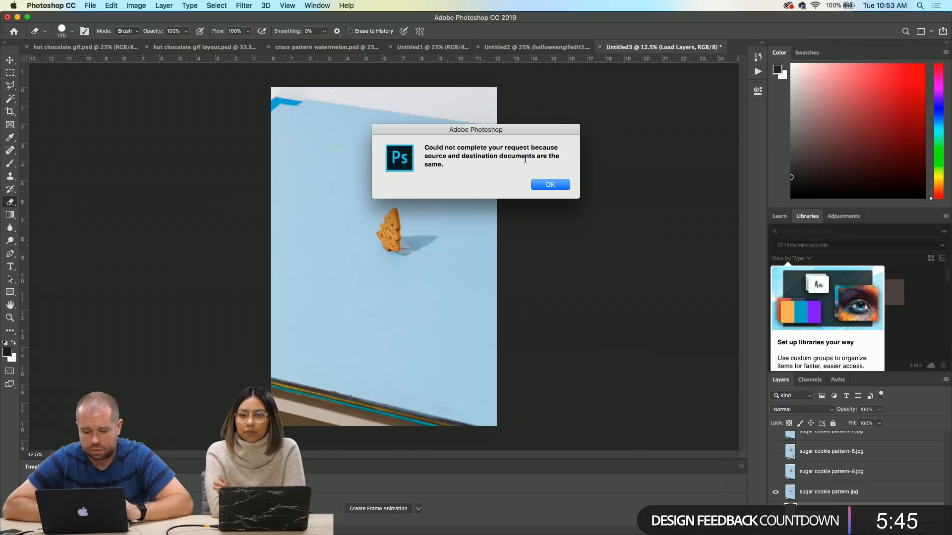
{"action": "left_click", "coordinate": [550, 184]}
{"action": "left_click", "coordinate": [873, 510]}
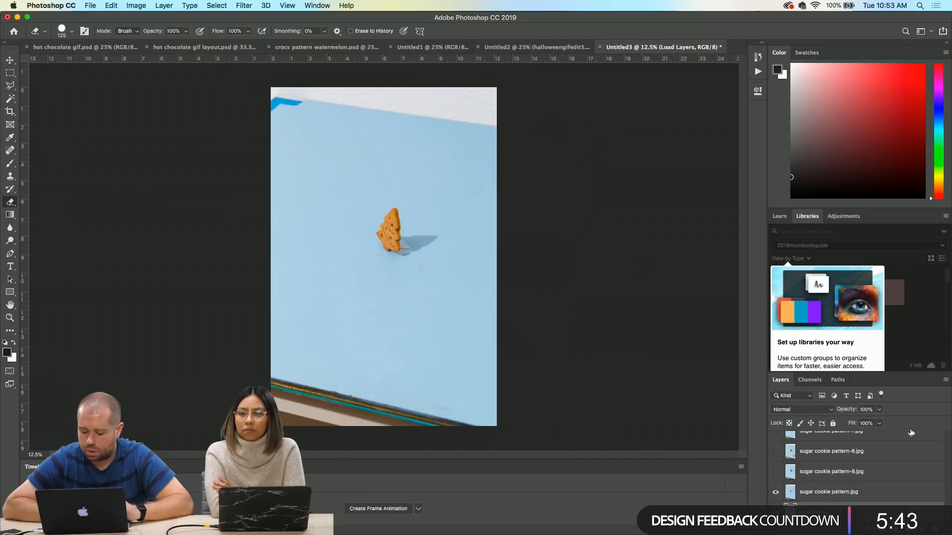
{"action": "left_click", "coordinate": [833, 424]}
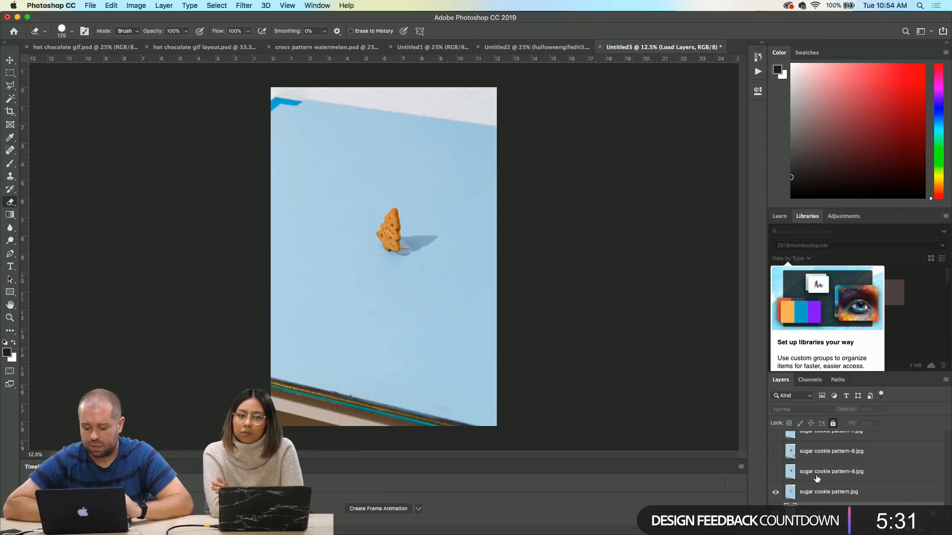
- On the sugar cookie pattern.jpg layer, outline the tree cookie and its shadow with the Polygonal Lasso and delete everything outside the outline
{"action": "left_click", "coordinate": [794, 498]}
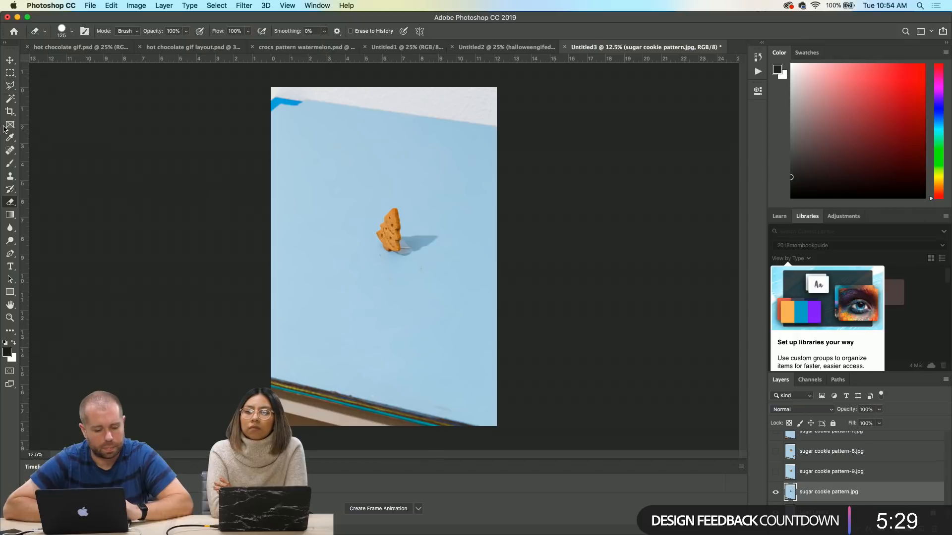
{"action": "left_click", "coordinate": [10, 86]}
{"action": "left_click", "coordinate": [400, 188]}
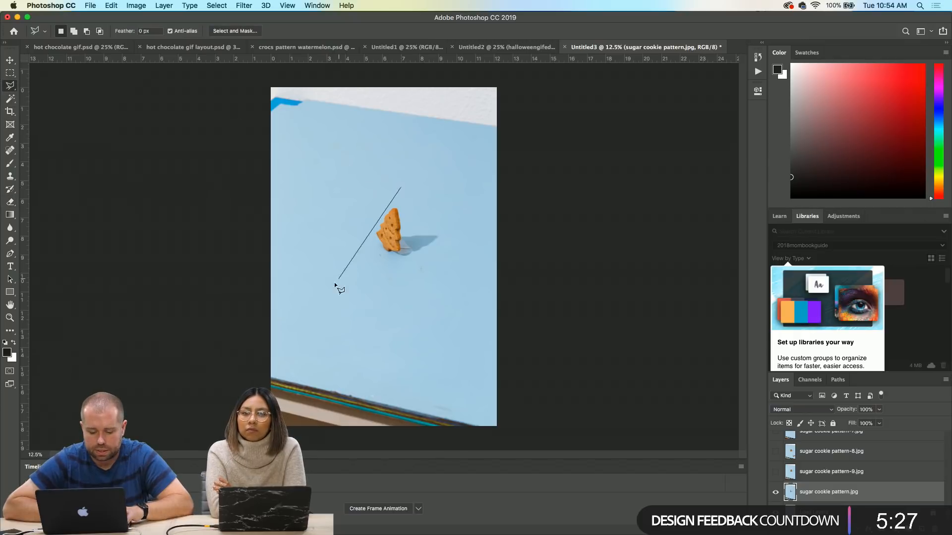
{"action": "left_click", "coordinate": [354, 209]}
{"action": "left_click", "coordinate": [354, 265]}
{"action": "left_click", "coordinate": [381, 275]}
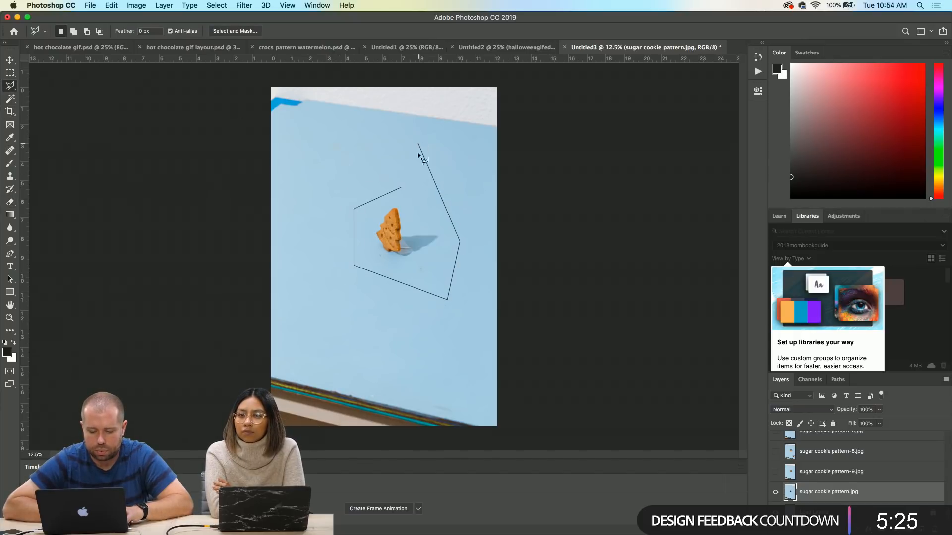
{"action": "left_click", "coordinate": [401, 188]}
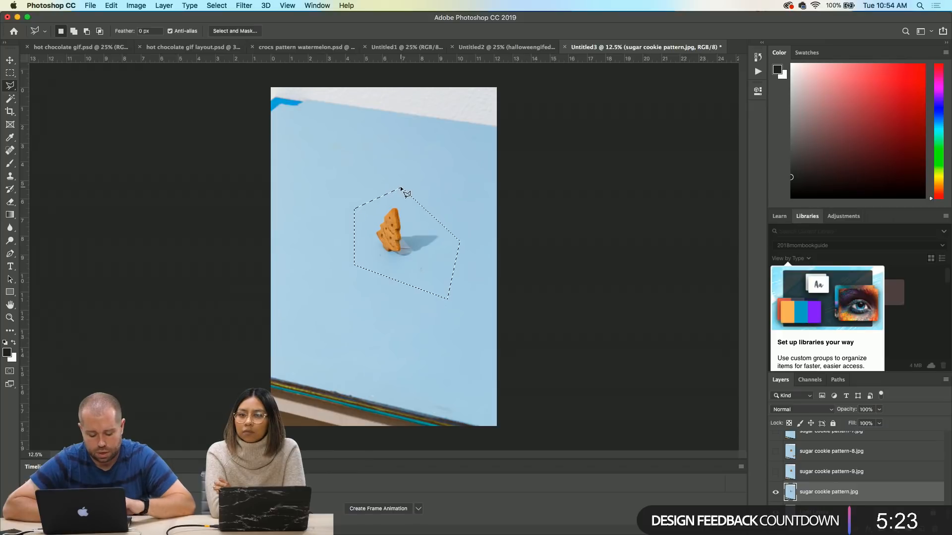
{"action": "key", "text": "ctrl+shift+i"}
{"action": "key", "text": "Delete"}
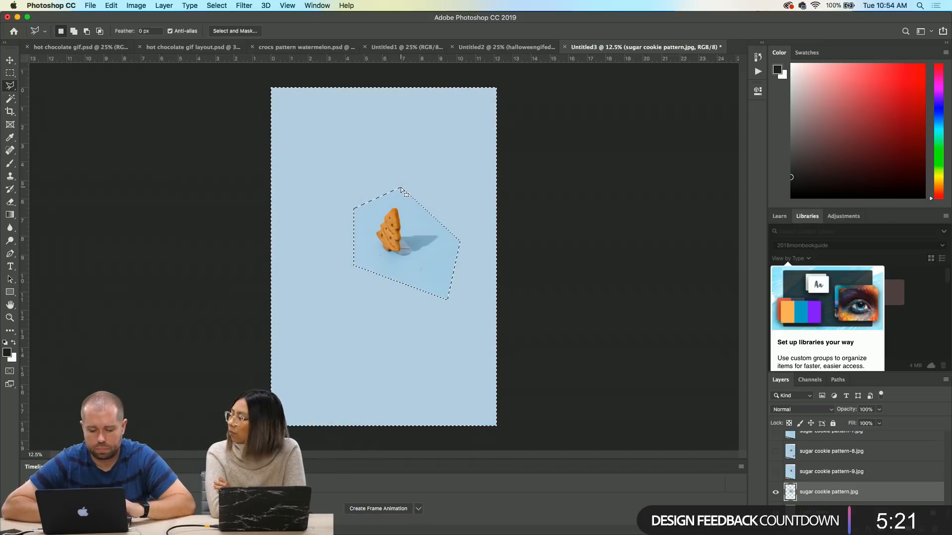
- Select the leftover blue backdrop around the tree cookie and its shadow with the Magic Wand, and switch to Quick Mask mode
{"action": "left_click", "coordinate": [11, 101]}
{"action": "left_click", "coordinate": [397, 200]}
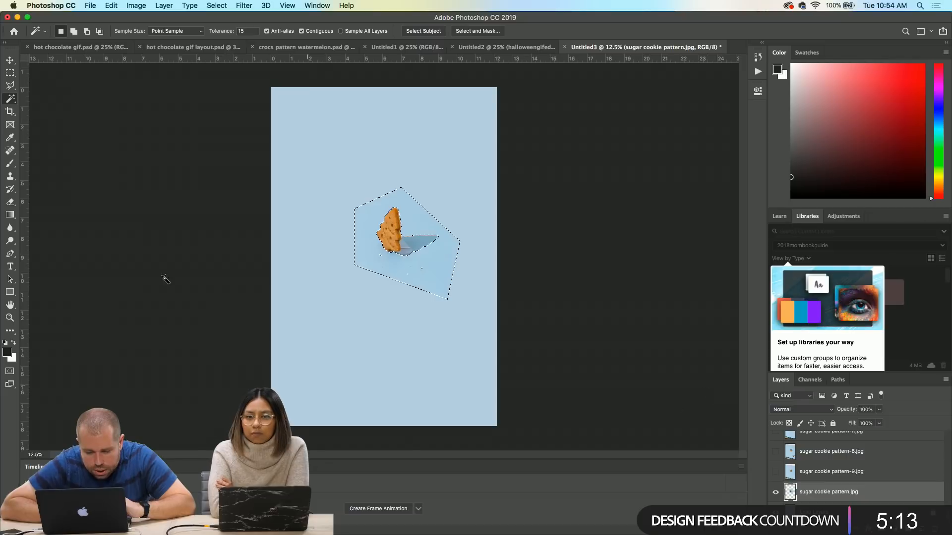
{"action": "left_click", "coordinate": [9, 371]}
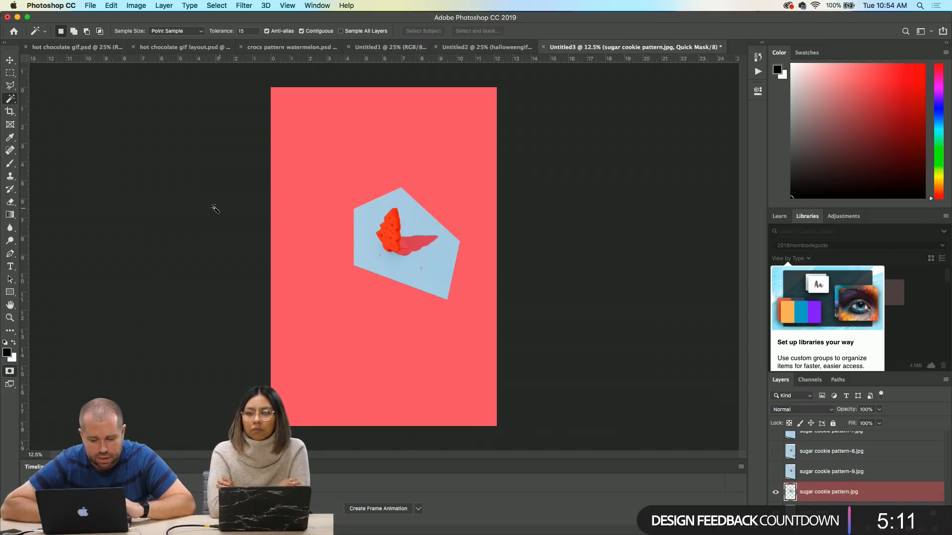
- Clear the stray red specks around the tree cookie from the quick mask using a size 175 Spot Healing Brush, and return to the selection
{"action": "left_click", "coordinate": [10, 150]}
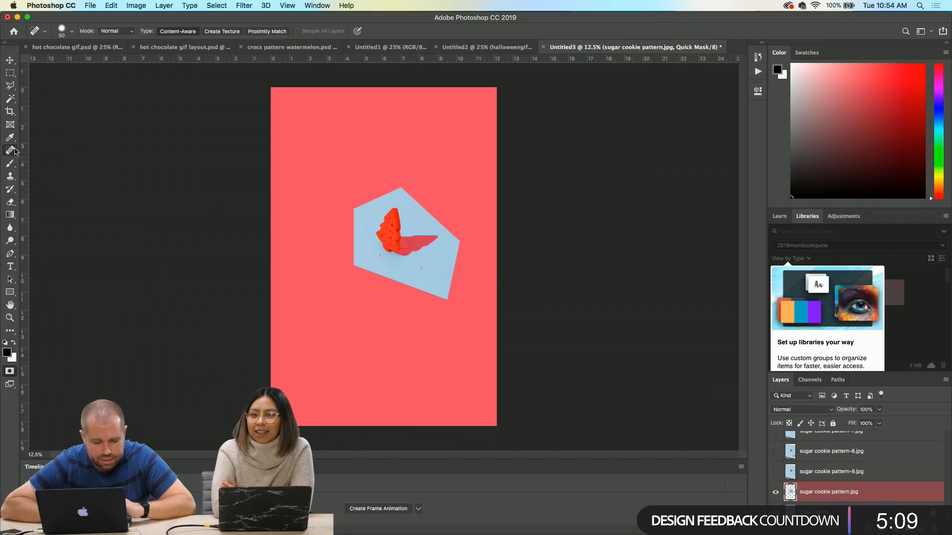
{"action": "key", "text": "bracketright"}
{"action": "key", "text": "bracketright"}
{"action": "key", "text": "bracketright"}
{"action": "key", "text": "bracketright"}
{"action": "key", "text": "bracketright"}
{"action": "key", "text": "bracketright"}
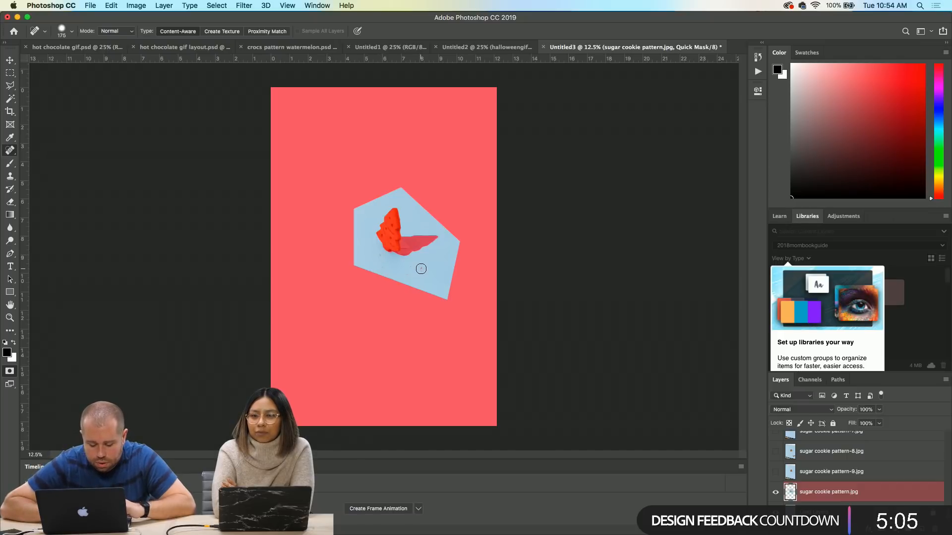
{"action": "left_click", "coordinate": [10, 202]}
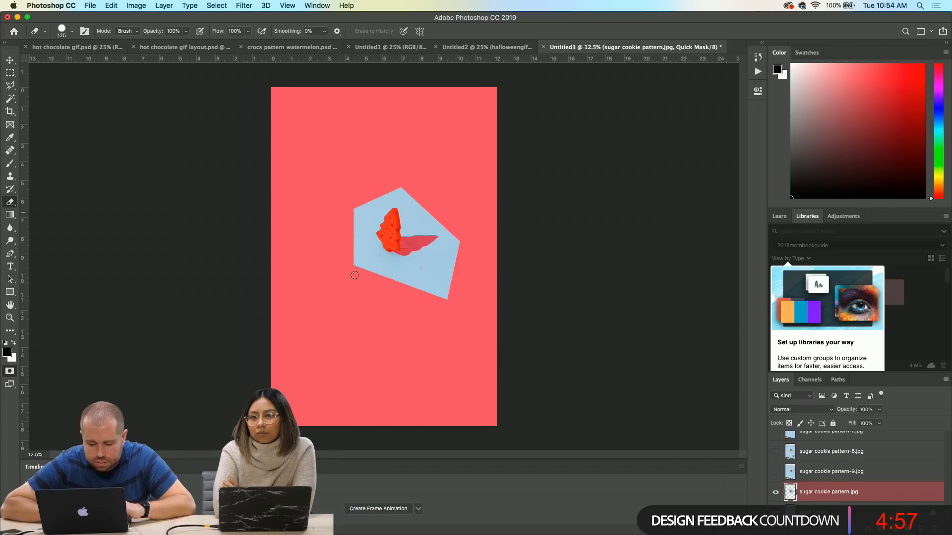
{"action": "left_click", "coordinate": [10, 372]}
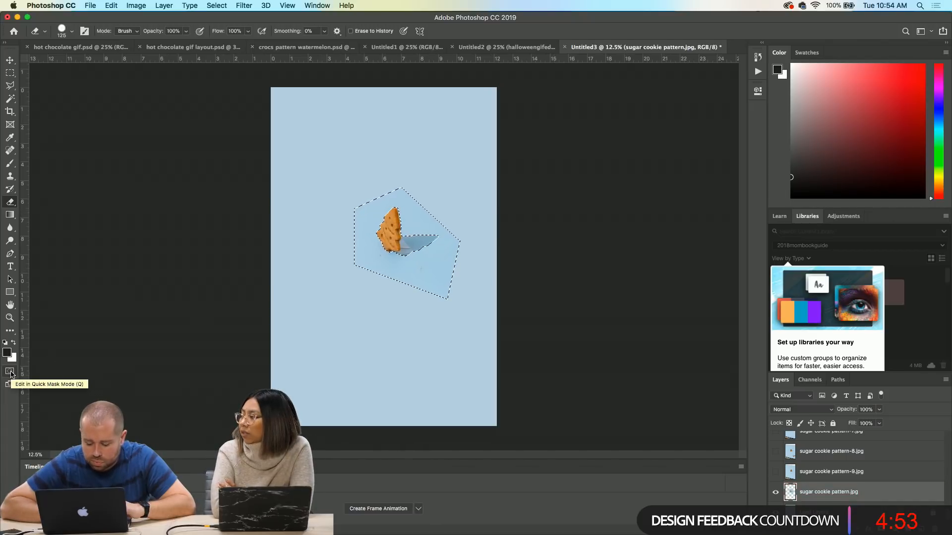
- Feather the backdrop selection by 3 pixels and delete the selected area around the tree cookie and its shadow
{"action": "left_click", "coordinate": [758, 71]}
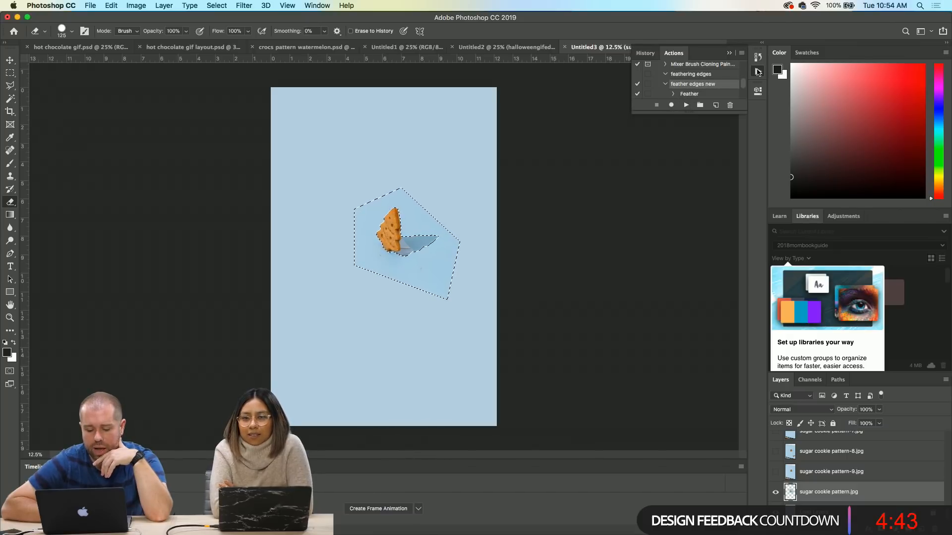
{"action": "left_click", "coordinate": [221, 7]}
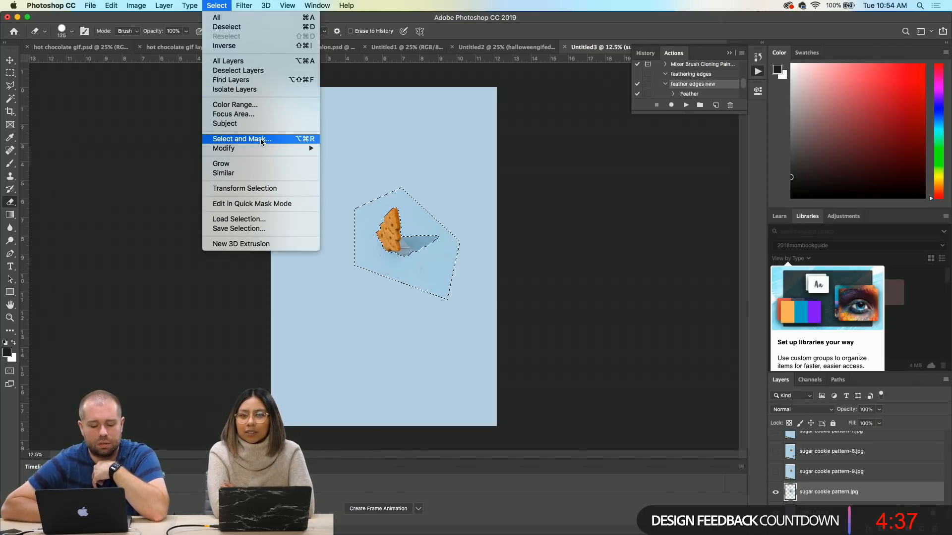
{"action": "mouse_move", "coordinate": [264, 148]}
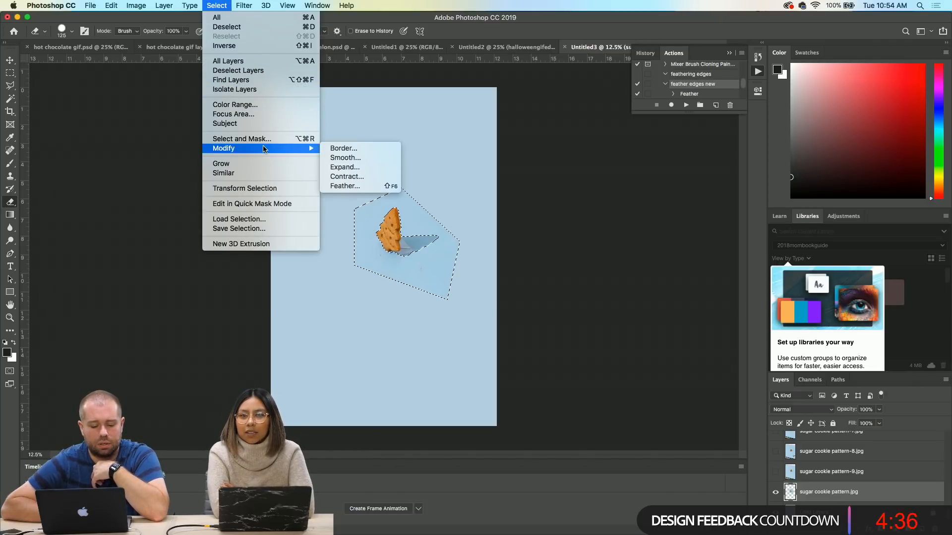
{"action": "left_click", "coordinate": [363, 186]}
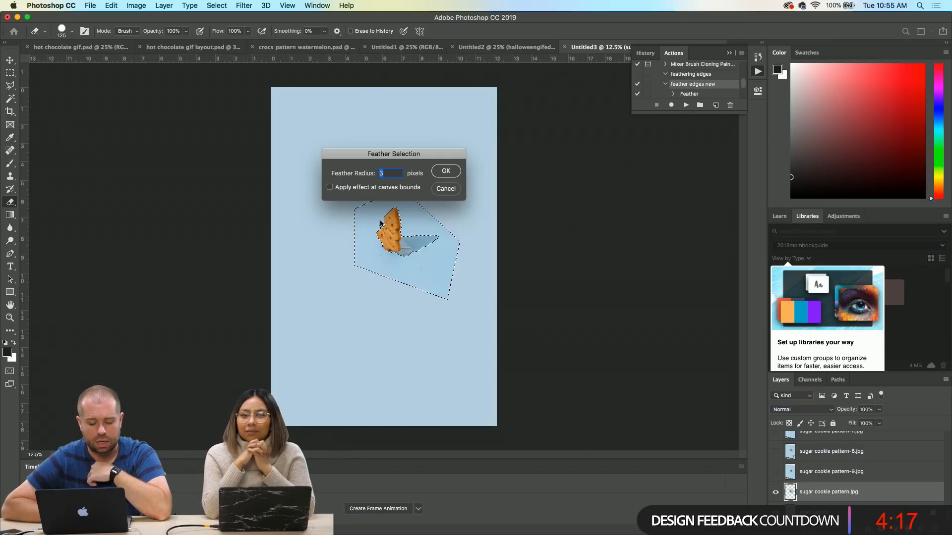
{"action": "left_click", "coordinate": [450, 173]}
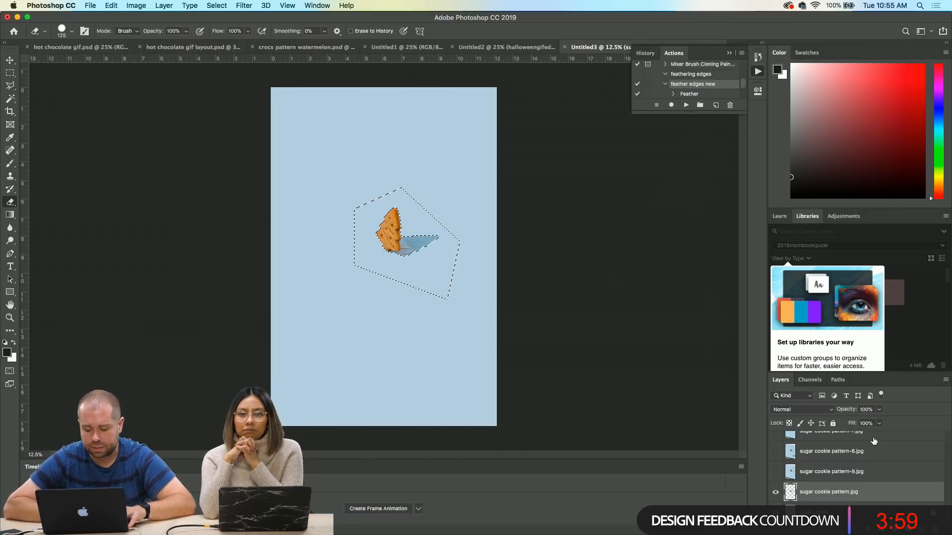
- Show the sugar cookie pattern-9.jpg layer, make the sugar cookie pattern.jpg layer active and clear the selection
{"action": "left_click", "coordinate": [823, 512]}
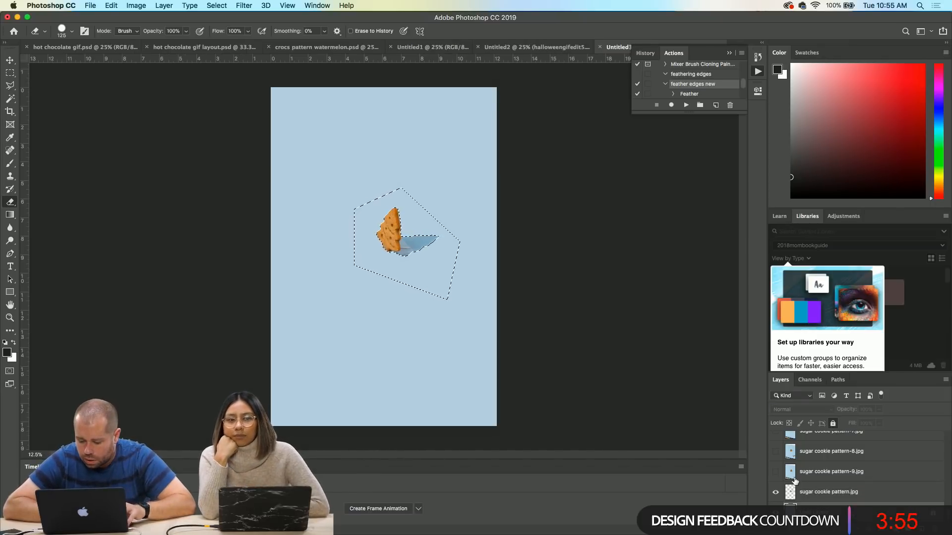
{"action": "left_click", "coordinate": [813, 471]}
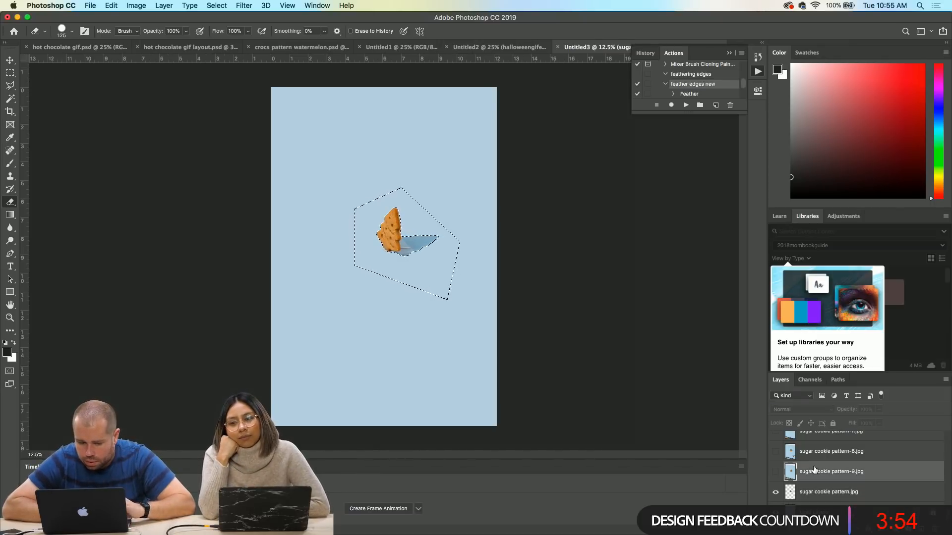
{"action": "left_click", "coordinate": [777, 473]}
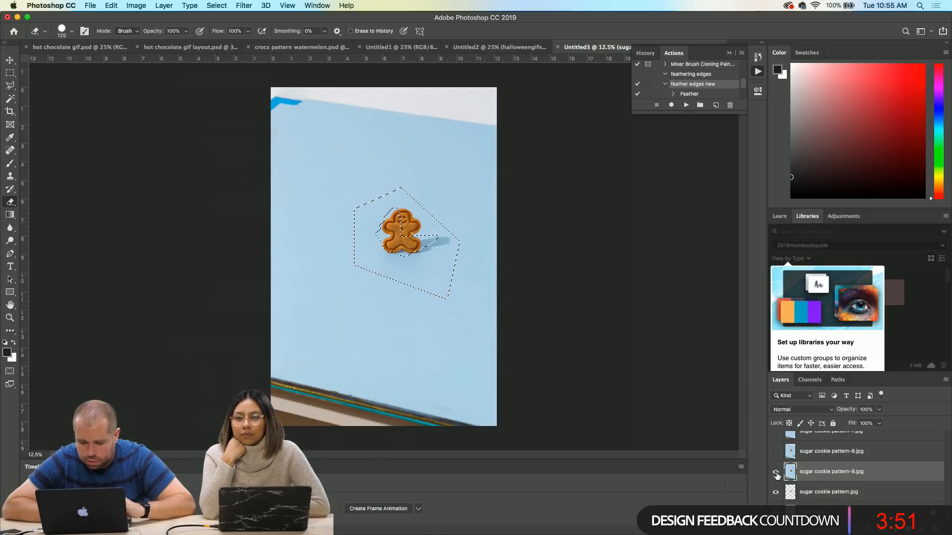
{"action": "left_click", "coordinate": [810, 493]}
{"action": "key", "text": "super+d"}
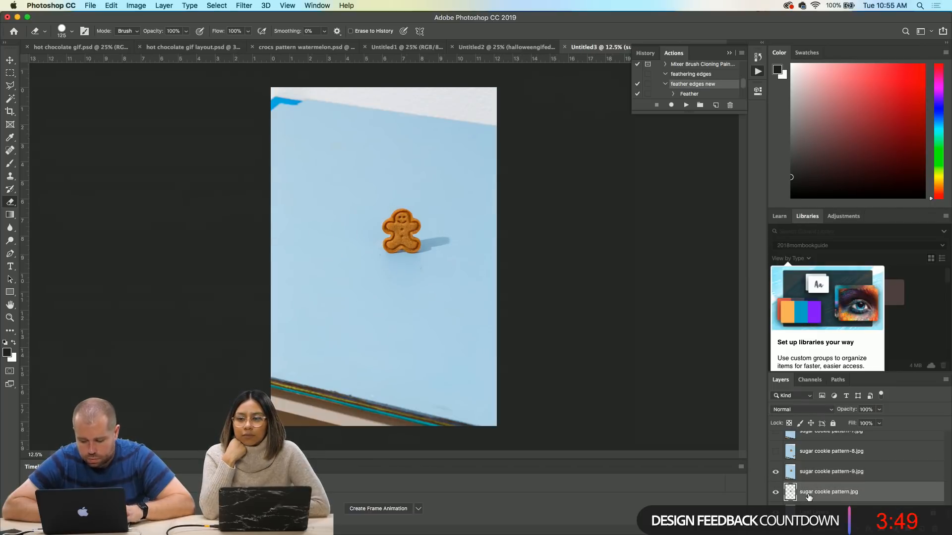
- Try to fill the locked blue base layer with a custom color at 100% opacity in Normal mode
{"action": "left_click", "coordinate": [814, 512]}
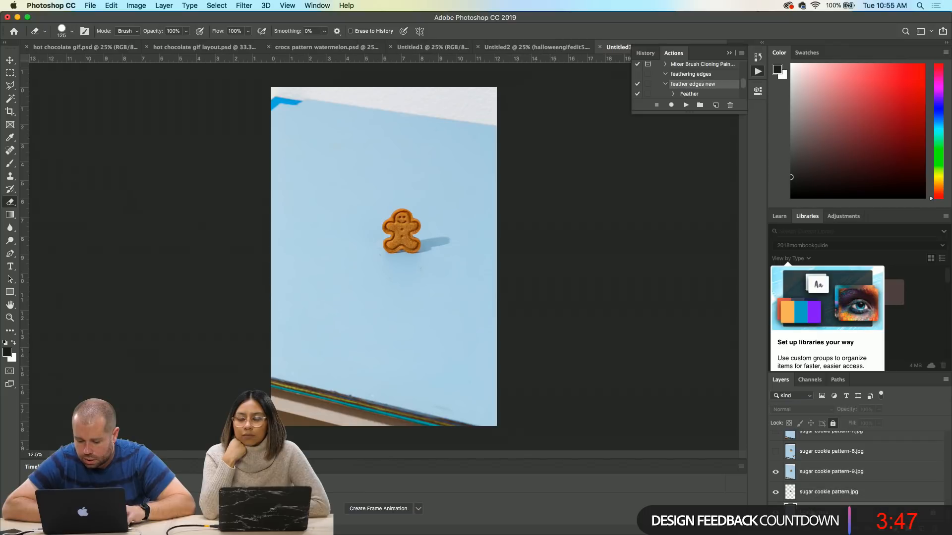
{"action": "left_click", "coordinate": [113, 6]}
{"action": "left_click", "coordinate": [139, 165]}
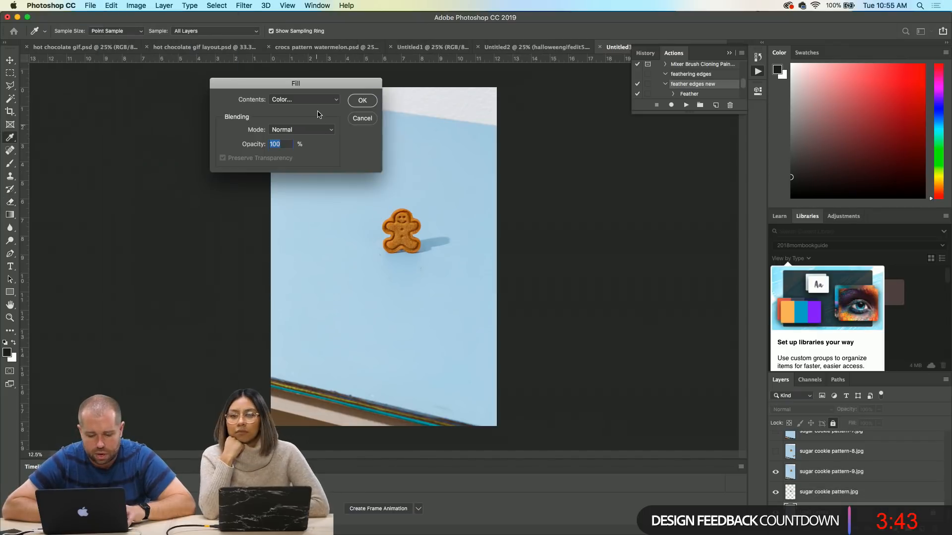
{"action": "left_click", "coordinate": [363, 100]}
{"action": "left_click", "coordinate": [549, 186]}
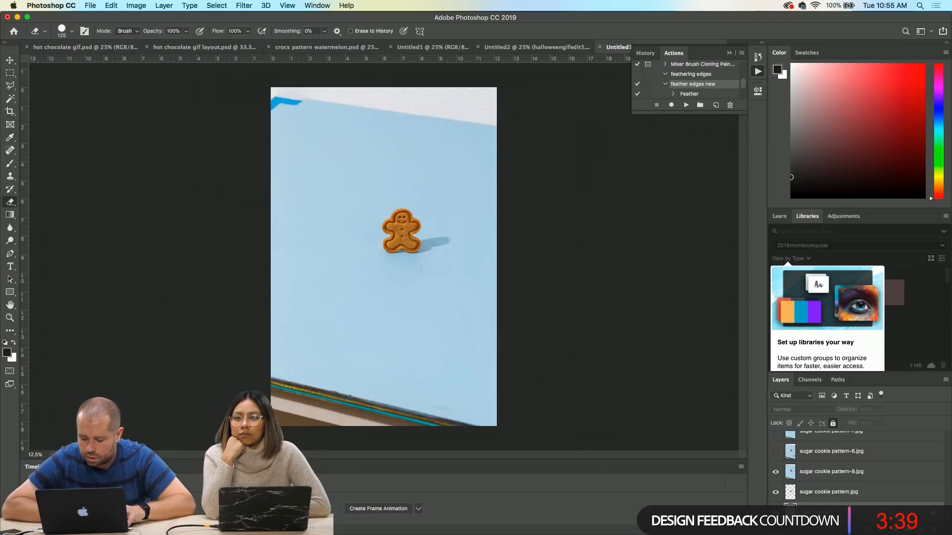
- Unlock the blue base layer and refill it with the custom color at 100% opacity in Normal mode
{"action": "left_click", "coordinate": [111, 5]}
{"action": "mouse_move", "coordinate": [138, 6]}
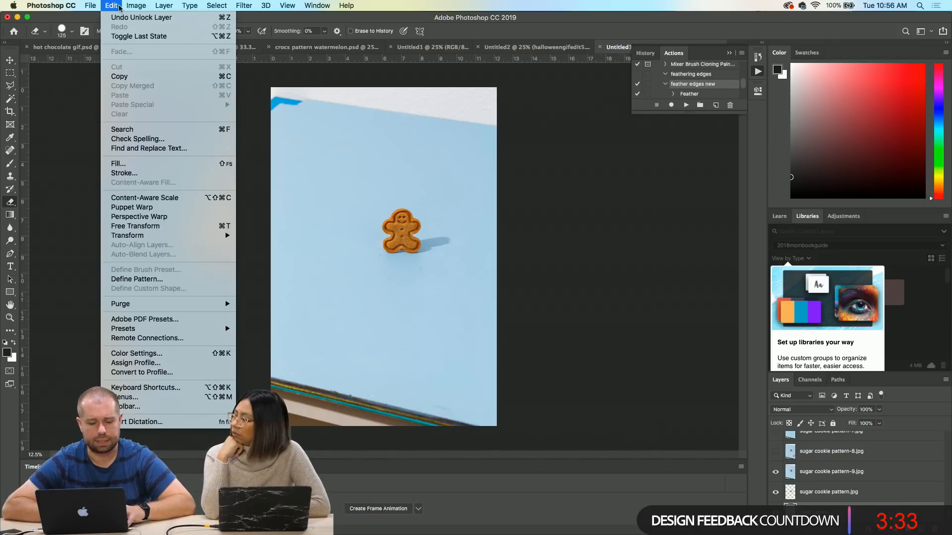
{"action": "left_click", "coordinate": [138, 166]}
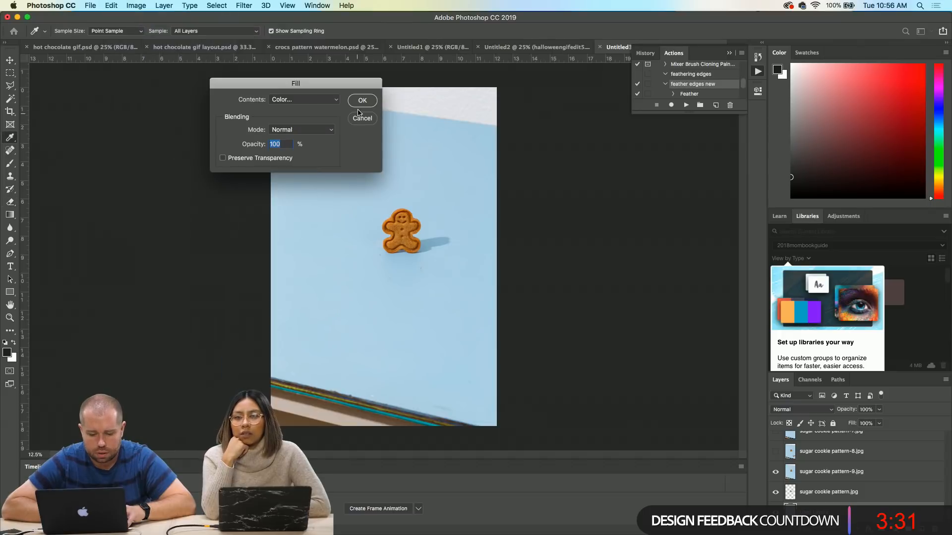
{"action": "key", "text": "Return"}
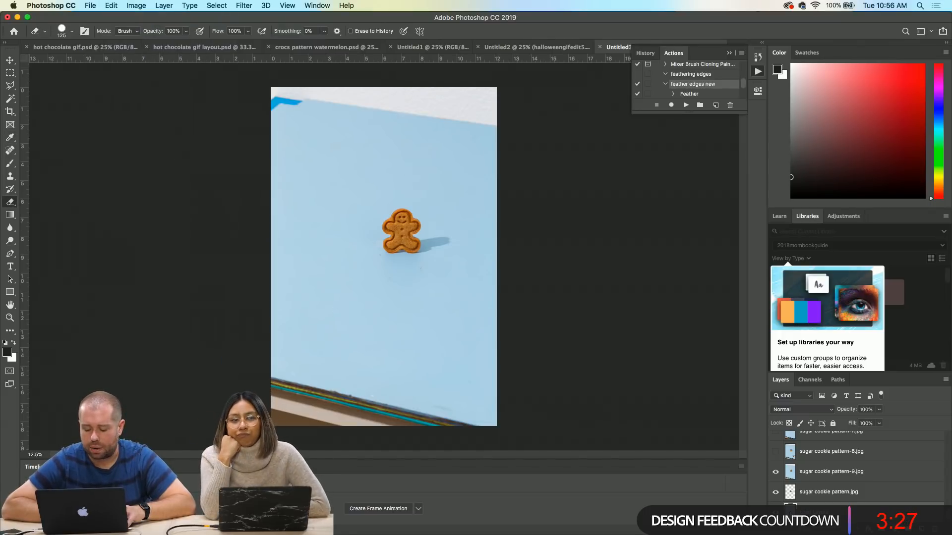
{"action": "left_click", "coordinate": [105, 5]}
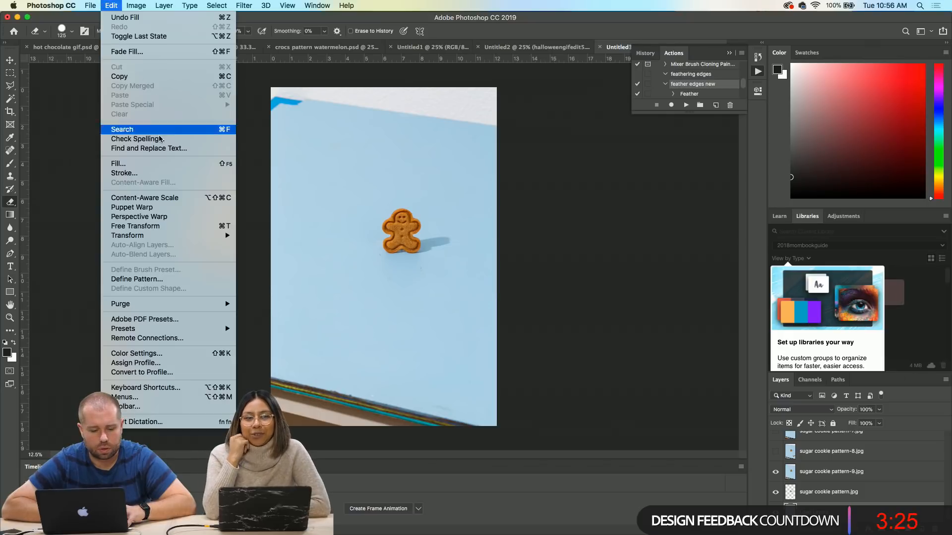
{"action": "left_click", "coordinate": [164, 165]}
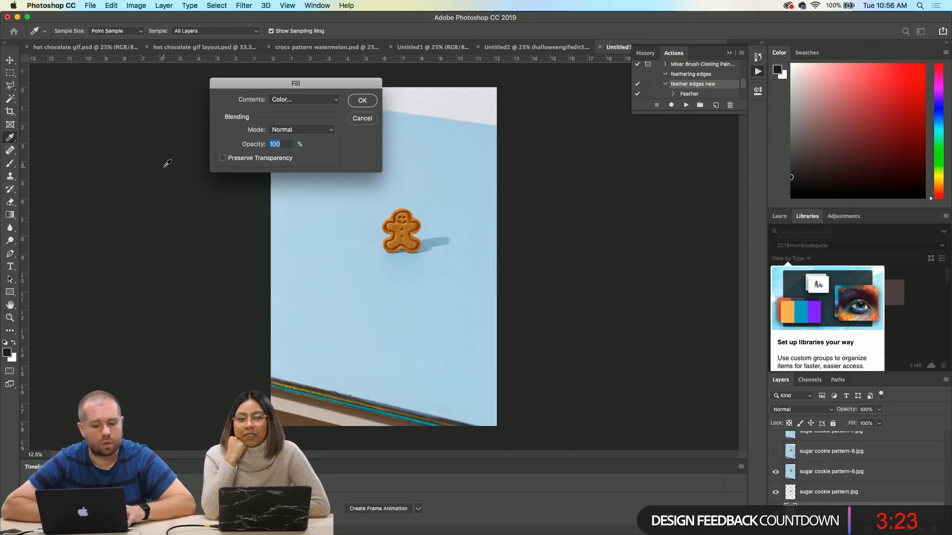
{"action": "left_click", "coordinate": [363, 100]}
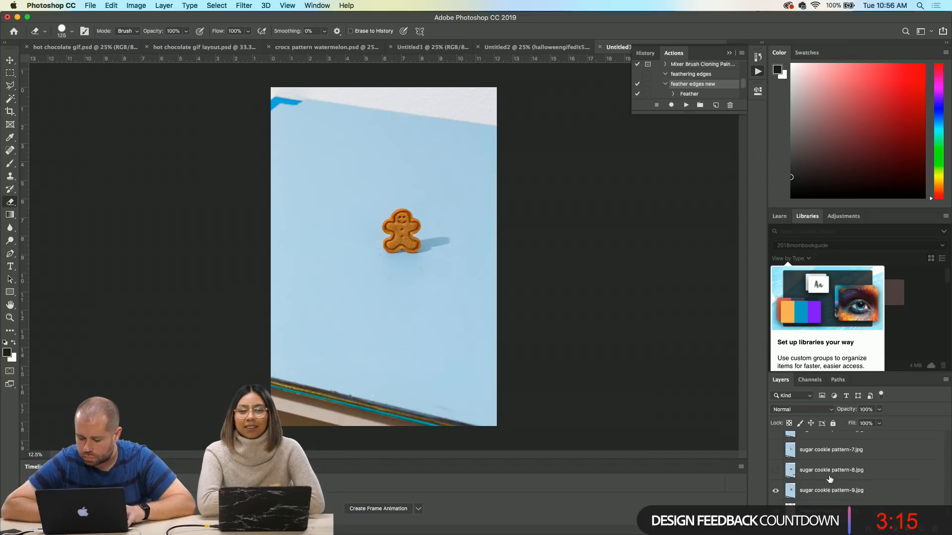
- Toggle the sugar cookie pattern-9.jpg layer's visibility to compare its backdrop with the blue fill, ending with the layer hidden
{"action": "left_click", "coordinate": [776, 472]}
{"action": "left_click", "coordinate": [776, 473]}
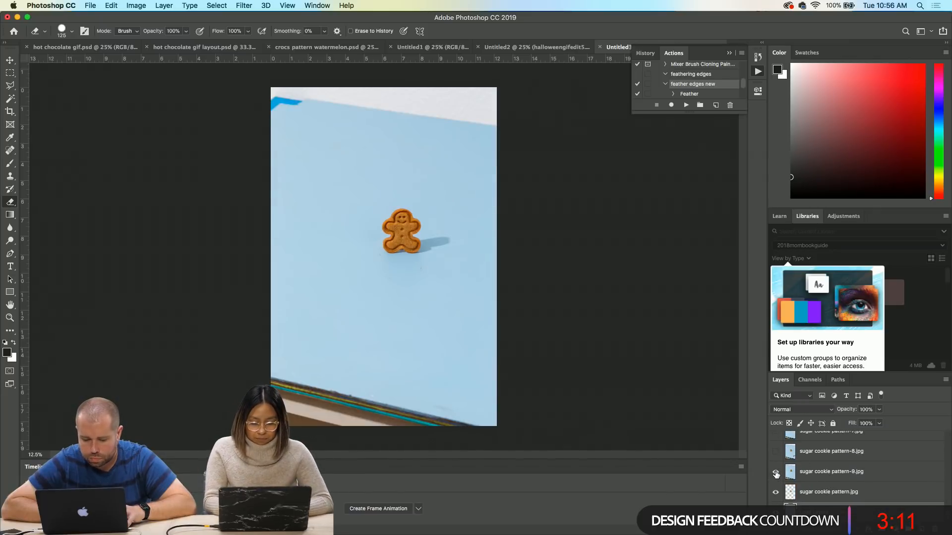
{"action": "left_click", "coordinate": [776, 472]}
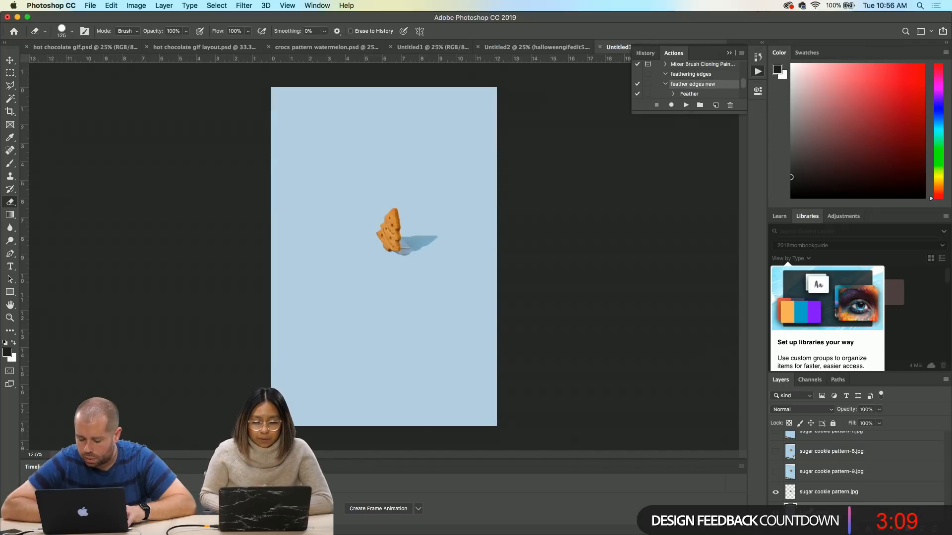
{"action": "left_click", "coordinate": [776, 474]}
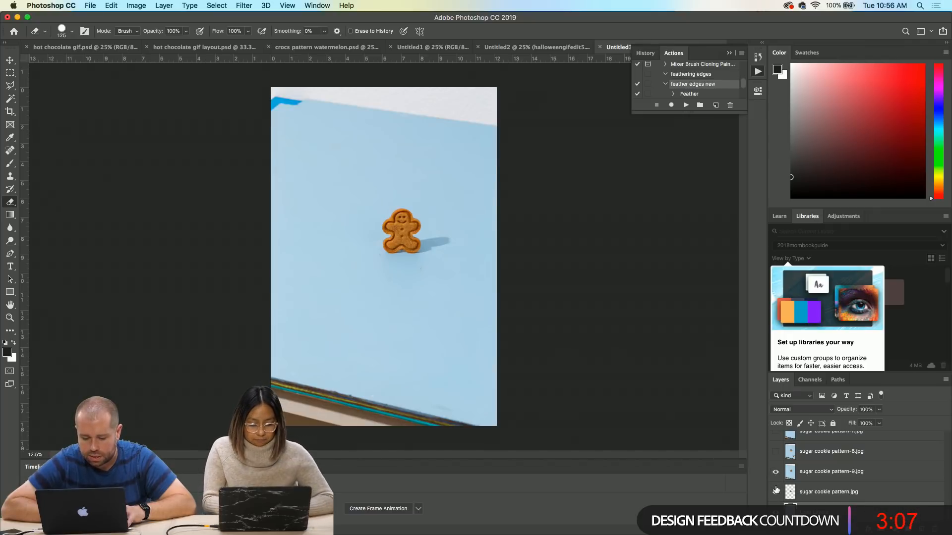
{"action": "left_click", "coordinate": [776, 474]}
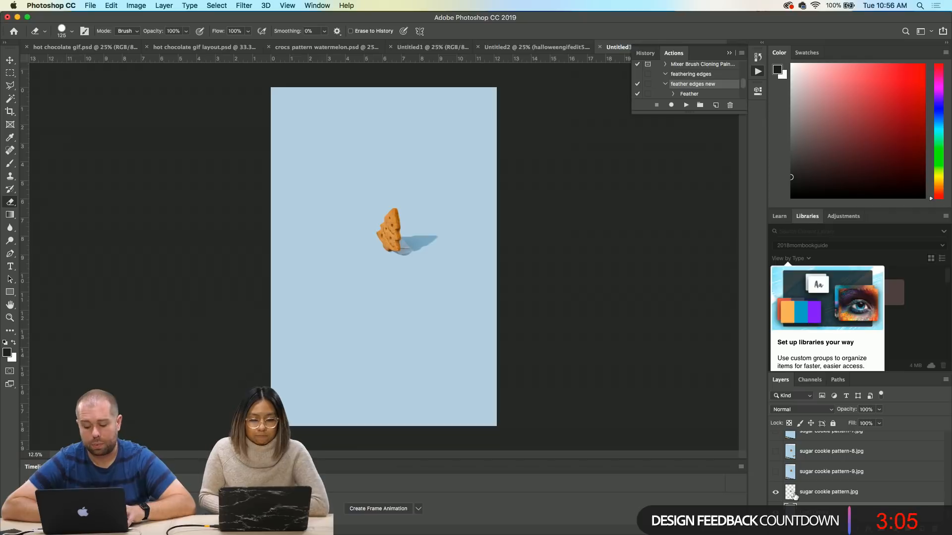
{"action": "left_click", "coordinate": [776, 474]}
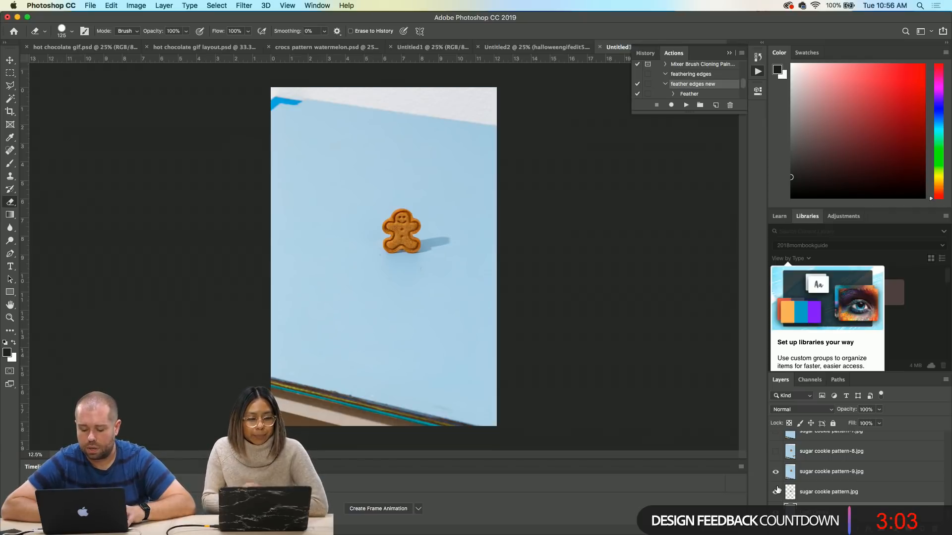
{"action": "left_click", "coordinate": [776, 473]}
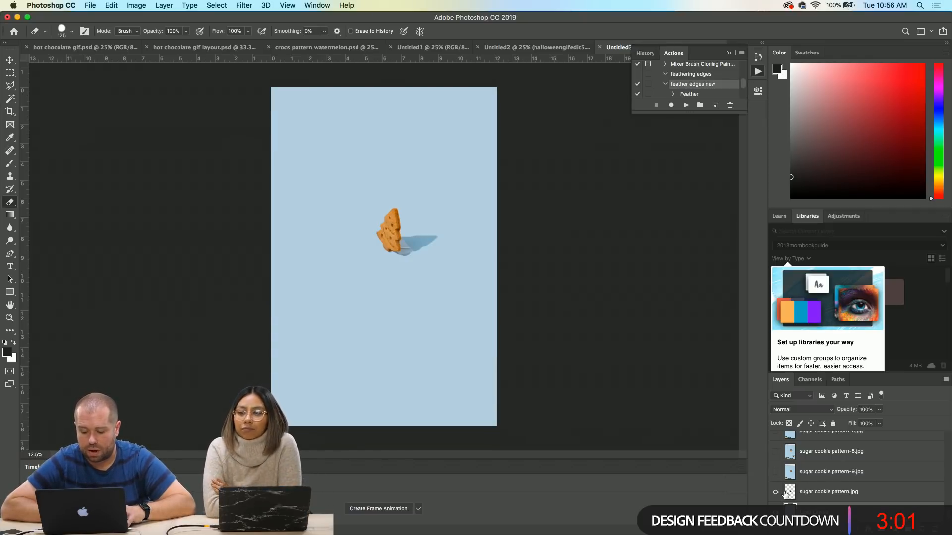
- On the sugar cookie pattern.jpg layer, retouch the support's edge in the shadow beside the tree cookie's base with the Spot Healing Brush
{"action": "left_click", "coordinate": [788, 492]}
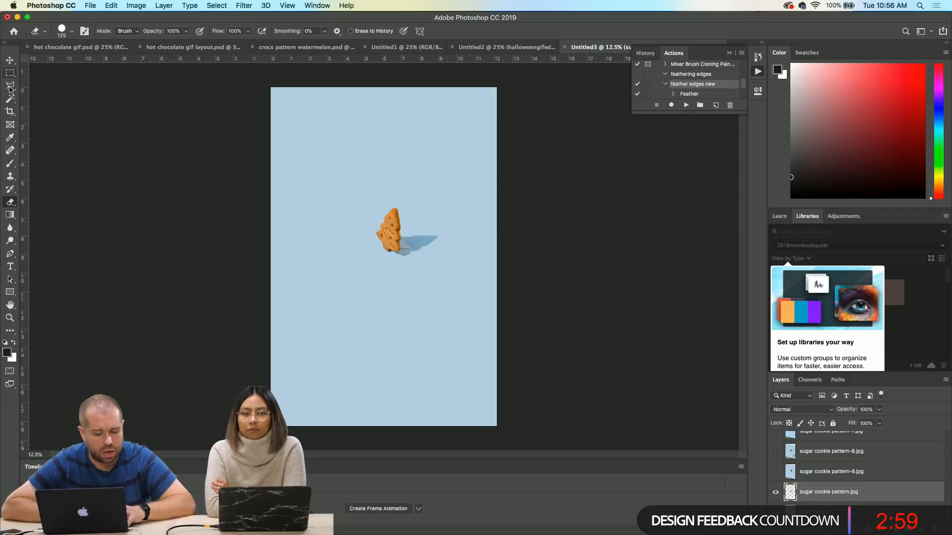
{"action": "left_click", "coordinate": [9, 150]}
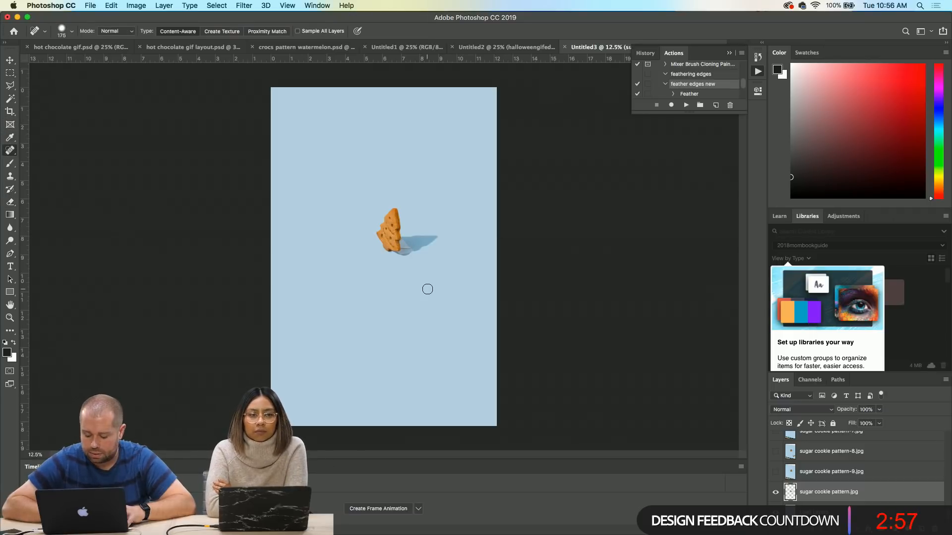
{"action": "key", "text": "super+equal"}
{"action": "key", "text": "super+equal"}
{"action": "key", "text": "super+equal"}
{"action": "key", "text": "super+equal"}
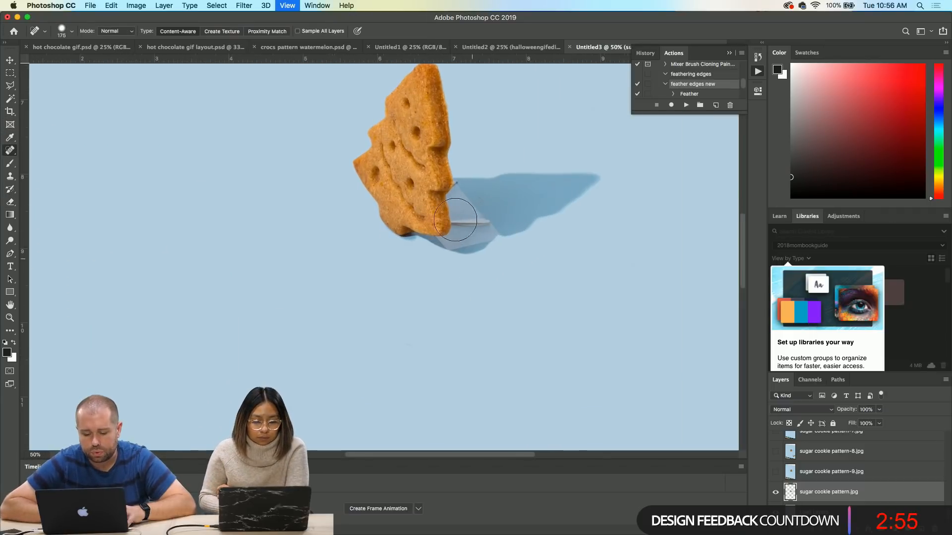
{"action": "mouse_move", "coordinate": [475, 206]}
{"action": "left_mouse_down"}
{"action": "mouse_move", "coordinate": [489, 215]}
{"action": "mouse_move", "coordinate": [472, 218]}
{"action": "mouse_move", "coordinate": [490, 218]}
{"action": "left_mouse_up"}
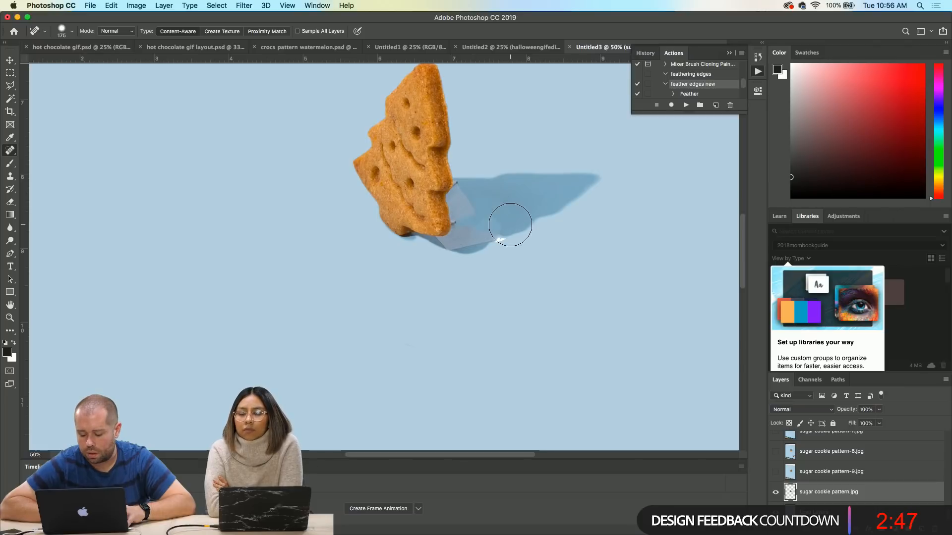
- Retouch the pale support remnants in the tree cookie's shadow with the Spot Healing Brush at size 80, then reduce the brush to 60
{"action": "key", "text": "bracketleft"}
{"action": "key", "text": "bracketleft"}
{"action": "key", "text": "bracketleft"}
{"action": "key", "text": "bracketleft"}
{"action": "key", "text": "bracketleft"}
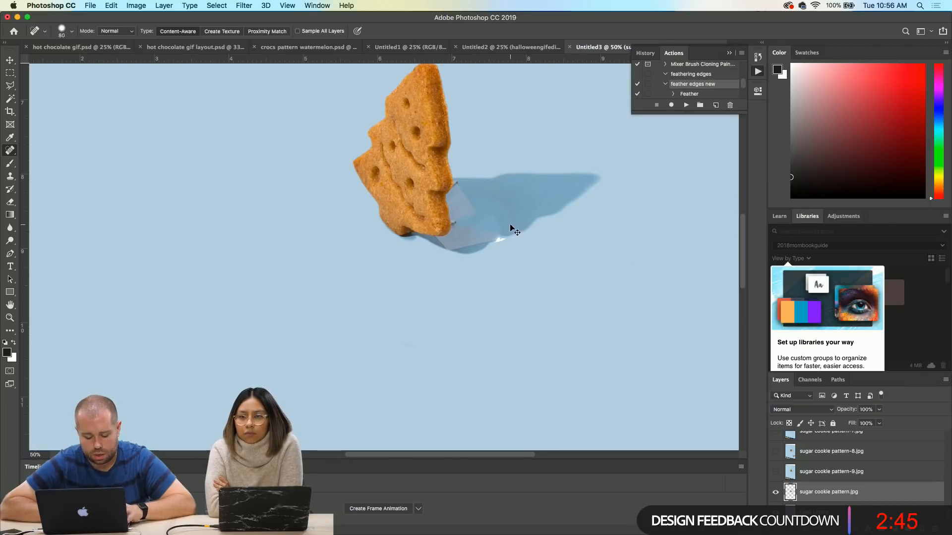
{"action": "mouse_move", "coordinate": [492, 209]}
{"action": "left_mouse_down"}
{"action": "mouse_move", "coordinate": [475, 223]}
{"action": "mouse_move", "coordinate": [480, 213]}
{"action": "mouse_move", "coordinate": [459, 190]}
{"action": "mouse_move", "coordinate": [466, 223]}
{"action": "mouse_move", "coordinate": [478, 212]}
{"action": "mouse_move", "coordinate": [474, 221]}
{"action": "mouse_move", "coordinate": [498, 225]}
{"action": "mouse_move", "coordinate": [486, 218]}
{"action": "left_mouse_up"}
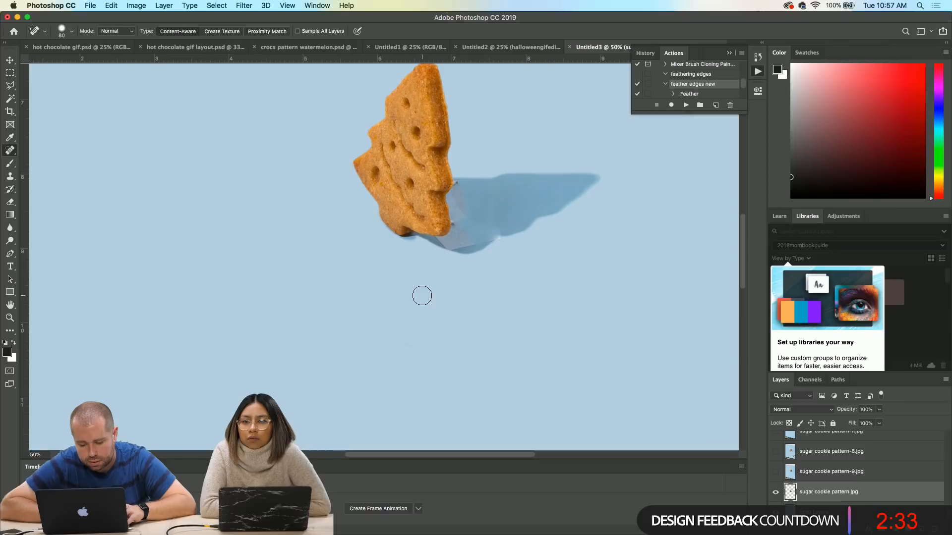
{"action": "left_click", "coordinate": [473, 241]}
{"action": "left_click", "coordinate": [462, 242]}
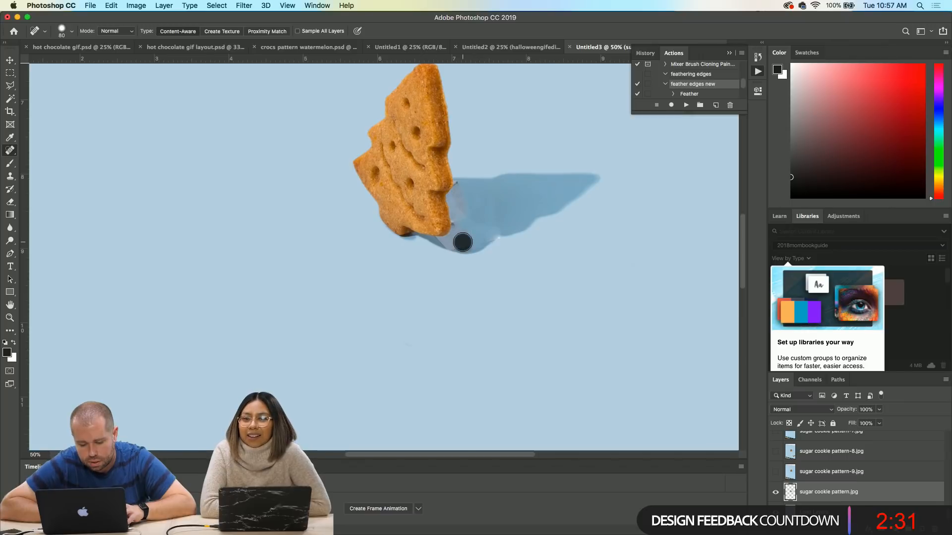
{"action": "left_click", "coordinate": [456, 243]}
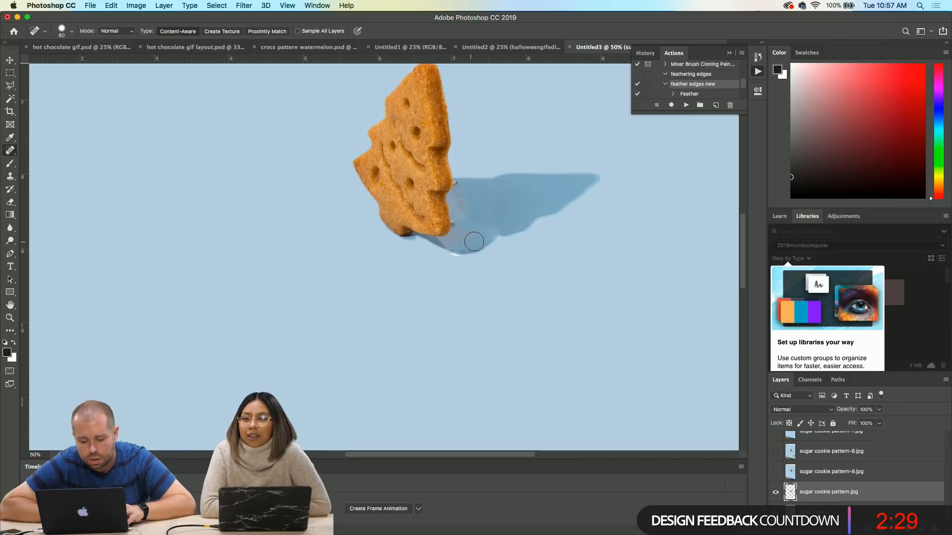
{"action": "left_click_drag", "start_coordinate": [468, 241], "coordinate": [461, 199]}
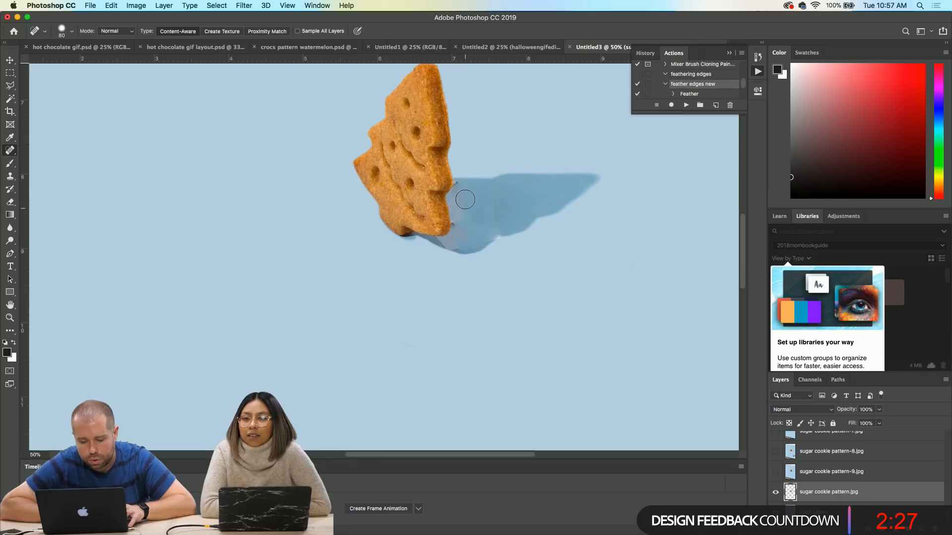
{"action": "key", "text": "bracketleft"}
{"action": "key", "text": "bracketleft"}
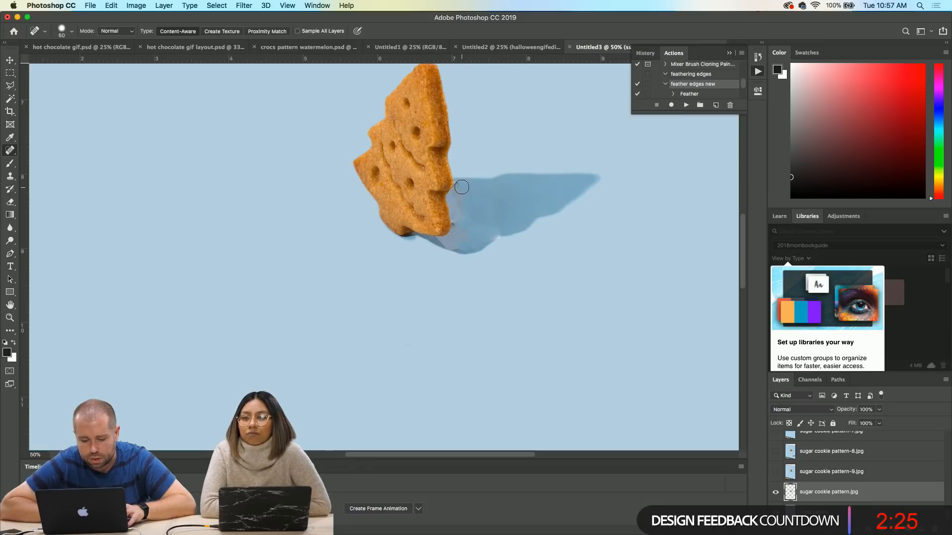
- Clone clean shadow tone over the pale patches beside the tree cookie's base with the Clone Stamp at size 90, then reduce the brush size
{"action": "left_click", "coordinate": [10, 176]}
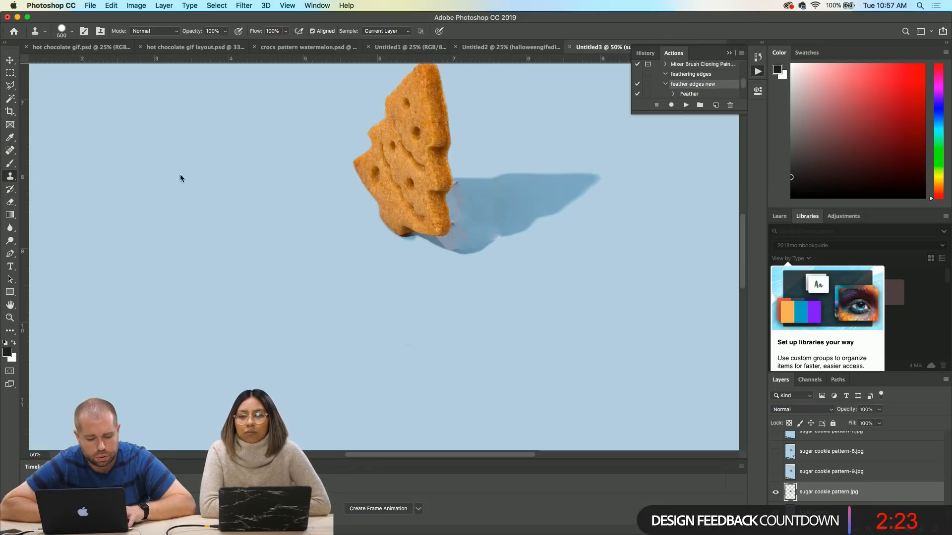
{"action": "key", "text": "bracketleft"}
{"action": "key", "text": "bracketleft"}
{"action": "key", "text": "bracketleft"}
{"action": "key", "text": "bracketleft"}
{"action": "key", "text": "bracketleft"}
{"action": "key", "text": "bracketleft"}
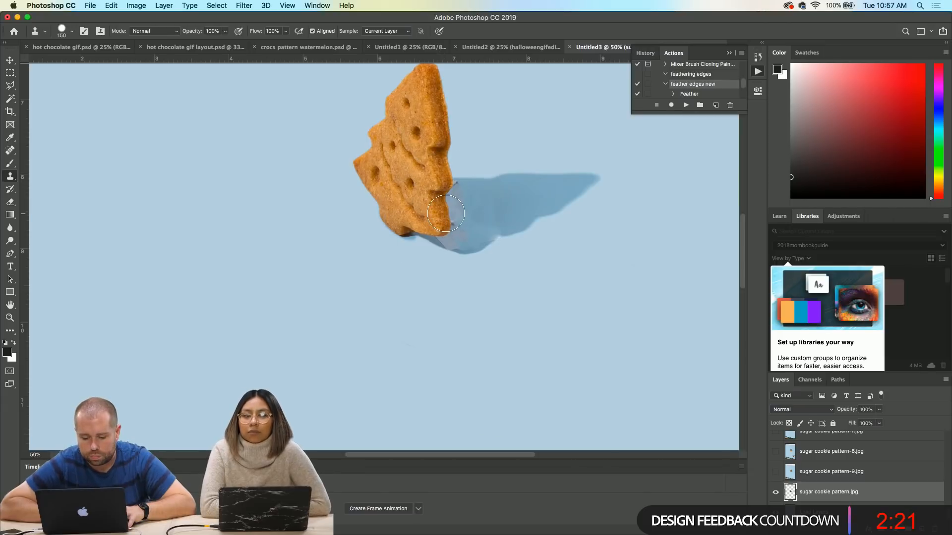
{"action": "key", "text": "bracketleft"}
{"action": "key", "text": "bracketleft"}
{"action": "key", "text": "bracketleft"}
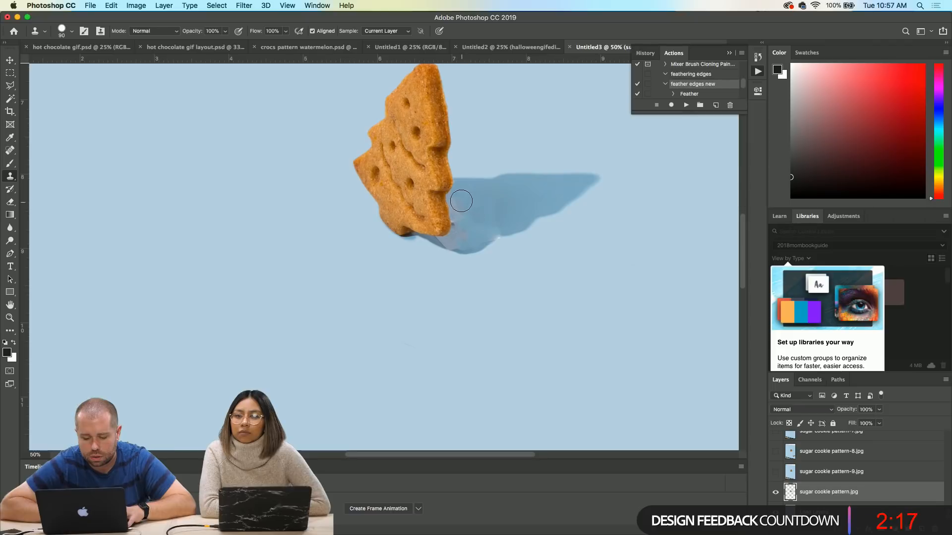
{"action": "mouse_move", "coordinate": [459, 199]}
{"action": "left_mouse_down"}
{"action": "mouse_move", "coordinate": [481, 213]}
{"action": "mouse_move", "coordinate": [468, 218]}
{"action": "mouse_move", "coordinate": [482, 227]}
{"action": "mouse_move", "coordinate": [489, 222]}
{"action": "mouse_move", "coordinate": [476, 230]}
{"action": "mouse_move", "coordinate": [470, 222]}
{"action": "mouse_move", "coordinate": [466, 235]}
{"action": "mouse_move", "coordinate": [460, 241]}
{"action": "left_mouse_up"}
{"action": "left_click", "coordinate": [464, 235], "text": "alt"}
{"action": "left_click", "coordinate": [505, 207], "text": "alt"}
{"action": "left_click", "coordinate": [487, 208], "text": "alt"}
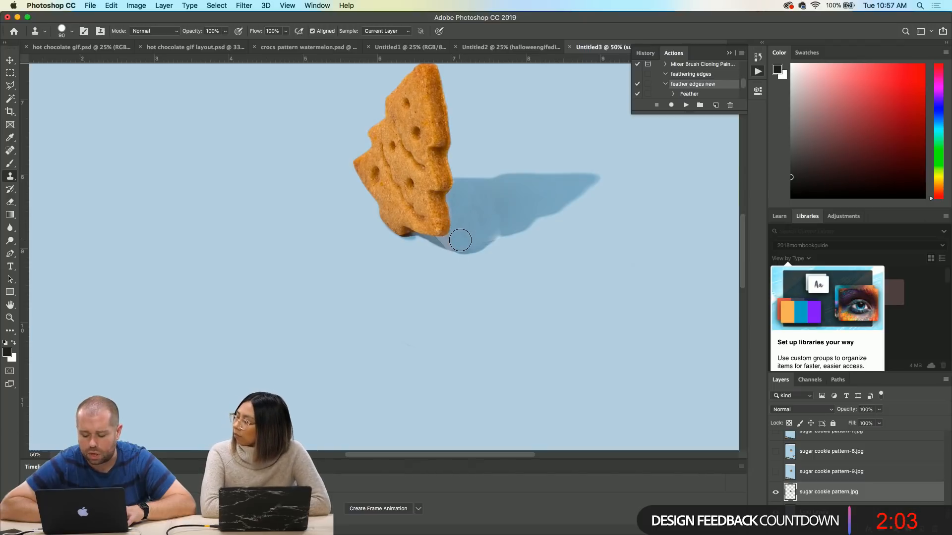
{"action": "key", "text": "bracketleft"}
{"action": "key", "text": "bracketleft"}
{"action": "key", "text": "bracketleft"}
{"action": "key", "text": "bracketleft"}
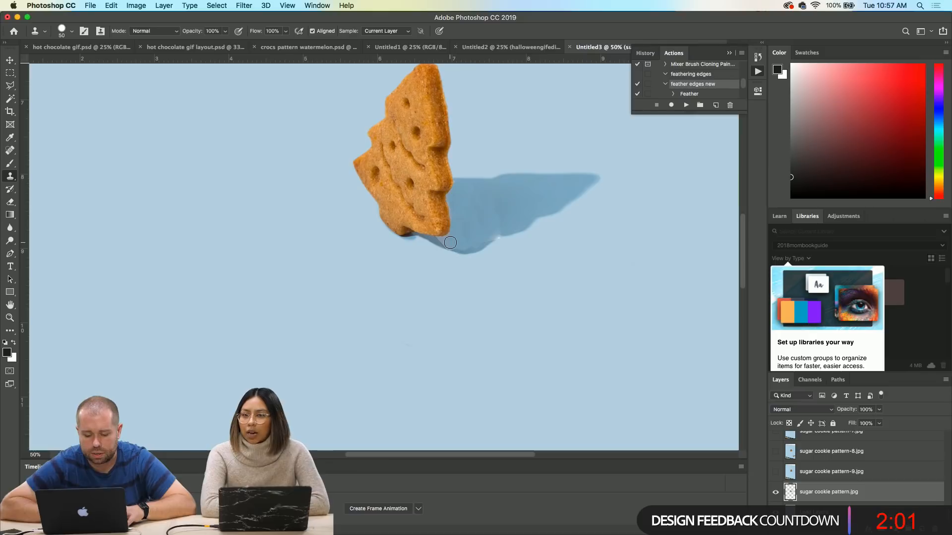
- Patch the uneven shadow area below the tree cookie's base with clean shadow using the Patch tool, and deselect
{"action": "left_click", "coordinate": [9, 101]}
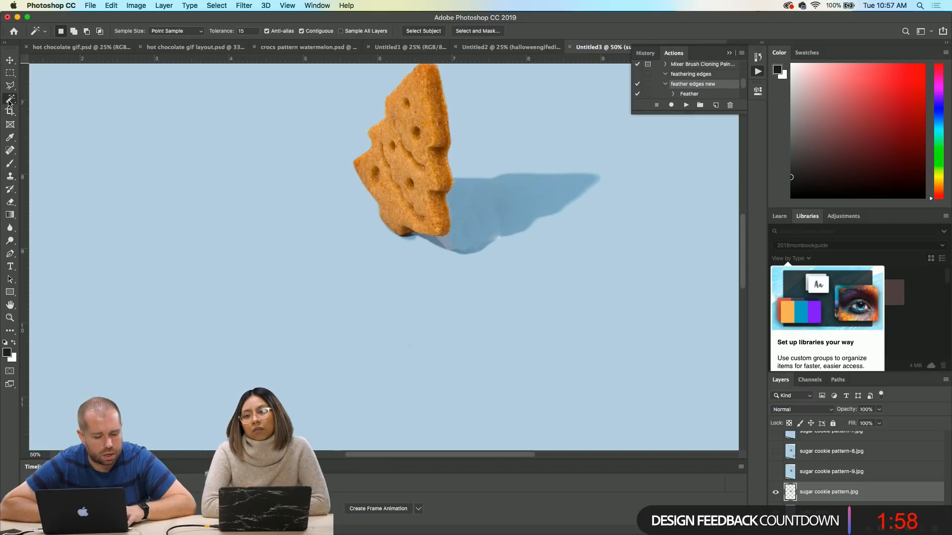
{"action": "left_click", "coordinate": [11, 152]}
{"action": "right_click", "coordinate": [12, 154]}
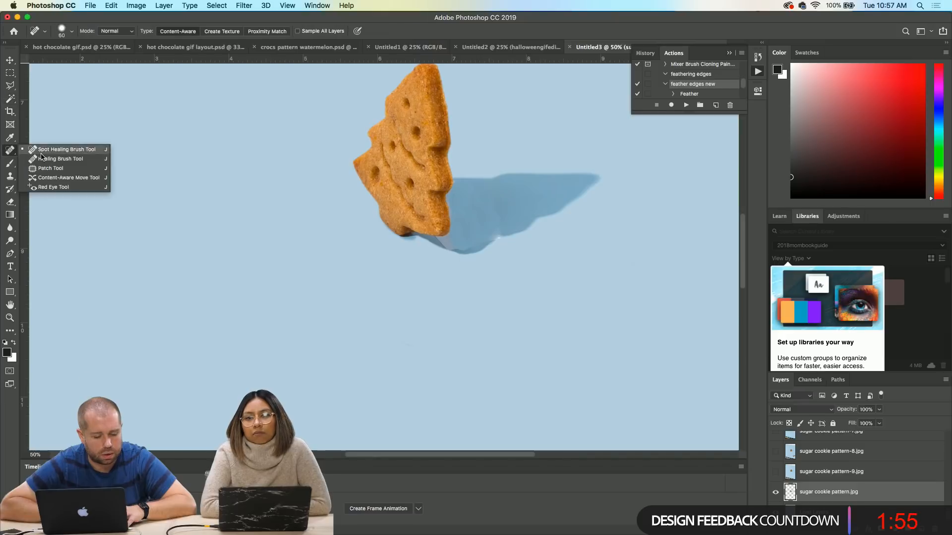
{"action": "left_click", "coordinate": [50, 167]}
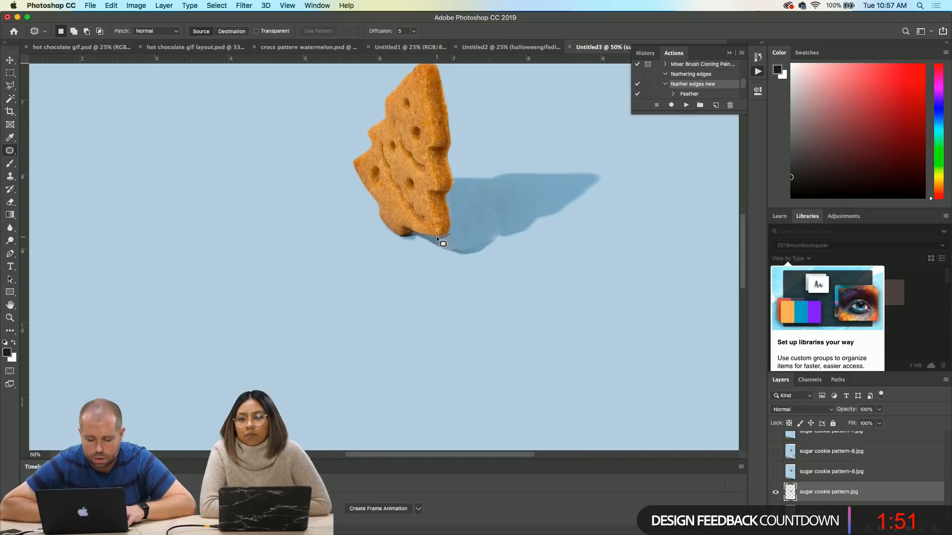
{"action": "left_click_drag", "start_coordinate": [436, 236], "coordinate": [449, 249]}
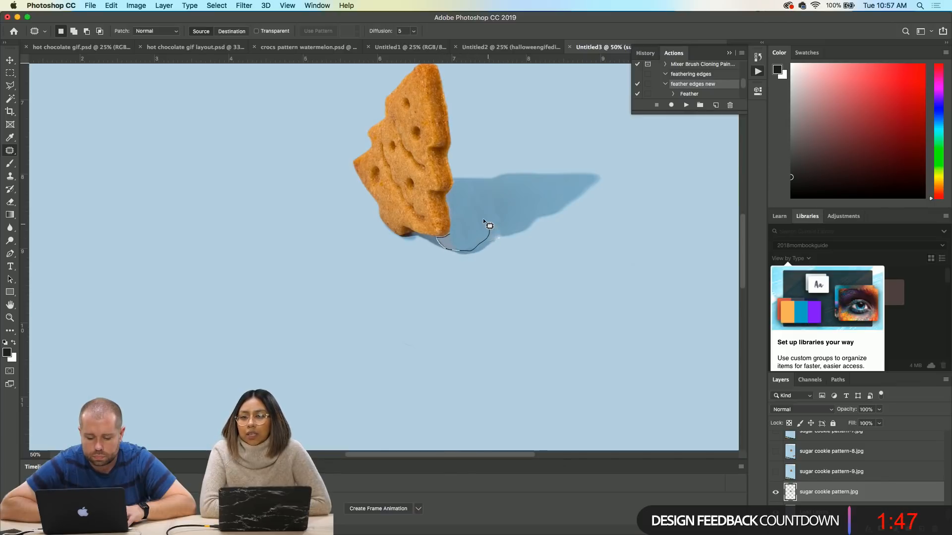
{"action": "left_click_drag", "start_coordinate": [489, 225], "coordinate": [528, 197]}
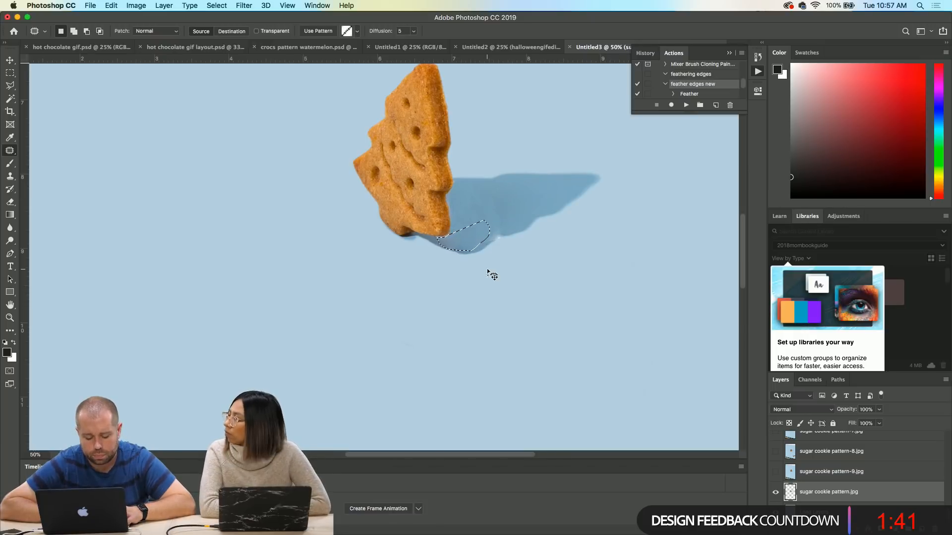
{"action": "key", "text": "super+d"}
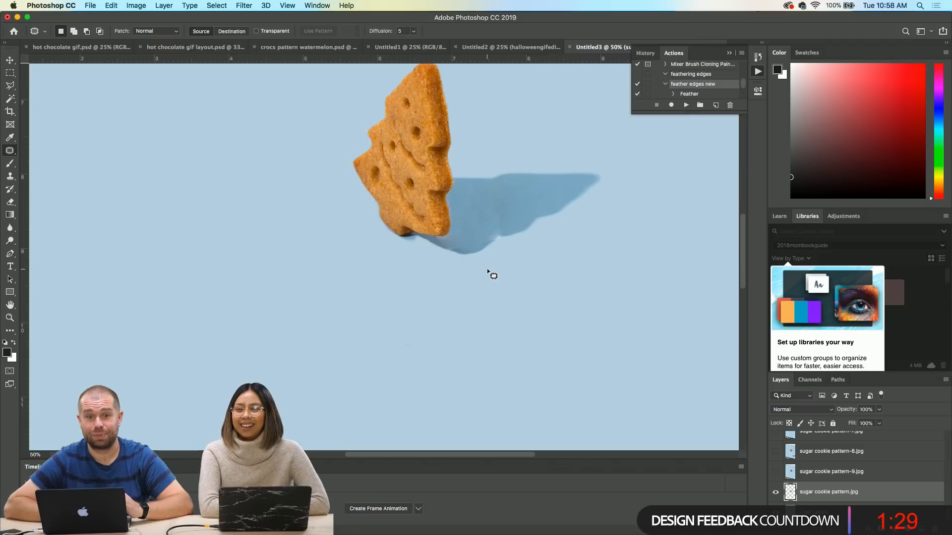
- Show and select the sugar cookie pattern-9.jpg layer with the gingerbread man cookie
{"action": "key", "text": "super+minus"}
{"action": "key", "text": "super+minus"}
{"action": "key", "text": "super+minus"}
{"action": "key", "text": "super+minus"}
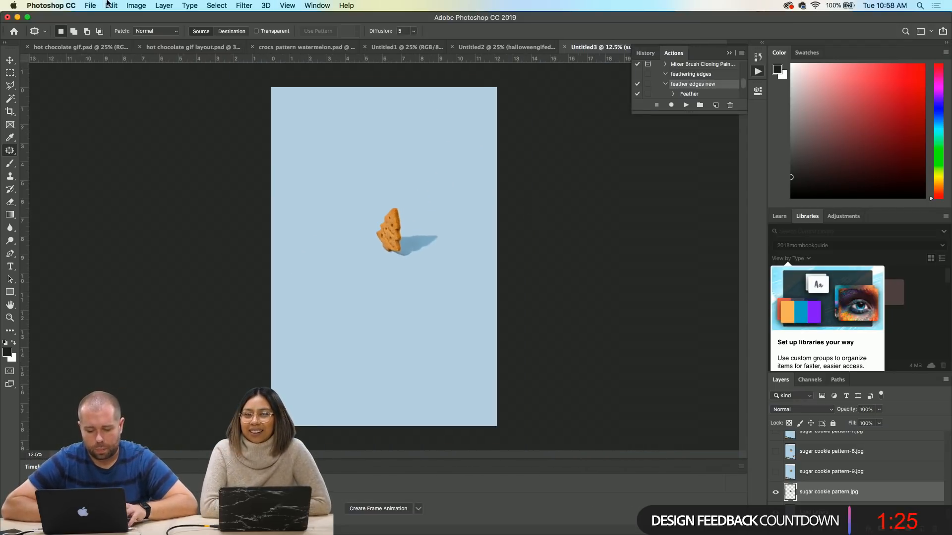
{"action": "left_click", "coordinate": [11, 61]}
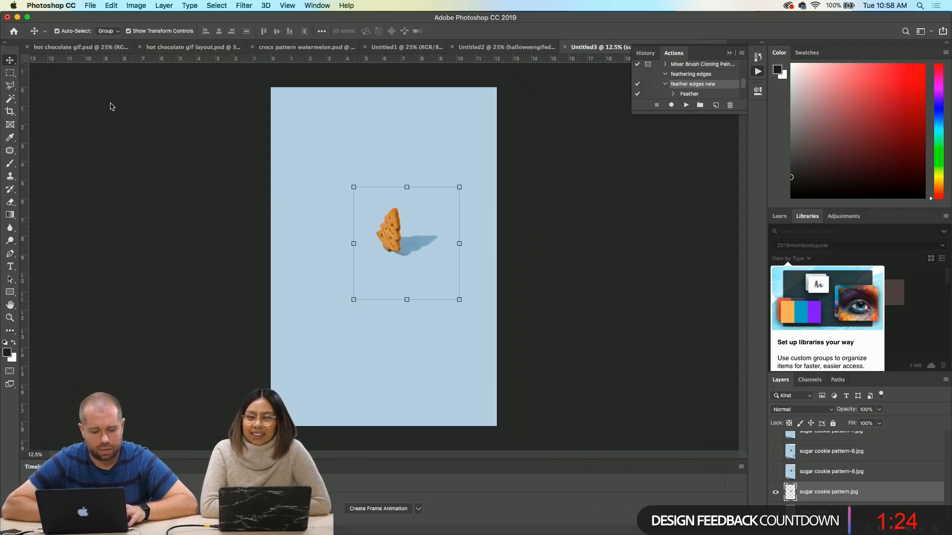
{"action": "left_click", "coordinate": [776, 472]}
{"action": "left_click", "coordinate": [816, 472]}
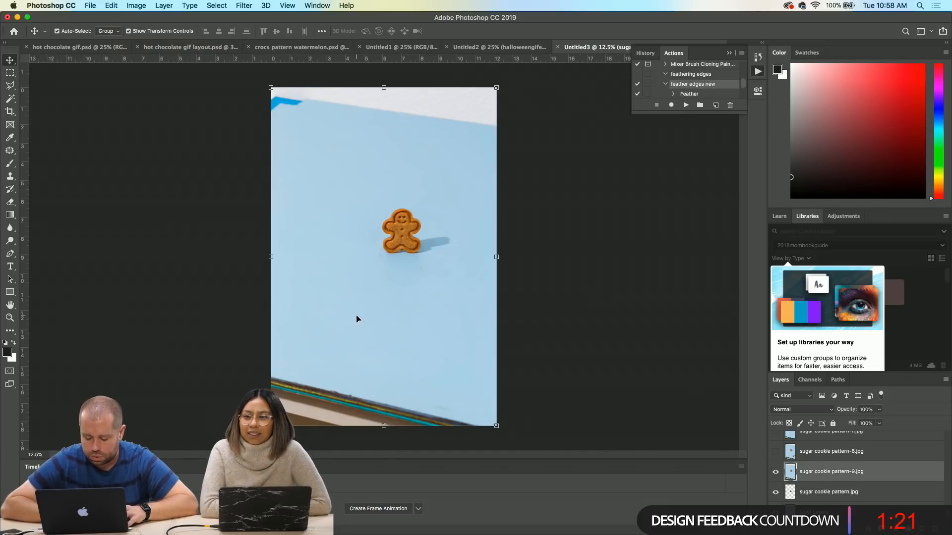
{"action": "key", "text": "super+equal"}
{"action": "key", "text": "super+equal"}
{"action": "key", "text": "super+equal"}
{"action": "key", "text": "super+equal"}
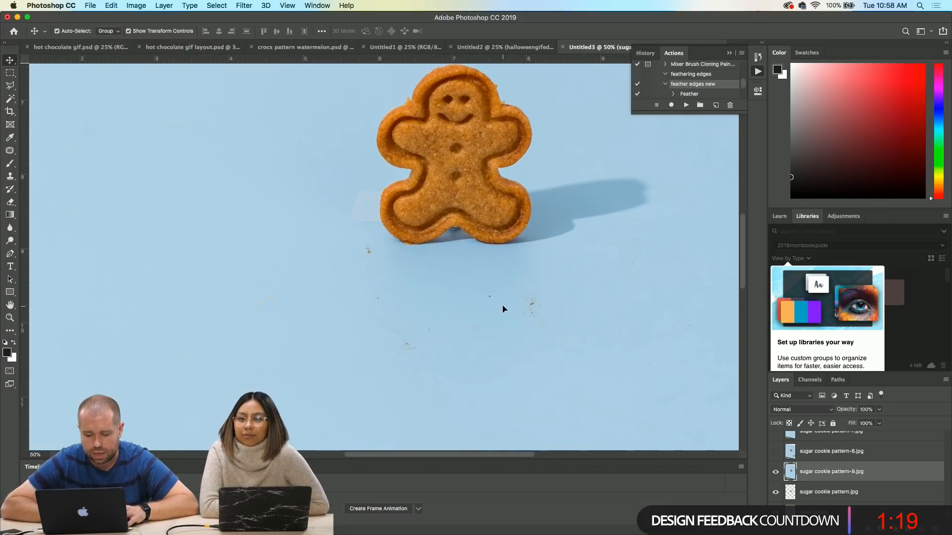
{"action": "scroll", "coordinate": [504, 309], "scroll_direction": "up", "scroll_amount": 3}
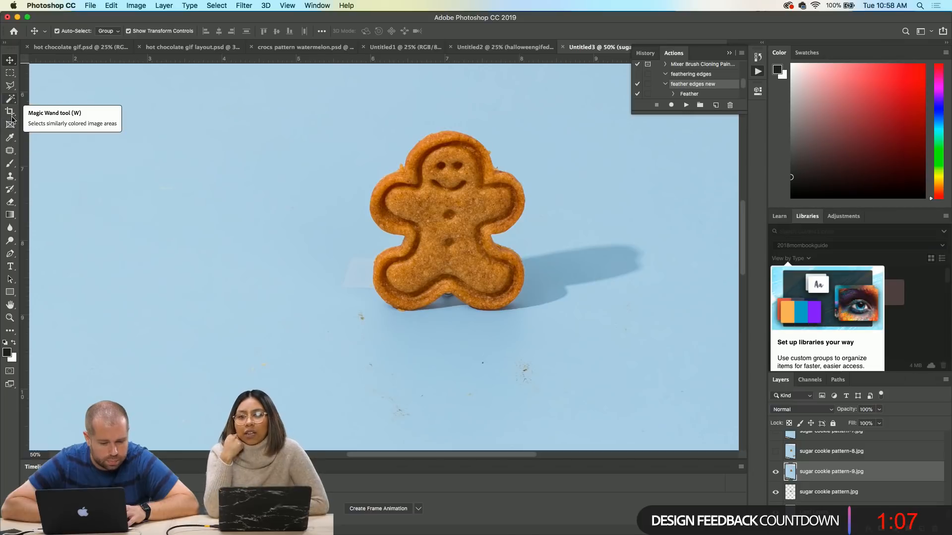
- Patch the support visible between the gingerbread man's legs with tone from its cast shadow using the Patch tool, and deselect
{"action": "left_click", "coordinate": [10, 150]}
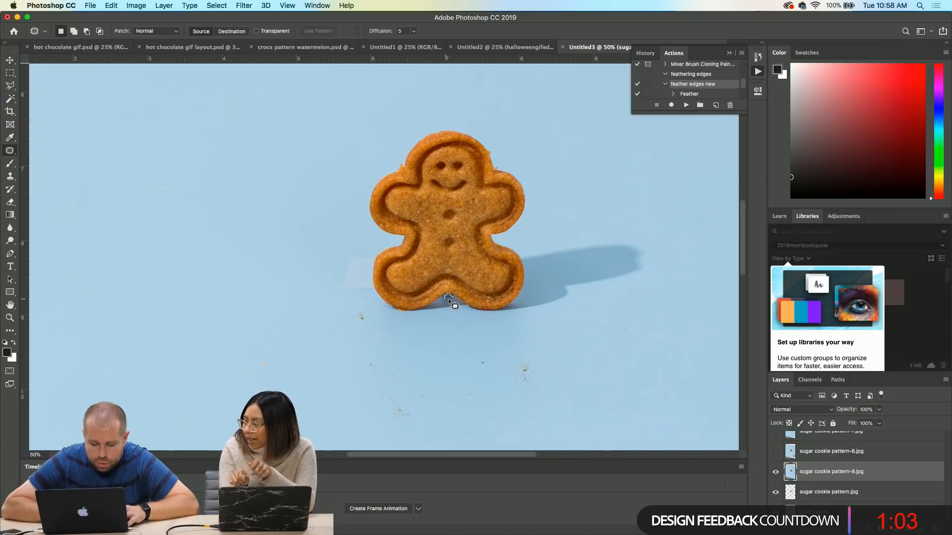
{"action": "left_click_drag", "start_coordinate": [448, 298], "coordinate": [453, 297]}
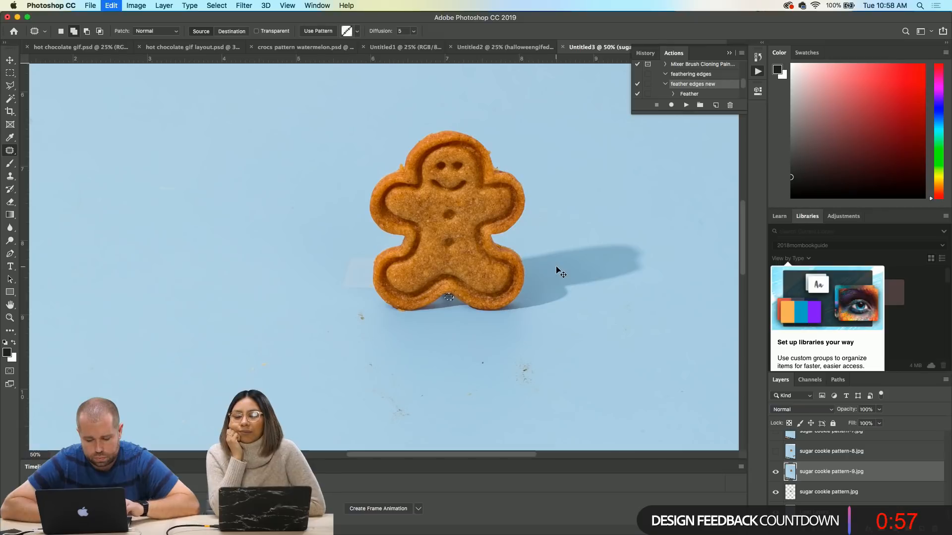
{"action": "key", "text": "super+d"}
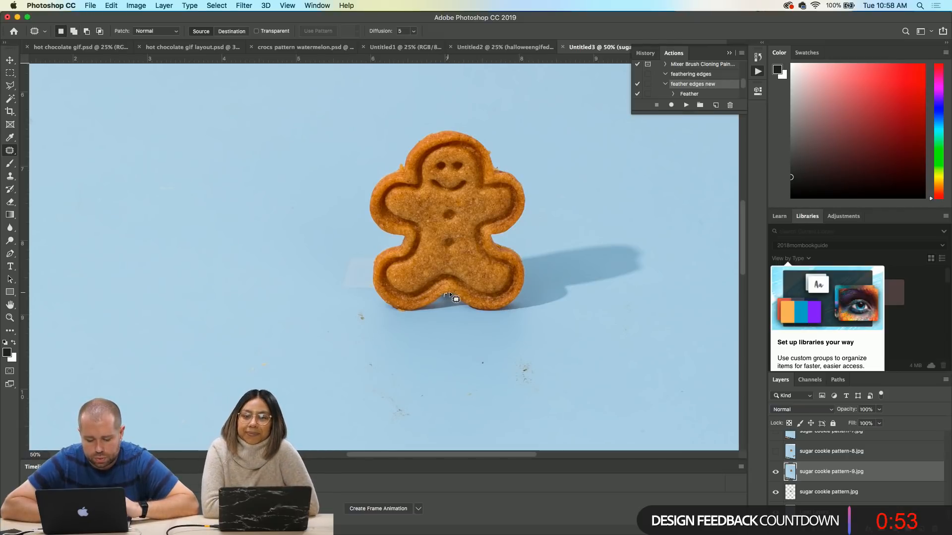
{"action": "left_click_drag", "start_coordinate": [453, 296], "coordinate": [558, 268]}
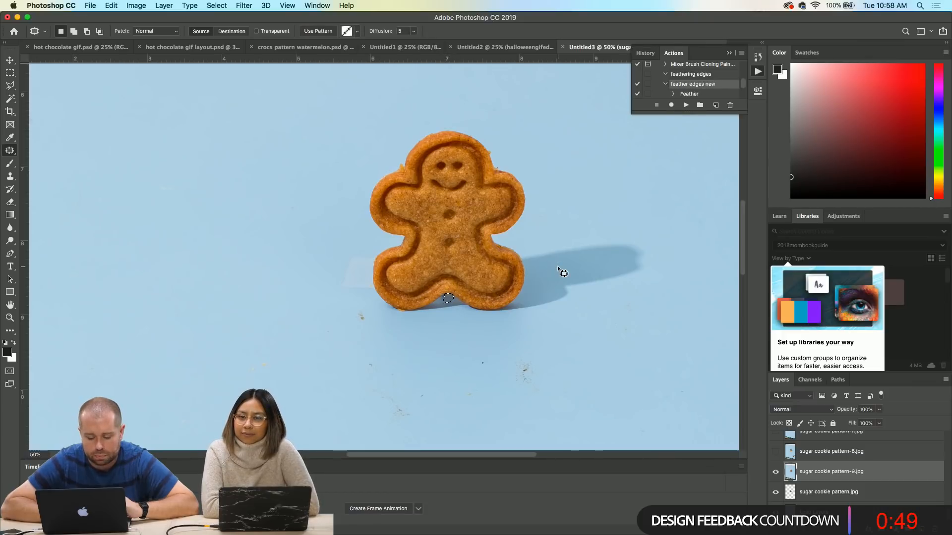
{"action": "key", "text": "super+d"}
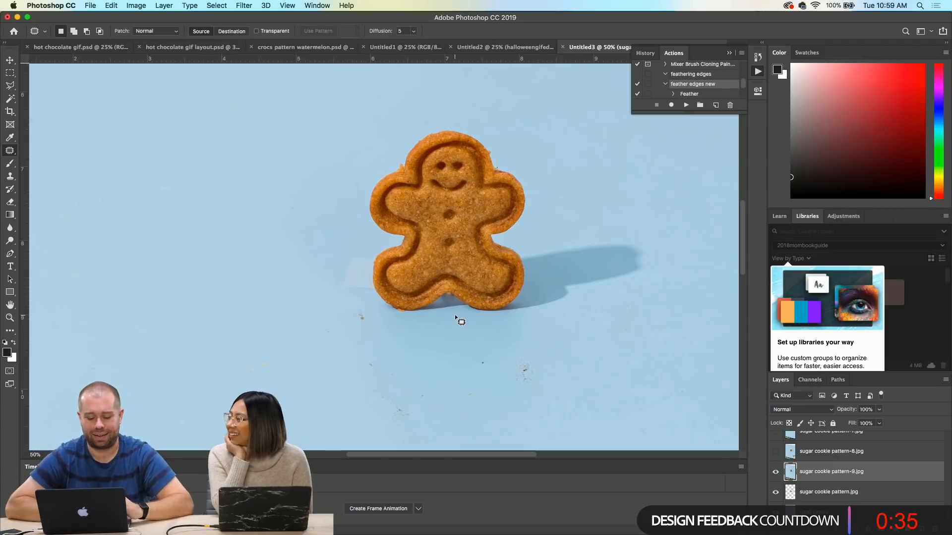
- Retouch the shadowed gap between the gingerbread man's legs with the Spot Healing Brush at size 45
{"action": "right_click", "coordinate": [12, 151]}
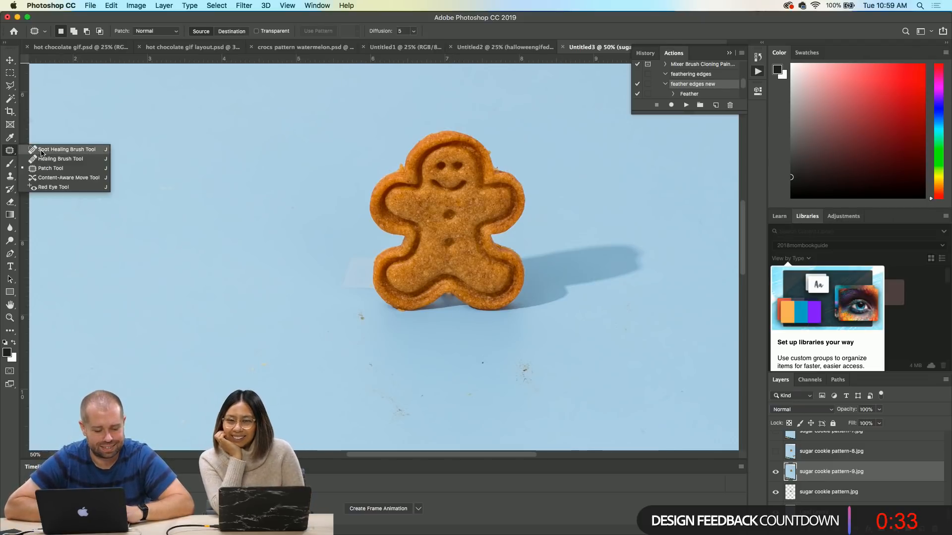
{"action": "left_click", "coordinate": [53, 149]}
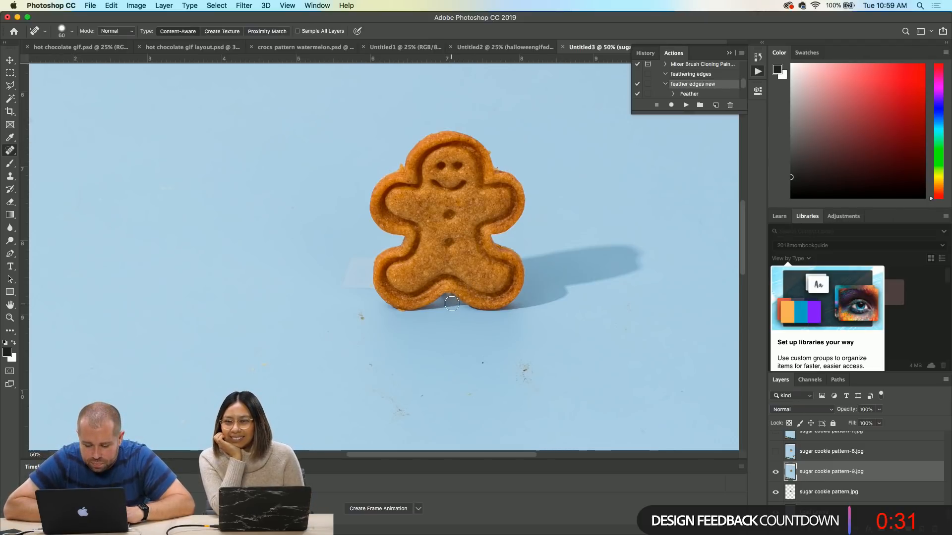
{"action": "key", "text": "bracketleft"}
{"action": "key", "text": "bracketleft"}
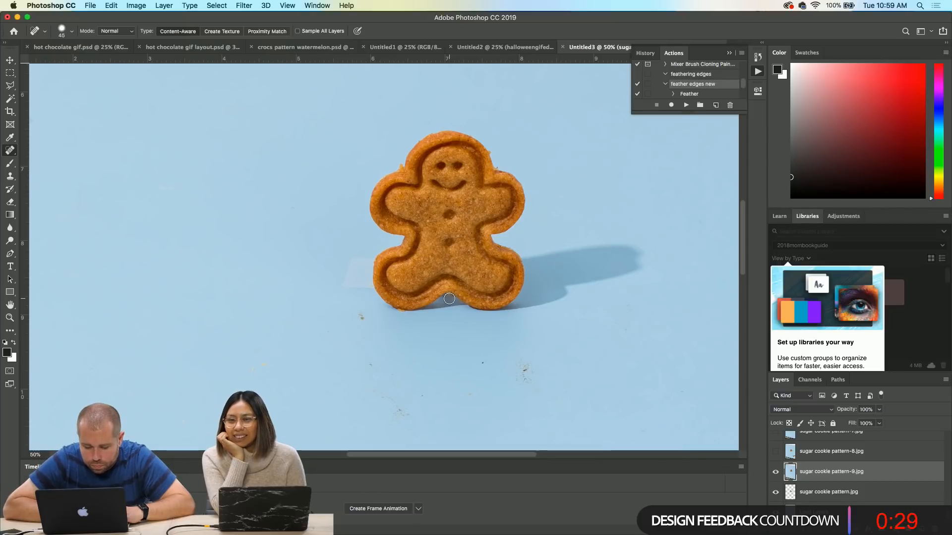
{"action": "left_click_drag", "start_coordinate": [449, 301], "coordinate": [448, 299]}
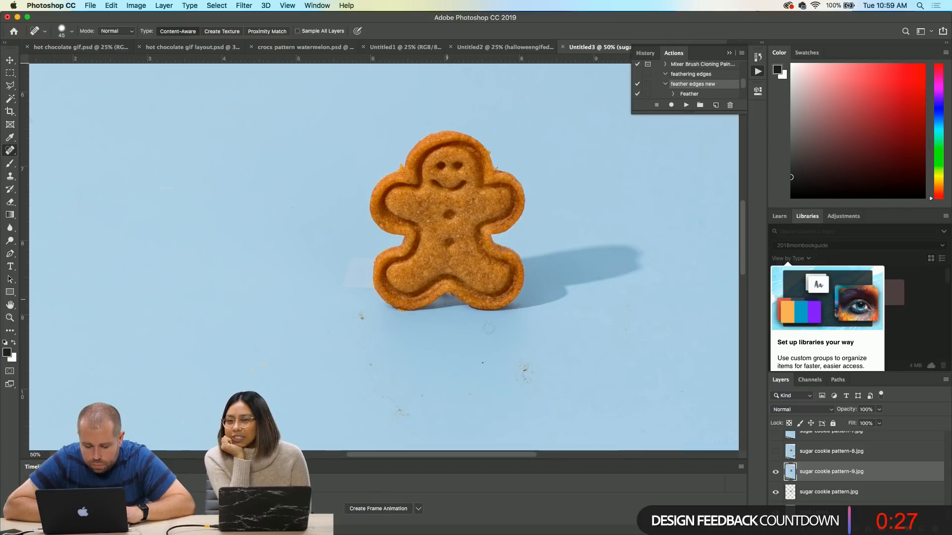
{"action": "left_click", "coordinate": [450, 298]}
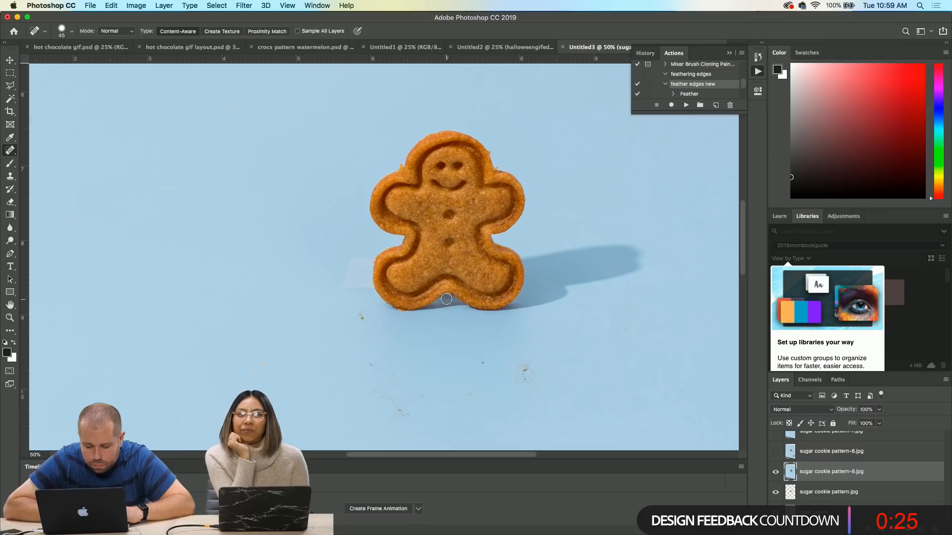
- Outline the gingerbread man and its shadow with the Polygonal Lasso, then invert the selection and delete the surrounding background
{"action": "key", "text": "super+minus"}
{"action": "key", "text": "super+minus"}
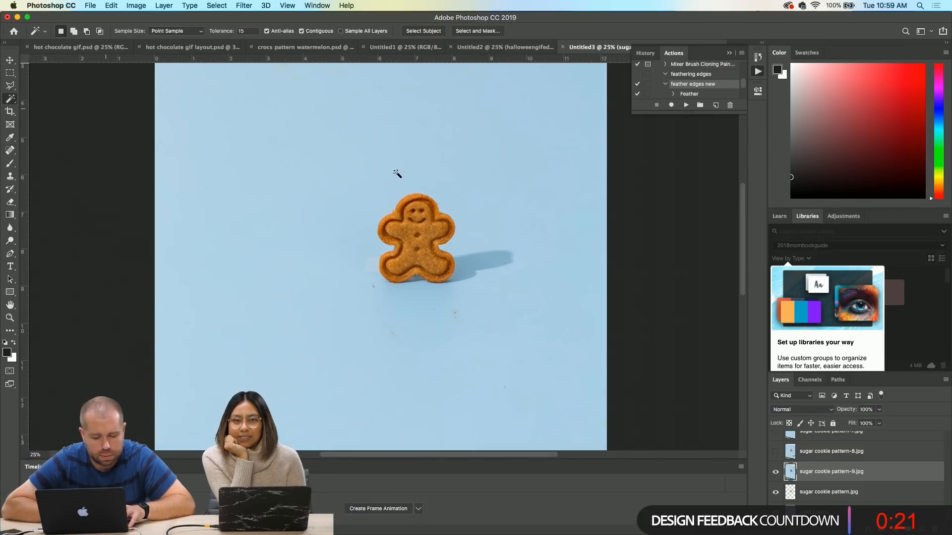
{"action": "left_click", "coordinate": [10, 86]}
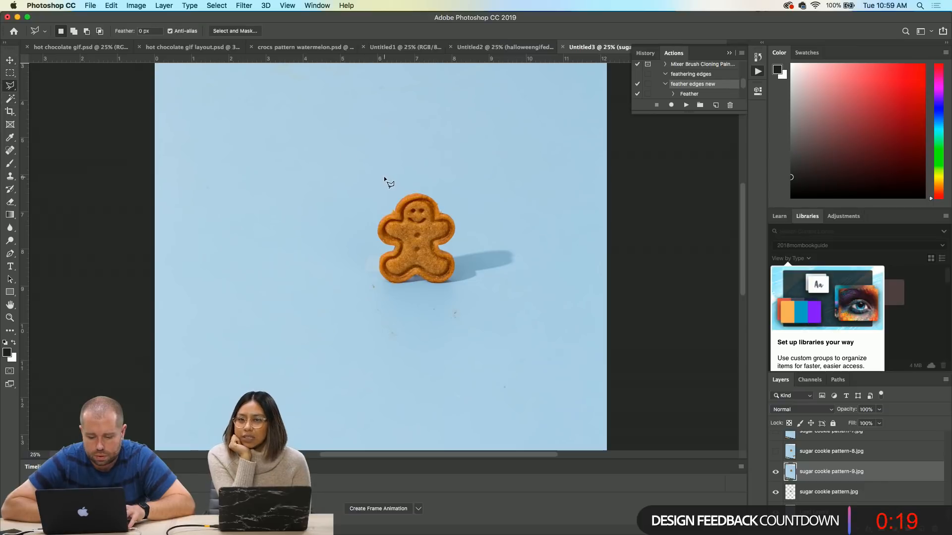
{"action": "left_click", "coordinate": [480, 308]}
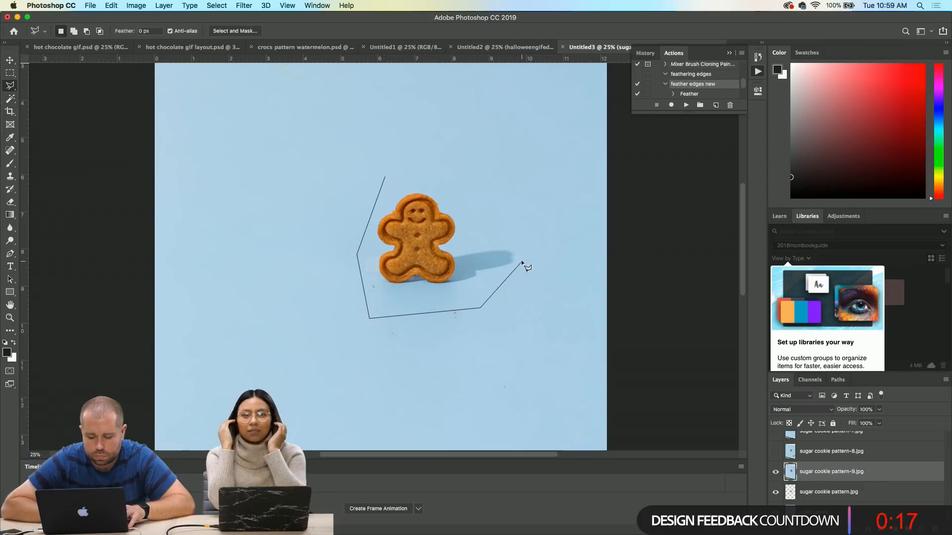
{"action": "left_click", "coordinate": [523, 260]}
{"action": "left_click", "coordinate": [508, 199]}
{"action": "left_click", "coordinate": [386, 177]}
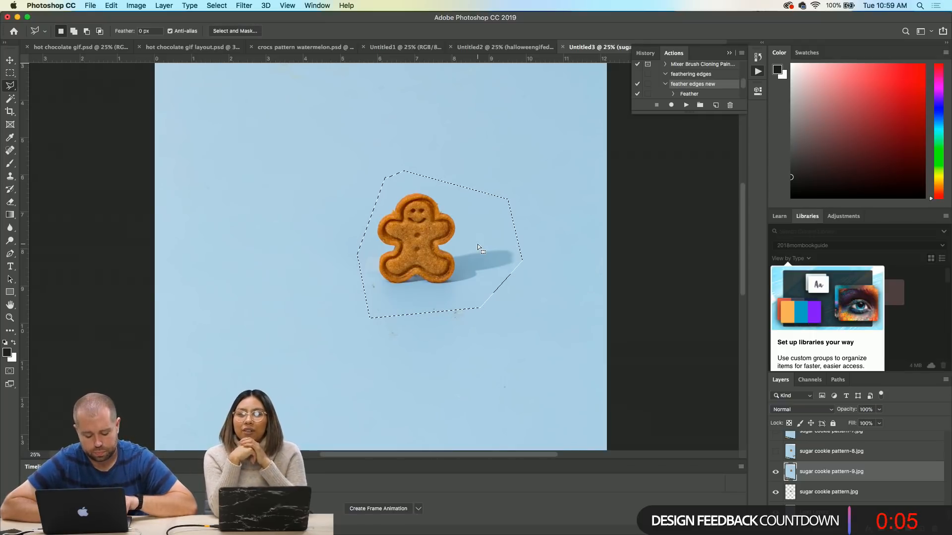
{"action": "key", "text": "super+shift+i"}
{"action": "key", "text": "Delete"}
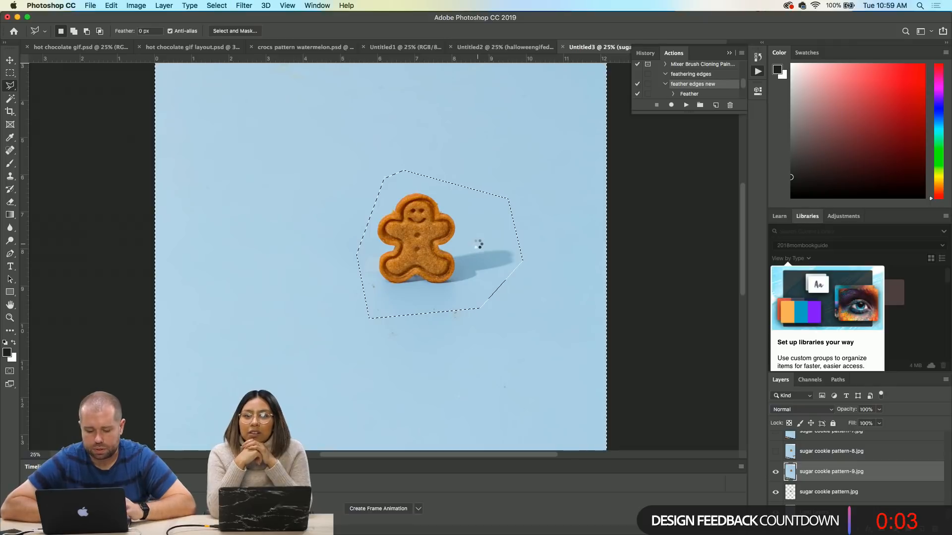
- Select the remaining blue backdrop around the gingerbread man with the Magic Wand at tolerance 15, excluding the cast shadow
{"action": "left_click", "coordinate": [10, 98]}
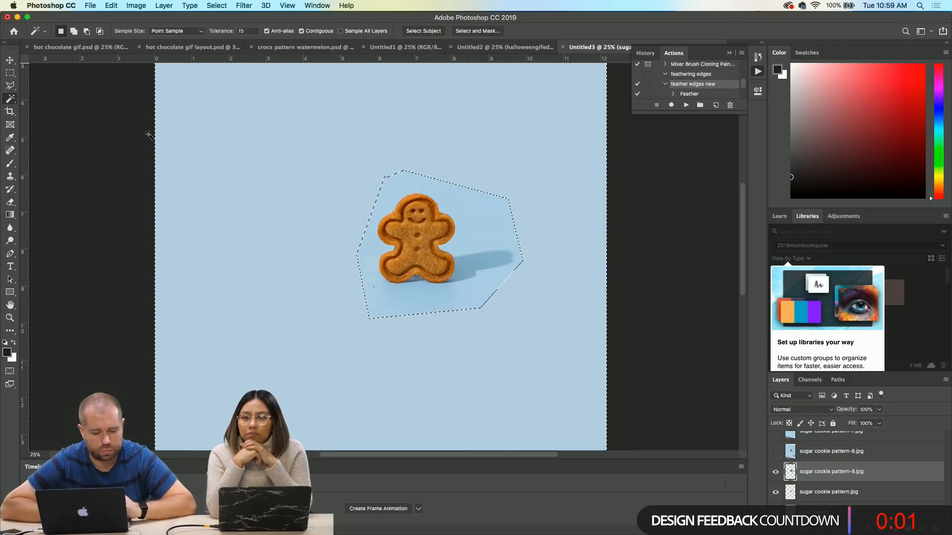
{"action": "left_click", "coordinate": [459, 202]}
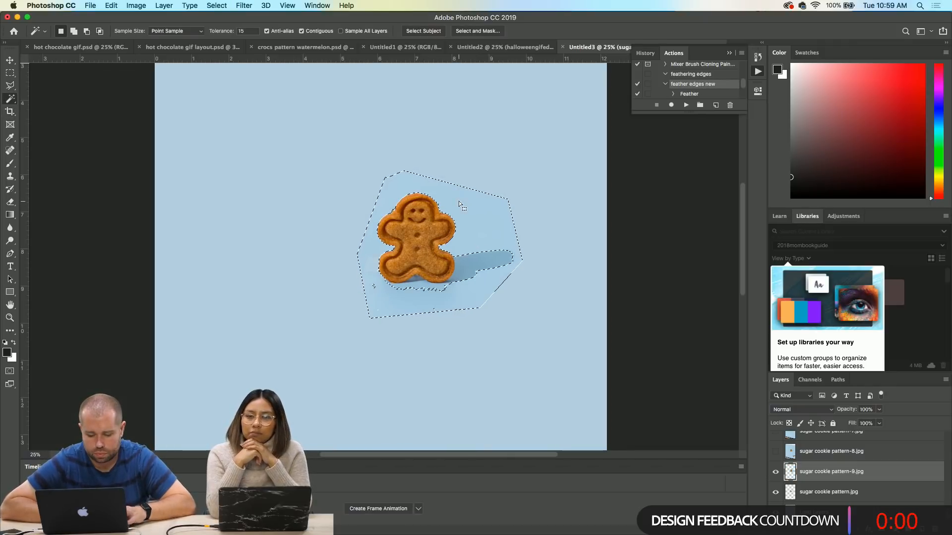
{"action": "left_click", "coordinate": [422, 286], "text": "shift"}
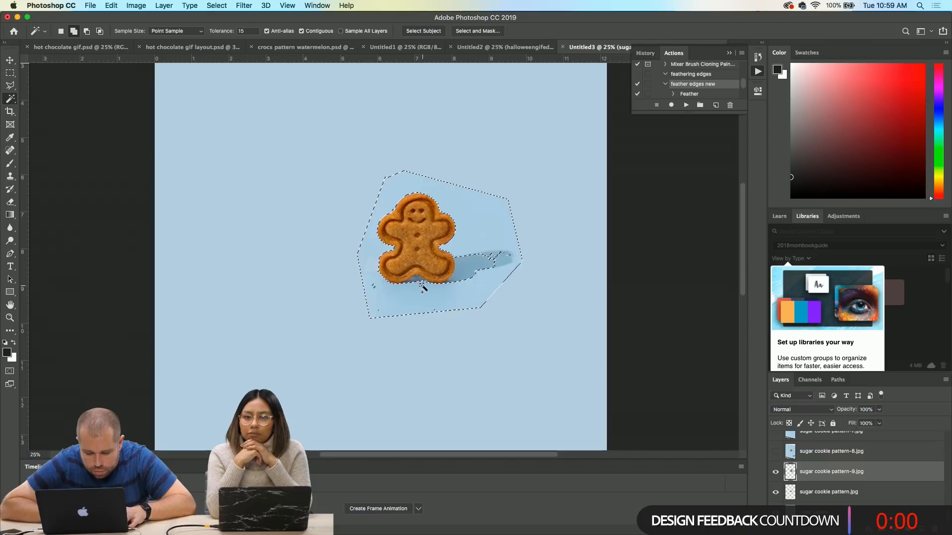
{"action": "left_click", "coordinate": [496, 260], "text": "alt"}
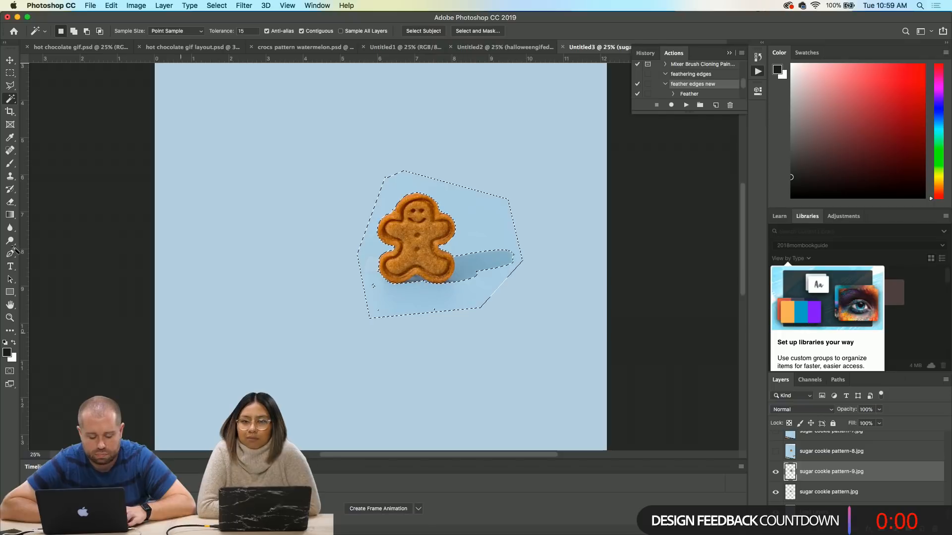
- Erase the stray spots from the selection in Quick Mask mode, then delete the selected backdrop and deselect
{"action": "left_click", "coordinate": [9, 372]}
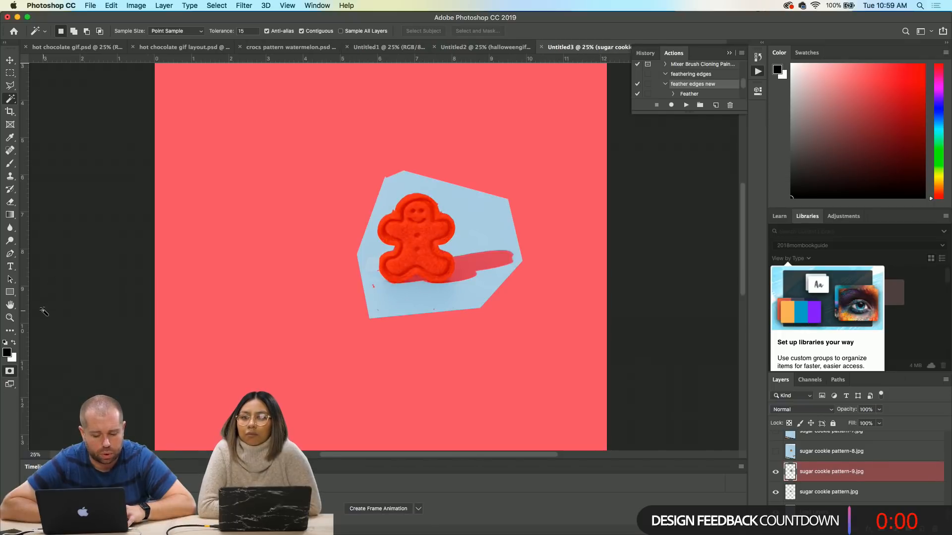
{"action": "left_click", "coordinate": [10, 201]}
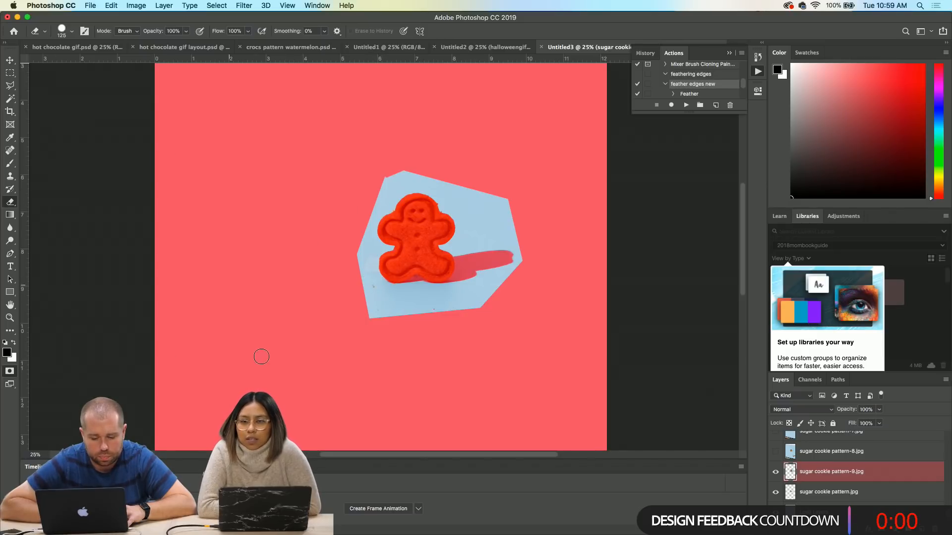
{"action": "left_click", "coordinate": [9, 370]}
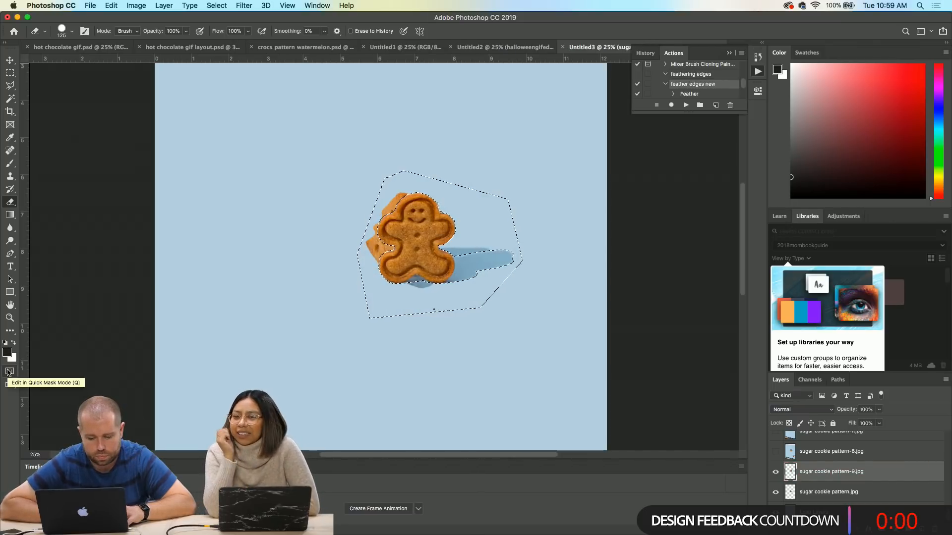
{"action": "key", "text": "super+d"}
- Move the gingerbread man cutout down and to the left so it sits clear of the tree cookie
{"action": "left_click", "coordinate": [10, 62]}
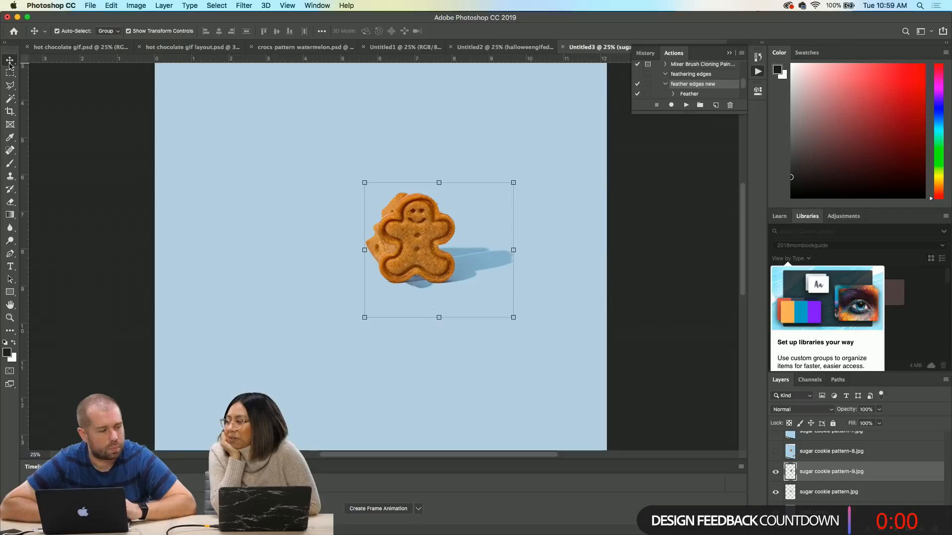
{"action": "left_click_drag", "start_coordinate": [409, 231], "coordinate": [284, 311]}
{"action": "key", "text": "super+0"}
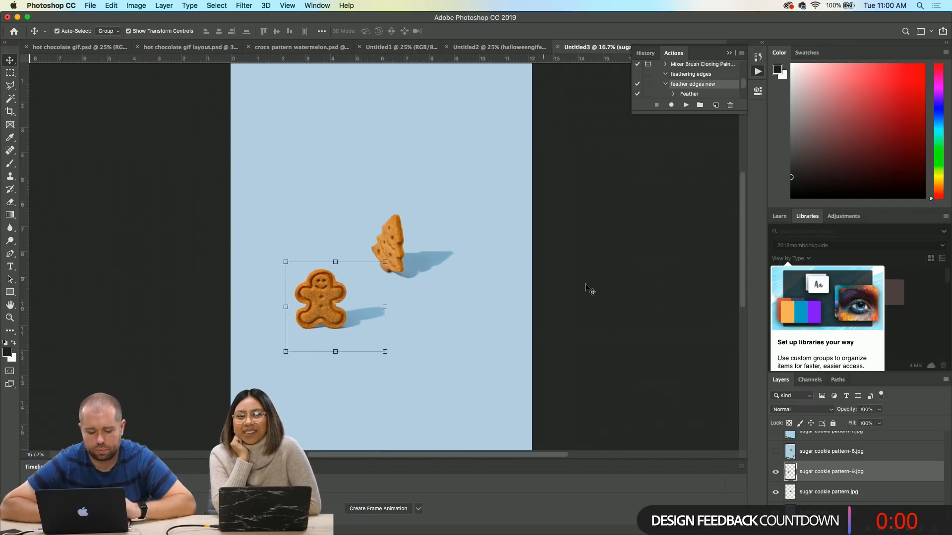
{"action": "left_click", "coordinate": [589, 288]}
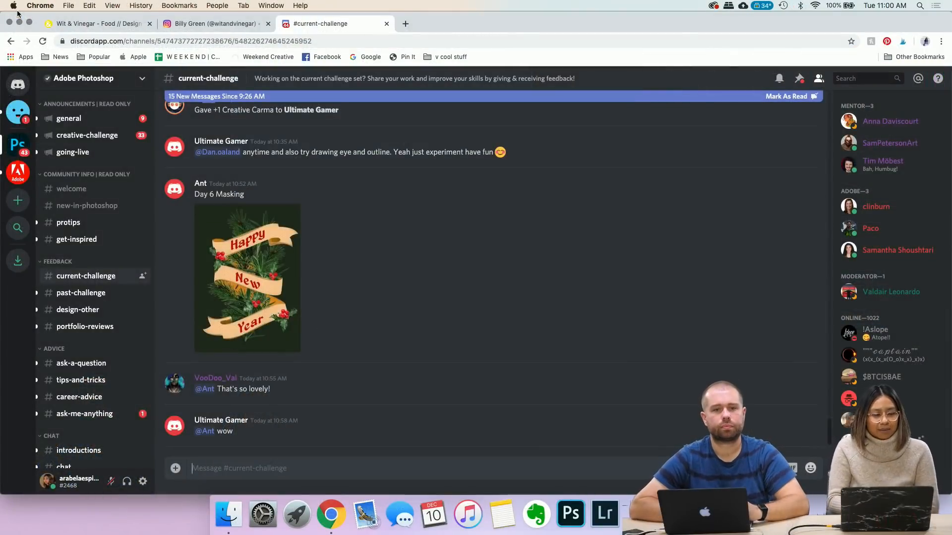
- In Discord's current-challenge channel, open the Day 6 Masking "Happy New Year" artwork in the enlarged preview
{"action": "left_click", "coordinate": [42, 41]}
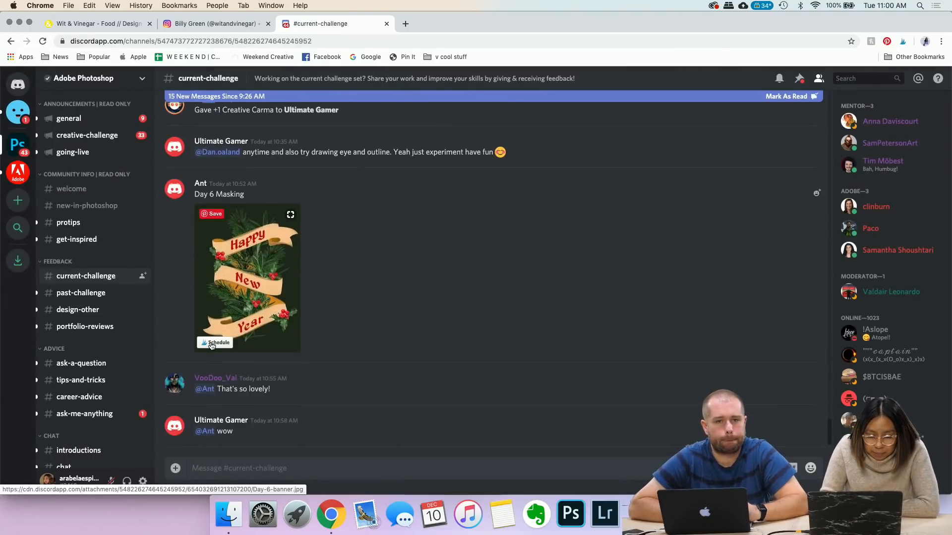
{"action": "scroll", "coordinate": [284, 301], "scroll_direction": "up", "scroll_amount": 1}
{"action": "scroll", "coordinate": [285, 301], "scroll_direction": "up", "scroll_amount": 1}
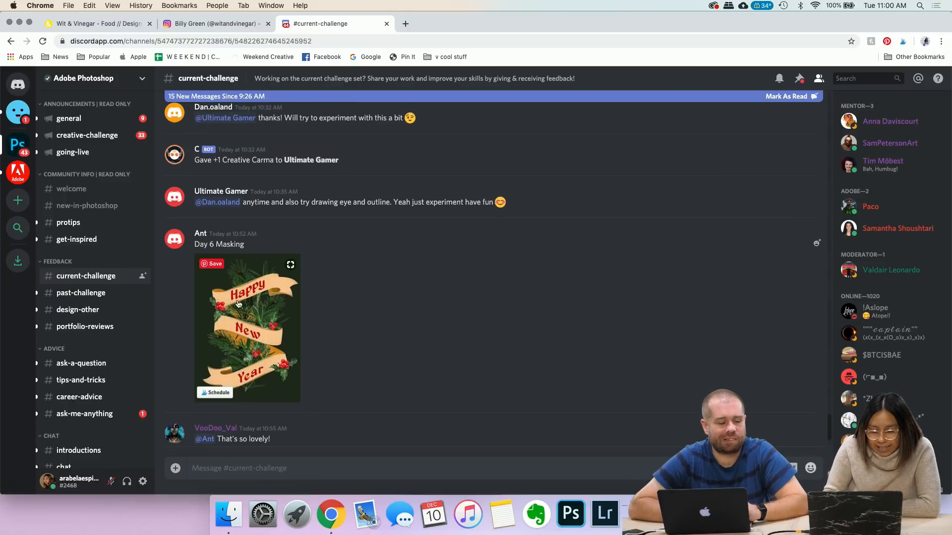
{"action": "left_click", "coordinate": [253, 328]}
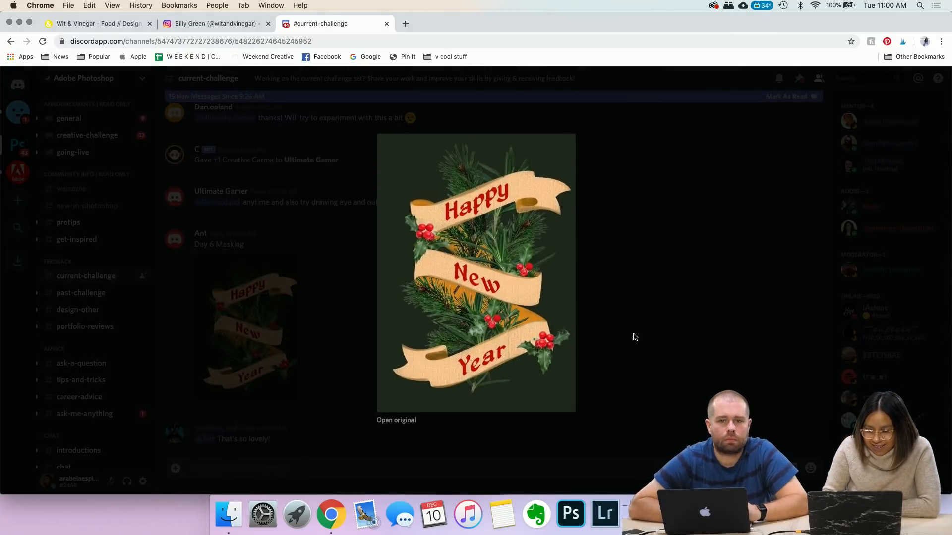
- Examine the "Happy New Year" banner artwork up close, including the ribbon, lettering, holly and pine branches
{"action": "scroll", "coordinate": [634, 338], "scroll_direction": "up", "scroll_amount": 3}
{"action": "scroll", "coordinate": [634, 338], "scroll_direction": "left", "scroll_amount": 1}
{"action": "scroll", "coordinate": [633, 337], "scroll_direction": "up", "scroll_amount": 1}
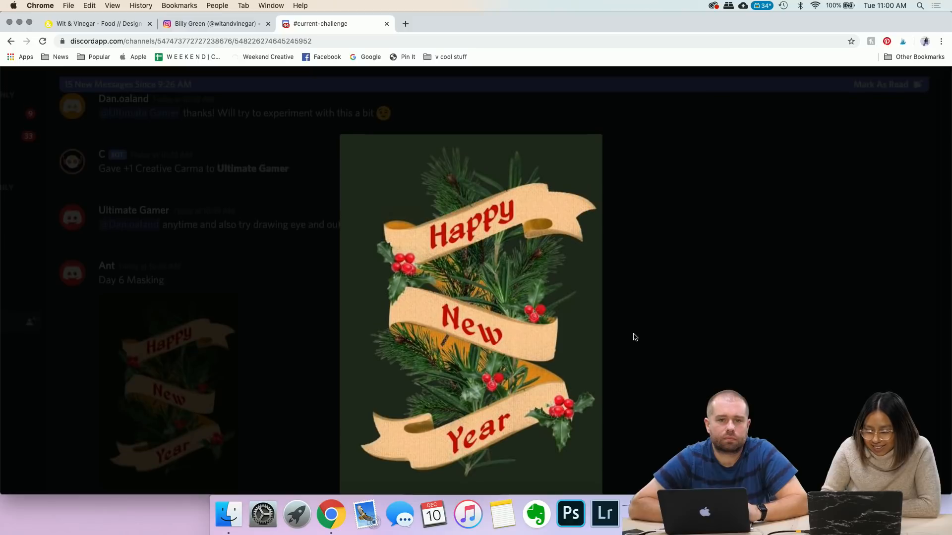
{"action": "scroll", "coordinate": [635, 337], "scroll_direction": "down", "scroll_amount": 1}
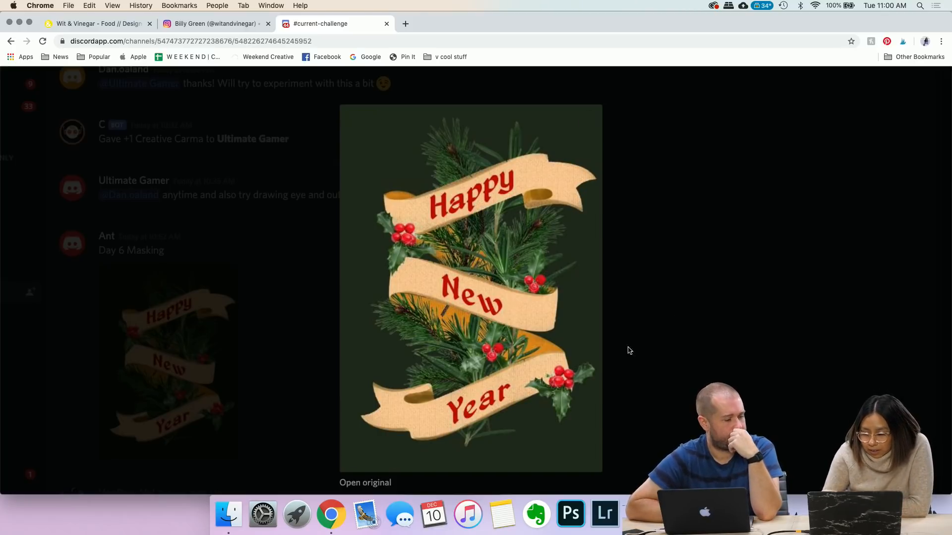
{"action": "scroll", "coordinate": [534, 307], "scroll_direction": "up", "scroll_amount": 3}
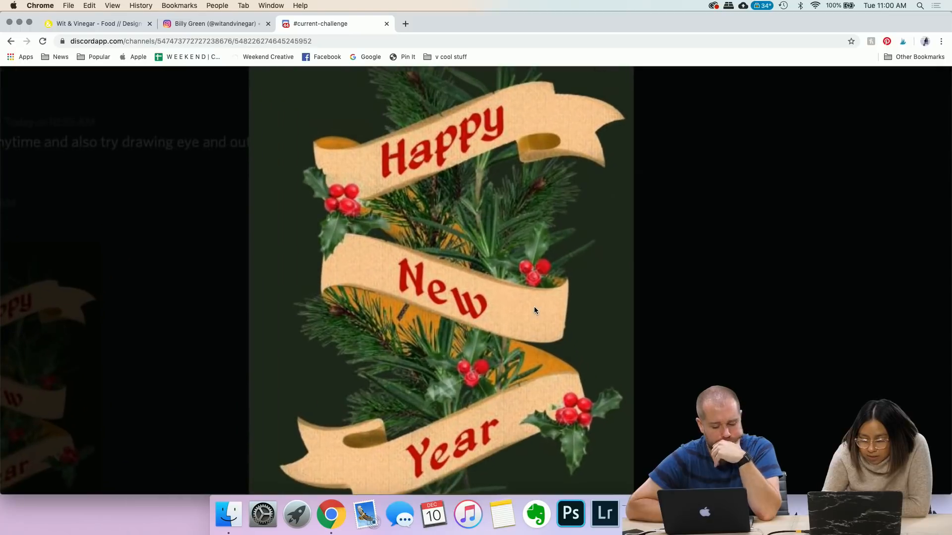
{"action": "scroll", "coordinate": [533, 306], "scroll_direction": "up", "scroll_amount": 2}
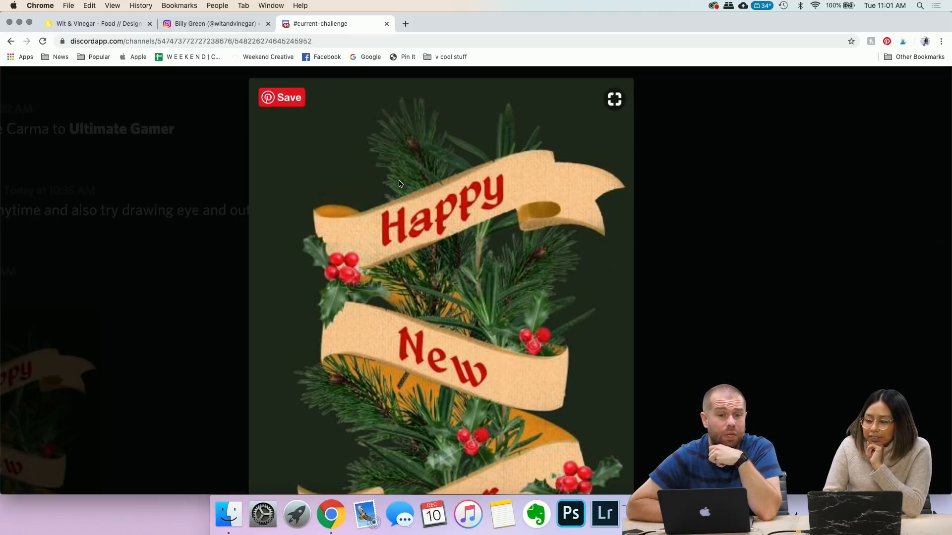
{"action": "scroll", "coordinate": [400, 184], "scroll_direction": "down", "scroll_amount": 1}
{"action": "scroll", "coordinate": [377, 201], "scroll_direction": "down", "scroll_amount": 3}
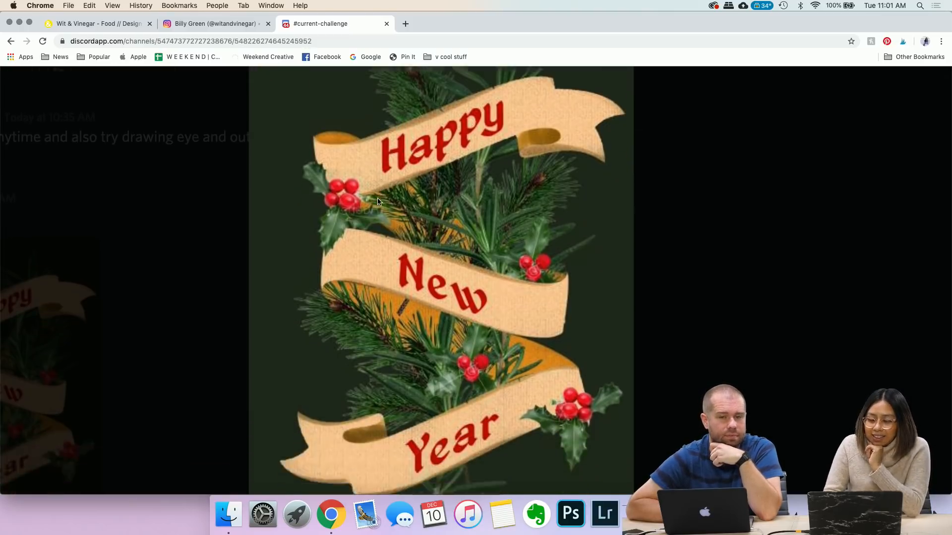
{"action": "scroll", "coordinate": [345, 257], "scroll_direction": "up", "scroll_amount": 2}
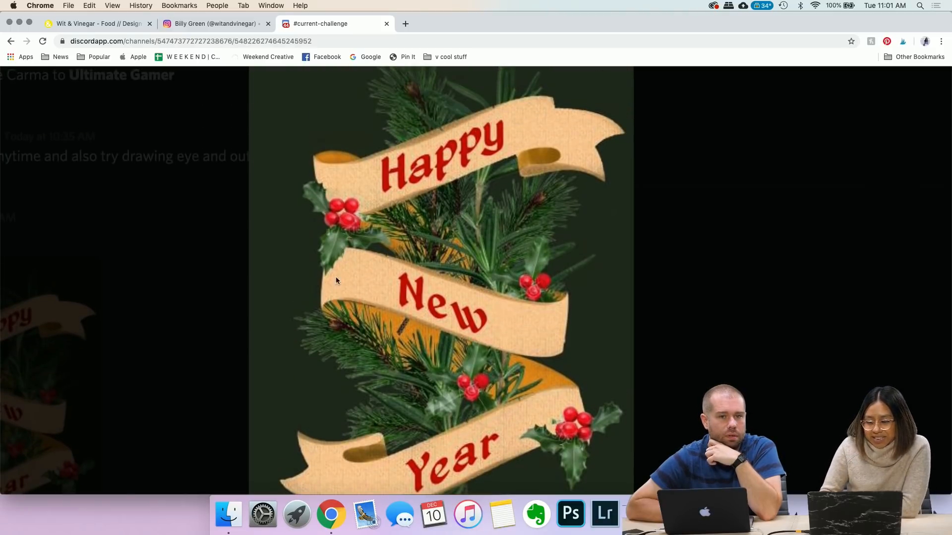
{"action": "scroll", "coordinate": [331, 265], "scroll_direction": "down", "scroll_amount": 2}
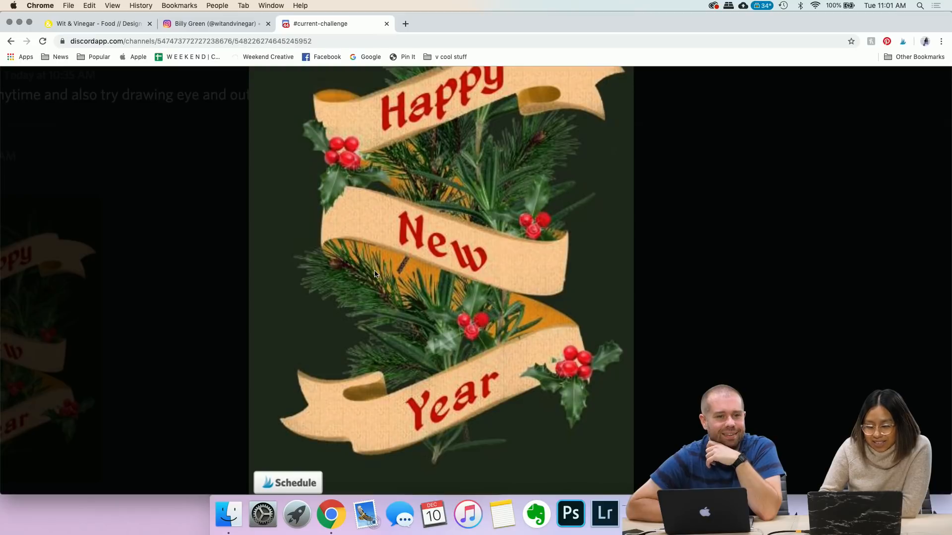
{"action": "scroll", "coordinate": [382, 265], "scroll_direction": "up", "scroll_amount": 2}
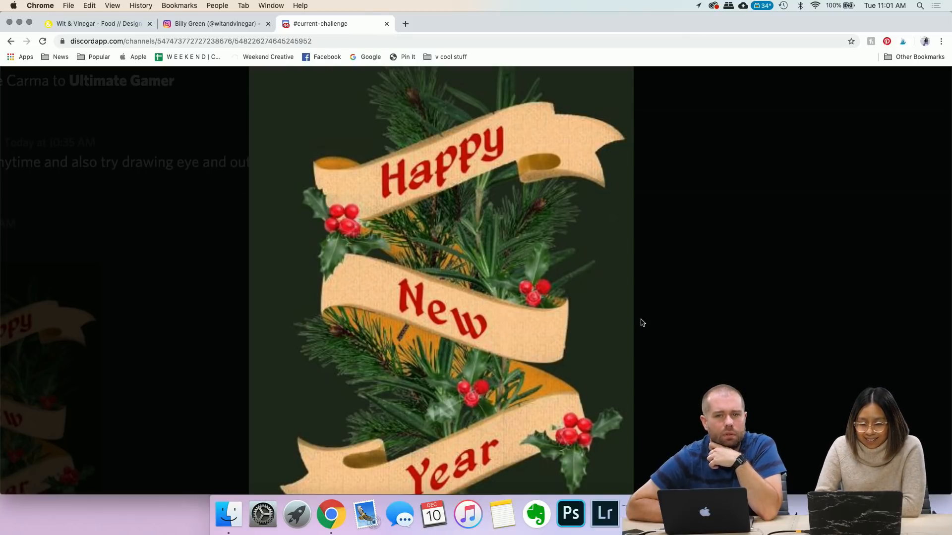
{"action": "scroll", "coordinate": [328, 366], "scroll_direction": "up", "scroll_amount": 3}
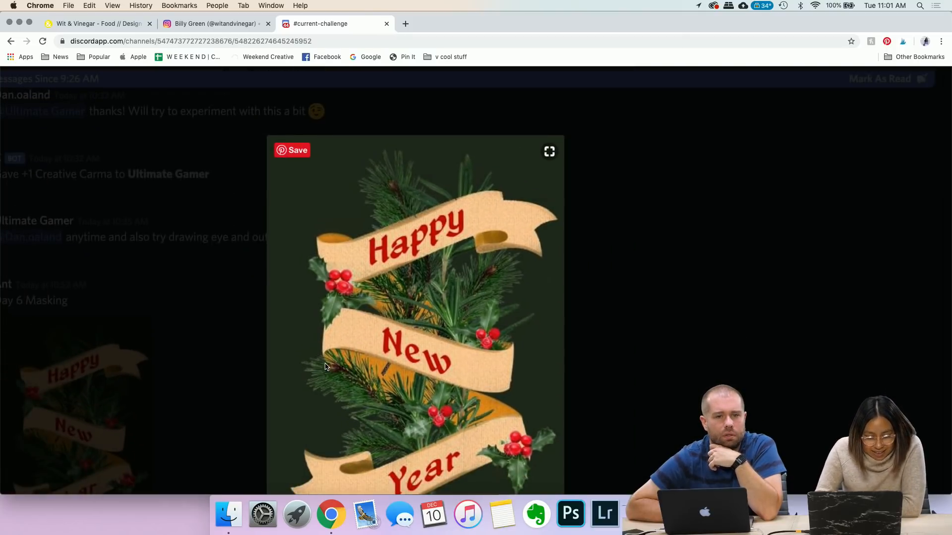
- Close the artwork preview and look through the earlier channel posts to the orange fox illustration
{"action": "left_click", "coordinate": [213, 272]}
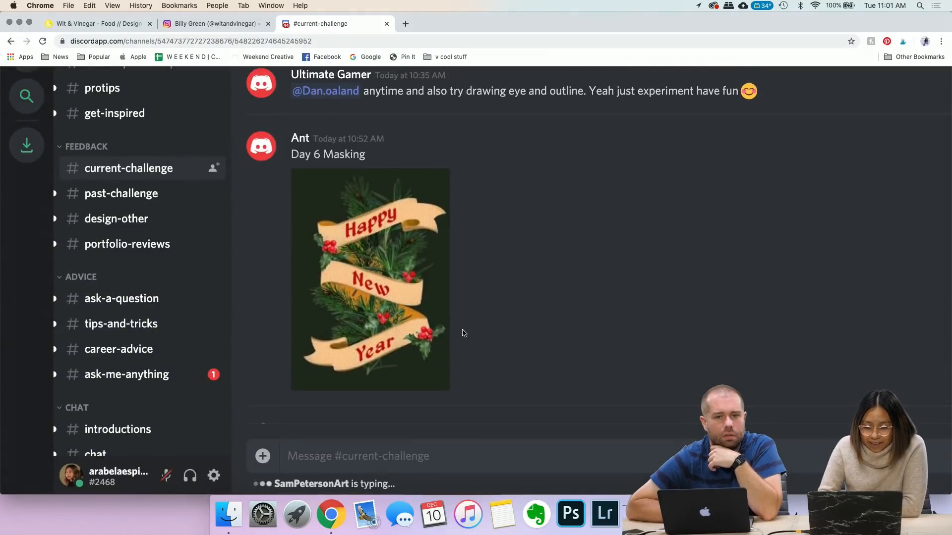
{"action": "scroll", "coordinate": [463, 333], "scroll_direction": "up", "scroll_amount": 10}
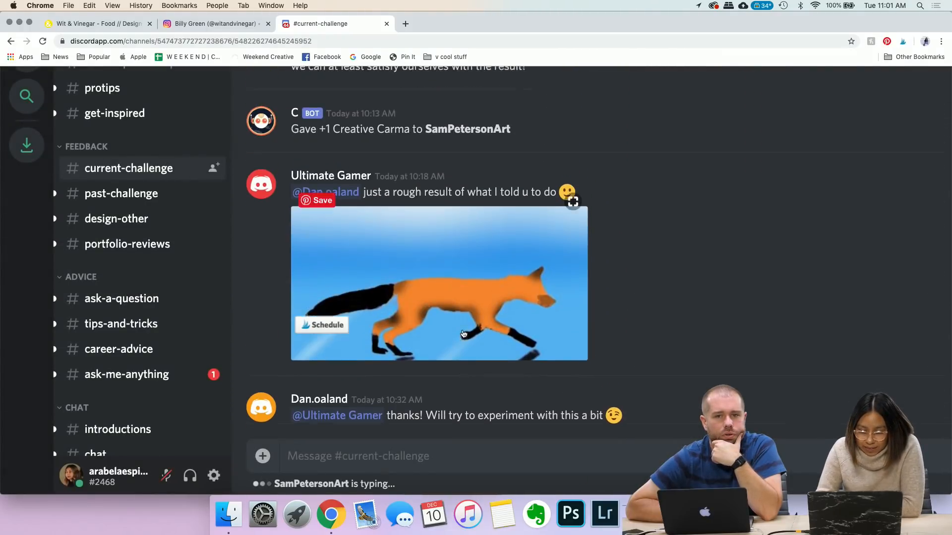
{"action": "scroll", "coordinate": [463, 333], "scroll_direction": "up", "scroll_amount": 2}
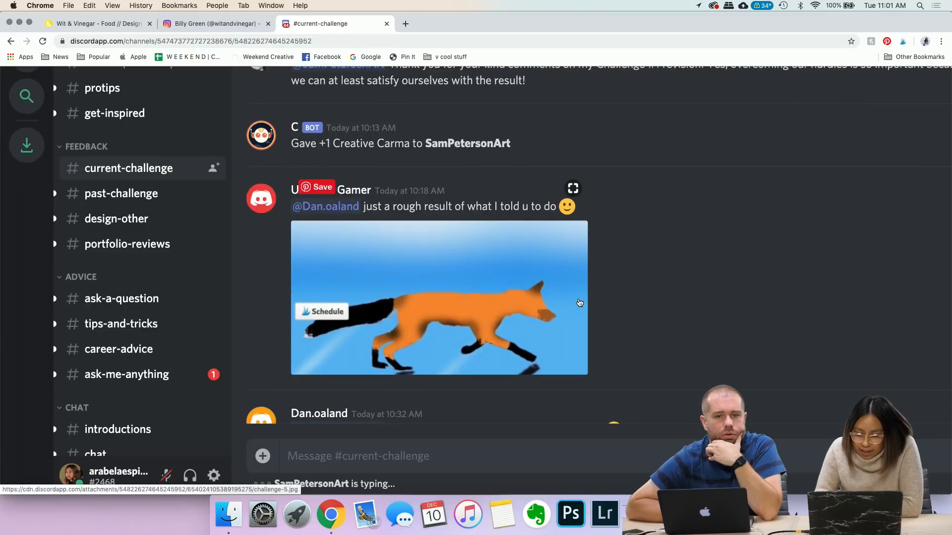
- Look through the current-challenge posts covering the orange fox reply, the Day 6 Masking banner and the Challenge #5 purple fox
{"action": "scroll", "coordinate": [583, 305], "scroll_direction": "up", "scroll_amount": 3}
{"action": "scroll", "coordinate": [570, 295], "scroll_direction": "down", "scroll_amount": 4}
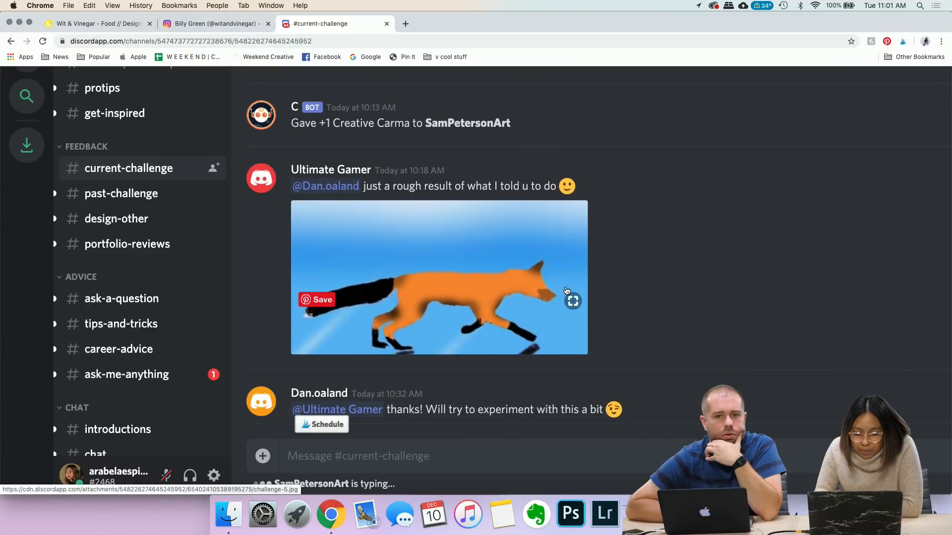
{"action": "scroll", "coordinate": [460, 260], "scroll_direction": "up", "scroll_amount": 5}
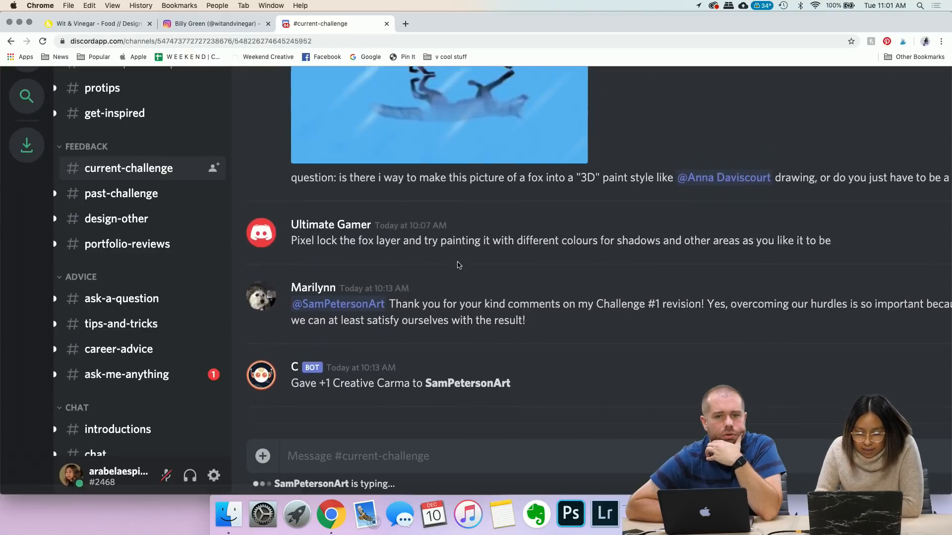
{"action": "scroll", "coordinate": [459, 263], "scroll_direction": "down", "scroll_amount": 15}
{"action": "scroll", "coordinate": [458, 264], "scroll_direction": "up", "scroll_amount": 6}
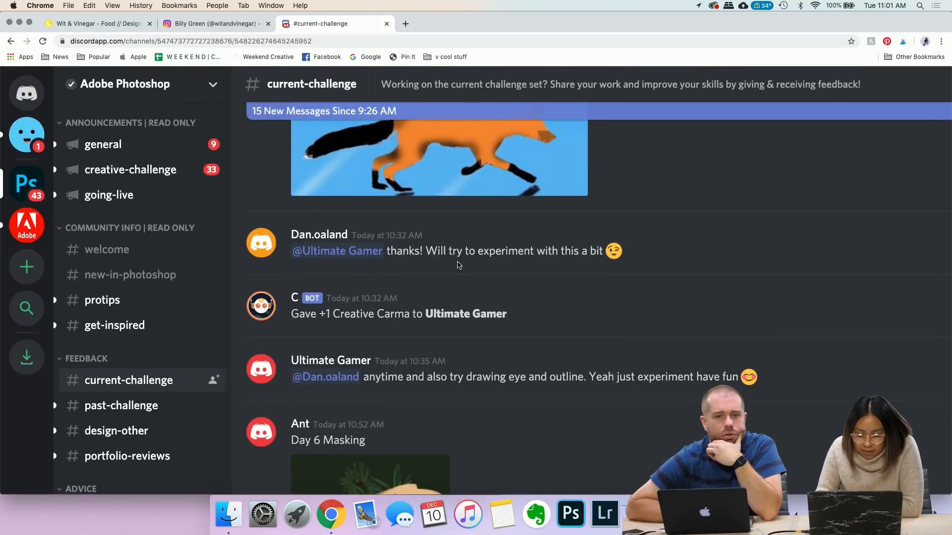
{"action": "scroll", "coordinate": [458, 264], "scroll_direction": "down", "scroll_amount": 4}
{"action": "scroll", "coordinate": [459, 265], "scroll_direction": "down", "scroll_amount": 1}
{"action": "scroll", "coordinate": [454, 270], "scroll_direction": "up", "scroll_amount": 5}
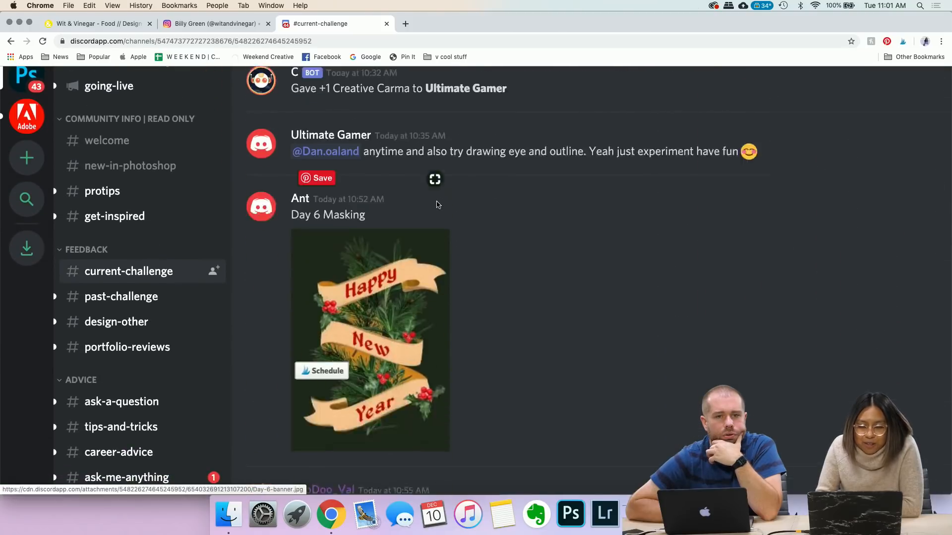
{"action": "scroll", "coordinate": [455, 277], "scroll_direction": "up", "scroll_amount": 4}
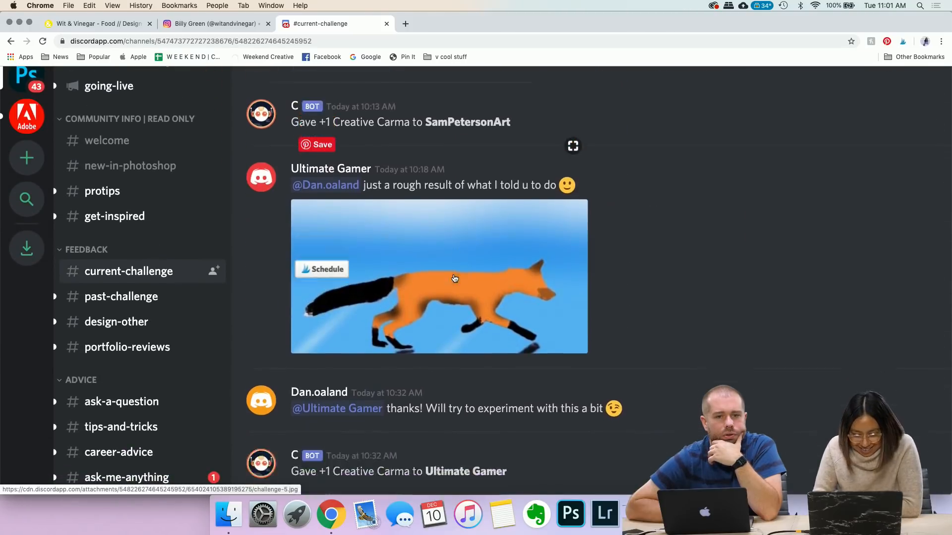
{"action": "scroll", "coordinate": [471, 294], "scroll_direction": "up", "scroll_amount": 8}
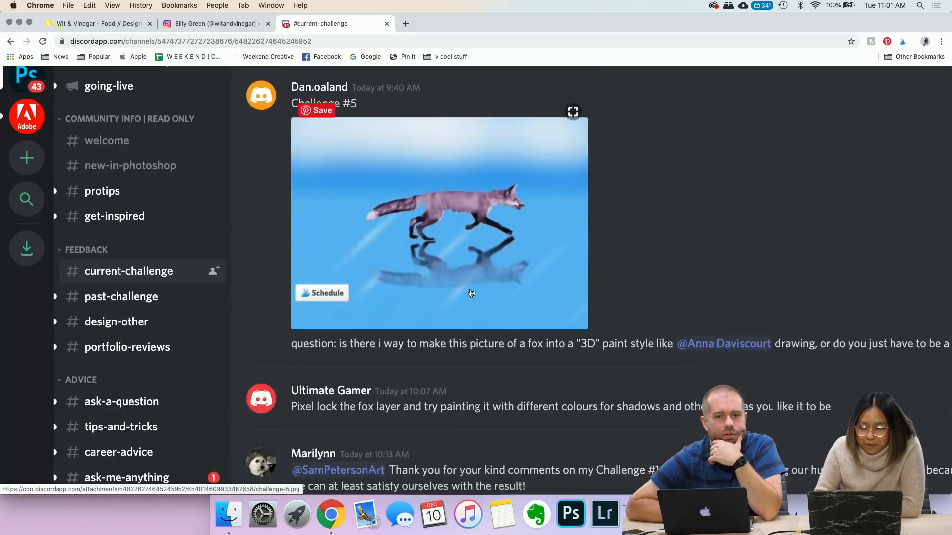
- Open the orange fox repaint in the enlarged preview and examine the whole figure from tail to snout
{"action": "scroll", "coordinate": [428, 260], "scroll_direction": "down", "scroll_amount": 7}
{"action": "left_click", "coordinate": [429, 260]}
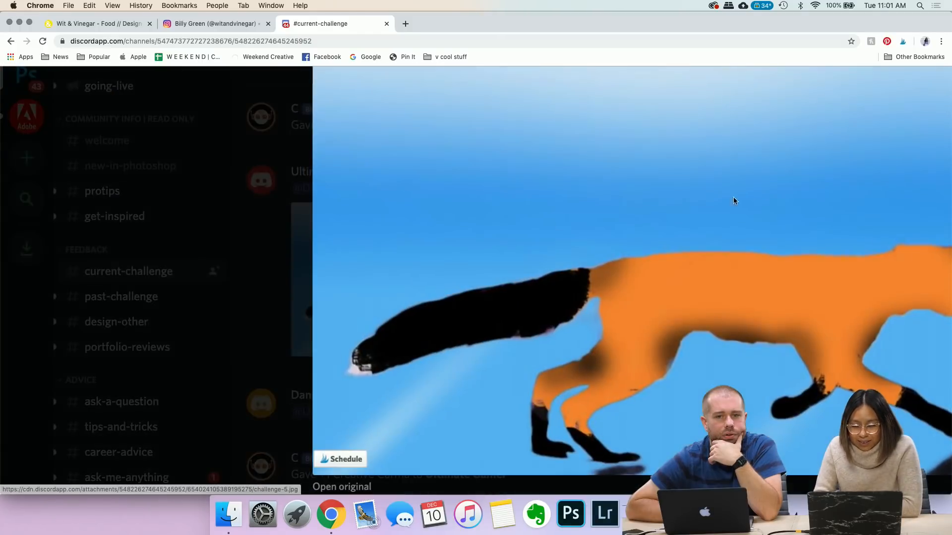
{"action": "scroll", "coordinate": [707, 275], "scroll_direction": "down", "scroll_amount": 3}
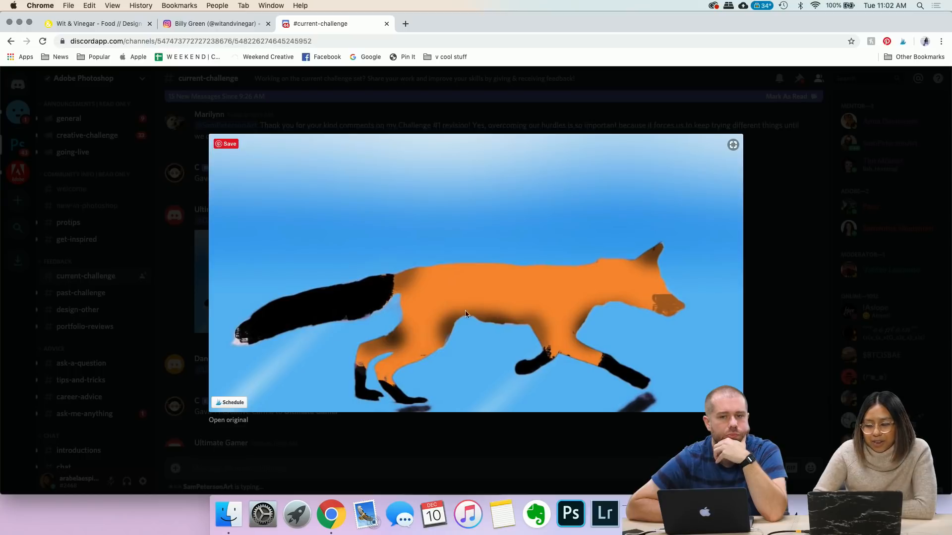
- Close the orange fox preview and enlarge the Challenge #5 purple fox to examine its body and reflection
{"action": "left_click", "coordinate": [774, 257]}
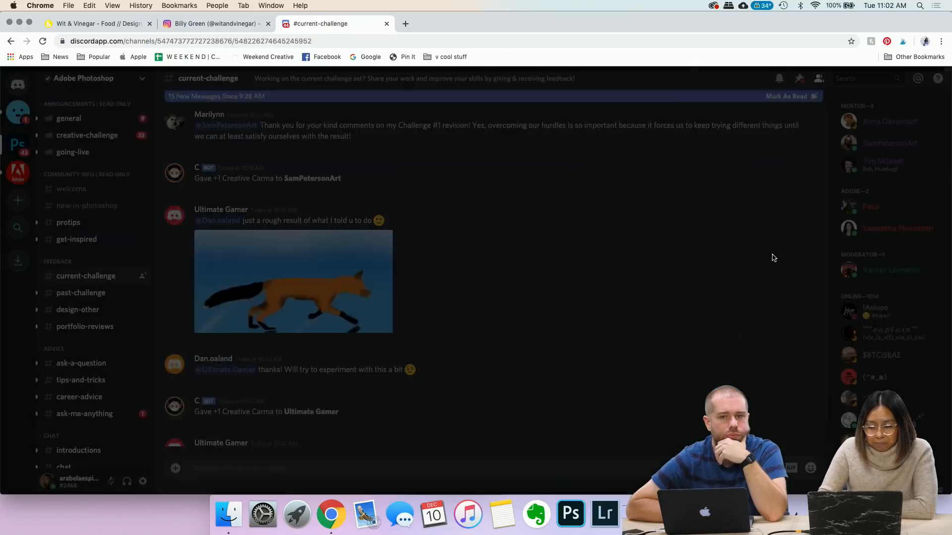
{"action": "scroll", "coordinate": [382, 267], "scroll_direction": "up", "scroll_amount": 6}
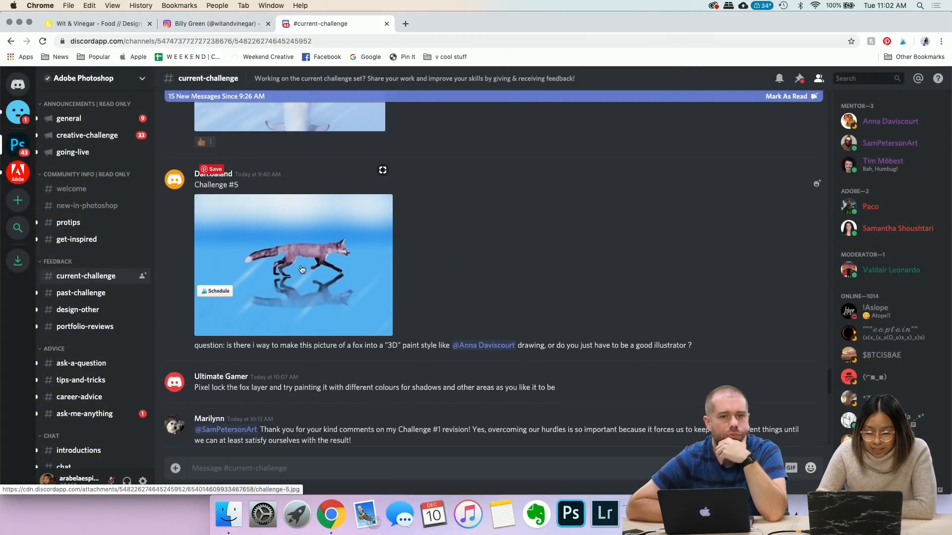
{"action": "left_click", "coordinate": [365, 273]}
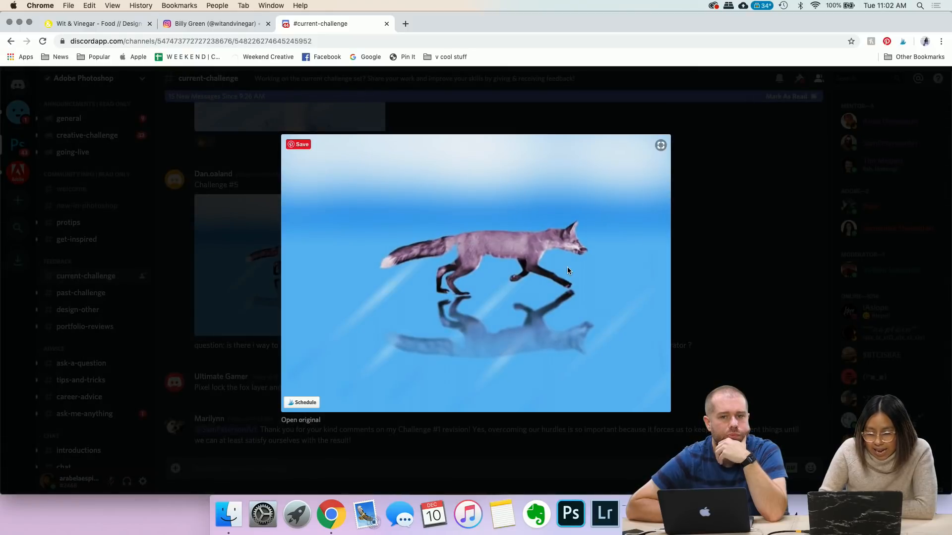
{"action": "scroll", "coordinate": [567, 267], "scroll_direction": "up", "scroll_amount": 5}
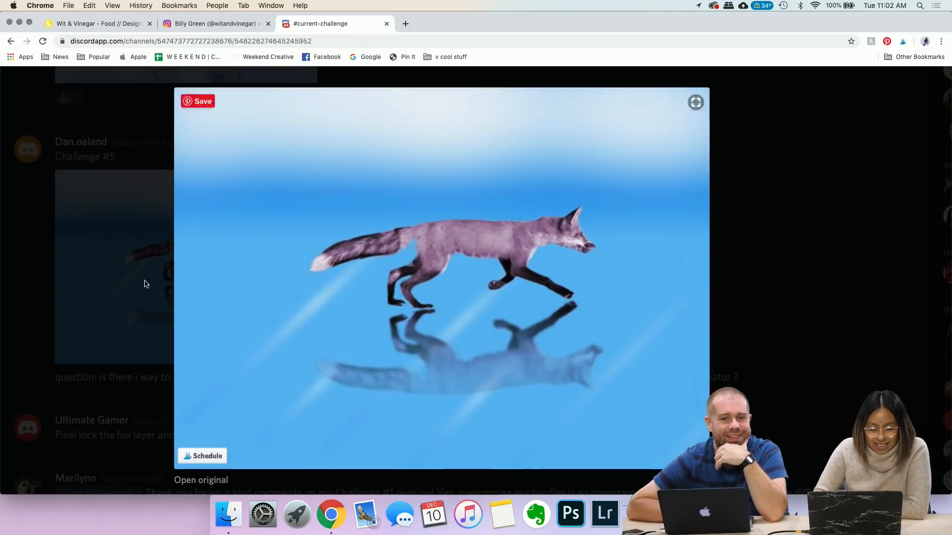
- Close the purple fox preview and enlarge the Day 5 Challenge penguin artwork from the earlier post
{"action": "left_click", "coordinate": [70, 276]}
{"action": "scroll", "coordinate": [598, 231], "scroll_direction": "up", "scroll_amount": 10}
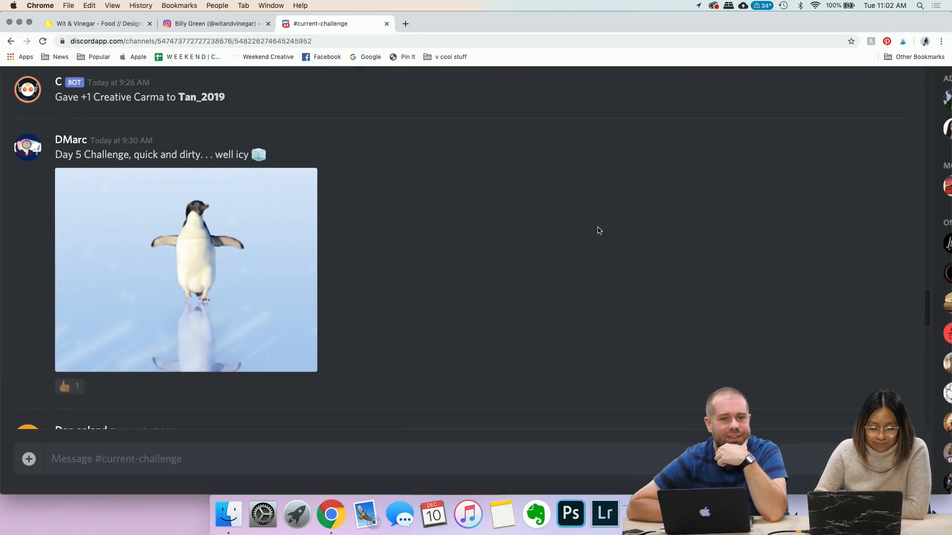
{"action": "left_click", "coordinate": [160, 288]}
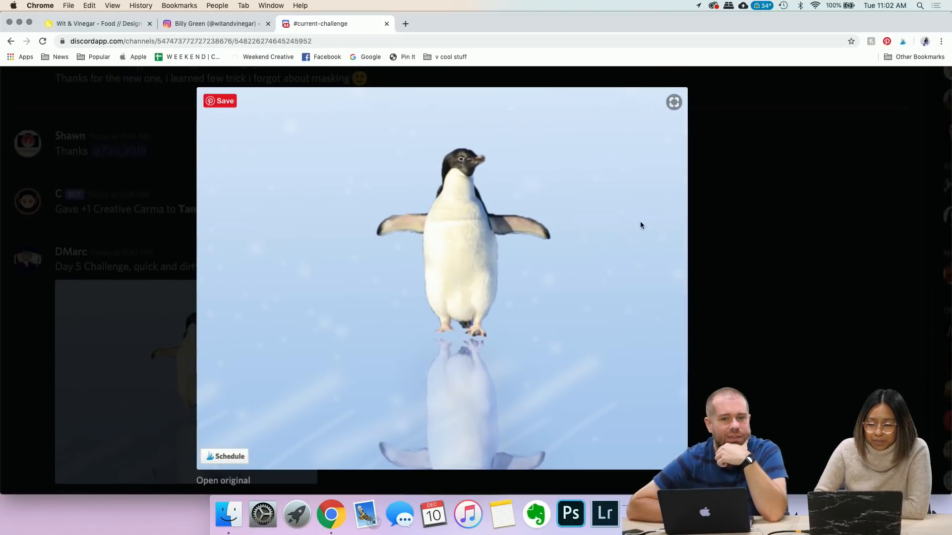
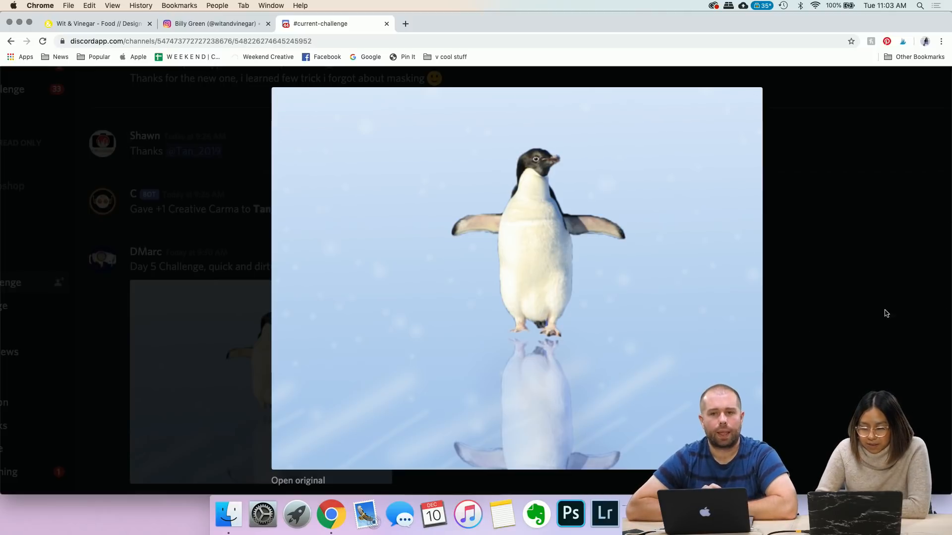
- Close the penguin preview and look back through the earlier channel posts to the "Day 5 - Ice Joy" dog artwork
{"action": "left_click", "coordinate": [868, 346]}
{"action": "scroll", "coordinate": [406, 320], "scroll_direction": "up", "scroll_amount": 2}
{"action": "scroll", "coordinate": [407, 320], "scroll_direction": "up", "scroll_amount": 3}
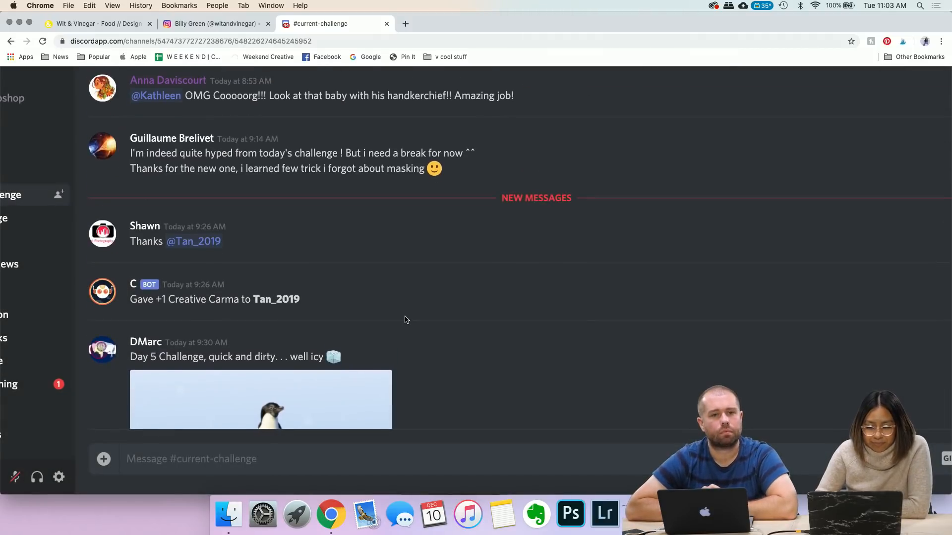
{"action": "scroll", "coordinate": [296, 371], "scroll_direction": "down", "scroll_amount": 2}
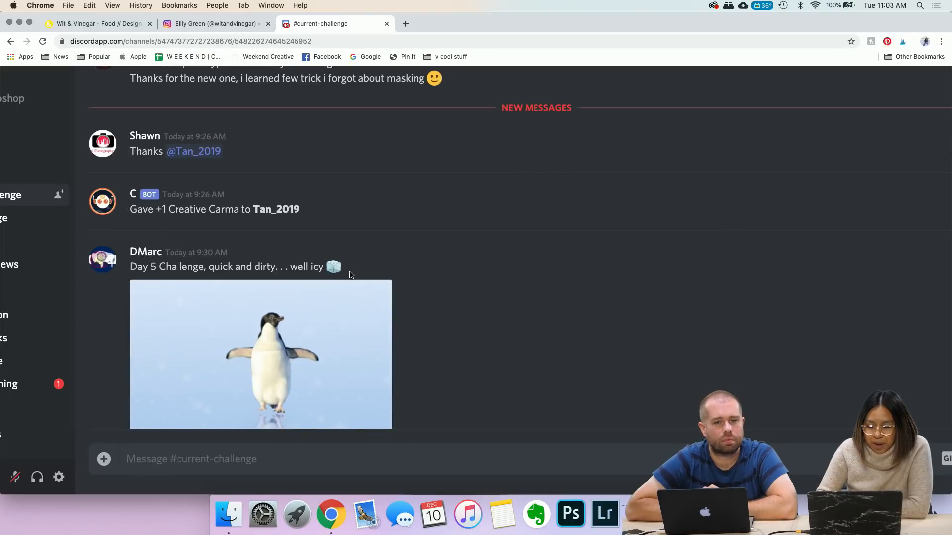
{"action": "scroll", "coordinate": [317, 264], "scroll_direction": "up", "scroll_amount": 5}
{"action": "scroll", "coordinate": [283, 267], "scroll_direction": "down", "scroll_amount": 2}
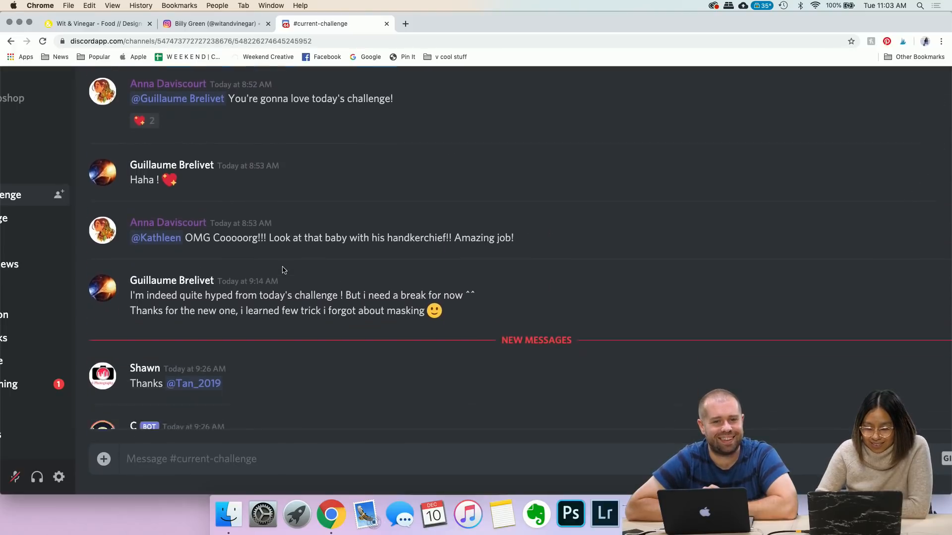
{"action": "scroll", "coordinate": [282, 268], "scroll_direction": "up", "scroll_amount": 8}
{"action": "scroll", "coordinate": [282, 268], "scroll_direction": "down", "scroll_amount": 3}
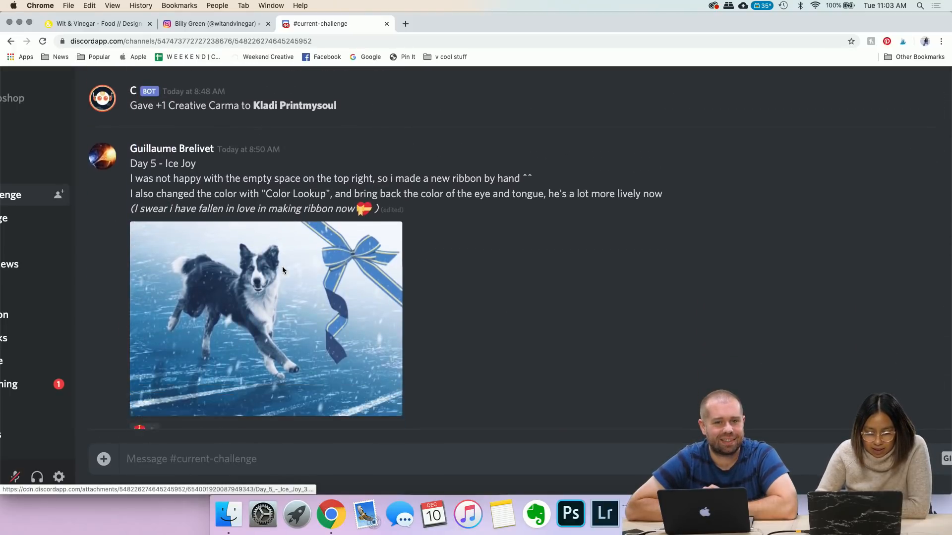
- Enlarge the "Day 5 - Ice Joy" artwork and examine the running dog, snow, ice surface and blue ribbon
{"action": "left_click", "coordinate": [316, 253]}
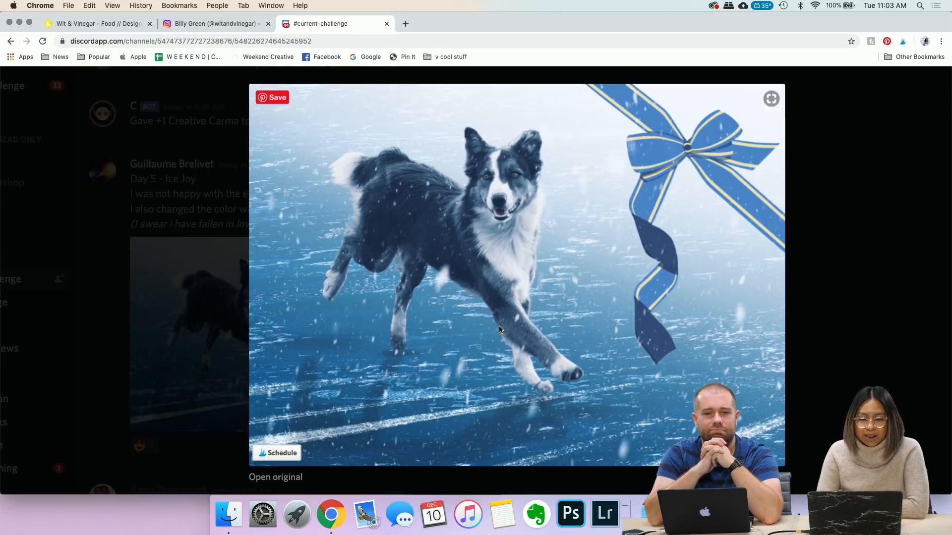
{"action": "scroll", "coordinate": [553, 305], "scroll_direction": "down", "scroll_amount": 3}
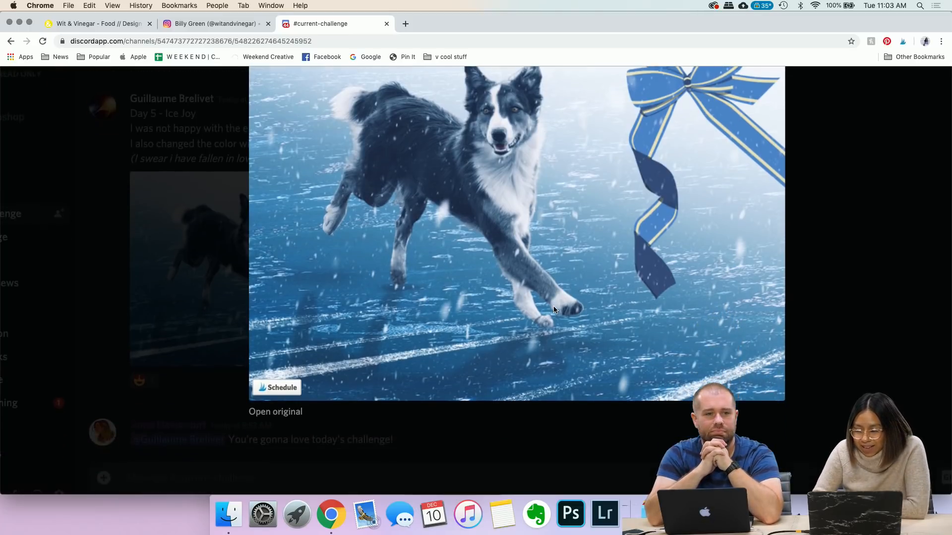
{"action": "scroll", "coordinate": [554, 305], "scroll_direction": "up", "scroll_amount": 5}
{"action": "scroll", "coordinate": [438, 301], "scroll_direction": "down", "scroll_amount": 3}
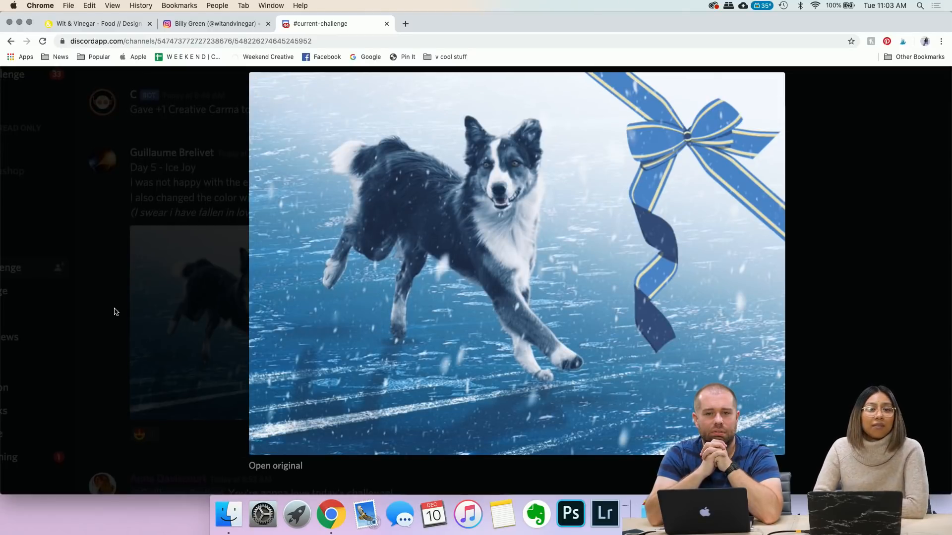
{"action": "scroll", "coordinate": [116, 311], "scroll_direction": "down", "scroll_amount": 2}
- Close the Ice Joy preview and return to the newest channel posts below the Day 6 Masking banner
{"action": "left_click", "coordinate": [114, 311]}
{"action": "scroll", "coordinate": [295, 297], "scroll_direction": "down", "scroll_amount": 10}
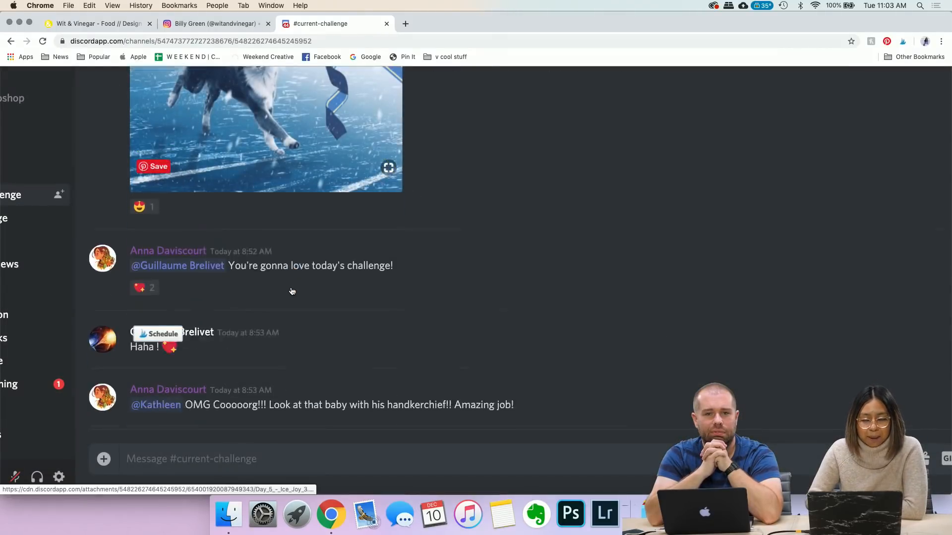
{"action": "scroll", "coordinate": [292, 290], "scroll_direction": "down", "scroll_amount": 15}
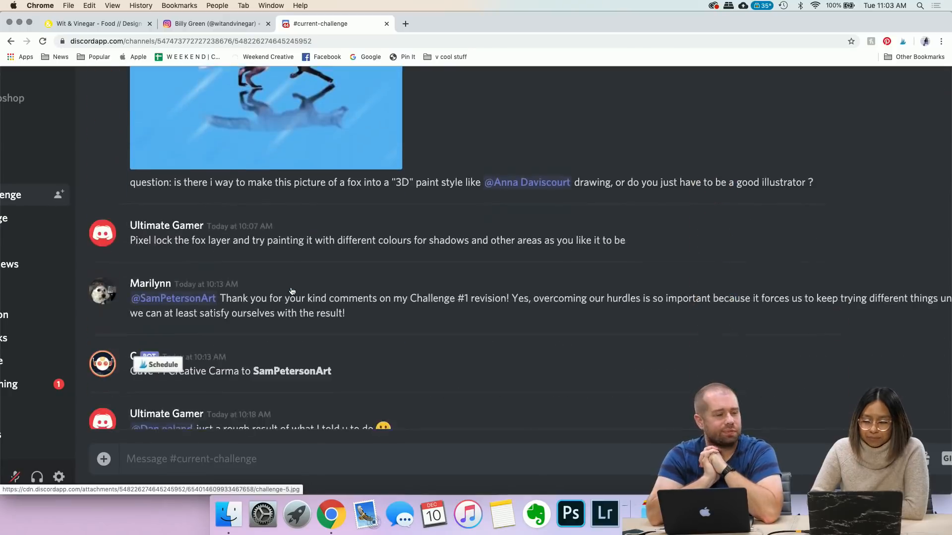
{"action": "scroll", "coordinate": [292, 291], "scroll_direction": "down", "scroll_amount": 10}
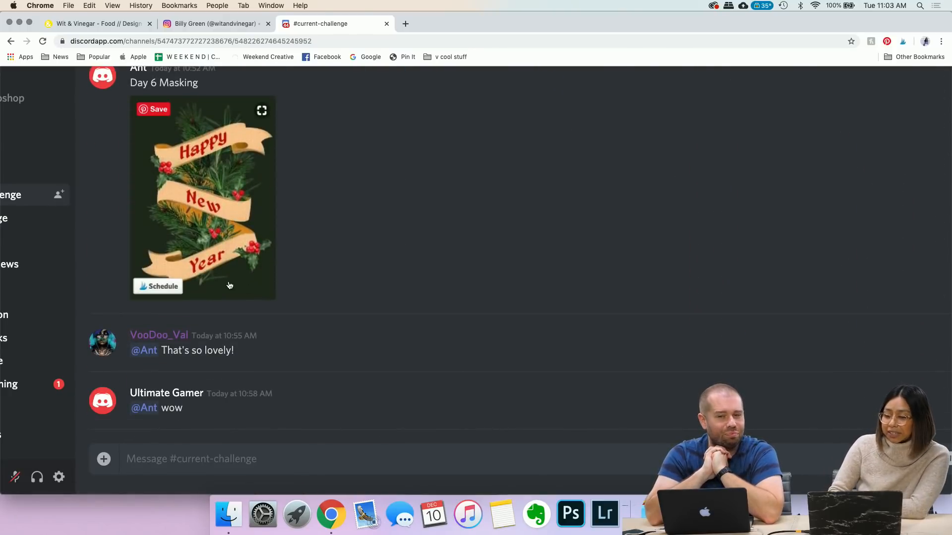
- Switch to Photoshop and make the snowflake cookie layer "sugar cookie pattern-8.jpg" visible
{"action": "scroll", "coordinate": [229, 286], "scroll_direction": "up", "scroll_amount": 1}
{"action": "scroll", "coordinate": [229, 286], "scroll_direction": "up", "scroll_amount": 1}
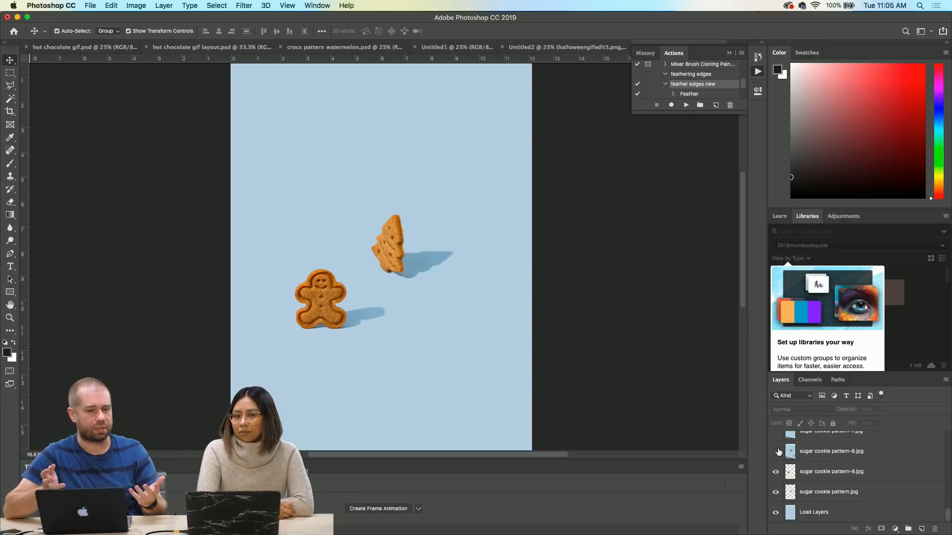
{"action": "left_click", "coordinate": [775, 451]}
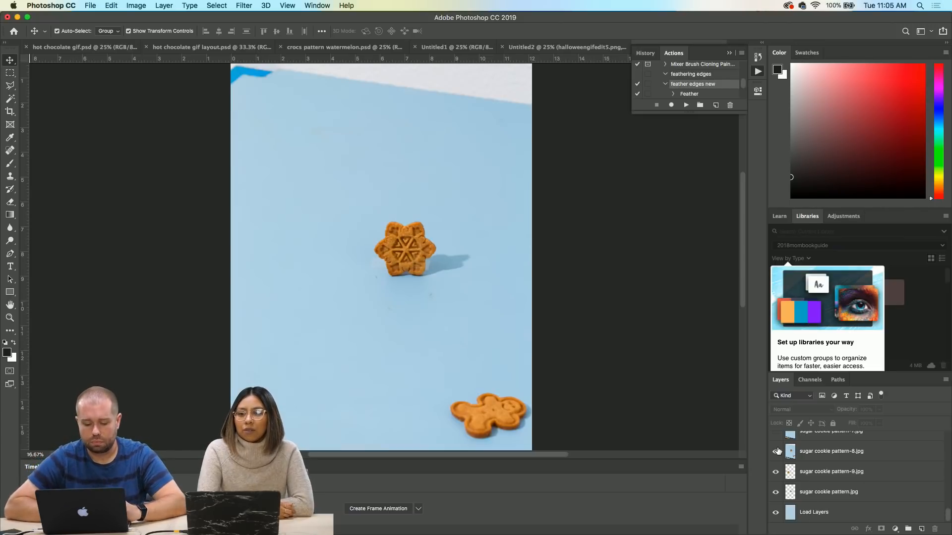
- Draw a loose closed Polygonal Lasso selection around the snowflake cookie and its shadow
{"action": "left_click", "coordinate": [10, 86]}
{"action": "left_click", "coordinate": [382, 205]}
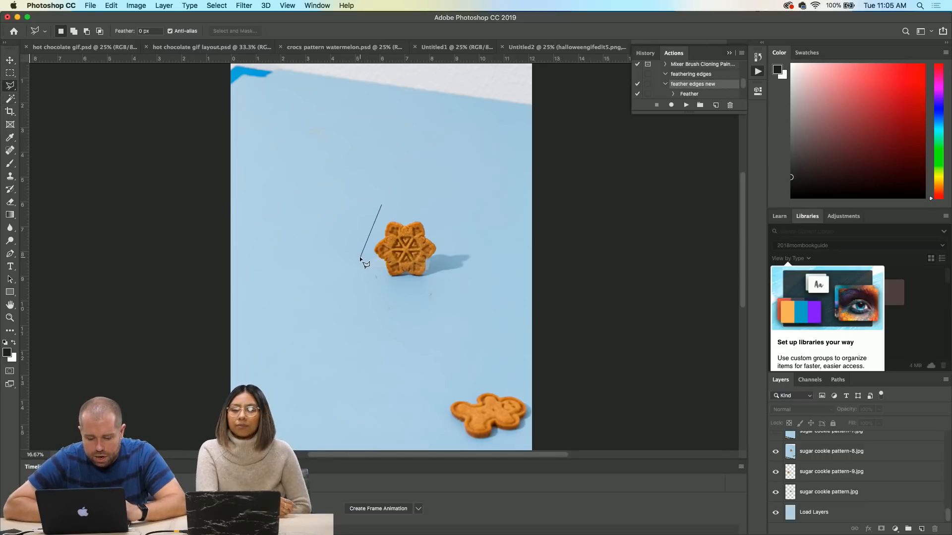
{"action": "left_click", "coordinate": [360, 258]}
{"action": "left_click", "coordinate": [373, 290]}
{"action": "left_click", "coordinate": [427, 290]}
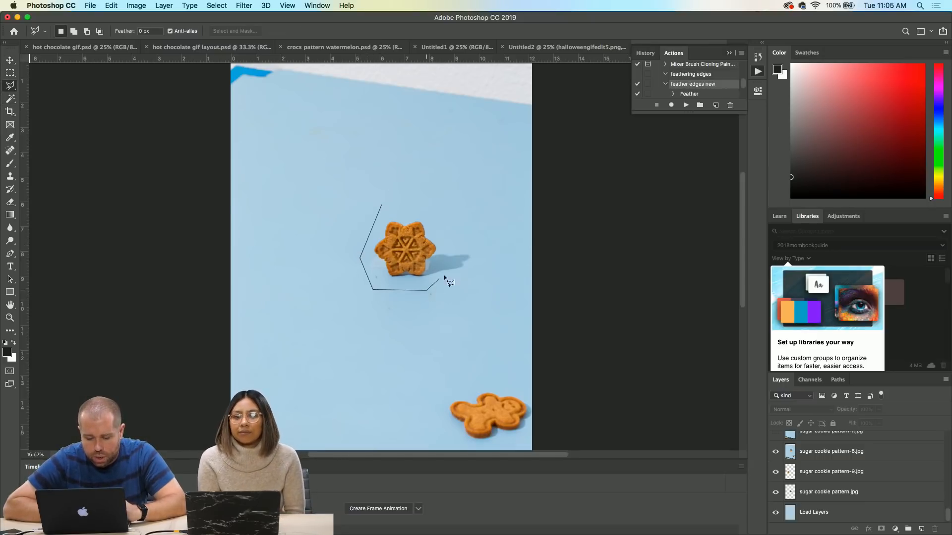
{"action": "left_click", "coordinate": [482, 269]}
{"action": "left_click", "coordinate": [481, 226]}
{"action": "left_click", "coordinate": [403, 200]}
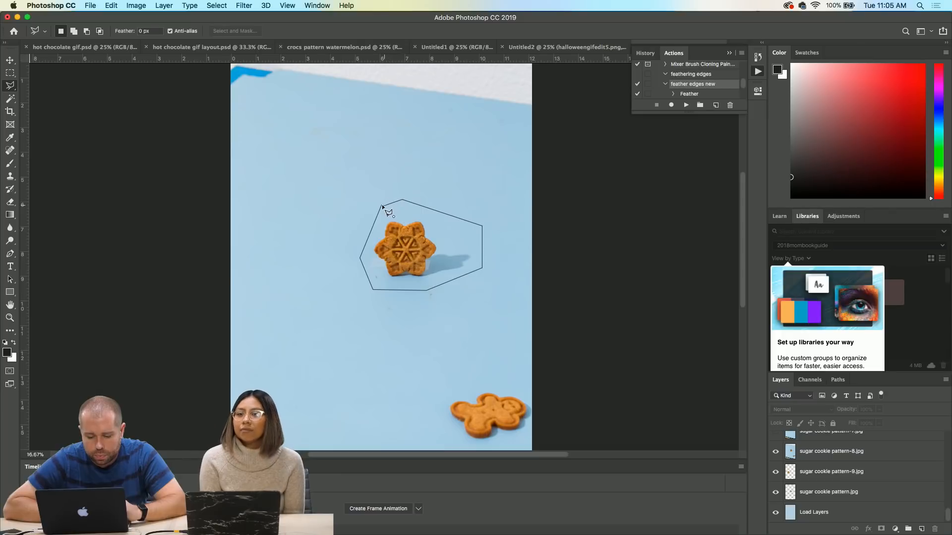
{"action": "left_click", "coordinate": [381, 205]}
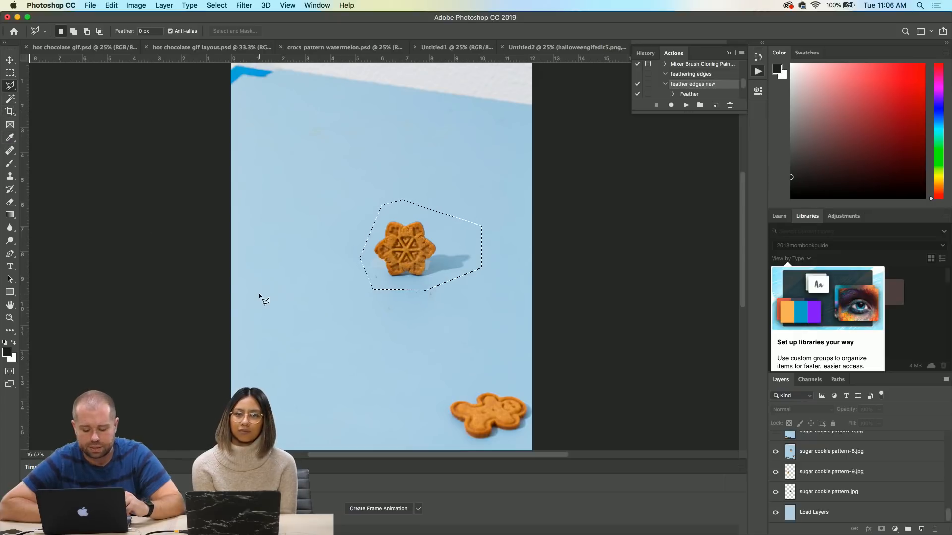
- Invert the lasso selection and delete everything outside the snowflake cookie area on the layer "sugar cookie pattern-8.jpg"
{"action": "key", "text": "super+equal"}
{"action": "key", "text": "super+equal"}
{"action": "key", "text": "super+equal"}
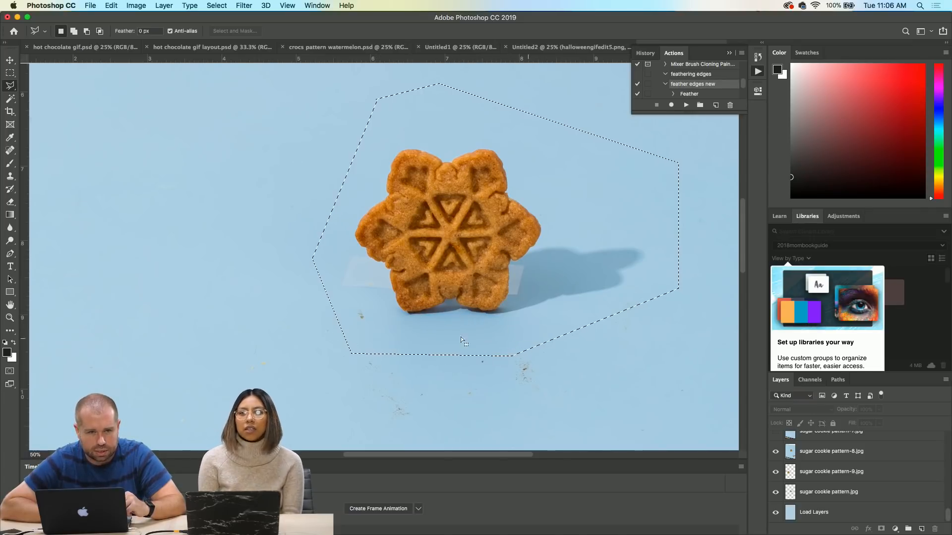
{"action": "key", "text": "super+minus"}
{"action": "key", "text": "super+minus"}
{"action": "key", "text": "super+minus"}
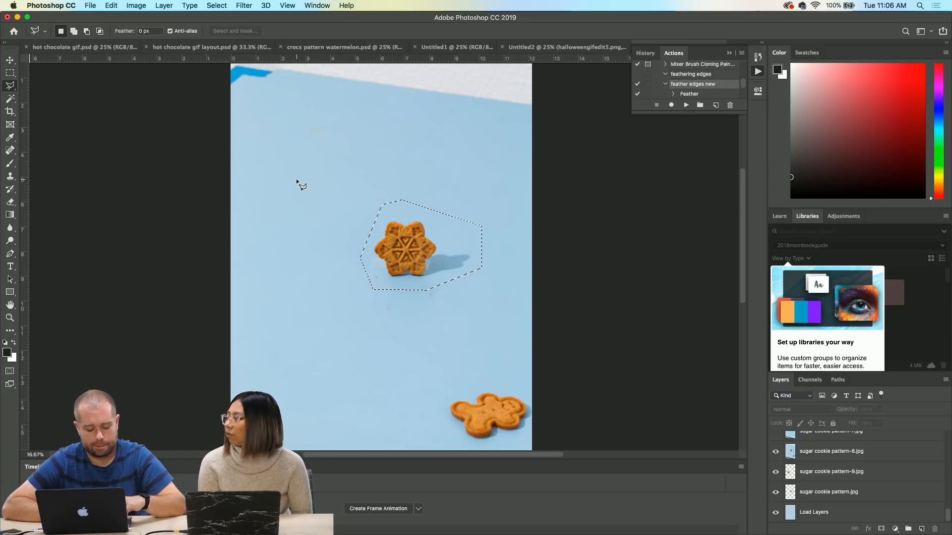
{"action": "key", "text": "super+shift+i"}
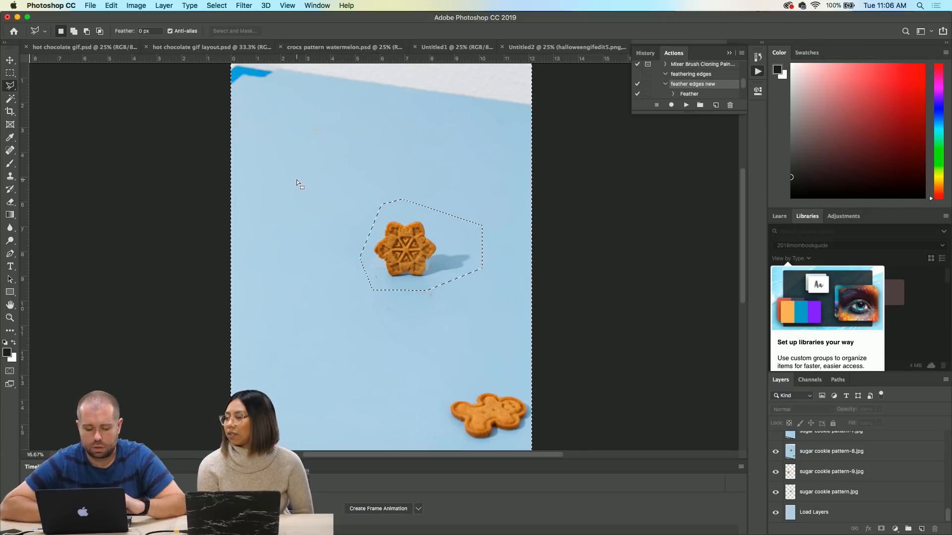
{"action": "scroll", "coordinate": [825, 488], "scroll_direction": "up", "scroll_amount": 1}
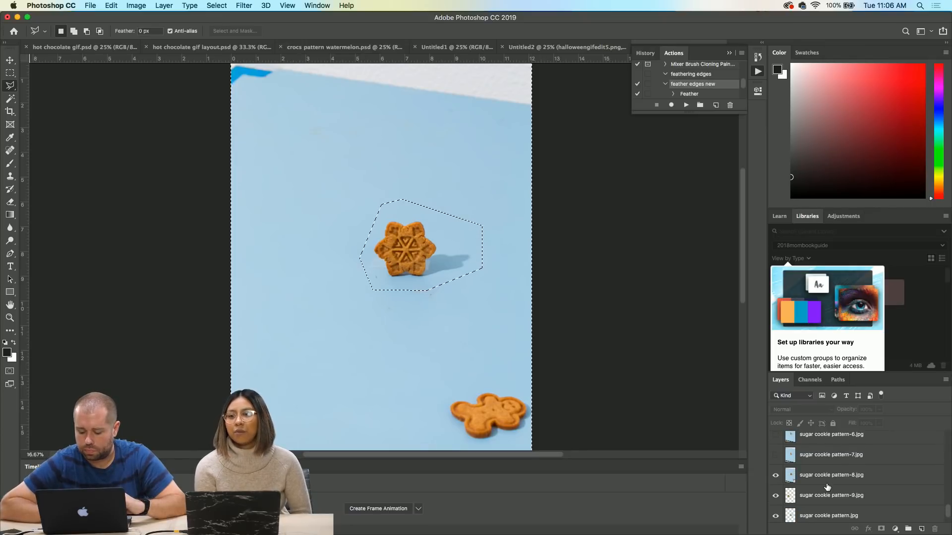
{"action": "left_click", "coordinate": [819, 479]}
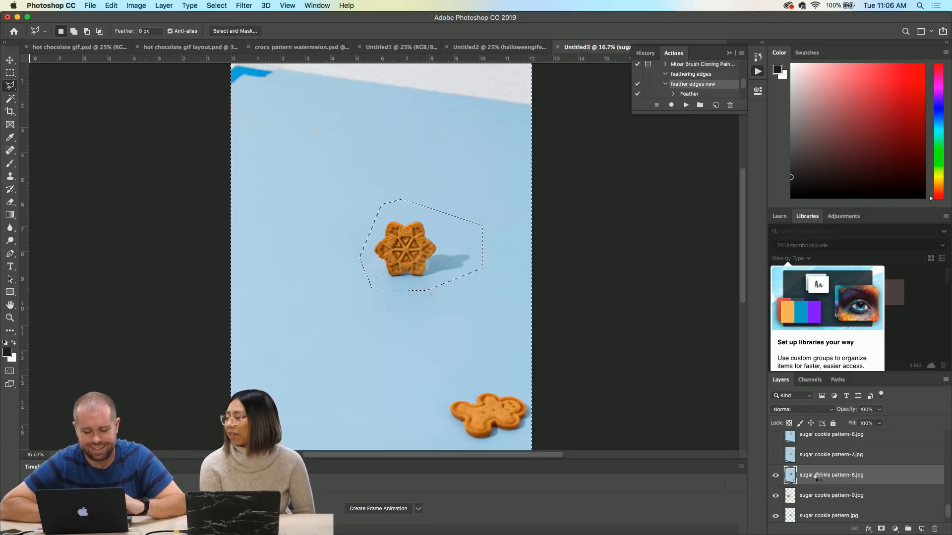
{"action": "key", "text": "Delete"}
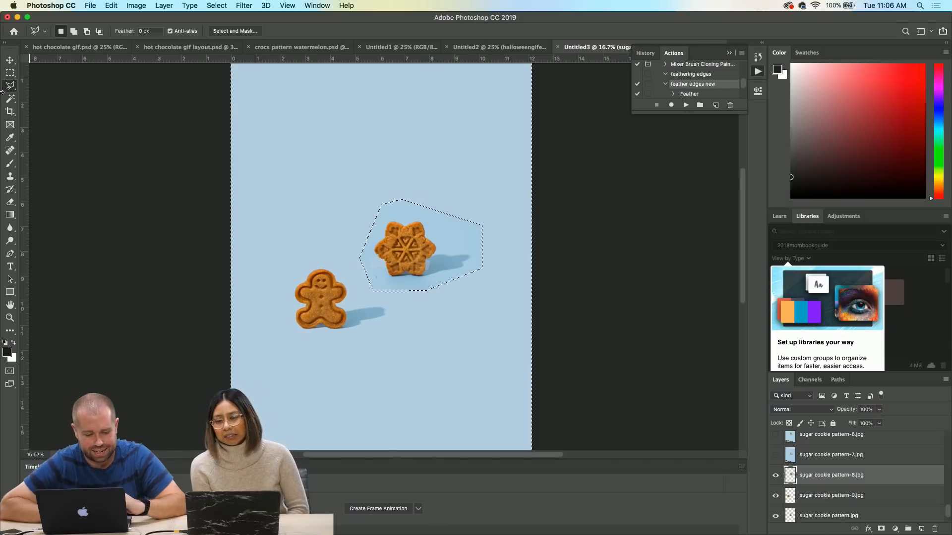
- Select the remaining blue background around the snowflake cookie and its shadow with the Magic Wand at tolerance 15
{"action": "key", "text": "w"}
{"action": "left_click", "coordinate": [449, 234]}
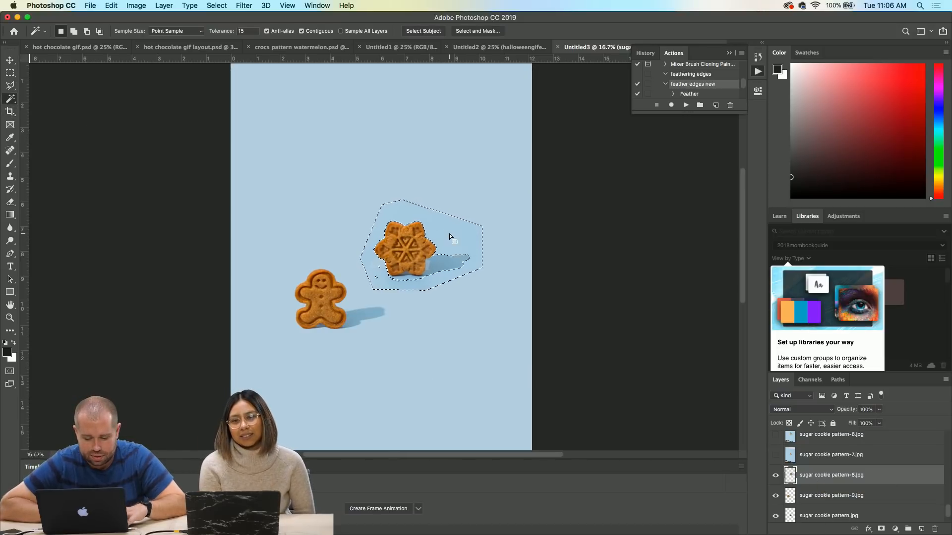
{"action": "key", "text": "shift"}
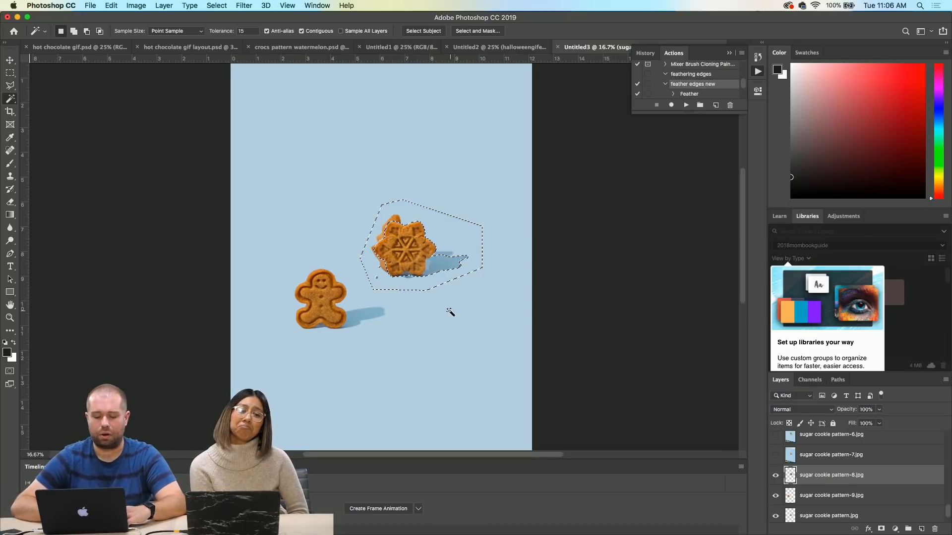
- Clear the selected background and move the snowflake cookie with its shadow above the tree cookie
{"action": "left_click", "coordinate": [9, 59]}
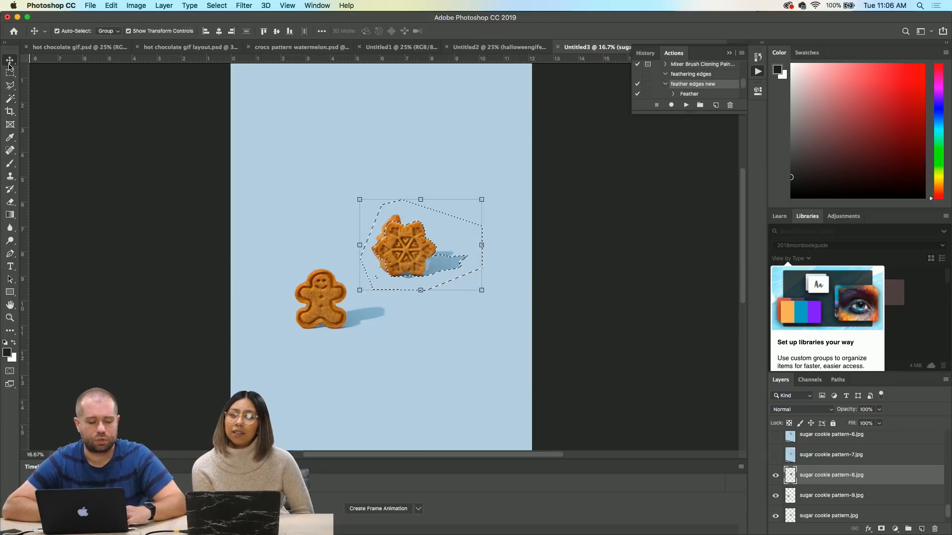
{"action": "left_click_drag", "start_coordinate": [397, 237], "coordinate": [349, 171]}
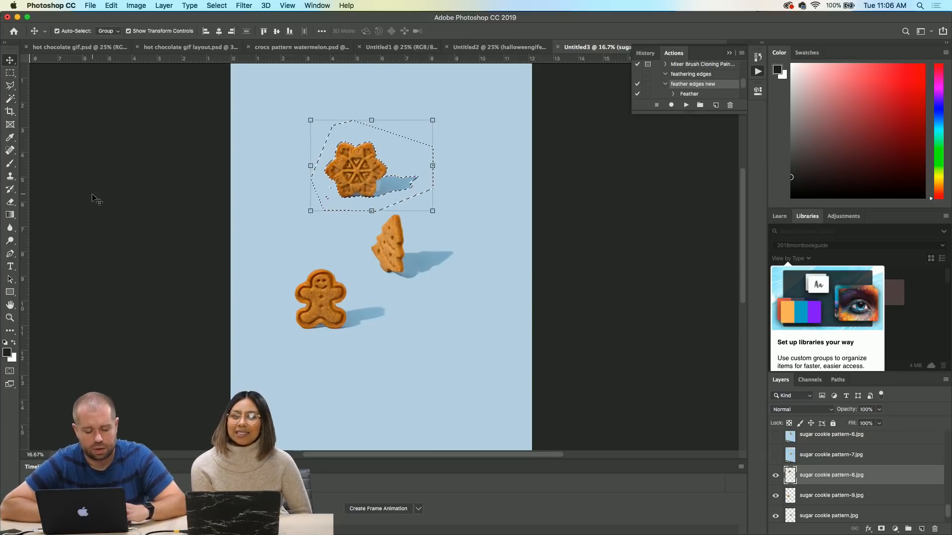
- Inspect the snowflake selection in Quick Mask mode, erase the stray masked specks beside the cookie, and return to standard mode
{"action": "left_click", "coordinate": [10, 371]}
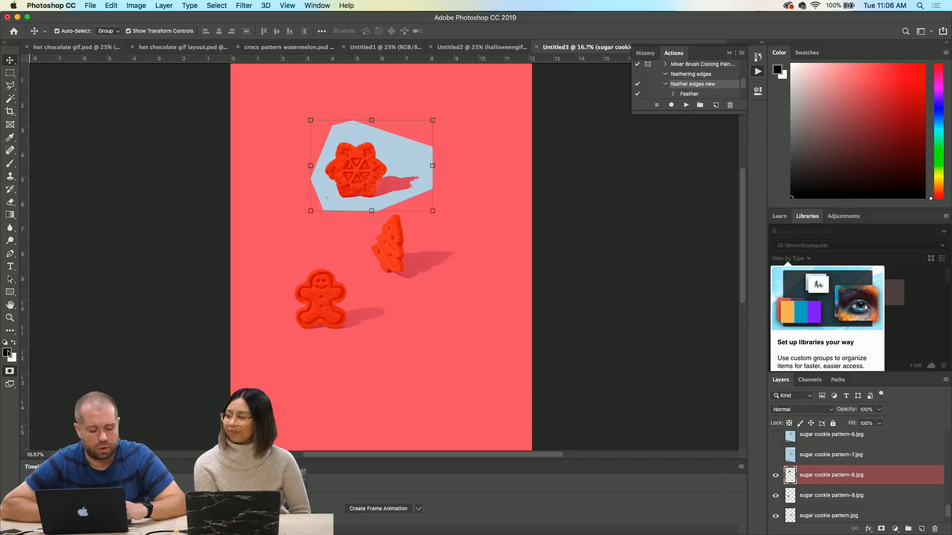
{"action": "left_click", "coordinate": [10, 373]}
{"action": "left_click", "coordinate": [9, 371]}
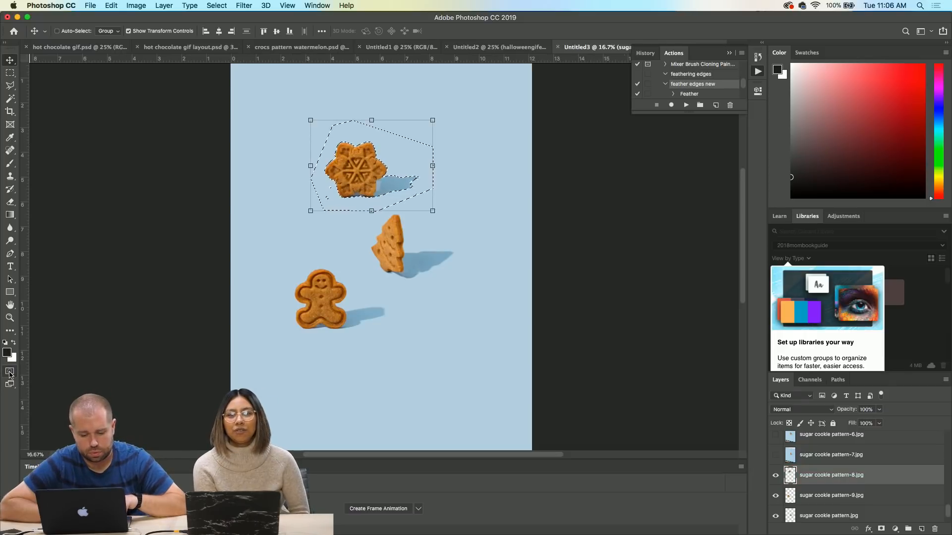
{"action": "left_click", "coordinate": [10, 372]}
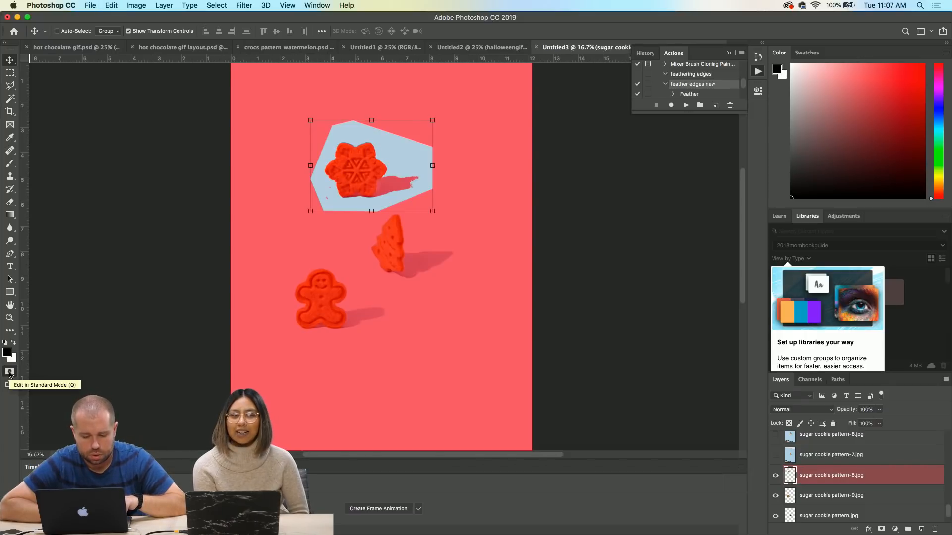
{"action": "left_click", "coordinate": [10, 373]}
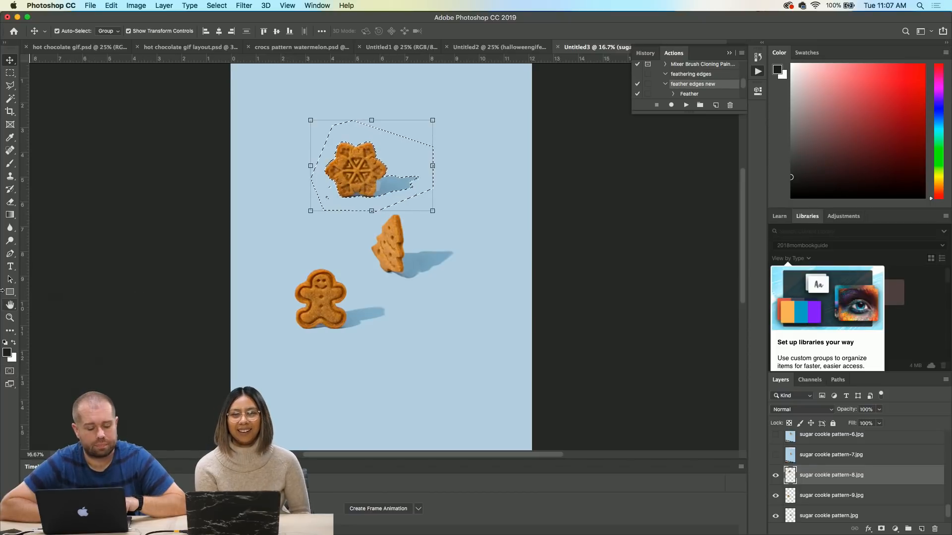
{"action": "left_click", "coordinate": [10, 372]}
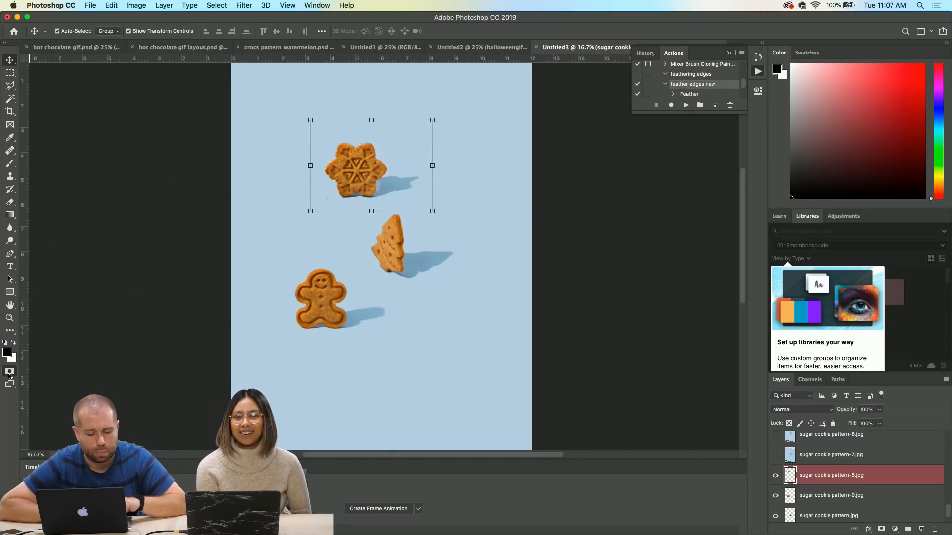
{"action": "left_click", "coordinate": [8, 203]}
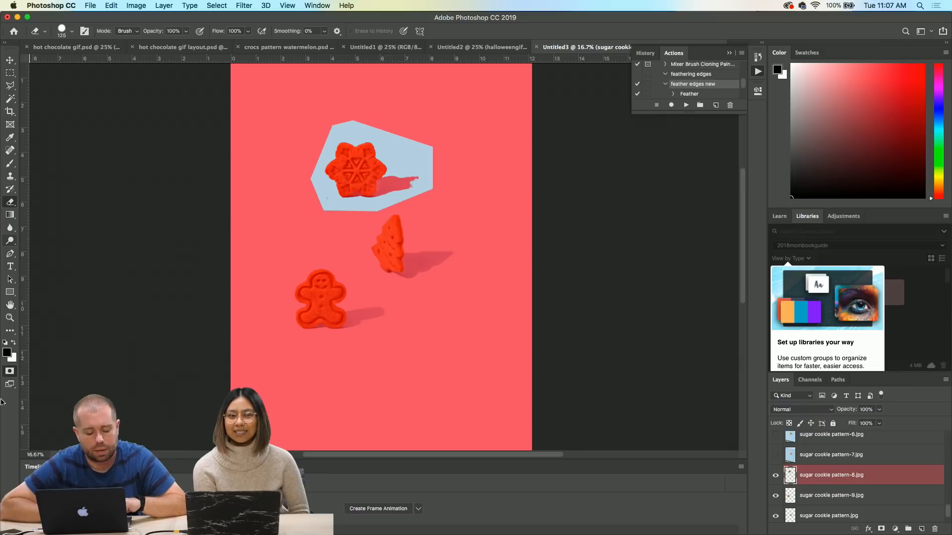
{"action": "left_click", "coordinate": [9, 371]}
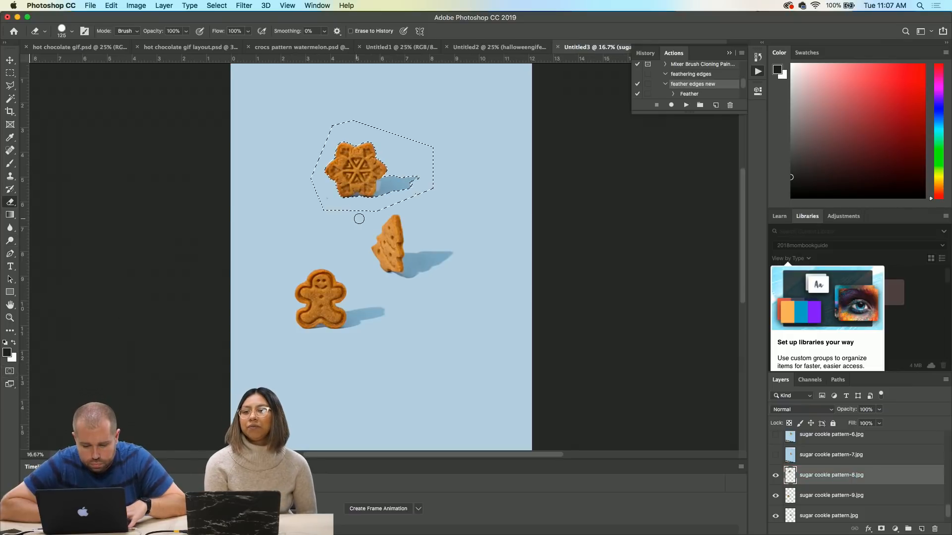
- Feather the snowflake selection with the recorded "feather edges new" action and look through the other recorded actions
{"action": "key", "text": "super+plus"}
{"action": "key", "text": "super+plus"}
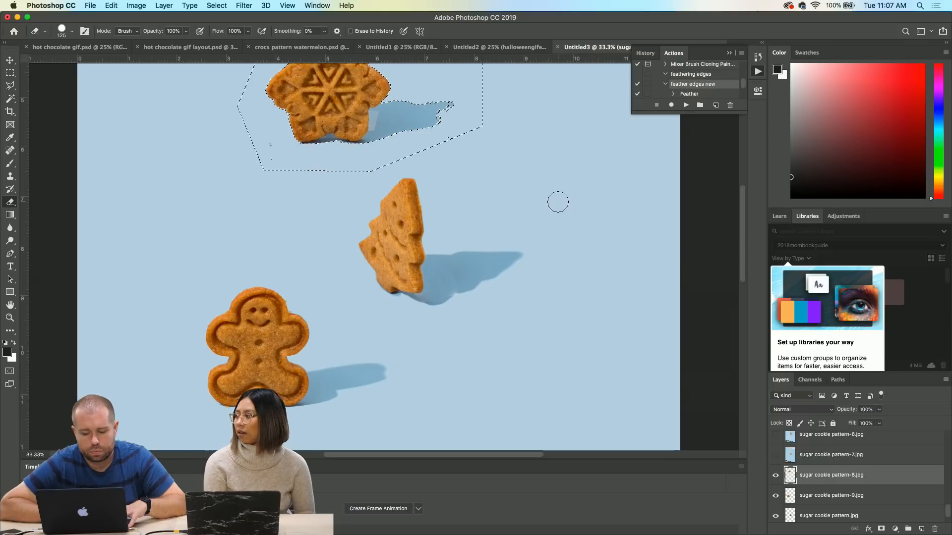
{"action": "scroll", "coordinate": [557, 200], "scroll_direction": "up", "scroll_amount": 5}
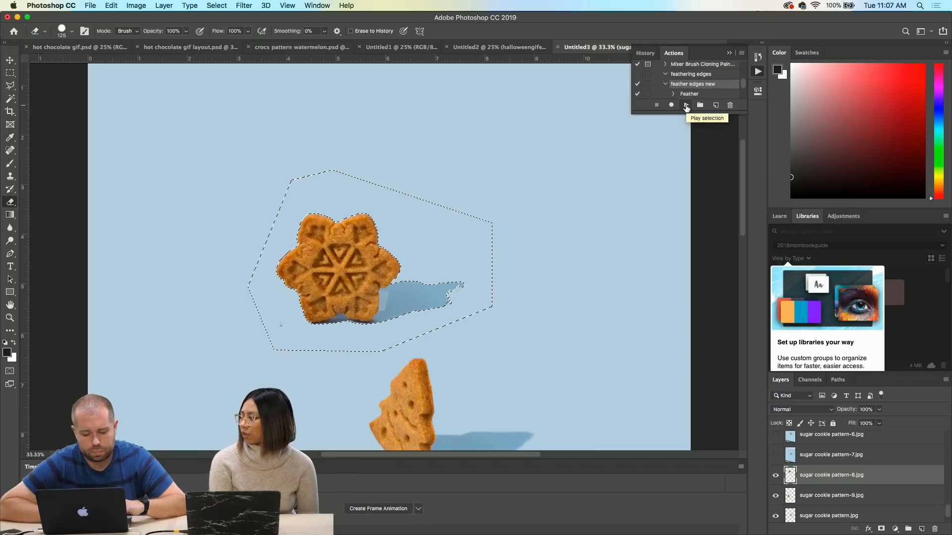
{"action": "scroll", "coordinate": [699, 99], "scroll_direction": "up", "scroll_amount": 2}
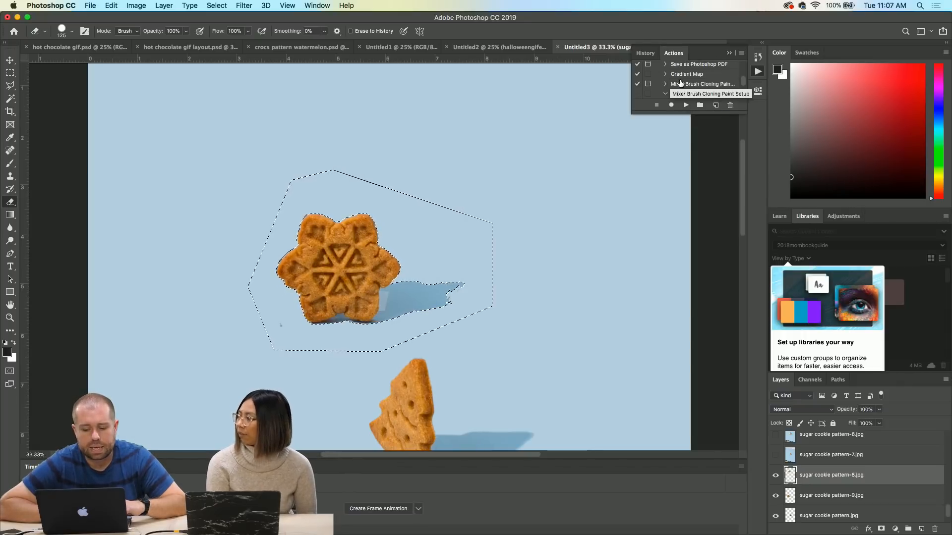
{"action": "left_click", "coordinate": [680, 85]}
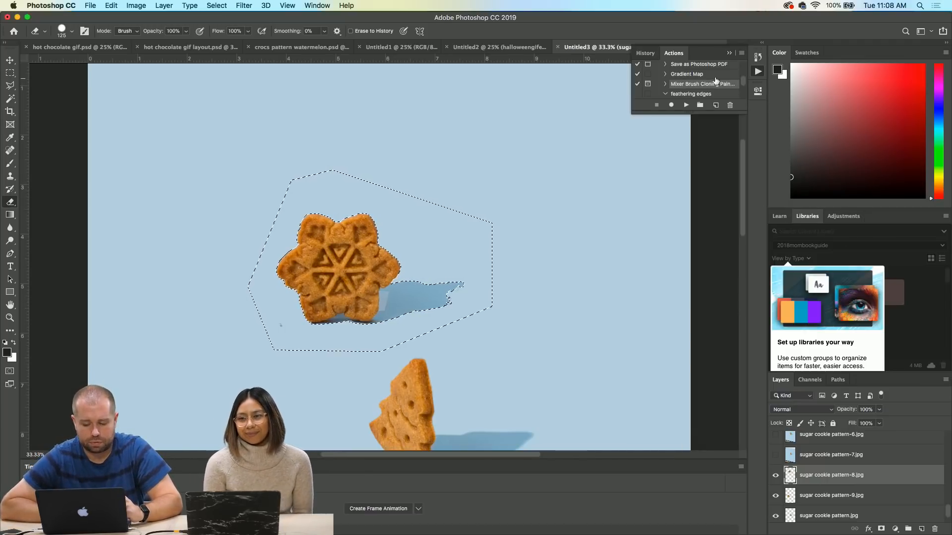
{"action": "scroll", "coordinate": [694, 86], "scroll_direction": "up", "scroll_amount": 2}
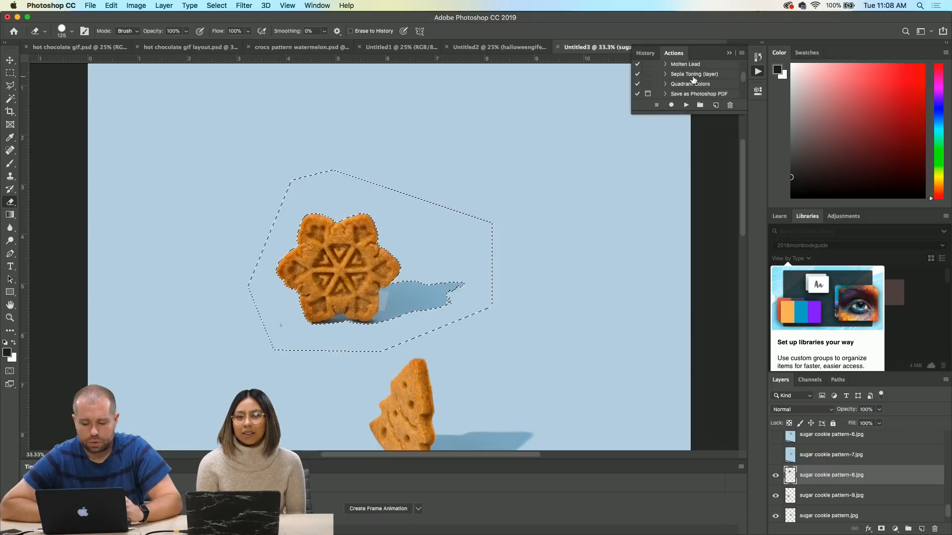
{"action": "scroll", "coordinate": [692, 82], "scroll_direction": "down", "scroll_amount": 5}
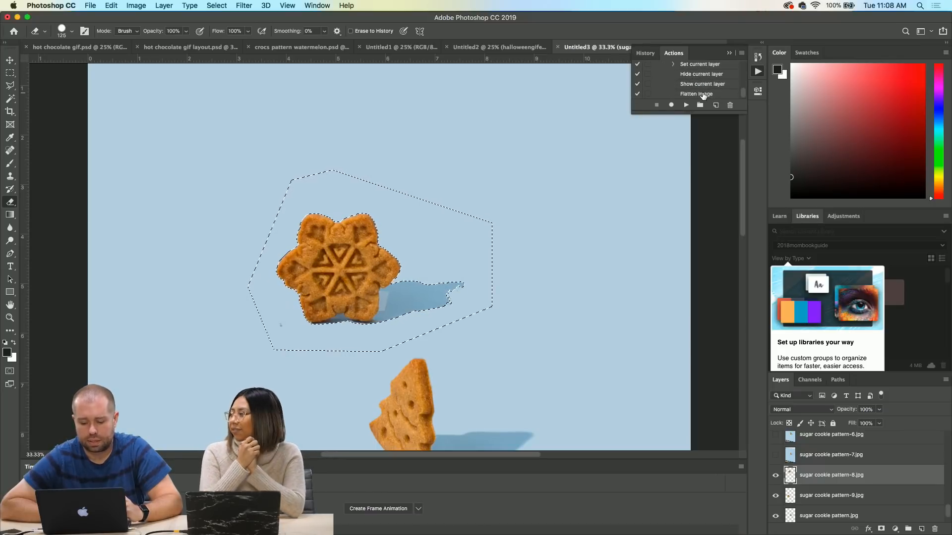
{"action": "scroll", "coordinate": [703, 95], "scroll_direction": "up", "scroll_amount": 5}
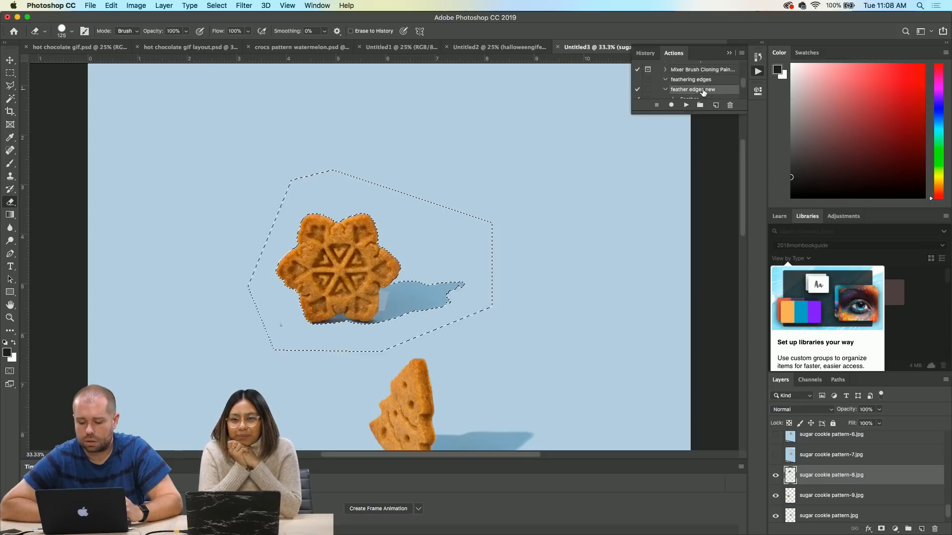
- Step back through the document history to the last Magic Wand state, before the background was cleared and the cookie moved
{"action": "left_click", "coordinate": [755, 56]}
{"action": "scroll", "coordinate": [672, 82], "scroll_direction": "up", "scroll_amount": 1}
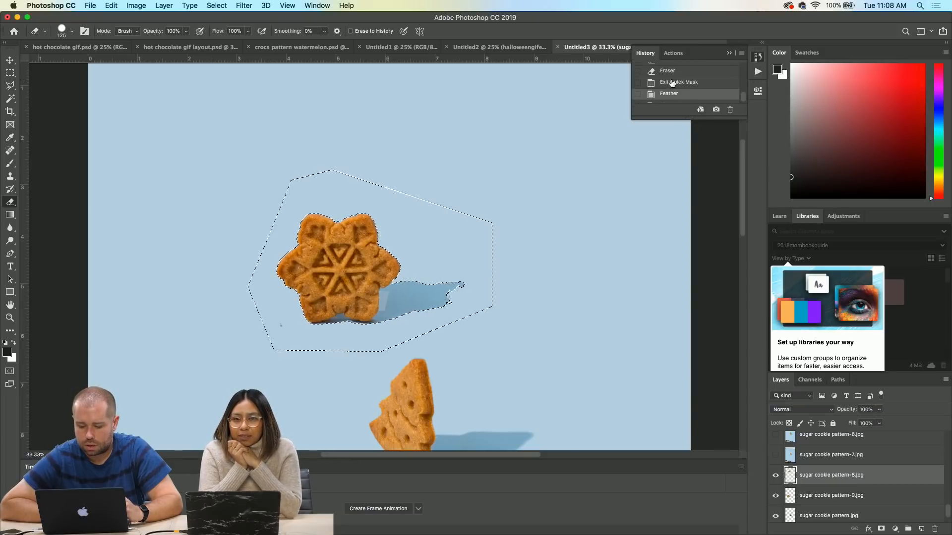
{"action": "left_click", "coordinate": [673, 81]}
{"action": "left_click", "coordinate": [670, 74]}
{"action": "scroll", "coordinate": [671, 75], "scroll_direction": "up", "scroll_amount": 2}
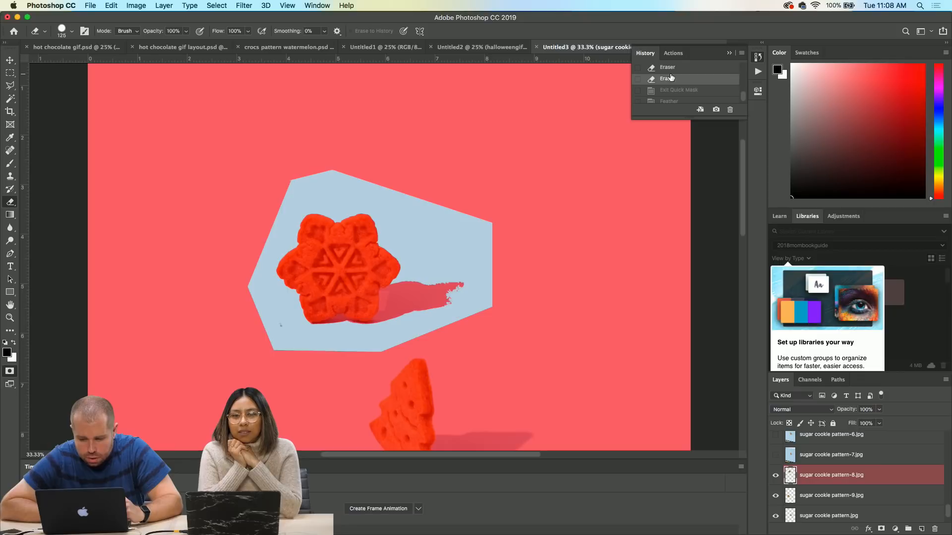
{"action": "left_click", "coordinate": [671, 75]}
{"action": "scroll", "coordinate": [670, 76], "scroll_direction": "up", "scroll_amount": 1}
{"action": "left_click", "coordinate": [671, 77]}
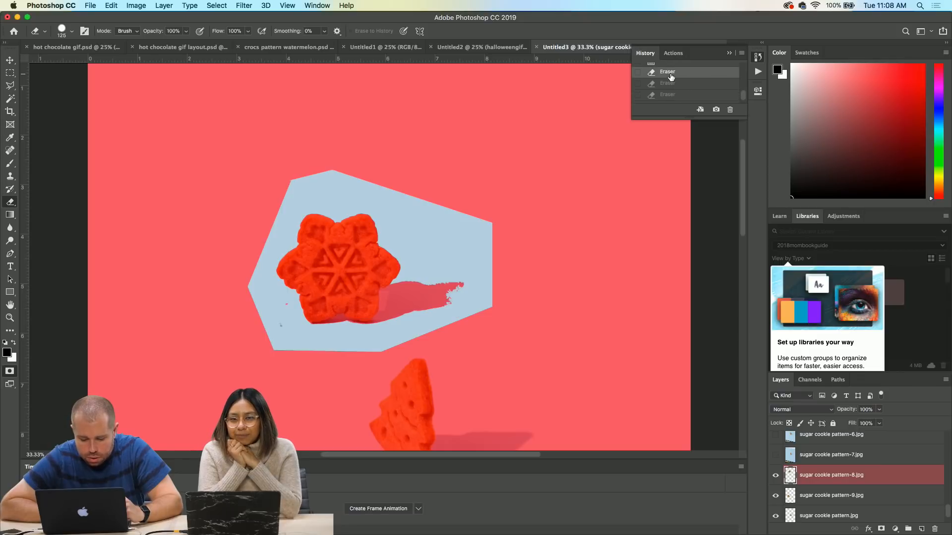
{"action": "scroll", "coordinate": [672, 81], "scroll_direction": "up", "scroll_amount": 1}
{"action": "scroll", "coordinate": [670, 74], "scroll_direction": "up", "scroll_amount": 3}
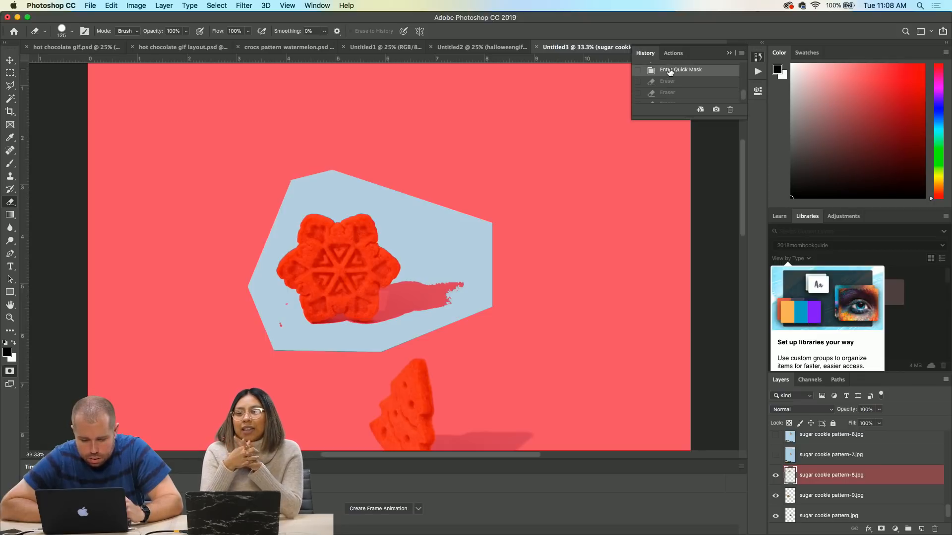
{"action": "left_click", "coordinate": [670, 76]}
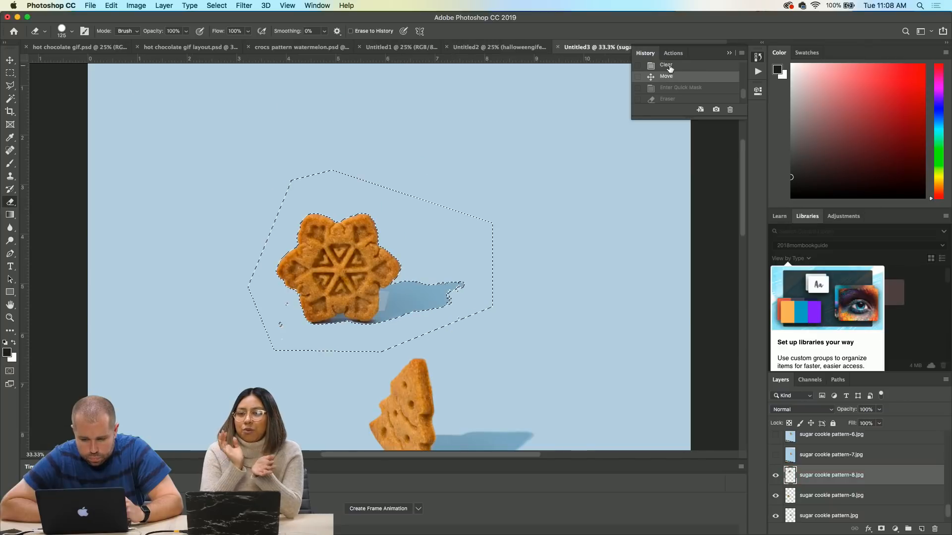
{"action": "left_click", "coordinate": [670, 67]}
{"action": "scroll", "coordinate": [670, 68], "scroll_direction": "up", "scroll_amount": 1}
{"action": "left_click", "coordinate": [670, 68]}
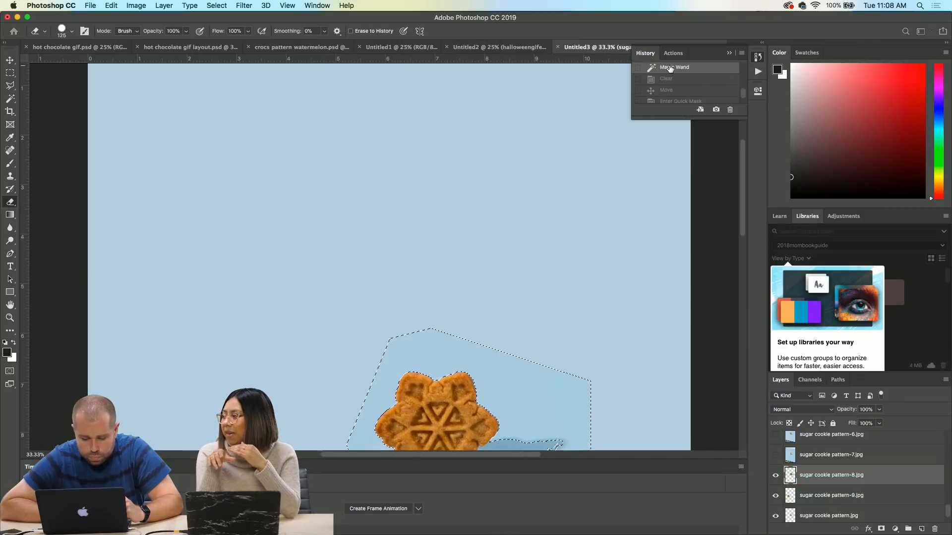
- Enter Quick Mask mode and erase the stray red specks near the snowflake cookie's lower-left edge, then collapse the history
{"action": "scroll", "coordinate": [634, 206], "scroll_direction": "down", "scroll_amount": 5}
{"action": "scroll", "coordinate": [634, 205], "scroll_direction": "right", "scroll_amount": 2}
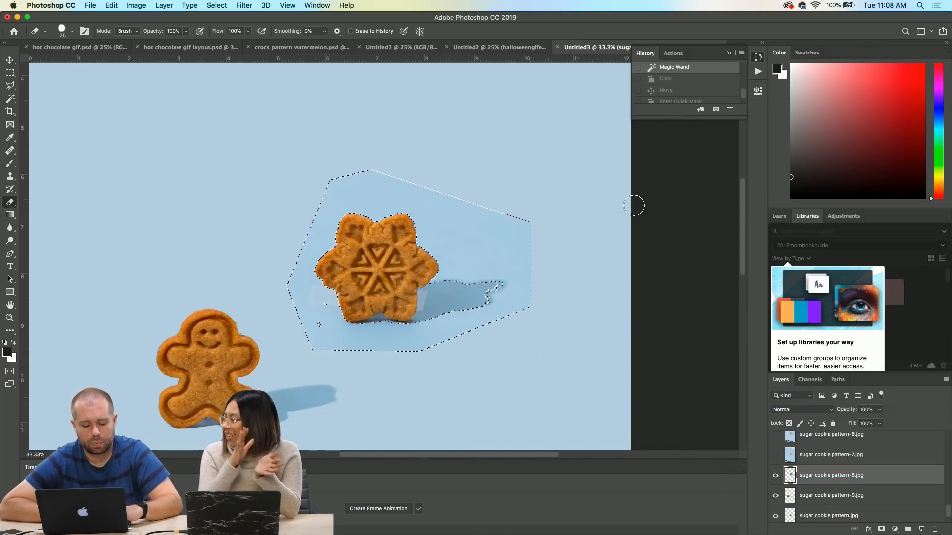
{"action": "left_click", "coordinate": [9, 370]}
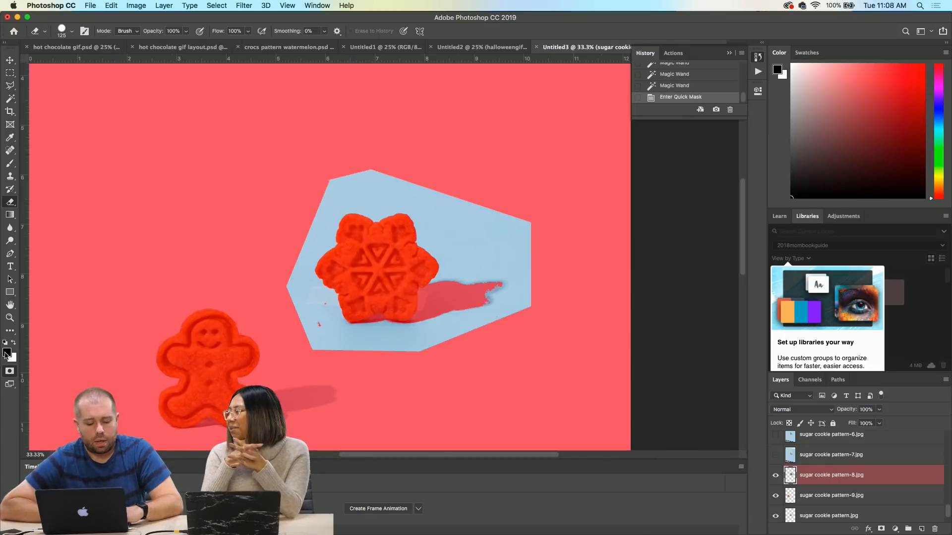
{"action": "left_click", "coordinate": [319, 315]}
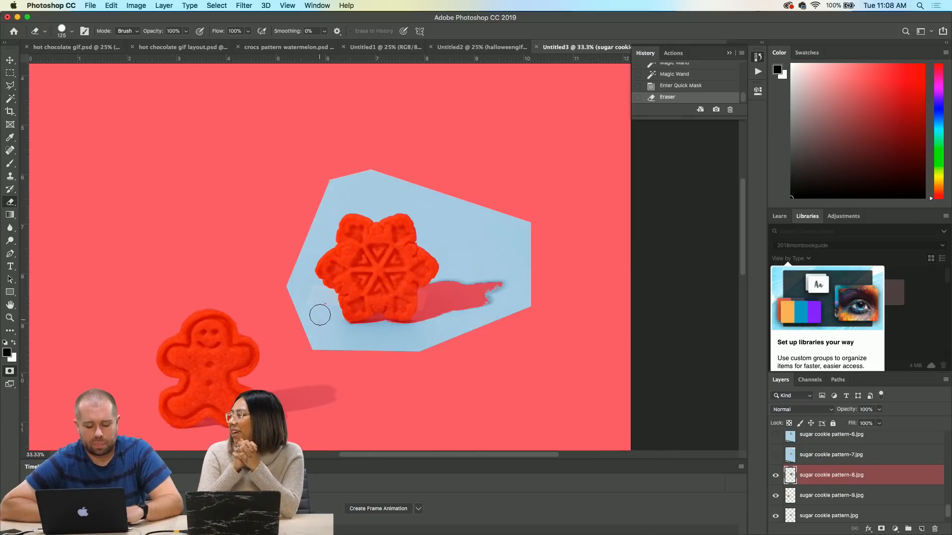
{"action": "left_click", "coordinate": [322, 306]}
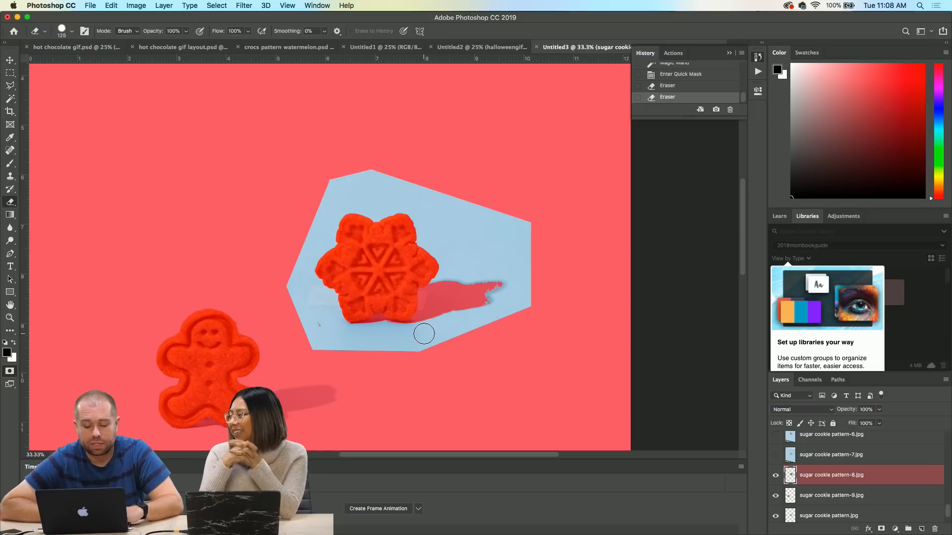
{"action": "left_click", "coordinate": [729, 53]}
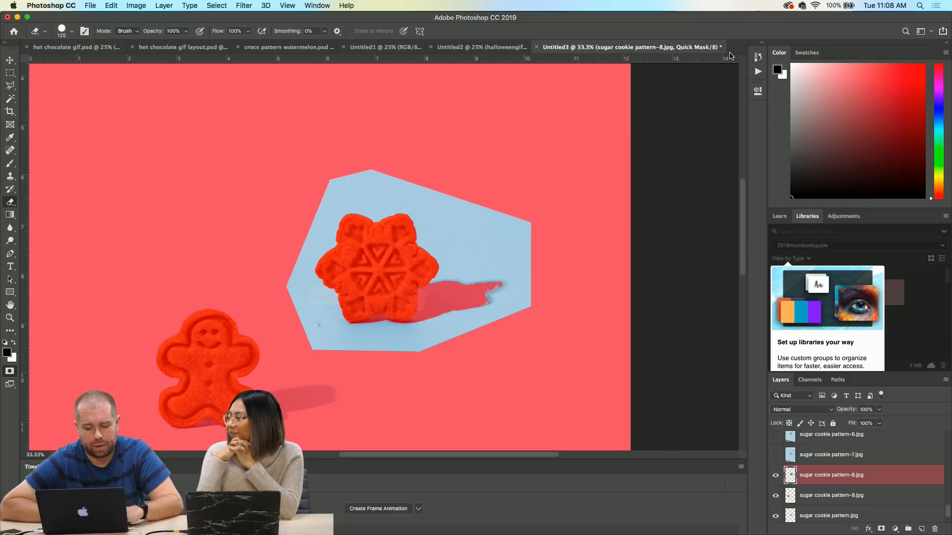
- Exit Quick Mask mode and refine the snowflake cookie's background selection along the edge of its shadow with the Magic Wand
{"action": "left_click", "coordinate": [757, 58]}
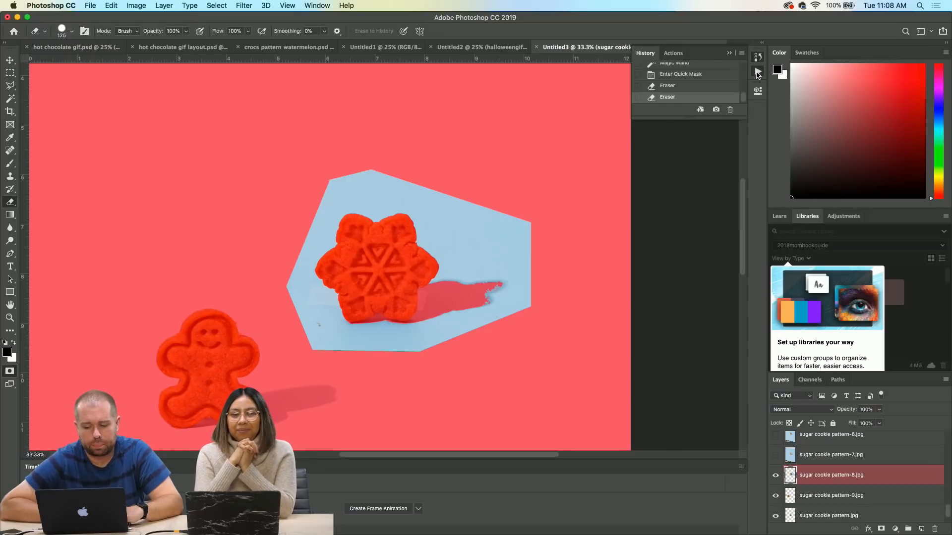
{"action": "left_click", "coordinate": [758, 72]}
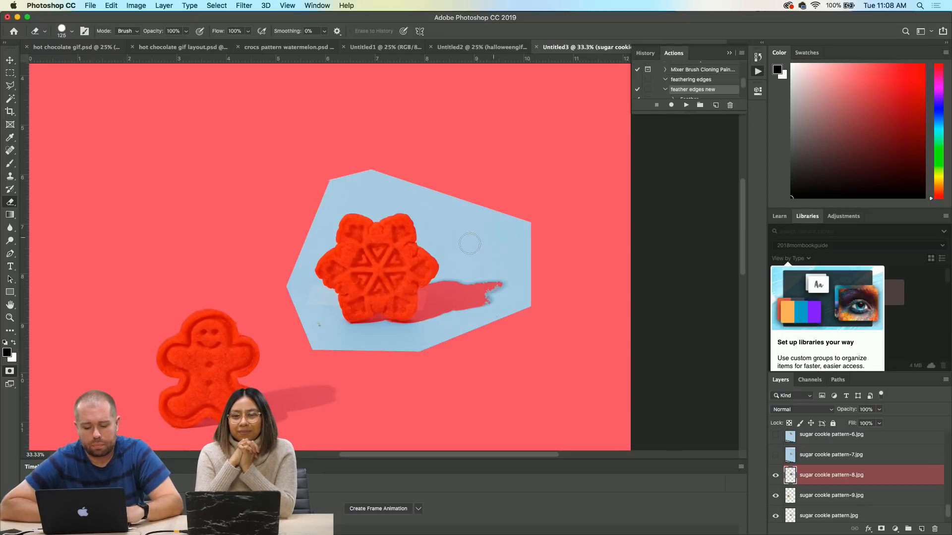
{"action": "left_click", "coordinate": [9, 373]}
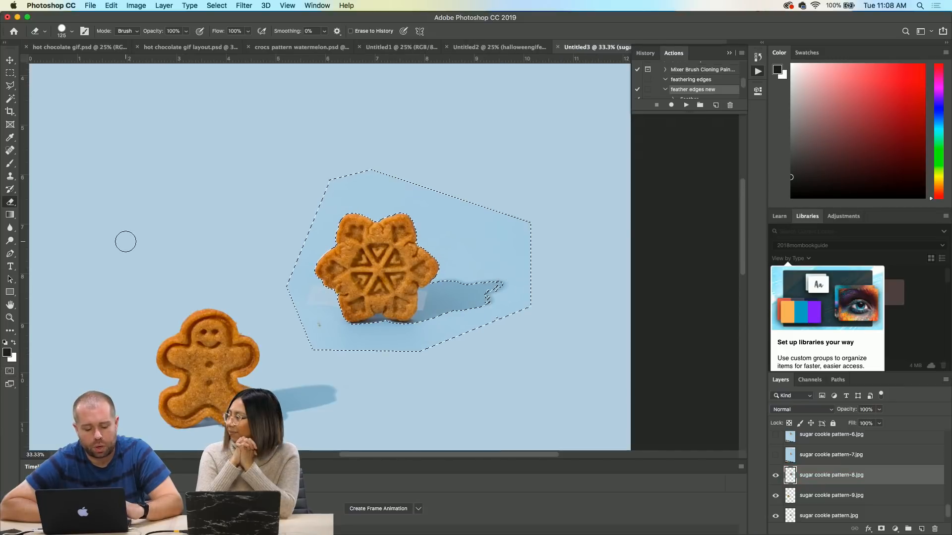
{"action": "left_click", "coordinate": [10, 99]}
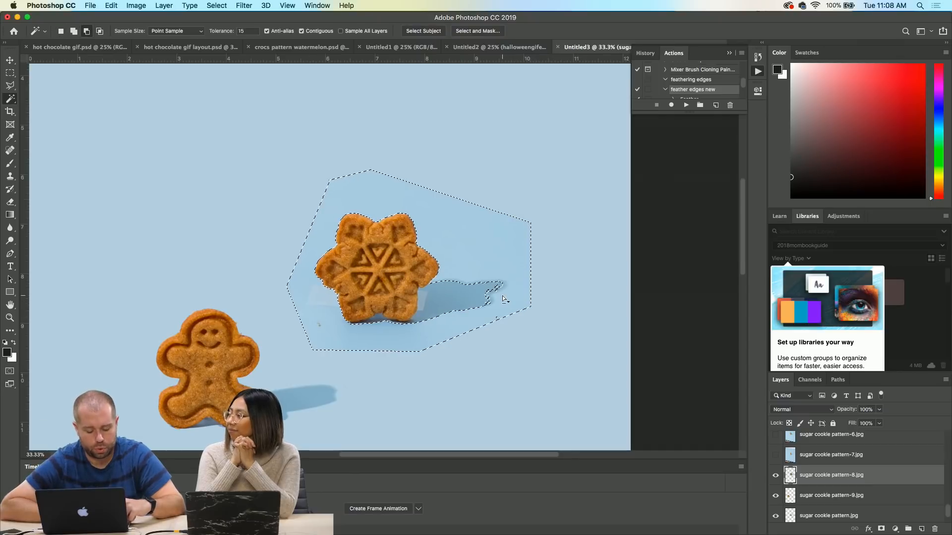
{"action": "left_click", "coordinate": [487, 293], "text": "alt"}
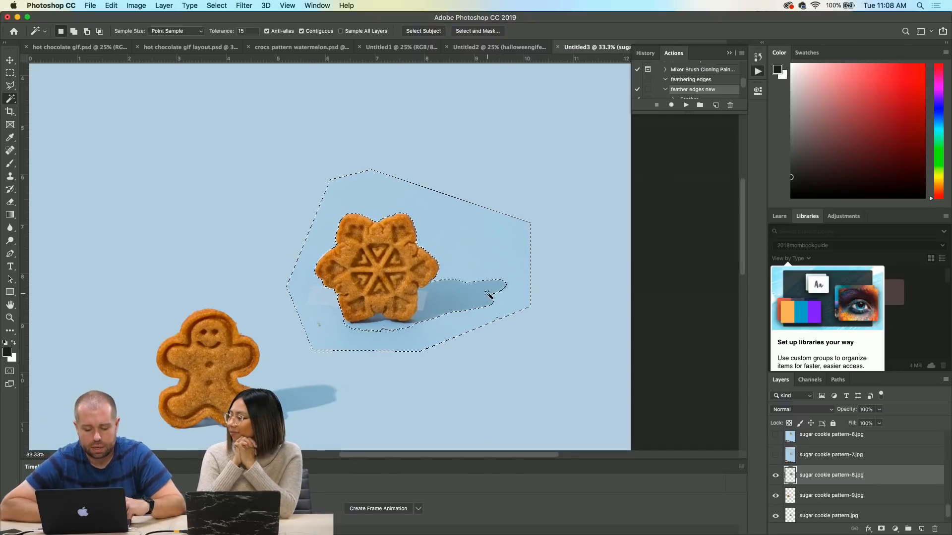
{"action": "left_click", "coordinate": [376, 324], "text": "shift"}
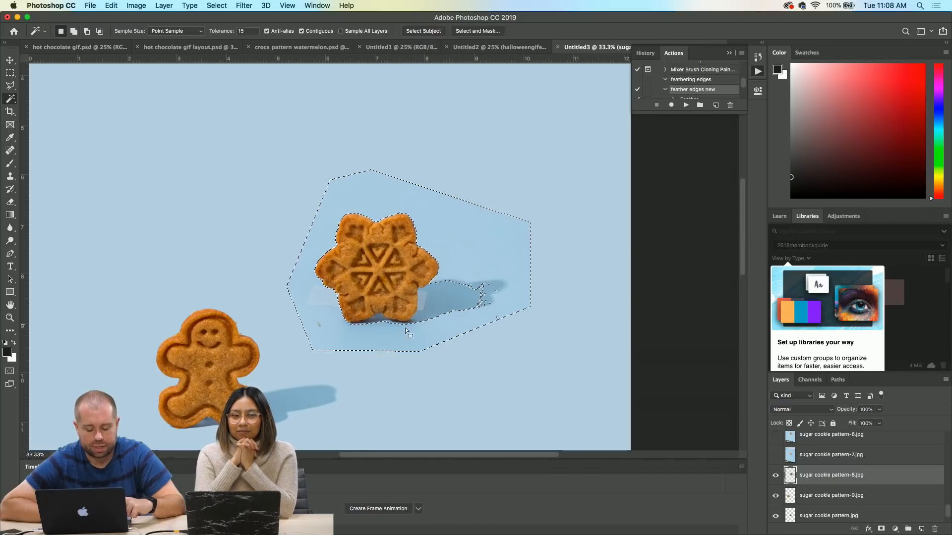
{"action": "left_click", "coordinate": [486, 294], "text": "alt"}
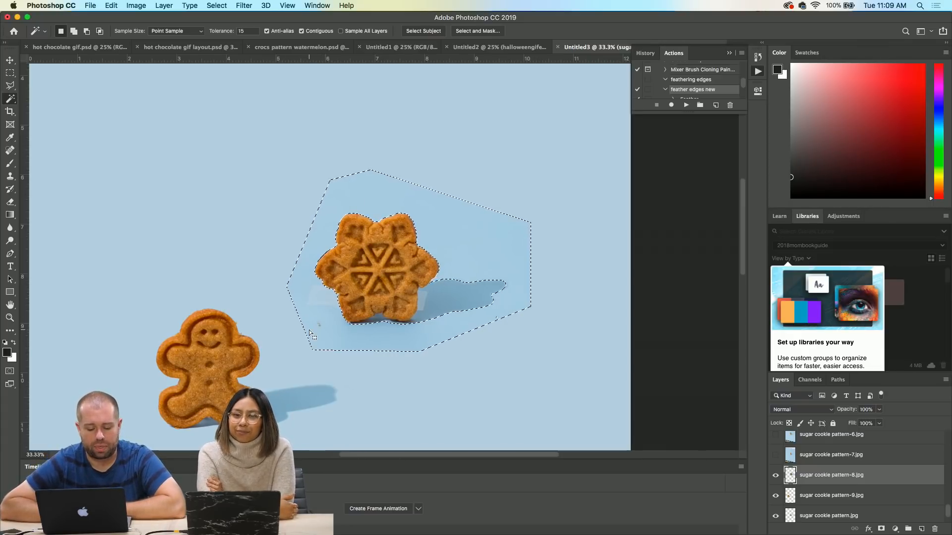
- Feather the snowflake's background selection with the recorded "feather edges new" action and delete the selected background
{"action": "left_click", "coordinate": [686, 105]}
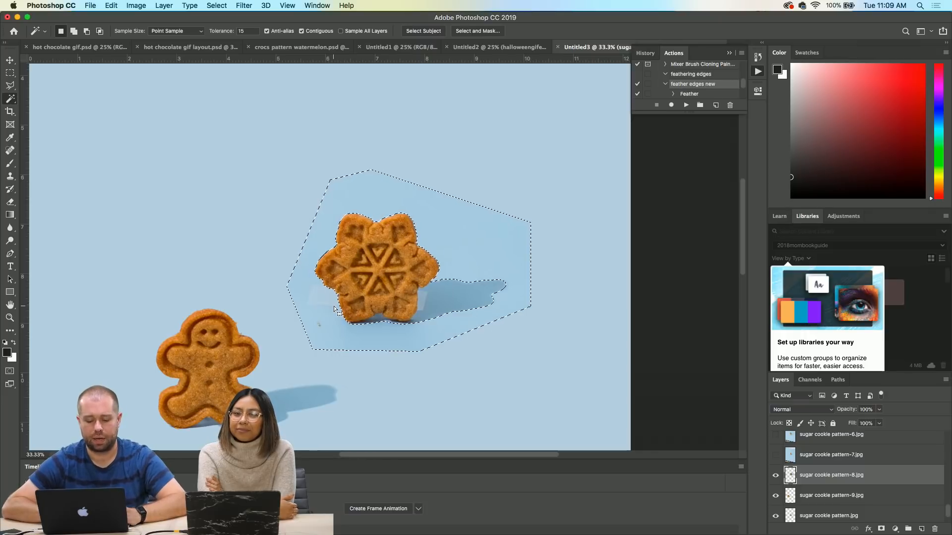
{"action": "key", "text": "BackSpace"}
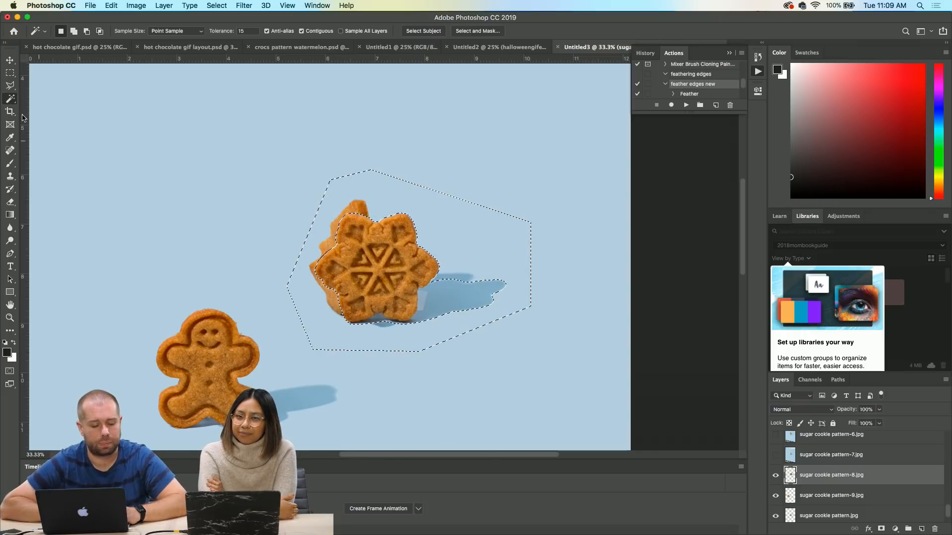
- Deselect and remove the pale patch in the shadow beside the snowflake cookie with the content-aware Spot Healing Brush
{"action": "left_click", "coordinate": [11, 153]}
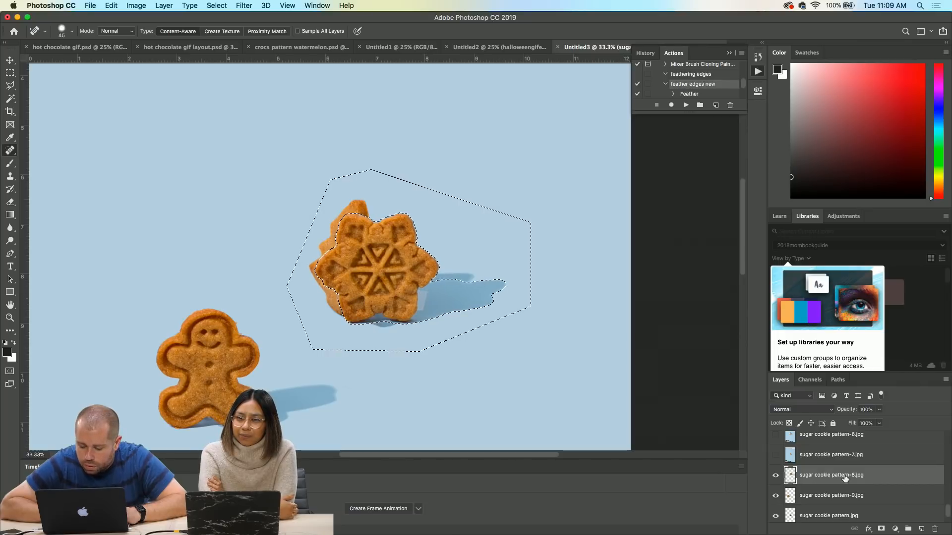
{"action": "key", "text": "ctrl+d"}
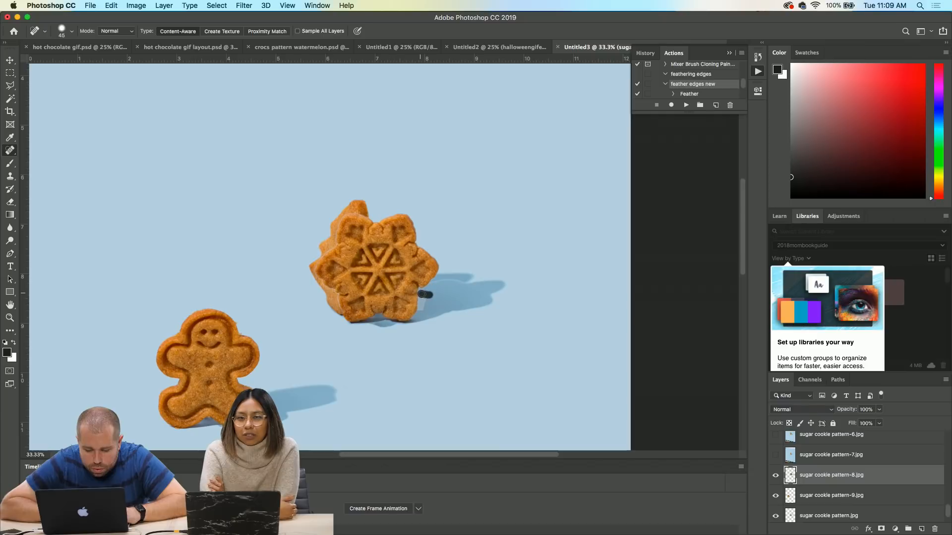
{"action": "left_click_drag", "start_coordinate": [424, 299], "coordinate": [425, 301]}
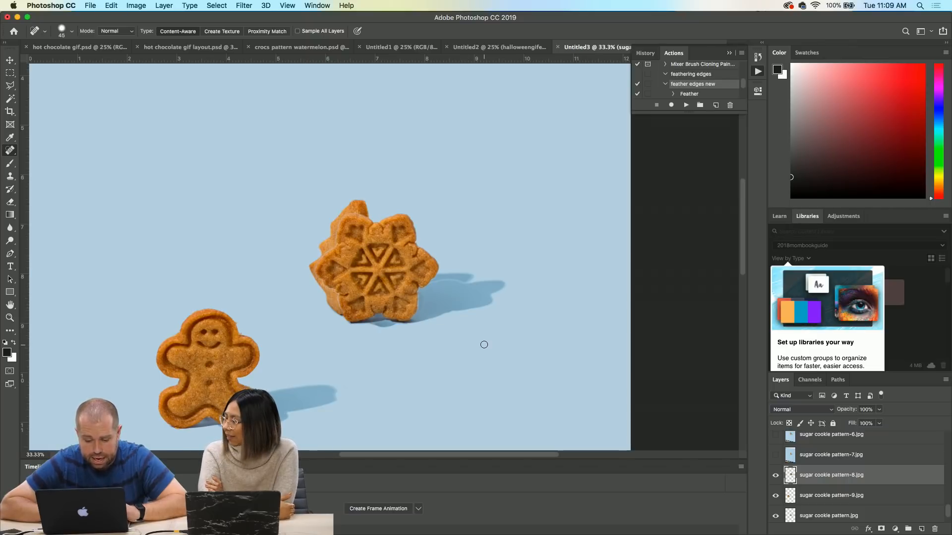
- Move the snowflake cookie with its shadow off the tree cookie, up and to the left above the gingerbread man
{"action": "left_click", "coordinate": [9, 62]}
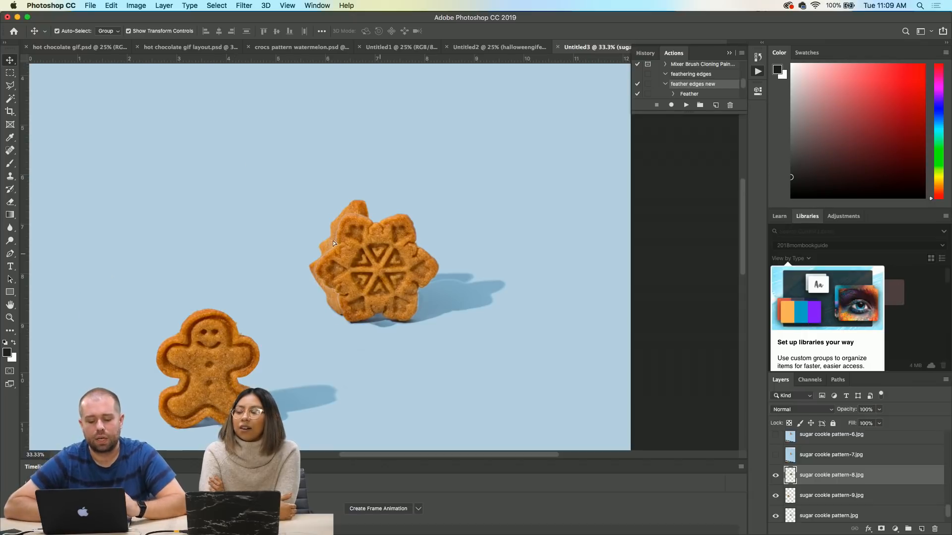
{"action": "left_click_drag", "start_coordinate": [384, 259], "coordinate": [190, 168]}
{"action": "key", "text": "super+minus"}
{"action": "key", "text": "super+minus"}
{"action": "key", "text": "super+minus"}
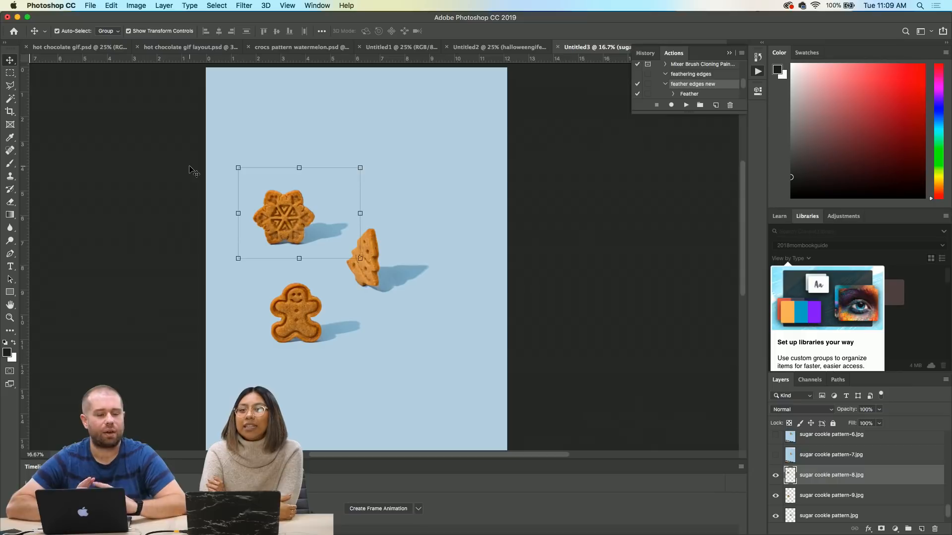
{"action": "left_click", "coordinate": [450, 336]}
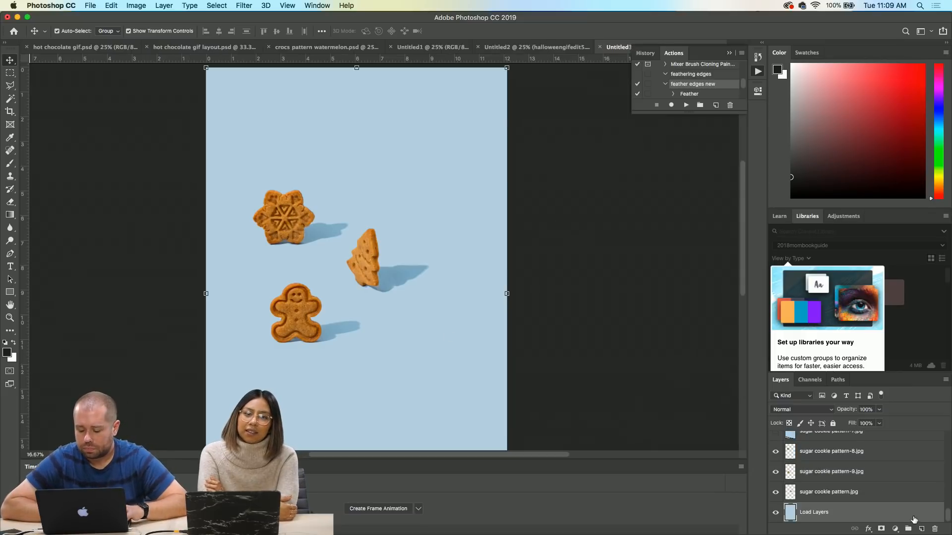
- Look through the hidden photo layers for a ribbon, previewing sugar cookie pattern-22.jpg and sugar cookie pattern-23.jpg
{"action": "scroll", "coordinate": [865, 465], "scroll_direction": "up", "scroll_amount": 10}
{"action": "scroll", "coordinate": [865, 465], "scroll_direction": "up", "scroll_amount": 5}
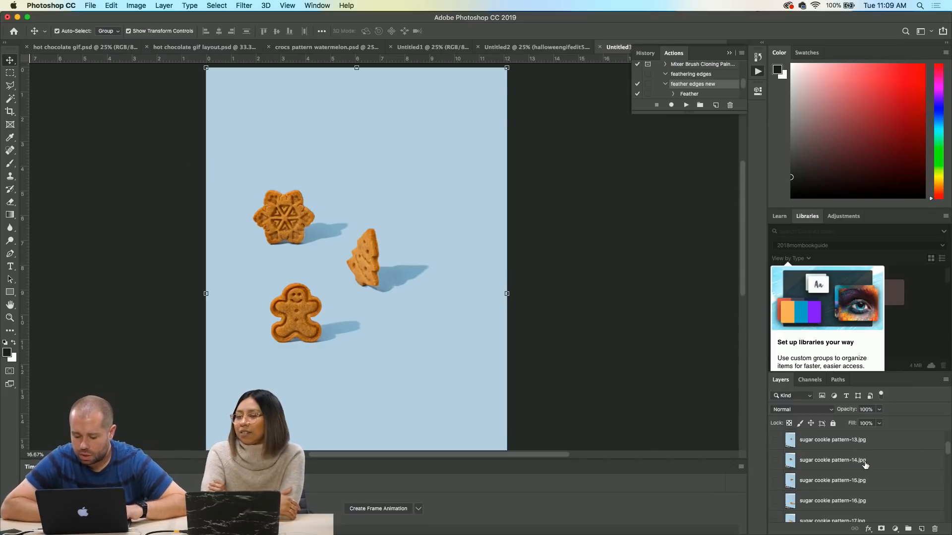
{"action": "scroll", "coordinate": [865, 464], "scroll_direction": "down", "scroll_amount": 3}
{"action": "scroll", "coordinate": [823, 496], "scroll_direction": "down", "scroll_amount": 3}
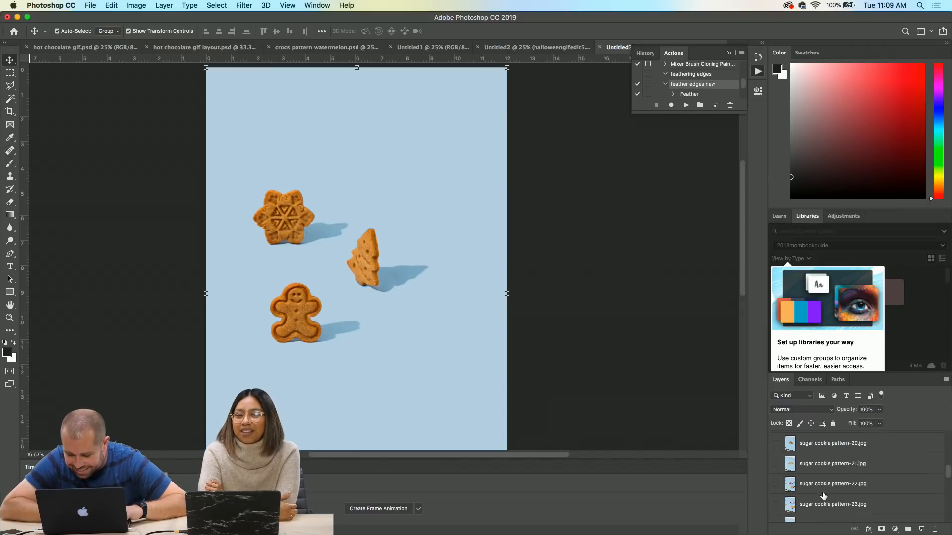
{"action": "left_click", "coordinate": [820, 485]}
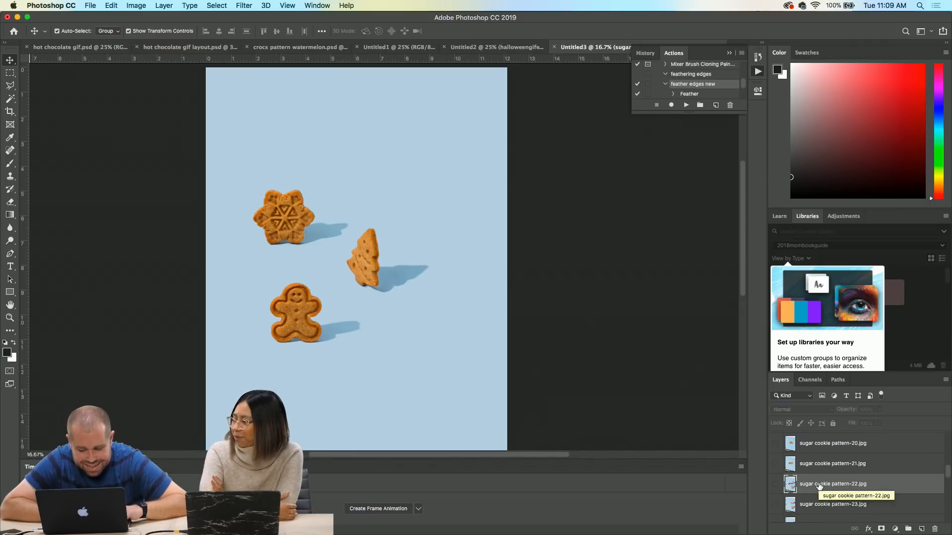
{"action": "left_click", "coordinate": [775, 484]}
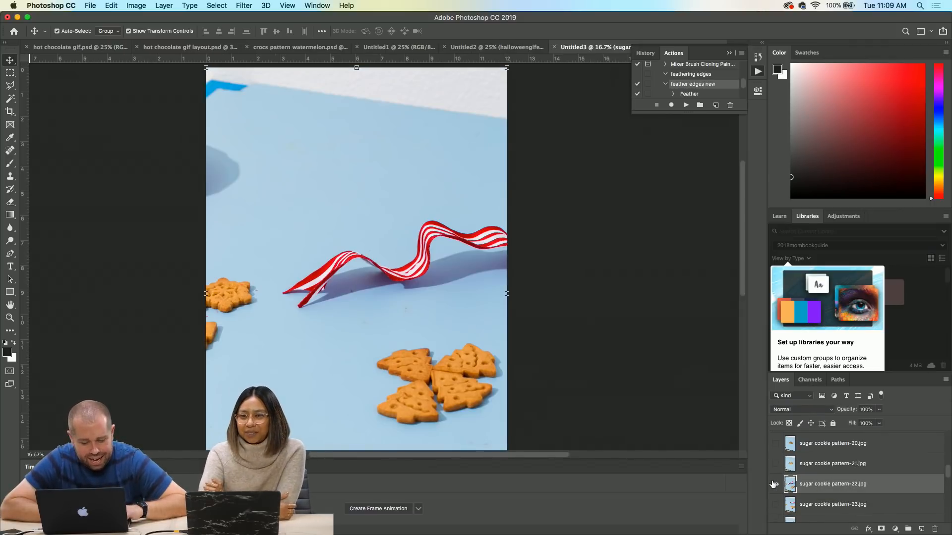
{"action": "left_click", "coordinate": [775, 485]}
{"action": "left_click", "coordinate": [820, 505]}
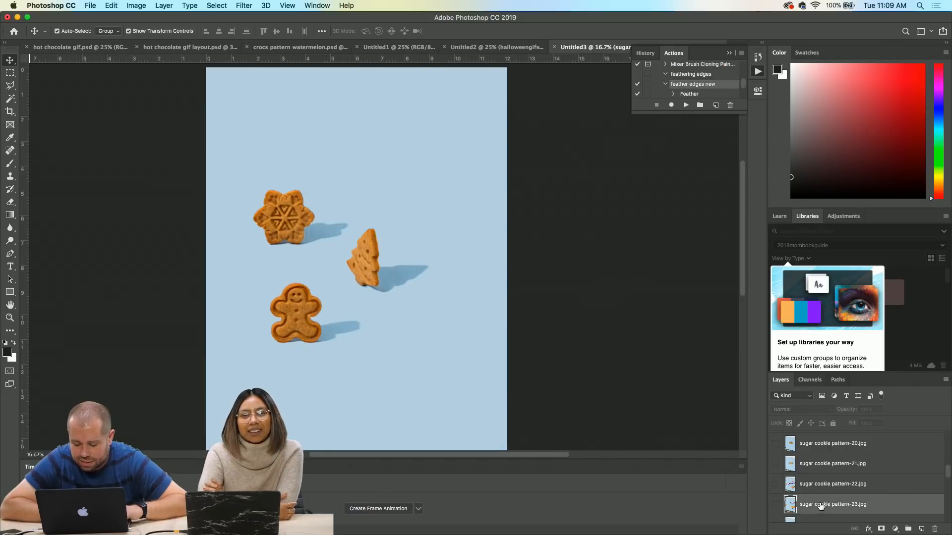
{"action": "left_click", "coordinate": [777, 506]}
{"action": "left_click", "coordinate": [777, 506]}
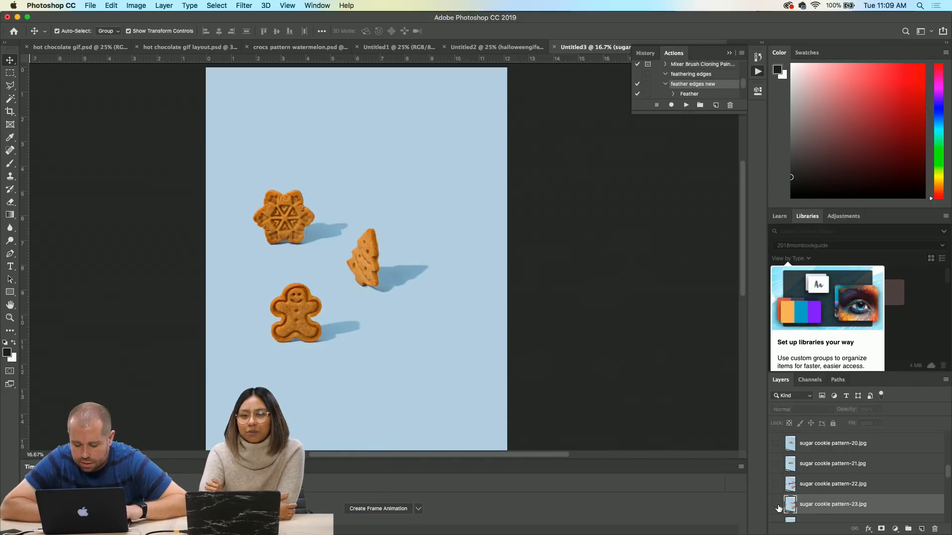
{"action": "scroll", "coordinate": [779, 509], "scroll_direction": "down", "scroll_amount": 2}
- Show sugar cookie pattern-24.jpg, outline its striped ribbon and shadow with the Polygonal Lasso, and delete everything outside the outline
{"action": "left_click", "coordinate": [776, 486]}
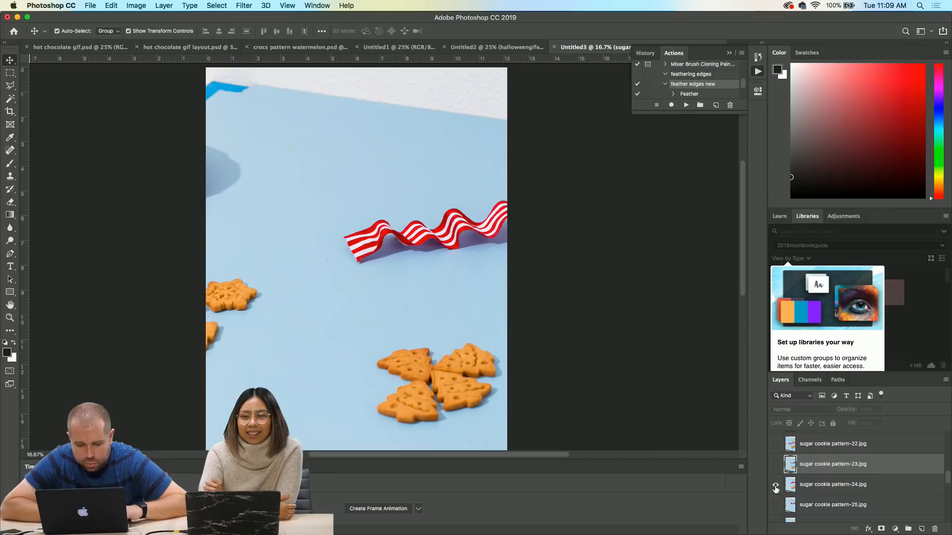
{"action": "left_click", "coordinate": [14, 88]}
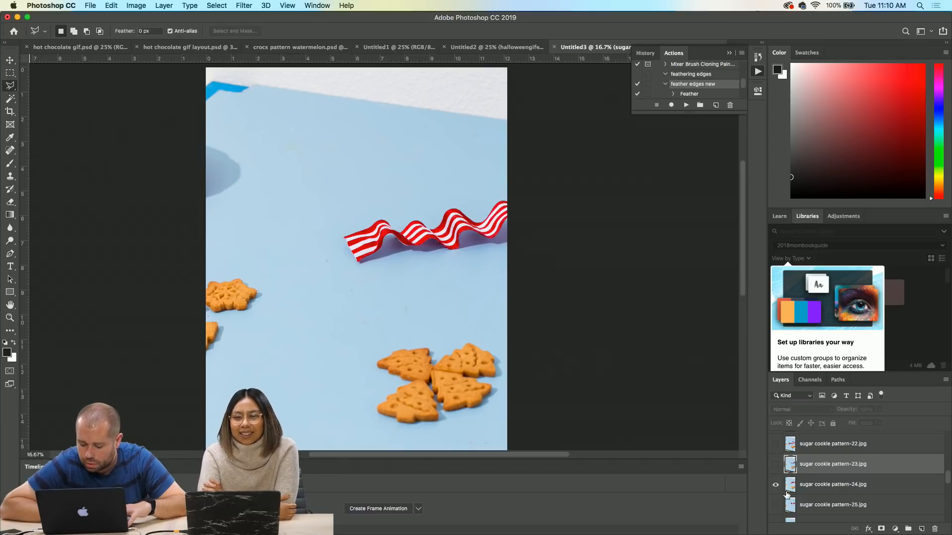
{"action": "left_click", "coordinate": [841, 488]}
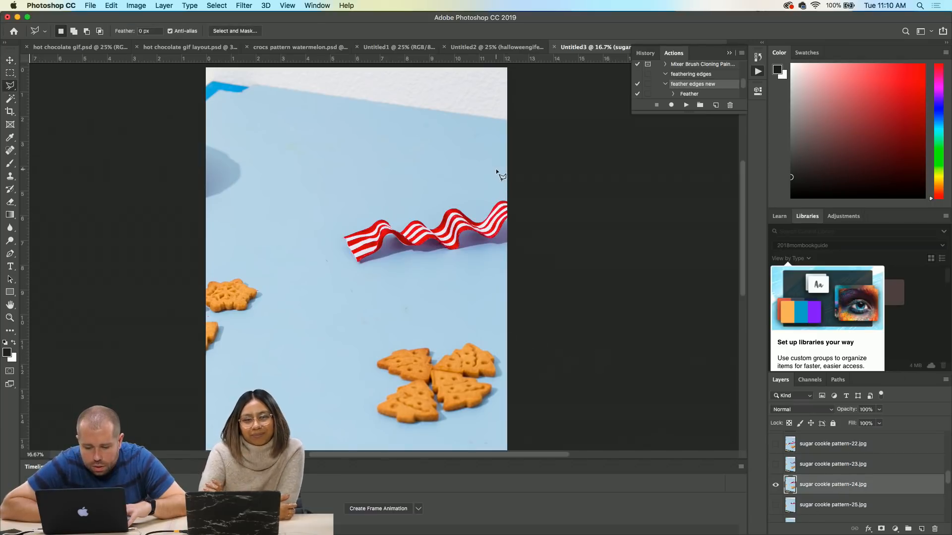
{"action": "left_click", "coordinate": [507, 181]}
{"action": "left_click", "coordinate": [322, 213]}
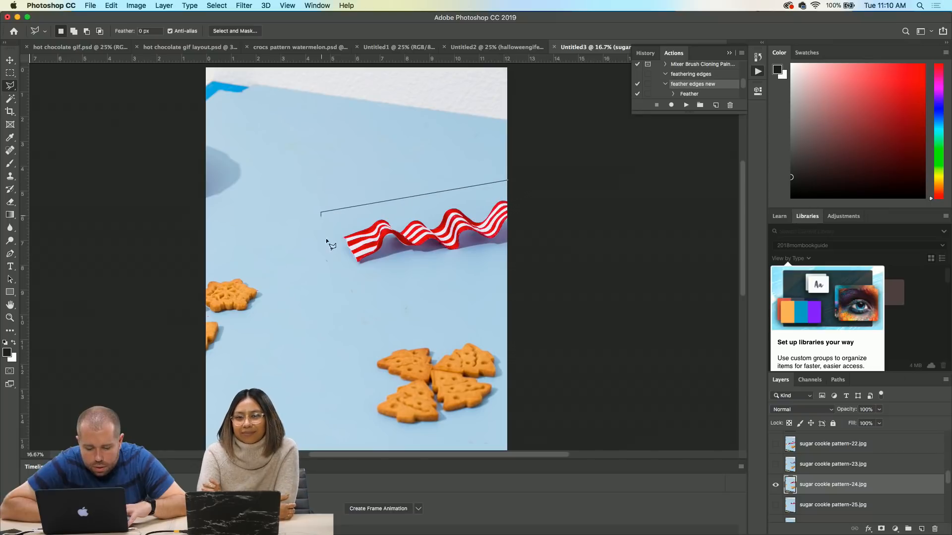
{"action": "left_click", "coordinate": [341, 287]}
{"action": "left_click", "coordinate": [516, 258]}
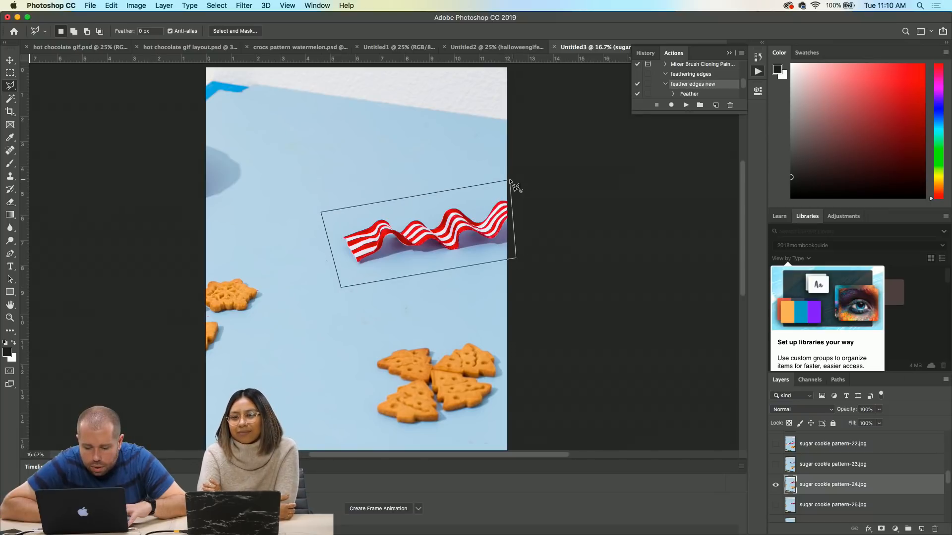
{"action": "left_click", "coordinate": [510, 181]}
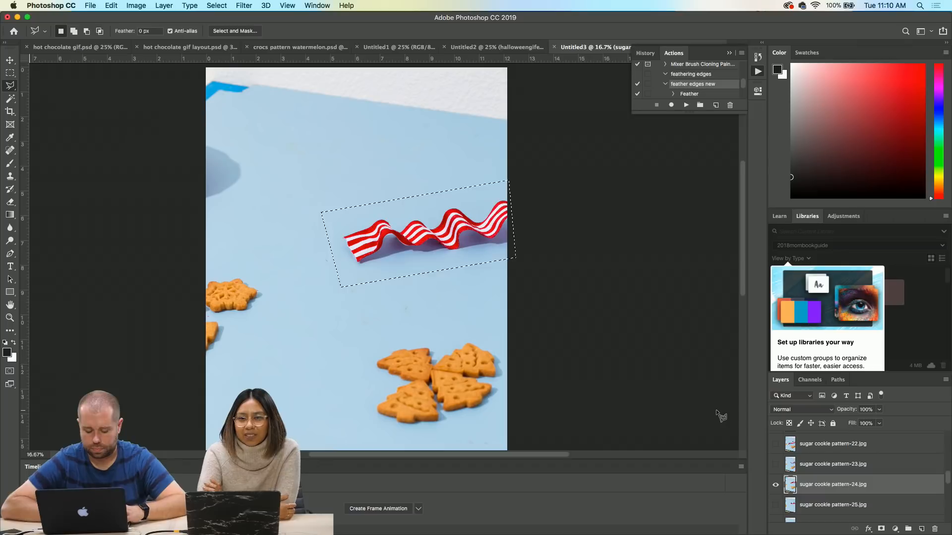
{"action": "key", "text": "super+shift+i"}
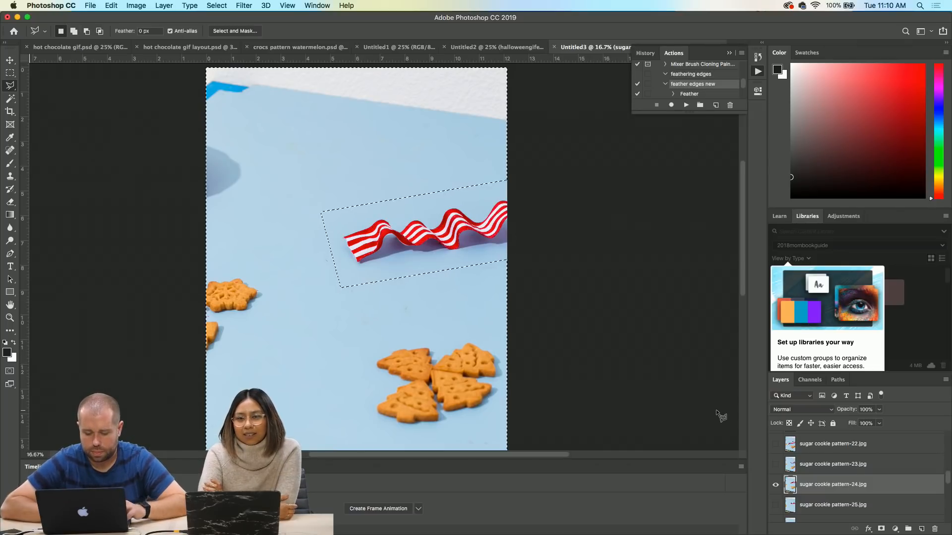
{"action": "key", "text": "Delete"}
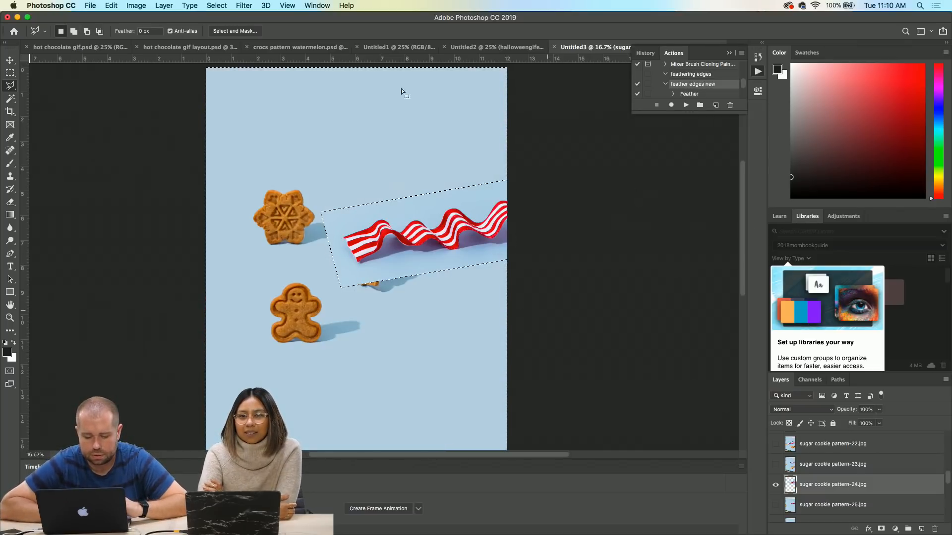
- Select the blue background around the ribbon and its shadow with the Magic Wand, feathering it with "feather edges new" and clearing it
{"action": "left_click", "coordinate": [9, 99]}
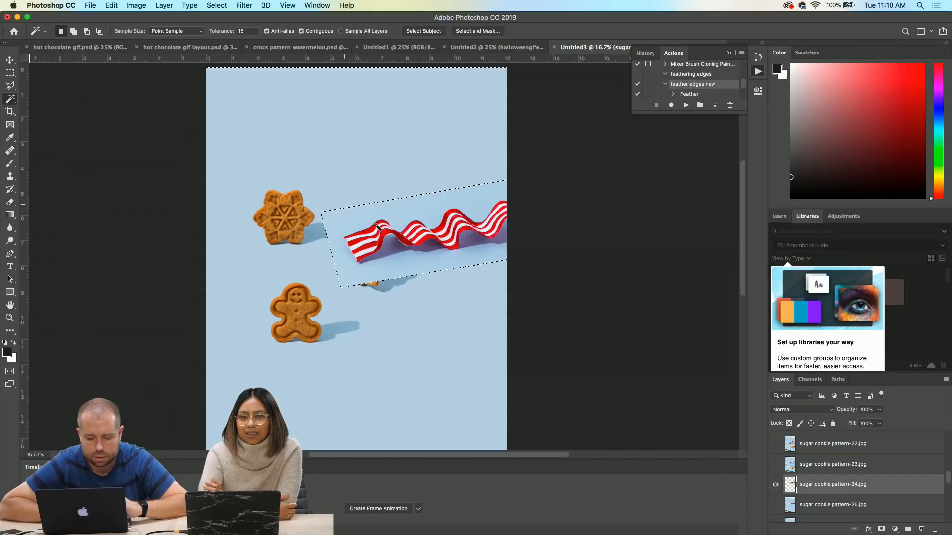
{"action": "left_click", "coordinate": [403, 209]}
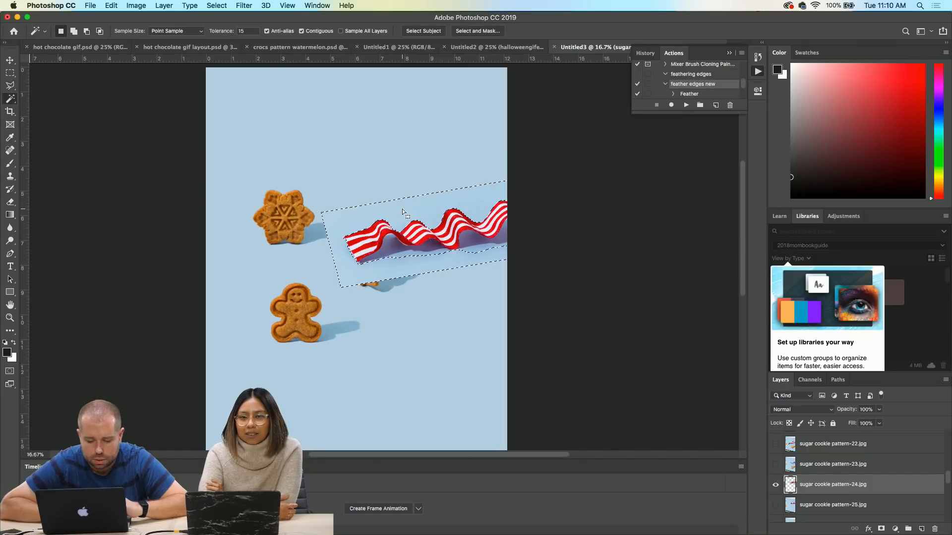
{"action": "left_click", "coordinate": [408, 252], "text": "shift"}
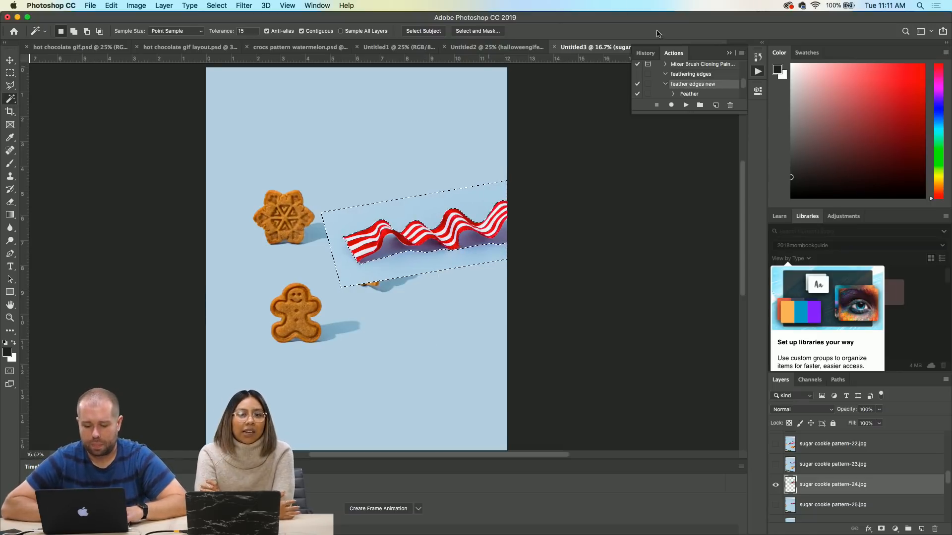
{"action": "left_click", "coordinate": [686, 105]}
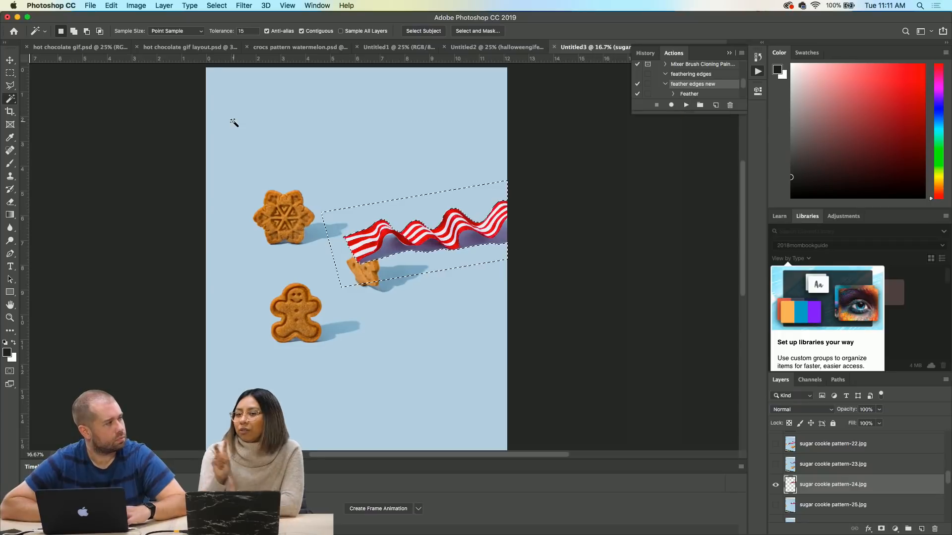
- Move the cut-out ribbon with its shadow up above the tree cookie and drop the selection
{"action": "left_click", "coordinate": [10, 61]}
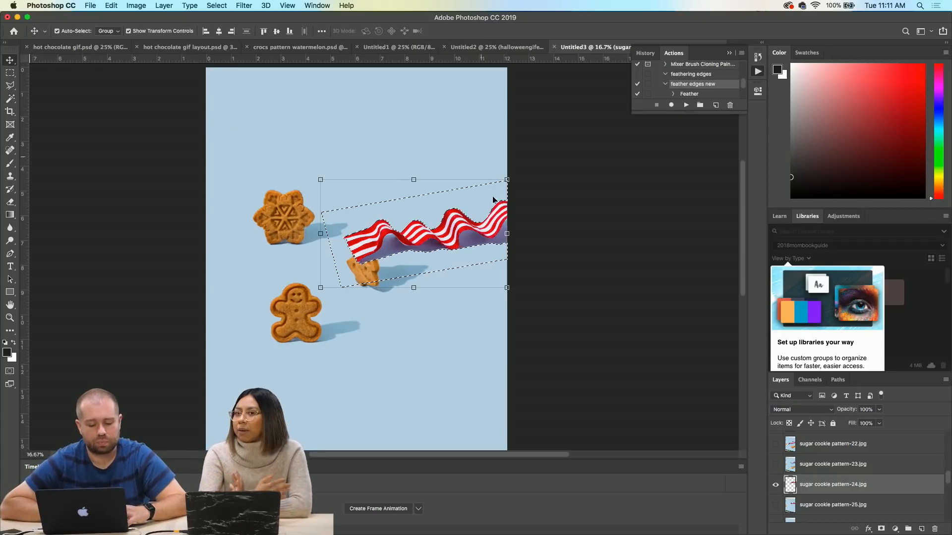
{"action": "left_click_drag", "start_coordinate": [422, 234], "coordinate": [417, 168]}
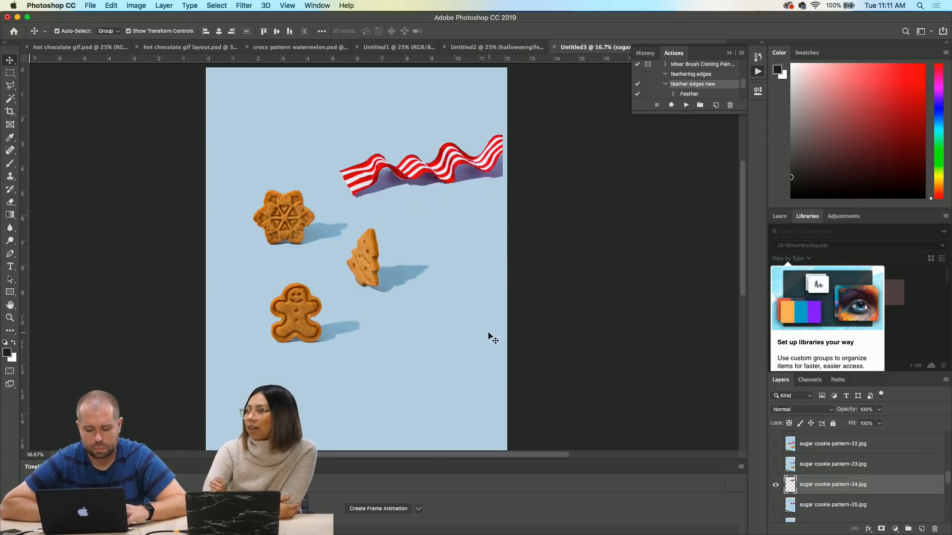
- Try the striped ribbon and its shadow along the lower edge of the blue background
{"action": "left_click", "coordinate": [491, 336]}
{"action": "key", "text": "super+d"}
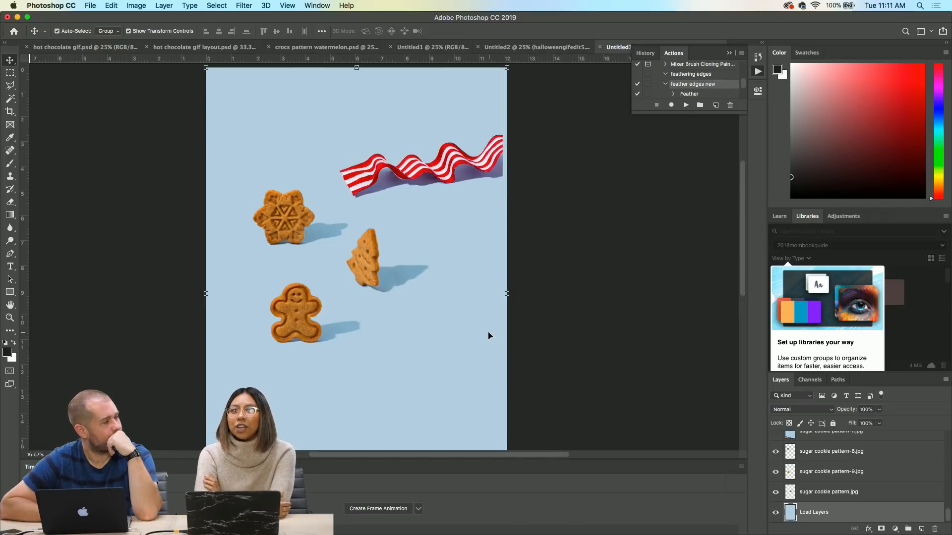
{"action": "left_click_drag", "start_coordinate": [452, 174], "coordinate": [507, 407]}
{"action": "scroll", "coordinate": [507, 407], "scroll_direction": "down", "scroll_amount": 5}
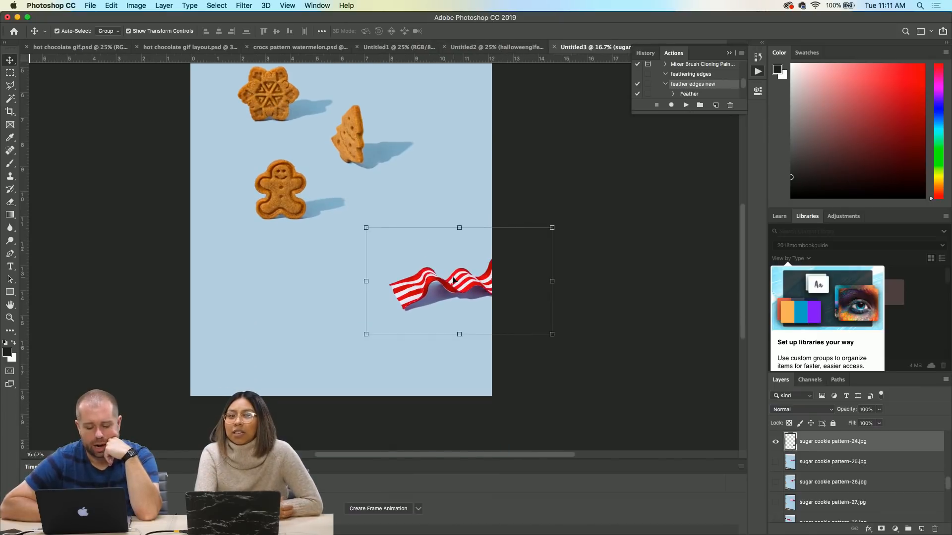
{"action": "left_click_drag", "start_coordinate": [452, 281], "coordinate": [406, 379]}
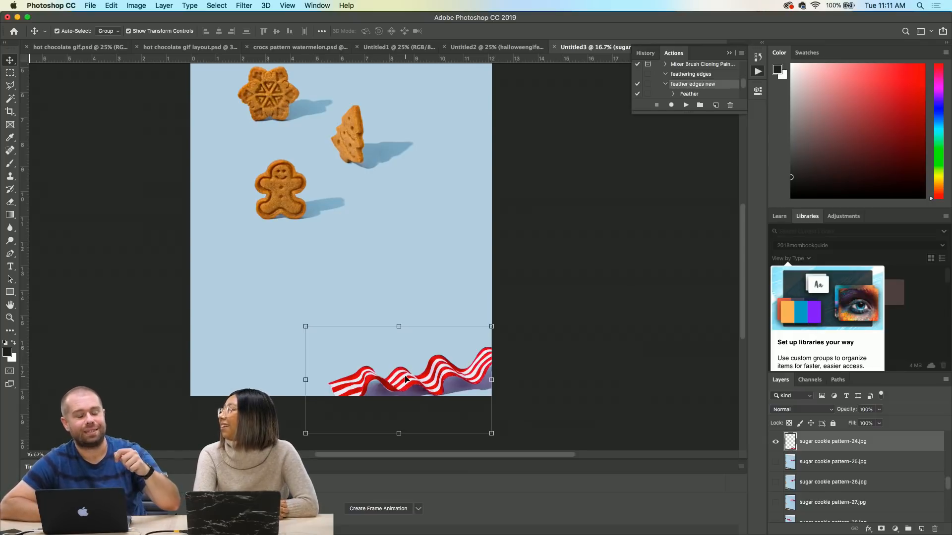
- Move the striped ribbon back up above the tree cookie so it runs off the canvas's right edge, and deselect it
{"action": "left_click_drag", "start_coordinate": [406, 379], "coordinate": [407, 271]}
{"action": "scroll", "coordinate": [430, 402], "scroll_direction": "up", "scroll_amount": 5}
{"action": "left_click_drag", "start_coordinate": [429, 402], "coordinate": [452, 181]}
{"action": "left_click", "coordinate": [613, 310]}
{"action": "key", "text": "super+minus"}
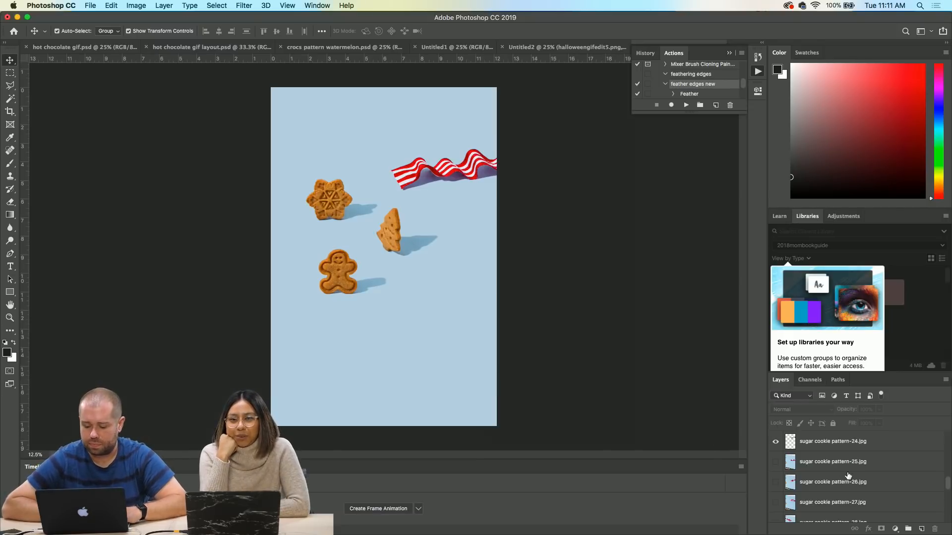
- Preview the hidden photos sugar cookie pattern-2.jpg and sugar cookie pattern-21.jpg, leaving only sugar cookie pattern-20.jpg shown over the composition
{"action": "scroll", "coordinate": [778, 464], "scroll_direction": "up", "scroll_amount": 3}
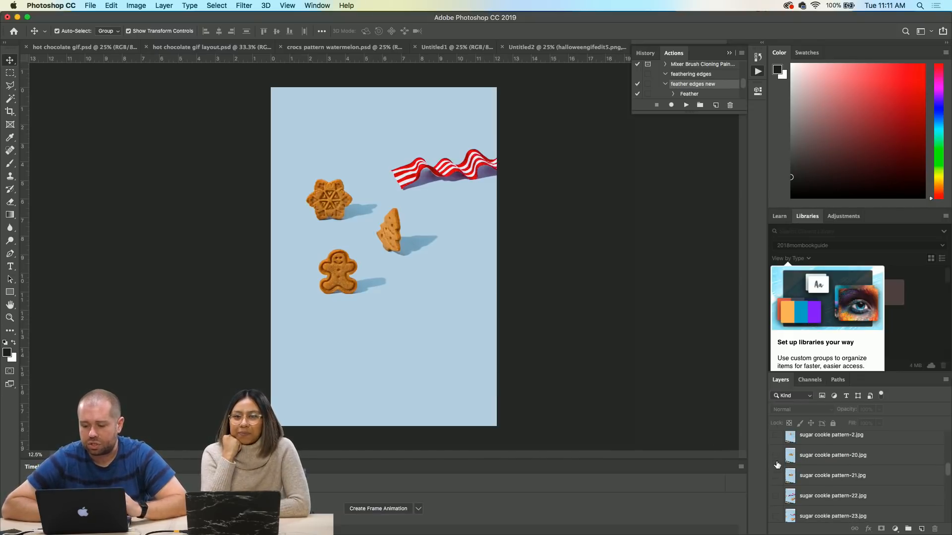
{"action": "left_click", "coordinate": [776, 456]}
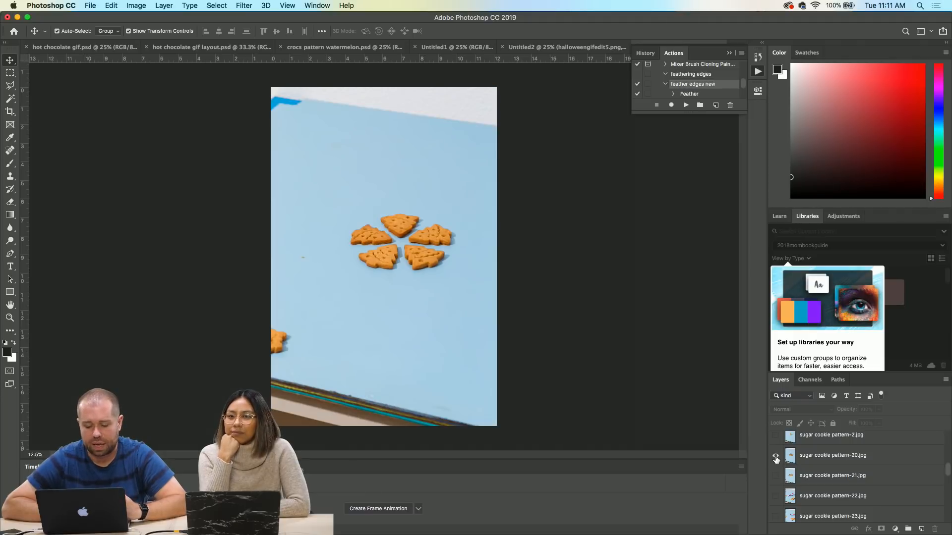
{"action": "left_click", "coordinate": [776, 439]}
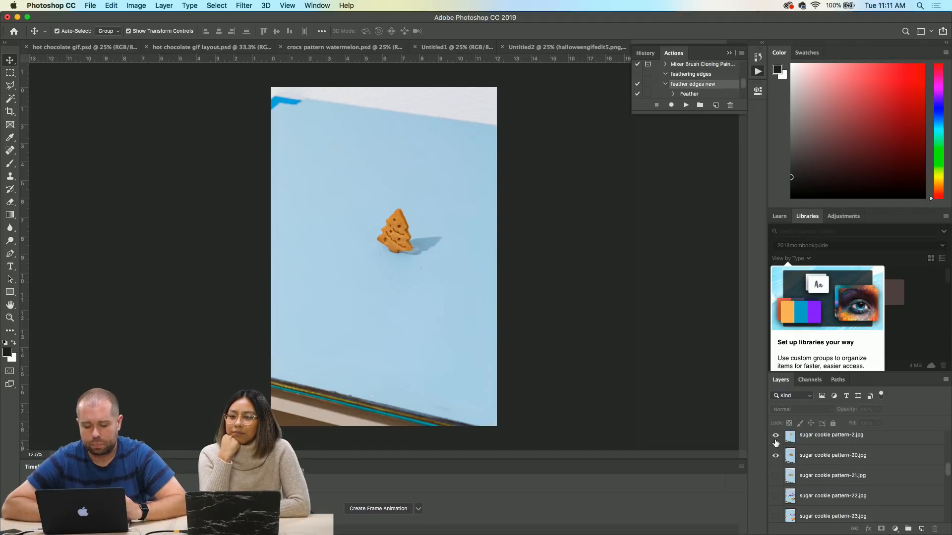
{"action": "left_click", "coordinate": [775, 438]}
{"action": "left_click", "coordinate": [775, 456]}
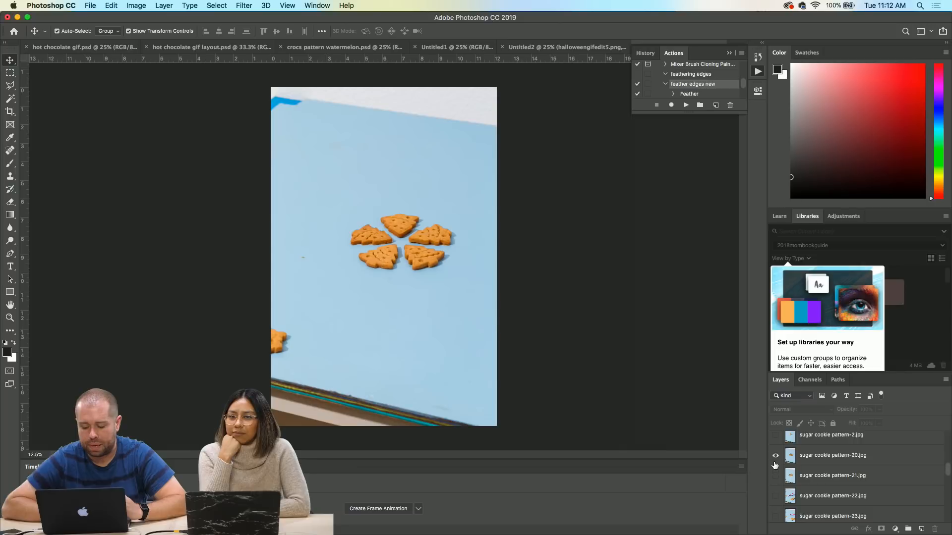
{"action": "left_click", "coordinate": [775, 474]}
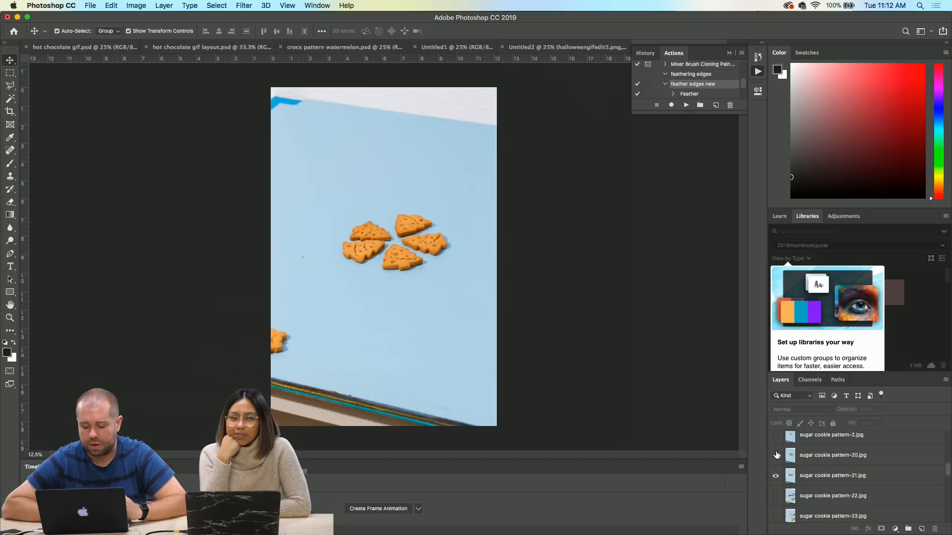
{"action": "left_click", "coordinate": [776, 455]}
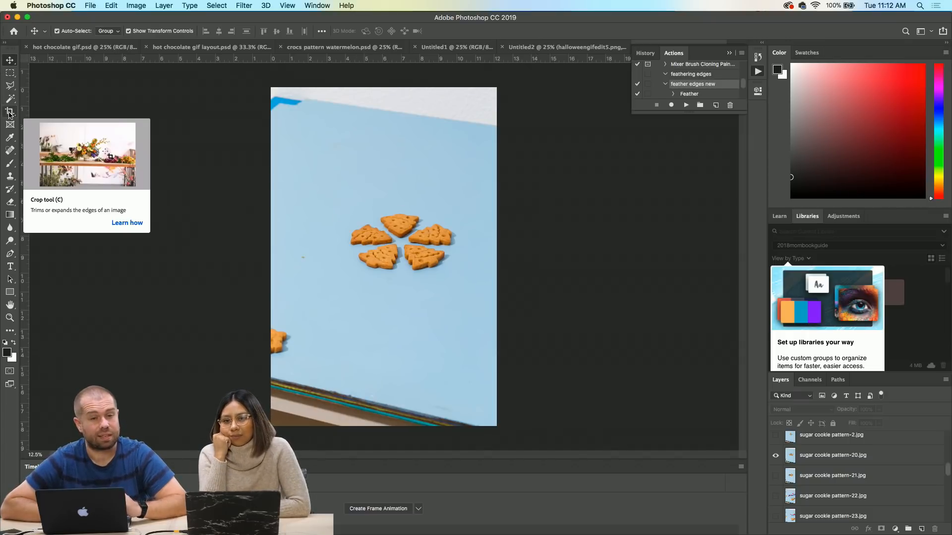
- Outline the ring of five tree cookies in sugar cookie pattern-20.jpg with the Polygonal Lasso and delete everything outside the outline
{"action": "left_click", "coordinate": [10, 85]}
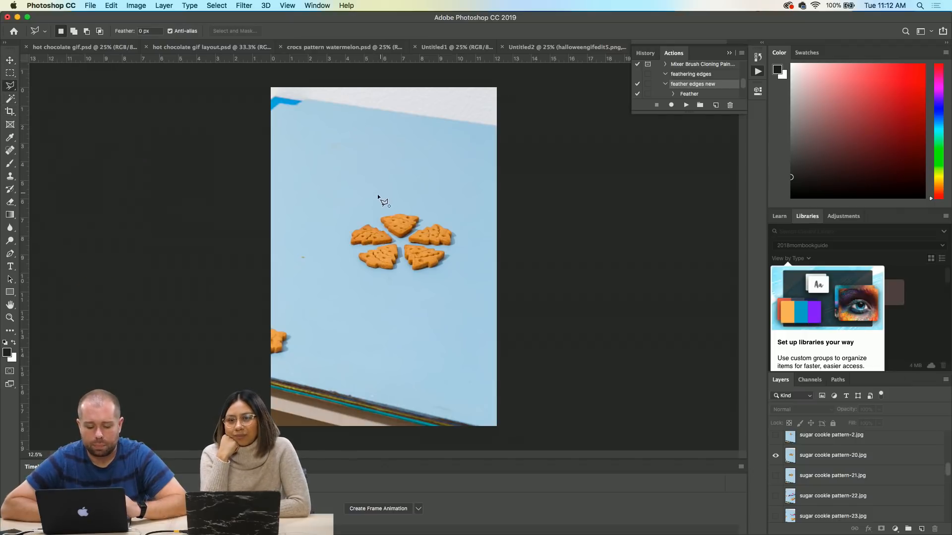
{"action": "left_click", "coordinate": [353, 272]}
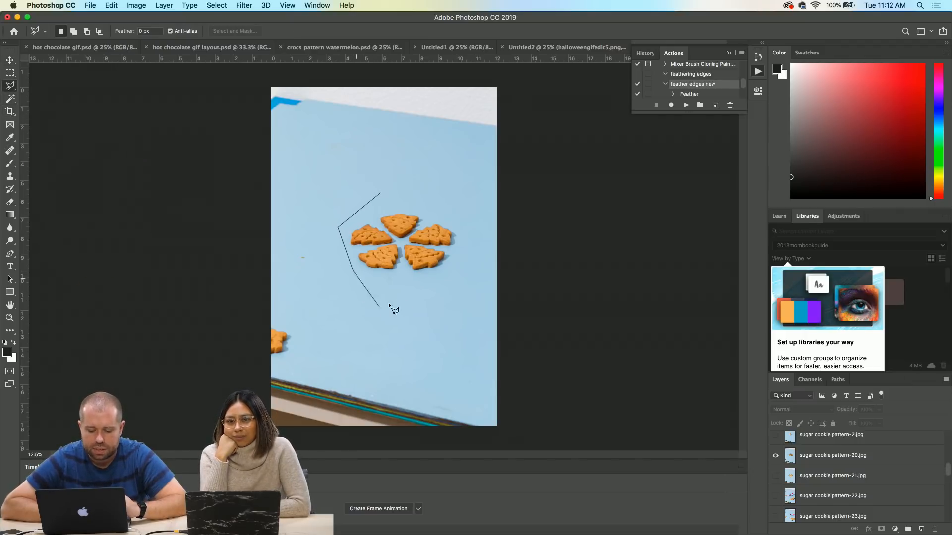
{"action": "left_click", "coordinate": [417, 298]}
{"action": "left_click", "coordinate": [474, 206]}
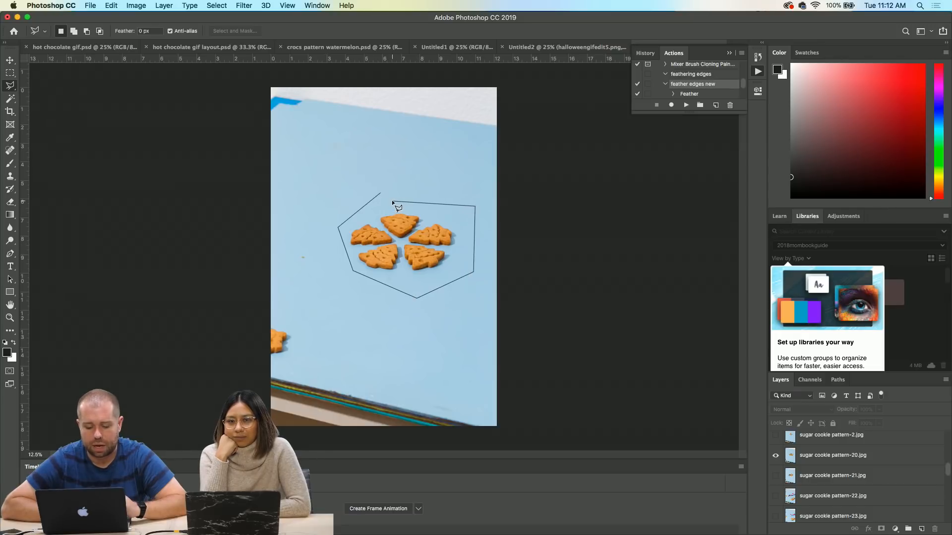
{"action": "left_click", "coordinate": [379, 193]}
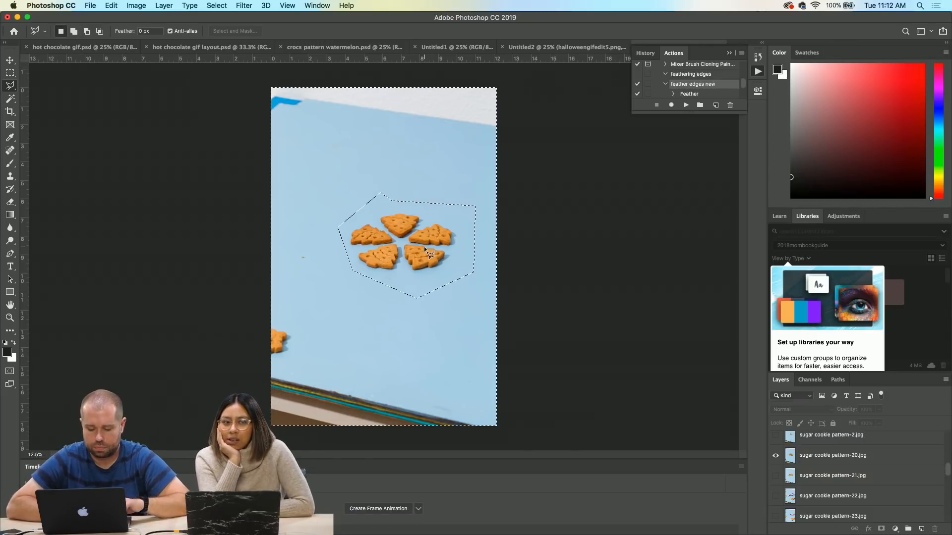
{"action": "key", "text": "super+shift+i"}
{"action": "left_click", "coordinate": [824, 461]}
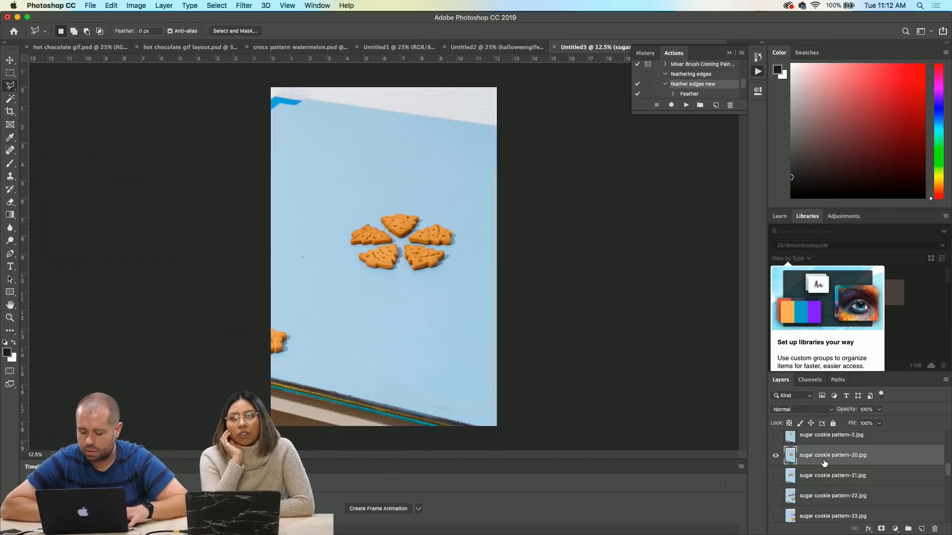
{"action": "key", "text": "Delete"}
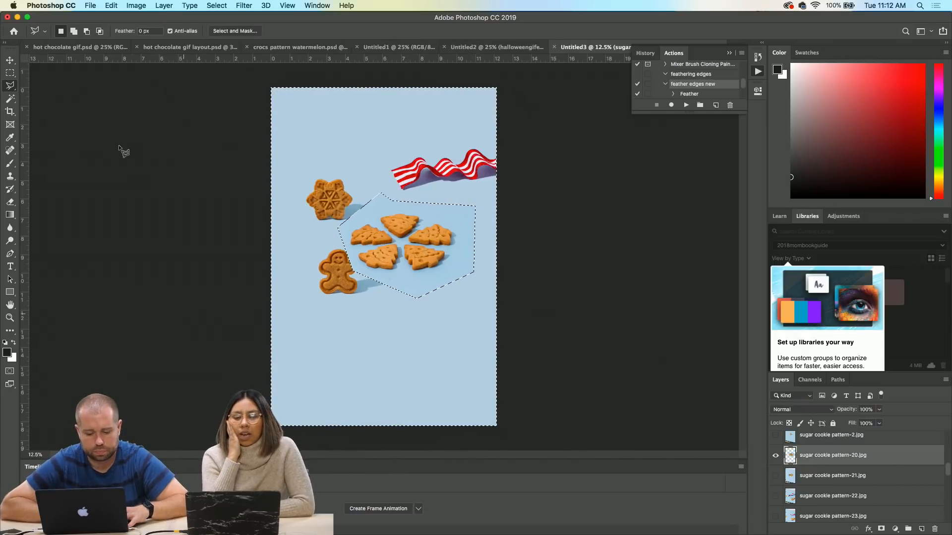
- Select the blue background around the five tree cookies with the Magic Wand, feather it with "feather edges new" and clear it
{"action": "key", "text": "v"}
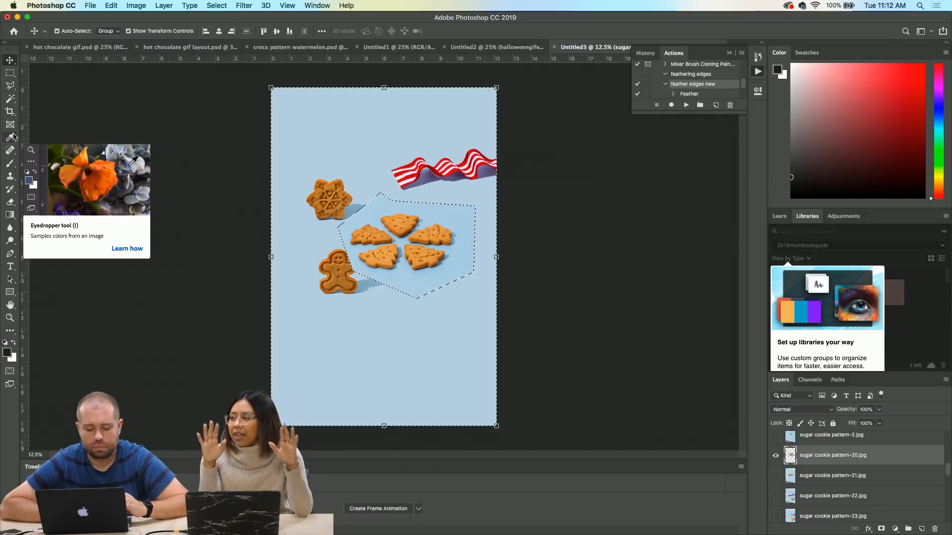
{"action": "left_click", "coordinate": [9, 100]}
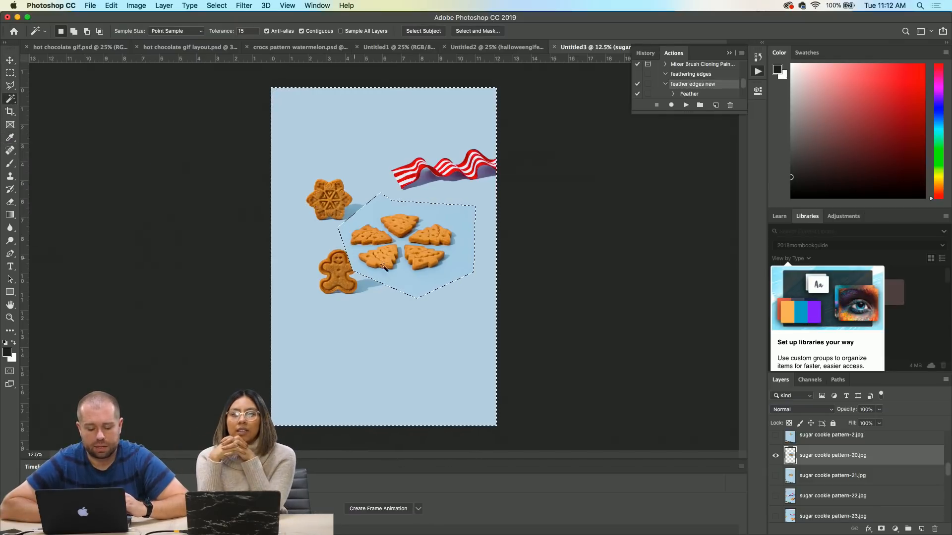
{"action": "left_click", "coordinate": [406, 281]}
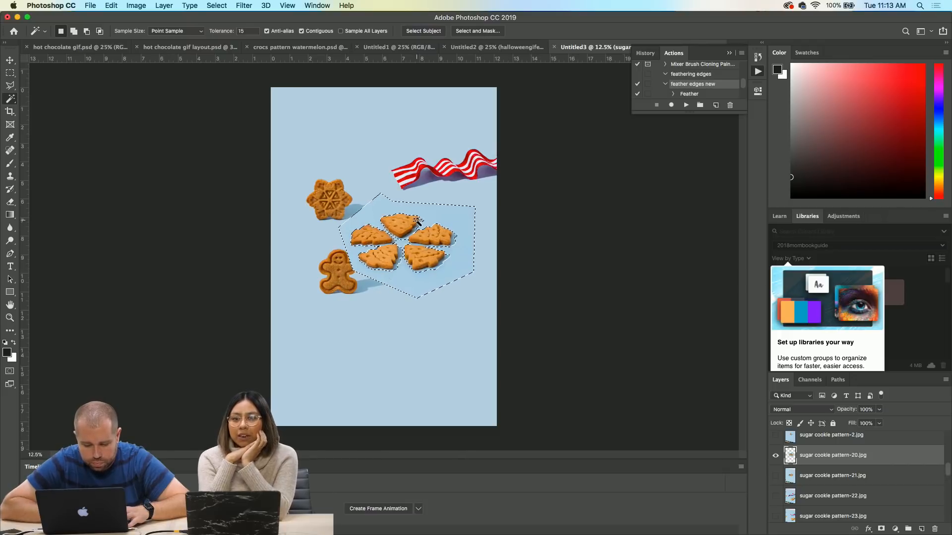
{"action": "key", "text": "shift"}
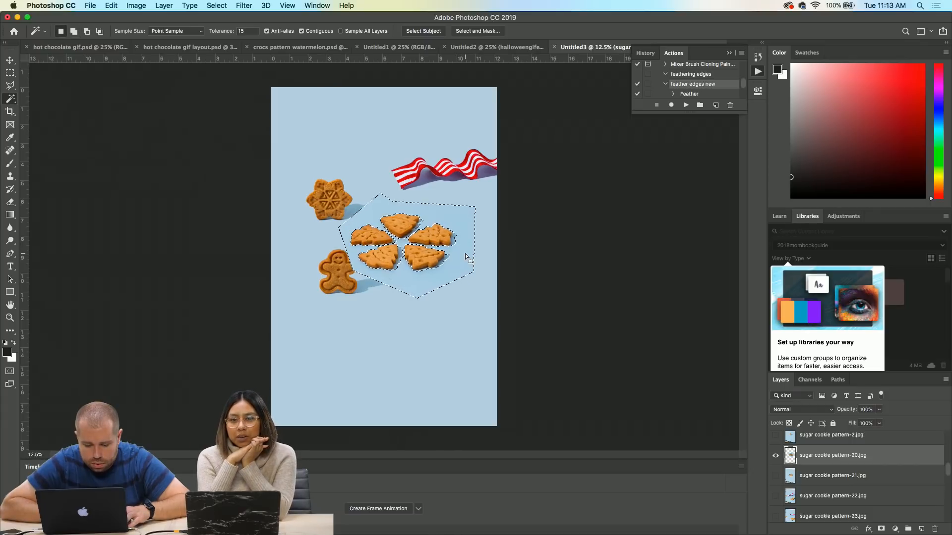
{"action": "left_click", "coordinate": [686, 105]}
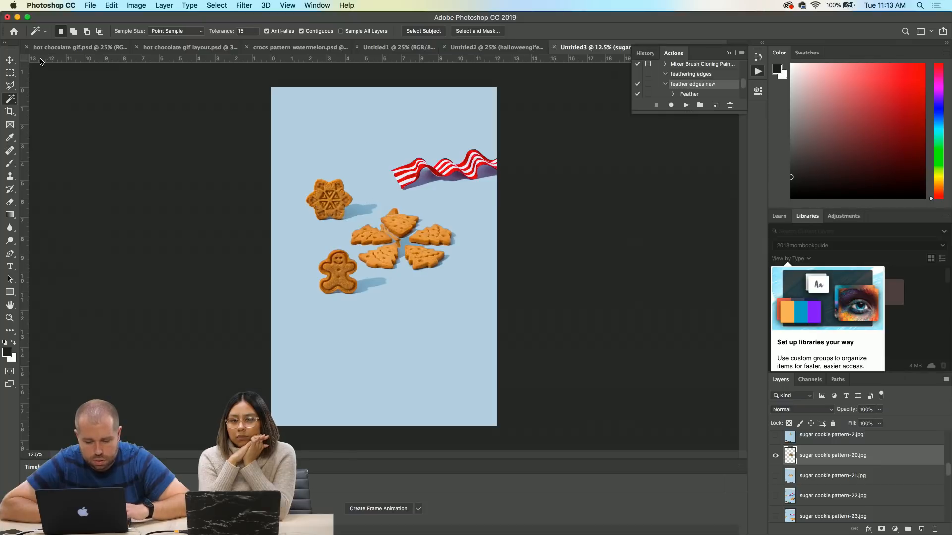
- Move the ring of tree cookies down below the single tree cookie, to the lower right of the gingerbread man, and deselect it
{"action": "left_click", "coordinate": [11, 62]}
{"action": "left_click_drag", "start_coordinate": [426, 255], "coordinate": [449, 329]}
{"action": "left_click", "coordinate": [555, 310]}
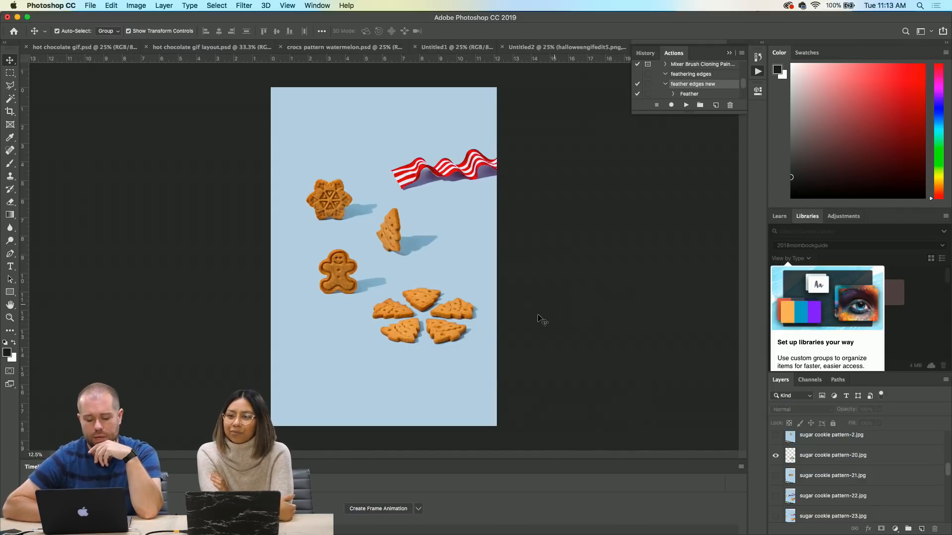
{"action": "left_click", "coordinate": [446, 333]}
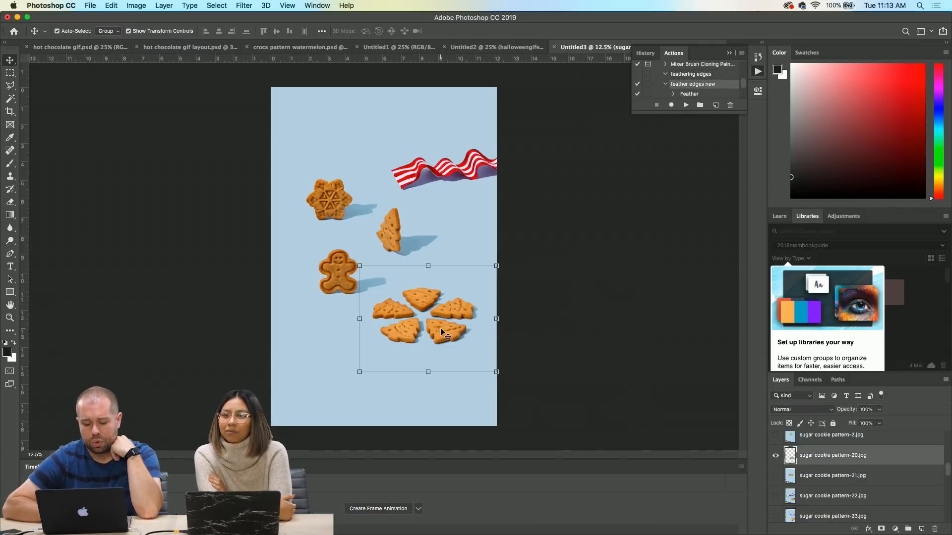
{"action": "left_click", "coordinate": [623, 334]}
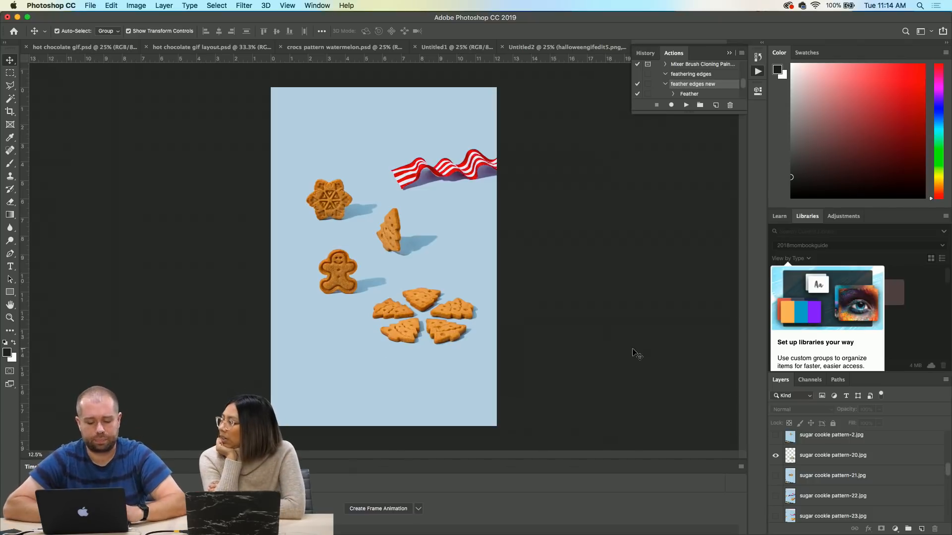
- Show and select the sugar cookie pattern-10.jpg layer with the tumbling gingerbread man
{"action": "scroll", "coordinate": [824, 479], "scroll_direction": "up", "scroll_amount": 10}
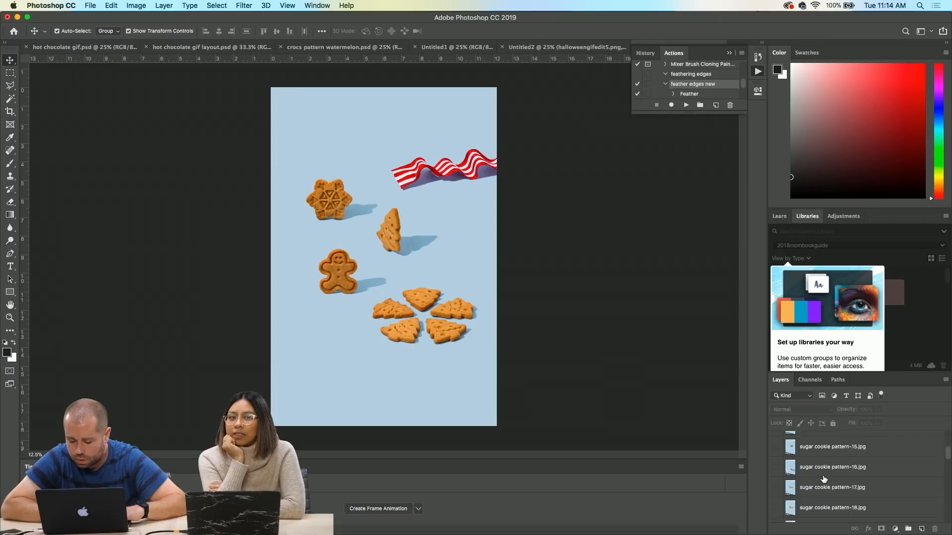
{"action": "scroll", "coordinate": [823, 479], "scroll_direction": "up", "scroll_amount": 1}
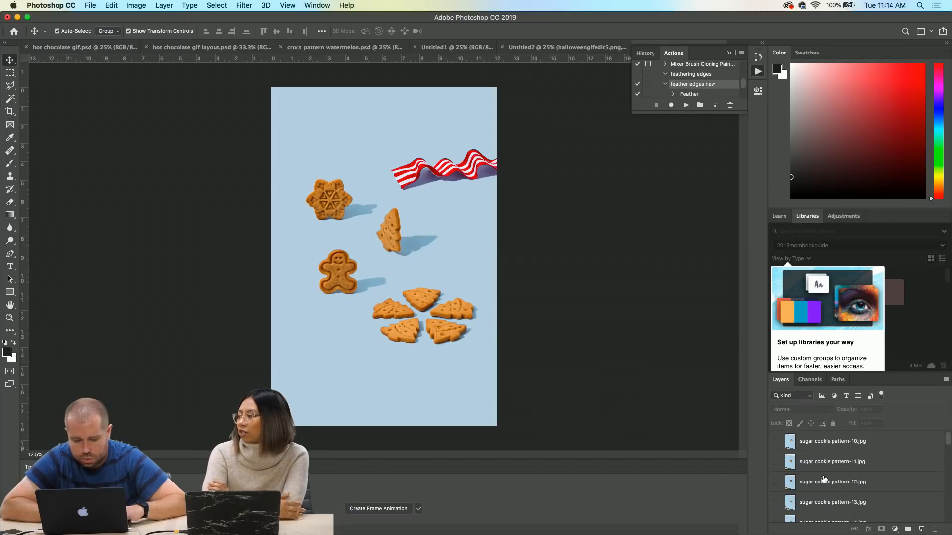
{"action": "left_click", "coordinate": [775, 441]}
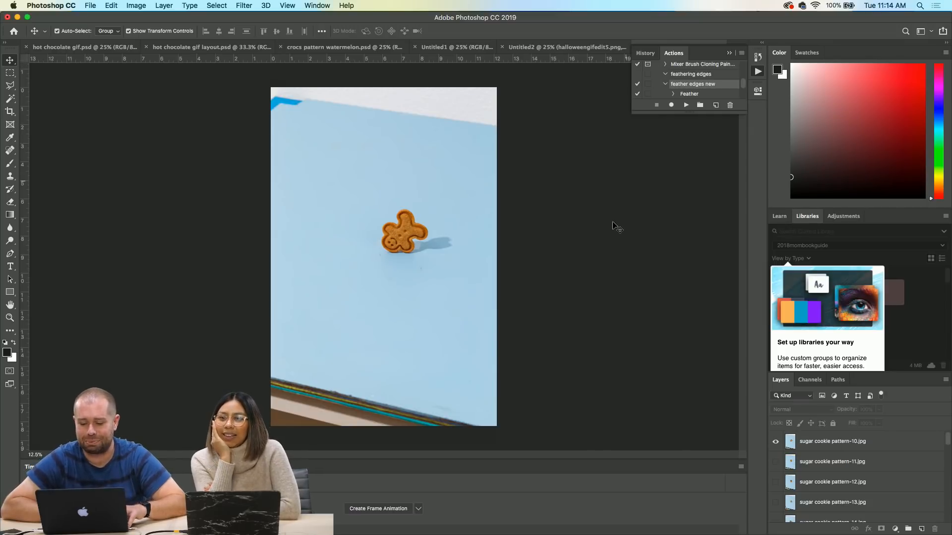
{"action": "left_click", "coordinate": [807, 446]}
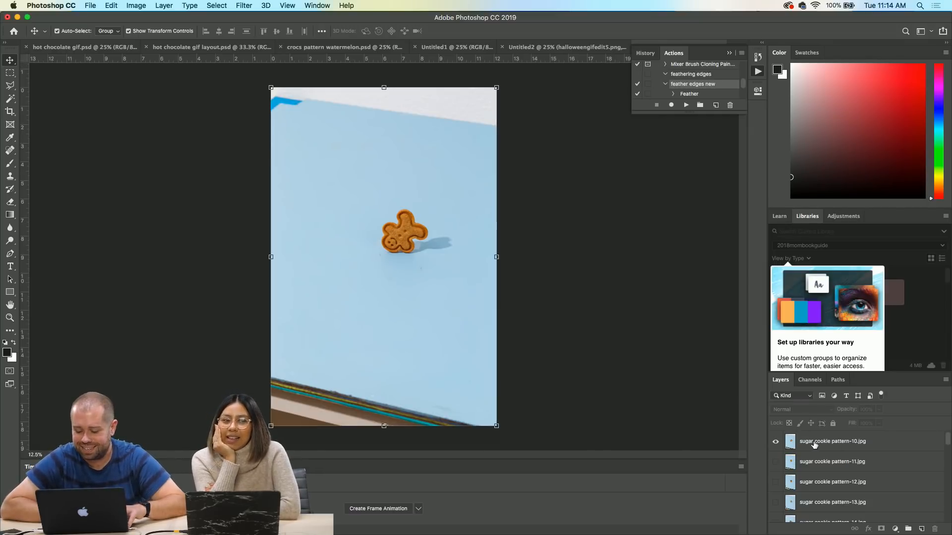
- Outline the tumbling gingerbread man and its shadow with the Polygonal Lasso and delete everything outside the outline
{"action": "left_click", "coordinate": [9, 86]}
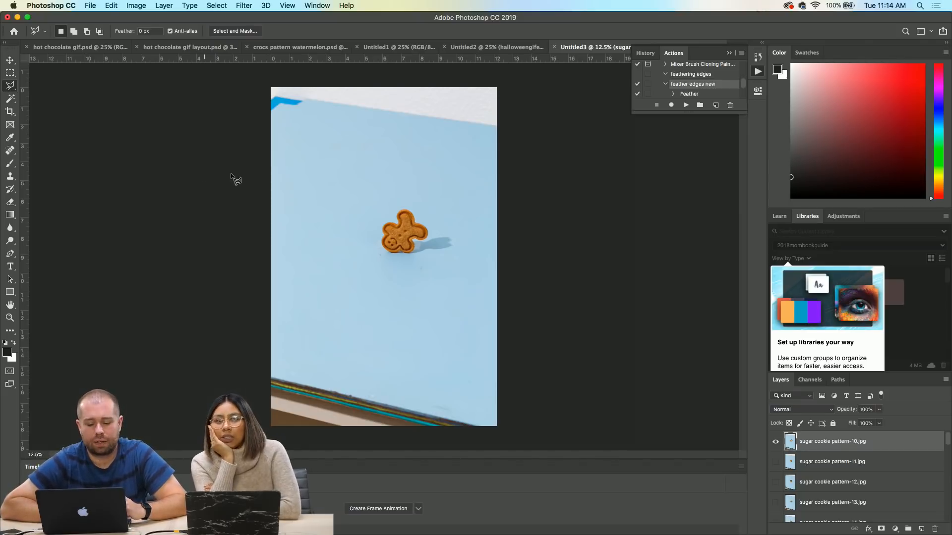
{"action": "left_click_drag", "start_coordinate": [362, 263], "coordinate": [447, 268]}
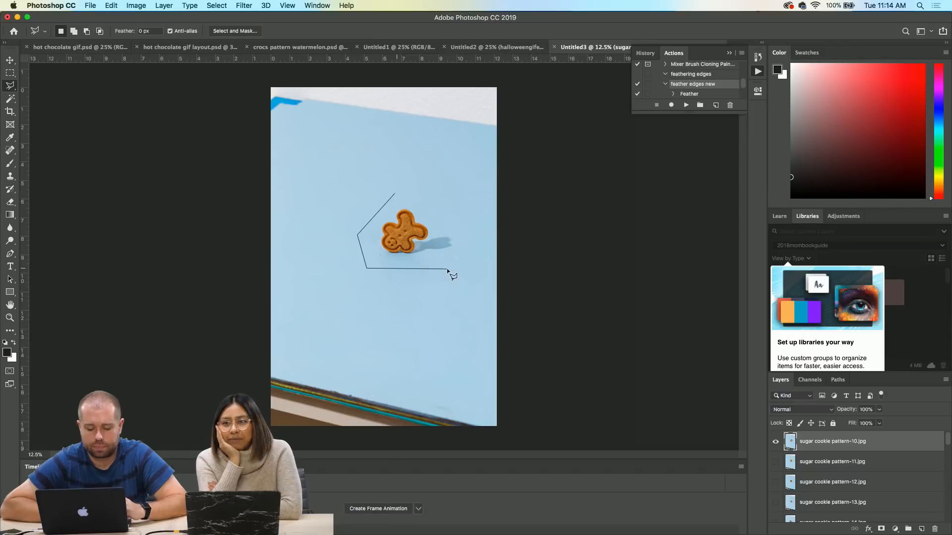
{"action": "left_click", "coordinate": [394, 191]}
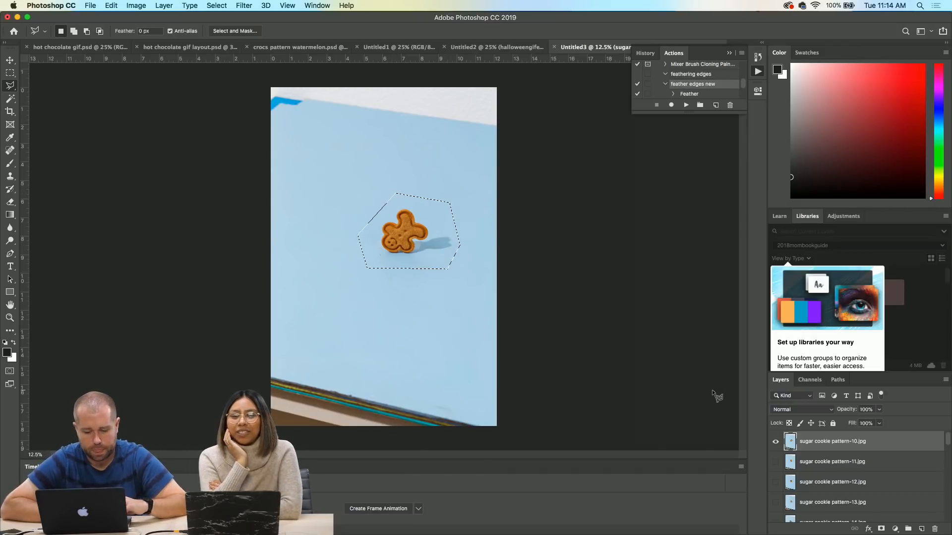
{"action": "key", "text": "shift+super+i"}
{"action": "key", "text": "Delete"}
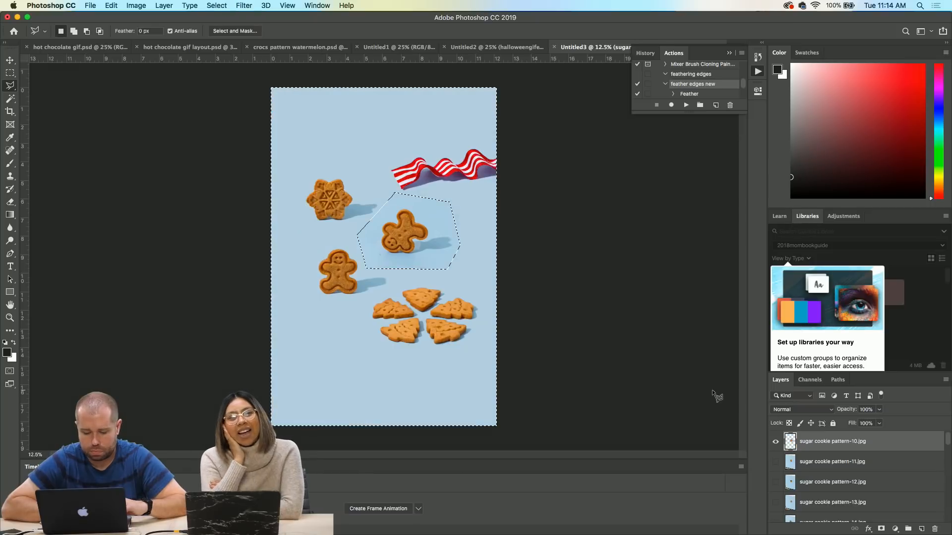
- Drop the selection and try to heal the pale patch between the tumbling gingerbread man and its shadow with the Spot Healing Brush
{"action": "left_click", "coordinate": [10, 150]}
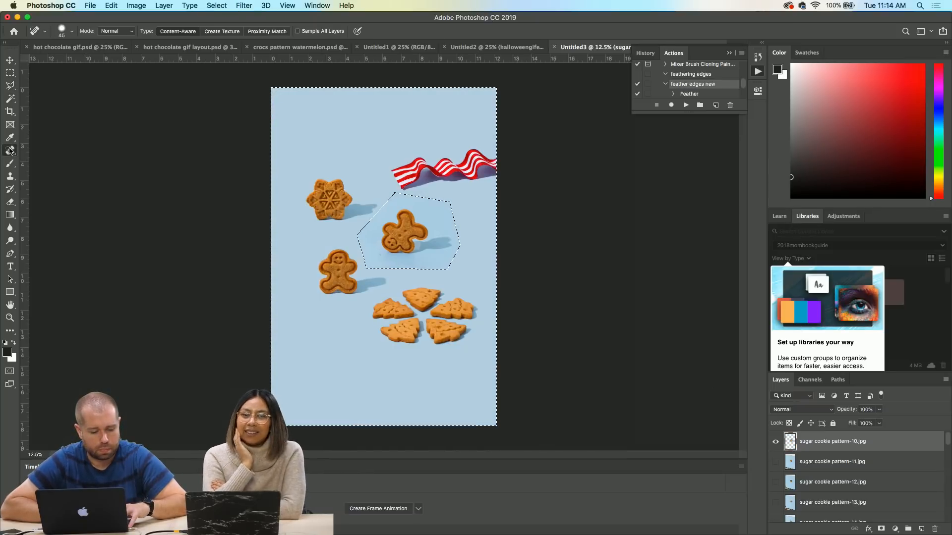
{"action": "key", "text": "super+equal"}
{"action": "key", "text": "super+equal"}
{"action": "key", "text": "super+equal"}
{"action": "key", "text": "super+equal"}
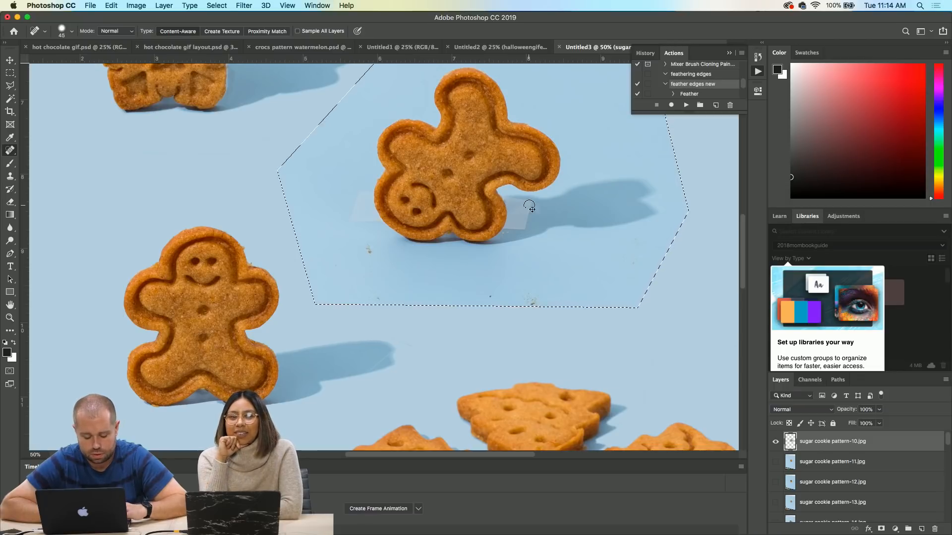
{"action": "key", "text": "cmd+d"}
{"action": "left_click", "coordinate": [531, 207]}
{"action": "mouse_move", "coordinate": [530, 206]}
{"action": "left_mouse_down"}
{"action": "mouse_move", "coordinate": [516, 203]}
{"action": "mouse_move", "coordinate": [511, 231]}
{"action": "mouse_move", "coordinate": [530, 222]}
{"action": "left_mouse_up"}
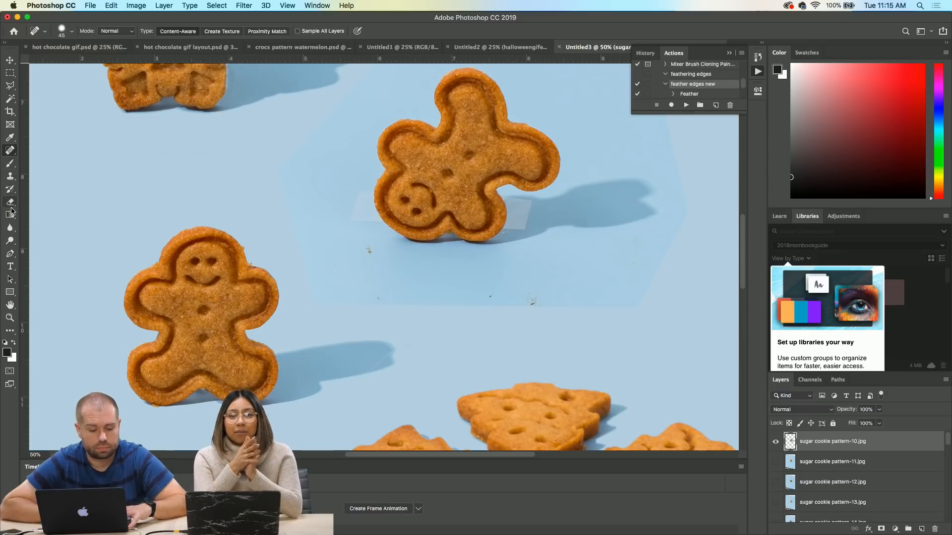
- Cover the pale patch between the tumbling gingerbread man and its shadow by cloning nearby shadow tone with the Clone Stamp
{"action": "left_click", "coordinate": [11, 178]}
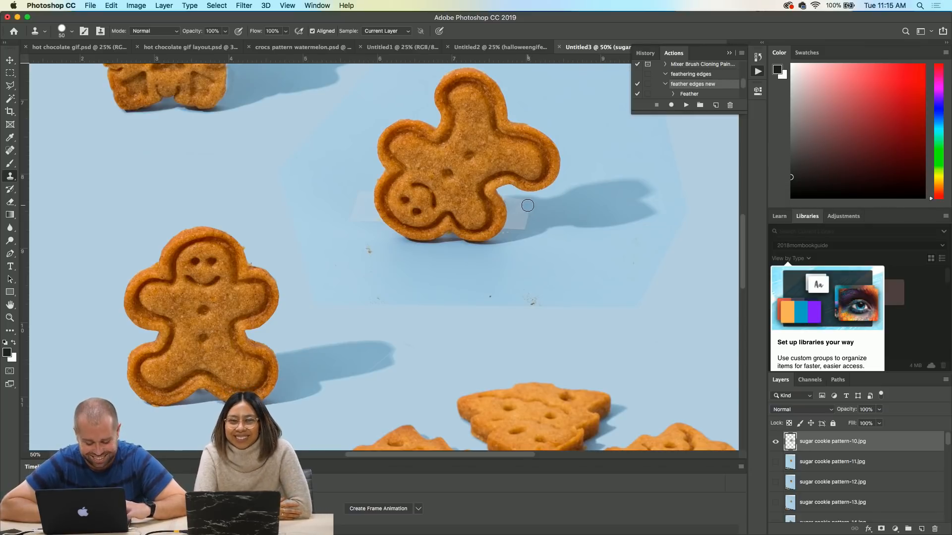
{"action": "left_click", "coordinate": [528, 205]}
{"action": "mouse_move", "coordinate": [529, 205]}
{"action": "left_mouse_down"}
{"action": "mouse_move", "coordinate": [518, 204]}
{"action": "mouse_move", "coordinate": [524, 222]}
{"action": "left_mouse_up"}
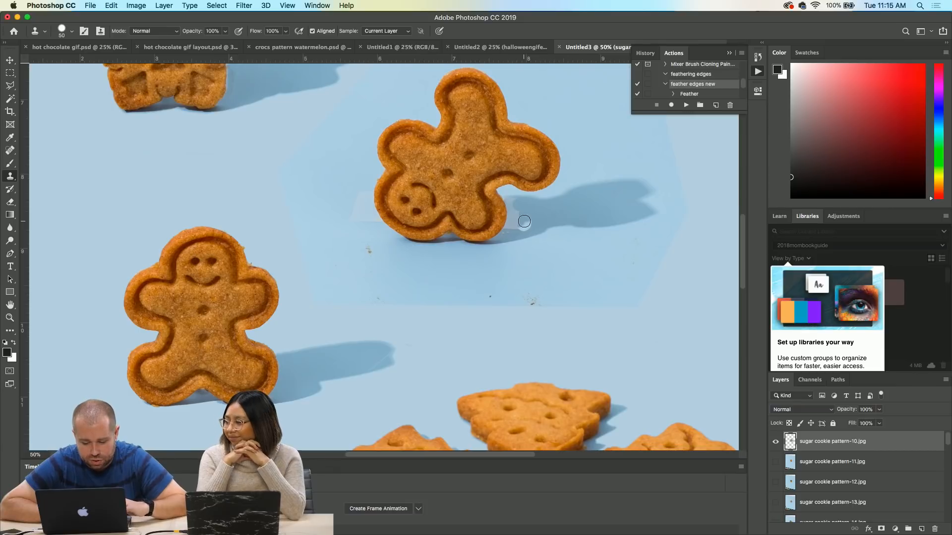
{"action": "key", "text": "super+z"}
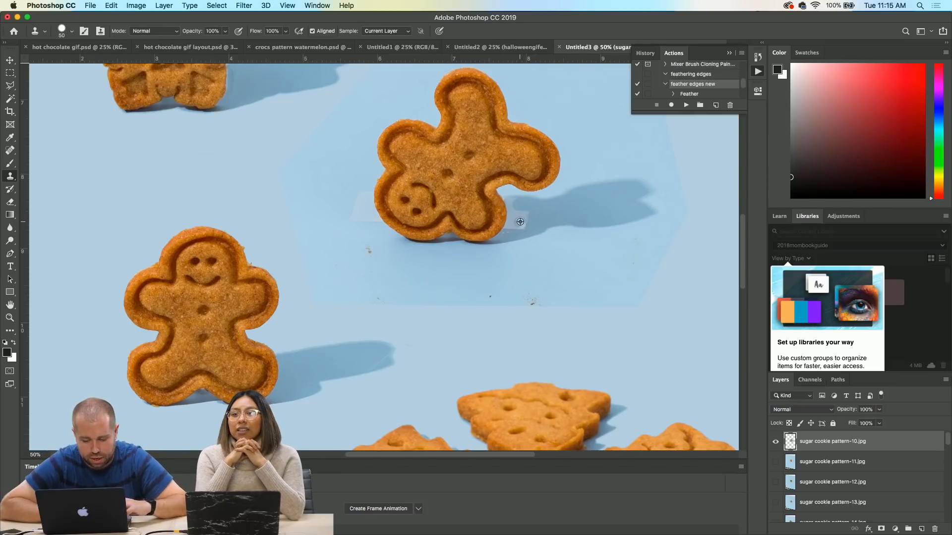
{"action": "left_click", "coordinate": [566, 211], "text": "alt"}
{"action": "left_click_drag", "start_coordinate": [528, 213], "coordinate": [518, 219]}
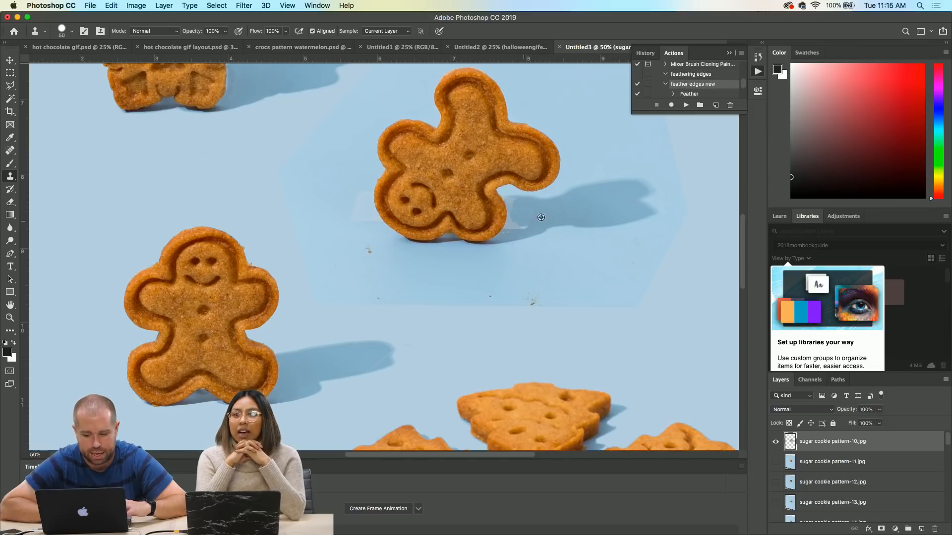
{"action": "left_click", "coordinate": [571, 206], "text": "alt"}
{"action": "left_click_drag", "start_coordinate": [523, 223], "coordinate": [515, 216]}
{"action": "left_click", "coordinate": [567, 213], "text": "alt"}
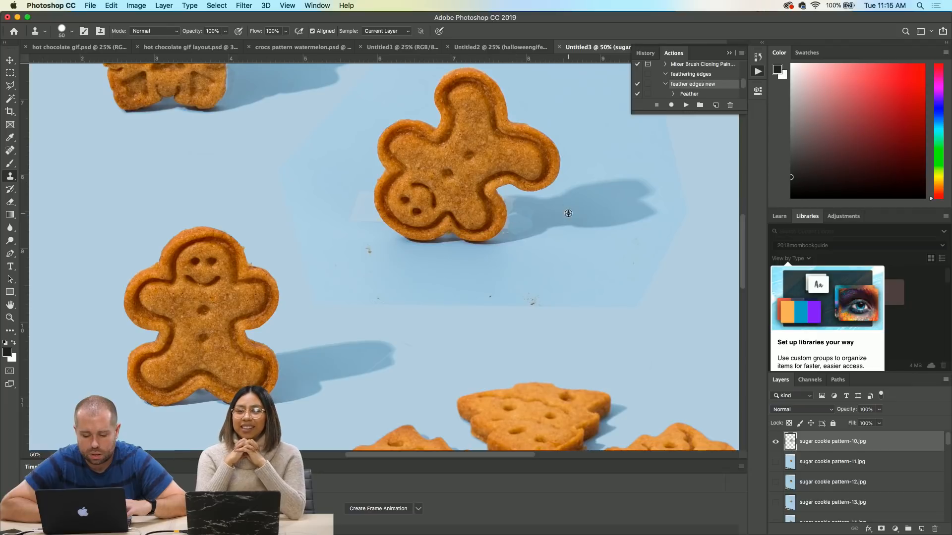
{"action": "left_click", "coordinate": [516, 212]}
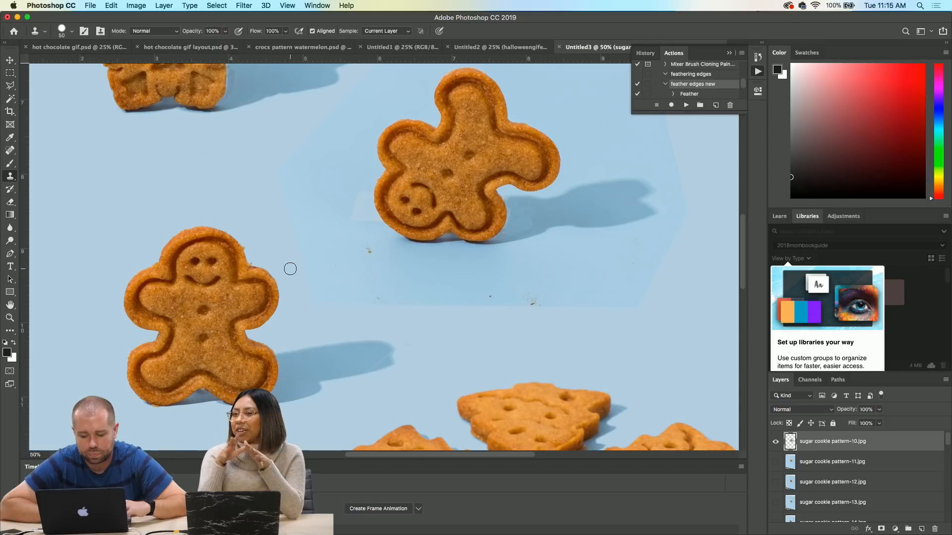
- Examine the shadows of the tree cookie ring and compare them with the tumbling gingerbread man's shadow
{"action": "left_click", "coordinate": [9, 60]}
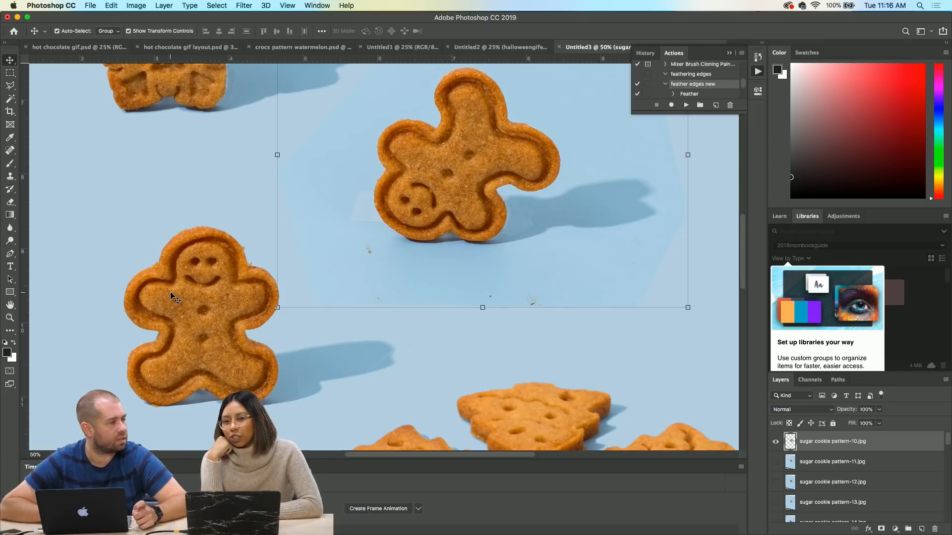
{"action": "scroll", "coordinate": [386, 416], "scroll_direction": "down", "scroll_amount": 6}
{"action": "scroll", "coordinate": [386, 417], "scroll_direction": "right", "scroll_amount": 3}
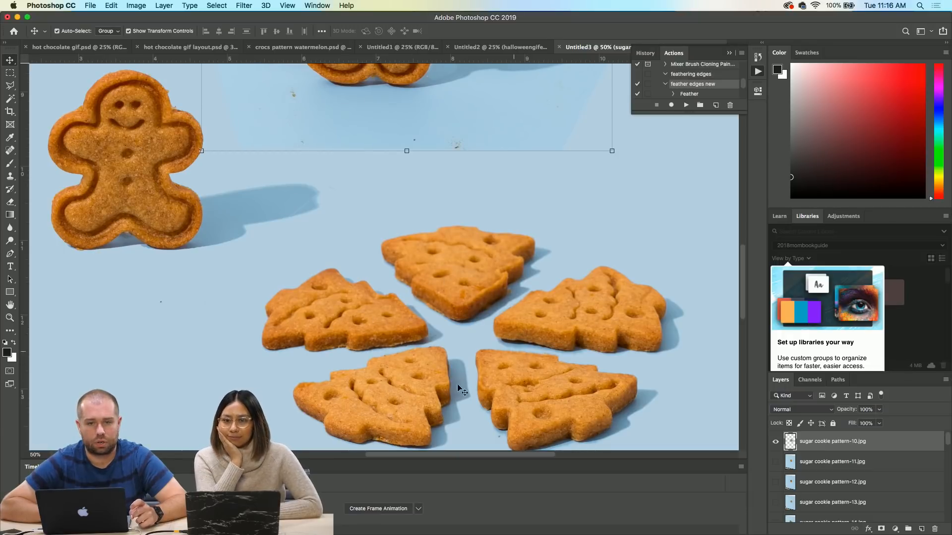
{"action": "scroll", "coordinate": [464, 382], "scroll_direction": "up", "scroll_amount": 9}
{"action": "scroll", "coordinate": [464, 381], "scroll_direction": "left", "scroll_amount": 3}
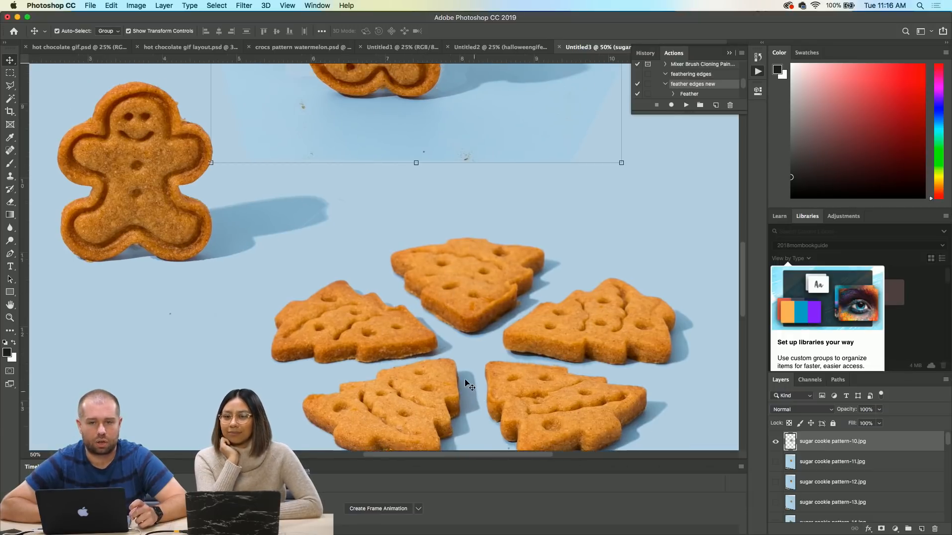
{"action": "scroll", "coordinate": [465, 382], "scroll_direction": "down", "scroll_amount": 11}
{"action": "scroll", "coordinate": [465, 382], "scroll_direction": "right", "scroll_amount": 10}
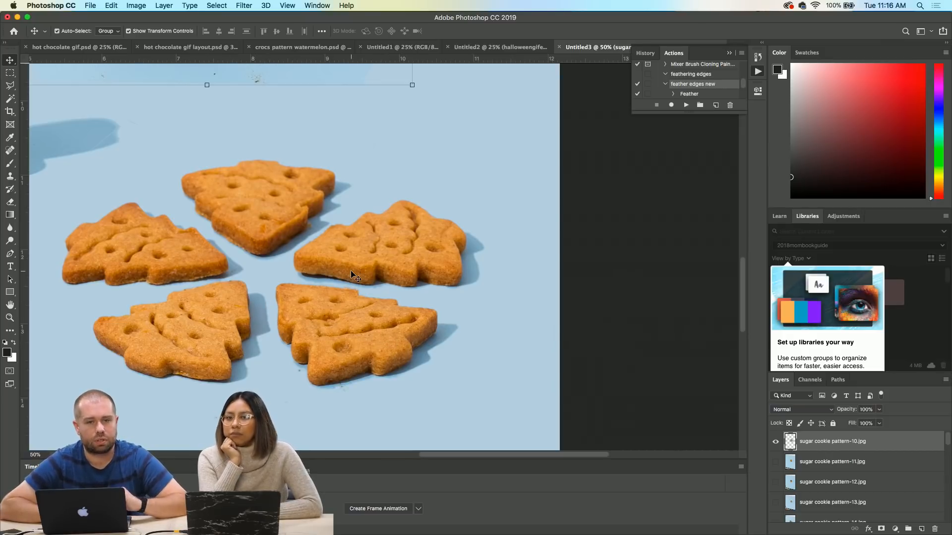
{"action": "scroll", "coordinate": [350, 270], "scroll_direction": "up", "scroll_amount": 10}
{"action": "scroll", "coordinate": [350, 269], "scroll_direction": "left", "scroll_amount": 8}
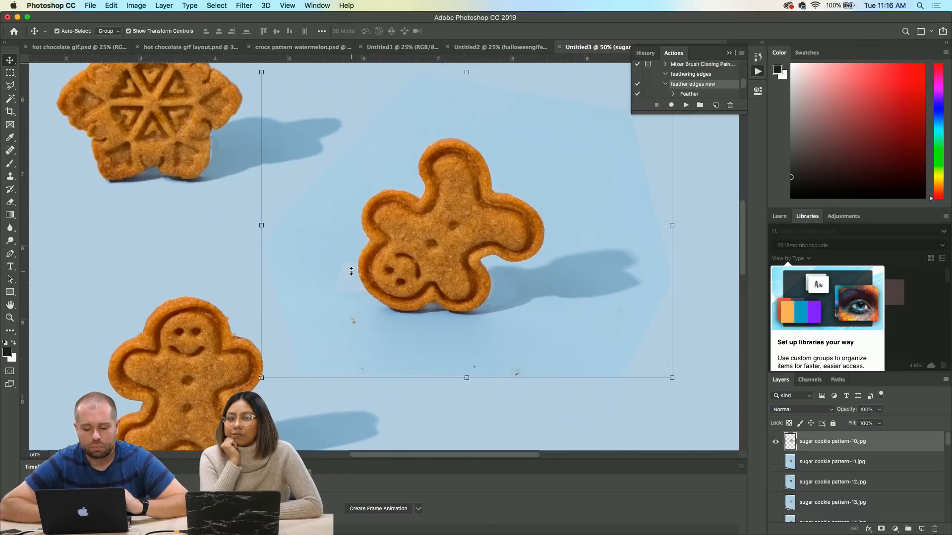
{"action": "scroll", "coordinate": [352, 272], "scroll_direction": "right", "scroll_amount": 3}
{"action": "scroll", "coordinate": [448, 297], "scroll_direction": "right", "scroll_amount": 2}
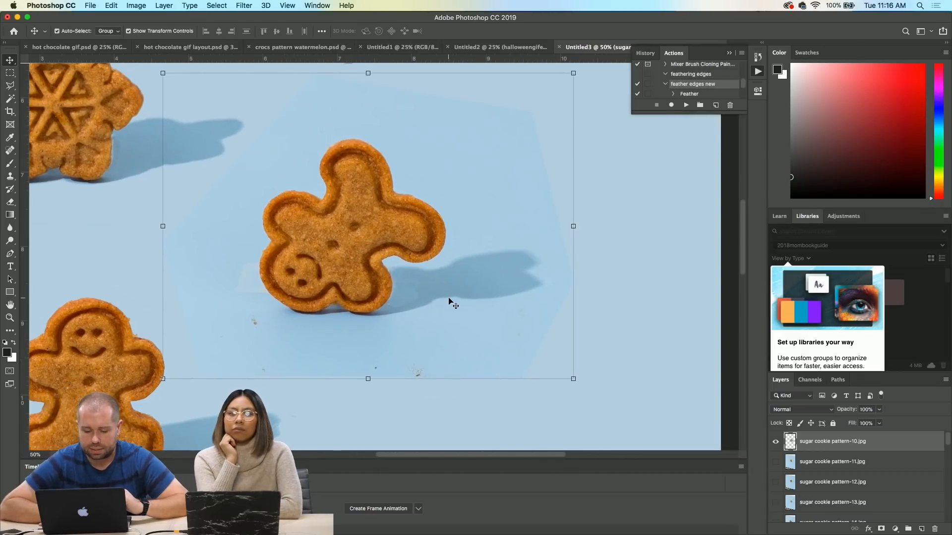
- Outline the uneven area beside the tumbling gingerbread man with the Patch tool, patch it from the cookie's shadow, and deselect
{"action": "key", "text": "super+equal"}
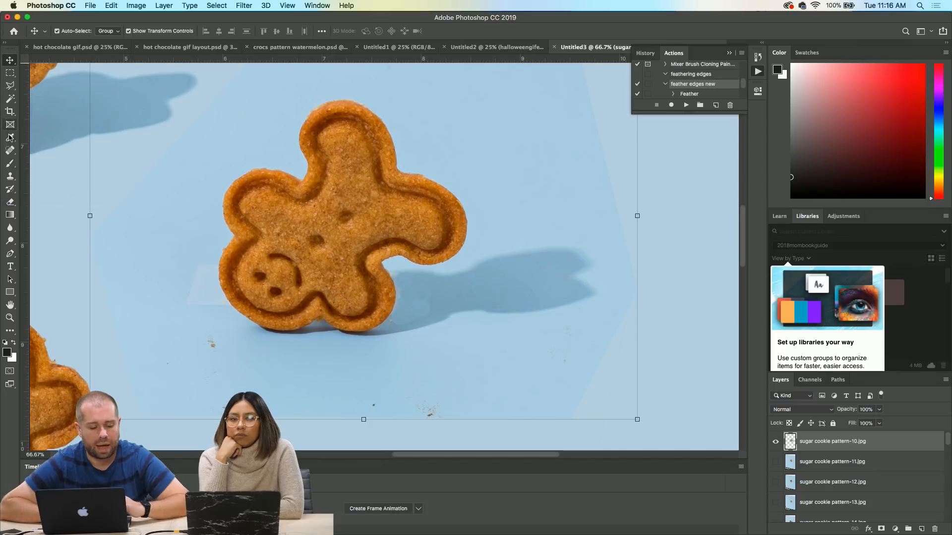
{"action": "left_click", "coordinate": [10, 149]}
{"action": "left_click", "coordinate": [44, 168]}
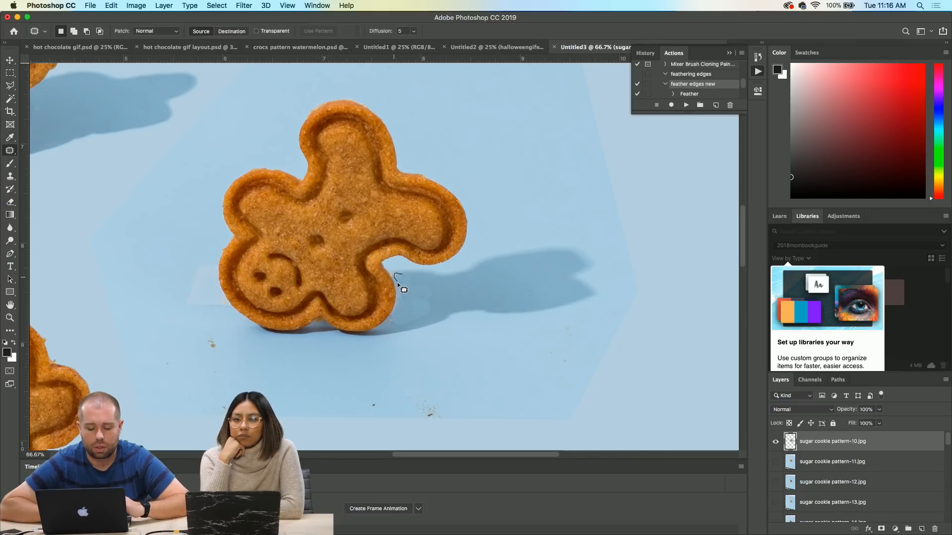
{"action": "left_click_drag", "start_coordinate": [399, 293], "coordinate": [398, 329]}
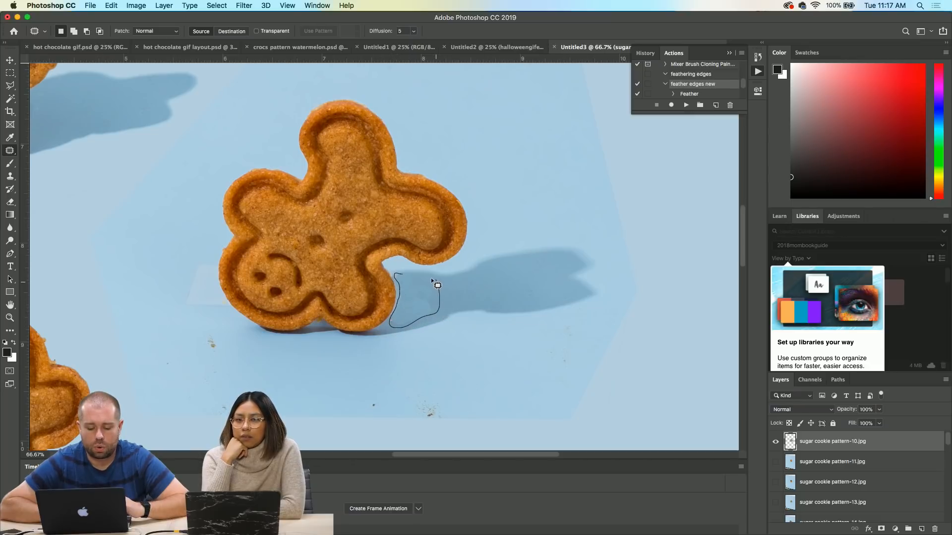
{"action": "left_click_drag", "start_coordinate": [437, 285], "coordinate": [427, 278]}
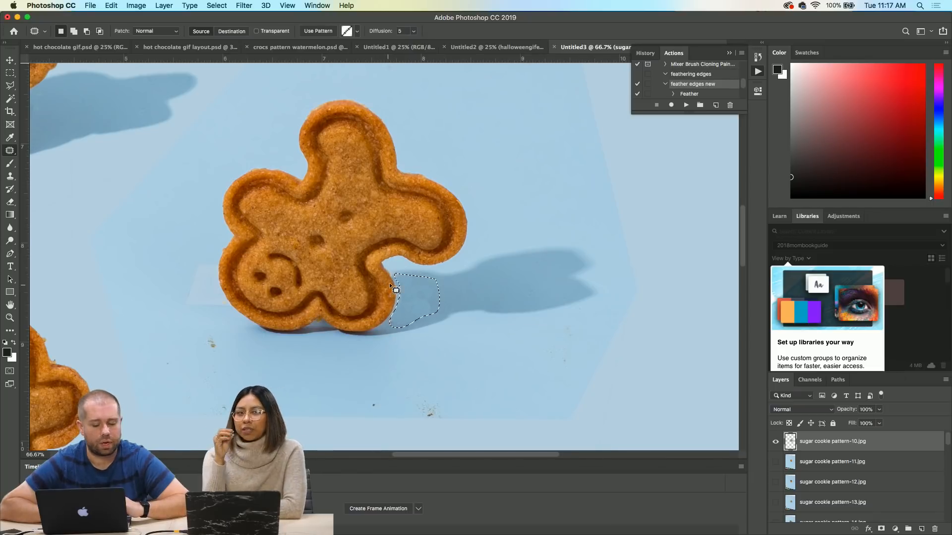
{"action": "left_click_drag", "start_coordinate": [390, 285], "coordinate": [526, 269]}
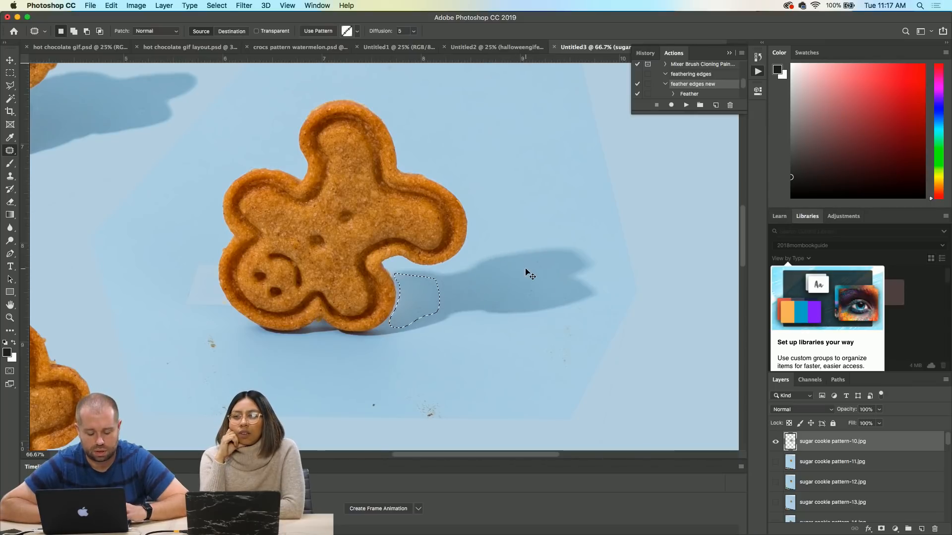
{"action": "key", "text": "super+d"}
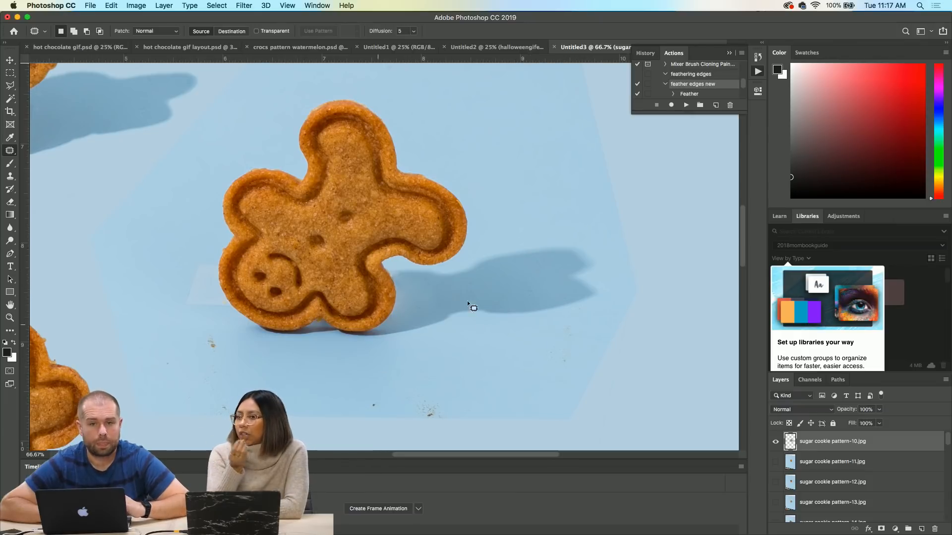
- Step back through the History states to compare the shadow before and after patching, and return to the latest state
{"action": "left_click", "coordinate": [757, 57]}
{"action": "left_click", "coordinate": [680, 86]}
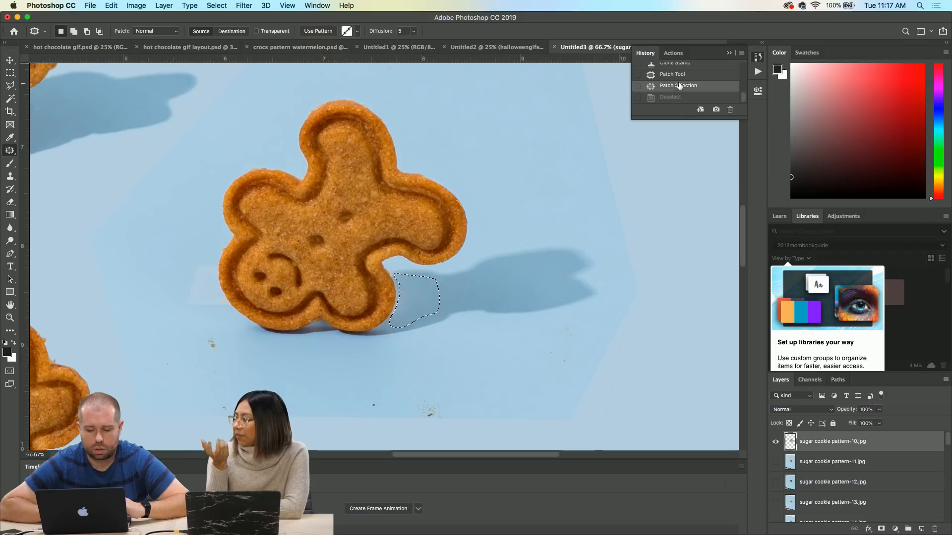
{"action": "left_click", "coordinate": [680, 75]}
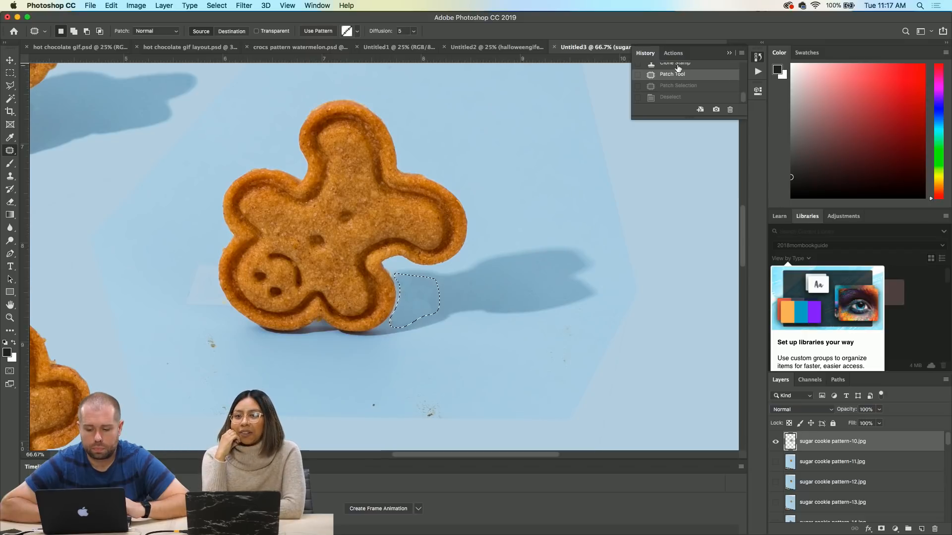
{"action": "left_click", "coordinate": [678, 66]}
{"action": "scroll", "coordinate": [676, 94], "scroll_direction": "down", "scroll_amount": 1}
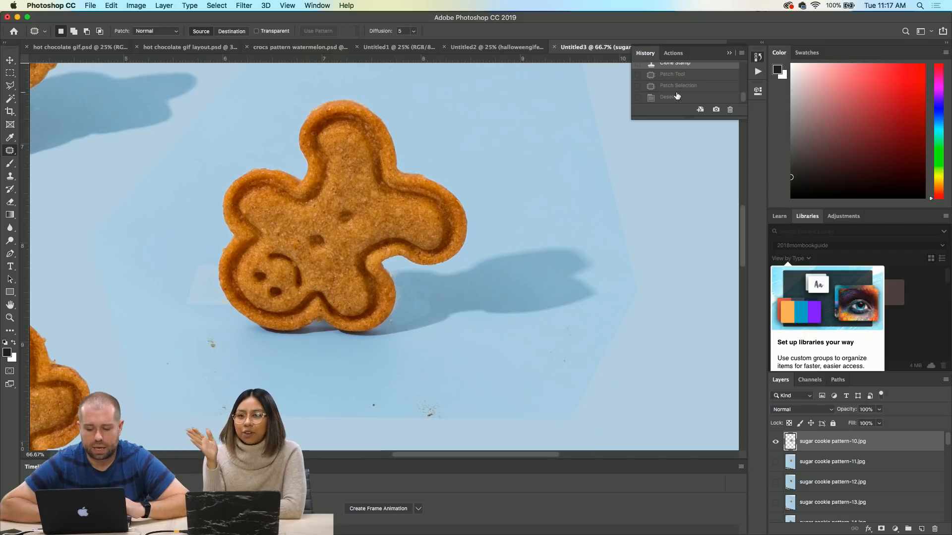
{"action": "left_click", "coordinate": [677, 97]}
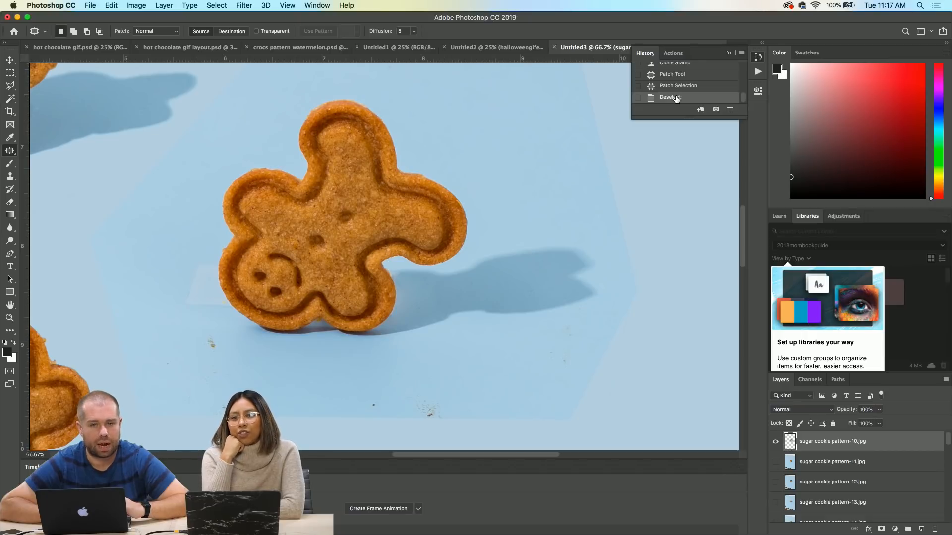
- Select the leftover blue background around the tumbling gingerbread man and its shadow with the Magic Wand
{"action": "key", "text": "super+minus"}
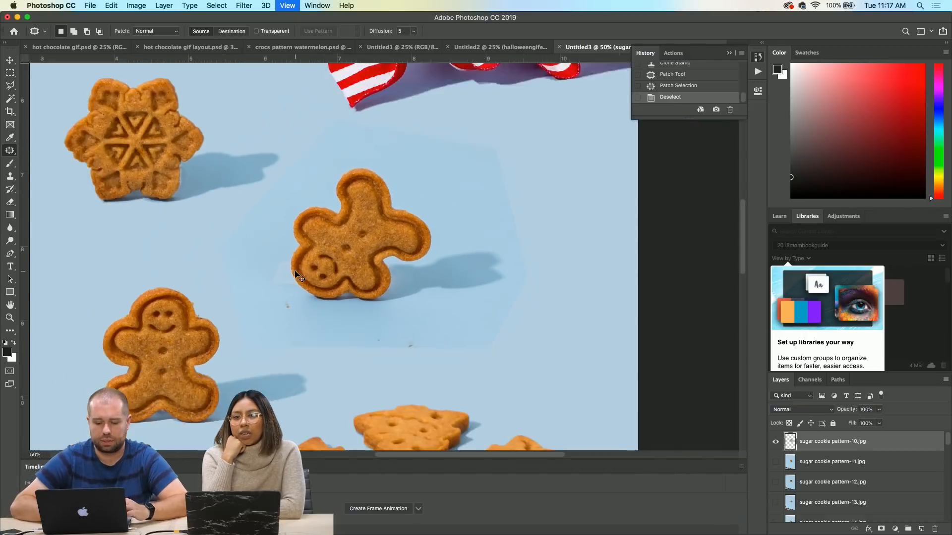
{"action": "key", "text": "super+minus"}
{"action": "key", "text": "w"}
{"action": "left_click", "coordinate": [326, 308]}
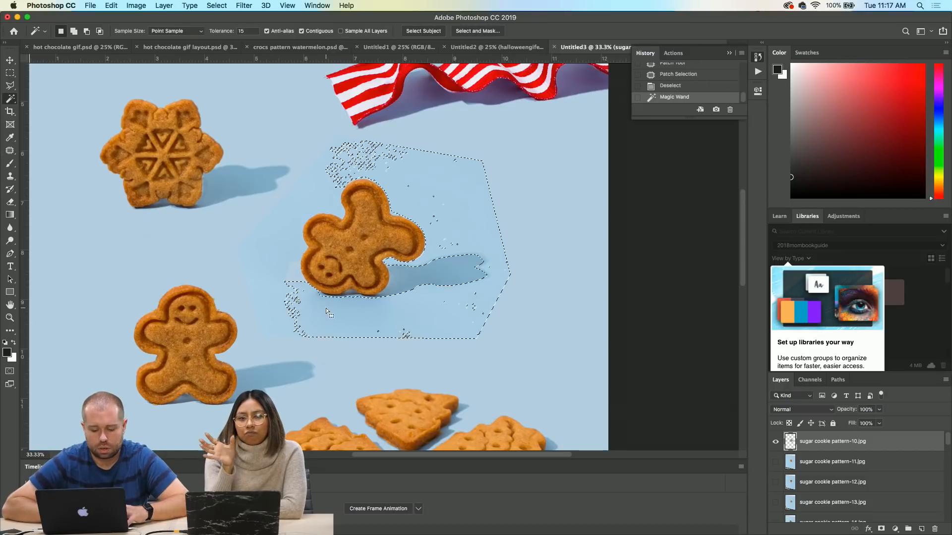
{"action": "left_click", "coordinate": [298, 245], "text": "shift"}
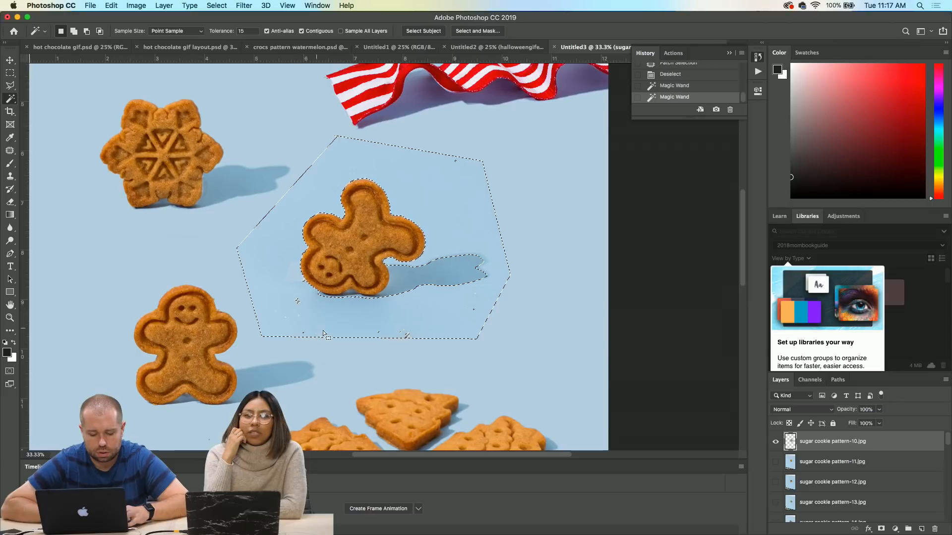
- Clean the crumb specks and missed spots out of the background selection by erasing them in Quick Mask mode
{"action": "left_click", "coordinate": [9, 371]}
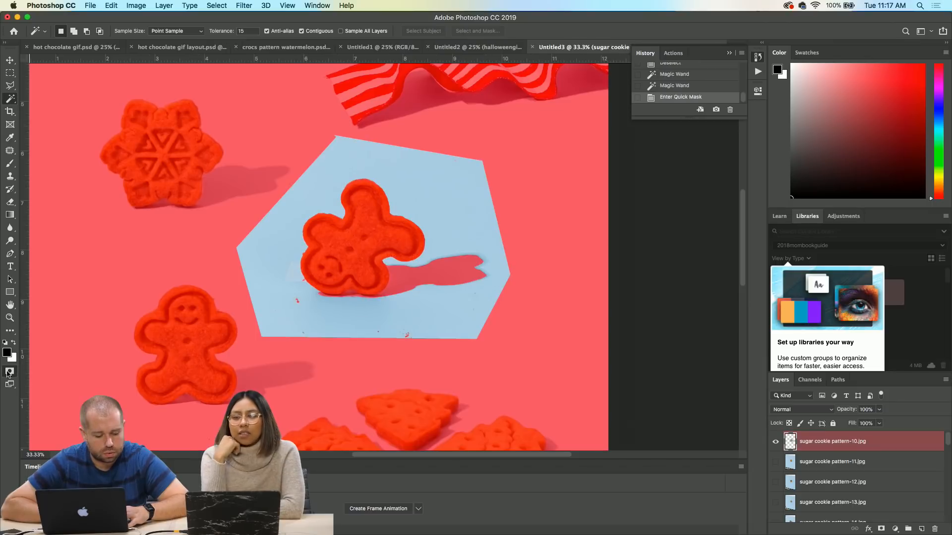
{"action": "left_click", "coordinate": [10, 202]}
{"action": "left_click_drag", "start_coordinate": [268, 302], "coordinate": [296, 288]}
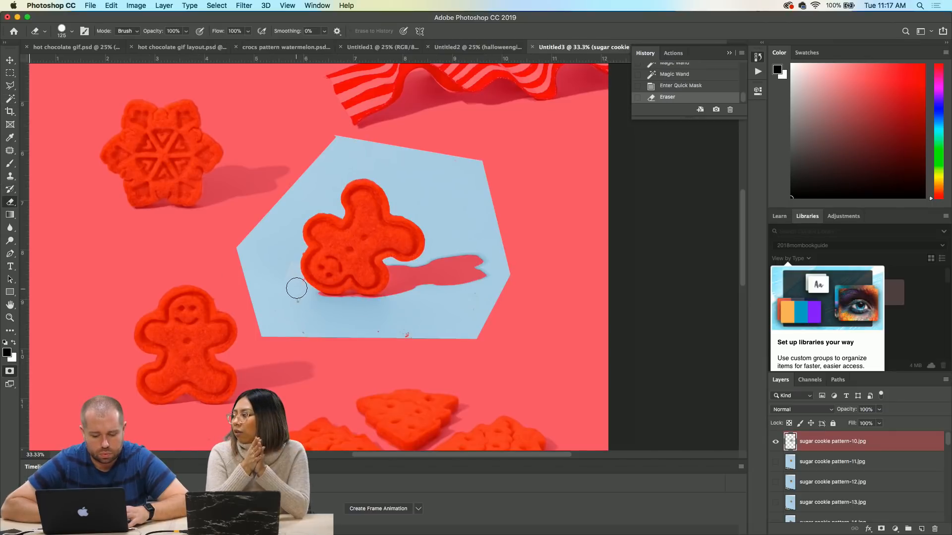
{"action": "left_click", "coordinate": [296, 285]}
{"action": "left_click", "coordinate": [299, 322]}
{"action": "left_click", "coordinate": [301, 325]}
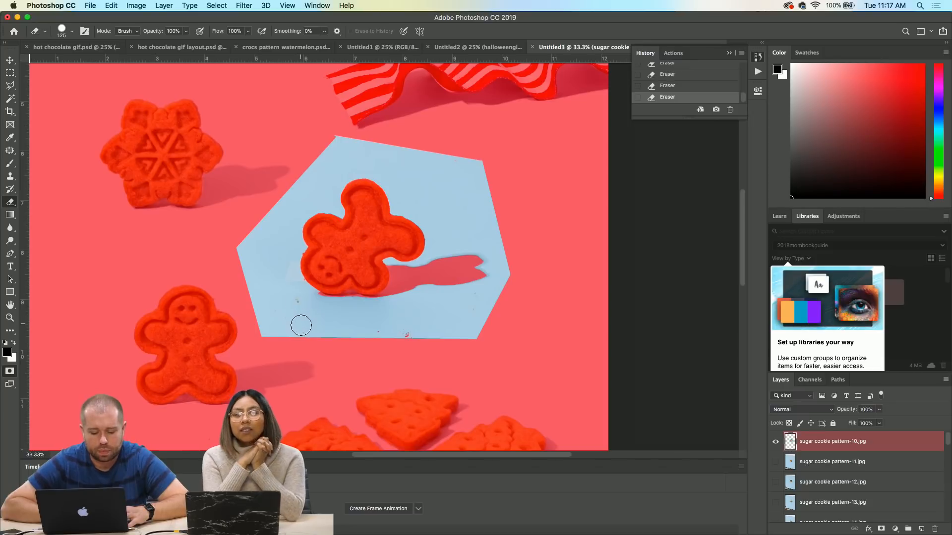
{"action": "left_click", "coordinate": [405, 331]}
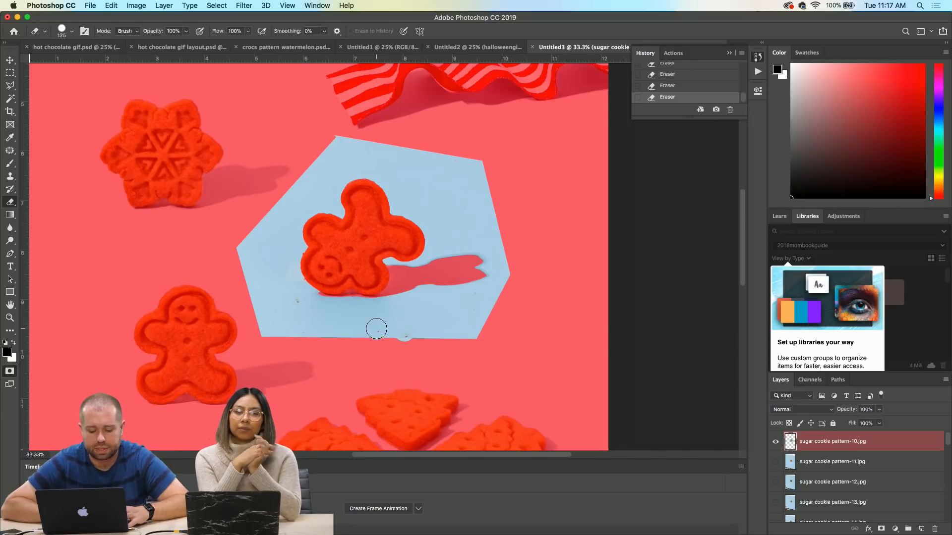
{"action": "left_click", "coordinate": [9, 371]}
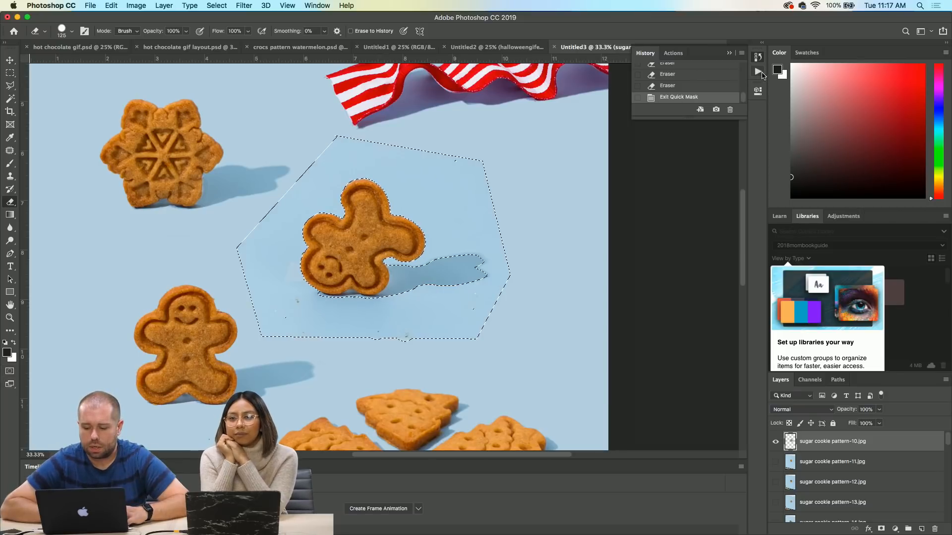
- Run the feather edges new action on the selection, delete the background around the tumbling gingerbread man, and deselect
{"action": "left_click", "coordinate": [673, 53]}
{"action": "left_click", "coordinate": [686, 105]}
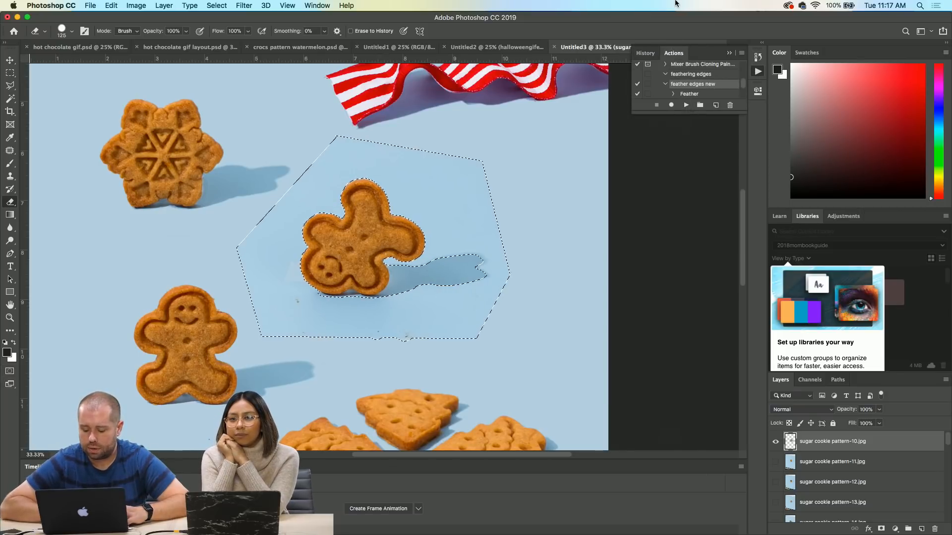
{"action": "key", "text": "BackSpace"}
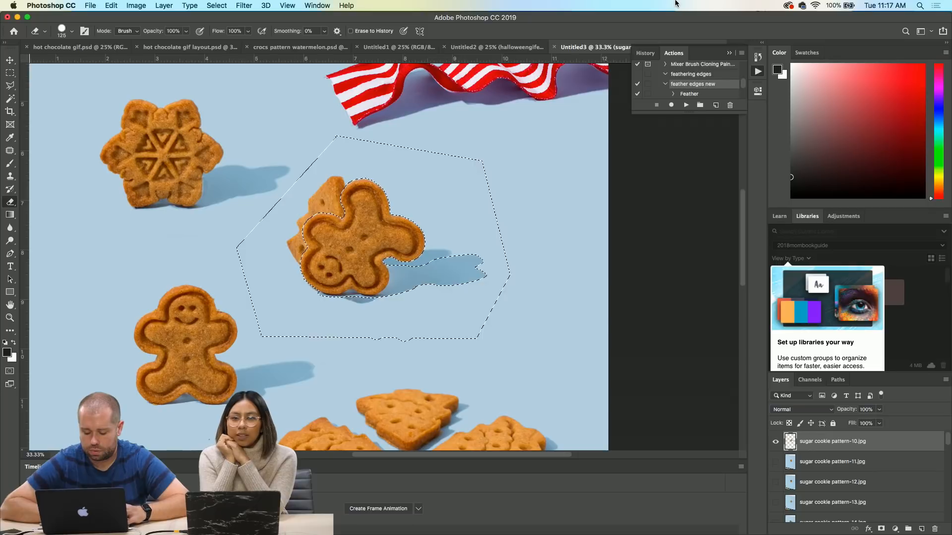
{"action": "key", "text": "super+minus"}
{"action": "key", "text": "super+minus"}
{"action": "key", "text": "super+d"}
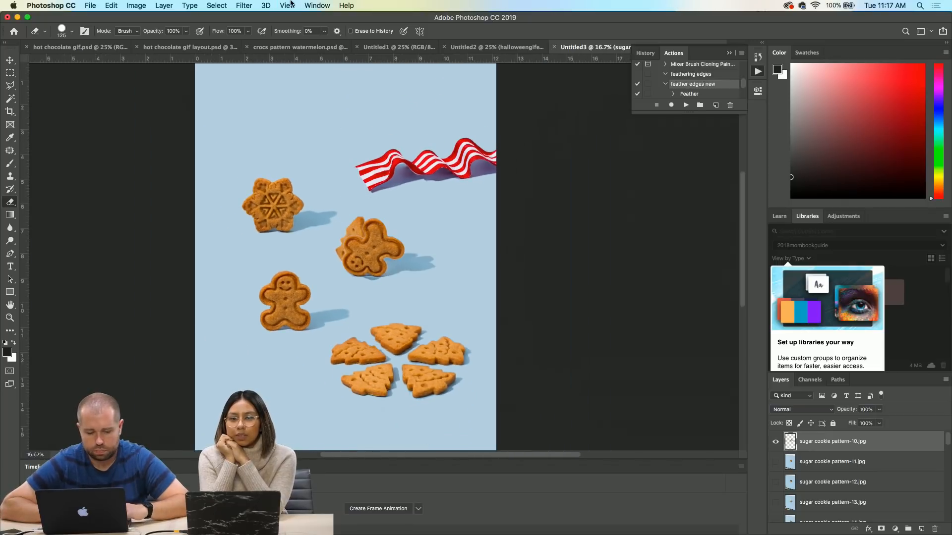
- Move the tumbling gingerbread man off the single tree cookie to the canvas's right edge, below the striped ribbon
{"action": "left_click", "coordinate": [10, 60]}
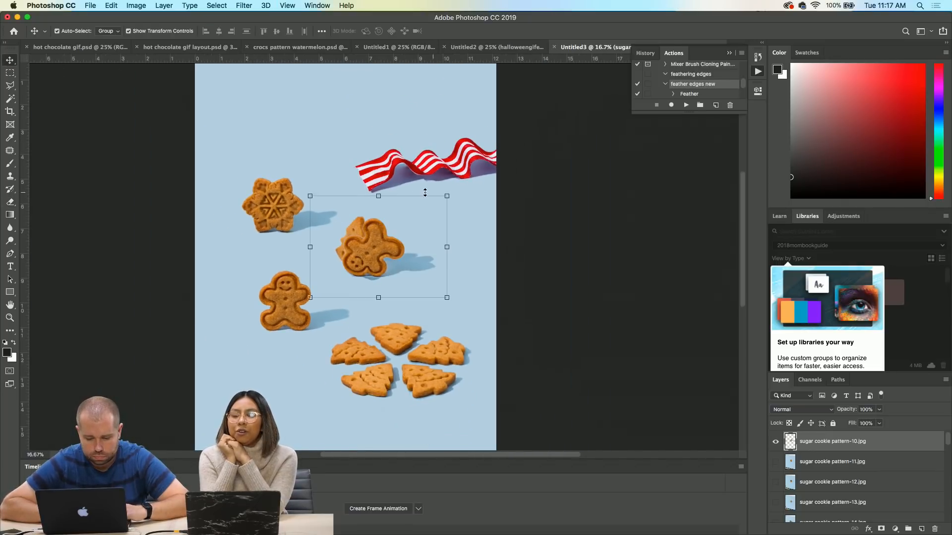
{"action": "left_click_drag", "start_coordinate": [378, 250], "coordinate": [454, 231]}
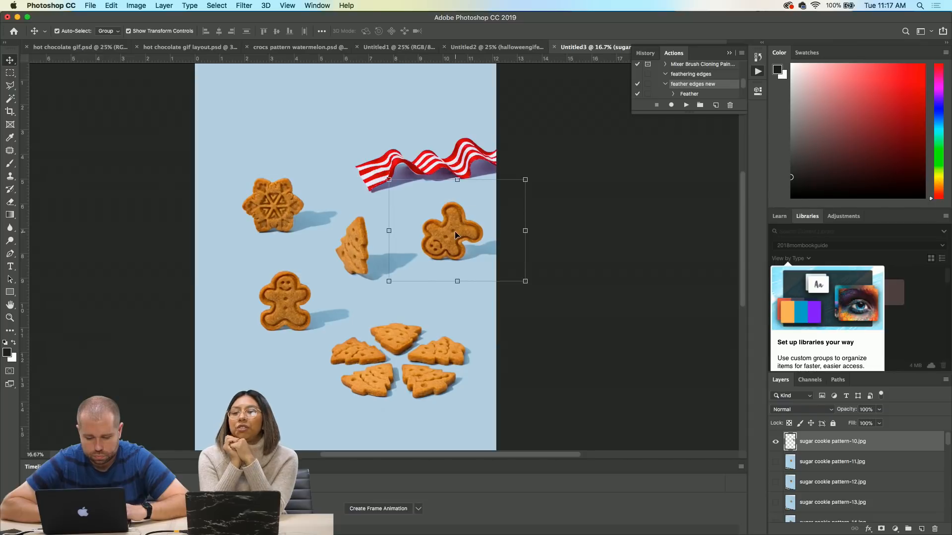
- Preview the pattern-11 and pattern-12 snowflake photos, keep sugar cookie pattern-12.jpg shown, and hide the tumbling gingerbread man layer
{"action": "key", "text": "super+minus"}
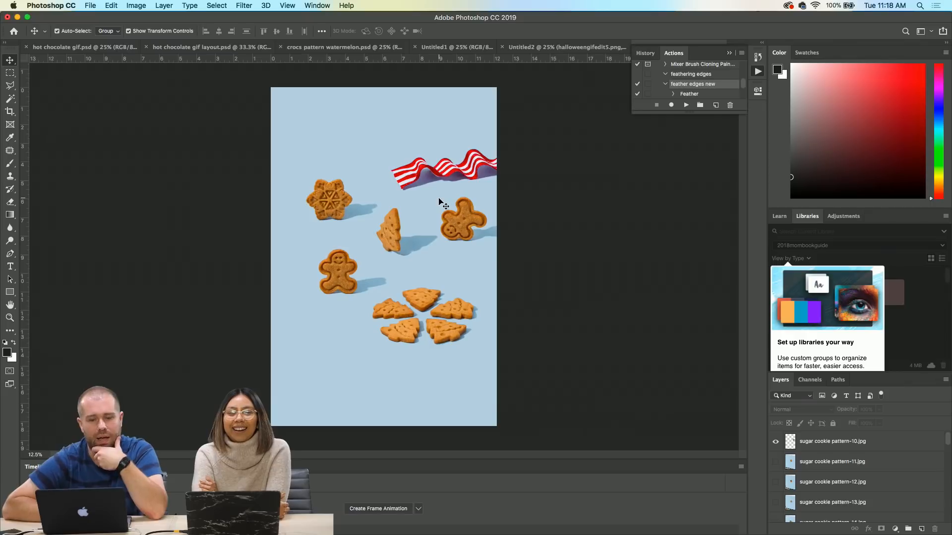
{"action": "left_click", "coordinate": [775, 463]}
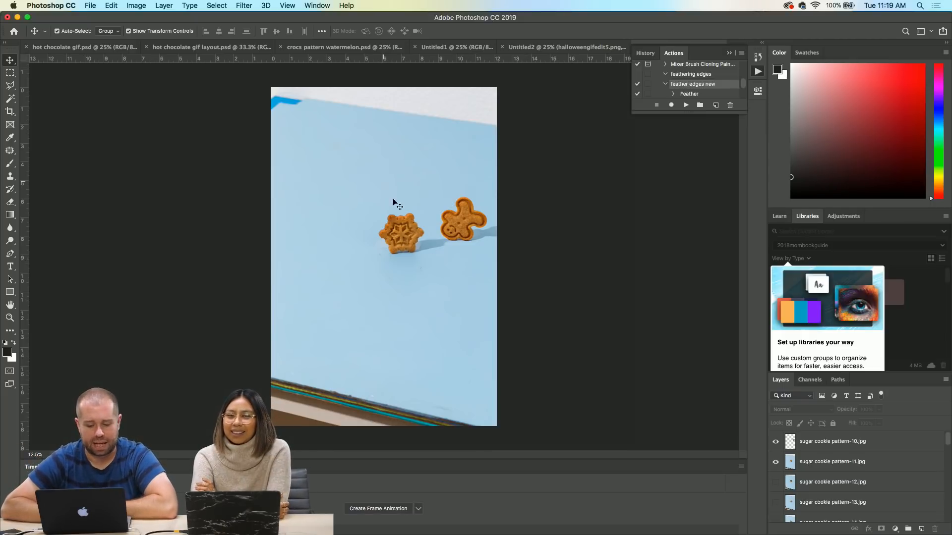
{"action": "left_click", "coordinate": [776, 462]}
{"action": "left_click", "coordinate": [776, 482]}
{"action": "scroll", "coordinate": [777, 488], "scroll_direction": "down", "scroll_amount": 2}
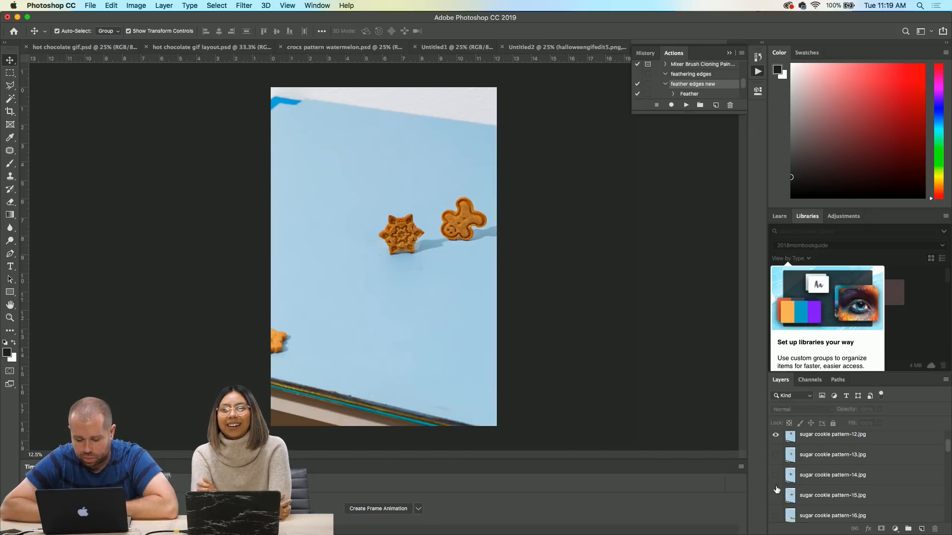
{"action": "left_click", "coordinate": [776, 436]}
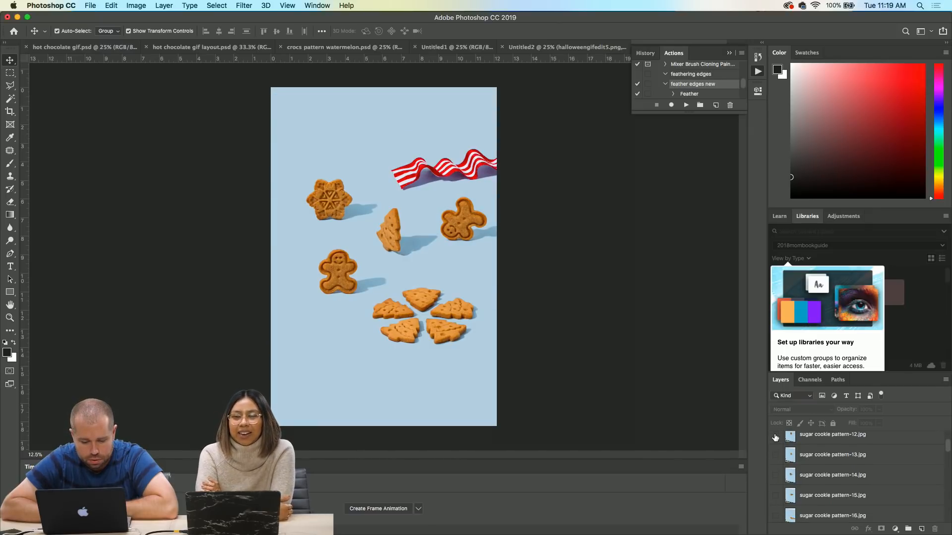
{"action": "left_click", "coordinate": [776, 437]}
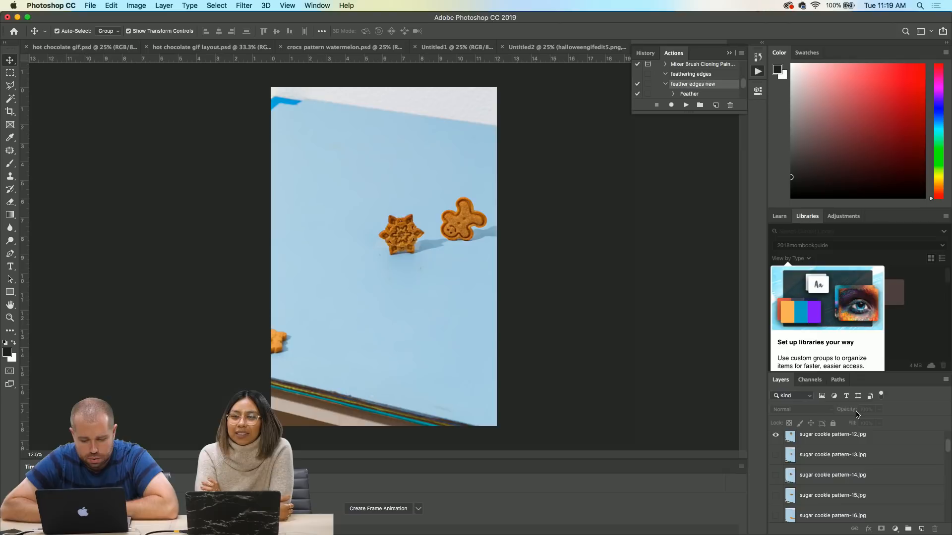
{"action": "scroll", "coordinate": [836, 462], "scroll_direction": "up", "scroll_amount": 1}
{"action": "scroll", "coordinate": [835, 462], "scroll_direction": "up", "scroll_amount": 2}
{"action": "left_click", "coordinate": [776, 442]}
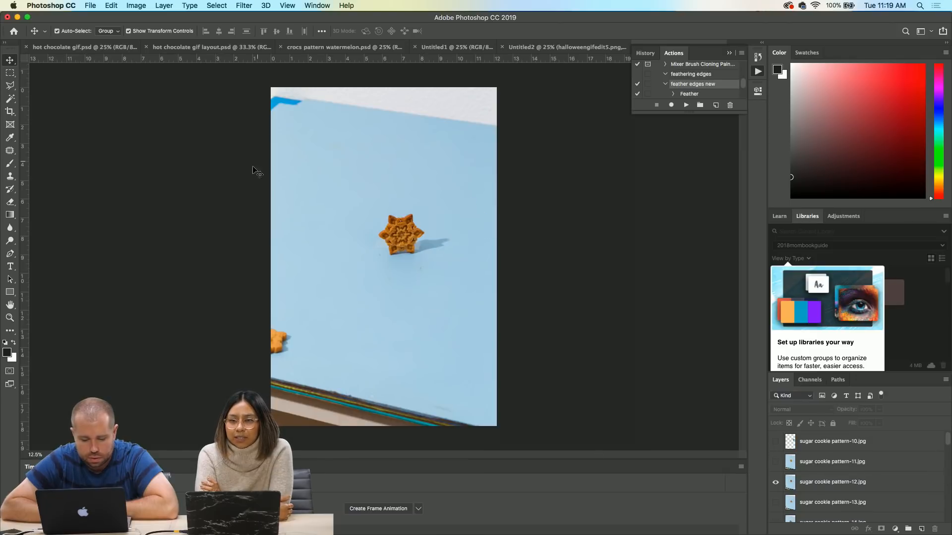
- Outline the snowflake cookie and its shadow on the pattern-12 photo with a loose Polygonal Lasso selection
{"action": "left_click", "coordinate": [10, 85]}
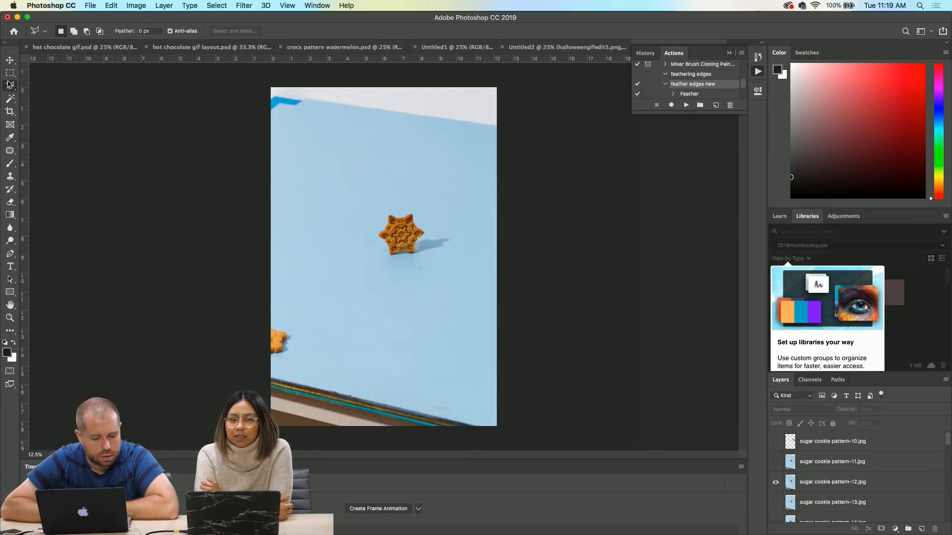
{"action": "left_click", "coordinate": [361, 238]}
{"action": "left_click", "coordinate": [383, 274]}
{"action": "left_click", "coordinate": [462, 257]}
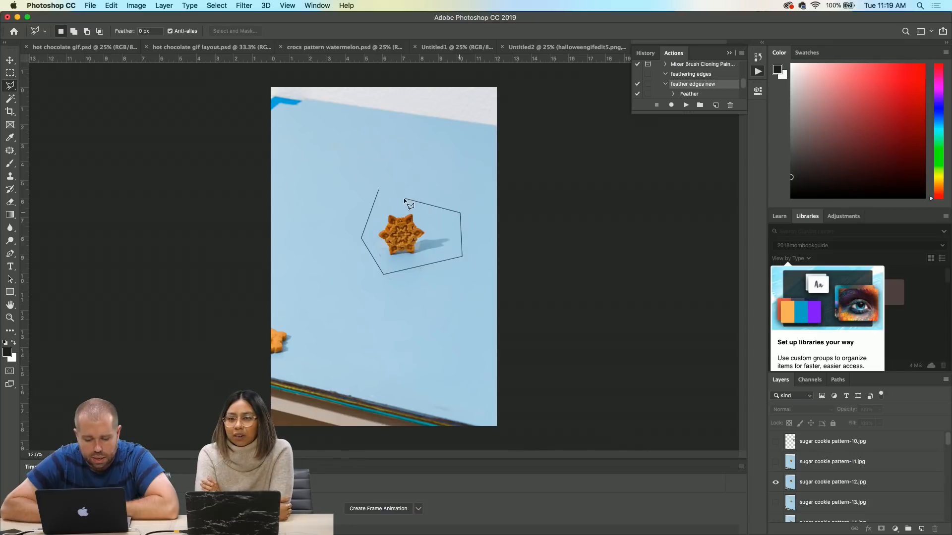
{"action": "left_click", "coordinate": [378, 190]}
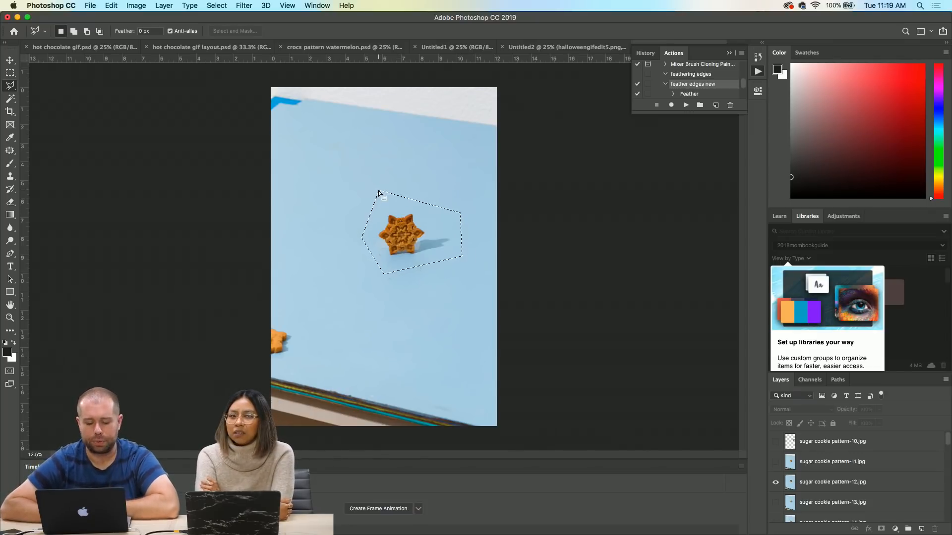
- Invert the selection and delete everything outside the outline from the sugar cookie pattern-12.jpg layer
{"action": "key", "text": "shift"}
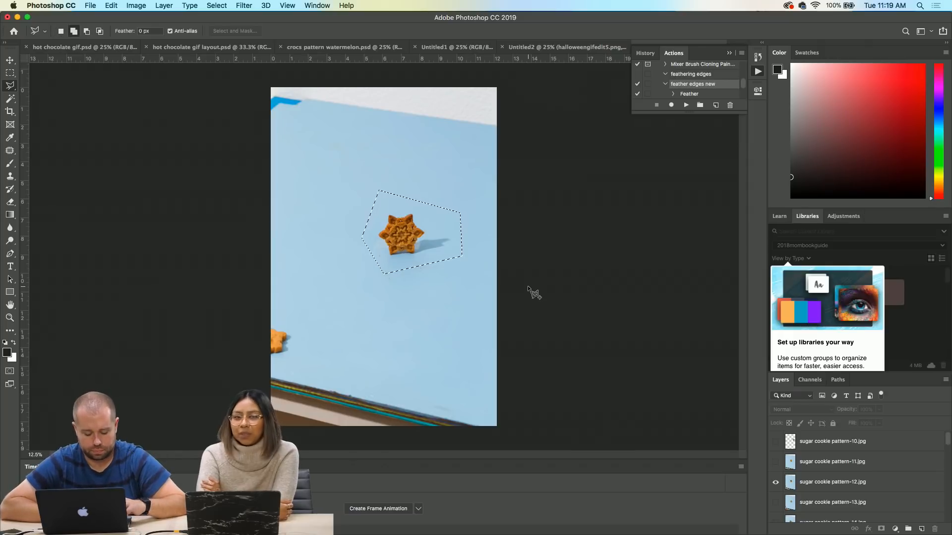
{"action": "key", "text": "super+shift+i"}
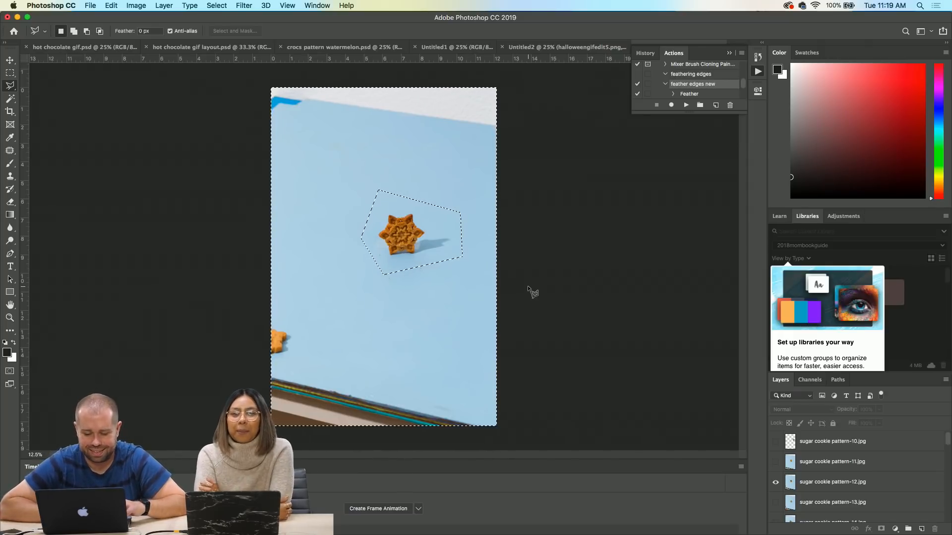
{"action": "left_click", "coordinate": [838, 484]}
{"action": "key", "text": "Delete"}
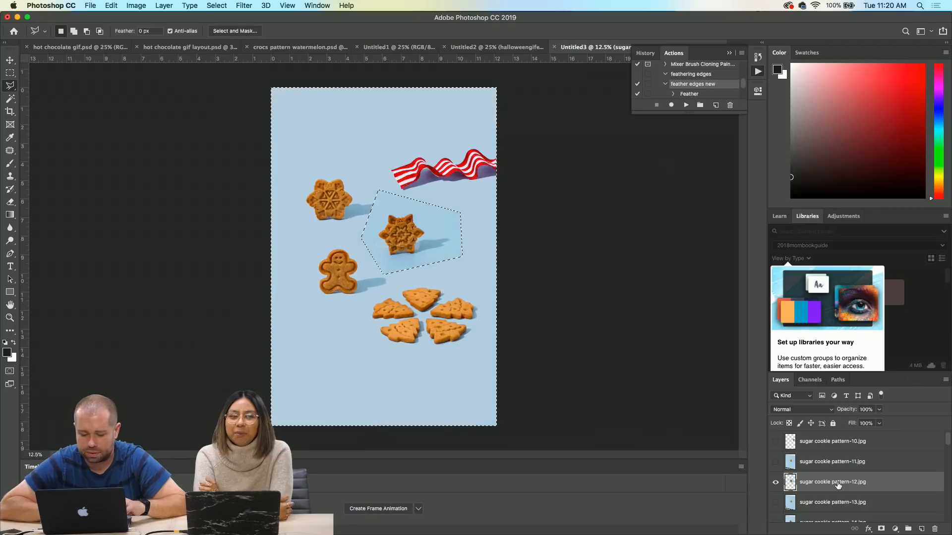
- Select the leftover blue around the snowflake cookie with the Magic Wand and erase the missed speck from the Quick Mask
{"action": "left_click", "coordinate": [9, 100]}
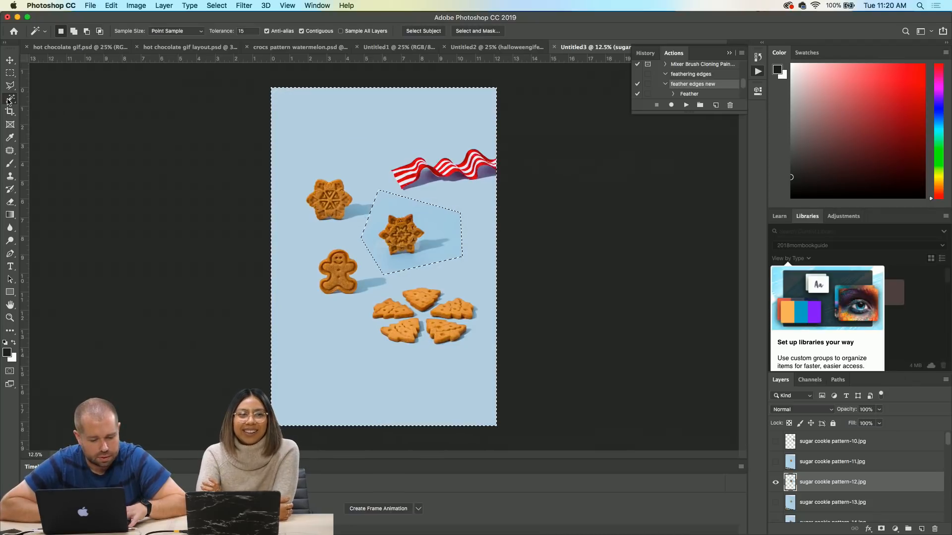
{"action": "left_click", "coordinate": [408, 204]}
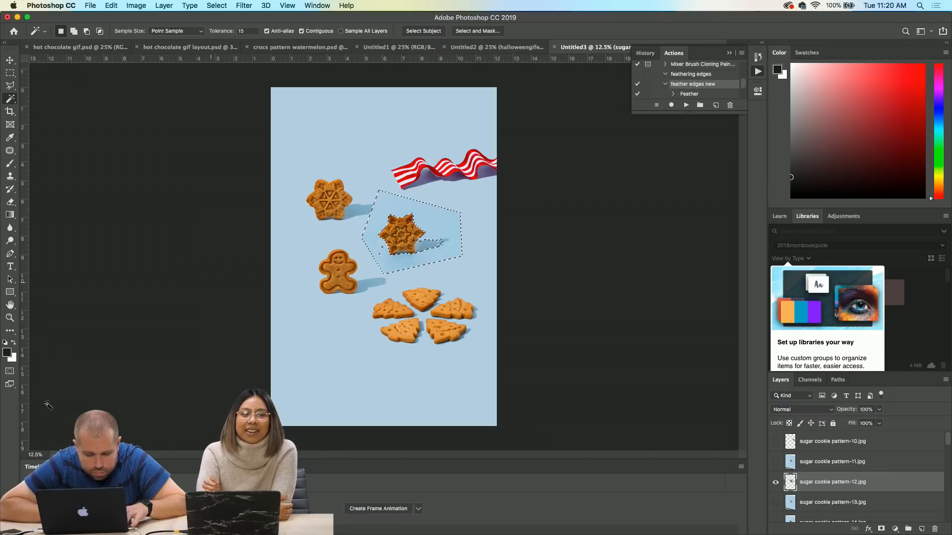
{"action": "left_click", "coordinate": [10, 371]}
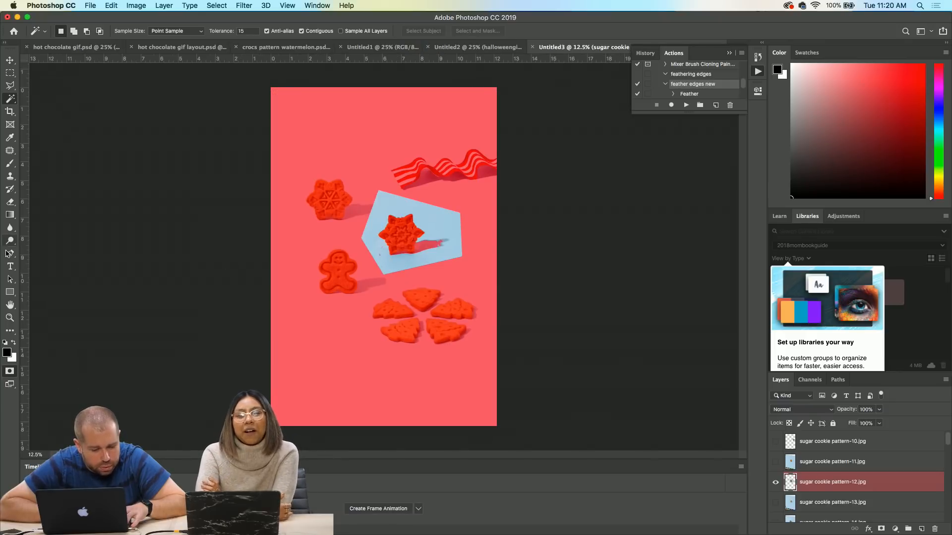
{"action": "left_click", "coordinate": [10, 202]}
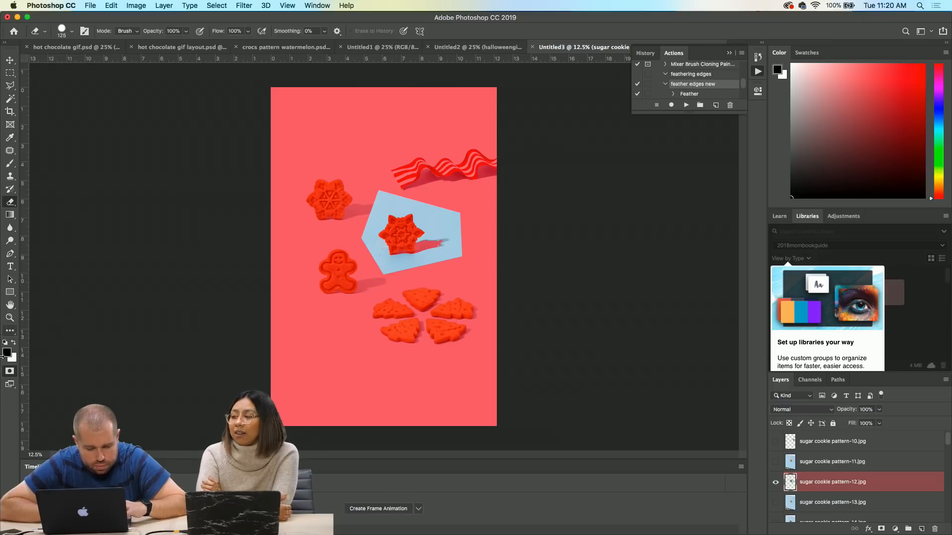
{"action": "left_click", "coordinate": [9, 372]}
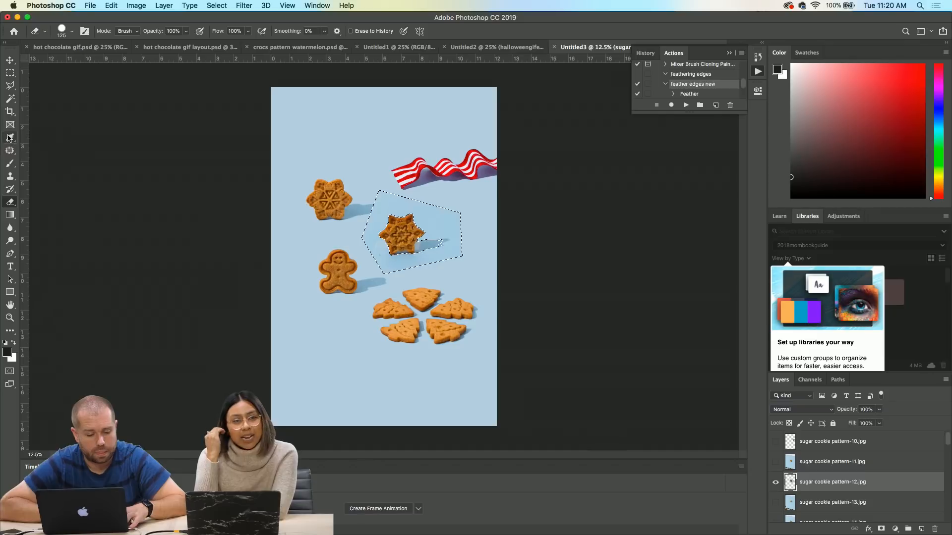
- Refine the background selection along the snowflake cookie's shadow with the Magic Wand so the shadow stays outside it
{"action": "left_click", "coordinate": [10, 99]}
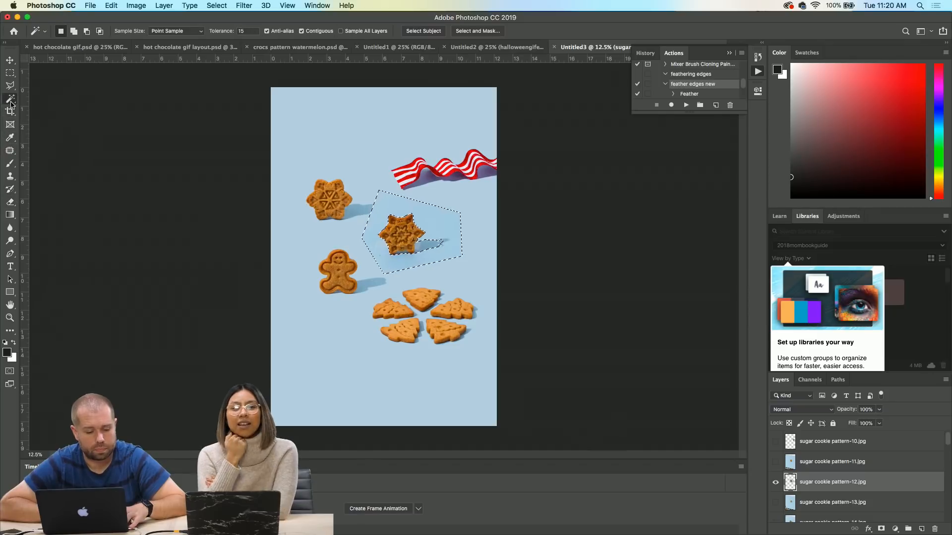
{"action": "left_click", "coordinate": [441, 243], "text": "shift"}
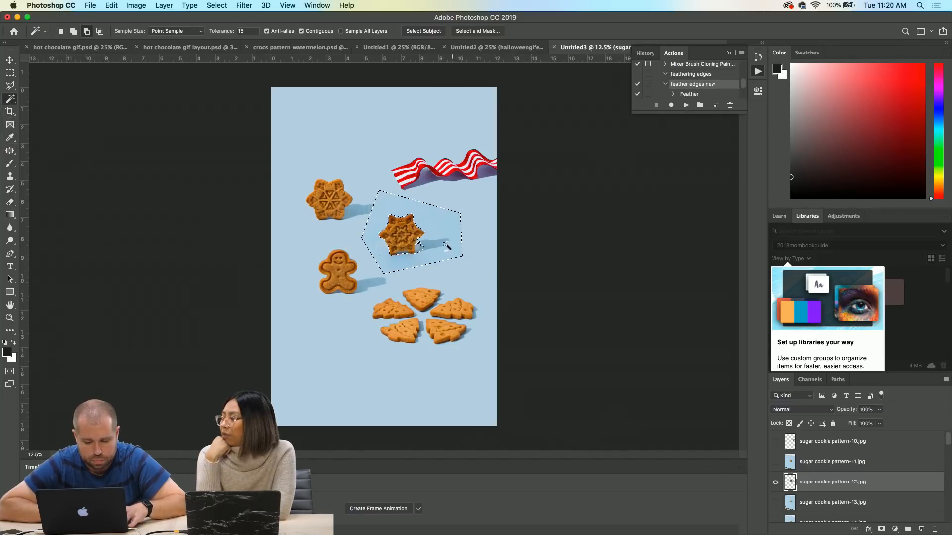
{"action": "left_click", "coordinate": [438, 243], "text": "alt"}
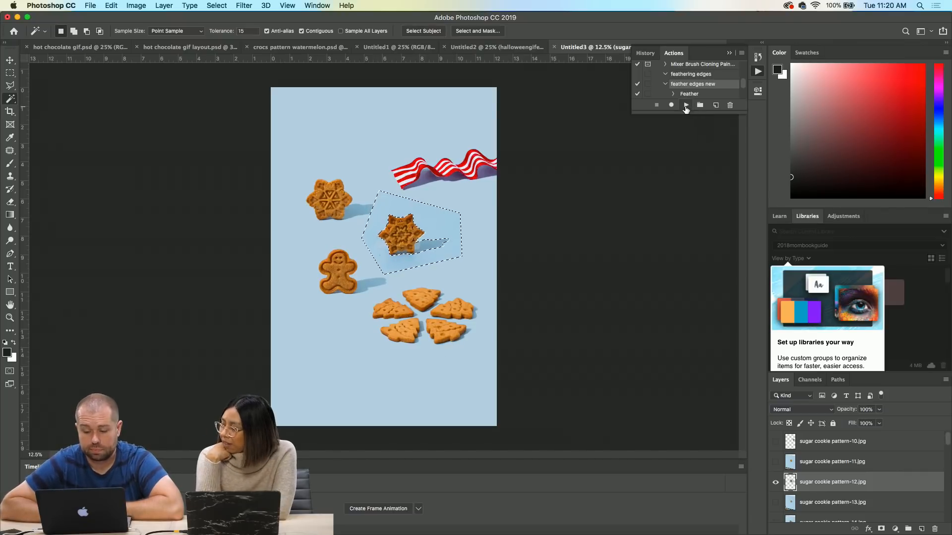
- Run the feather edges new action, clear the blue around the snowflake cookie, and move the cookie above the other snowflake cookie
{"action": "left_click", "coordinate": [685, 105]}
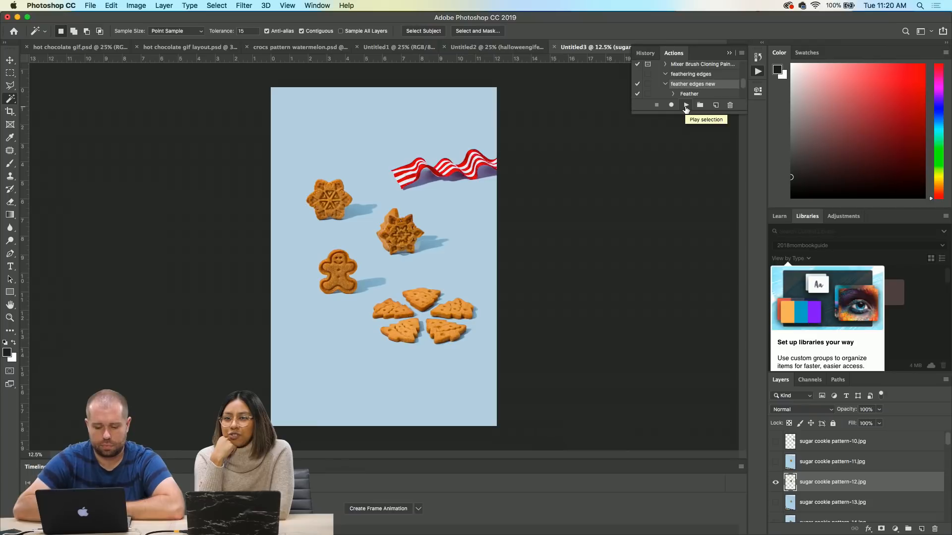
{"action": "left_click", "coordinate": [9, 62]}
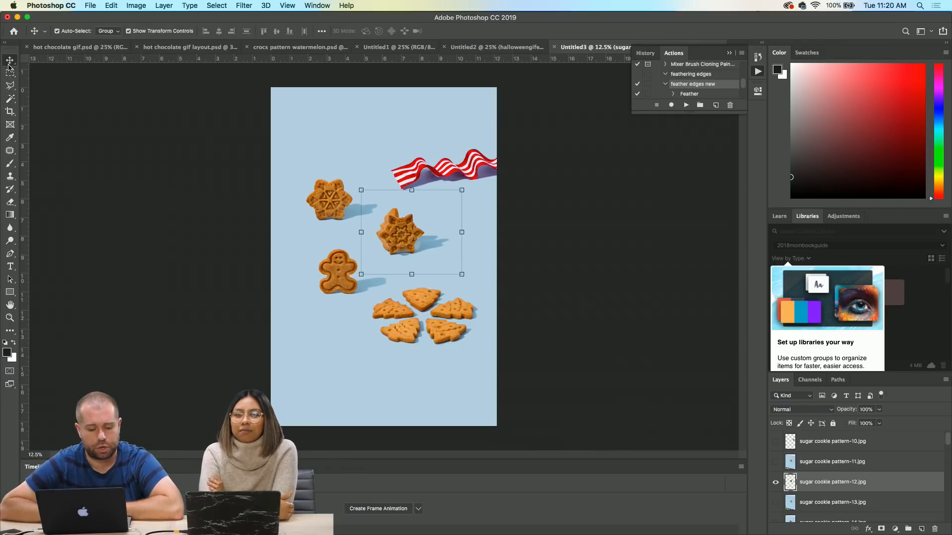
{"action": "left_click_drag", "start_coordinate": [390, 227], "coordinate": [342, 125]}
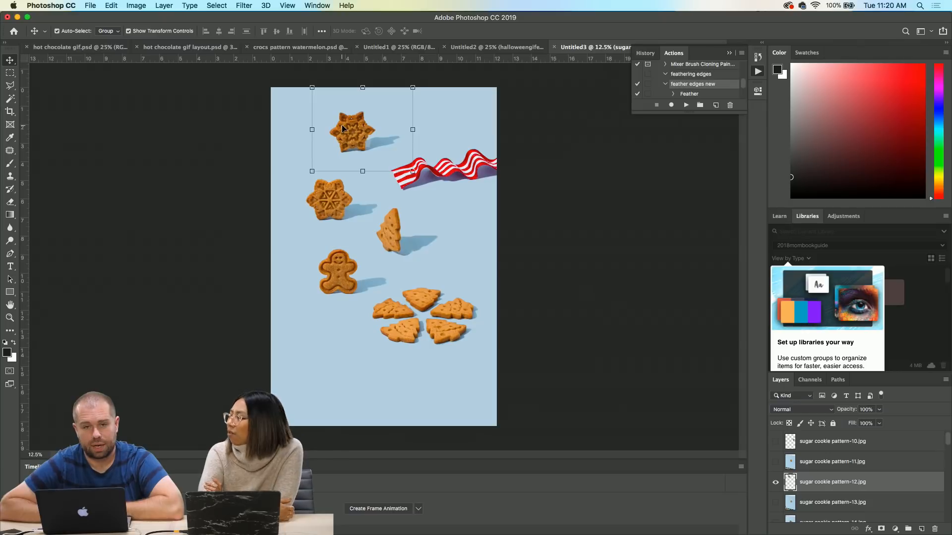
- Repair the pale spot in the shadow beside the upper snowflake cookie with the Patch tool and deselect
{"action": "key", "text": "super+plus"}
{"action": "key", "text": "super+plus"}
{"action": "key", "text": "super+plus"}
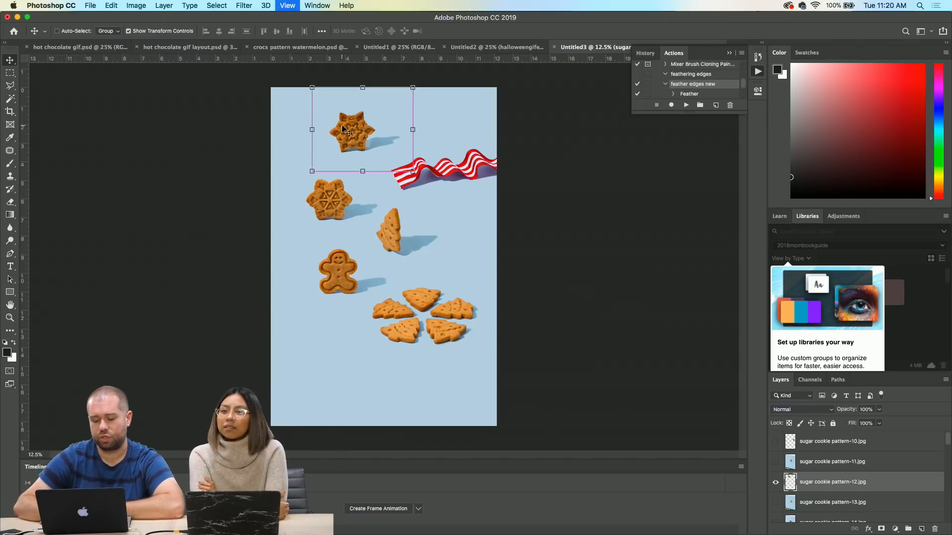
{"action": "scroll", "coordinate": [345, 131], "scroll_direction": "up", "scroll_amount": 10}
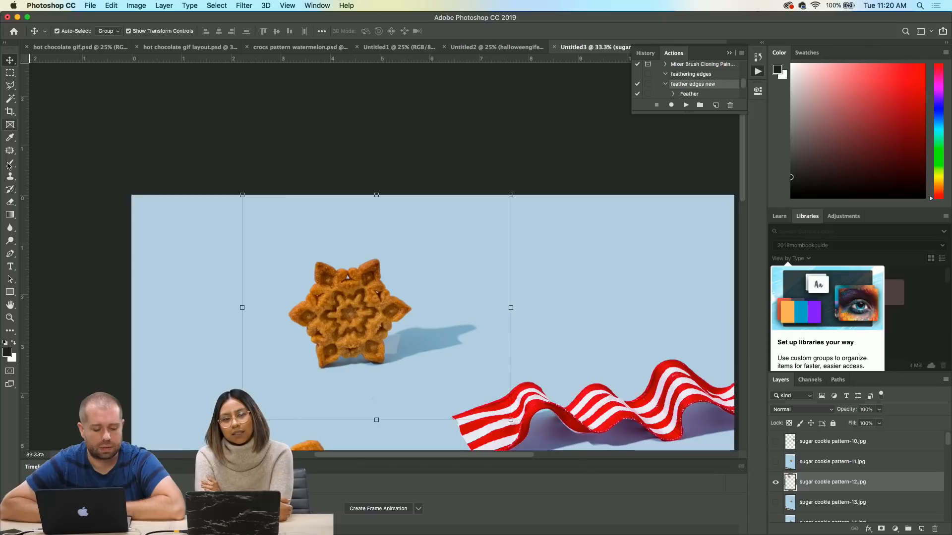
{"action": "left_click", "coordinate": [8, 103]}
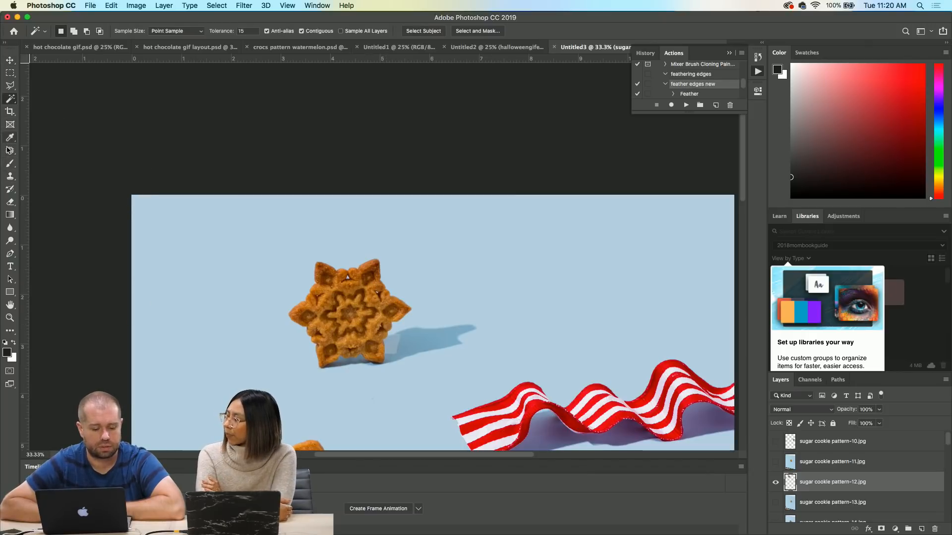
{"action": "left_click", "coordinate": [10, 152]}
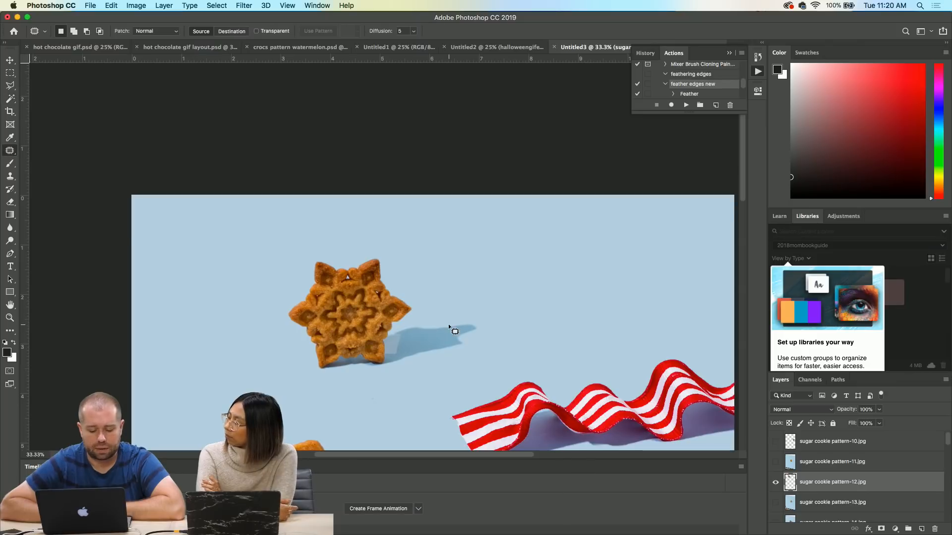
{"action": "mouse_move", "coordinate": [402, 331]}
{"action": "left_mouse_down"}
{"action": "mouse_move", "coordinate": [390, 336]}
{"action": "mouse_move", "coordinate": [388, 357]}
{"action": "mouse_move", "coordinate": [401, 355]}
{"action": "mouse_move", "coordinate": [402, 332]}
{"action": "mouse_move", "coordinate": [427, 345]}
{"action": "left_mouse_up"}
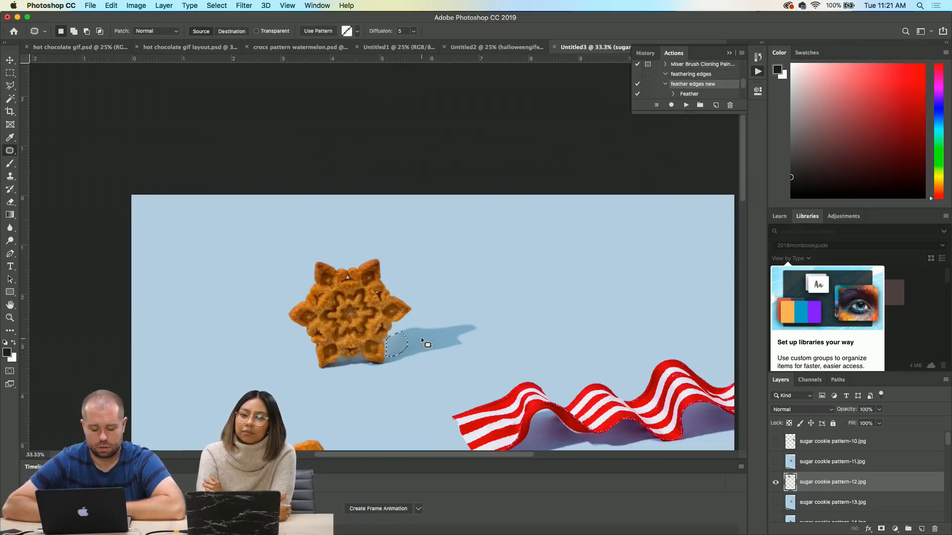
{"action": "key", "text": "super+d"}
{"action": "key", "text": "super+minus"}
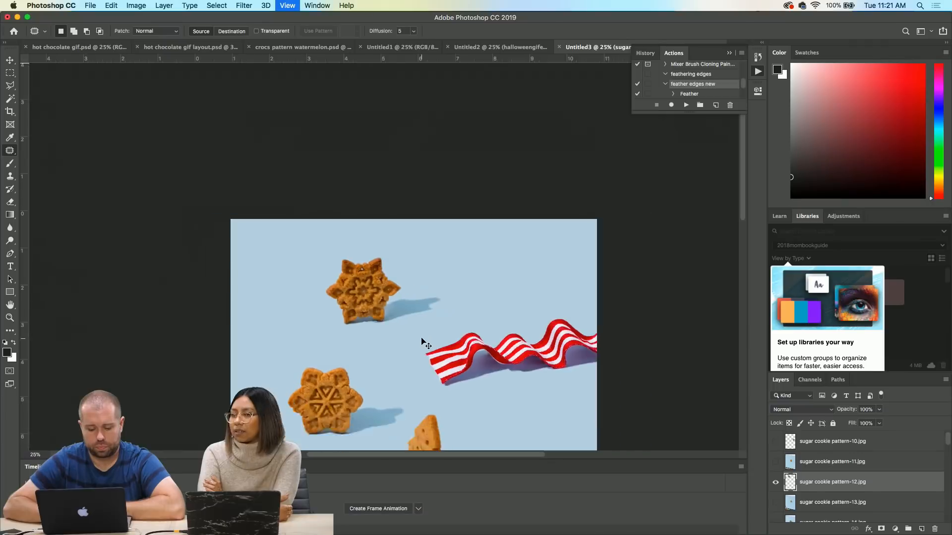
{"action": "key", "text": "super+minus"}
{"action": "key", "text": "super+minus"}
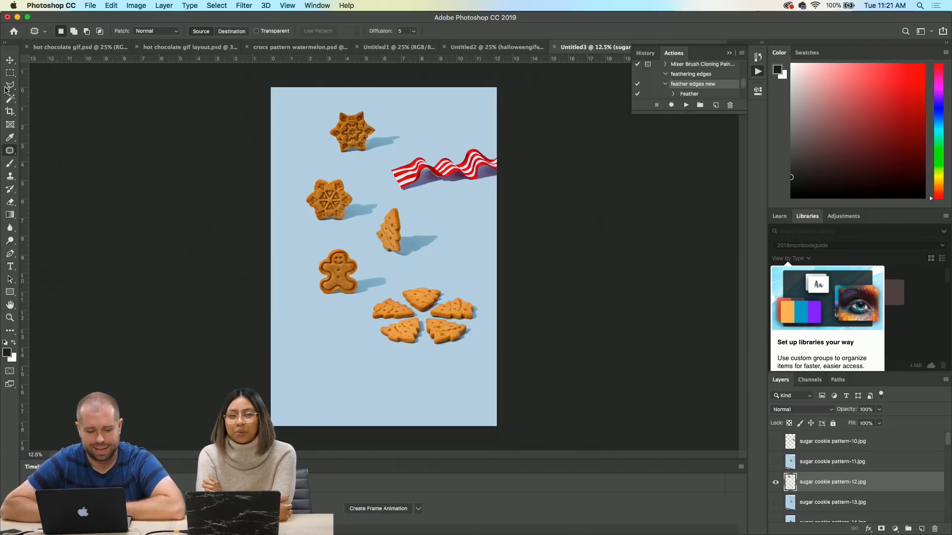
- Try the repaired snowflake cookie at the canvas's right edge, and place it near the top edge above the ribbon's left end
{"action": "left_click", "coordinate": [10, 60]}
{"action": "left_click_drag", "start_coordinate": [350, 136], "coordinate": [485, 224]}
{"action": "left_click", "coordinate": [629, 293]}
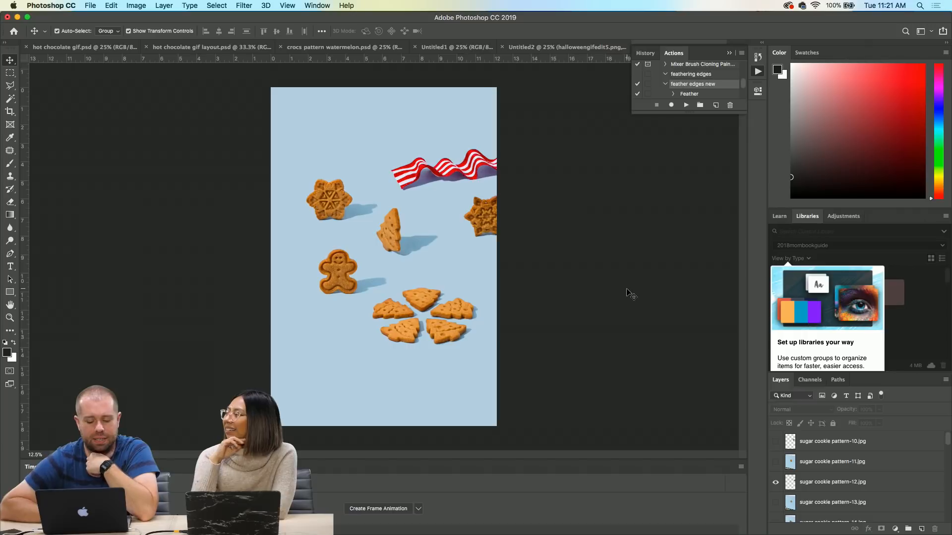
{"action": "left_click_drag", "start_coordinate": [493, 216], "coordinate": [366, 101]}
{"action": "left_click", "coordinate": [623, 254]}
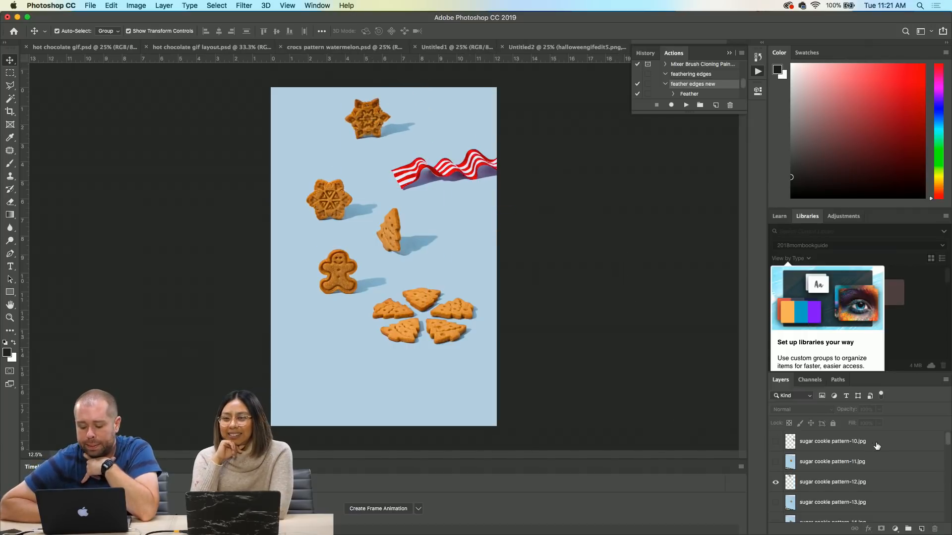
- Hide the sugar cookie pattern-12.jpg layer with the upper snowflake cookie and preview the sugar cookie pattern-6.jpg layer
{"action": "left_click", "coordinate": [776, 483]}
{"action": "scroll", "coordinate": [815, 491], "scroll_direction": "down", "scroll_amount": 5}
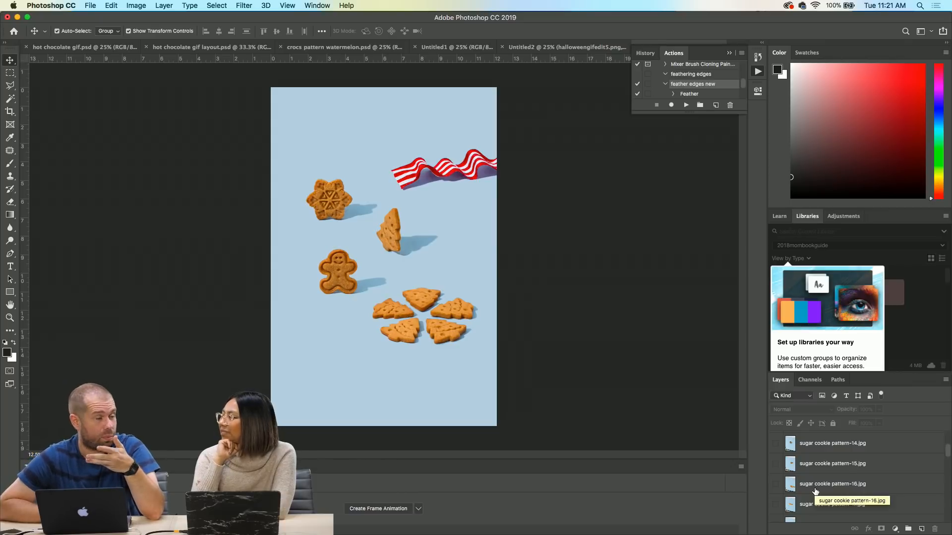
{"action": "scroll", "coordinate": [815, 490], "scroll_direction": "down", "scroll_amount": 1}
{"action": "scroll", "coordinate": [815, 490], "scroll_direction": "down", "scroll_amount": 5}
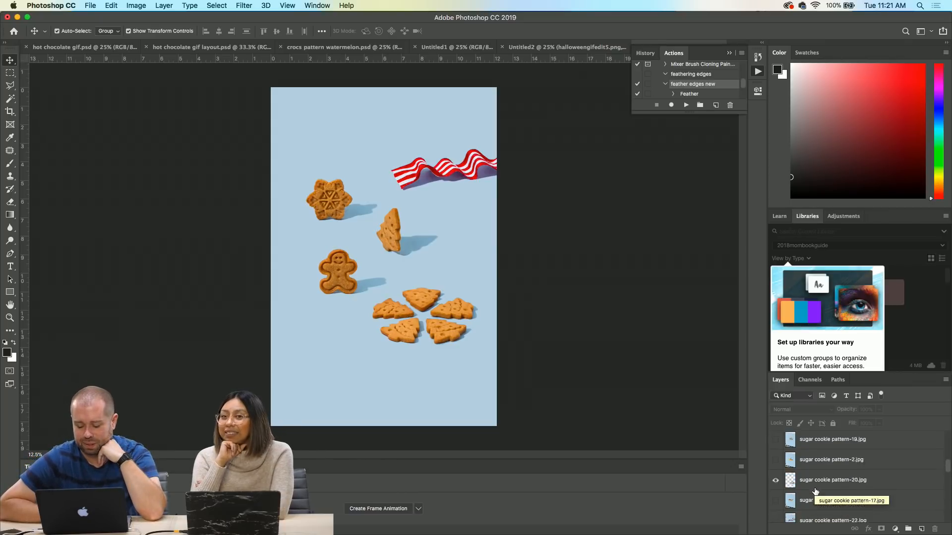
{"action": "scroll", "coordinate": [811, 491], "scroll_direction": "down", "scroll_amount": 8}
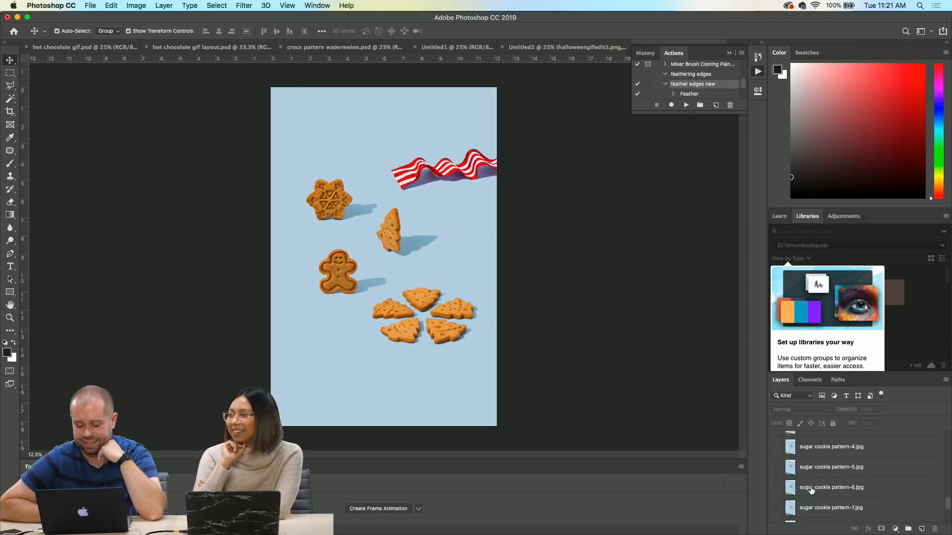
{"action": "scroll", "coordinate": [812, 491], "scroll_direction": "up", "scroll_amount": 2}
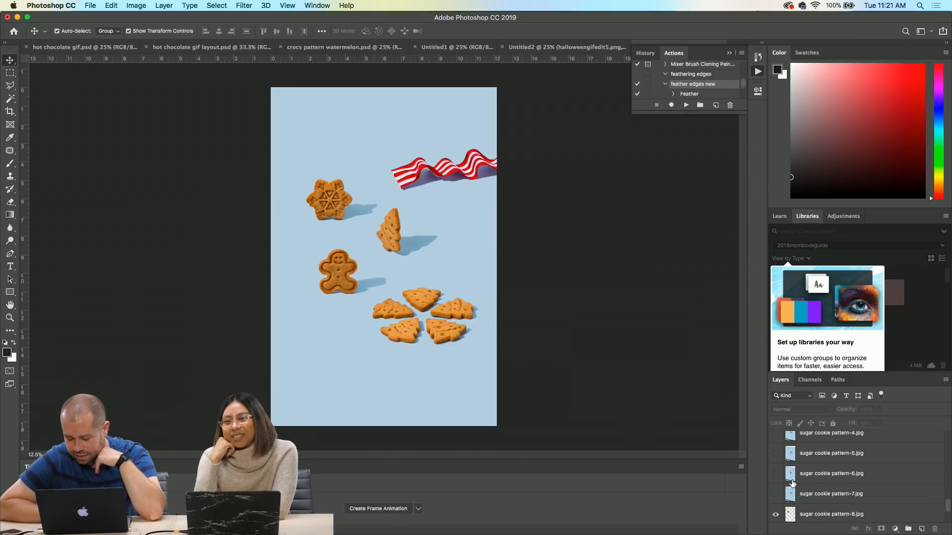
{"action": "left_click", "coordinate": [776, 475]}
{"action": "left_click", "coordinate": [775, 476]}
- Find the sugar cookie pattern-29.jpg layer with the diagonal striped ribbon, select it, and make it visible
{"action": "scroll", "coordinate": [833, 476], "scroll_direction": "up", "scroll_amount": 5}
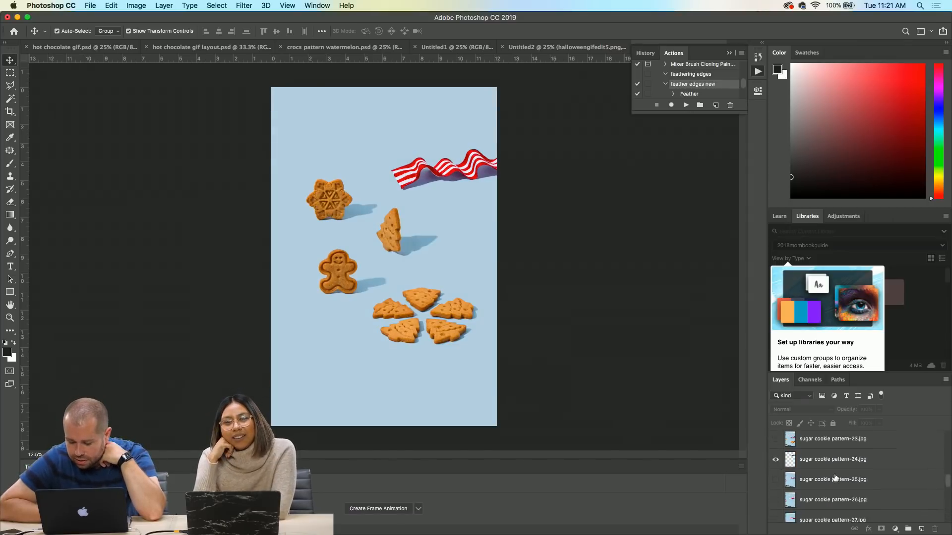
{"action": "scroll", "coordinate": [804, 458], "scroll_direction": "up", "scroll_amount": 8}
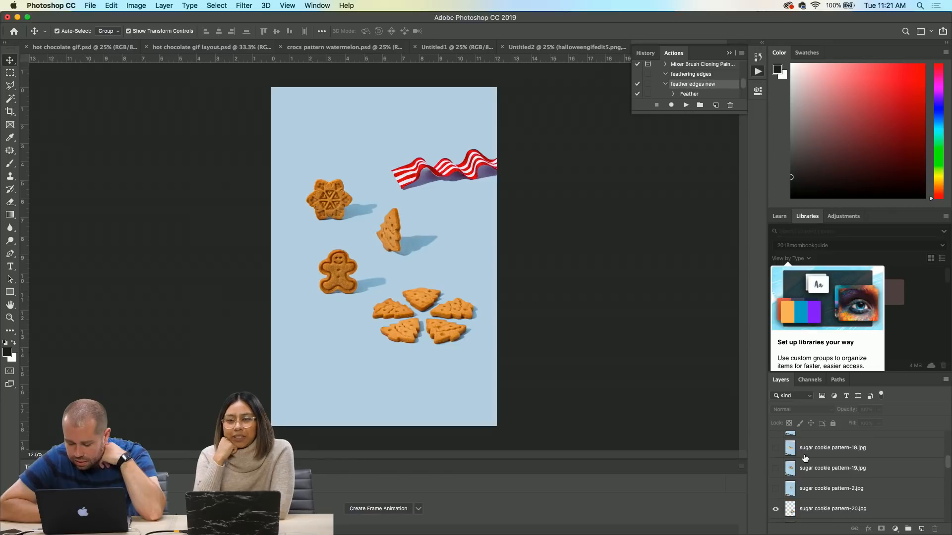
{"action": "scroll", "coordinate": [805, 458], "scroll_direction": "down", "scroll_amount": 5}
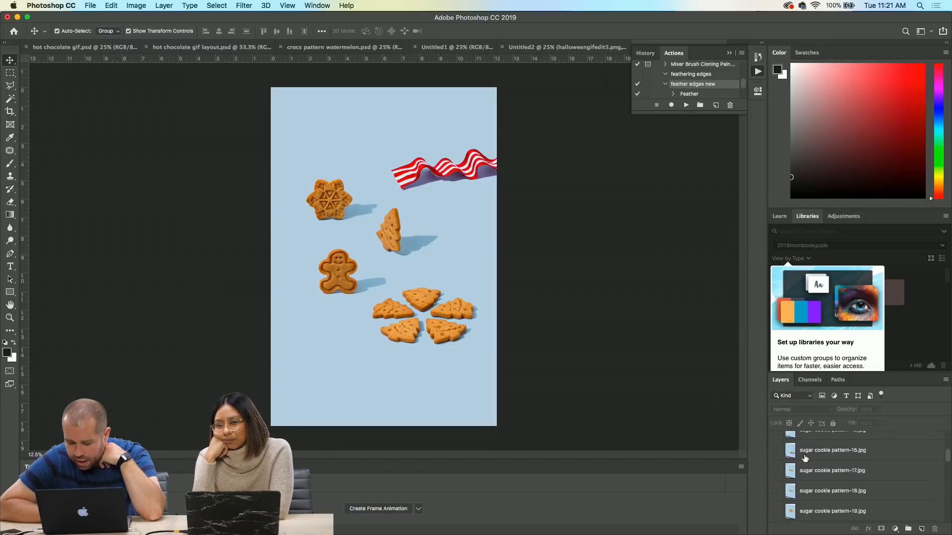
{"action": "scroll", "coordinate": [805, 458], "scroll_direction": "down", "scroll_amount": 9}
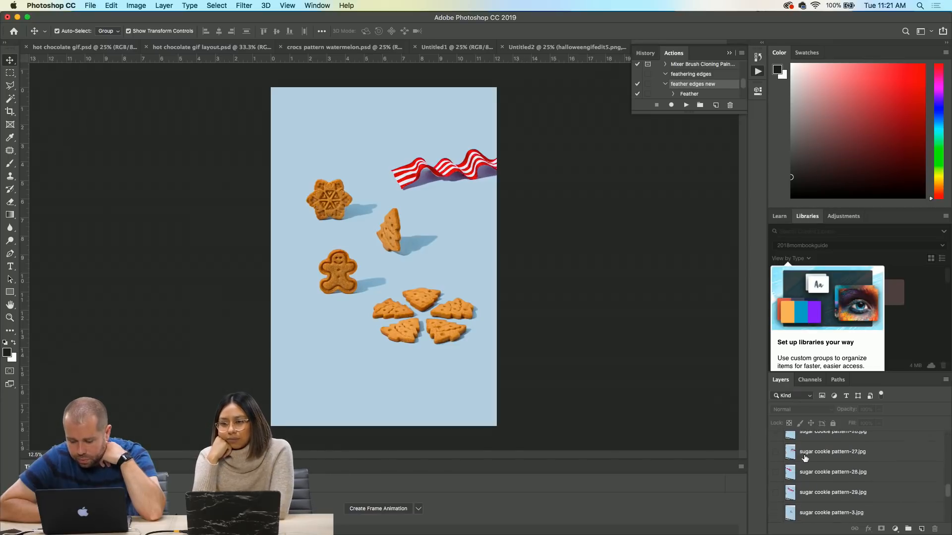
{"action": "scroll", "coordinate": [804, 458], "scroll_direction": "up", "scroll_amount": 2}
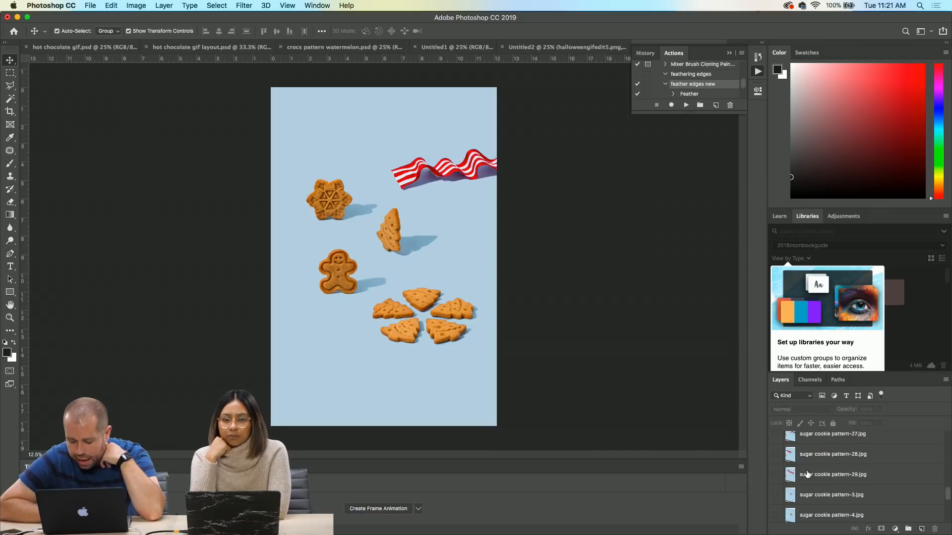
{"action": "left_click", "coordinate": [807, 474]}
{"action": "left_click", "coordinate": [776, 475]}
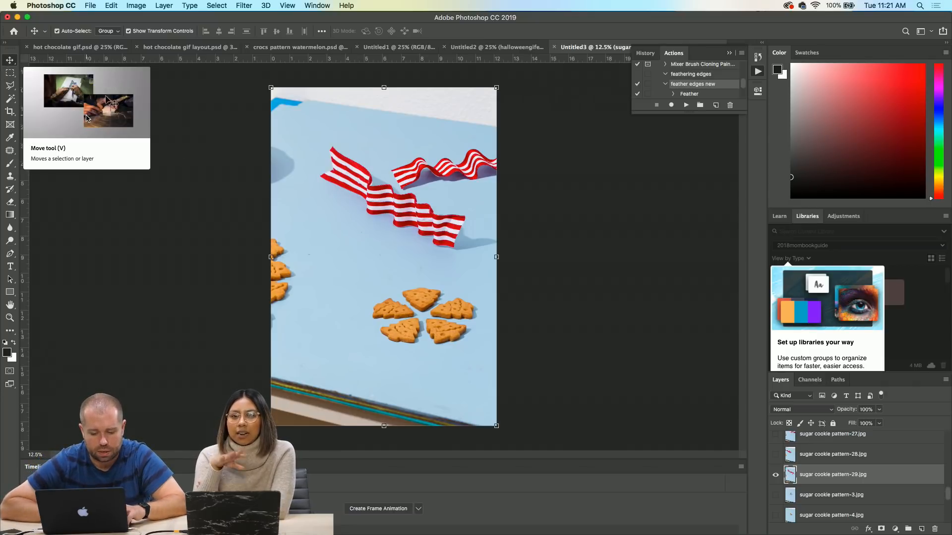
- Outline the diagonal striped ribbon and its shadow with the Polygonal Lasso, invert the selection, and delete the surrounding photo
{"action": "left_click", "coordinate": [10, 85]}
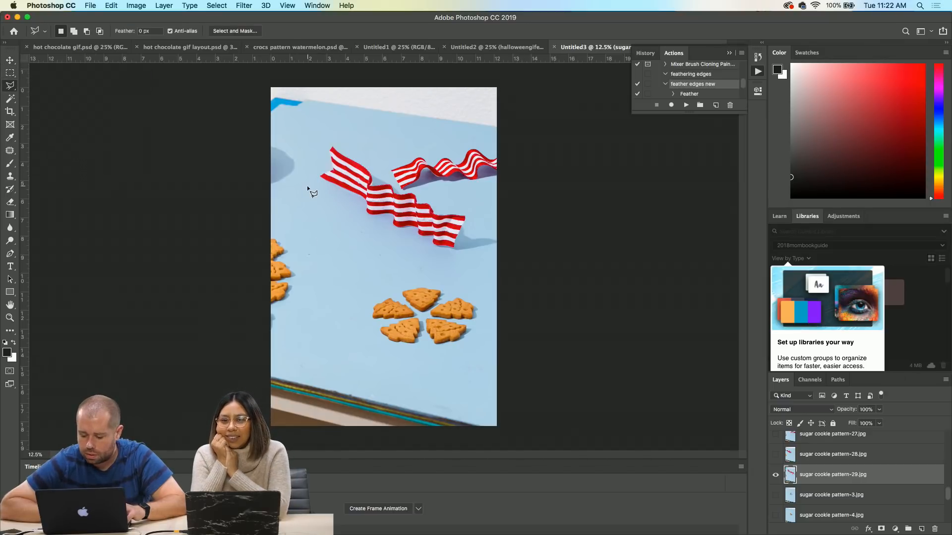
{"action": "left_click", "coordinate": [470, 286]}
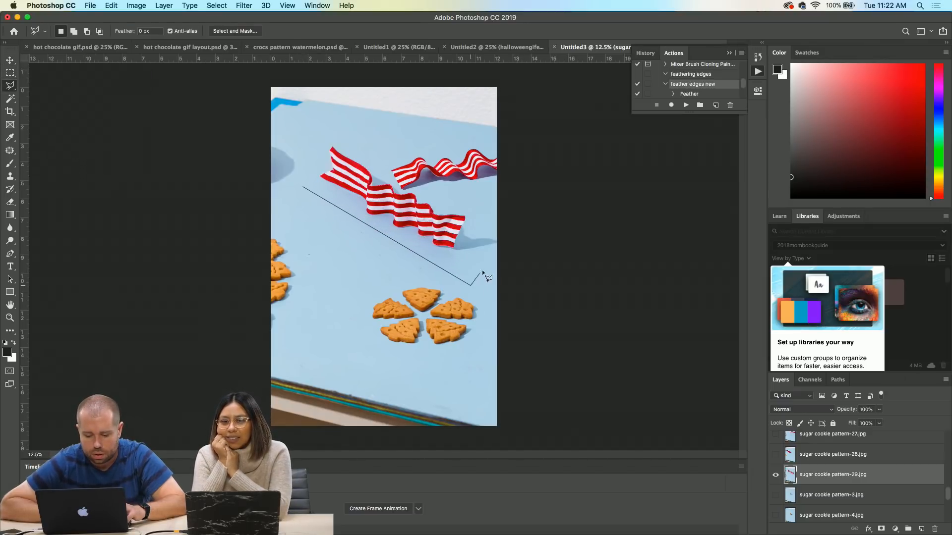
{"action": "left_click", "coordinate": [471, 206]}
{"action": "left_click", "coordinate": [318, 128]}
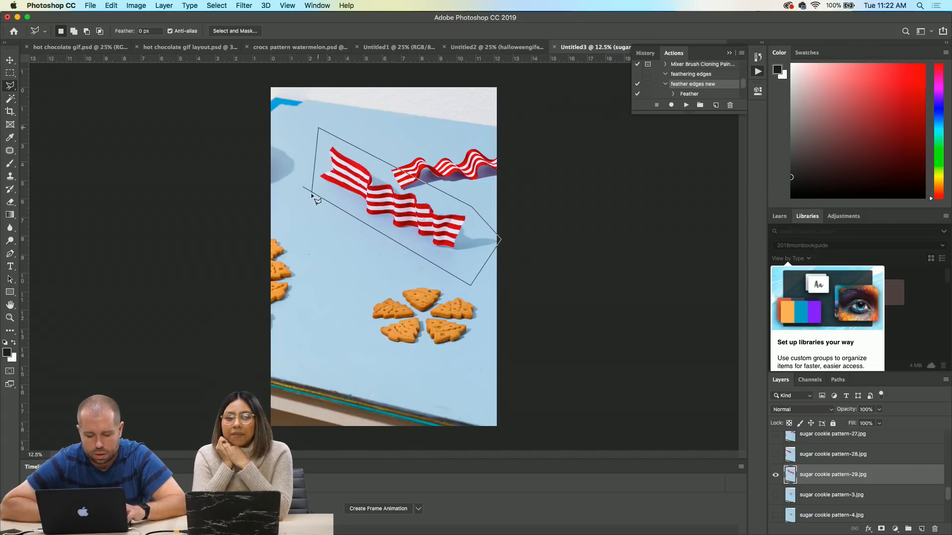
{"action": "left_click", "coordinate": [305, 189]}
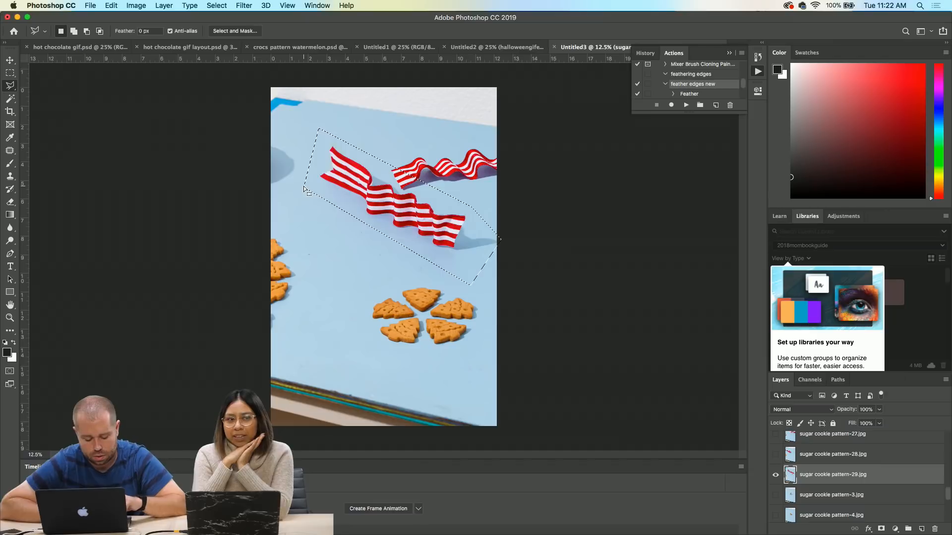
{"action": "key", "text": "shift"}
{"action": "key", "text": "super+shift+i"}
{"action": "key", "text": "BackSpace"}
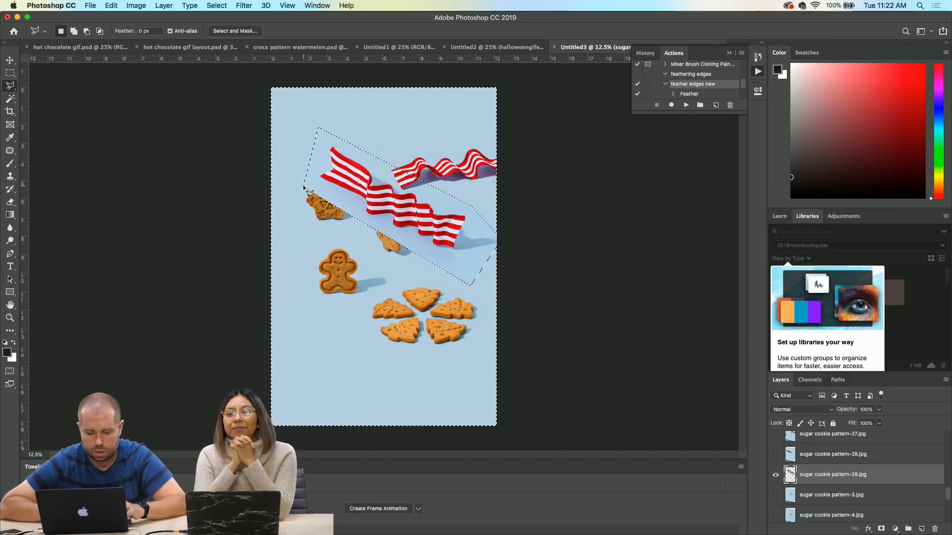
{"action": "left_click", "coordinate": [11, 99]}
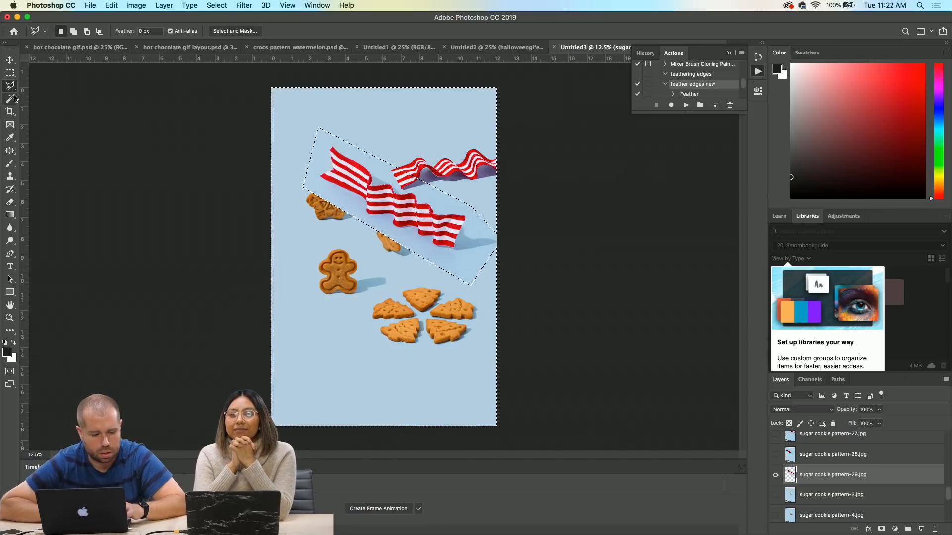
{"action": "left_click", "coordinate": [446, 202]}
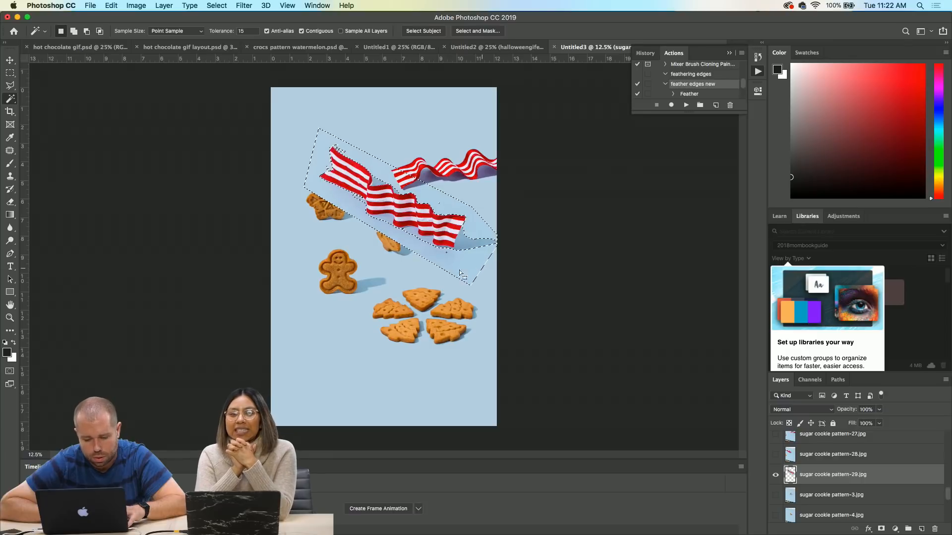
{"action": "key", "text": "shift"}
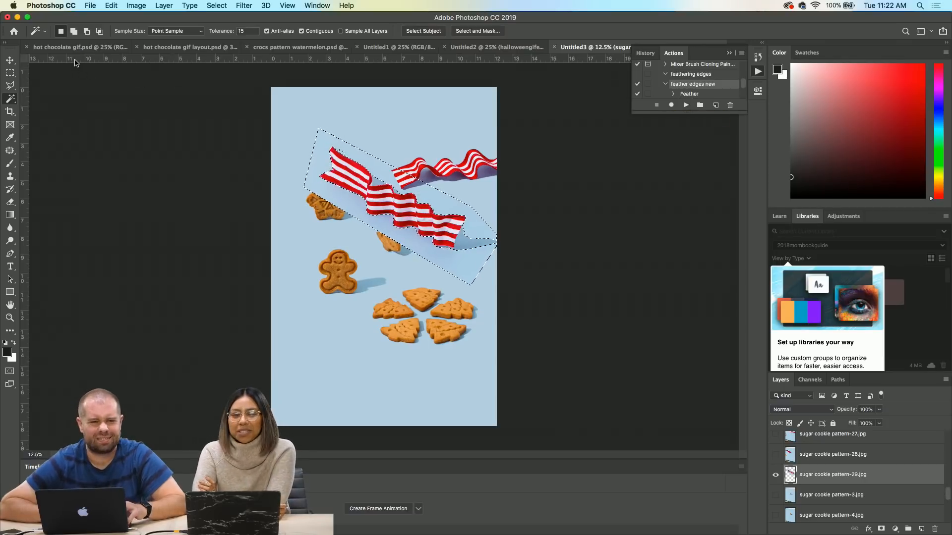
{"action": "key", "text": "ctrl+d"}
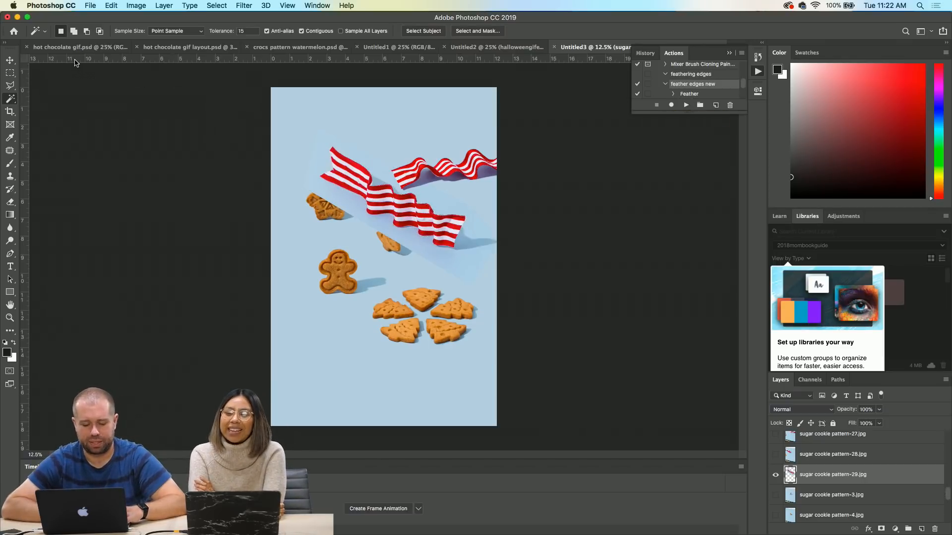
- Move the new ribbon partly past the canvas's lower left edge and select the blue around it with the Magic Wand, leaving out its shadow
{"action": "key", "text": "v"}
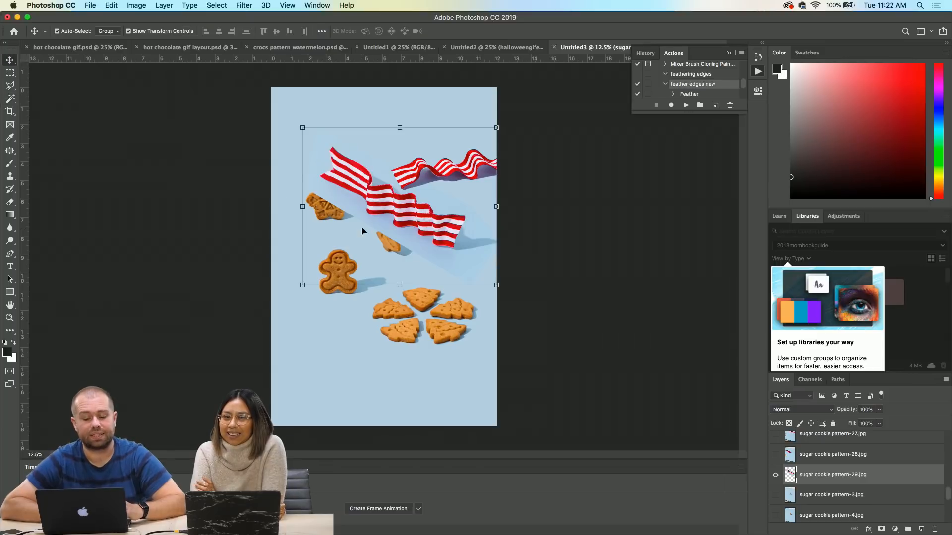
{"action": "left_click_drag", "start_coordinate": [362, 231], "coordinate": [277, 336]}
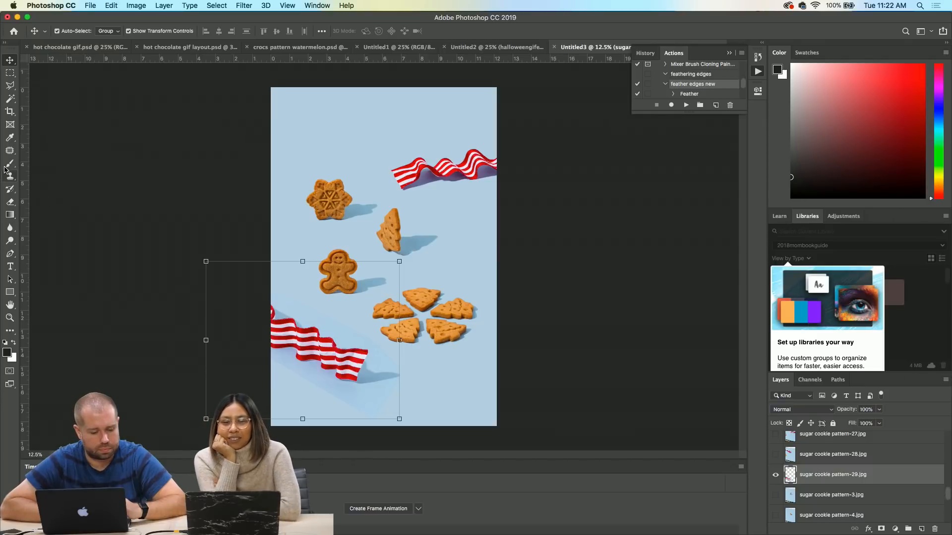
{"action": "left_click", "coordinate": [10, 98]}
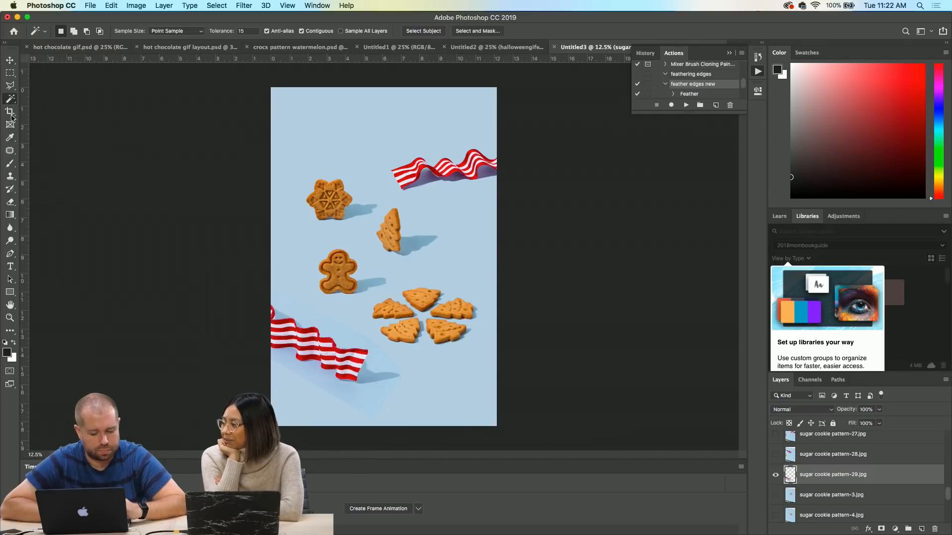
{"action": "left_click", "coordinate": [312, 379]}
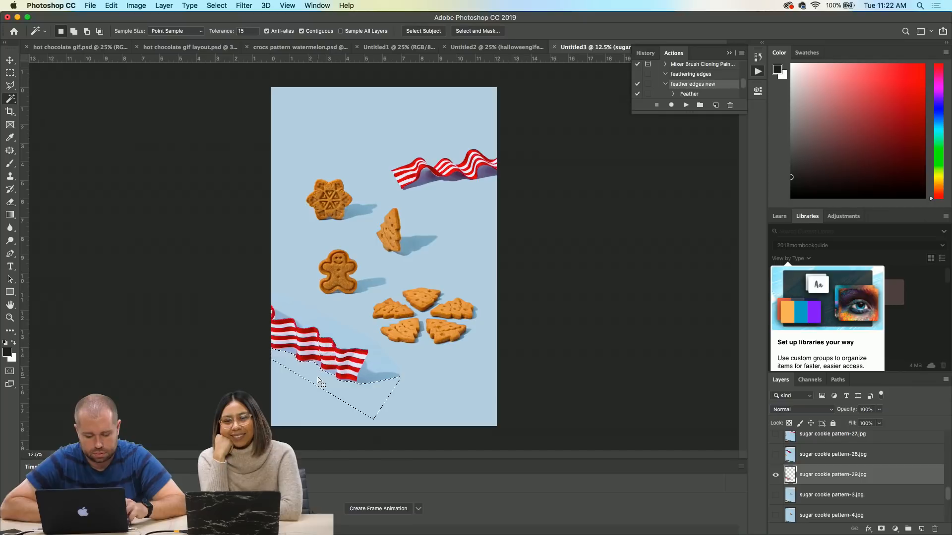
{"action": "key", "text": "shift"}
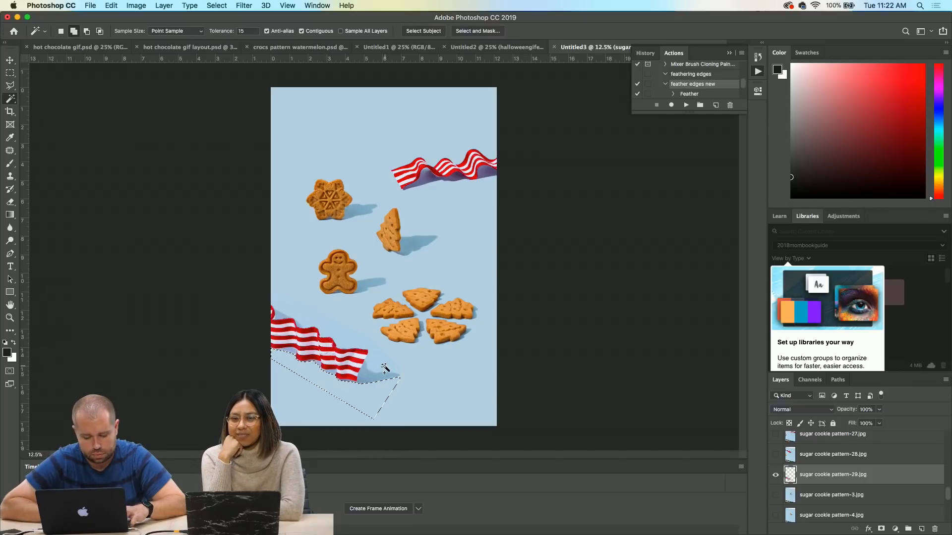
{"action": "left_click", "coordinate": [385, 367], "text": "shift"}
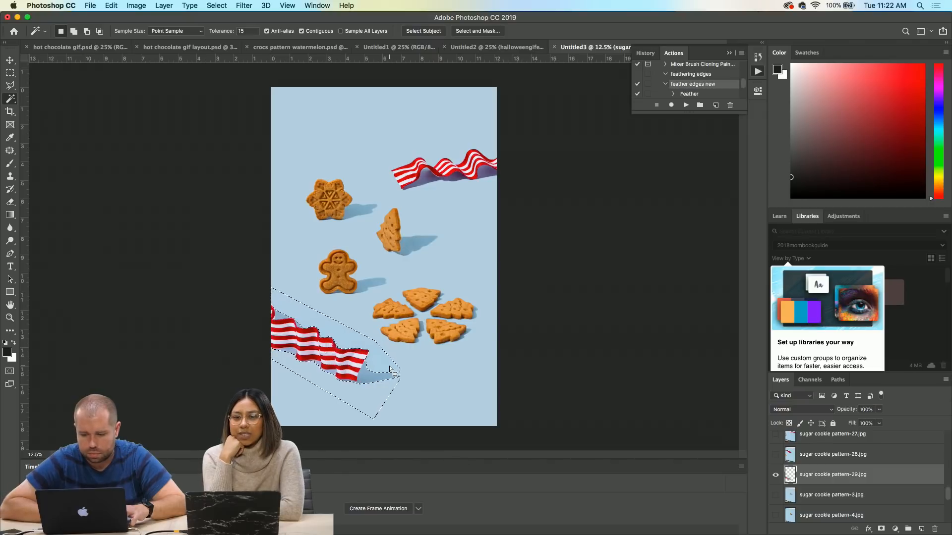
{"action": "key", "text": "shift"}
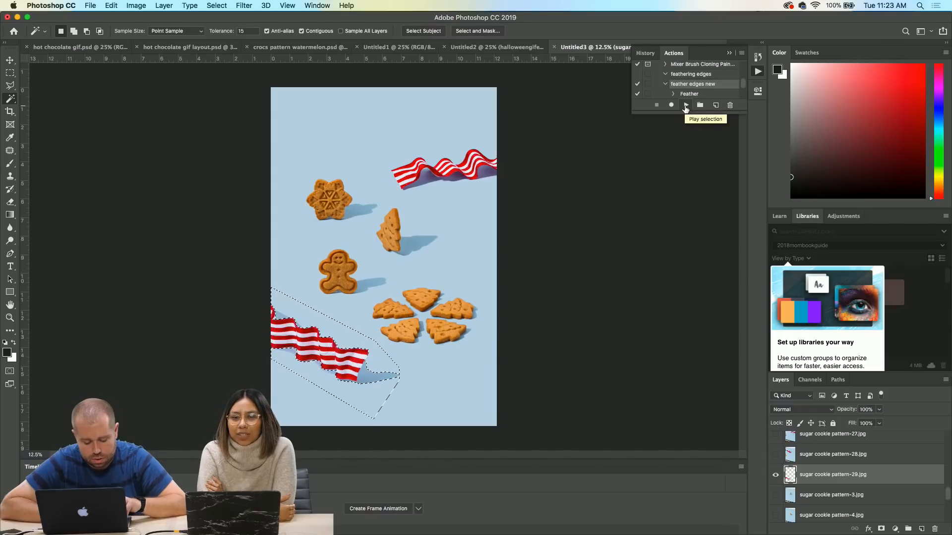
- Run the feather edges new action, clear the blue around the lower ribbon, and deselect everything
{"action": "left_click", "coordinate": [686, 106]}
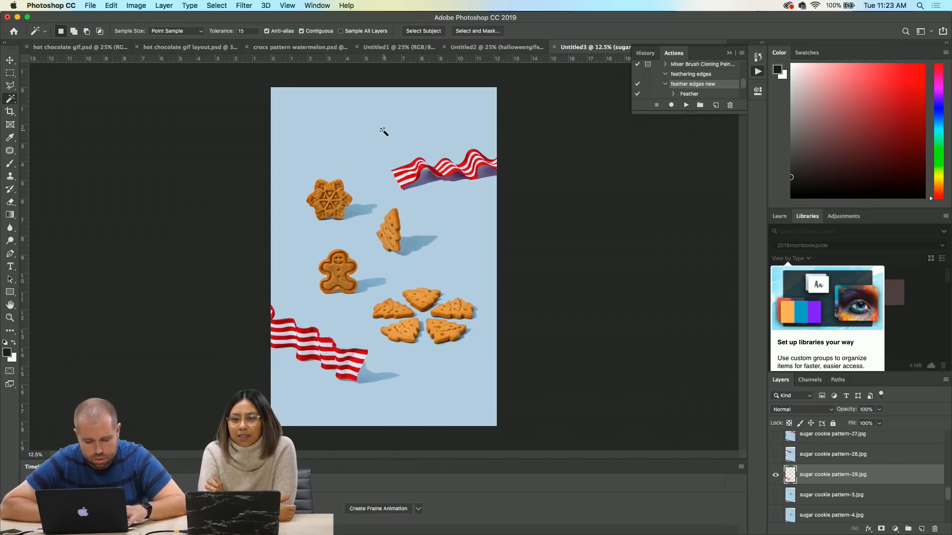
{"action": "left_click", "coordinate": [10, 60]}
{"action": "left_click", "coordinate": [495, 303]}
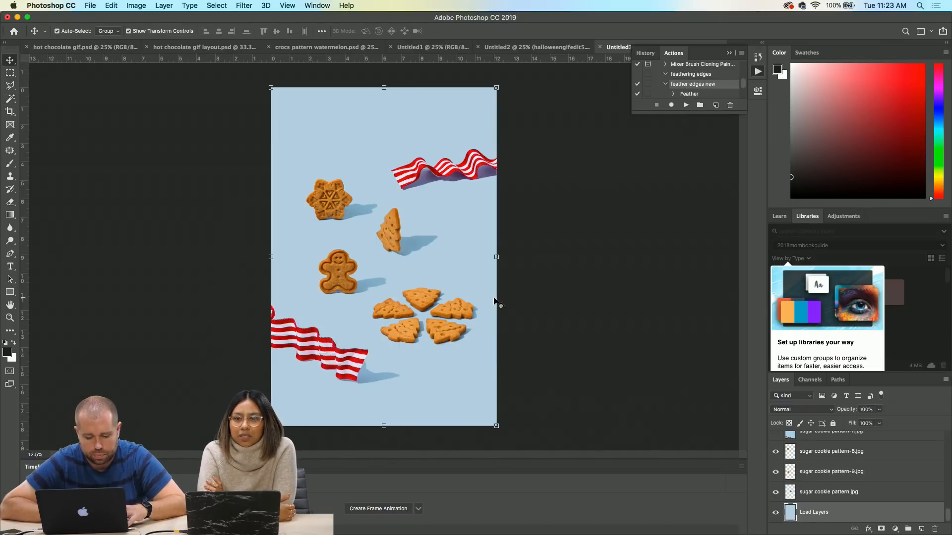
{"action": "left_click", "coordinate": [535, 328]}
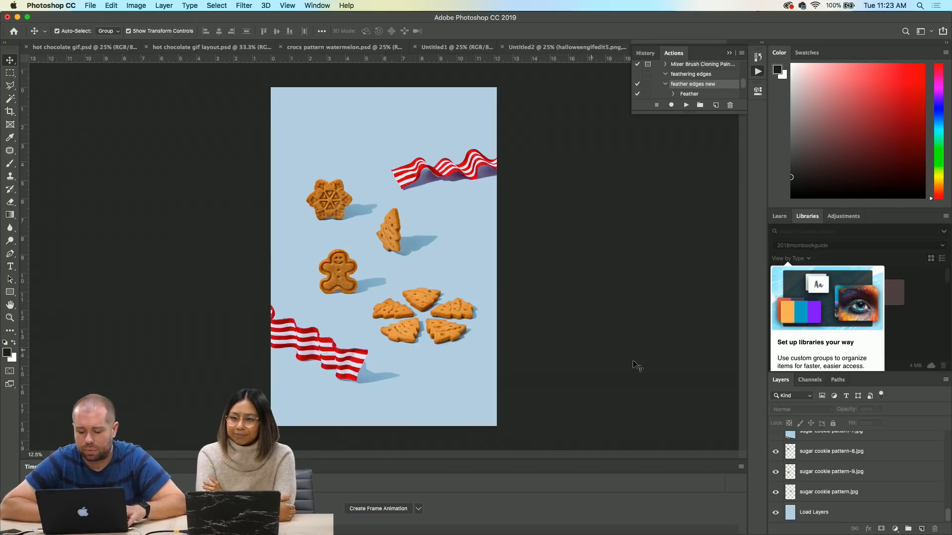
- Preview the hidden photo layers sugar cookie pattern-4.jpg, sugar cookie pattern-3.jpg and sugar cookie pattern-28.jpg for the next element
{"action": "scroll", "coordinate": [778, 444], "scroll_direction": "up", "scroll_amount": 3}
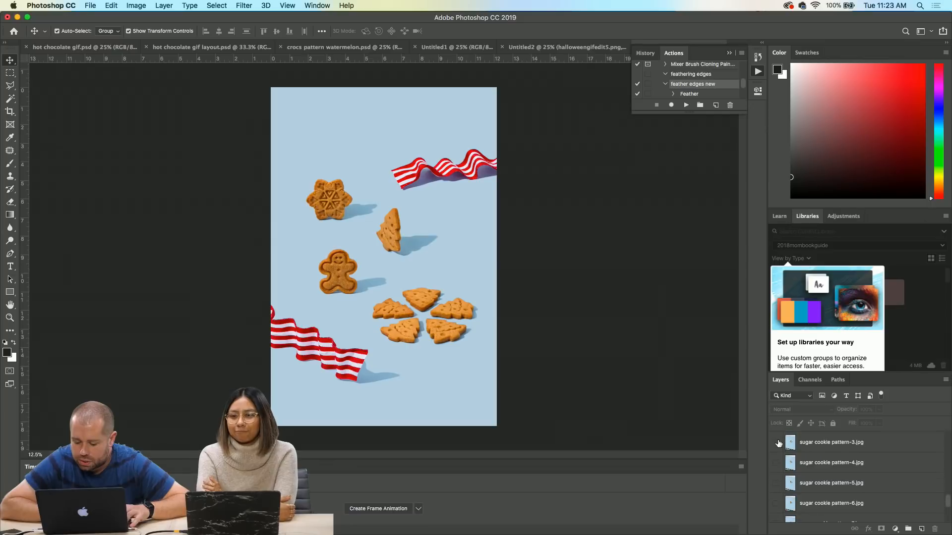
{"action": "left_click", "coordinate": [776, 464]}
{"action": "left_click", "coordinate": [776, 464]}
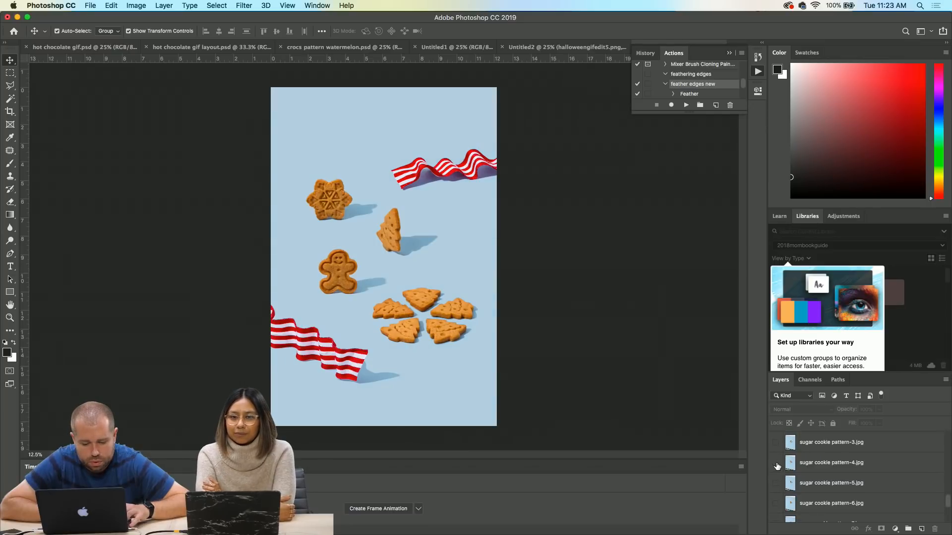
{"action": "left_click", "coordinate": [777, 464]}
{"action": "left_click", "coordinate": [776, 442]}
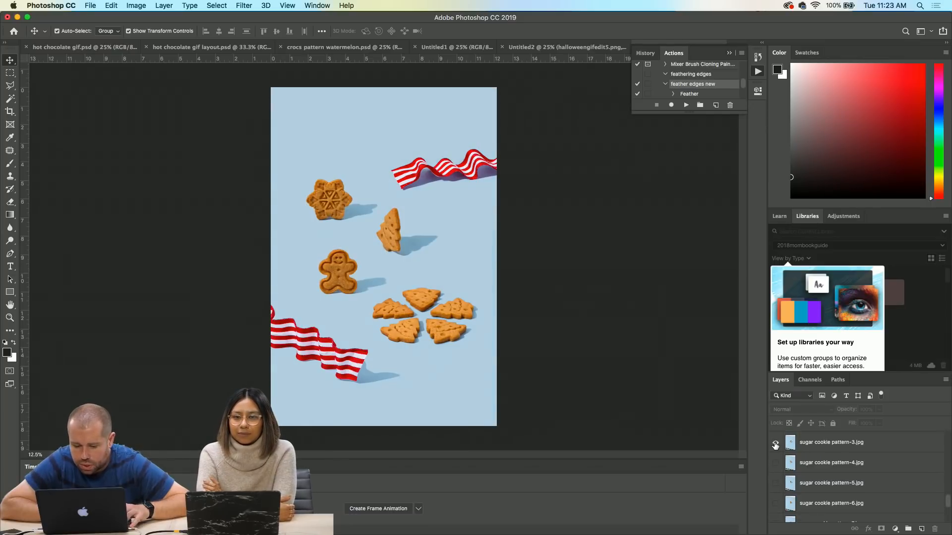
{"action": "left_click", "coordinate": [776, 442]}
{"action": "scroll", "coordinate": [775, 445], "scroll_direction": "up", "scroll_amount": 1}
{"action": "scroll", "coordinate": [776, 445], "scroll_direction": "up", "scroll_amount": 1}
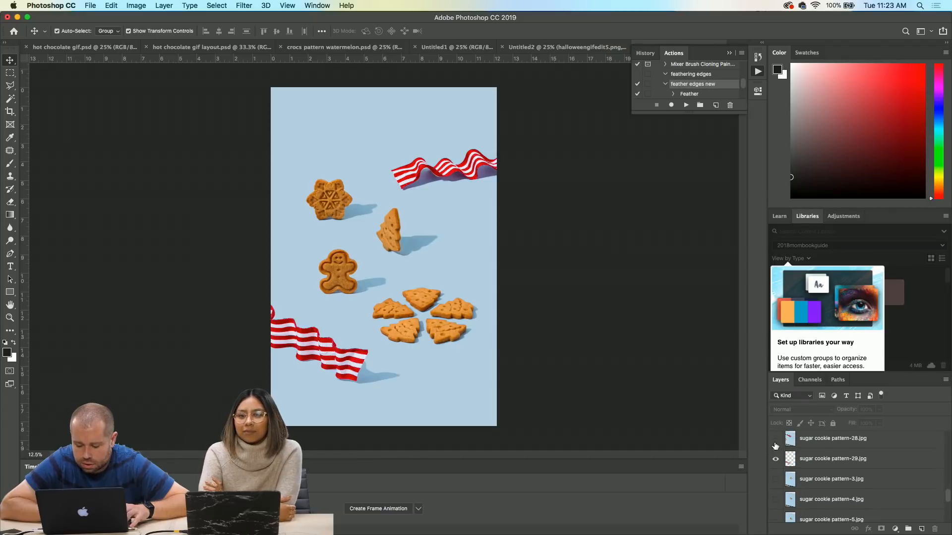
{"action": "left_click", "coordinate": [775, 443]}
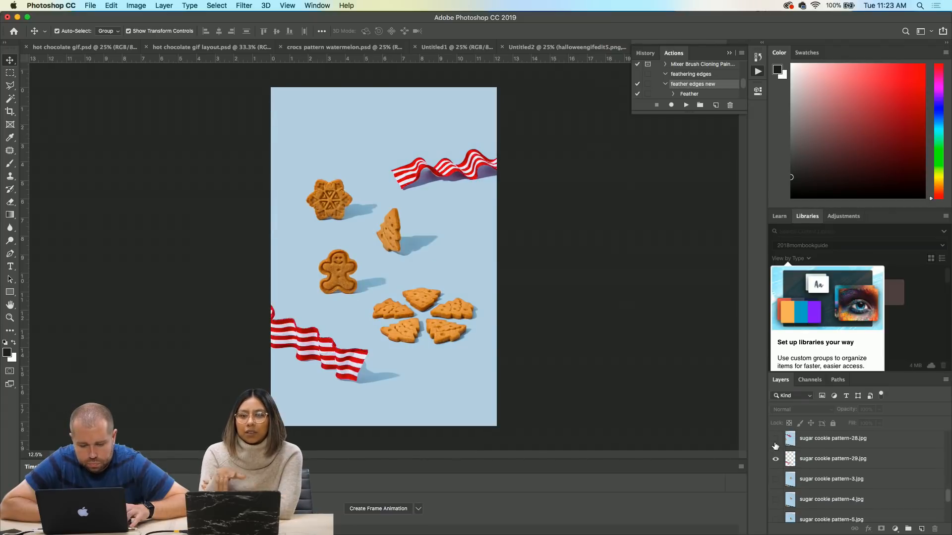
{"action": "scroll", "coordinate": [775, 445], "scroll_direction": "up", "scroll_amount": 3}
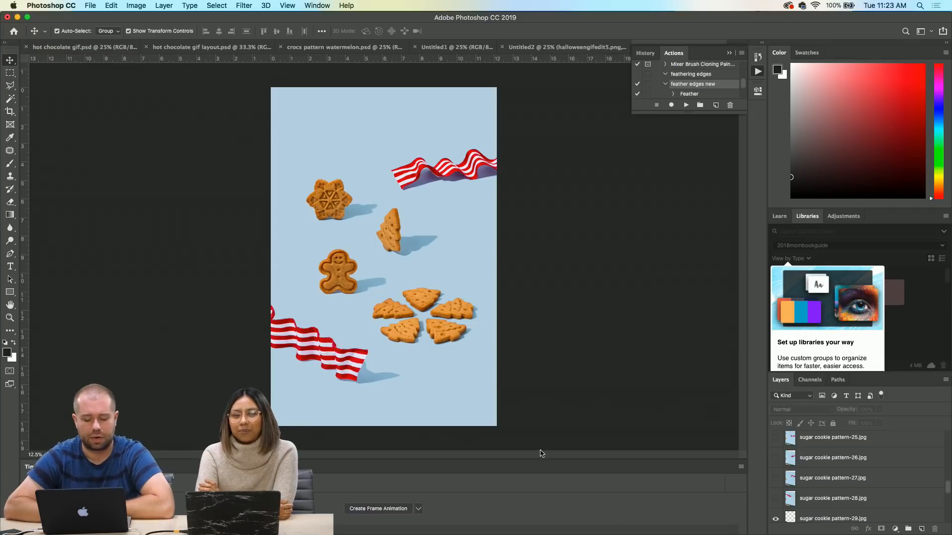
- Preview the hidden photo layers sugar cookie pattern-26.jpg, sugar cookie pattern-27.jpg, sugar cookie pattern-21.jpg and sugar cookie pattern-17.jpg
{"action": "left_click", "coordinate": [776, 460]}
{"action": "left_click", "coordinate": [775, 459]}
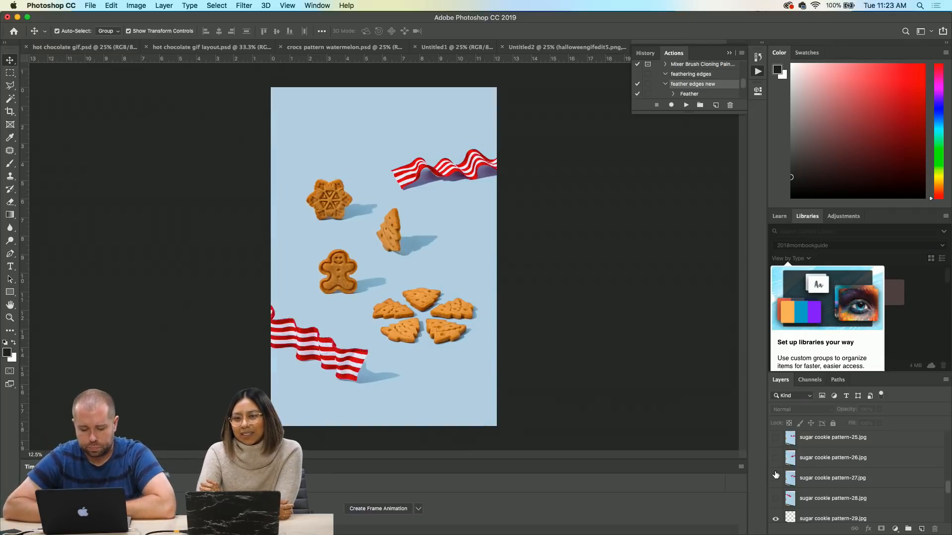
{"action": "left_click", "coordinate": [776, 479]}
{"action": "left_click", "coordinate": [775, 479]}
{"action": "scroll", "coordinate": [776, 496], "scroll_direction": "up", "scroll_amount": 4}
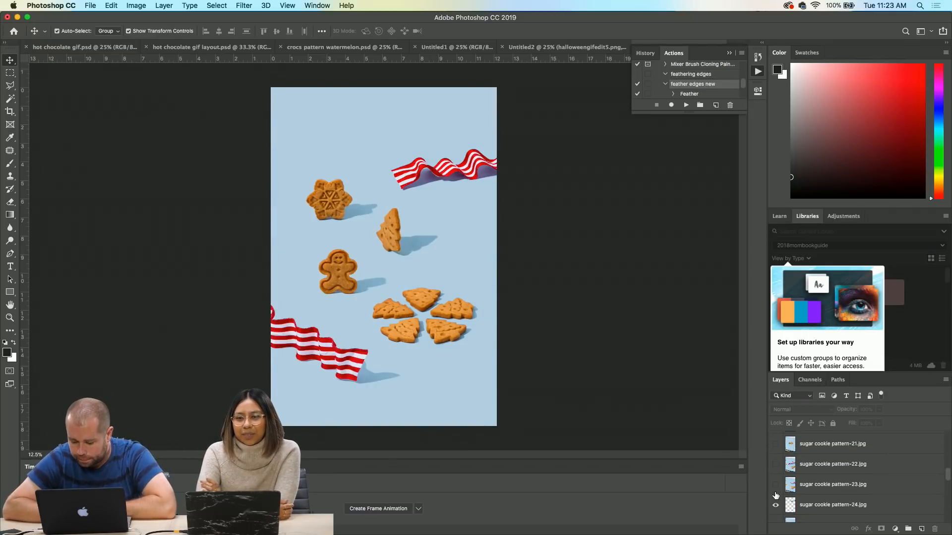
{"action": "scroll", "coordinate": [776, 496], "scroll_direction": "up", "scroll_amount": 1}
{"action": "left_click", "coordinate": [776, 472]}
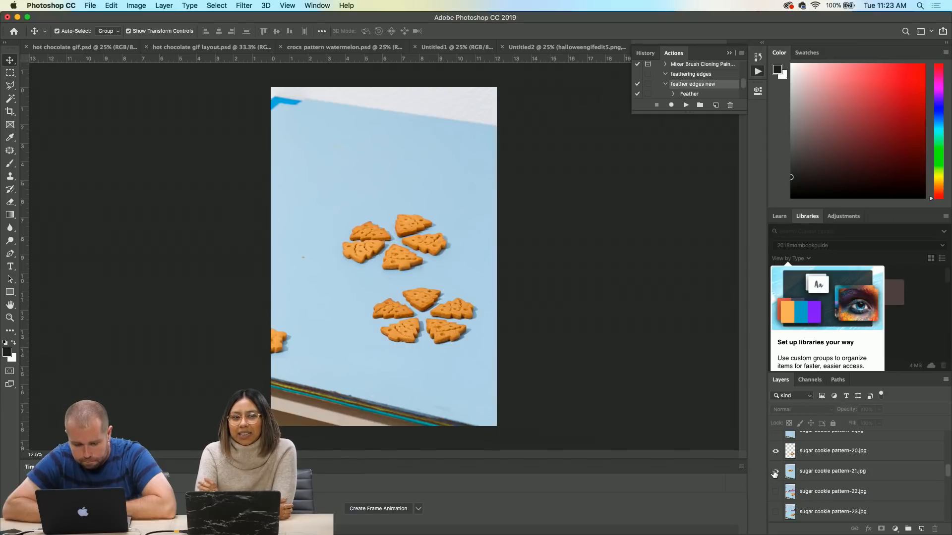
{"action": "left_click", "coordinate": [776, 471]}
{"action": "scroll", "coordinate": [774, 474], "scroll_direction": "up", "scroll_amount": 2}
{"action": "scroll", "coordinate": [771, 456], "scroll_direction": "up", "scroll_amount": 2}
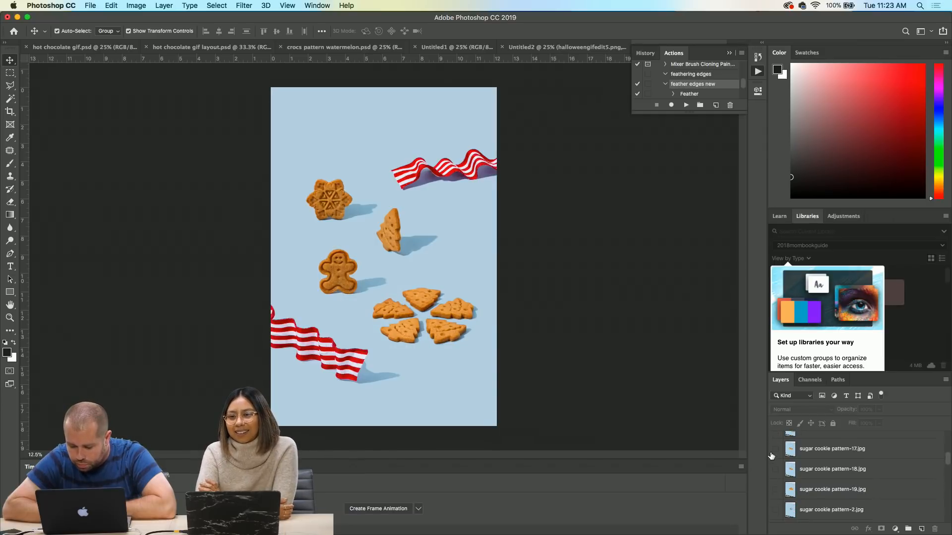
{"action": "left_click", "coordinate": [772, 455]}
{"action": "left_click", "coordinate": [771, 455]}
{"action": "scroll", "coordinate": [771, 455], "scroll_direction": "up", "scroll_amount": 6}
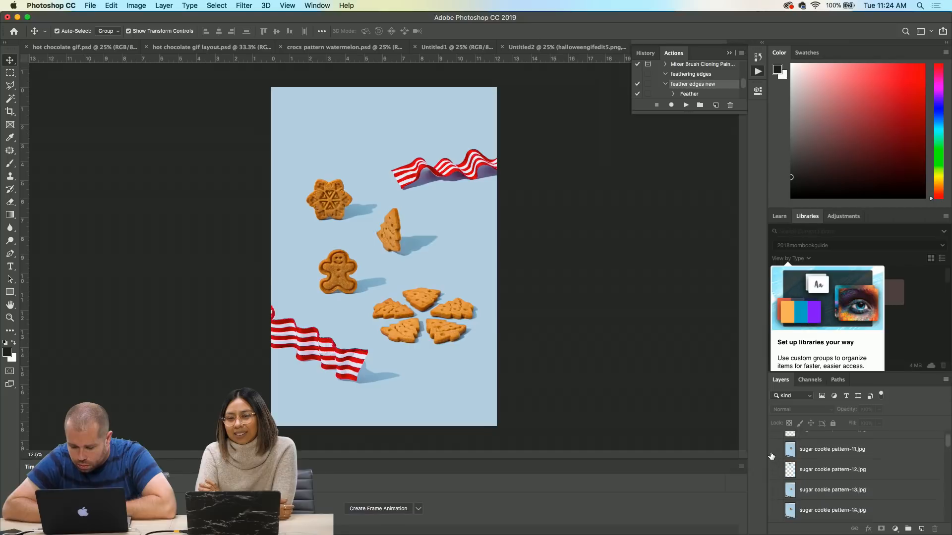
- Preview the stacked-cookie photos sugar cookie pattern-14.jpg and sugar cookie pattern-15.jpg, plus sugar cookie pattern-17.jpg and sugar cookie pattern-11.jpg
{"action": "scroll", "coordinate": [771, 456], "scroll_direction": "down", "scroll_amount": 3}
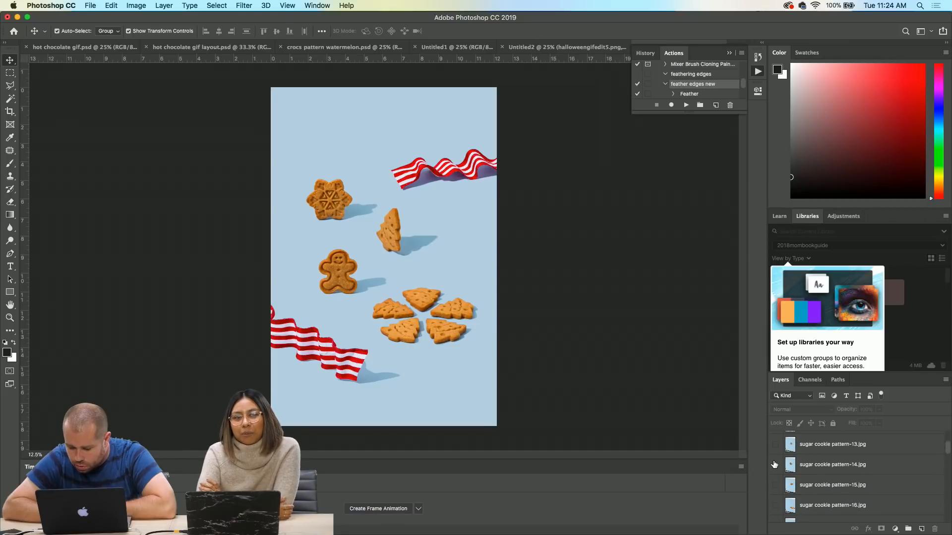
{"action": "left_click", "coordinate": [775, 464]}
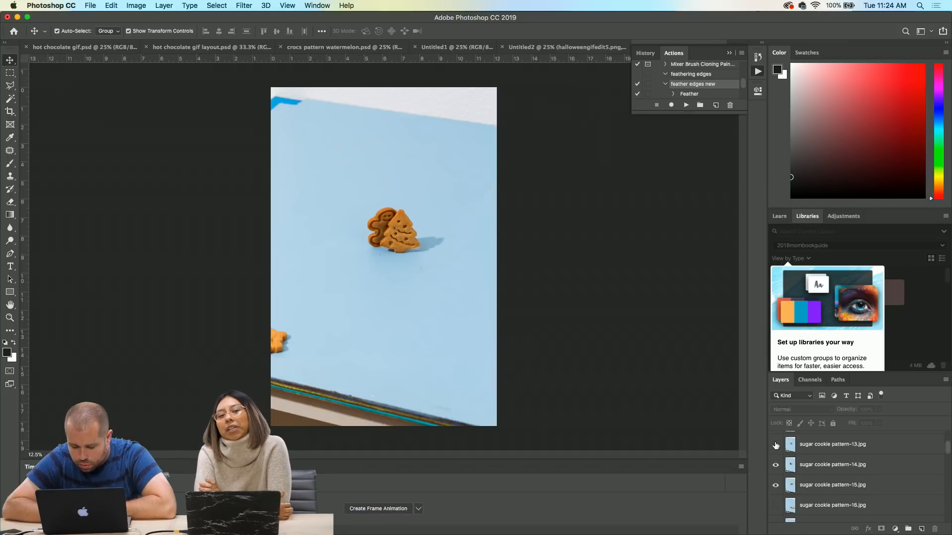
{"action": "left_click", "coordinate": [776, 466]}
{"action": "scroll", "coordinate": [776, 476], "scroll_direction": "down", "scroll_amount": 1}
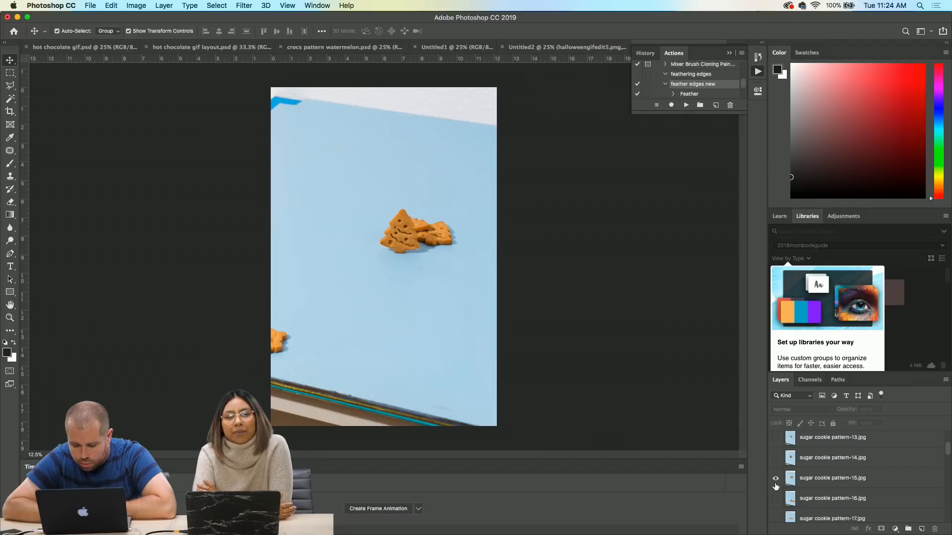
{"action": "left_click", "coordinate": [776, 484]}
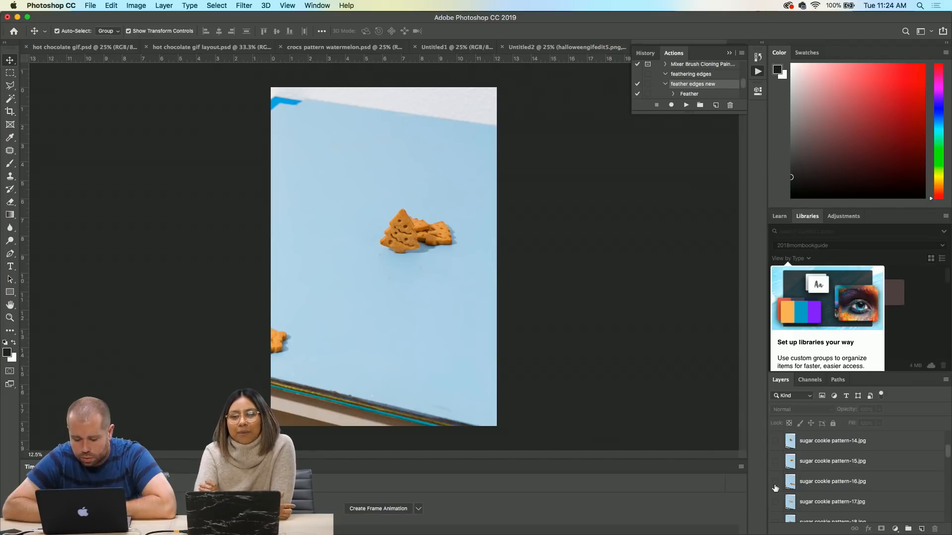
{"action": "left_click", "coordinate": [775, 502]}
{"action": "left_click", "coordinate": [774, 502]}
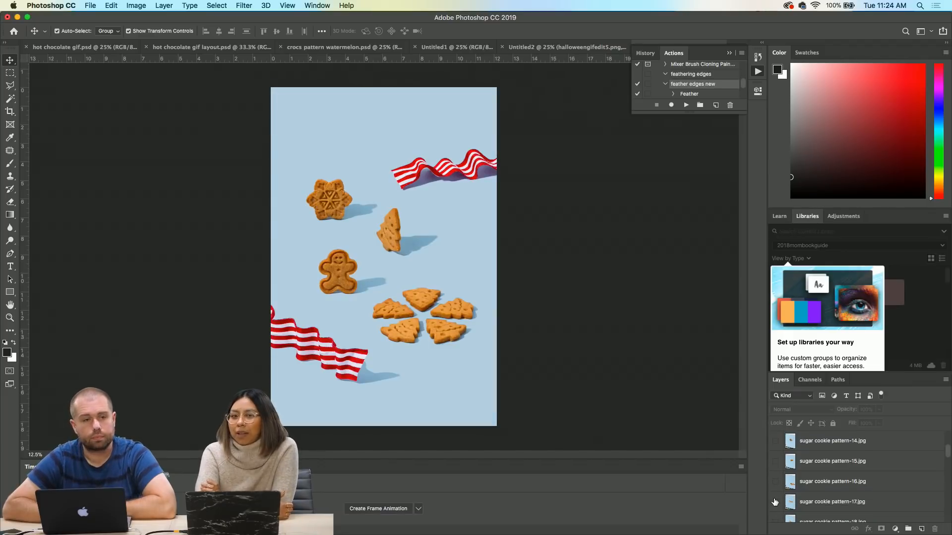
{"action": "scroll", "coordinate": [774, 495], "scroll_direction": "up", "scroll_amount": 4}
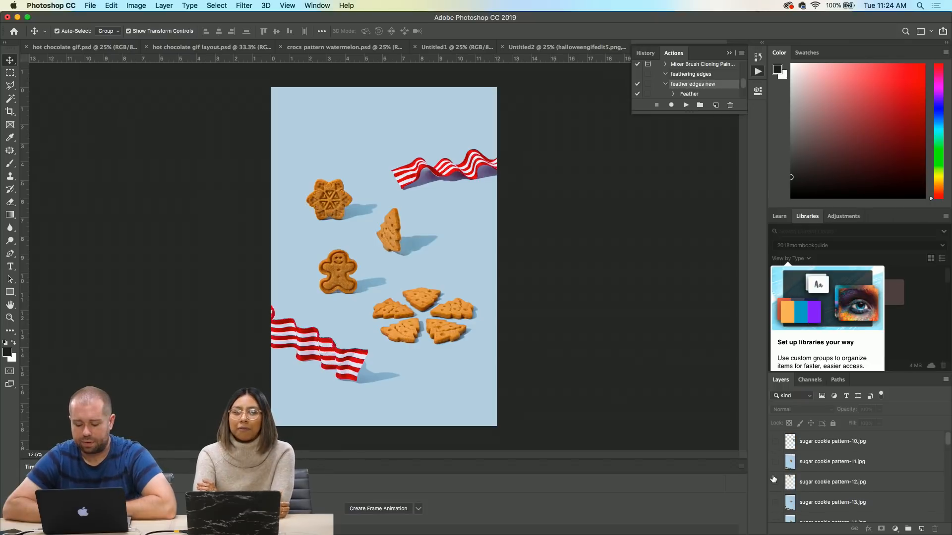
{"action": "left_click", "coordinate": [776, 462]}
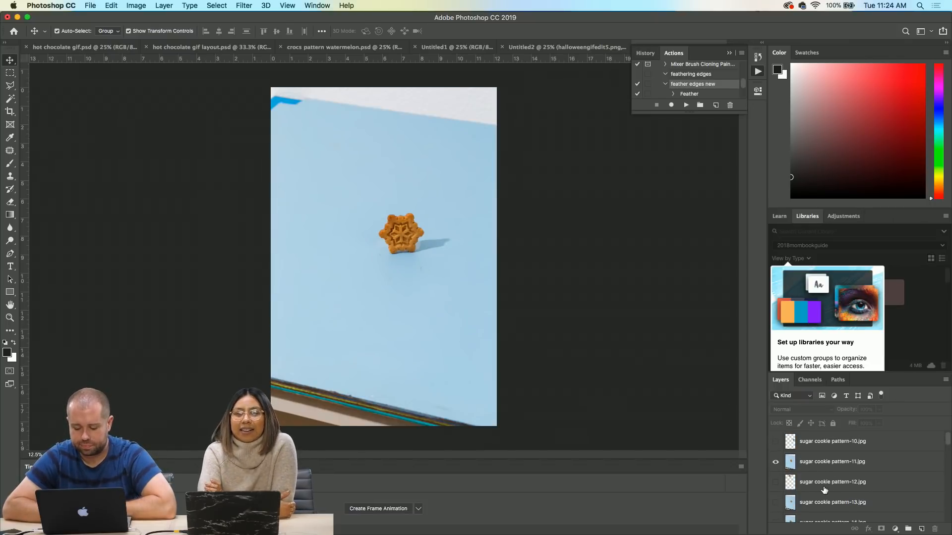
{"action": "left_click", "coordinate": [775, 462]}
- Look through the remaining layers and preview the hidden photos sugar cookie pattern-4.jpg and sugar cookie pattern-6.jpg
{"action": "scroll", "coordinate": [774, 466], "scroll_direction": "down", "scroll_amount": 6}
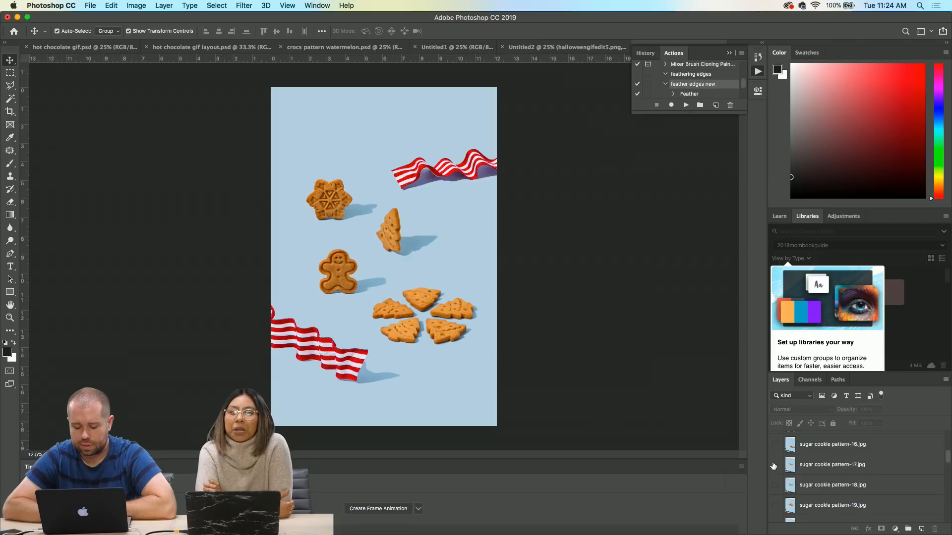
{"action": "scroll", "coordinate": [772, 464], "scroll_direction": "down", "scroll_amount": 2}
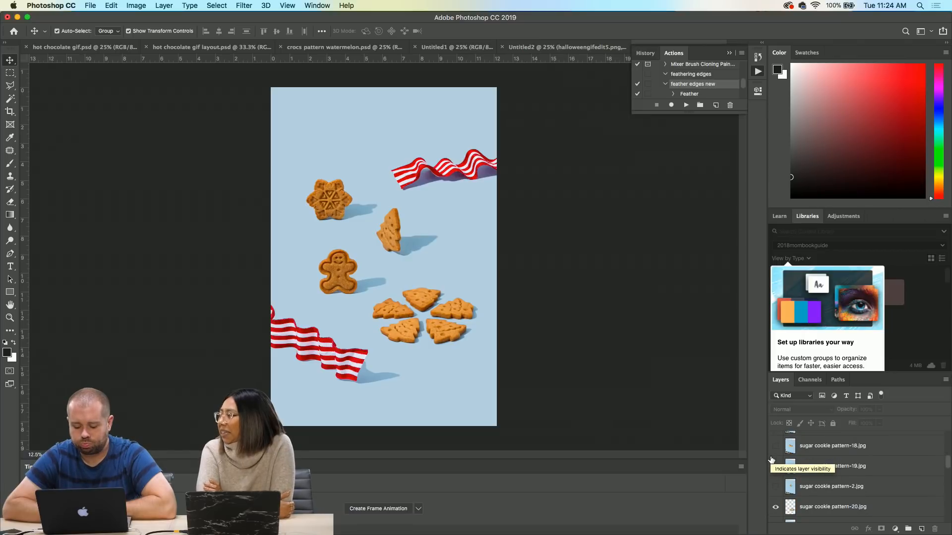
{"action": "scroll", "coordinate": [772, 461], "scroll_direction": "down", "scroll_amount": 6}
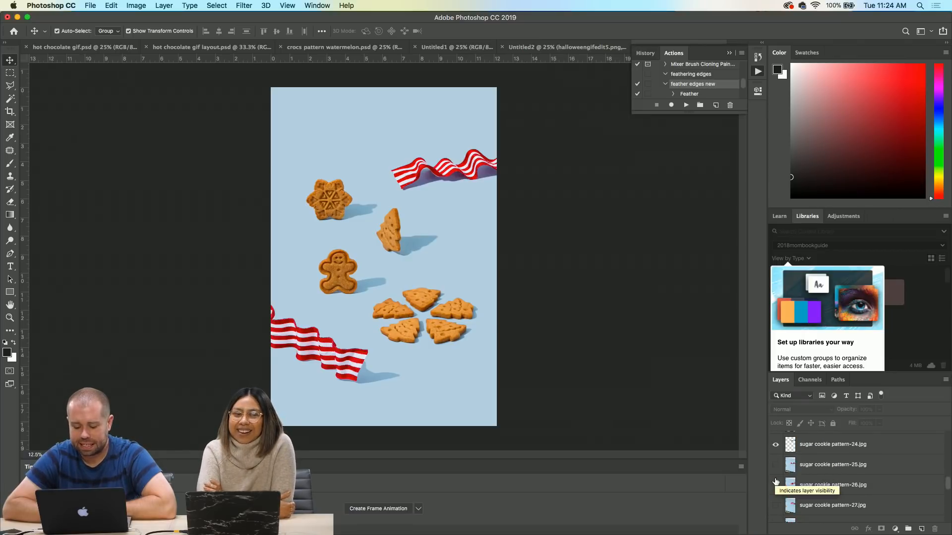
{"action": "scroll", "coordinate": [779, 502], "scroll_direction": "down", "scroll_amount": 8}
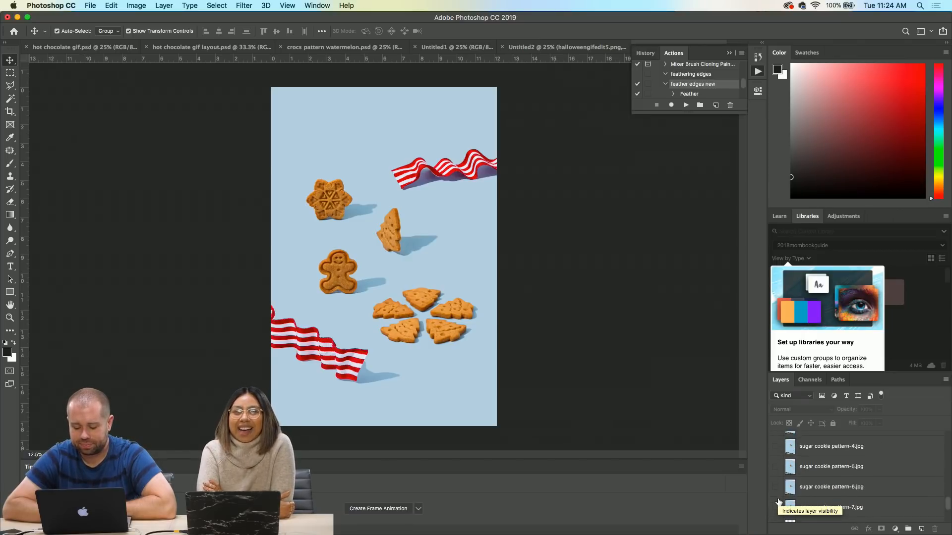
{"action": "left_click", "coordinate": [775, 448]}
{"action": "left_click", "coordinate": [774, 449]}
{"action": "scroll", "coordinate": [773, 449], "scroll_direction": "down", "scroll_amount": 3}
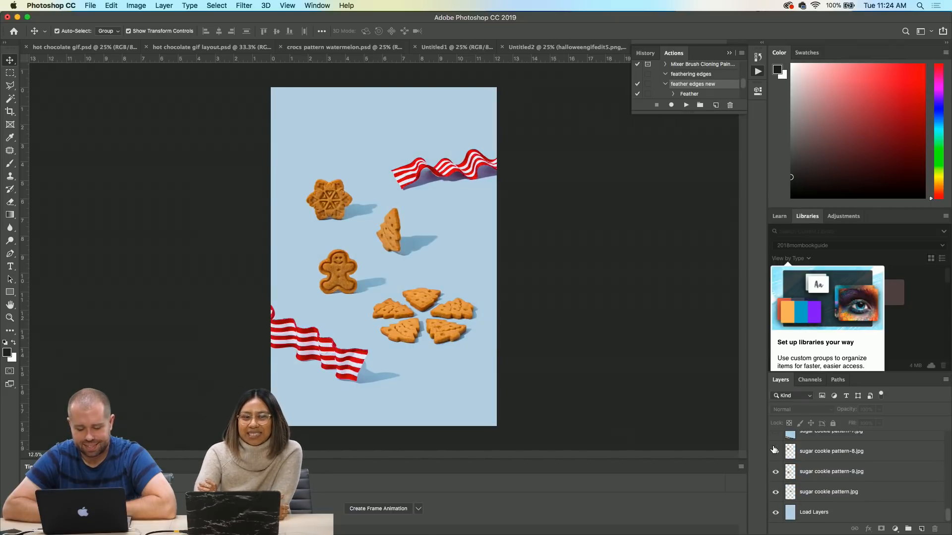
{"action": "scroll", "coordinate": [784, 476], "scroll_direction": "up", "scroll_amount": 3}
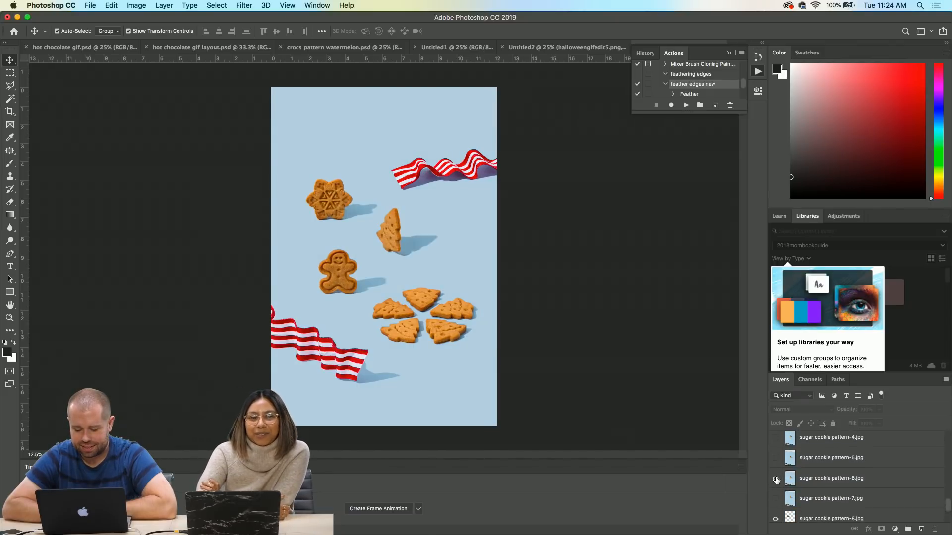
{"action": "left_click", "coordinate": [776, 479]}
{"action": "left_click", "coordinate": [777, 479]}
{"action": "left_click", "coordinate": [776, 479]}
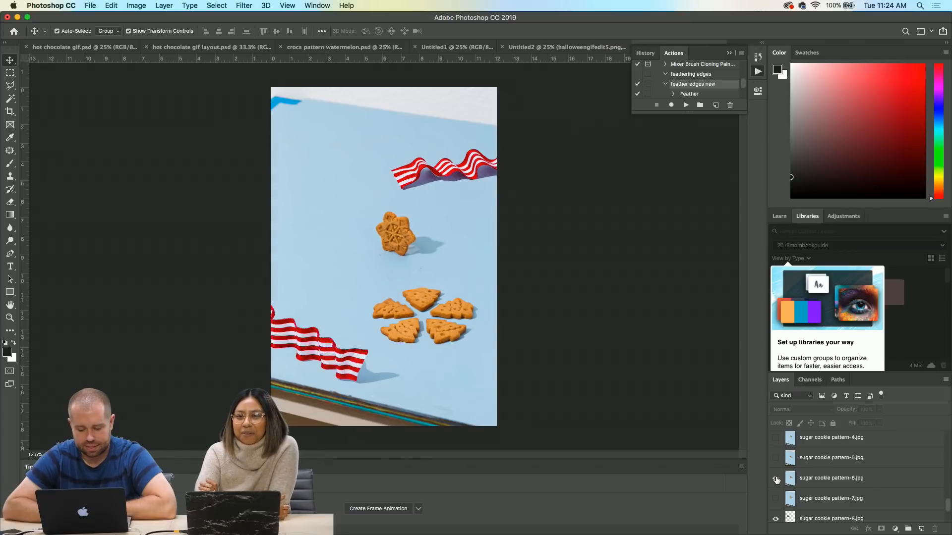
{"action": "left_click", "coordinate": [776, 479]}
- Show the layer sugar cookie pattern-5.jpg and outline its star-shaped cookie and shadow with the Polygonal Lasso
{"action": "left_click", "coordinate": [776, 459]}
{"action": "left_click", "coordinate": [776, 459]}
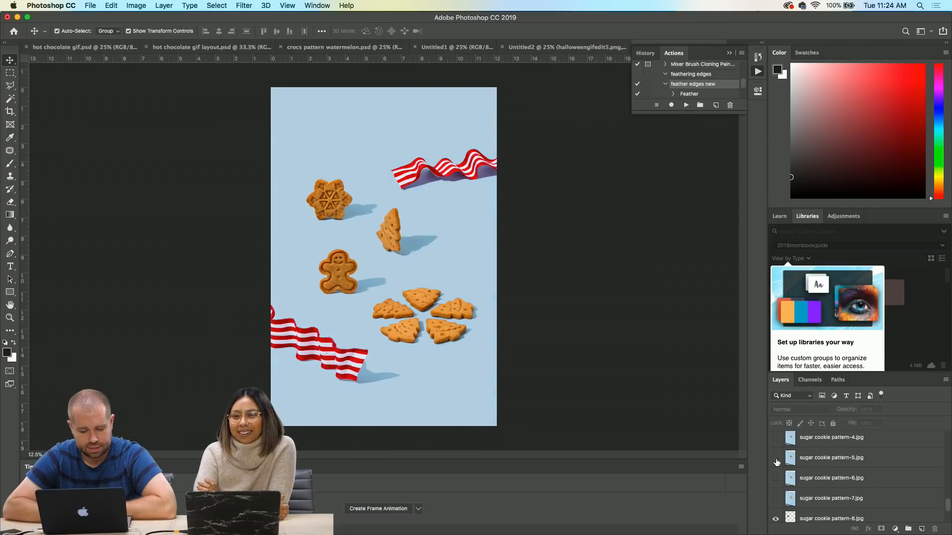
{"action": "left_click", "coordinate": [776, 459]}
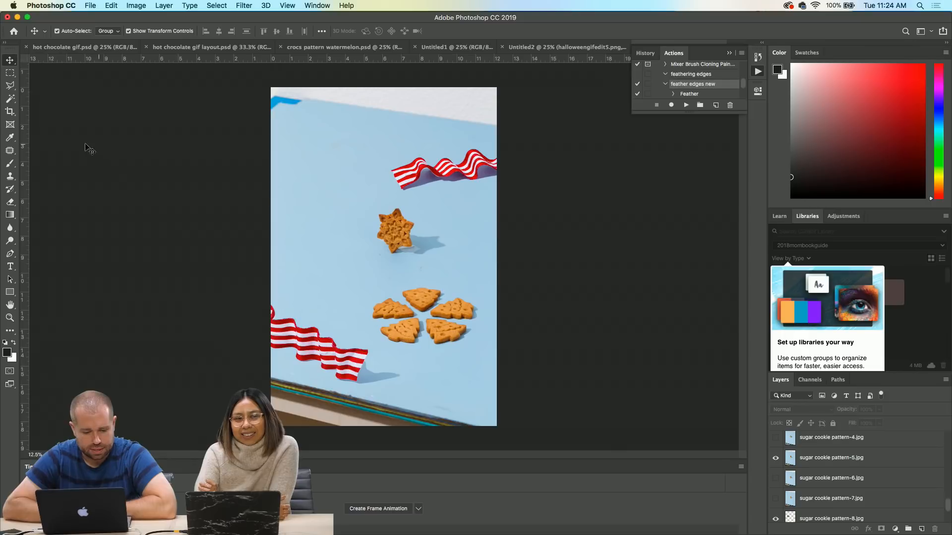
{"action": "left_click", "coordinate": [10, 87]}
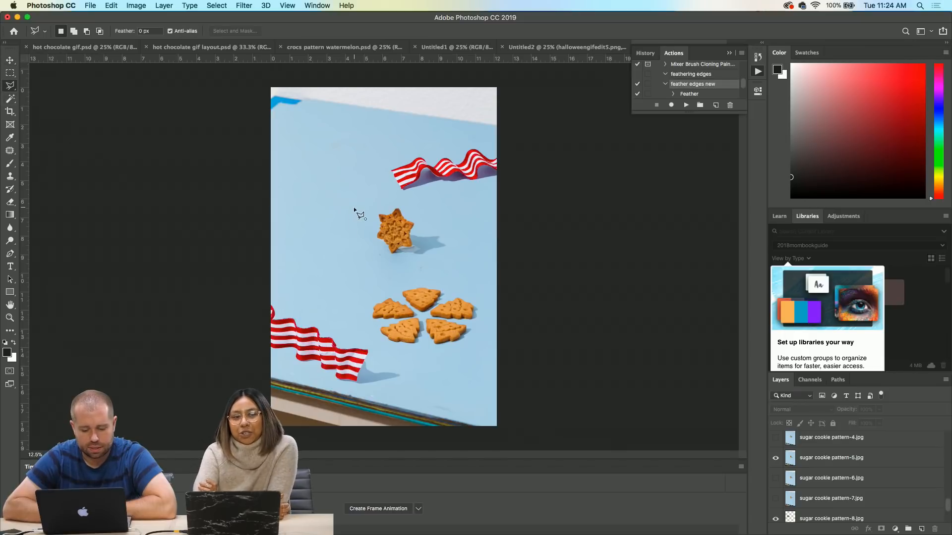
{"action": "left_click", "coordinate": [468, 254]}
{"action": "left_click", "coordinate": [459, 214]}
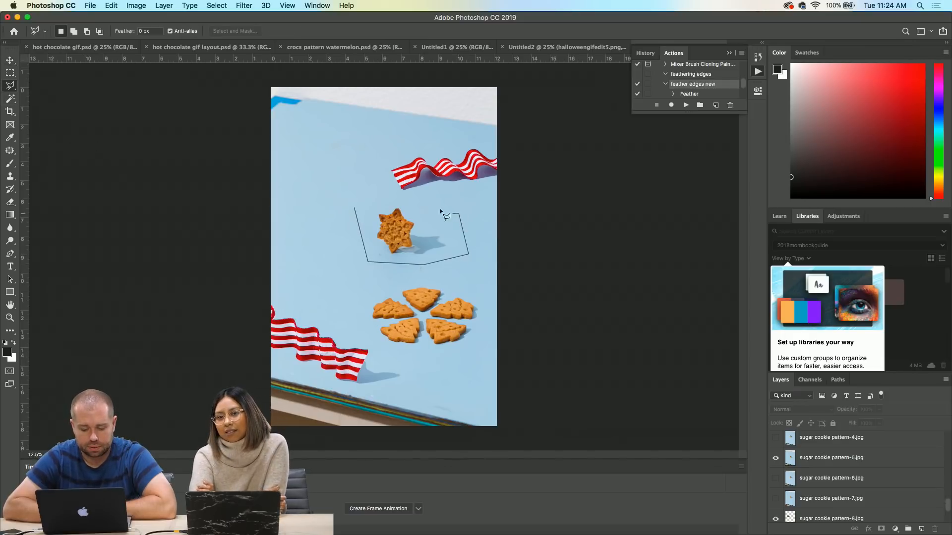
{"action": "left_click", "coordinate": [355, 207]}
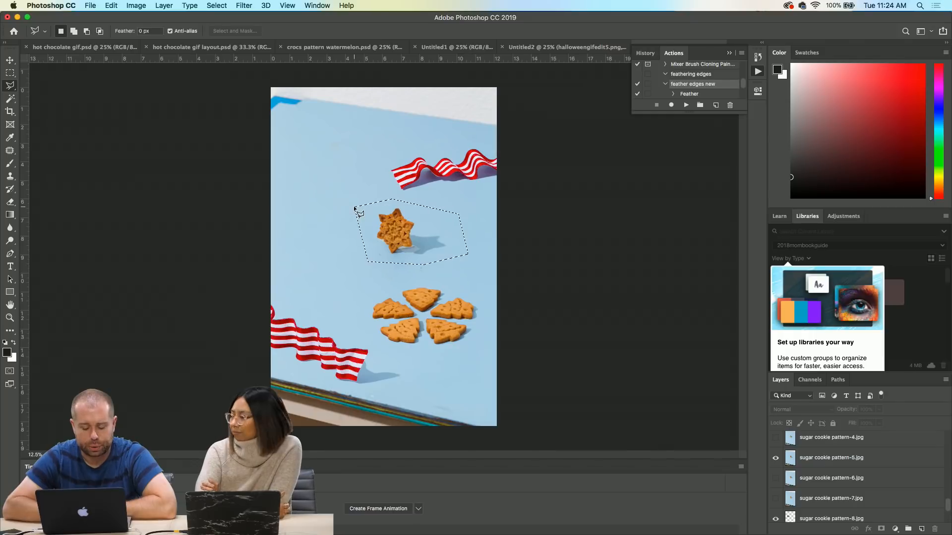